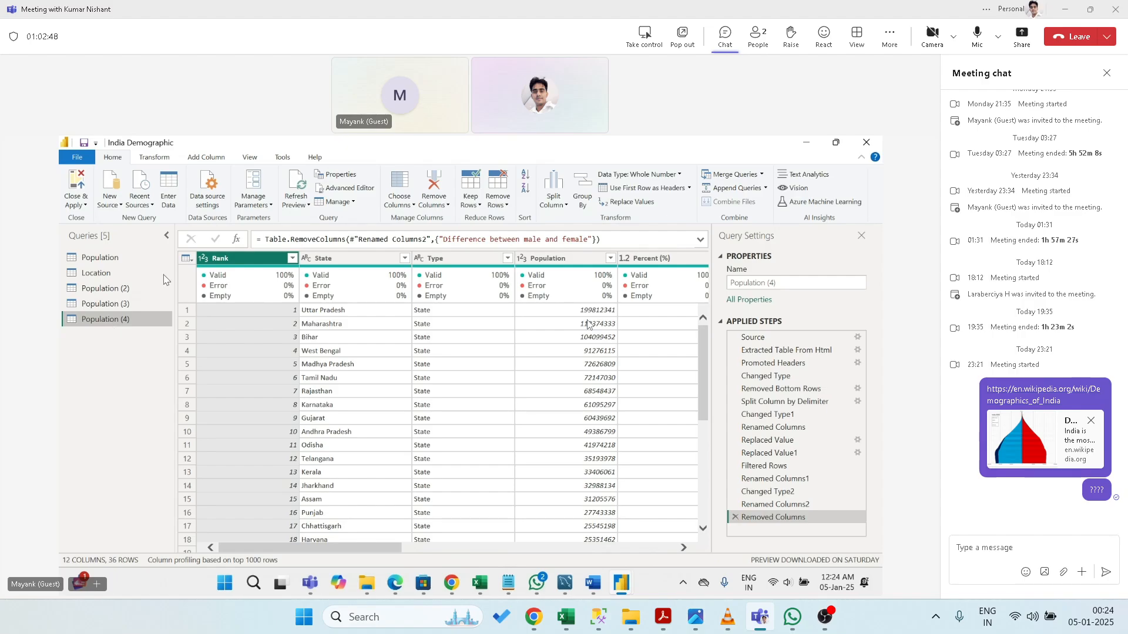
- Keep only the Rank, State, Type and Population columns with Choose Columns
click(408, 206)
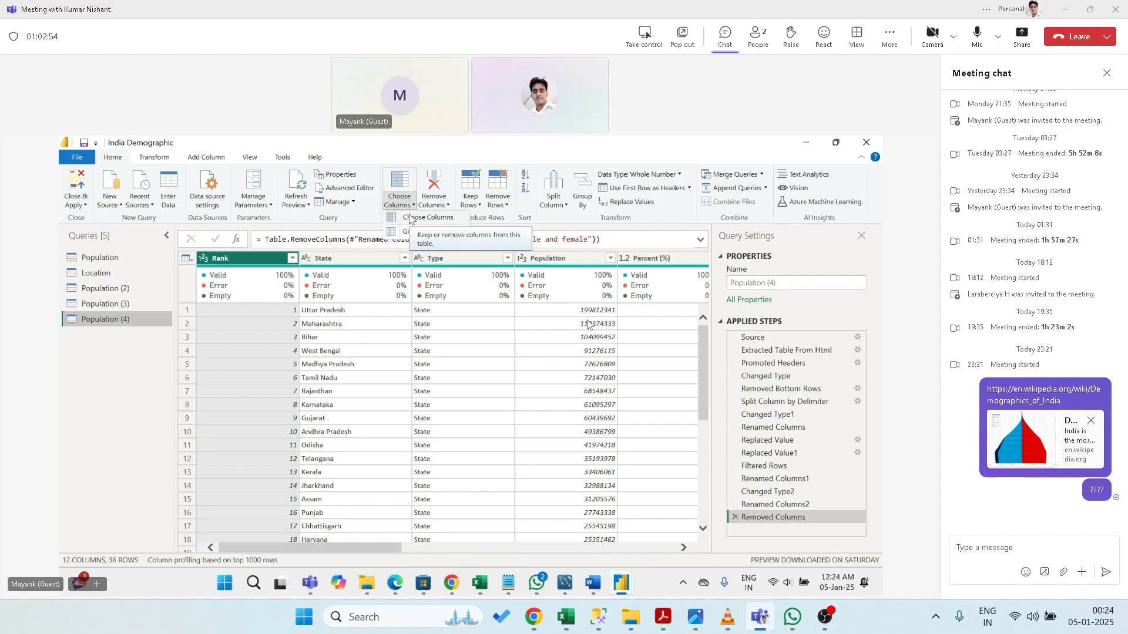
click(410, 217)
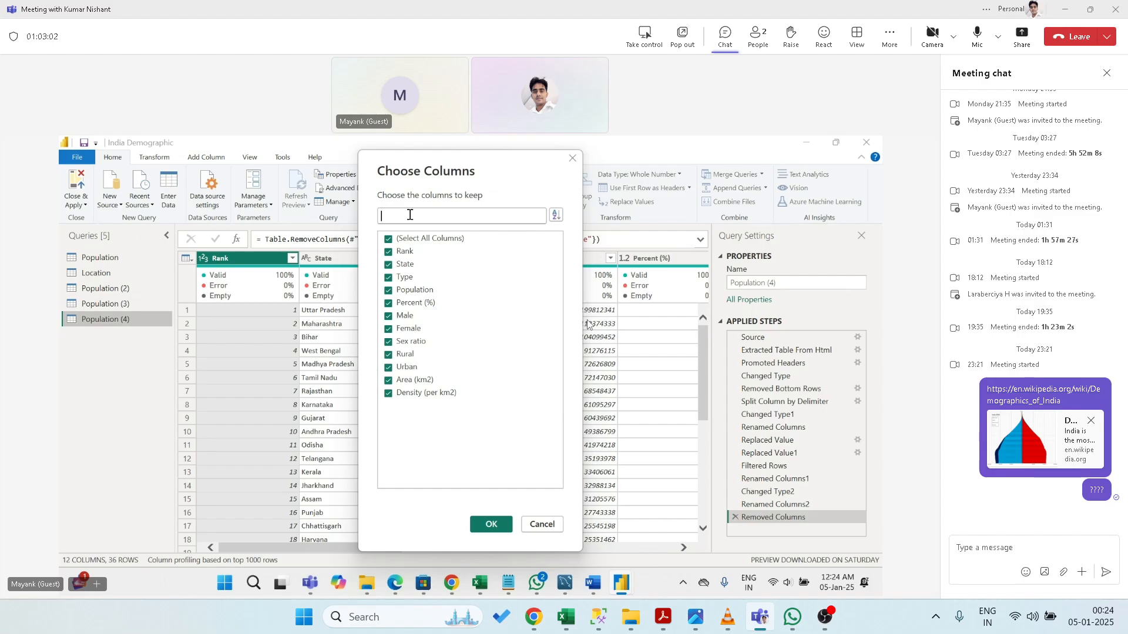
click(388, 238)
click(388, 251)
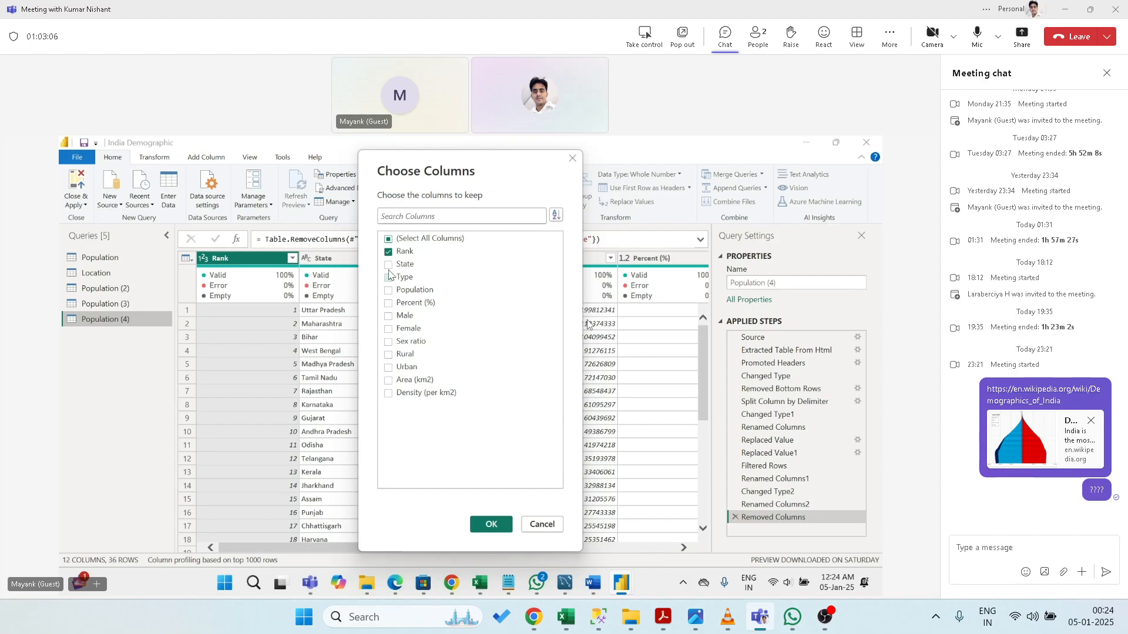
click(387, 264)
click(388, 278)
click(388, 290)
click(491, 524)
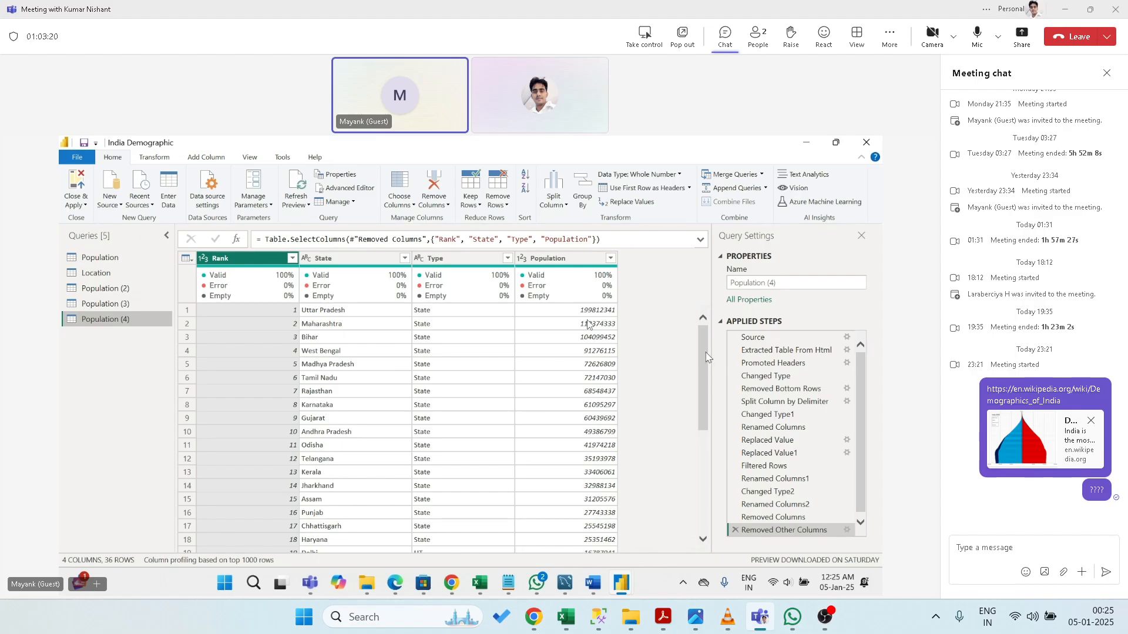
- Edit that Choose Columns step to select all twelve columns again
click(403, 206)
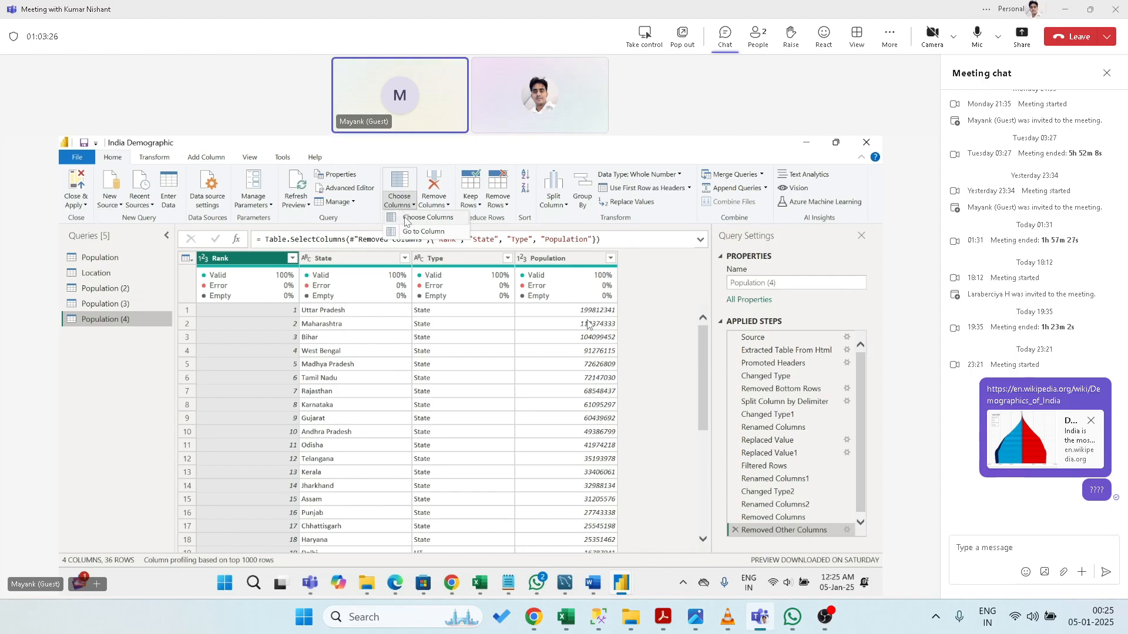
click(404, 217)
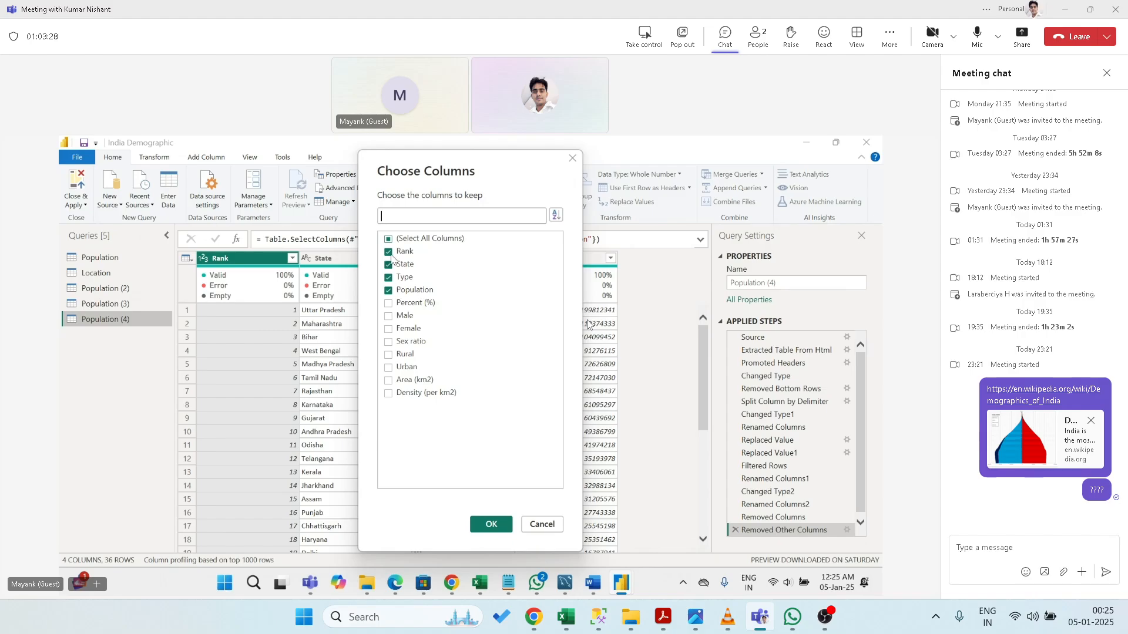
click(388, 239)
click(388, 240)
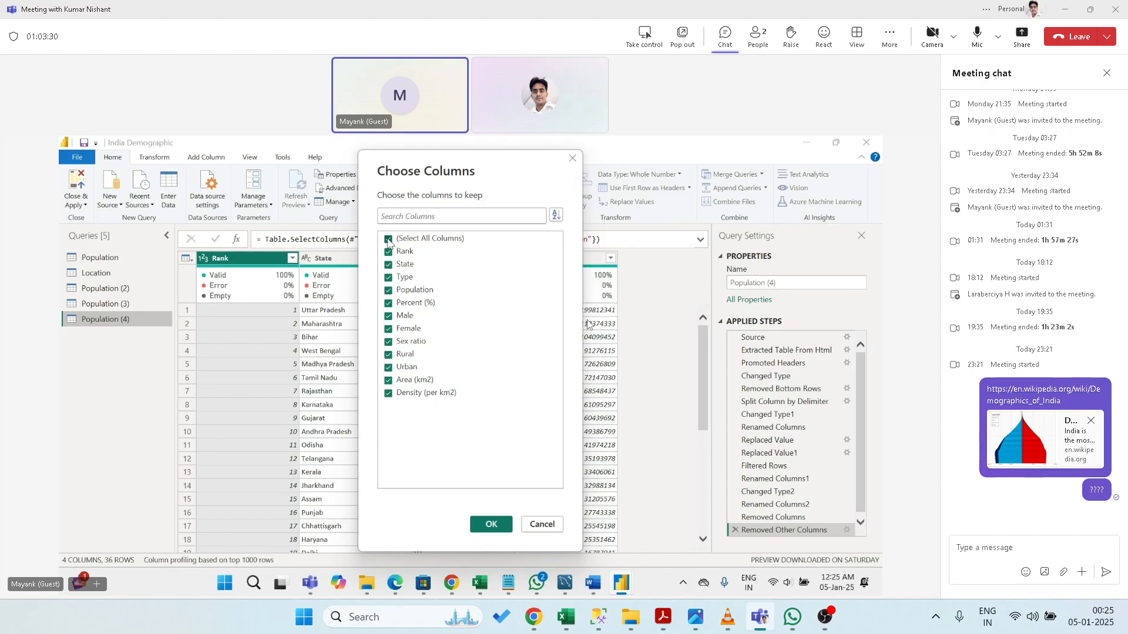
click(491, 524)
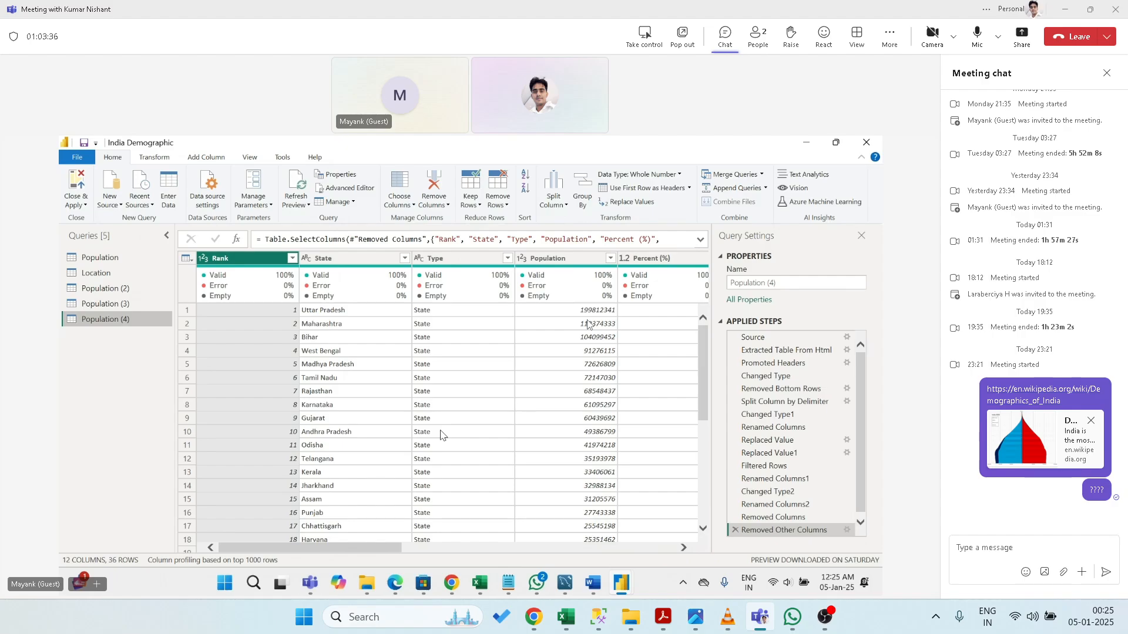
click(400, 205)
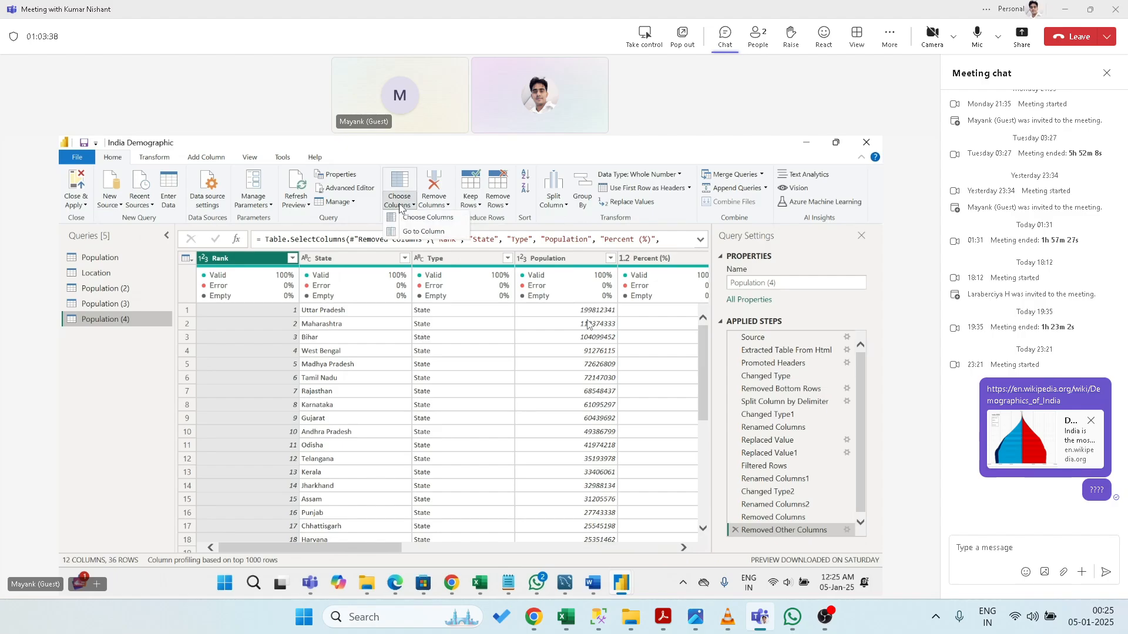
- Use Go to Column to jump to Density (per km2)
click(468, 392)
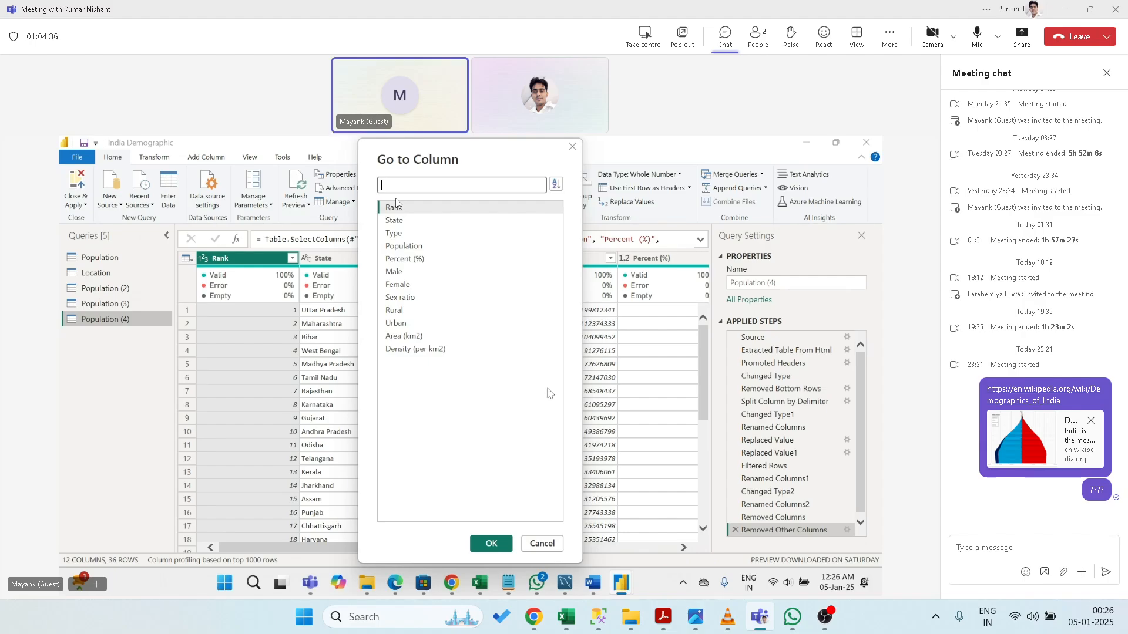
click(406, 351)
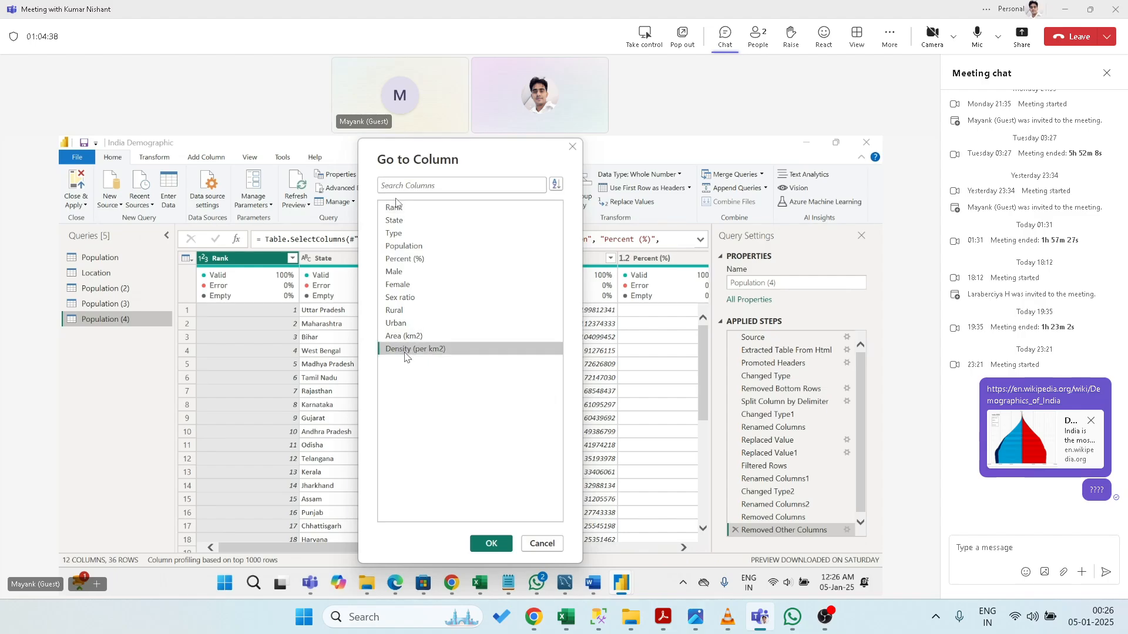
click(491, 543)
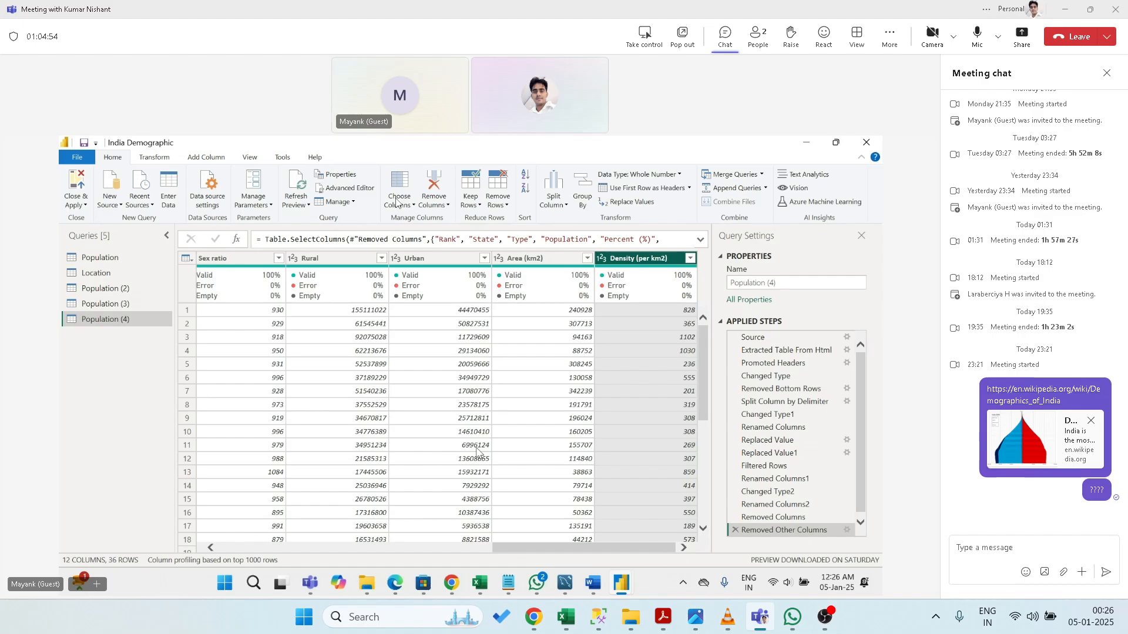
- Remove the Density (per km2) column, then delete that removal step
click(445, 204)
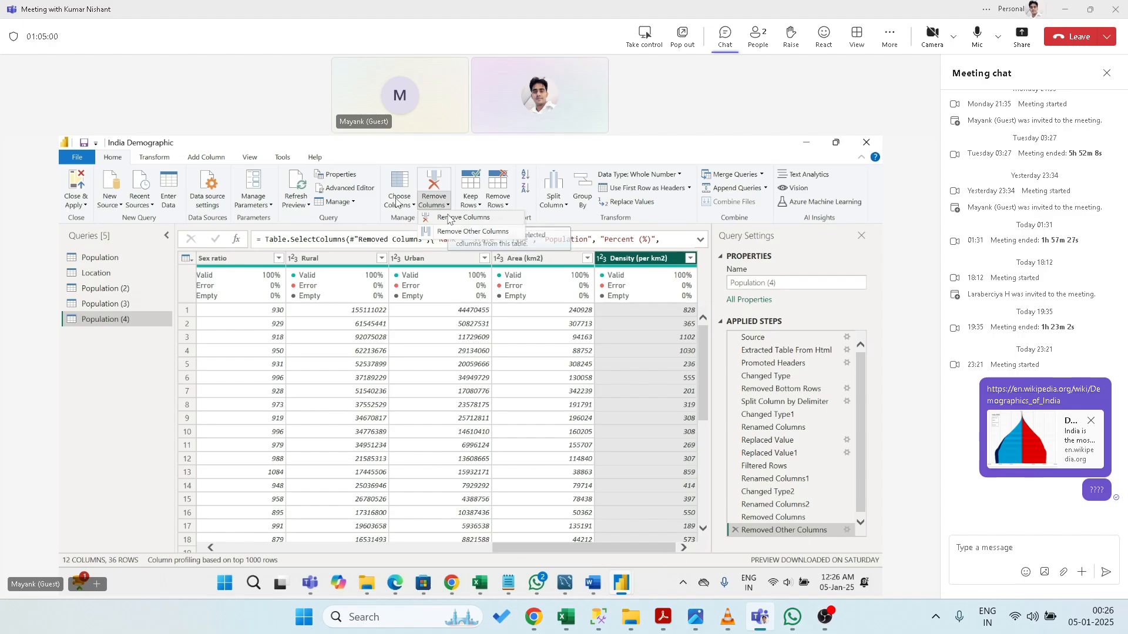
click(448, 218)
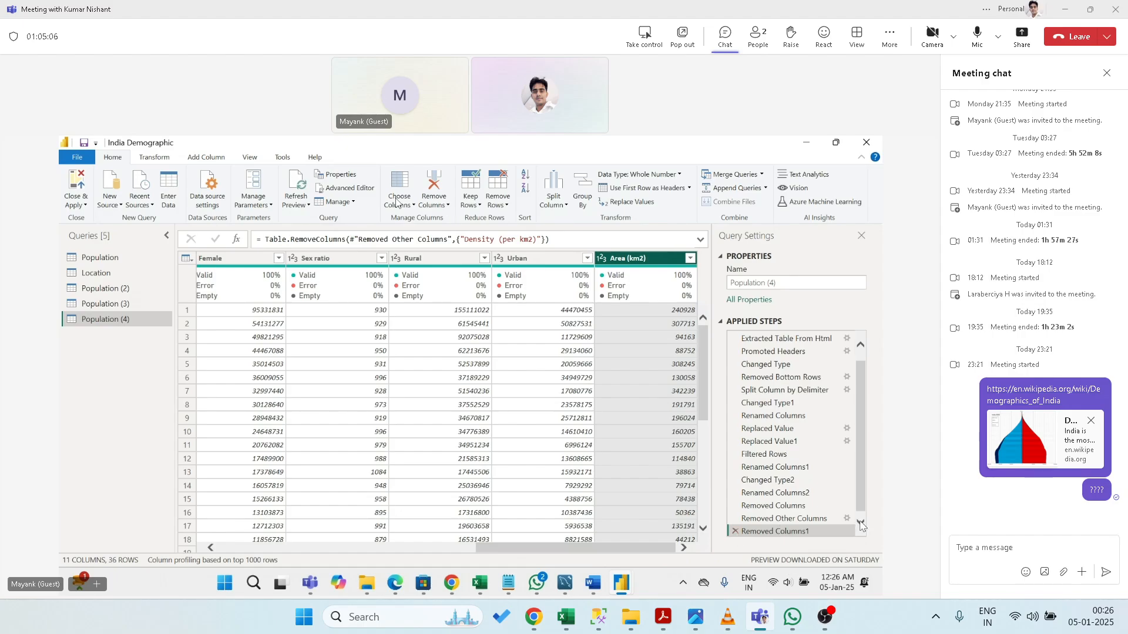
click(734, 531)
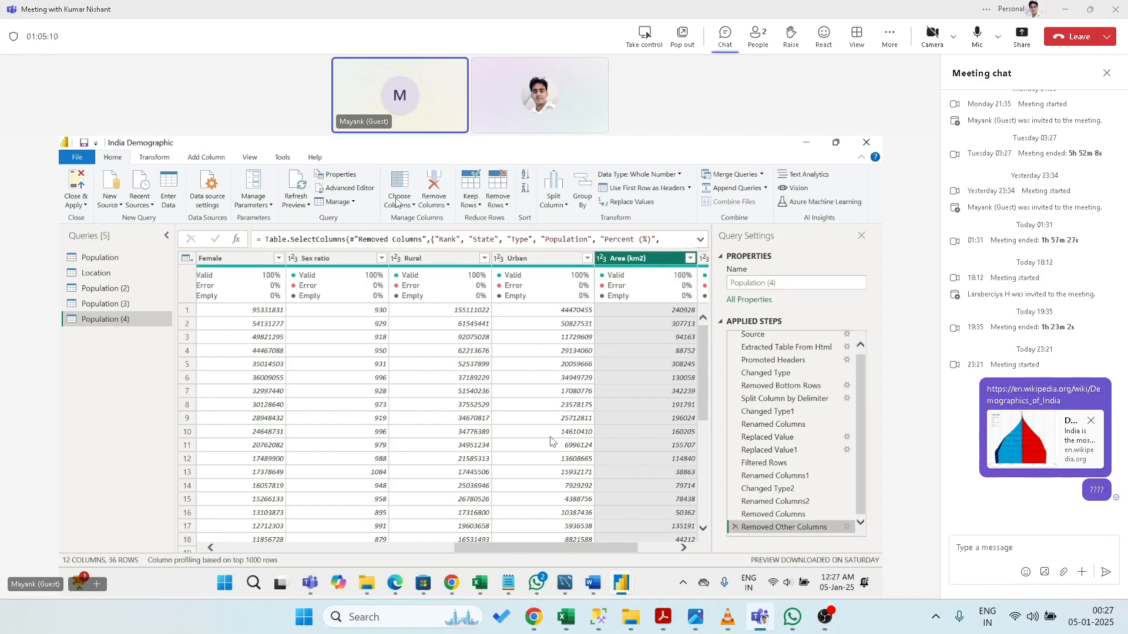
click(665, 548)
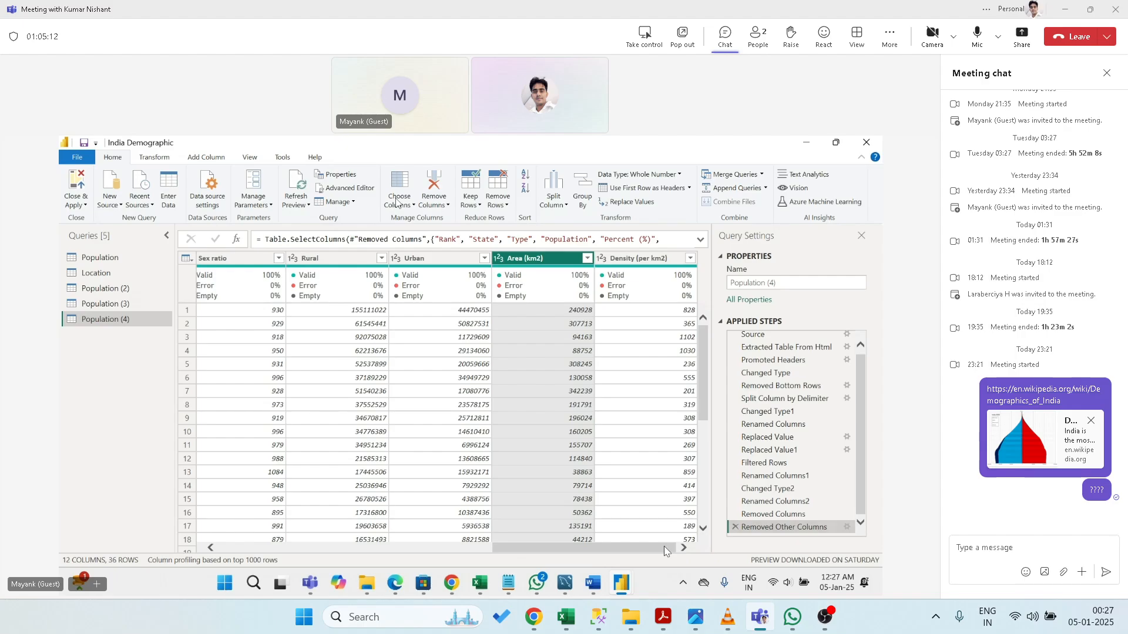
- Keep only Area (km2) via Remove Other Columns, then delete that step
click(434, 206)
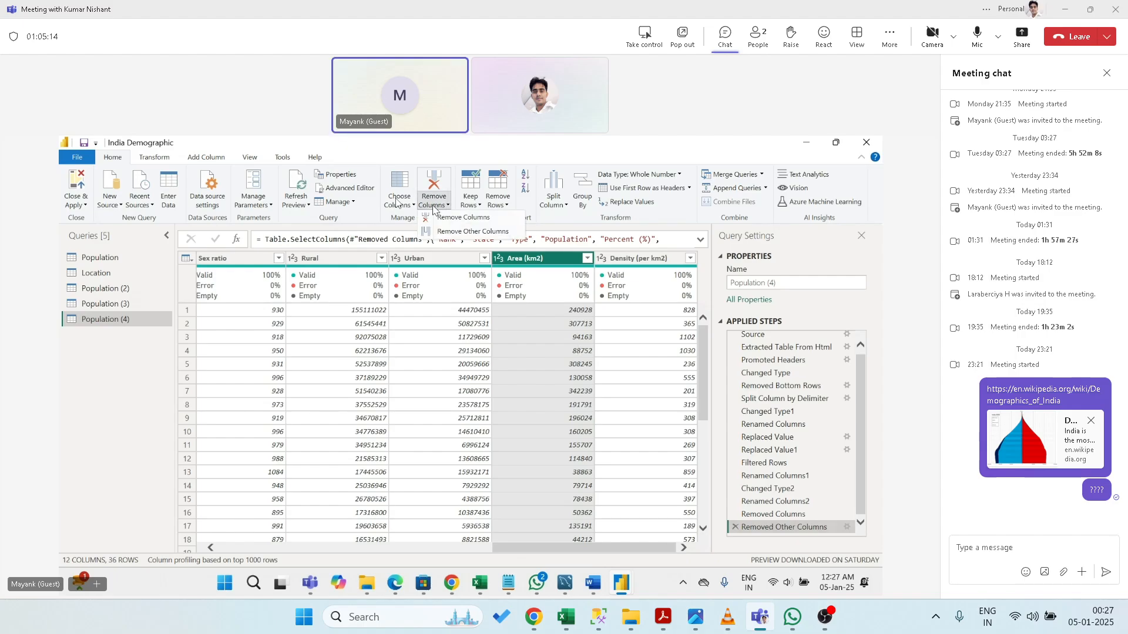
click(448, 231)
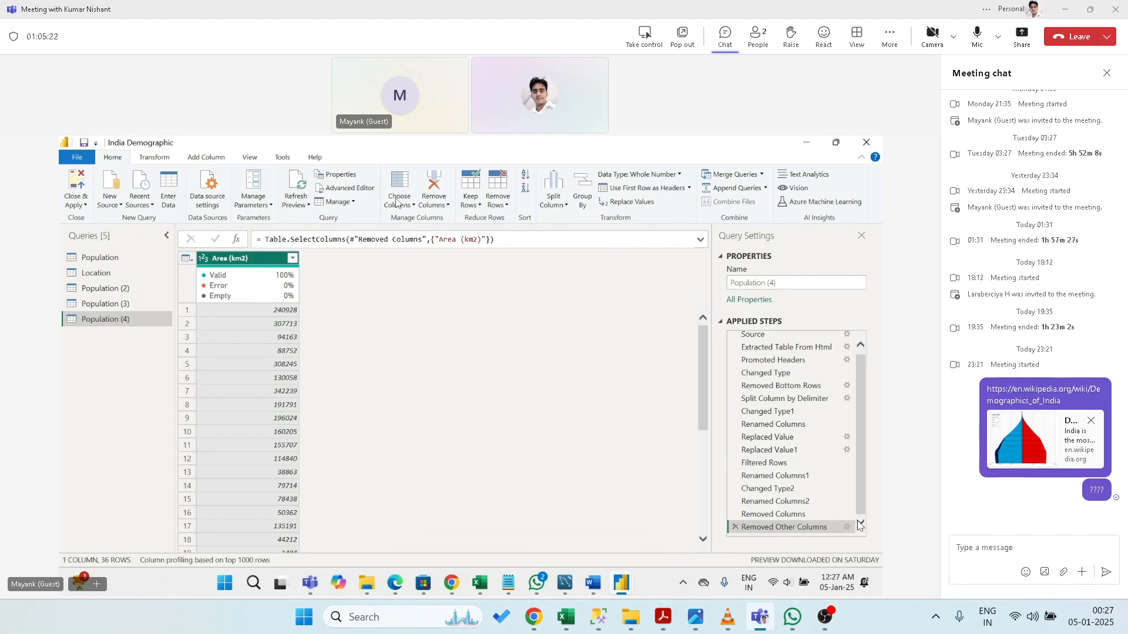
click(734, 527)
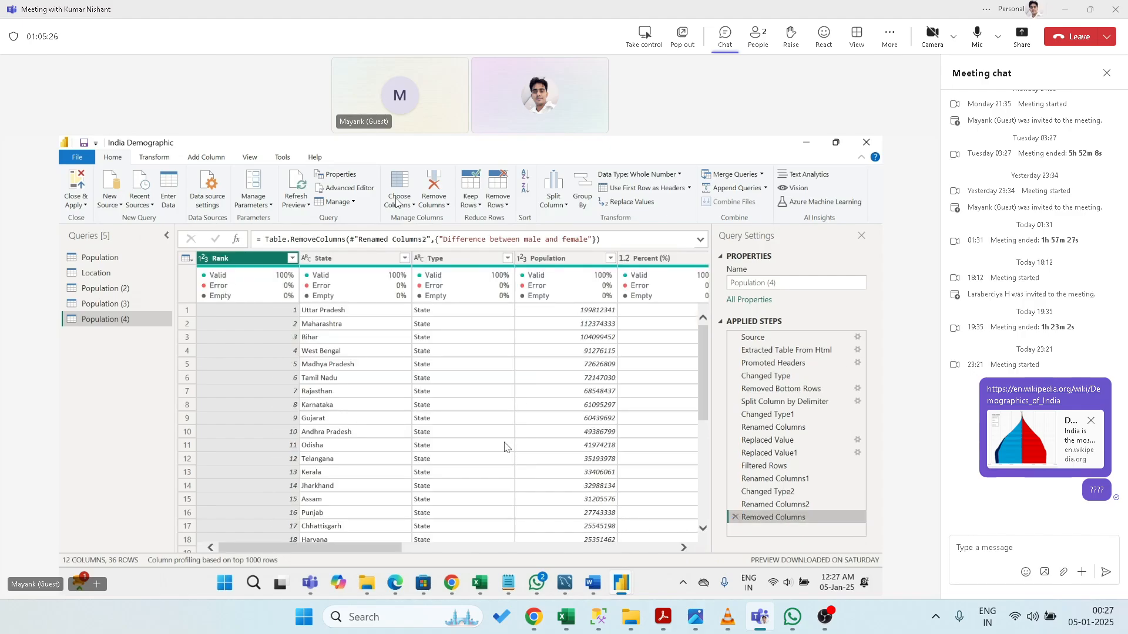
click(560, 548)
drag(560, 548, 226, 428)
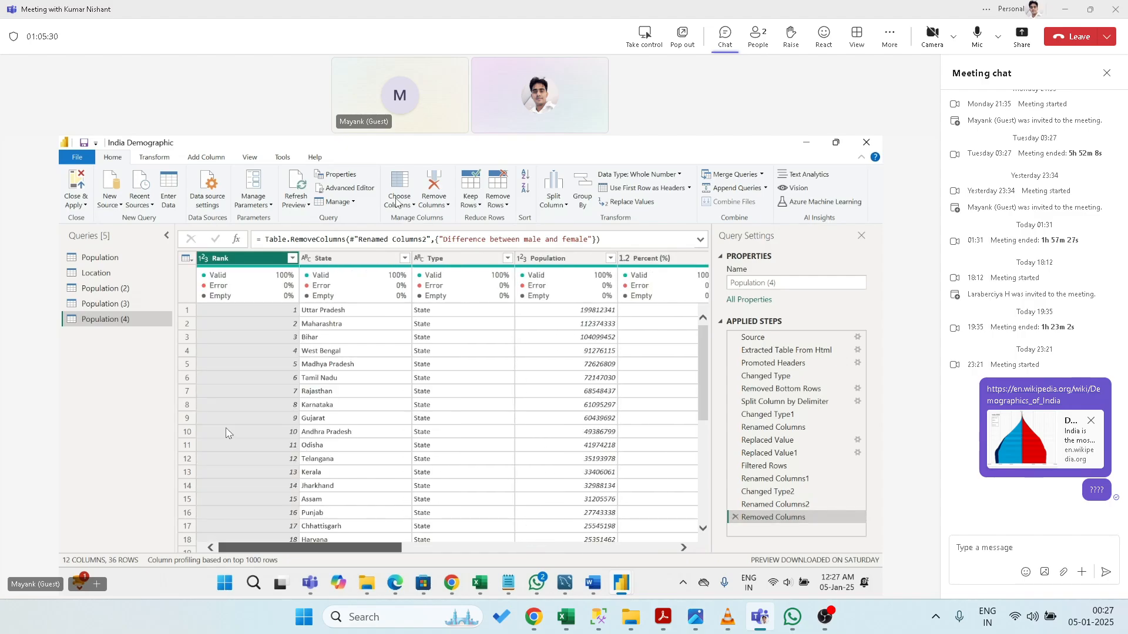
click(470, 210)
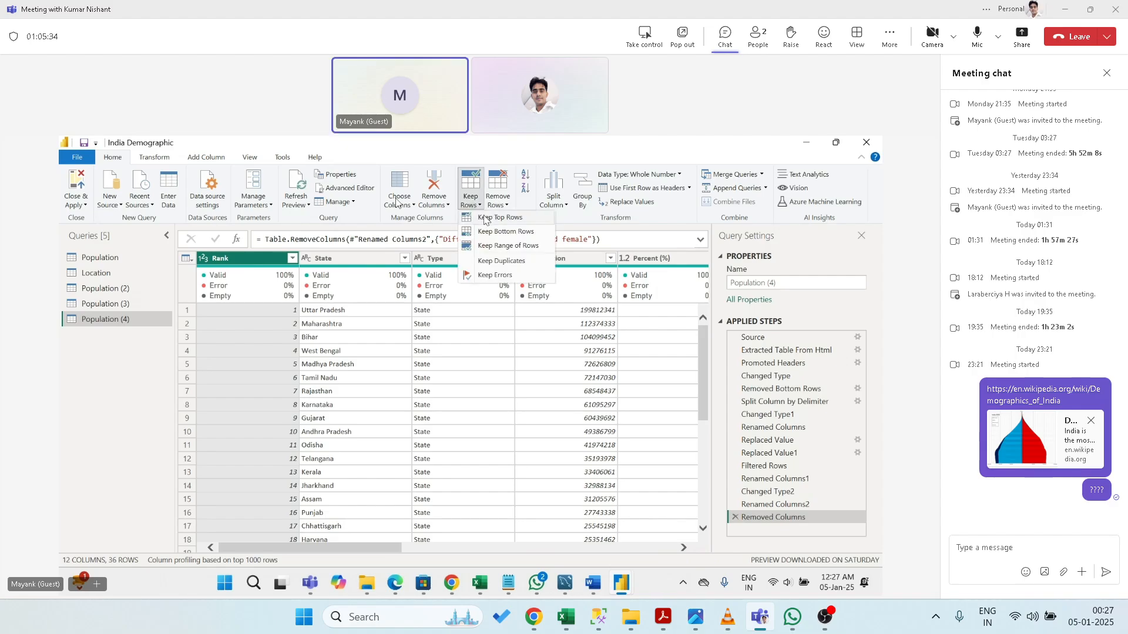
click(484, 217)
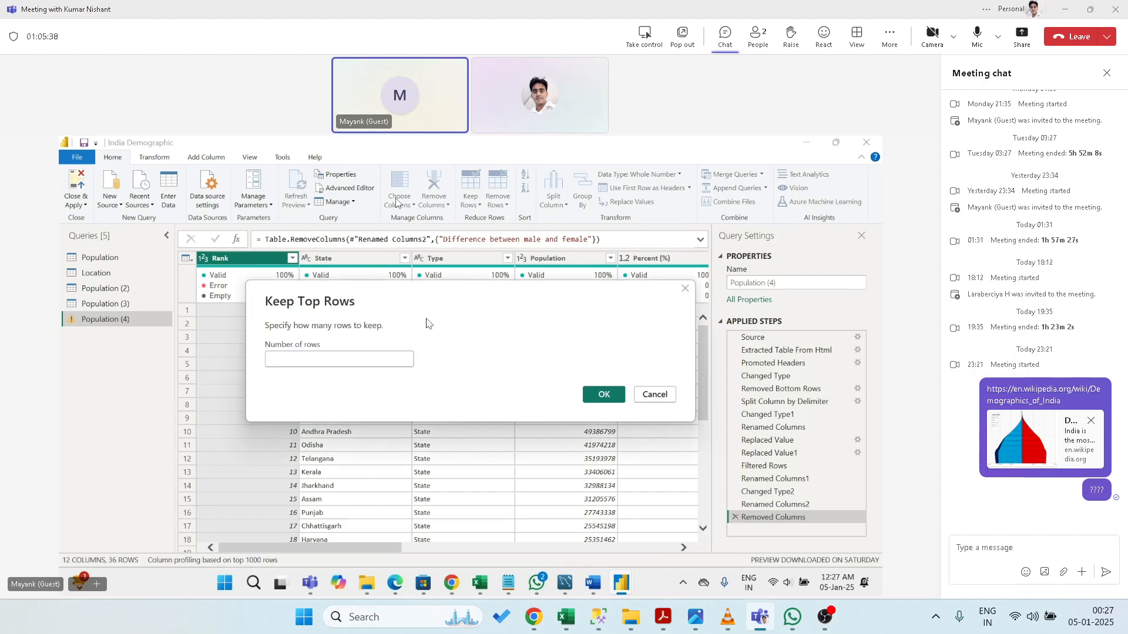
text(15)
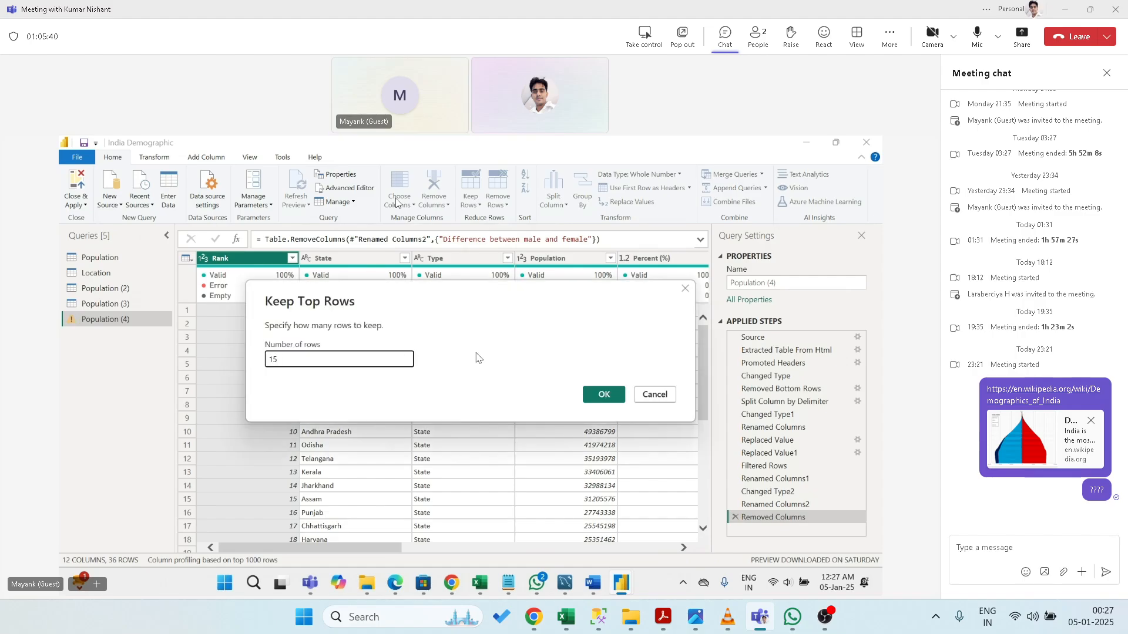
click(603, 394)
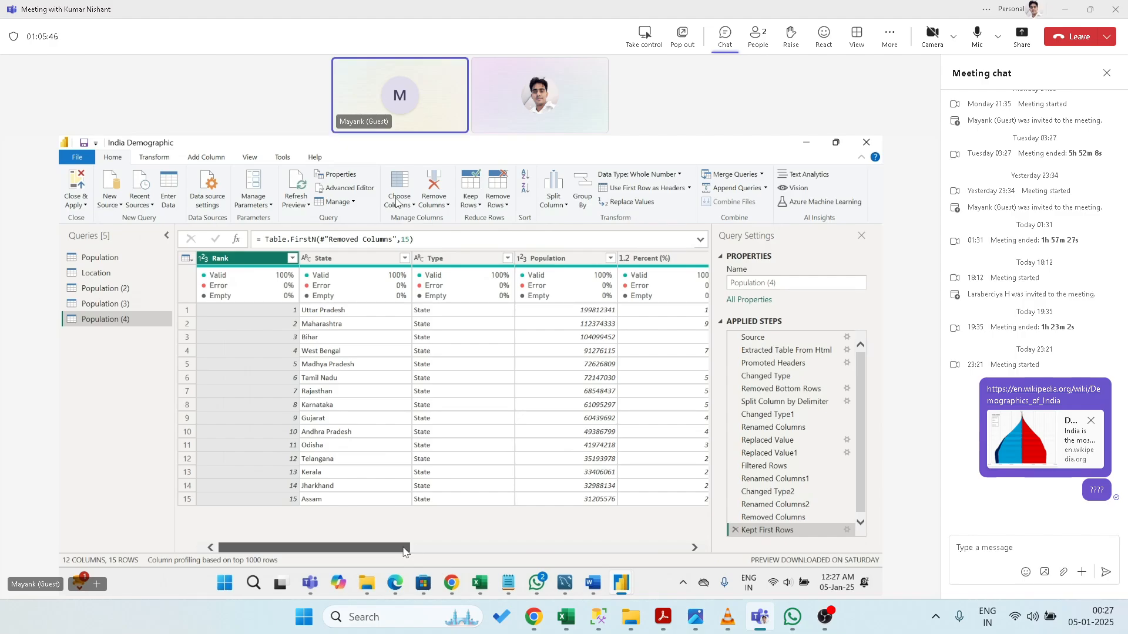
drag(404, 552, 258, 444)
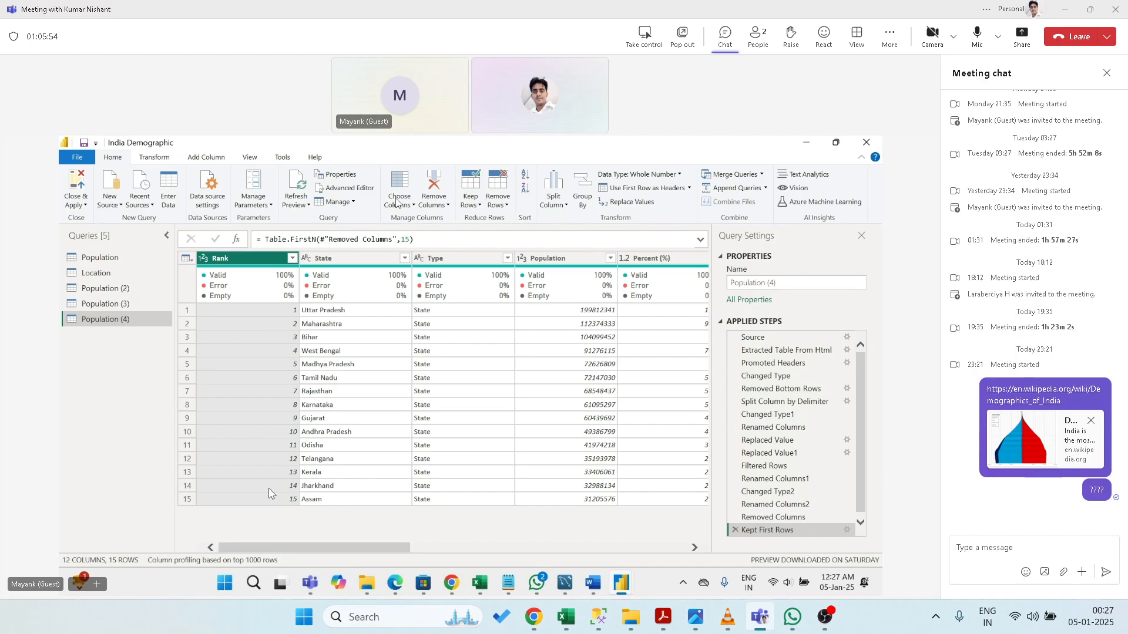
click(473, 205)
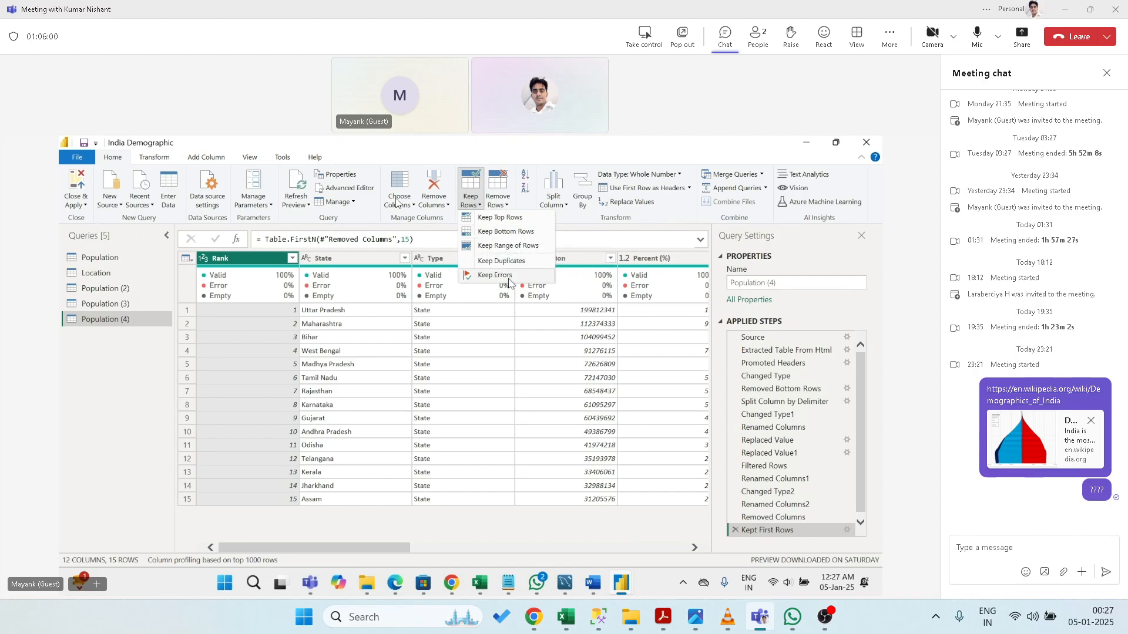
click(739, 533)
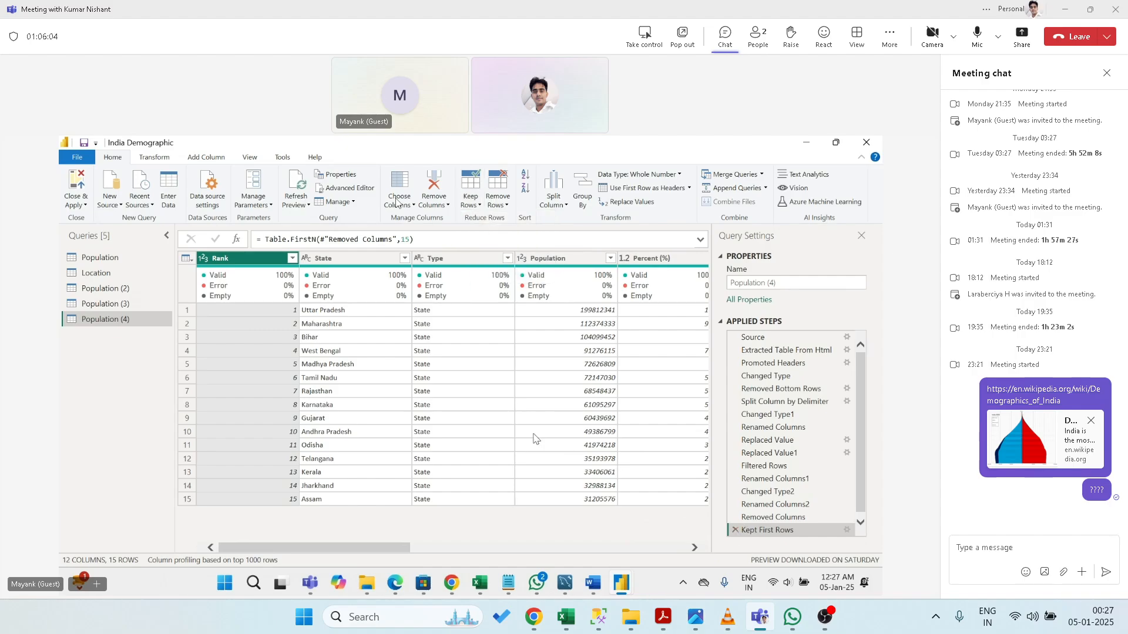
click(734, 530)
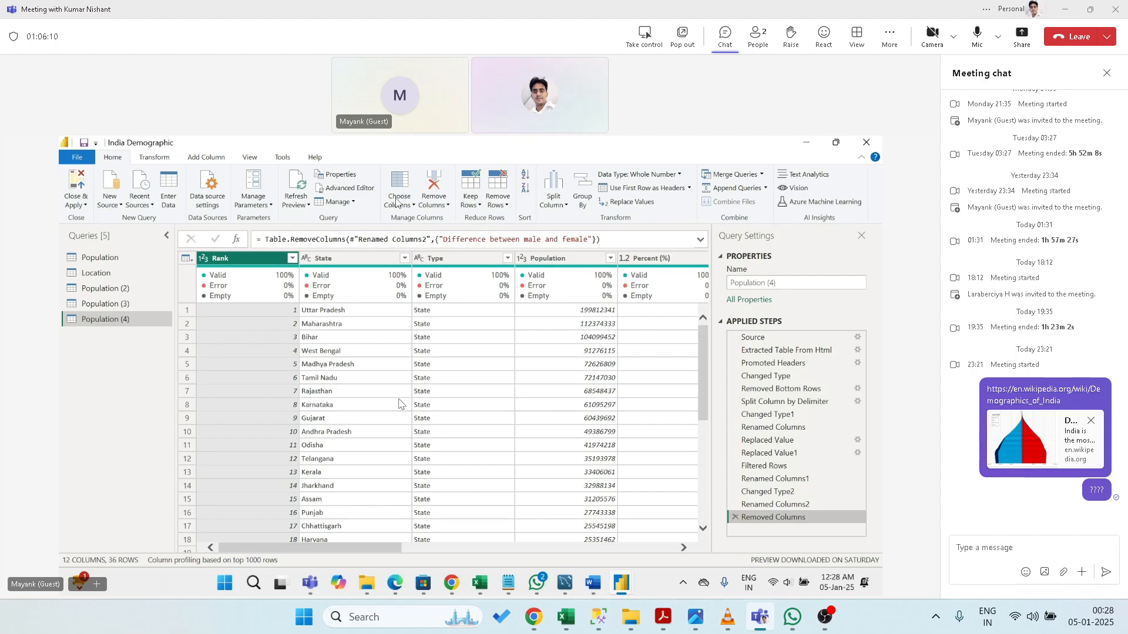
click(479, 205)
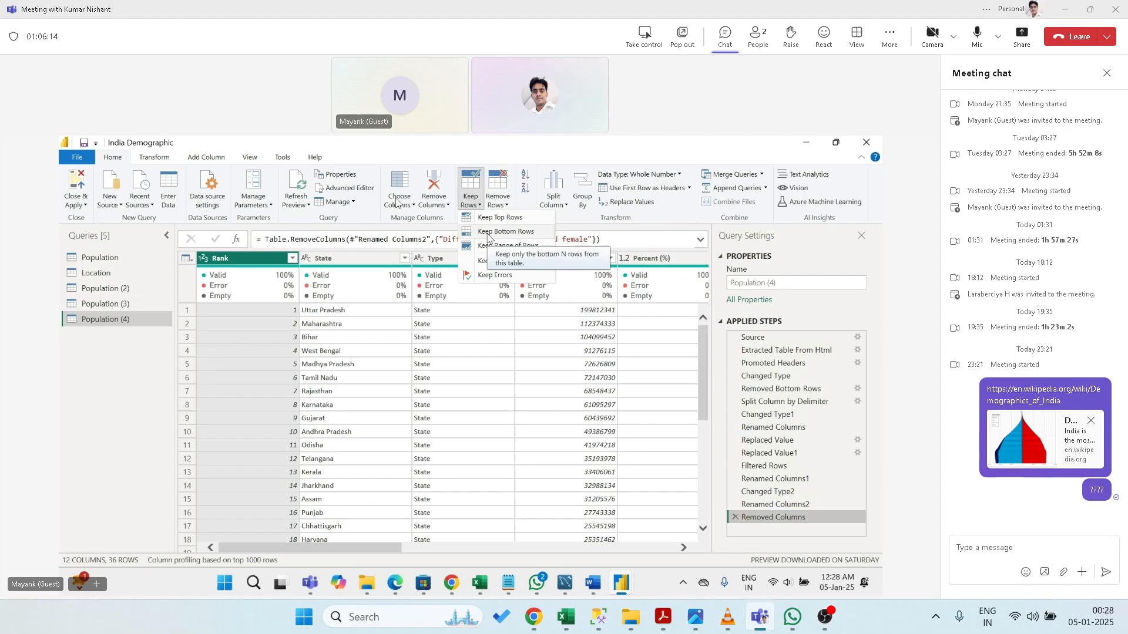
click(488, 233)
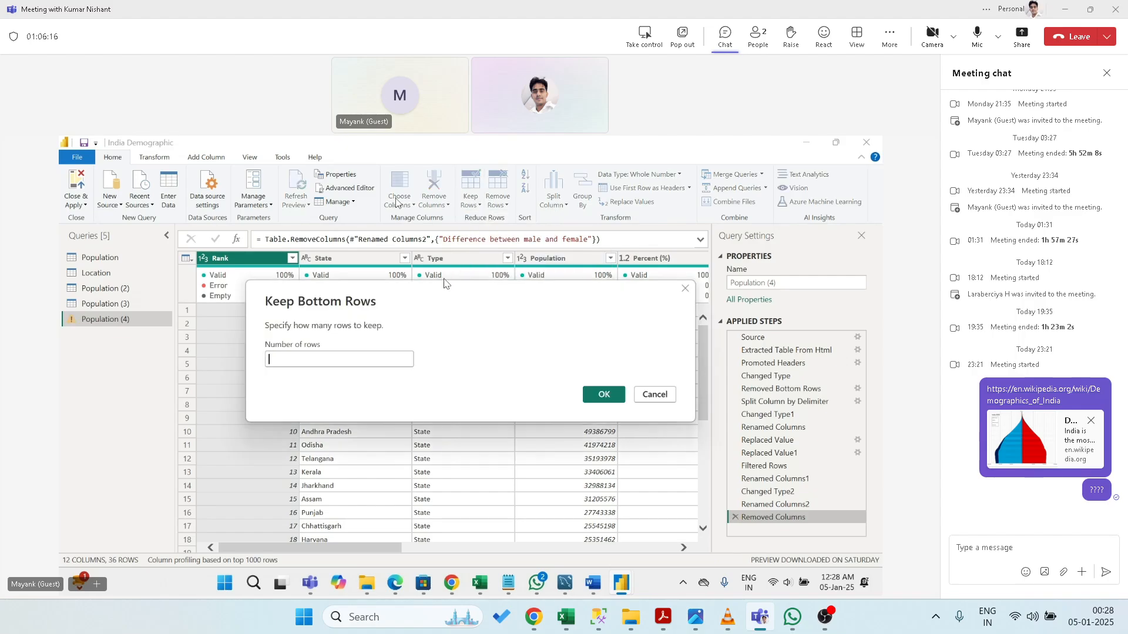
text(10)
click(600, 394)
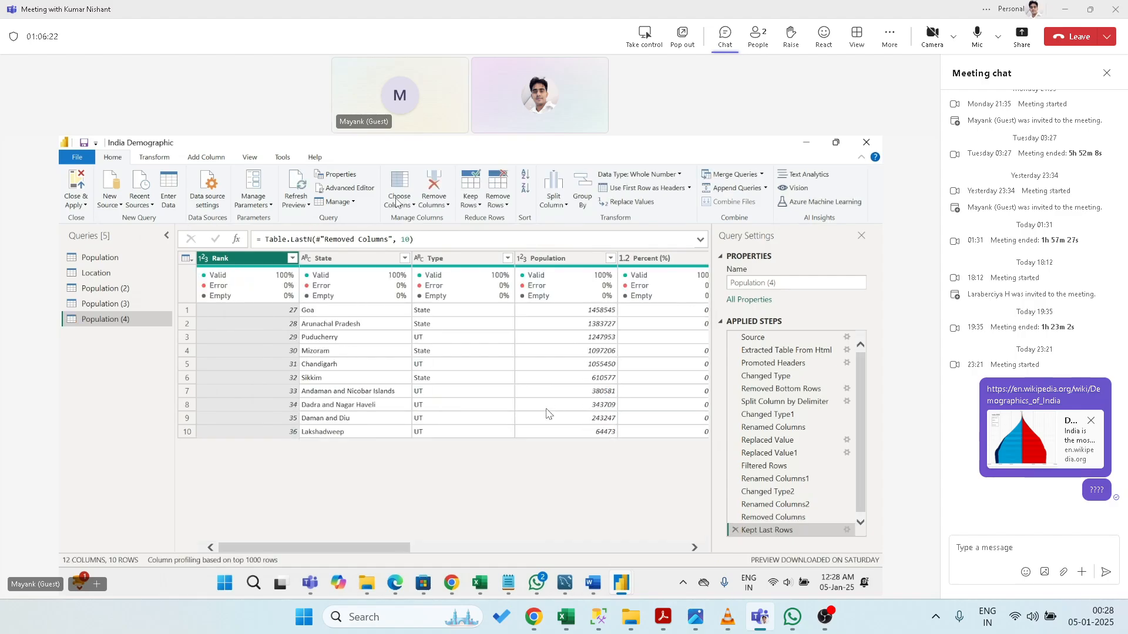
click(734, 531)
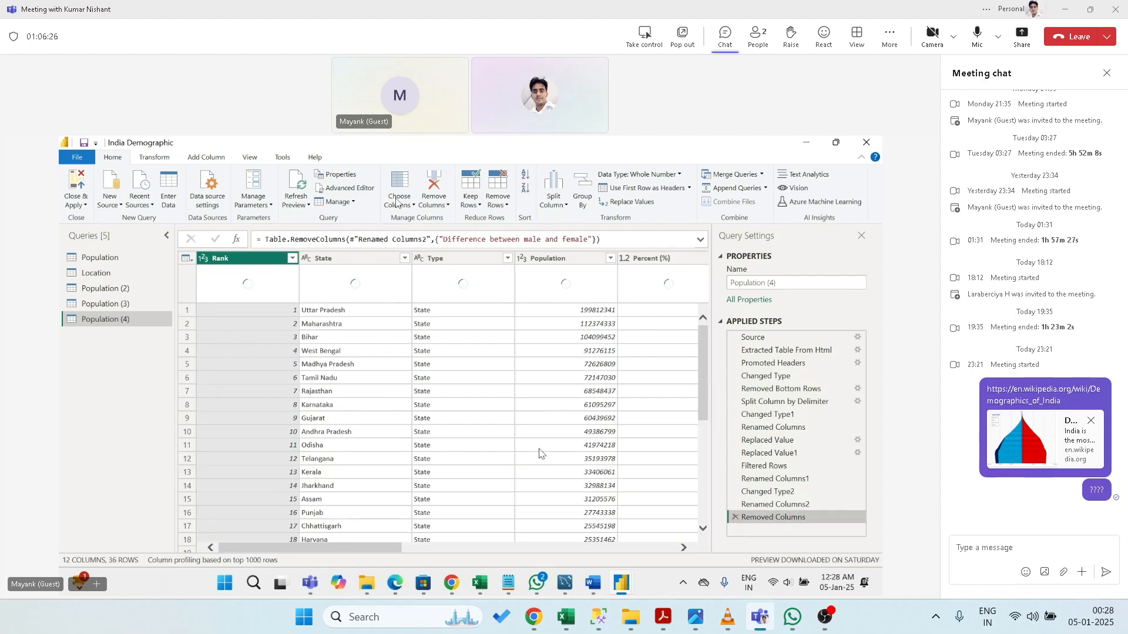
click(470, 203)
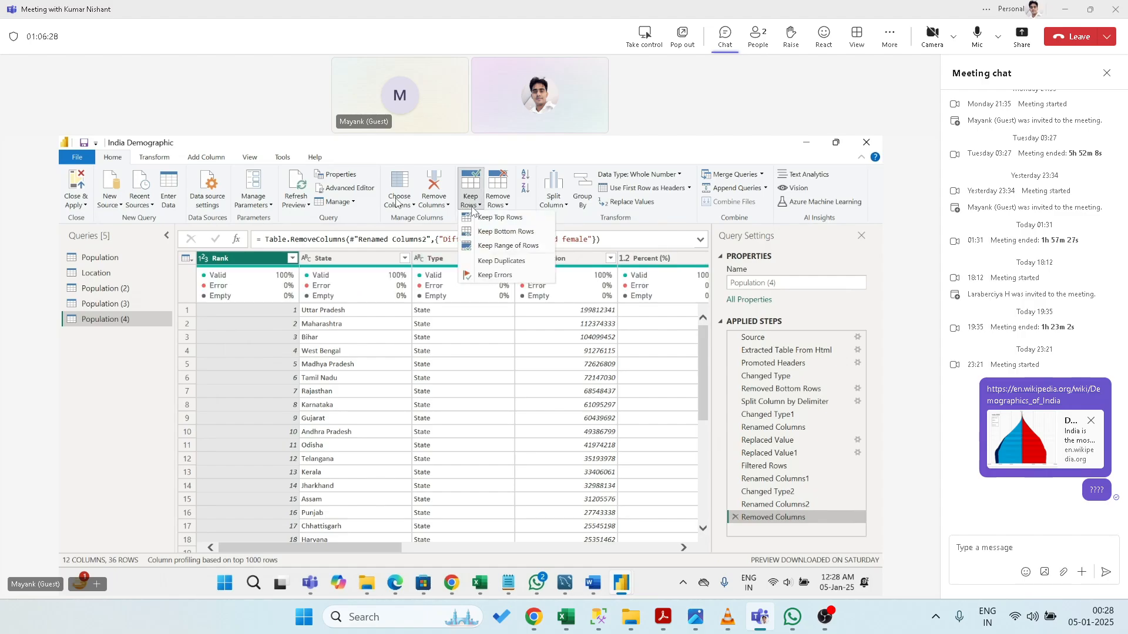
click(492, 246)
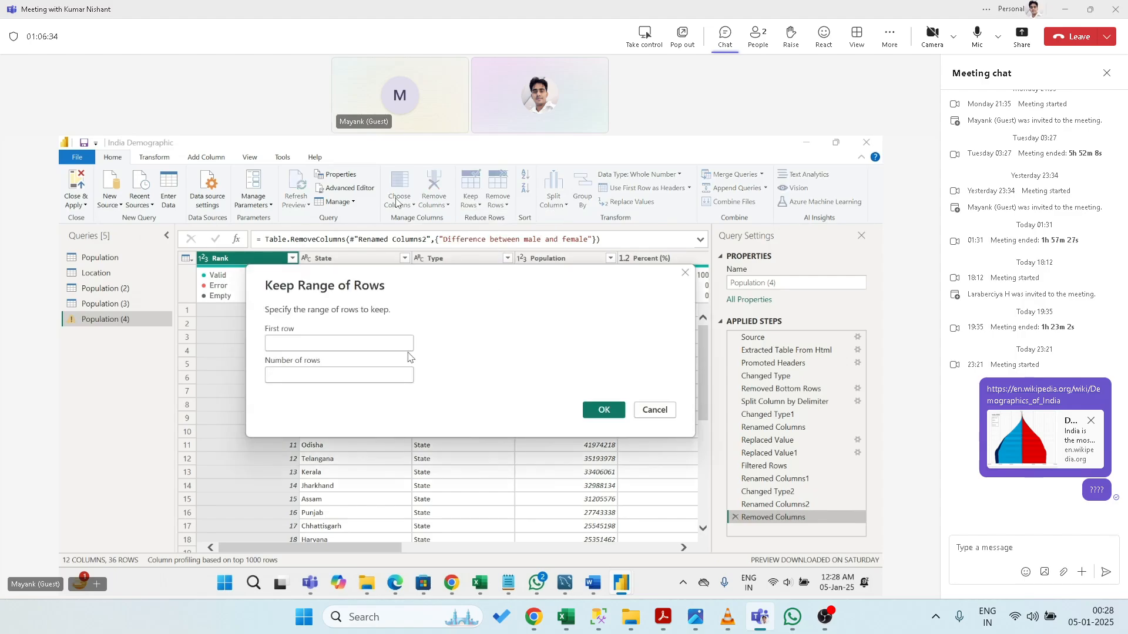
text(5)
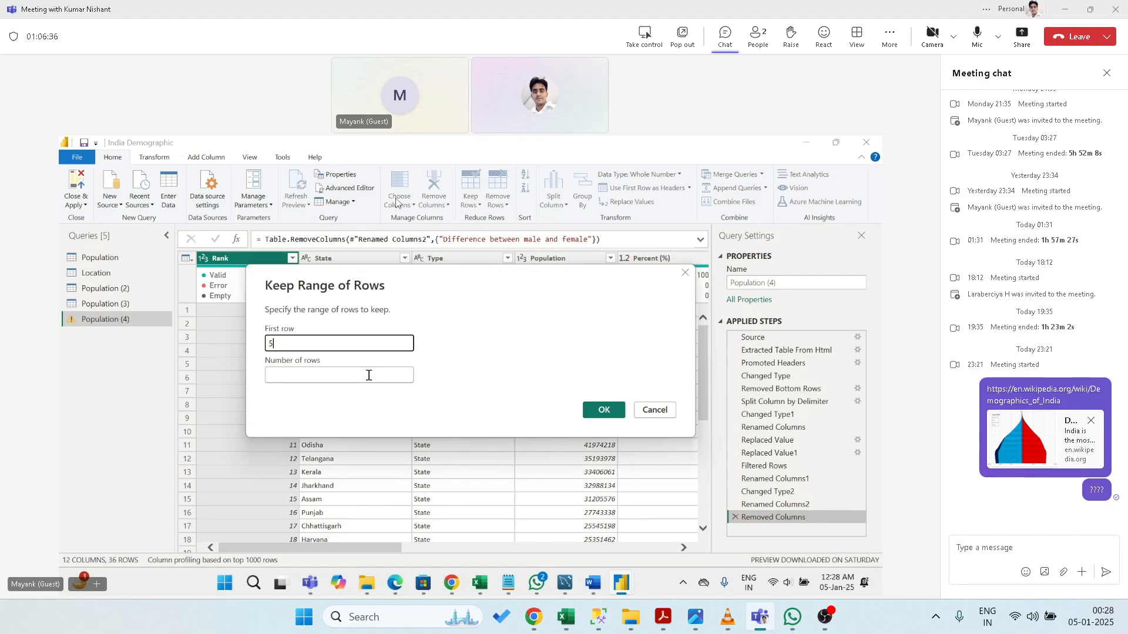
click(369, 375)
text(5)
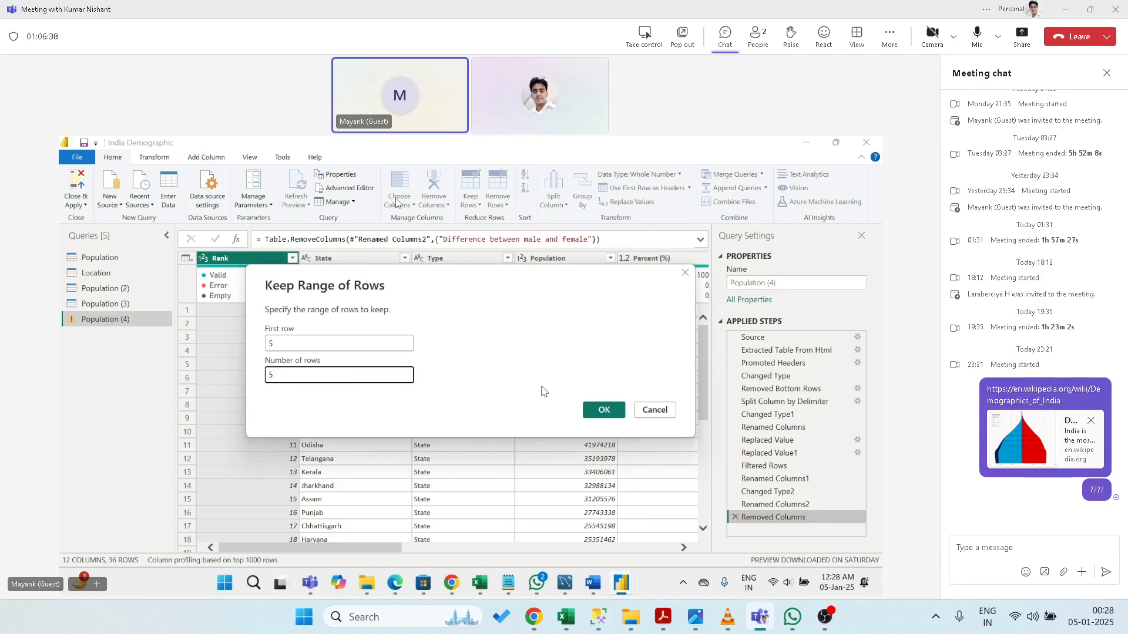
click(598, 411)
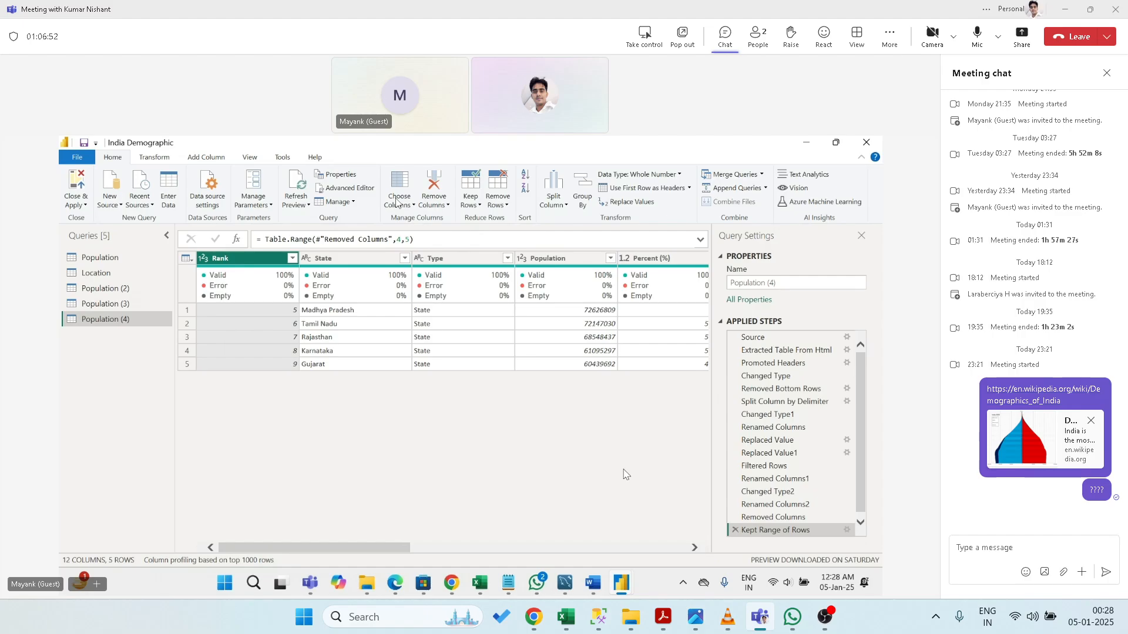
click(477, 207)
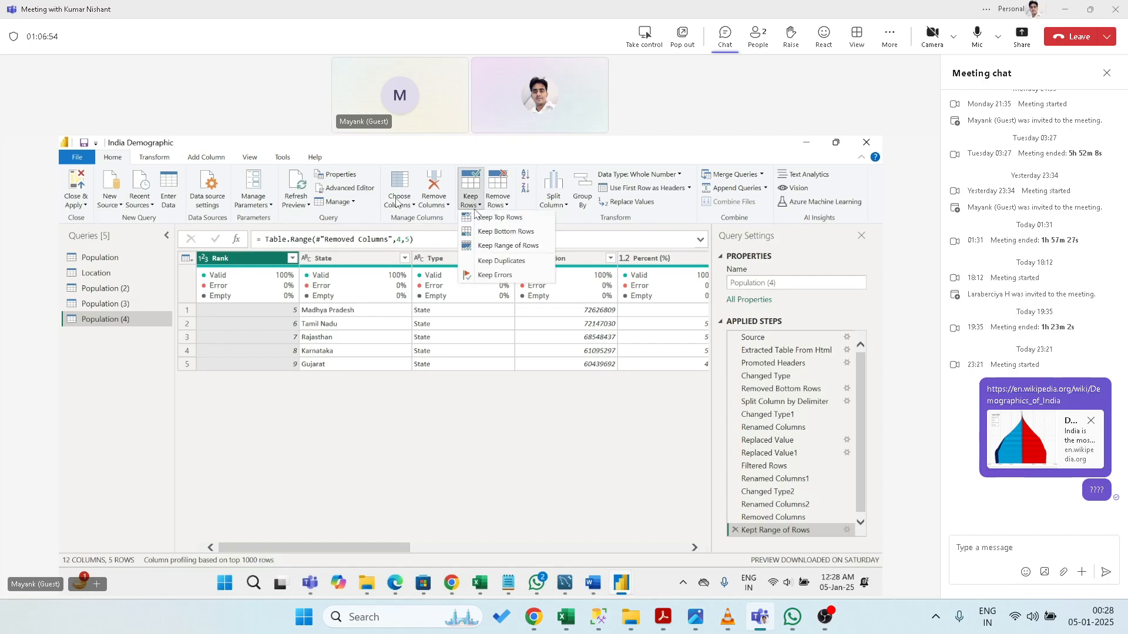
click(500, 245)
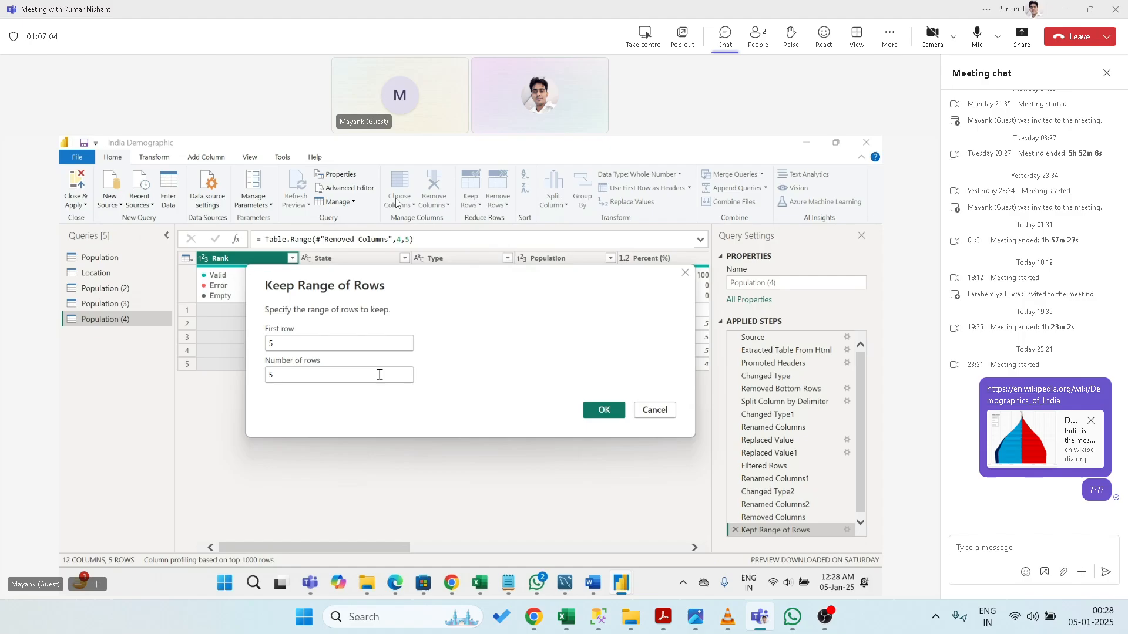
drag(380, 374, 234, 368)
text(7)
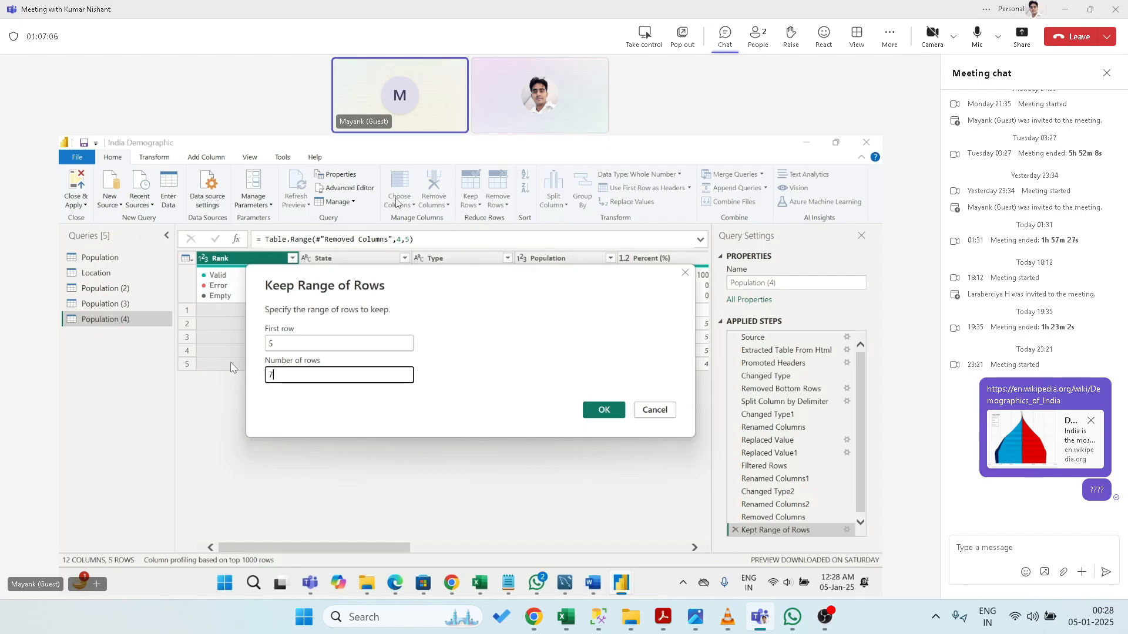
click(604, 410)
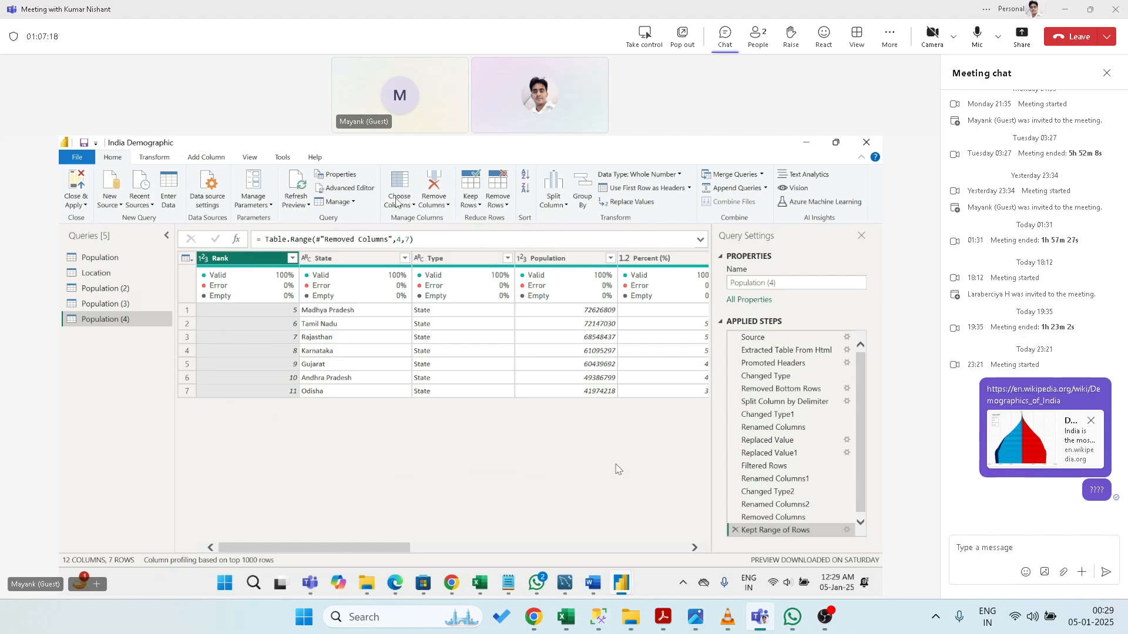
click(861, 523)
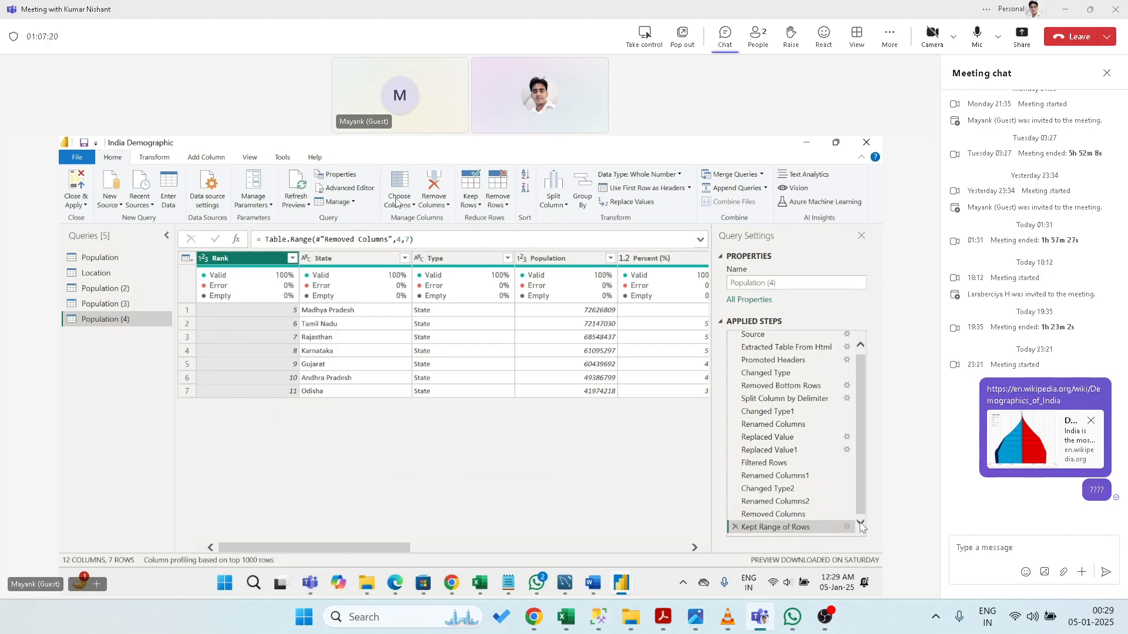
click(734, 528)
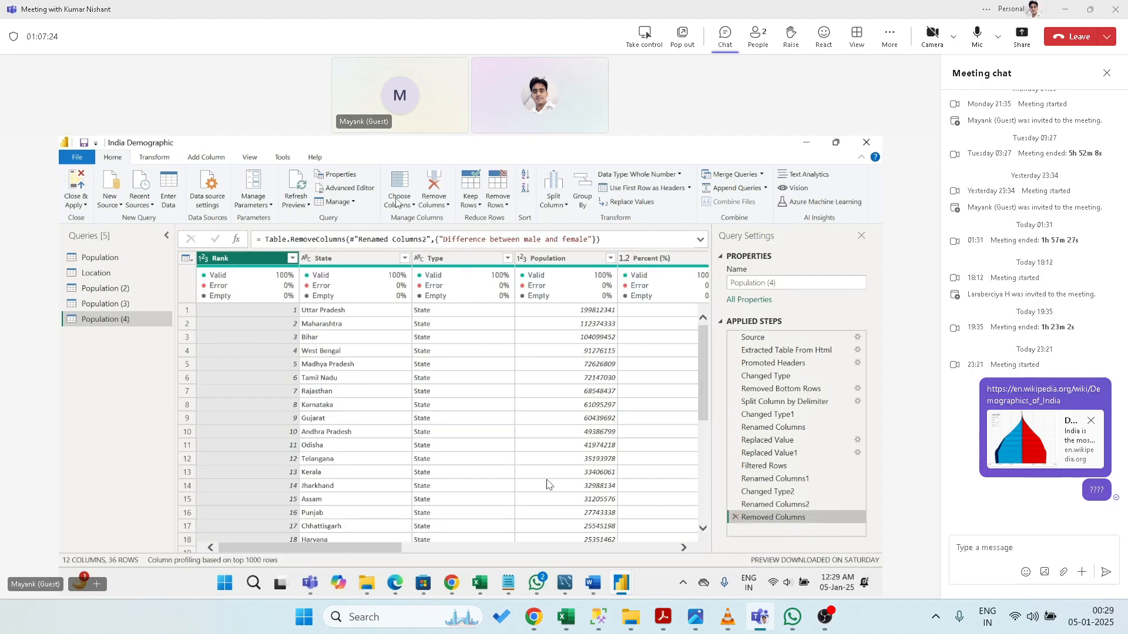
click(471, 201)
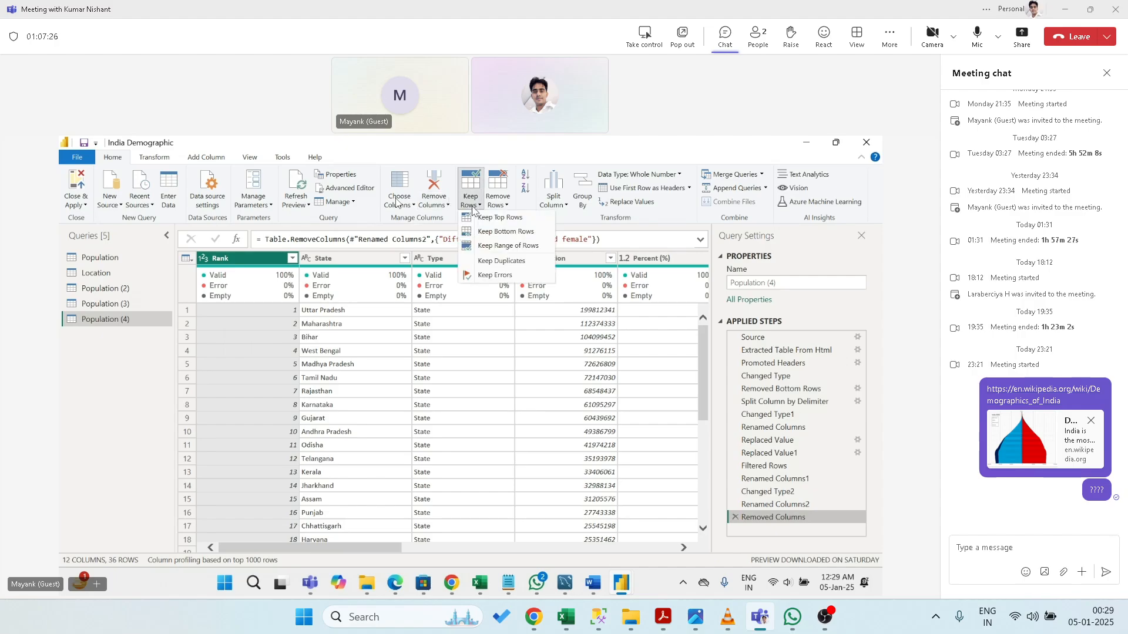
click(493, 261)
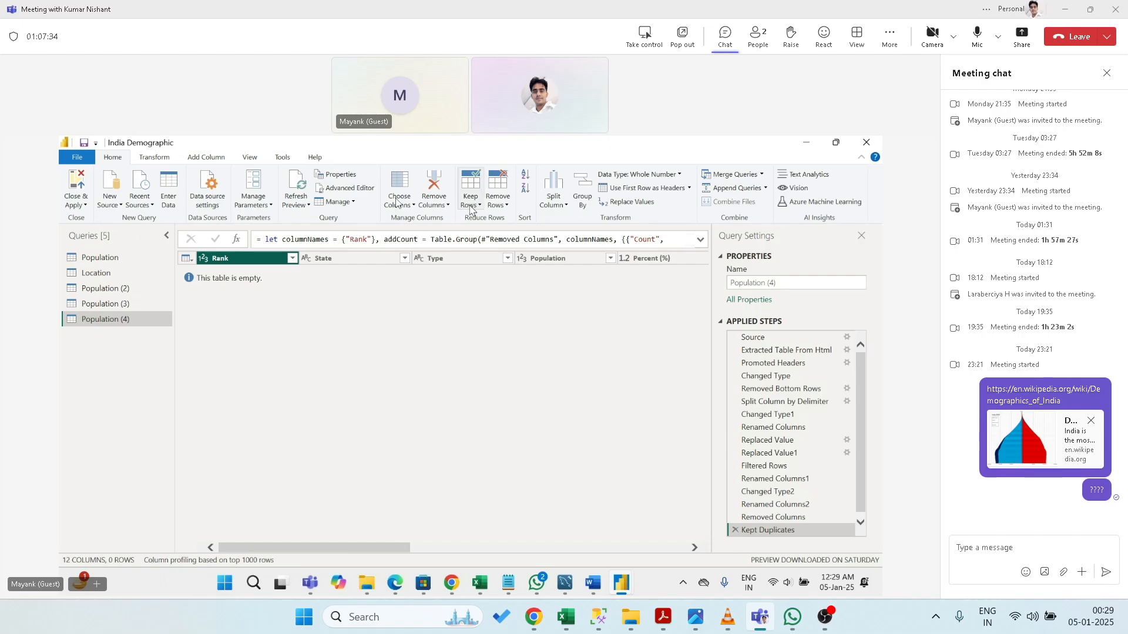
click(735, 531)
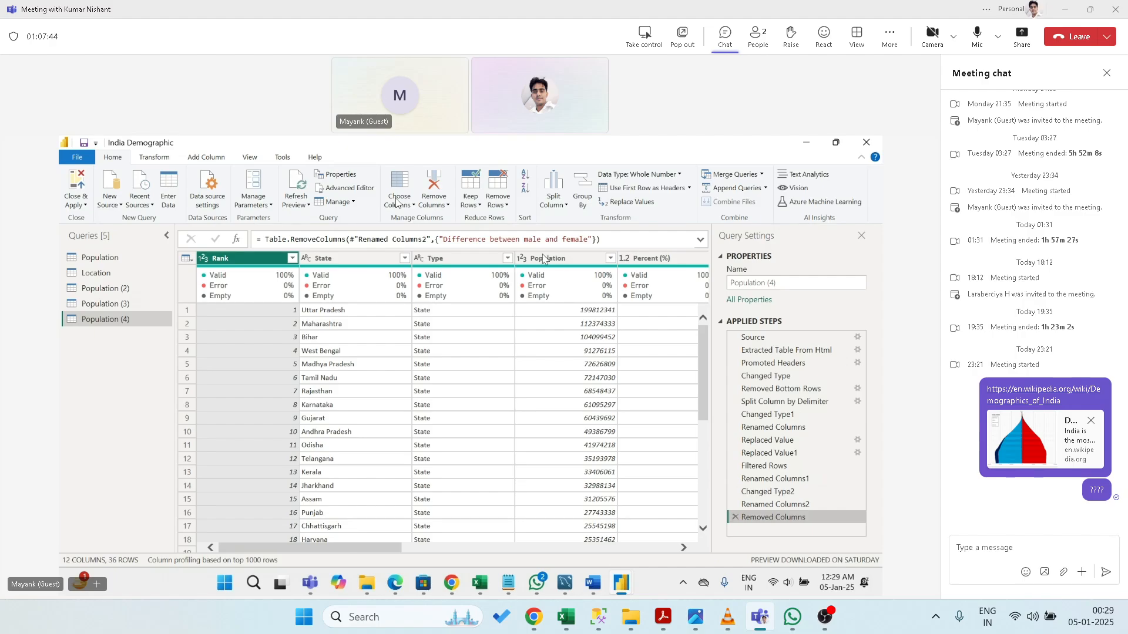
click(478, 206)
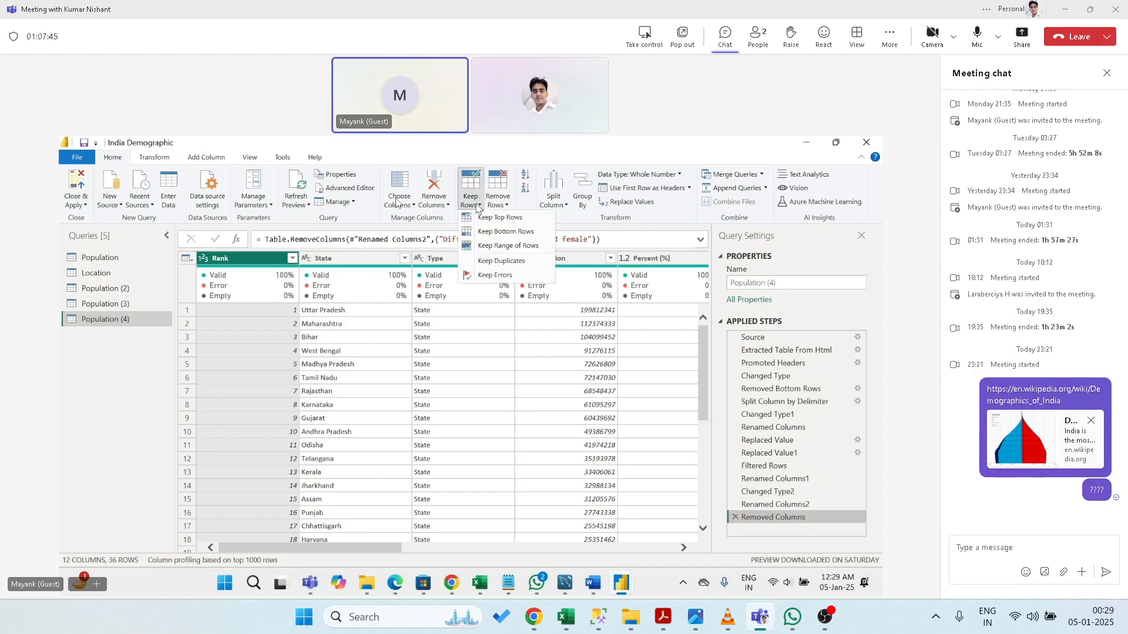
click(496, 279)
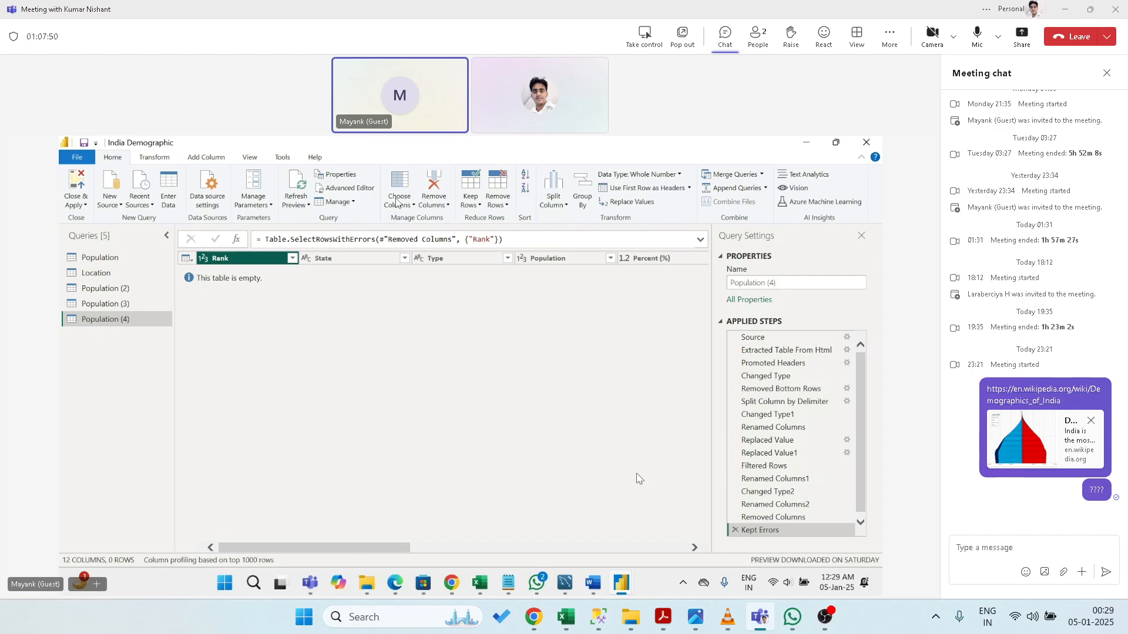
click(735, 530)
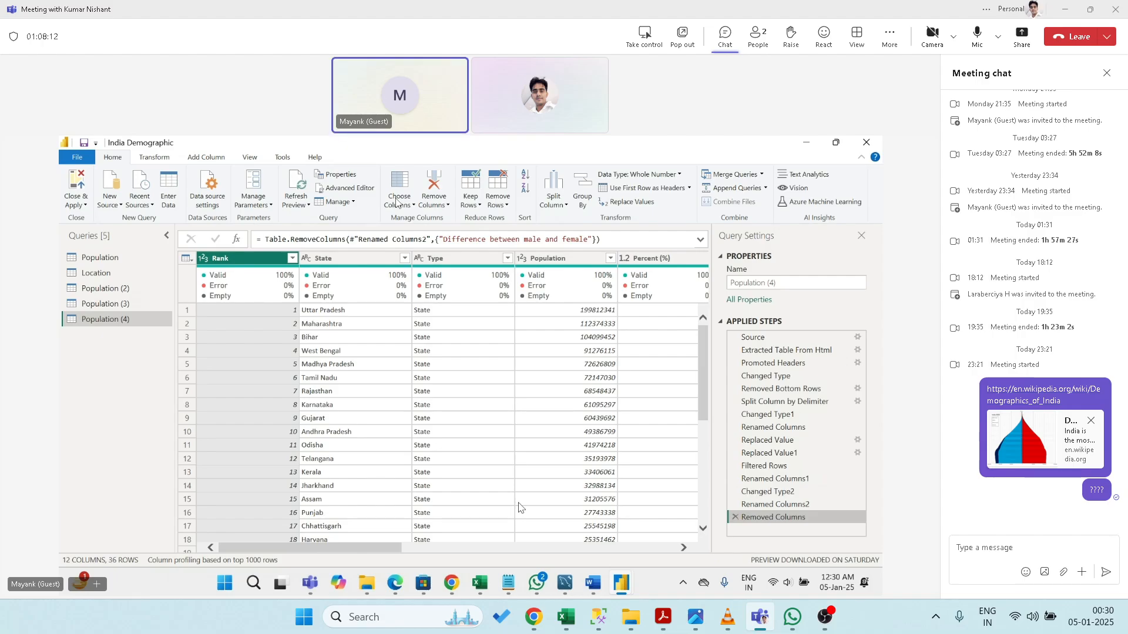
click(498, 201)
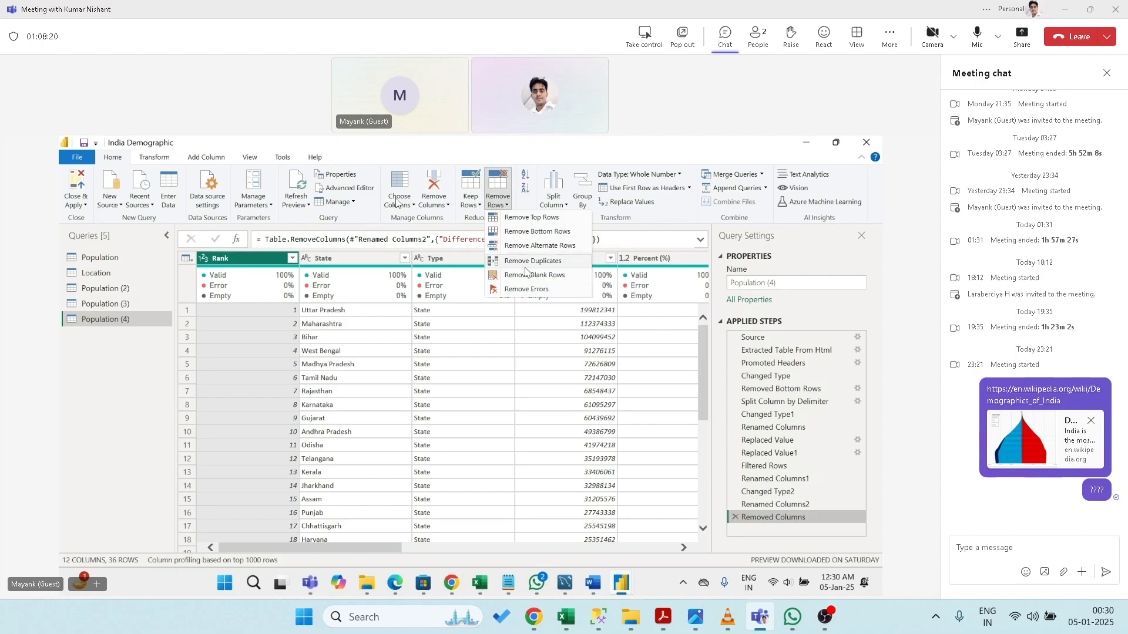
click(525, 217)
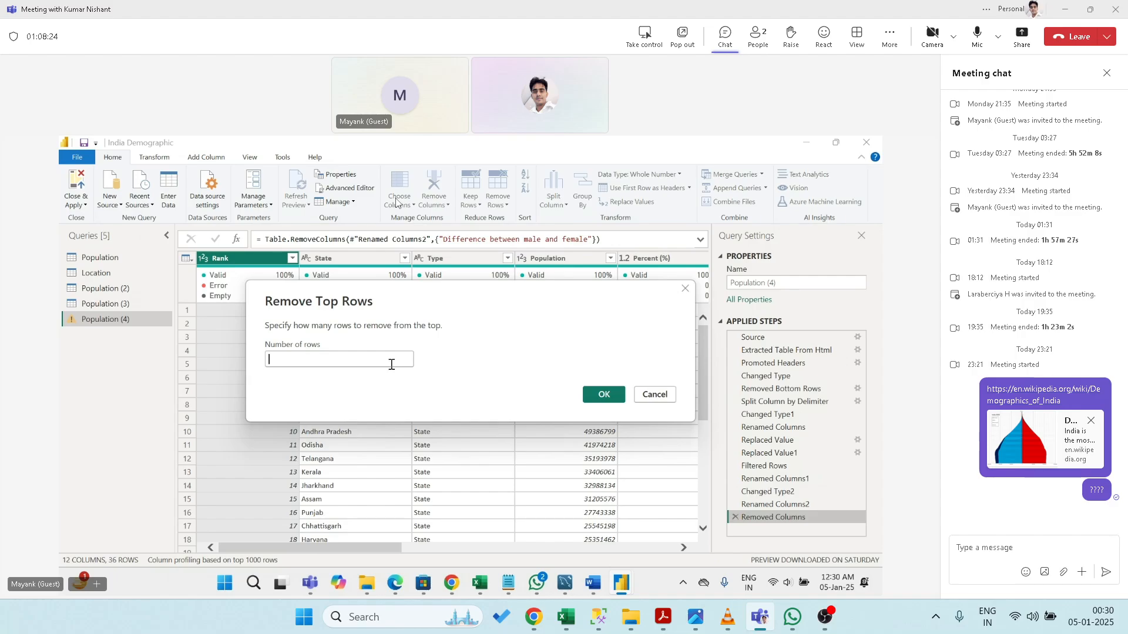
click(391, 365)
text(2)
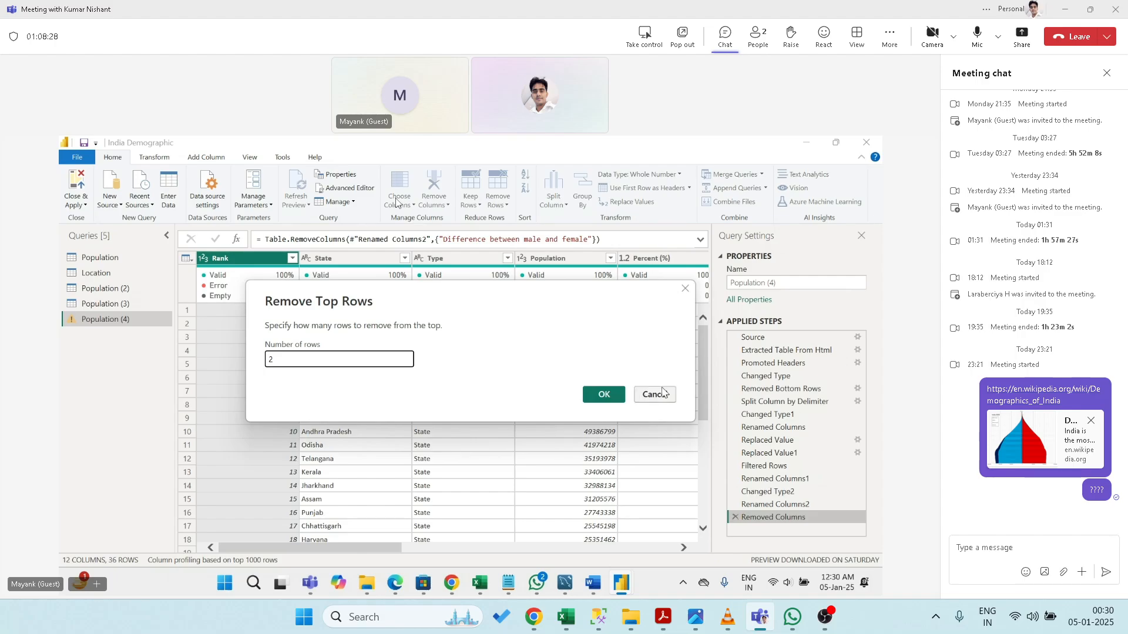
click(641, 393)
click(495, 203)
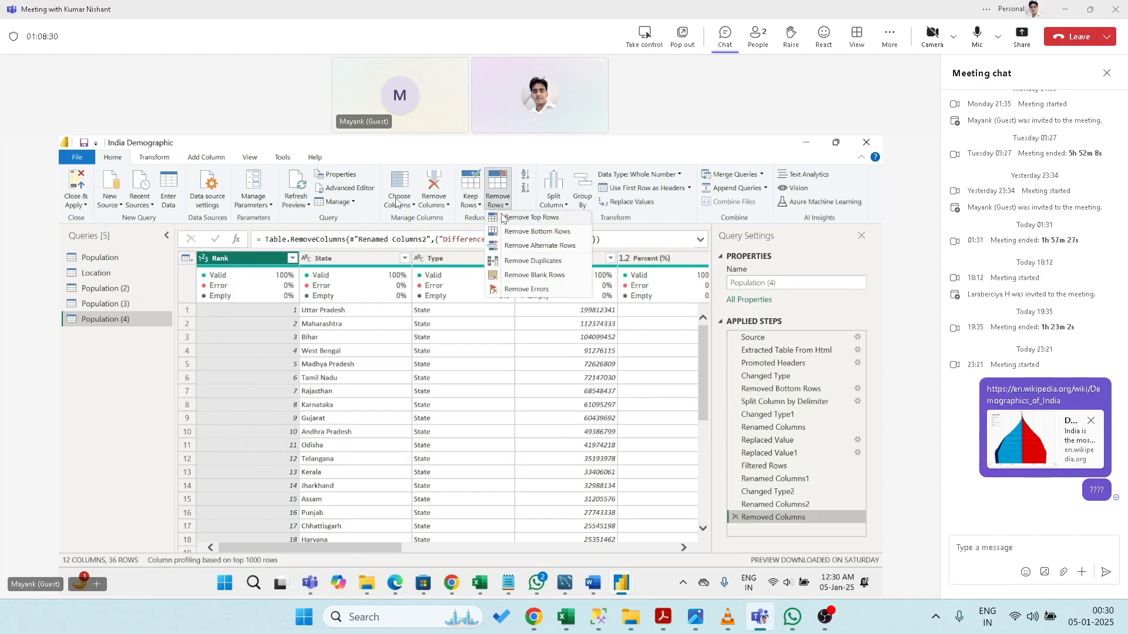
click(520, 231)
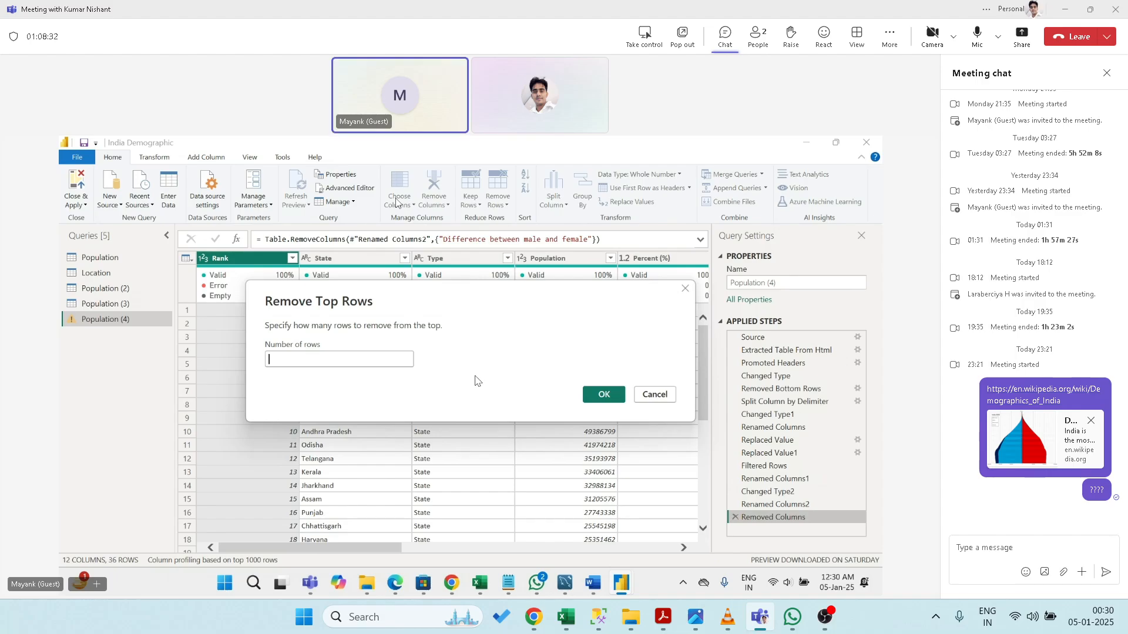
text(2)
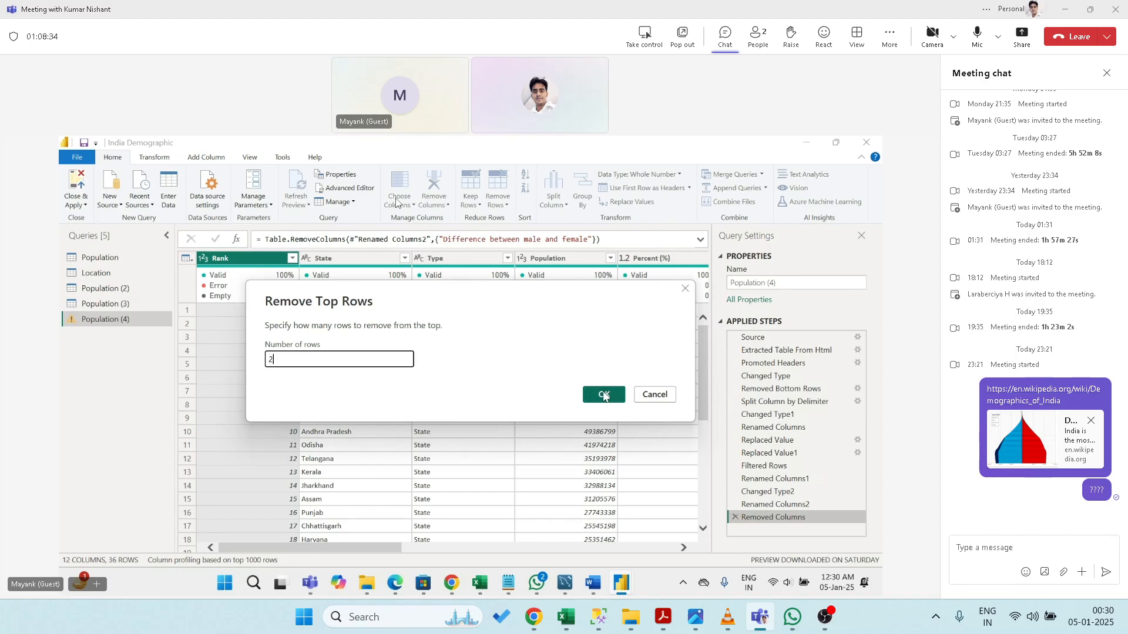
click(603, 395)
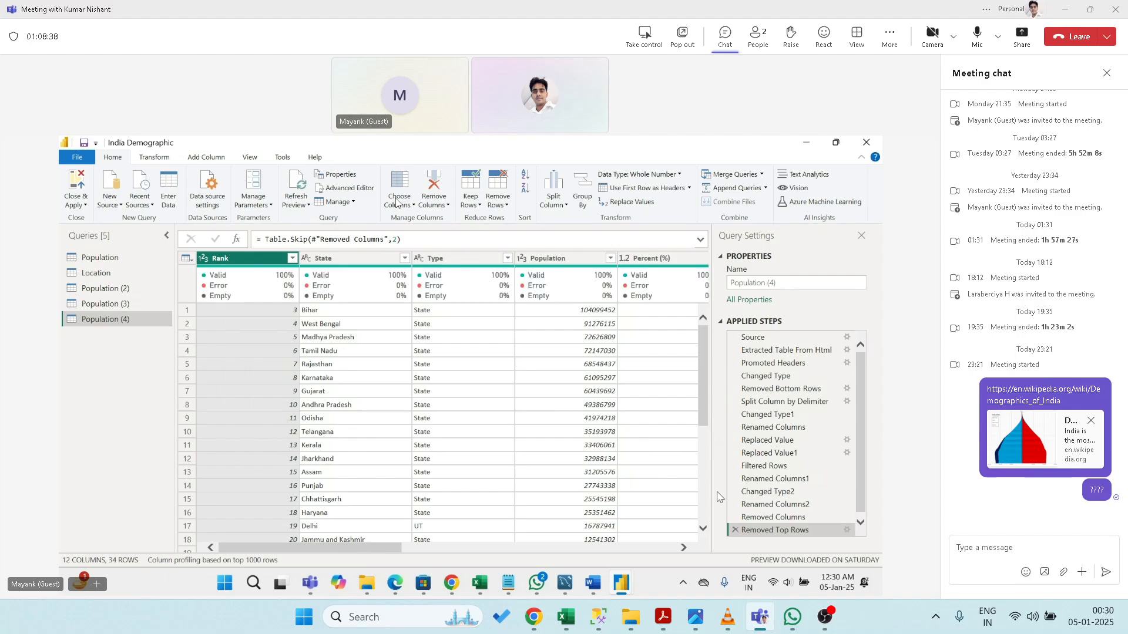
click(735, 529)
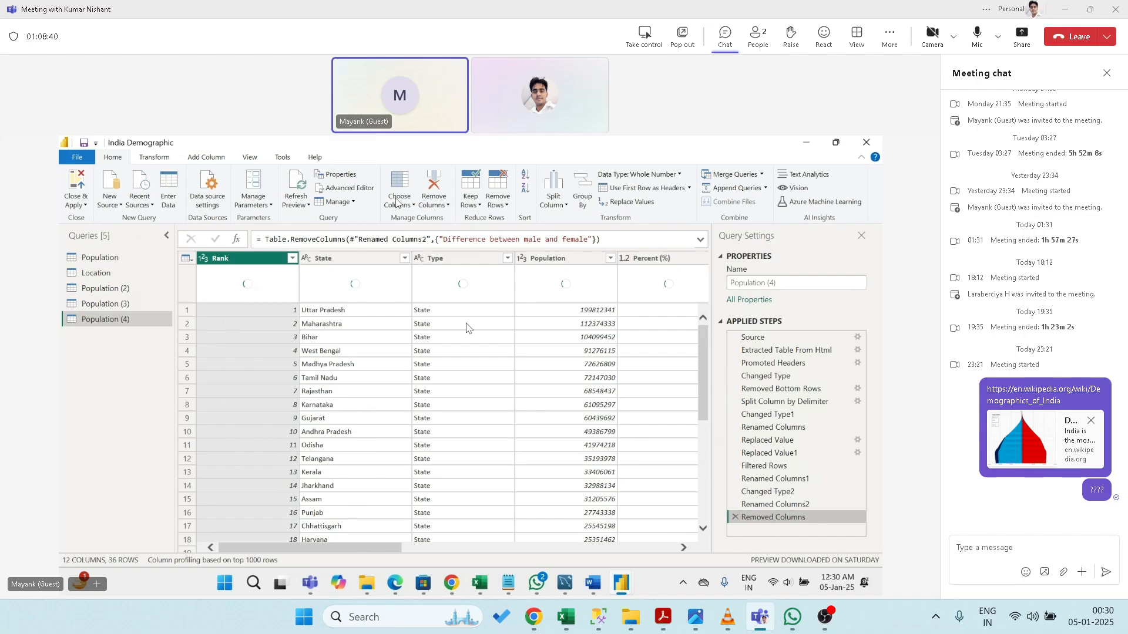
click(504, 205)
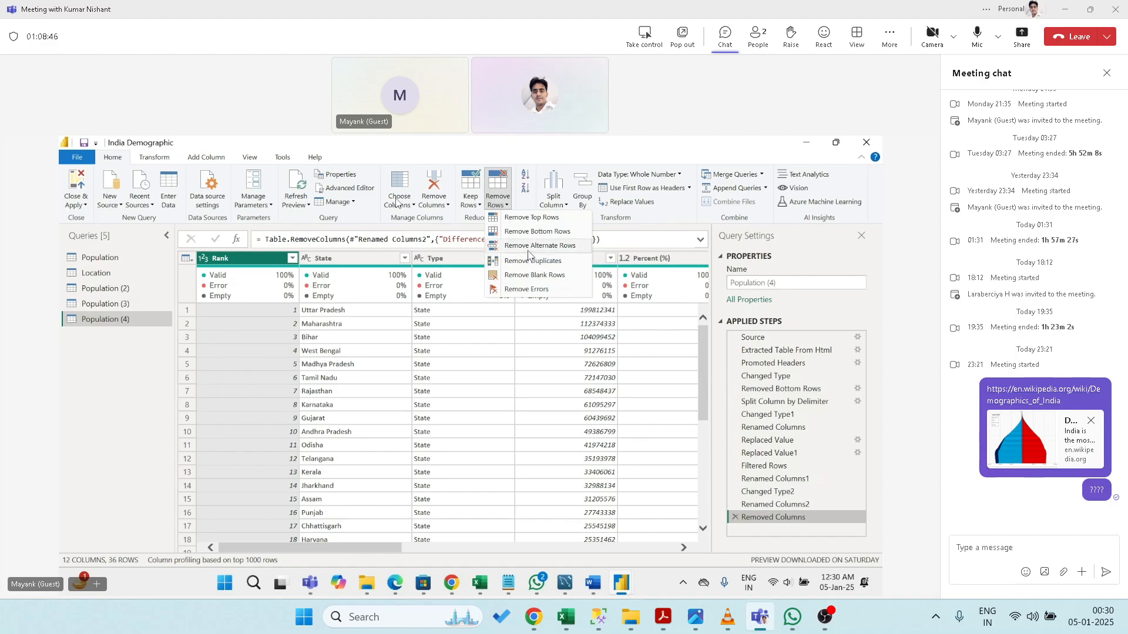
click(528, 246)
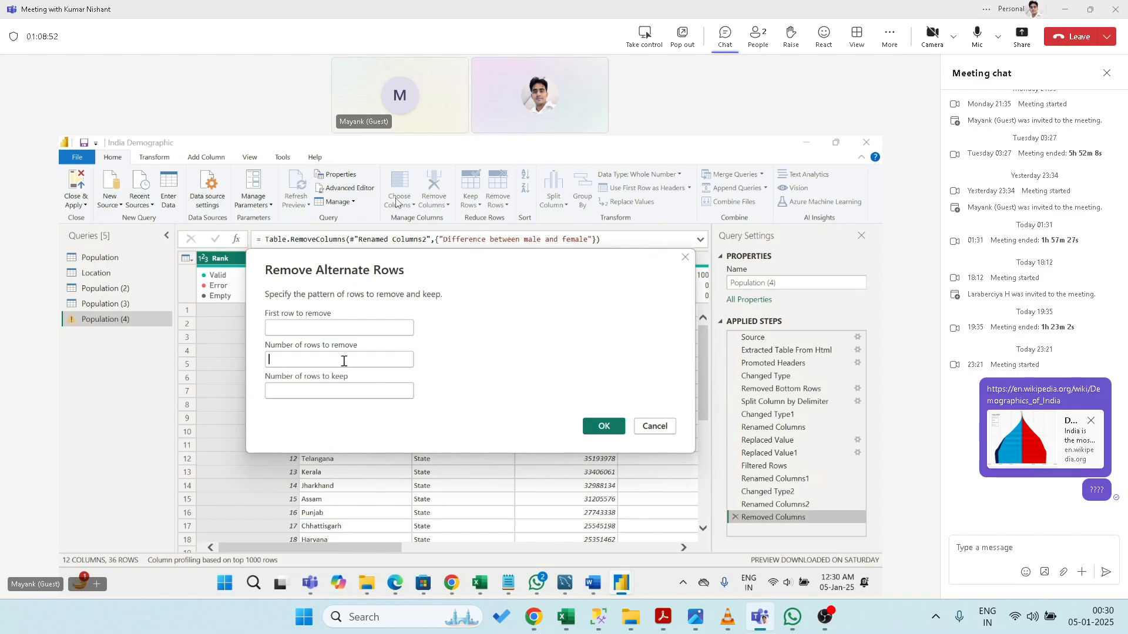
click(333, 328)
text(1)
click(324, 359)
text(10)
click(318, 393)
text(1)
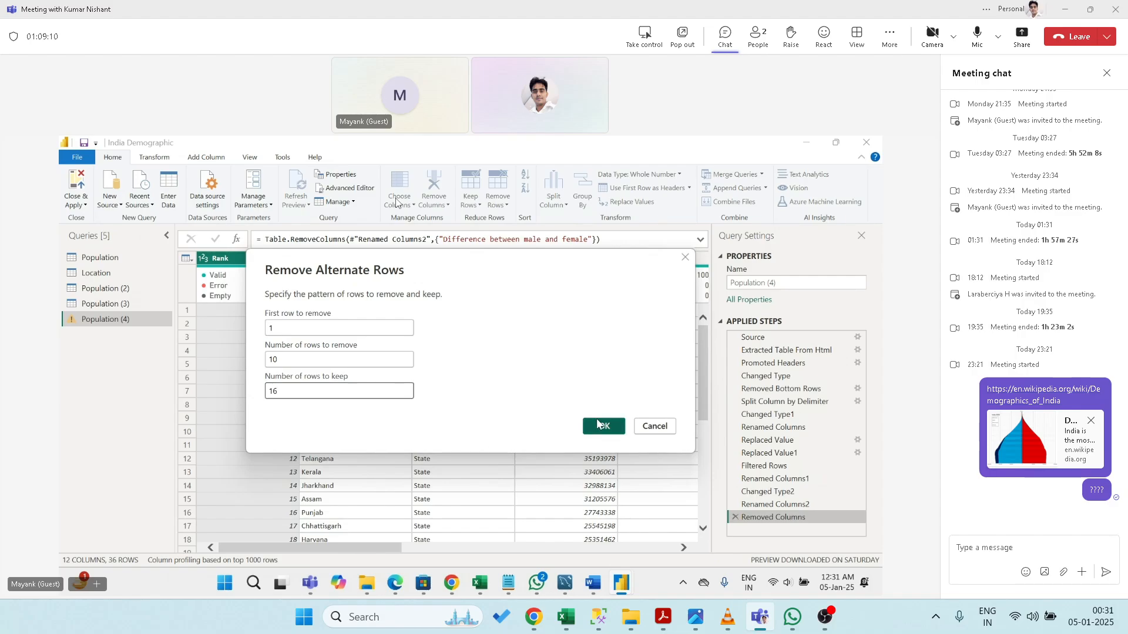
click(604, 426)
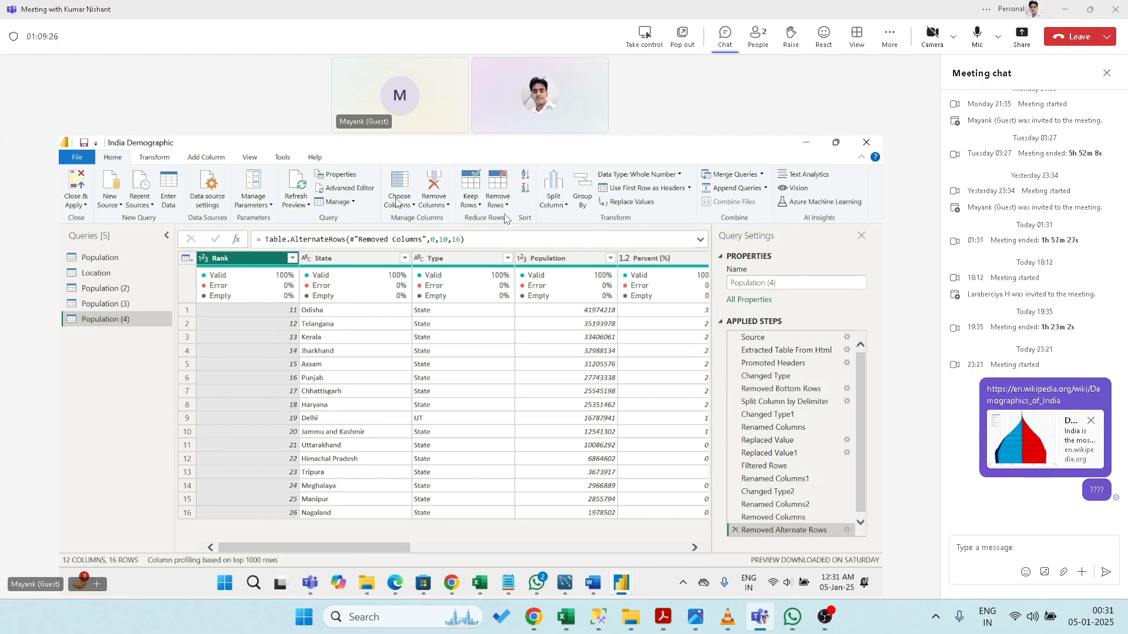
click(498, 199)
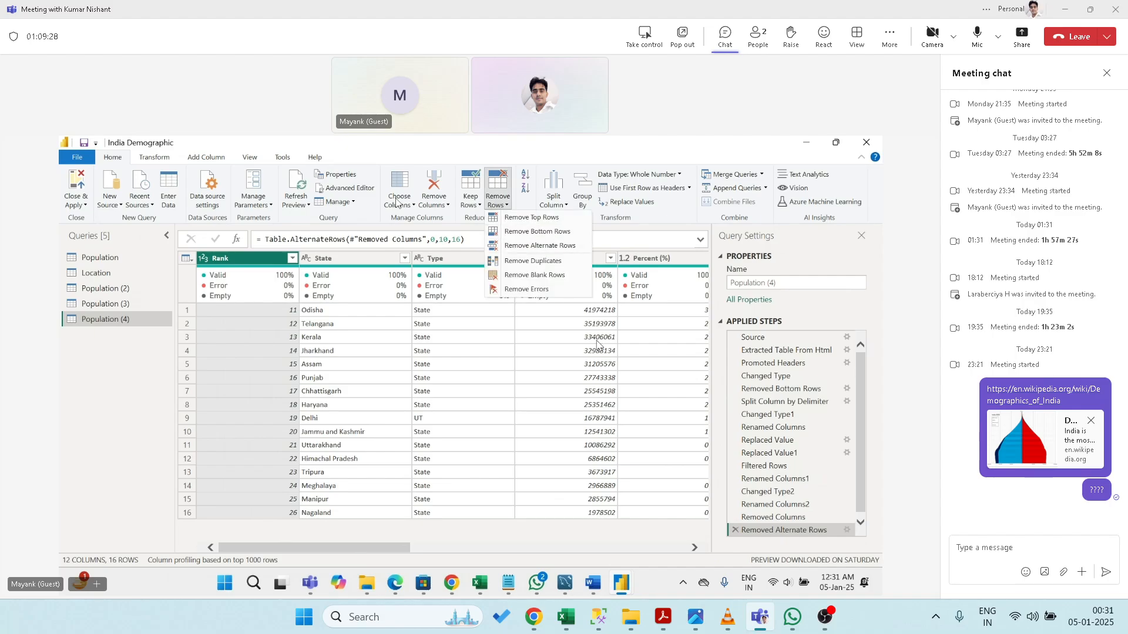
click(528, 246)
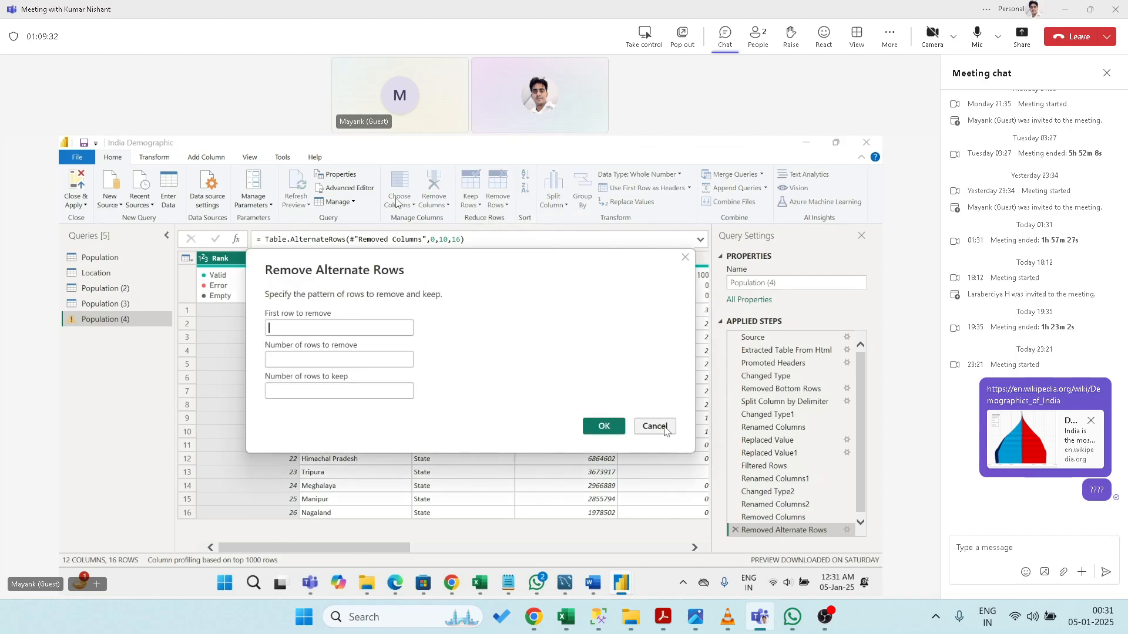
click(665, 429)
click(735, 531)
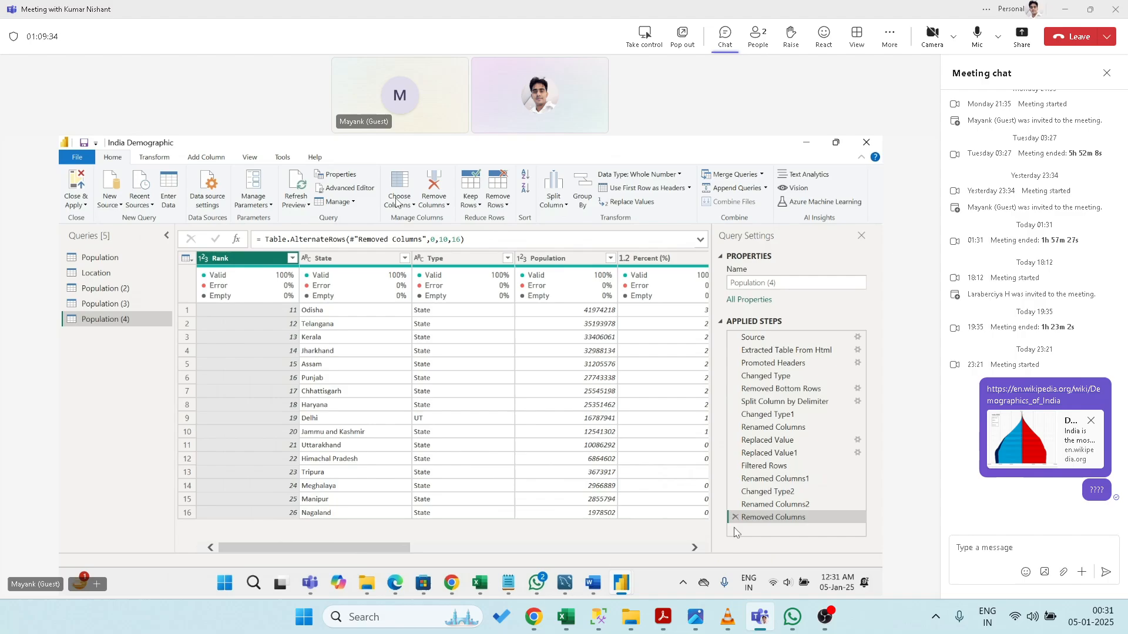
click(497, 202)
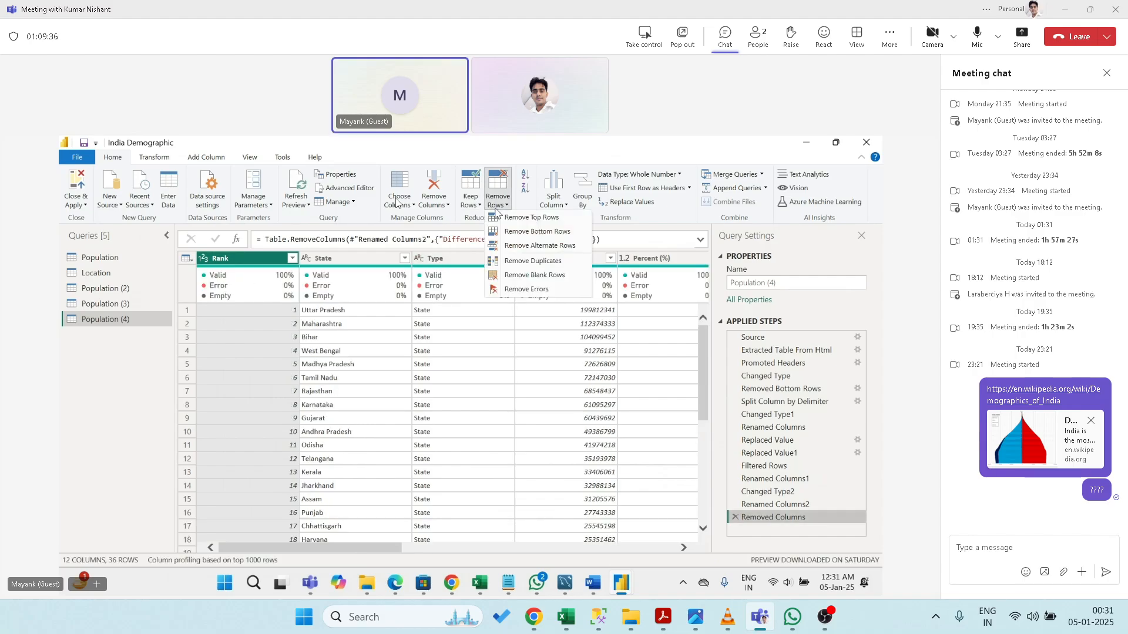
click(525, 266)
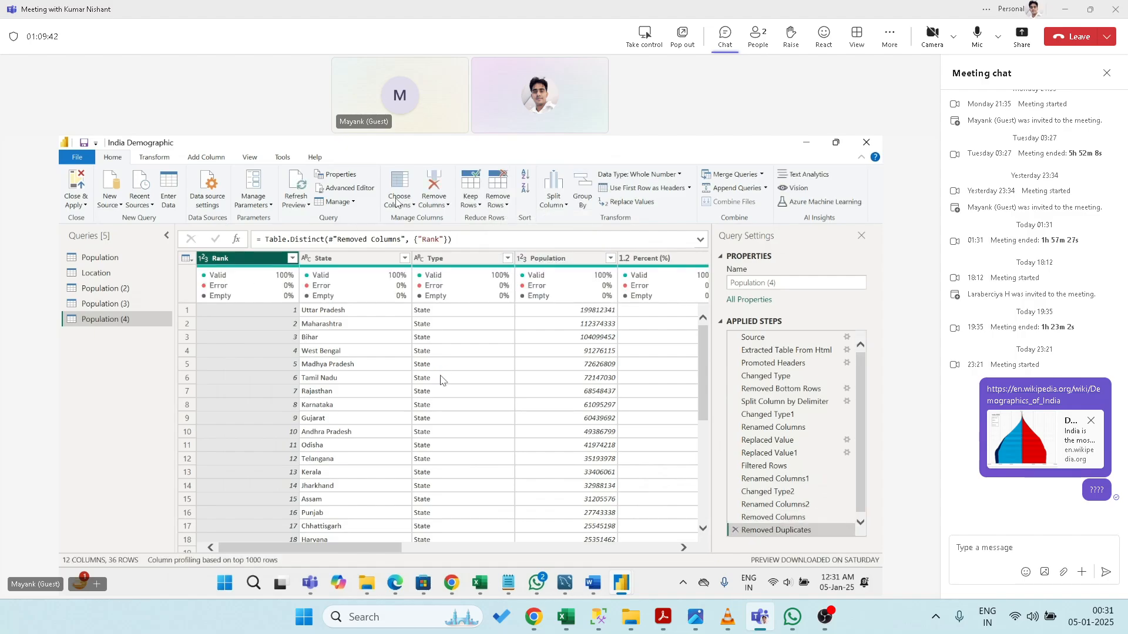
click(735, 530)
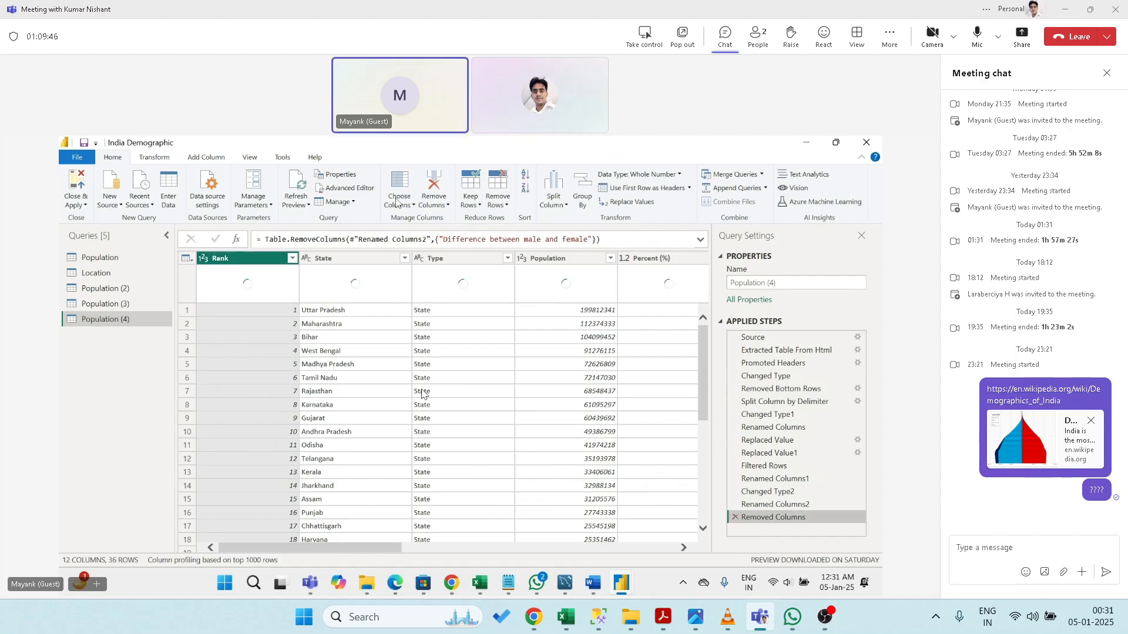
click(503, 205)
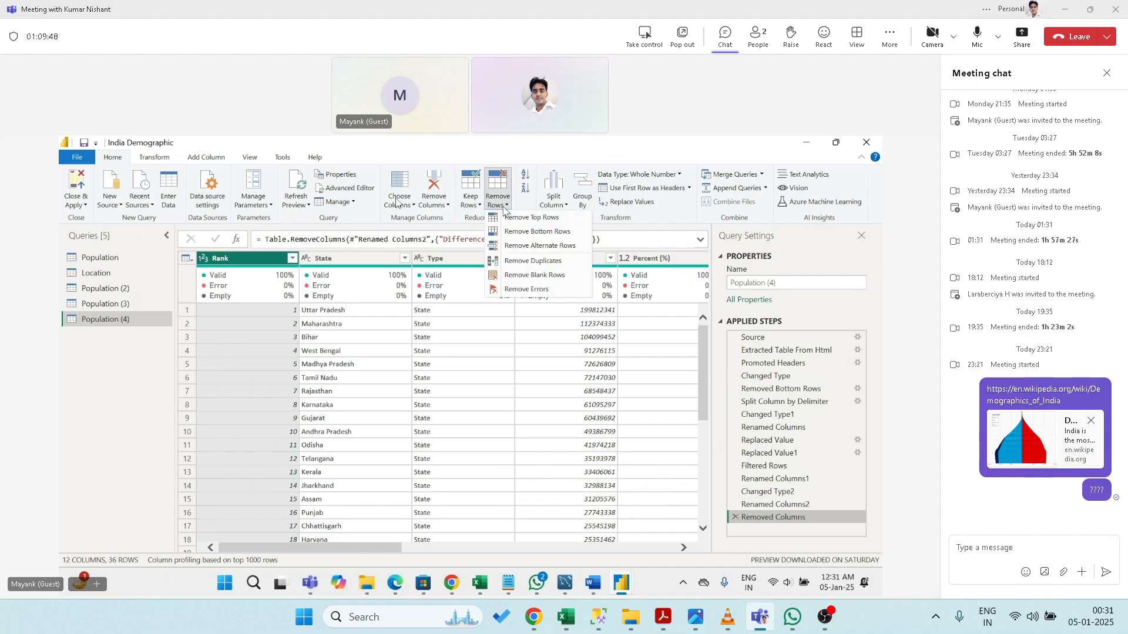
click(526, 279)
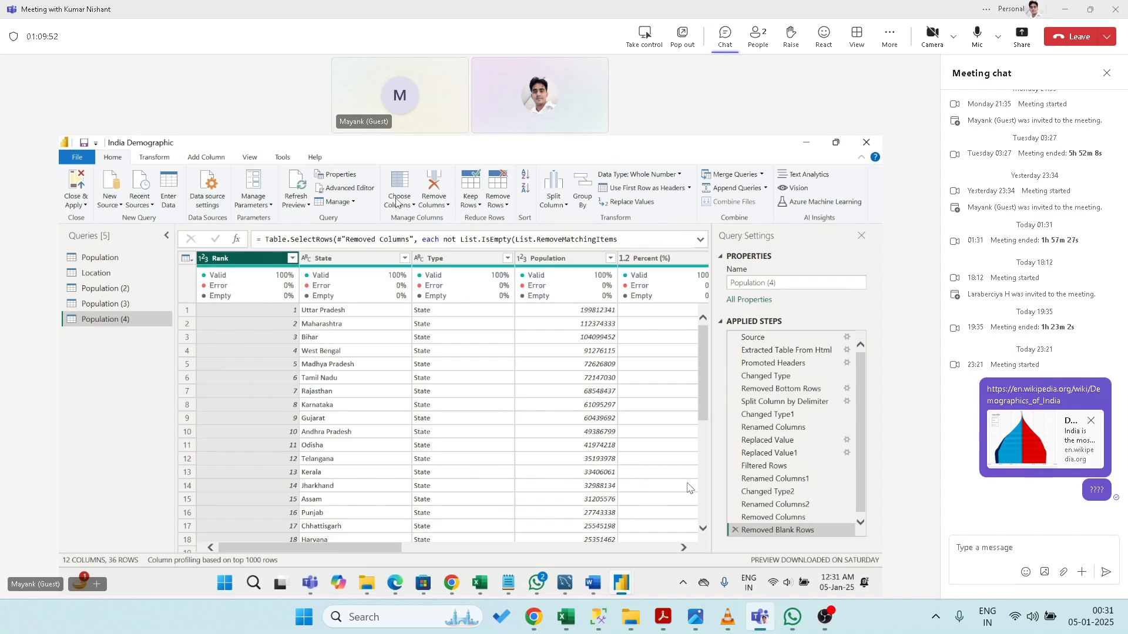
click(734, 530)
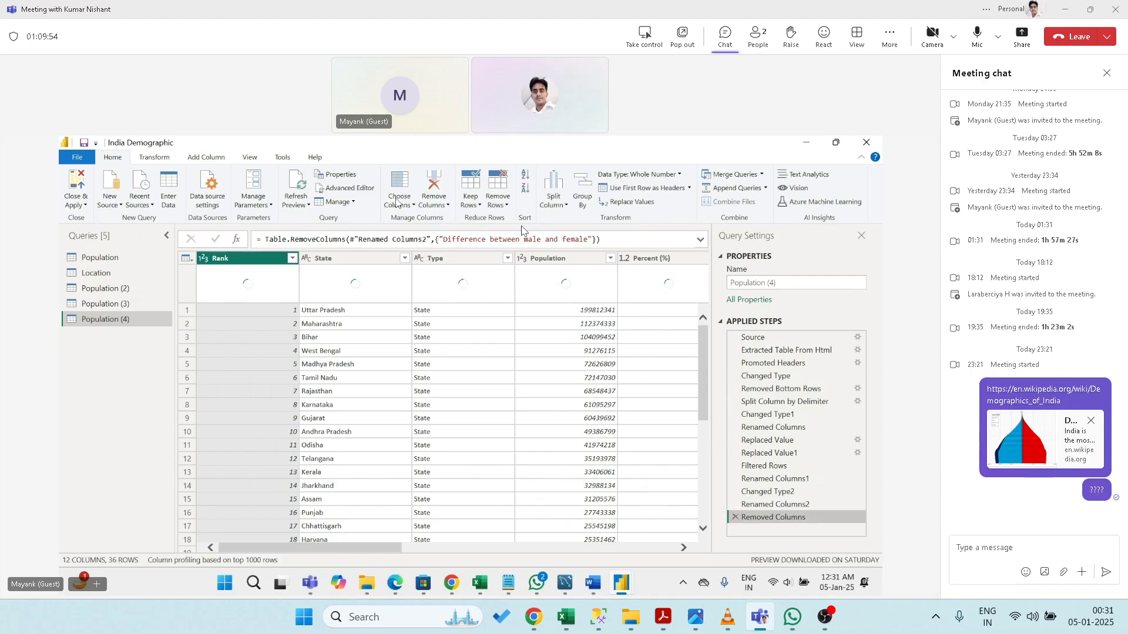
click(505, 204)
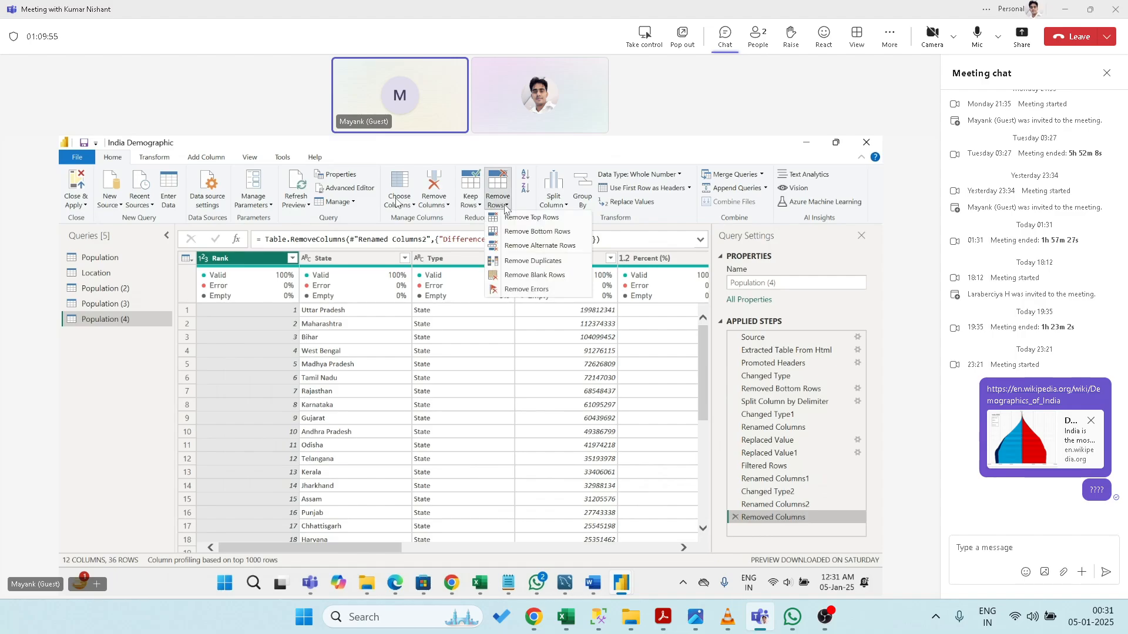
click(526, 289)
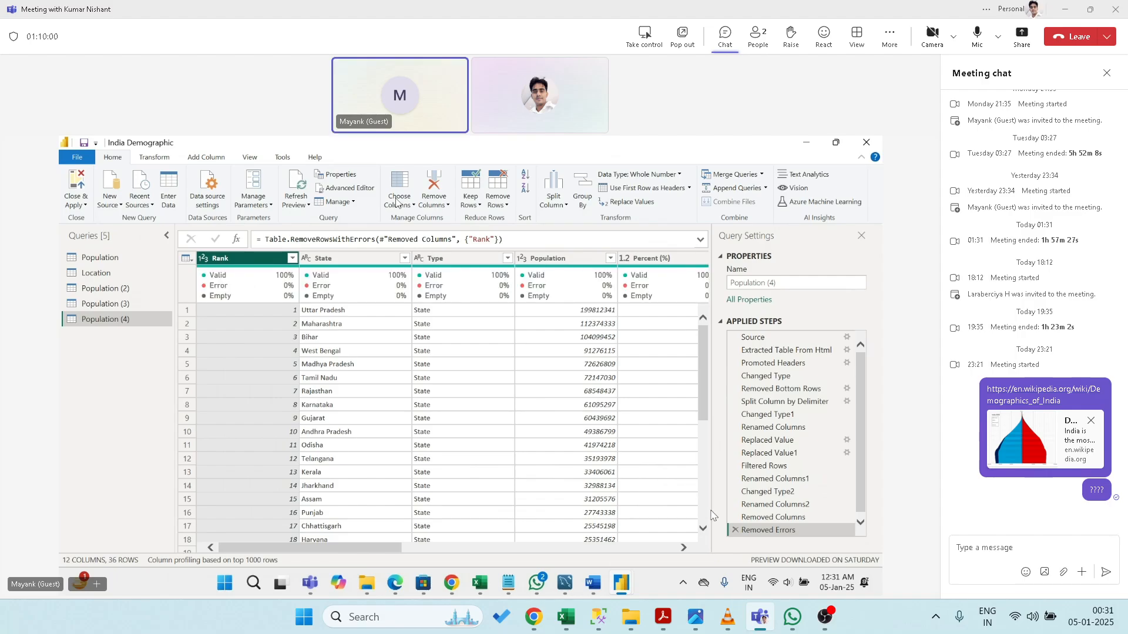
click(735, 530)
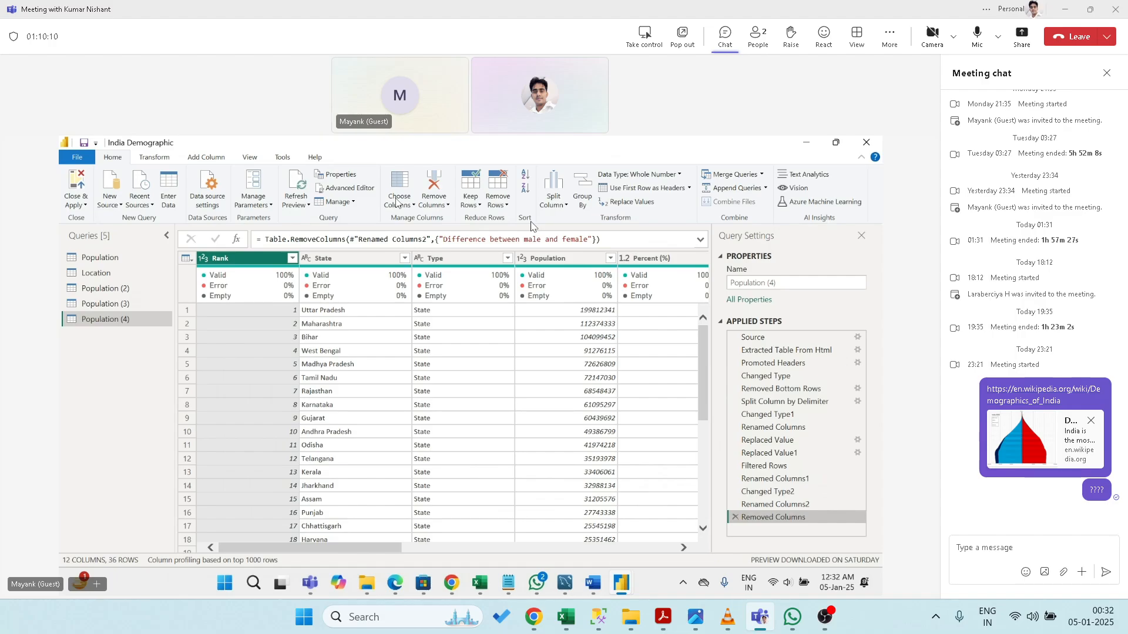
click(554, 203)
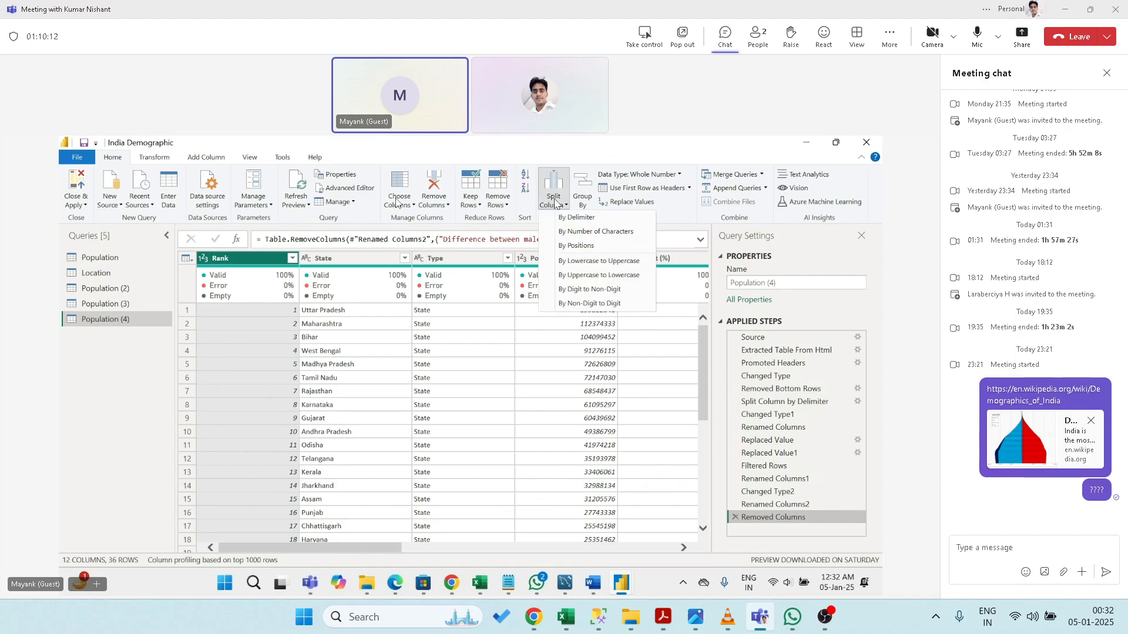
click(574, 218)
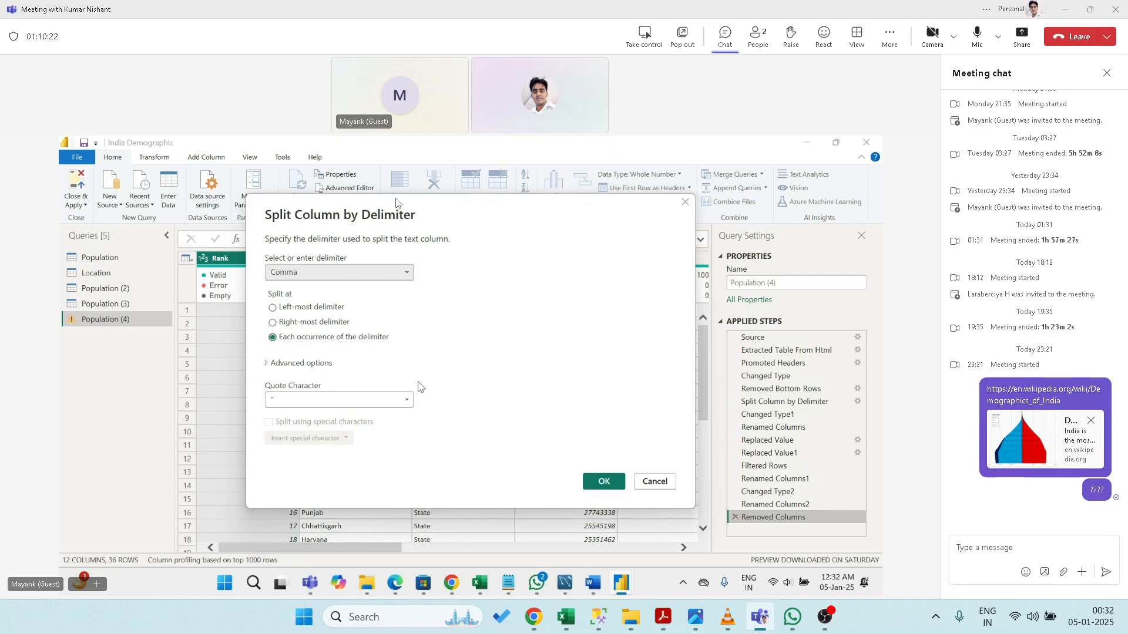
click(381, 274)
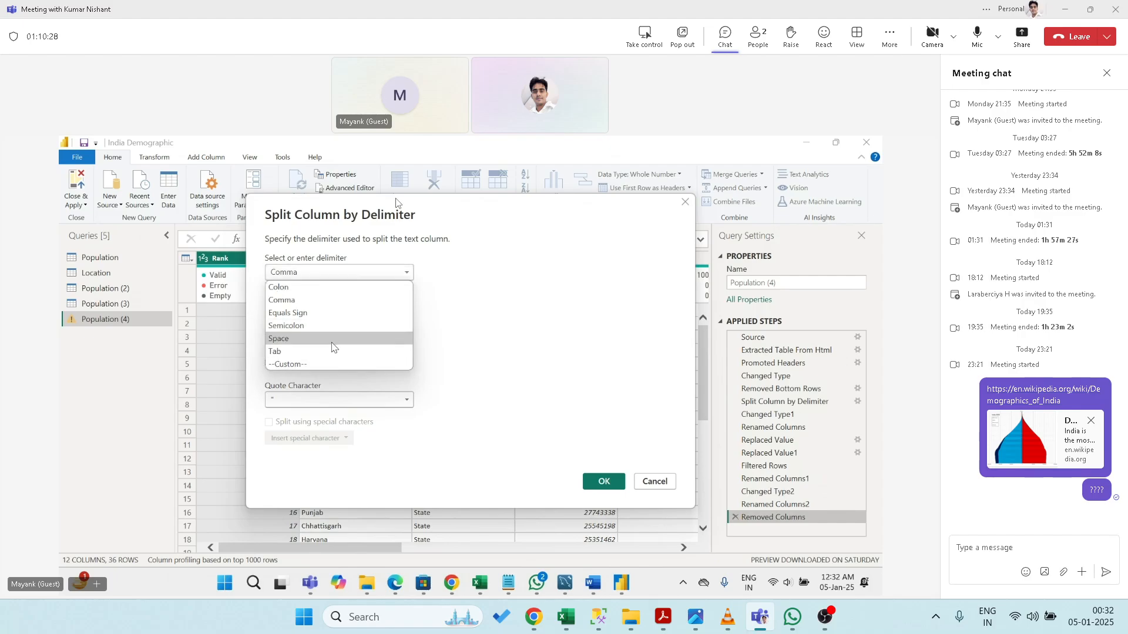
click(333, 341)
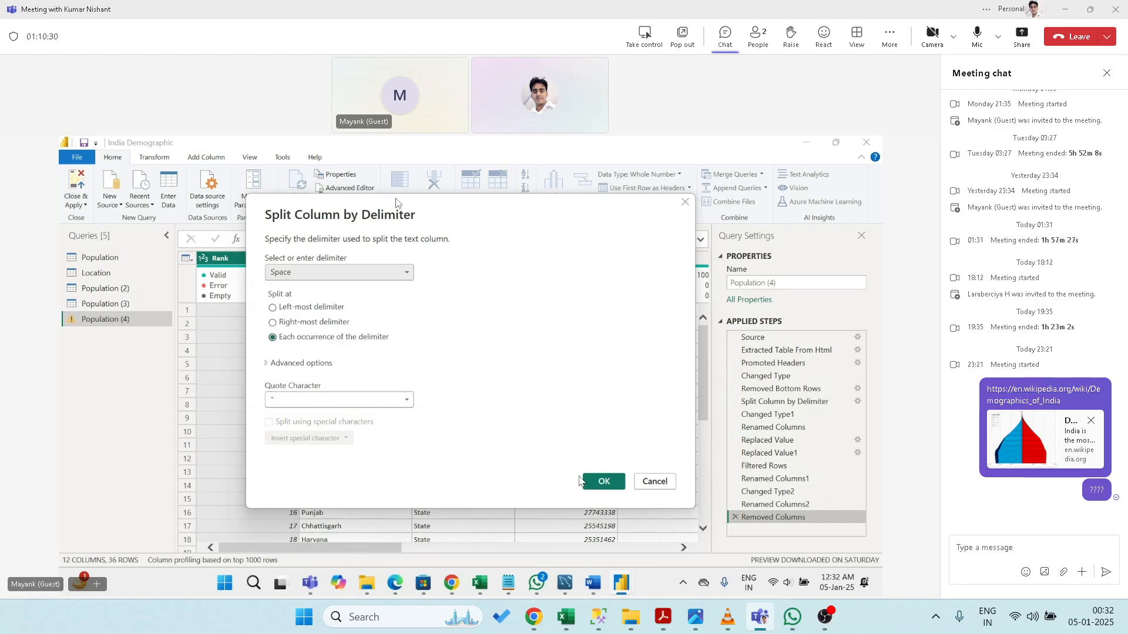
click(600, 481)
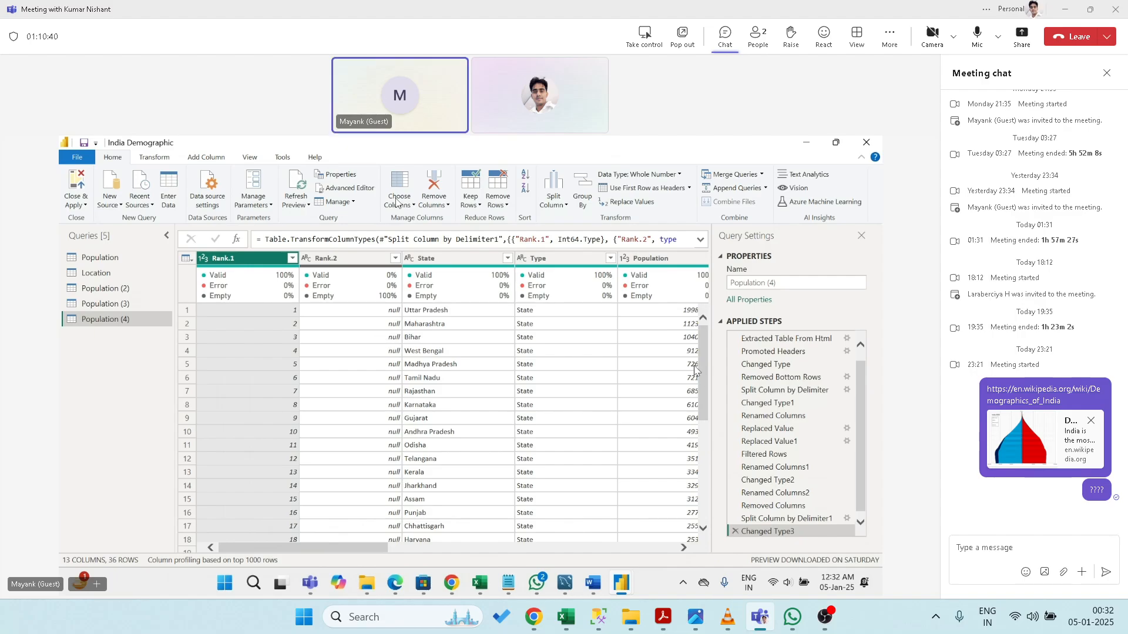
drag(700, 372, 693, 477)
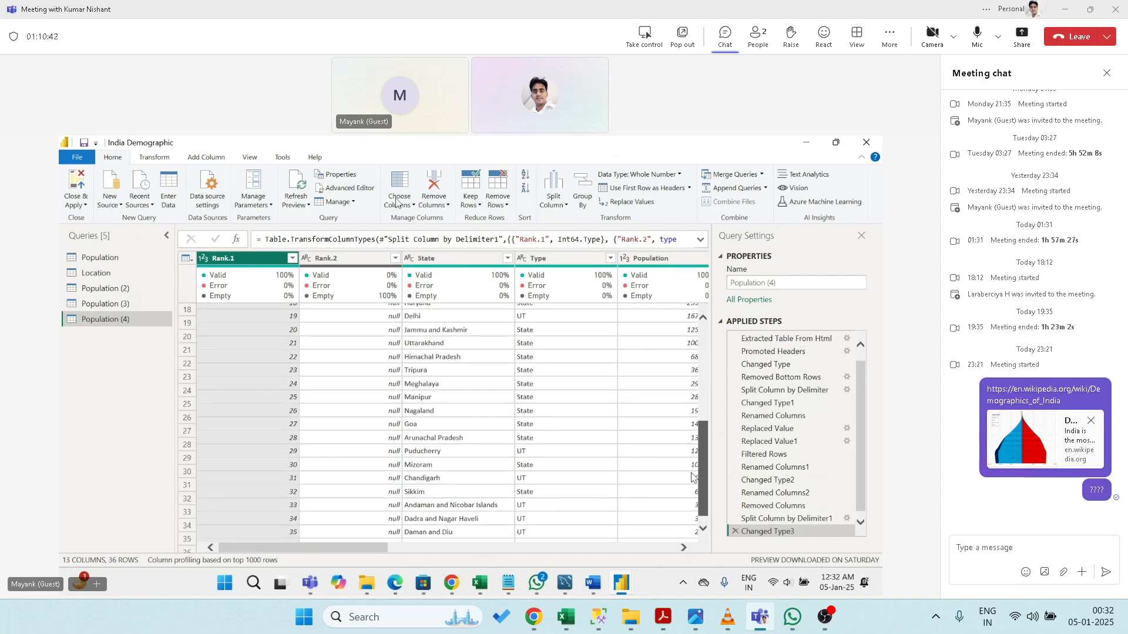
scroll(682, 473, up, 6)
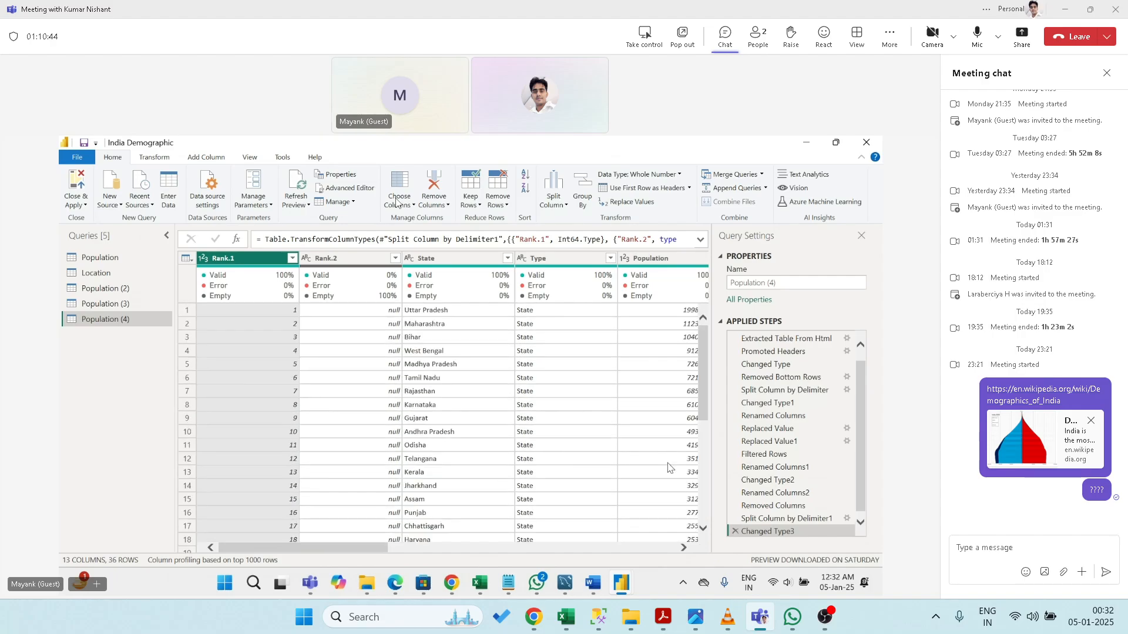
click(861, 518)
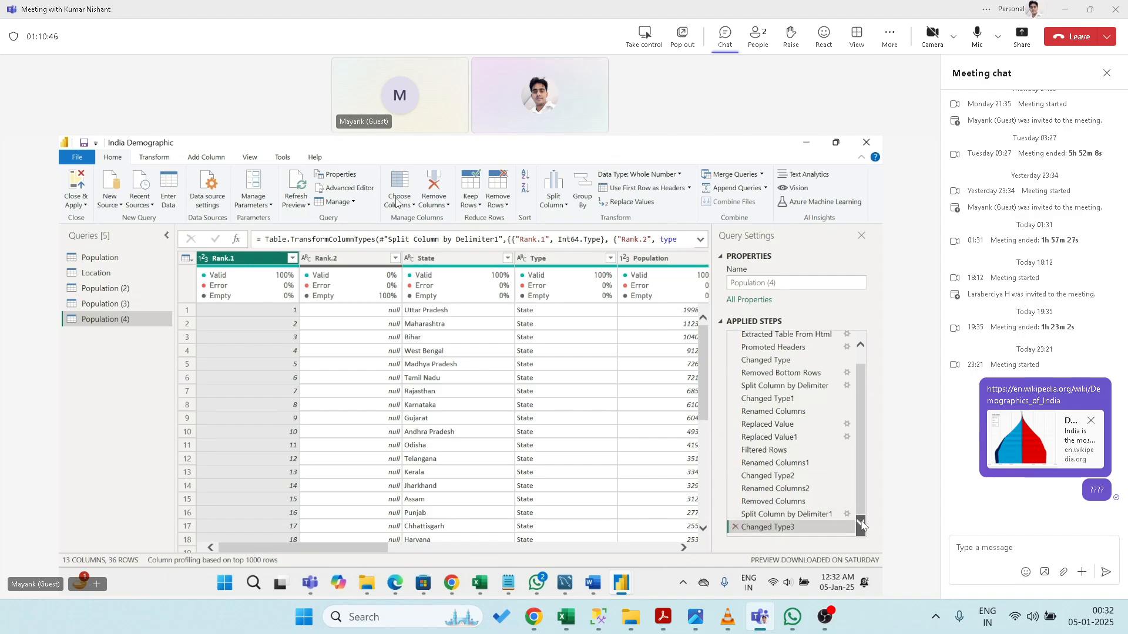
click(733, 524)
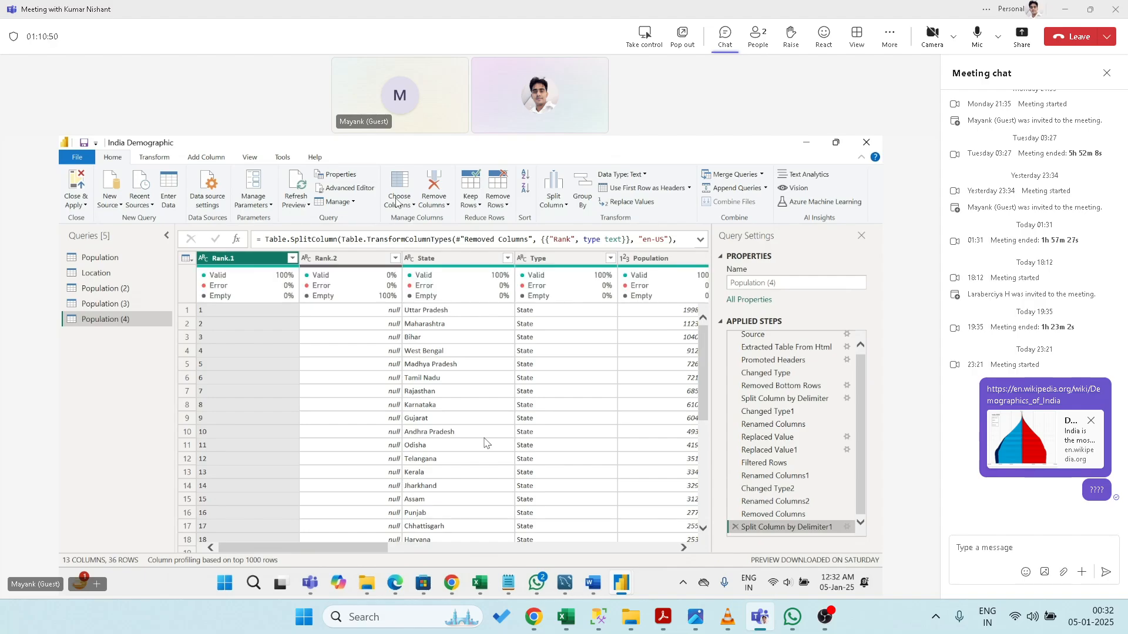
click(735, 527)
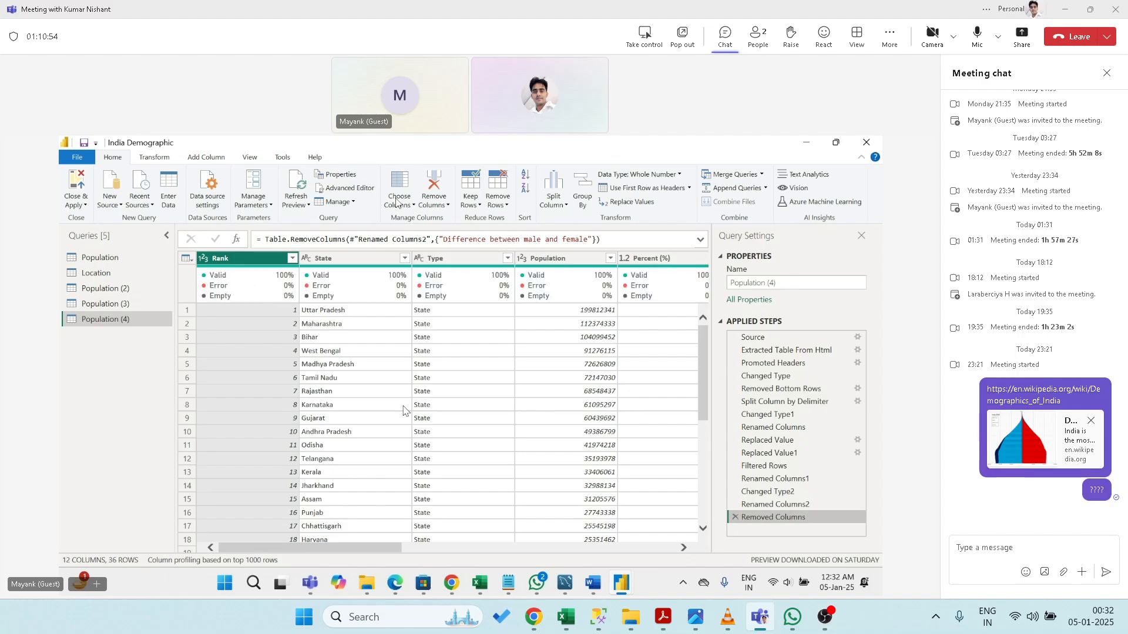
- Split State at each space, then delete the Changed Type3 and delimiter split steps
click(361, 257)
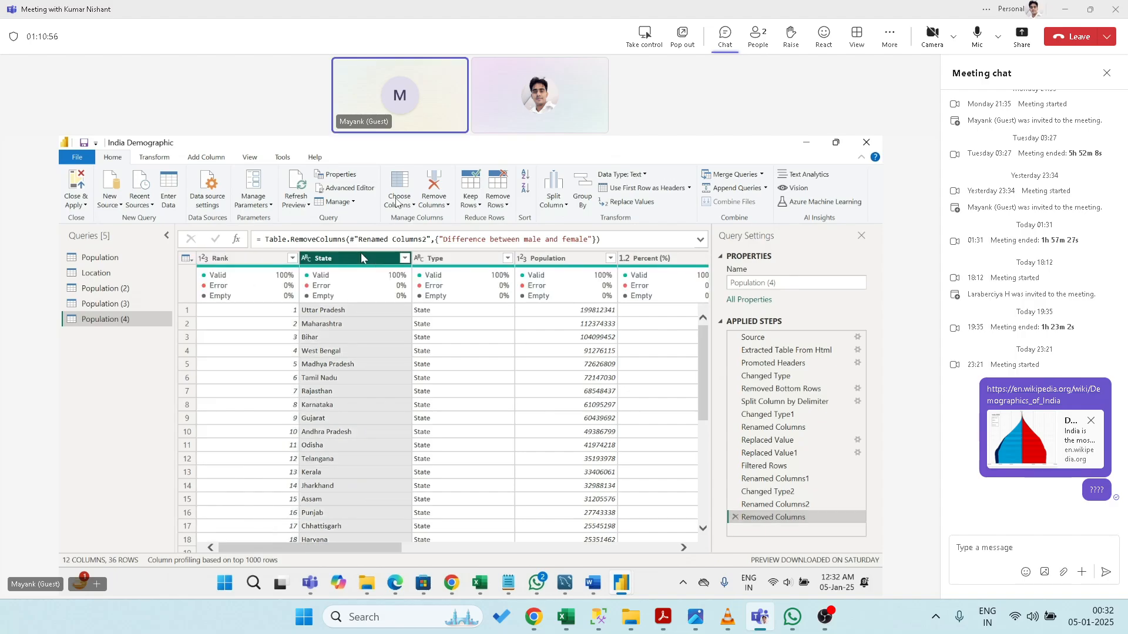
click(557, 206)
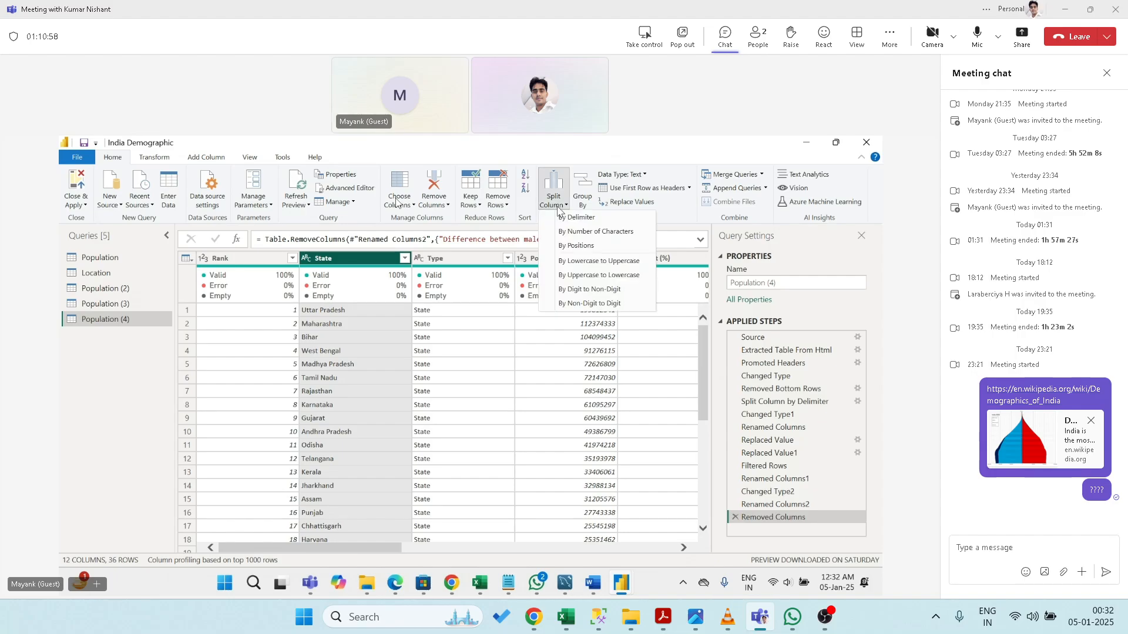
click(575, 218)
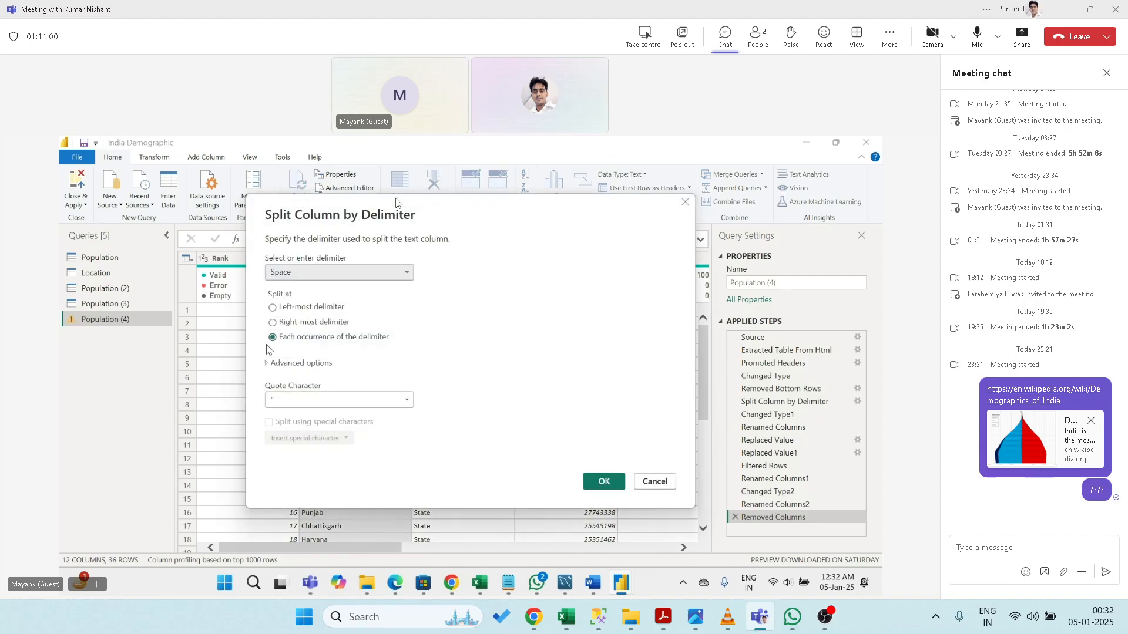
click(604, 481)
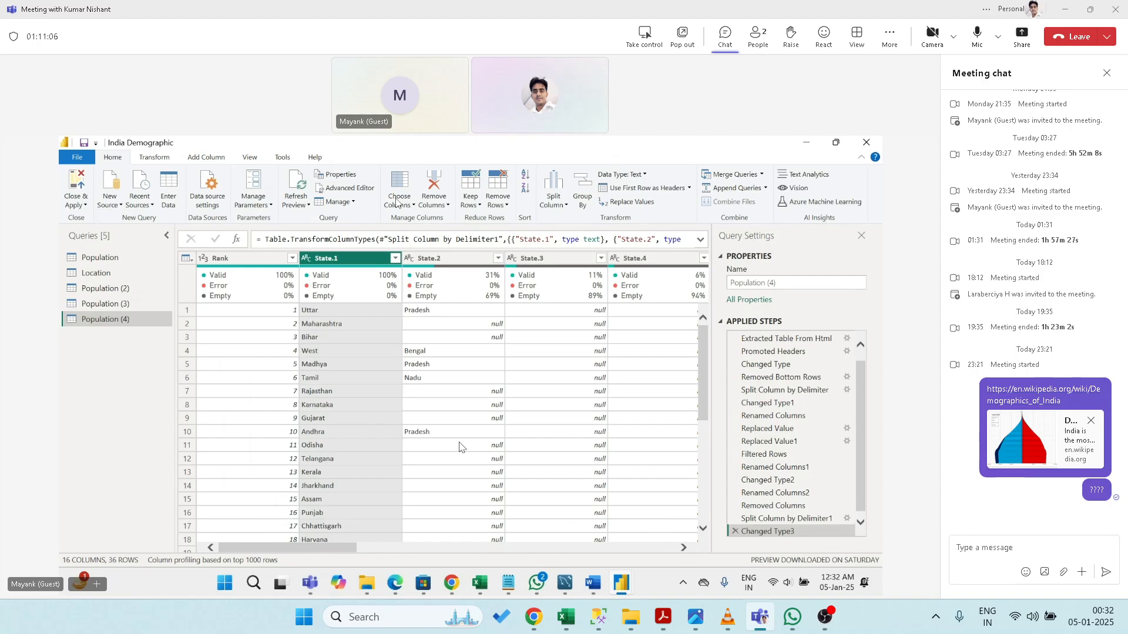
click(735, 532)
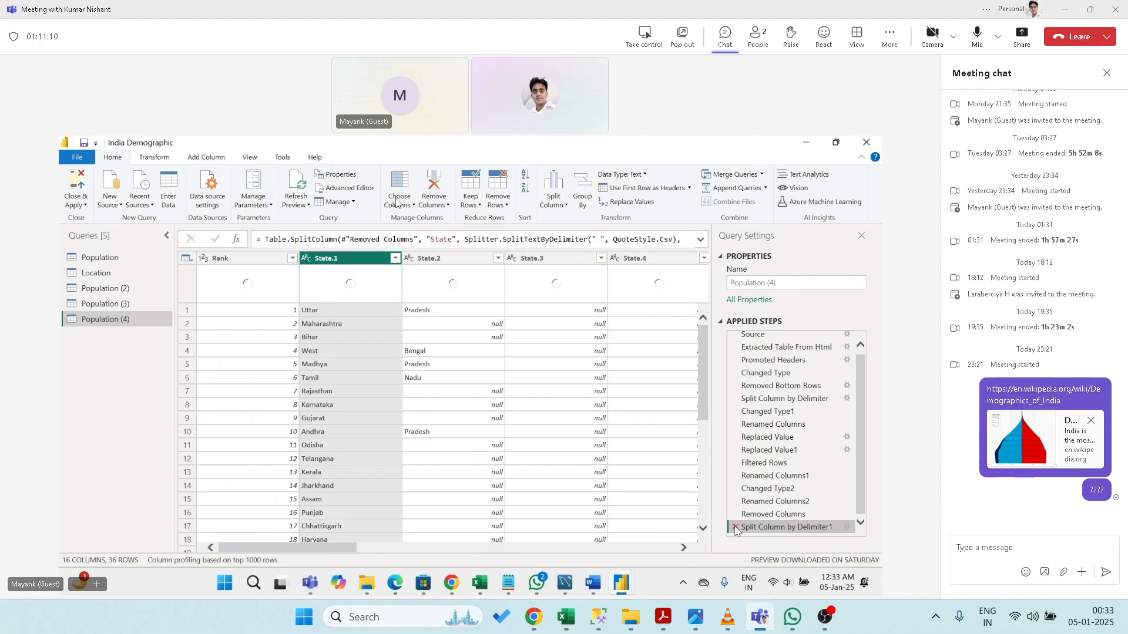
click(734, 528)
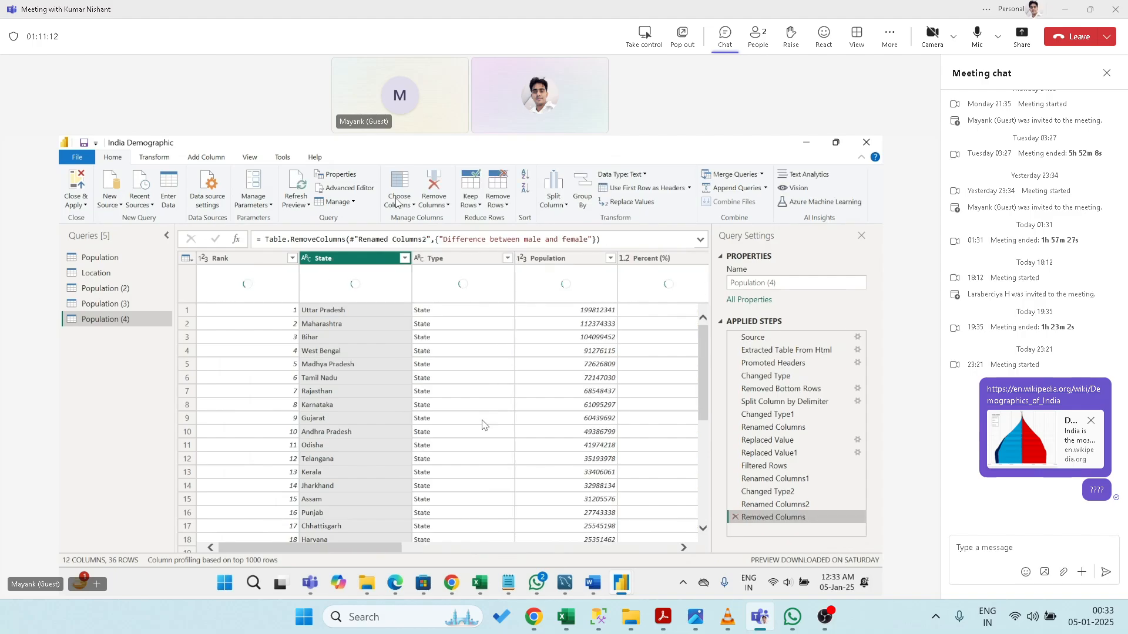
- Reopen Split Column by Delimiter for State with double-quote quote character and Advanced options expanded
click(553, 197)
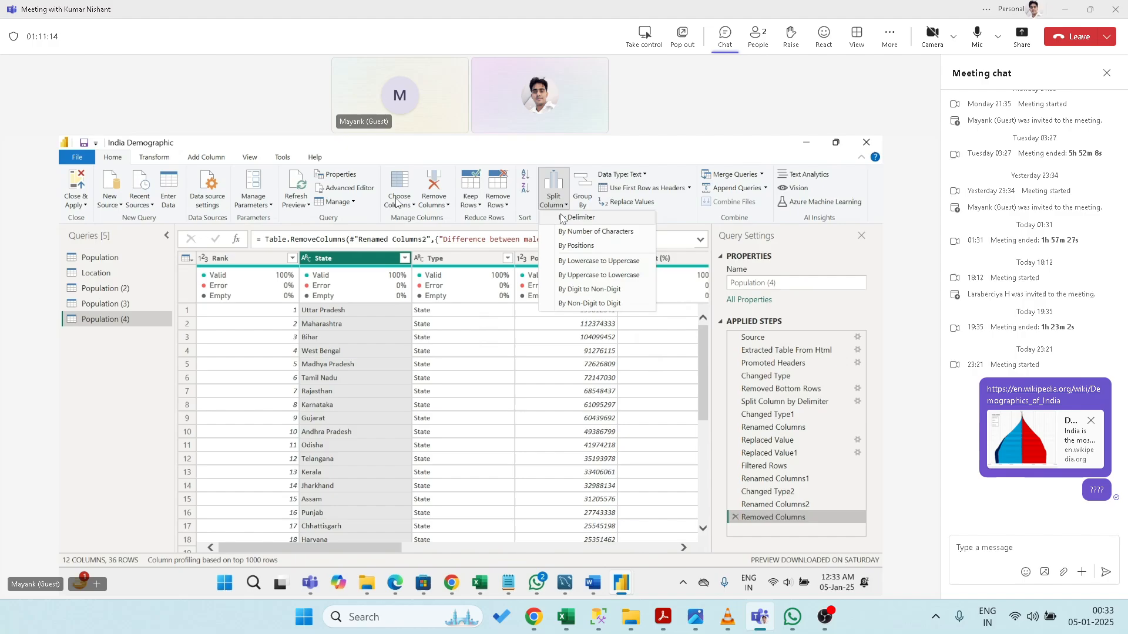
click(565, 218)
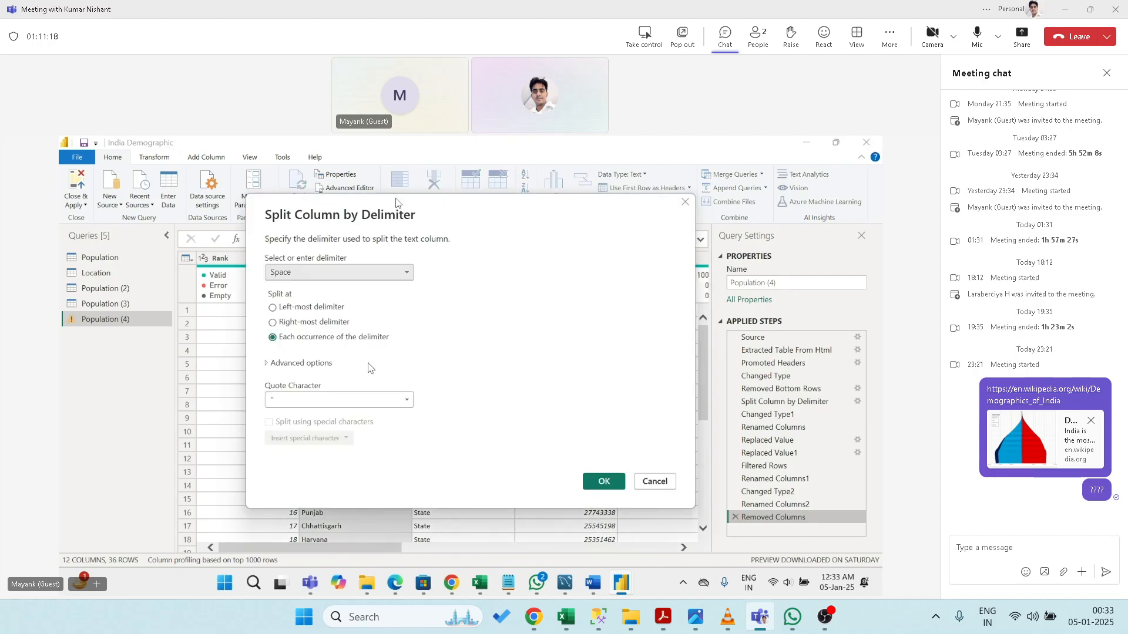
click(321, 404)
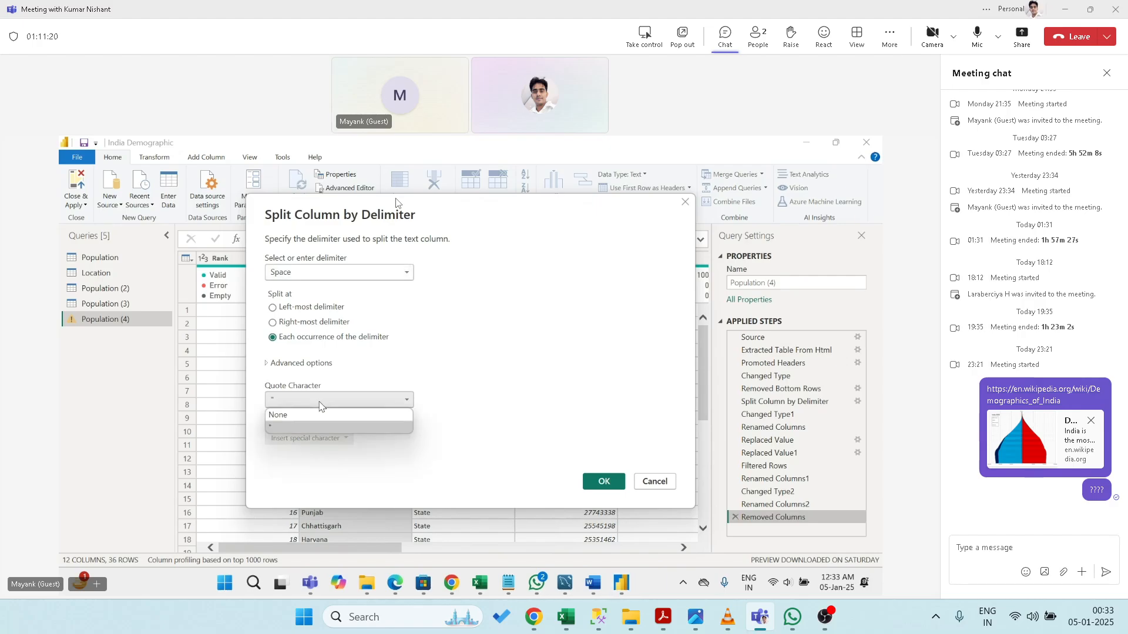
click(321, 404)
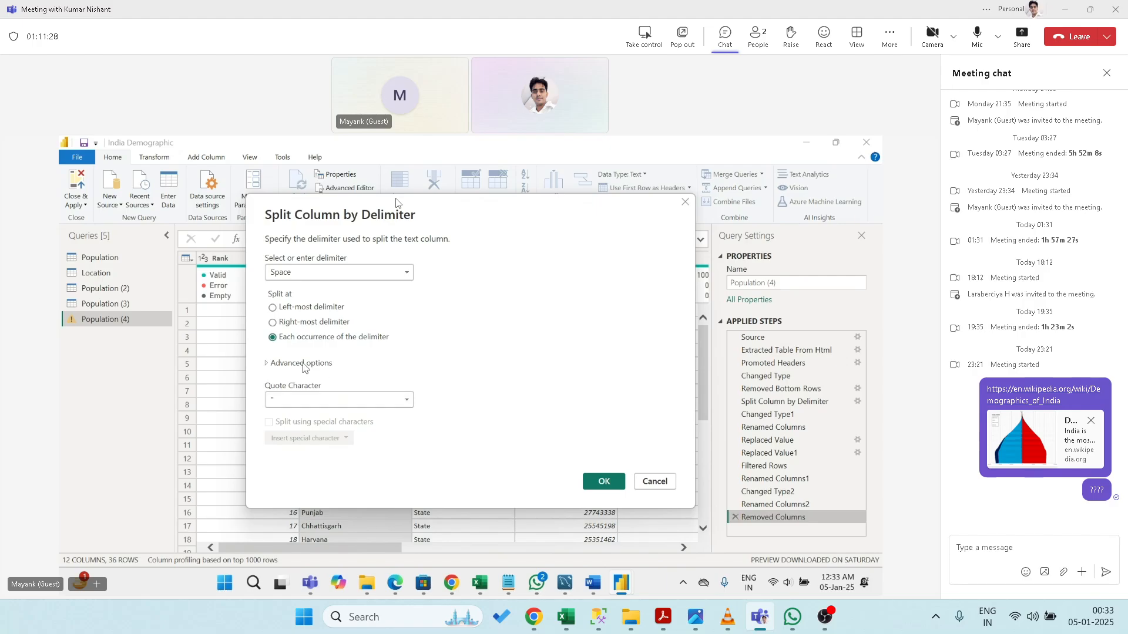
click(302, 365)
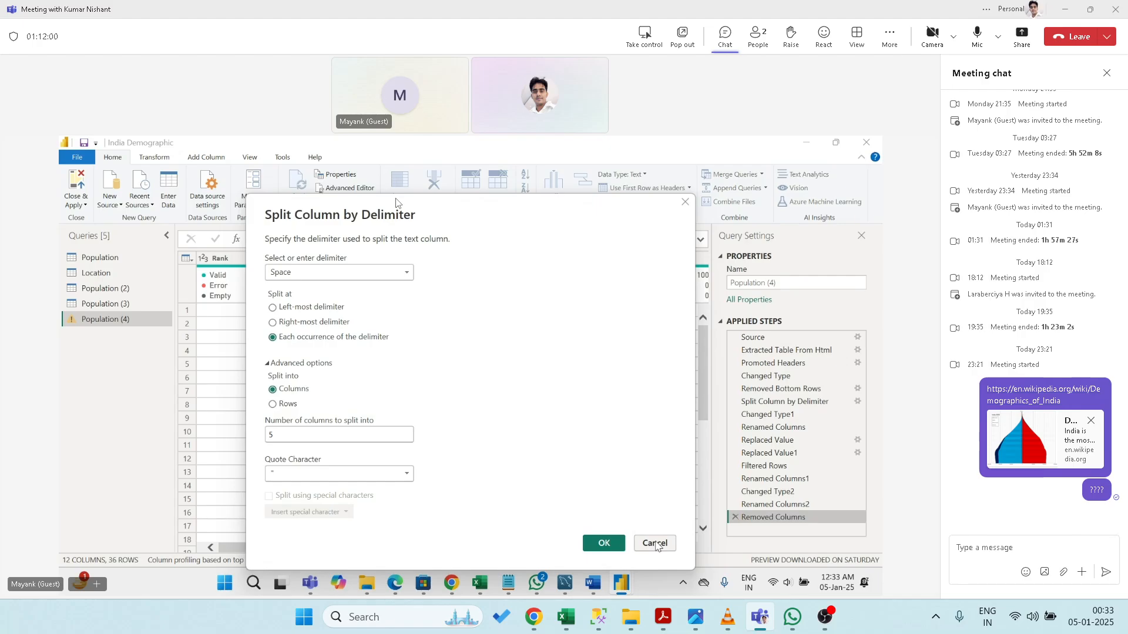
- Cancel the delimiter split, split State every 4 characters, then delete the Changed Type3 and position-split steps
click(655, 543)
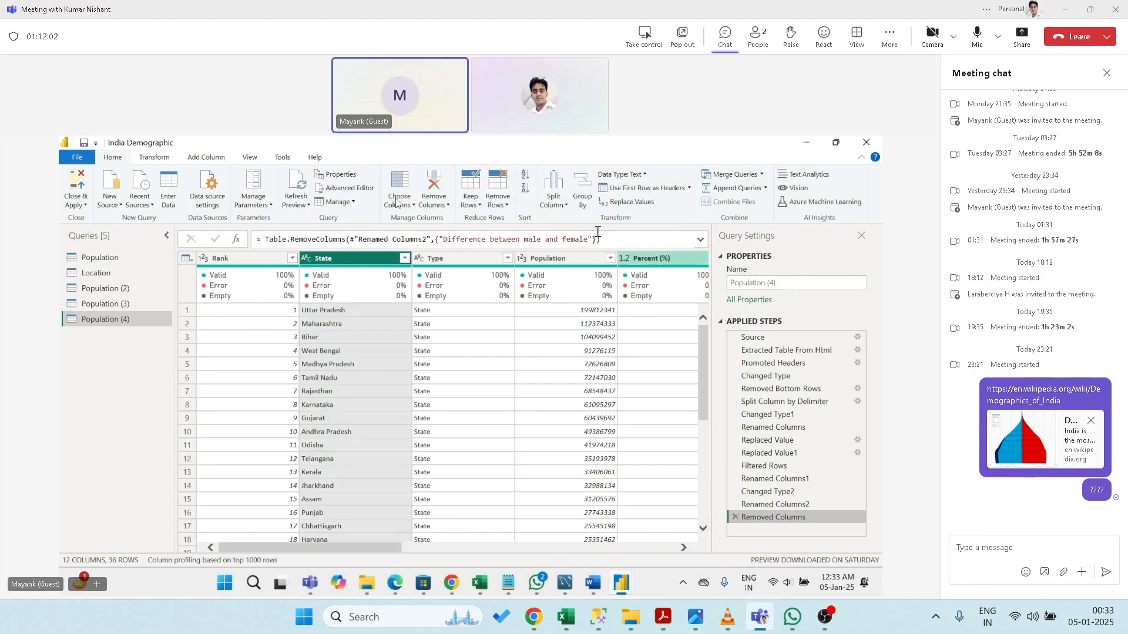
click(562, 209)
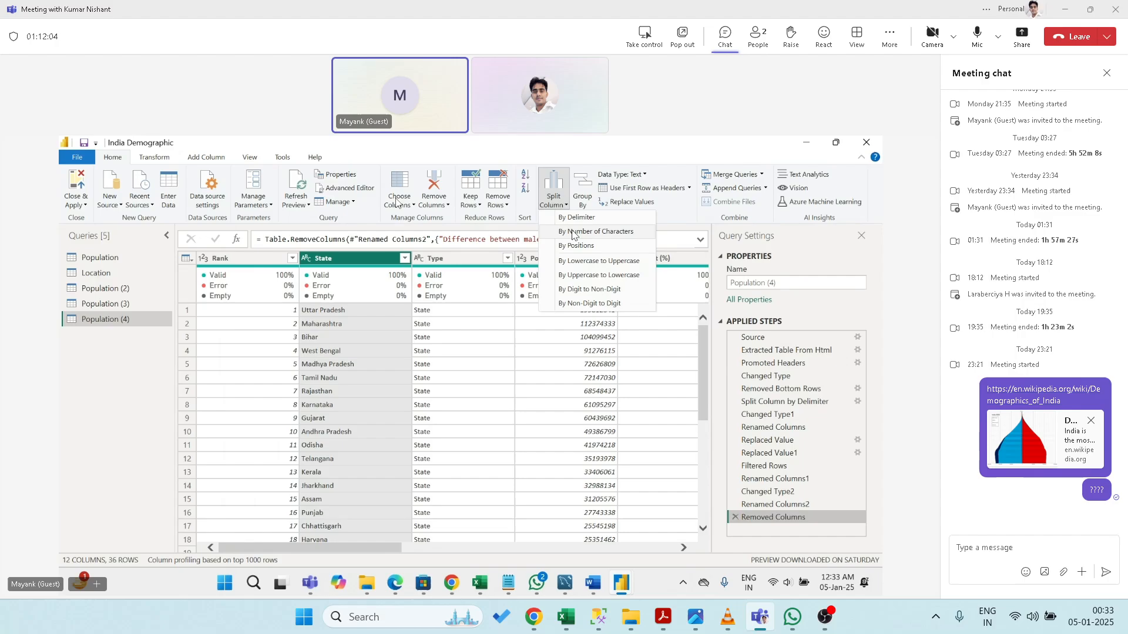
click(492, 358)
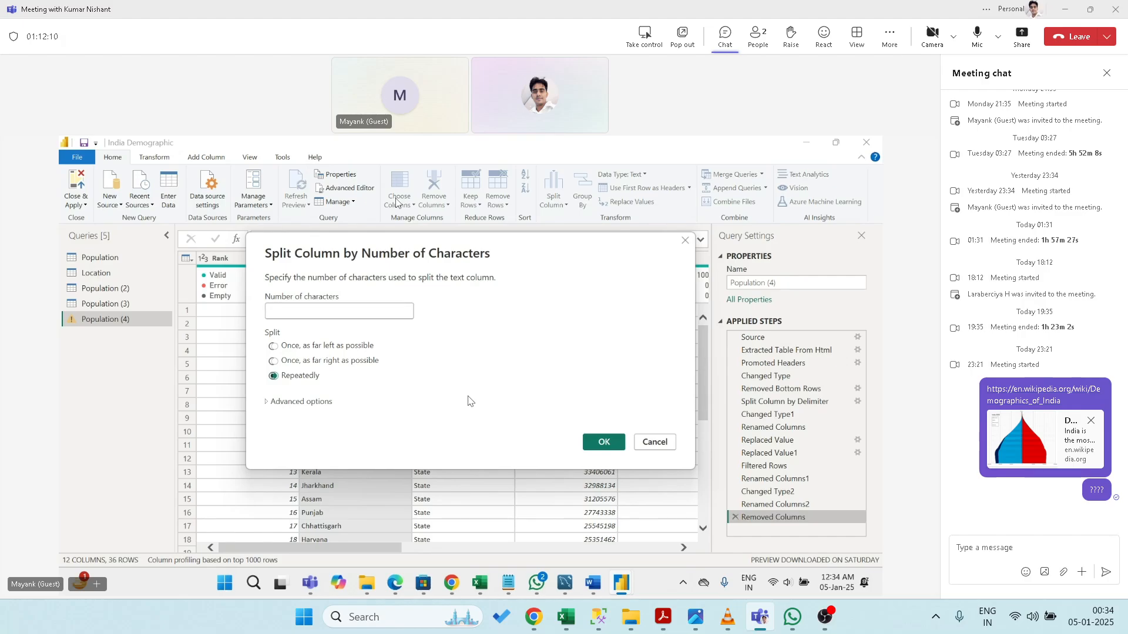
text(4)
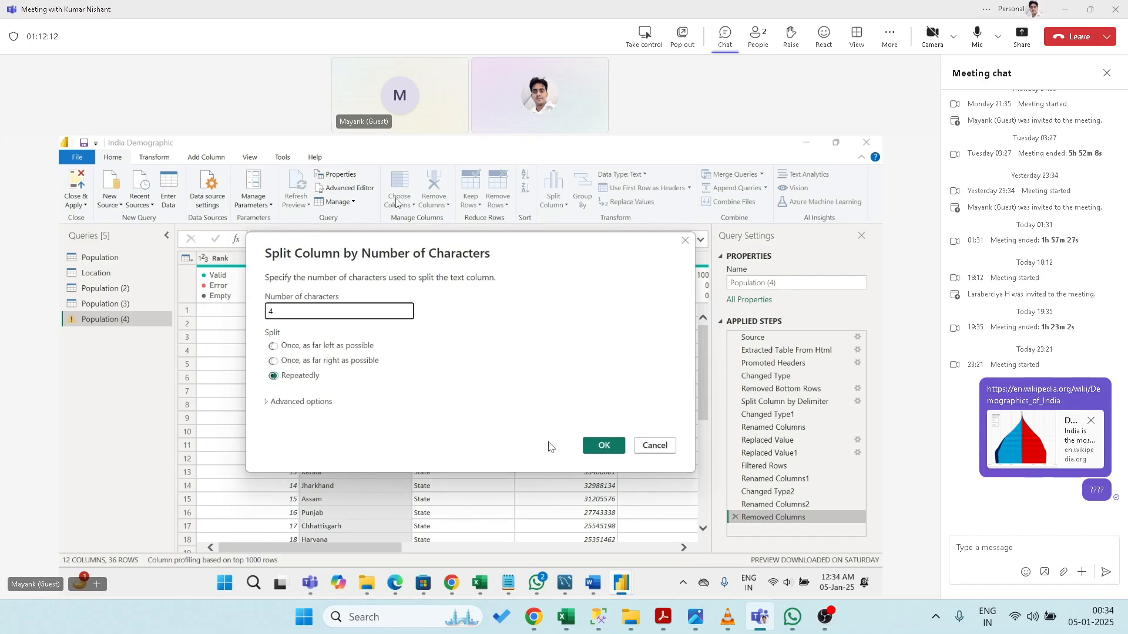
click(603, 446)
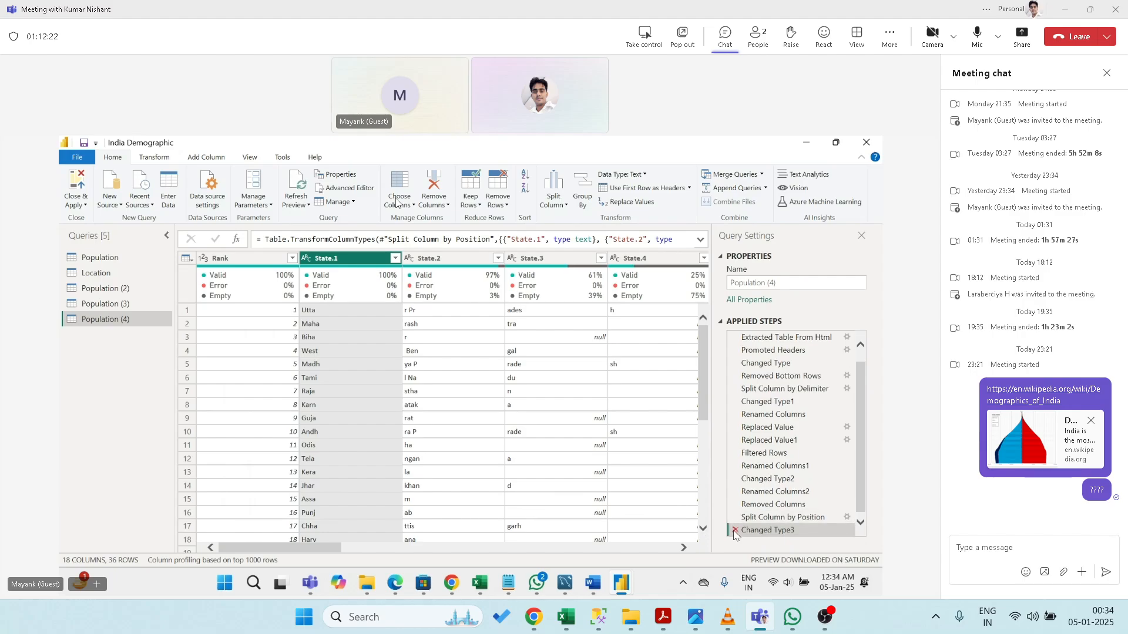
click(734, 531)
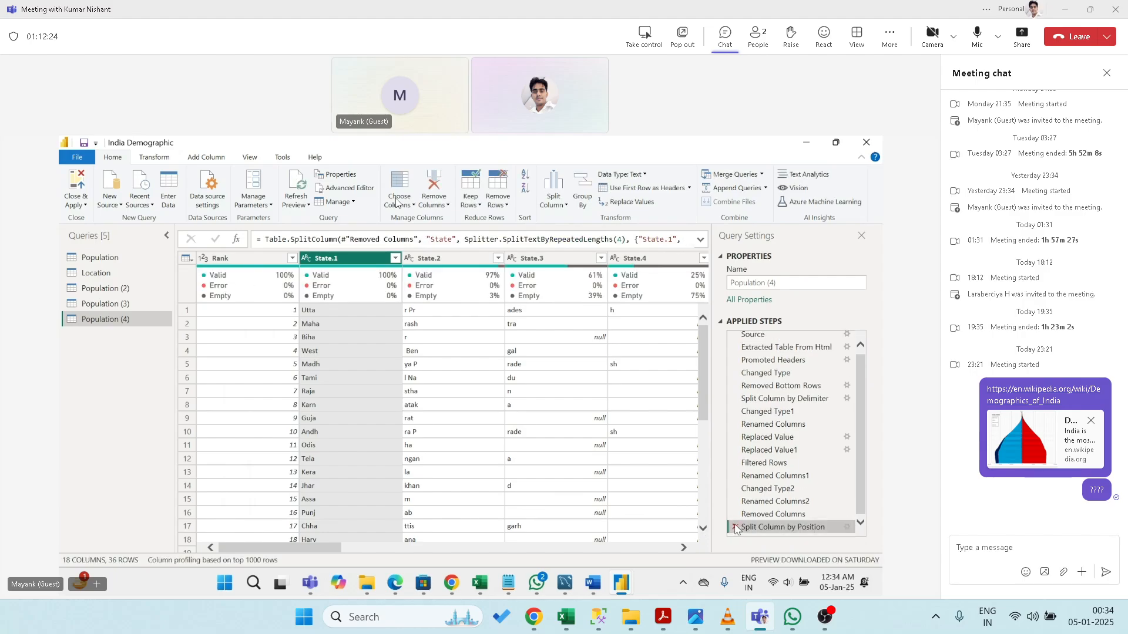
click(734, 528)
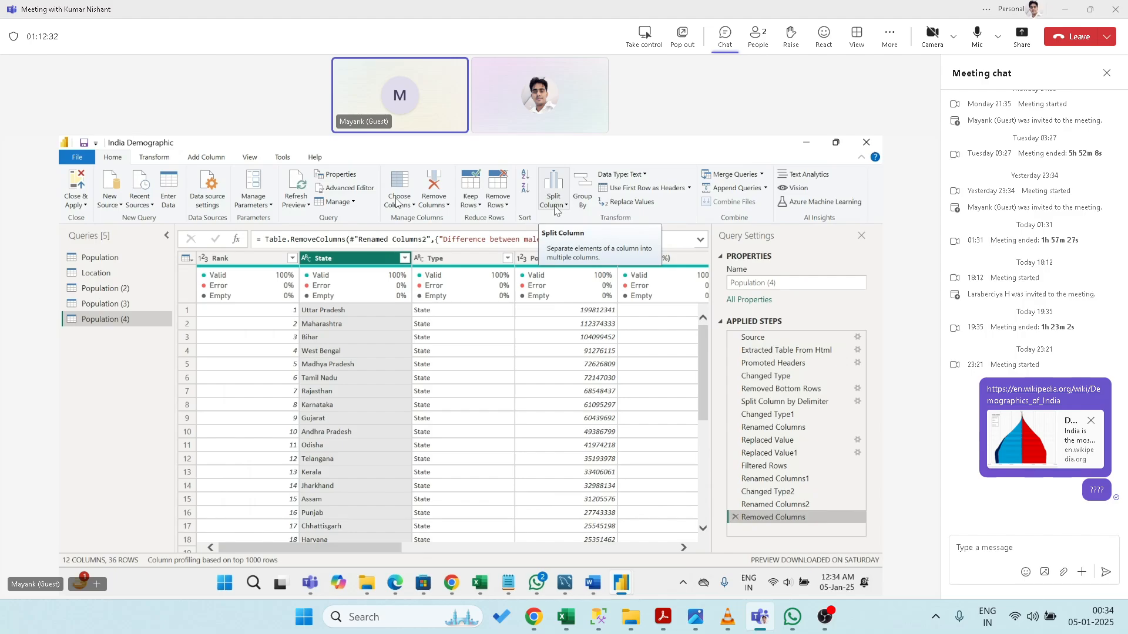
click(556, 207)
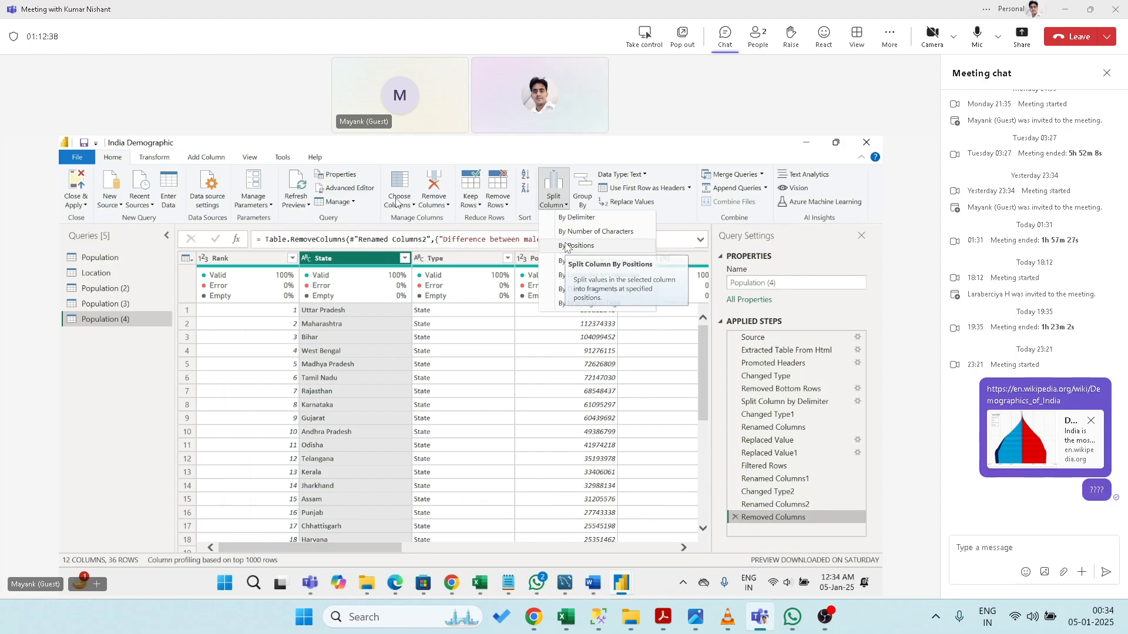
click(566, 246)
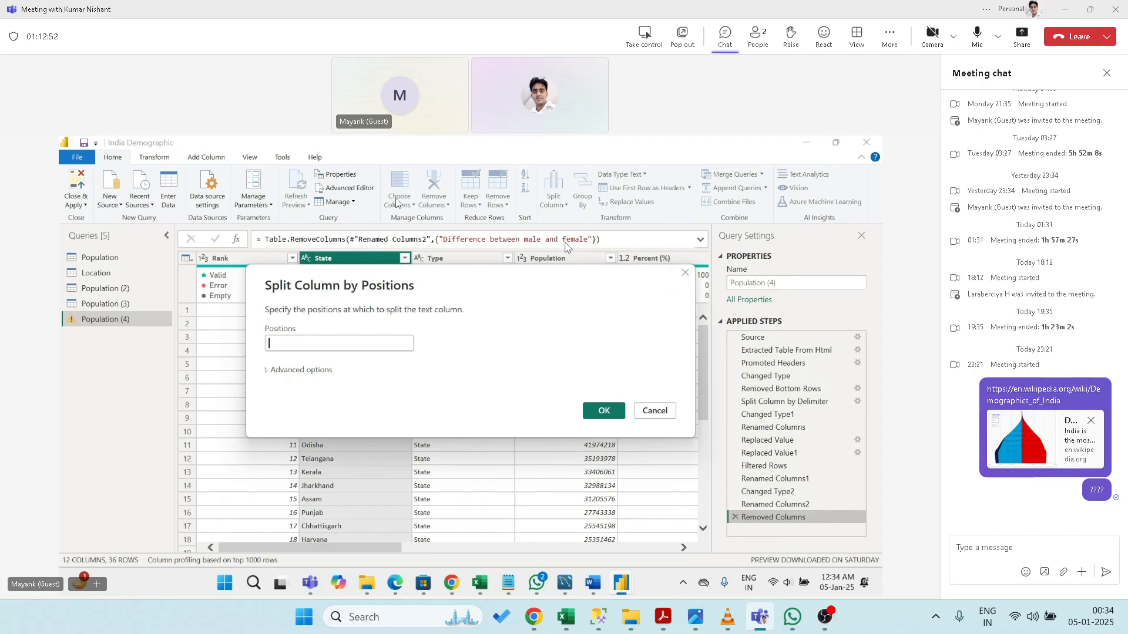
text(16)
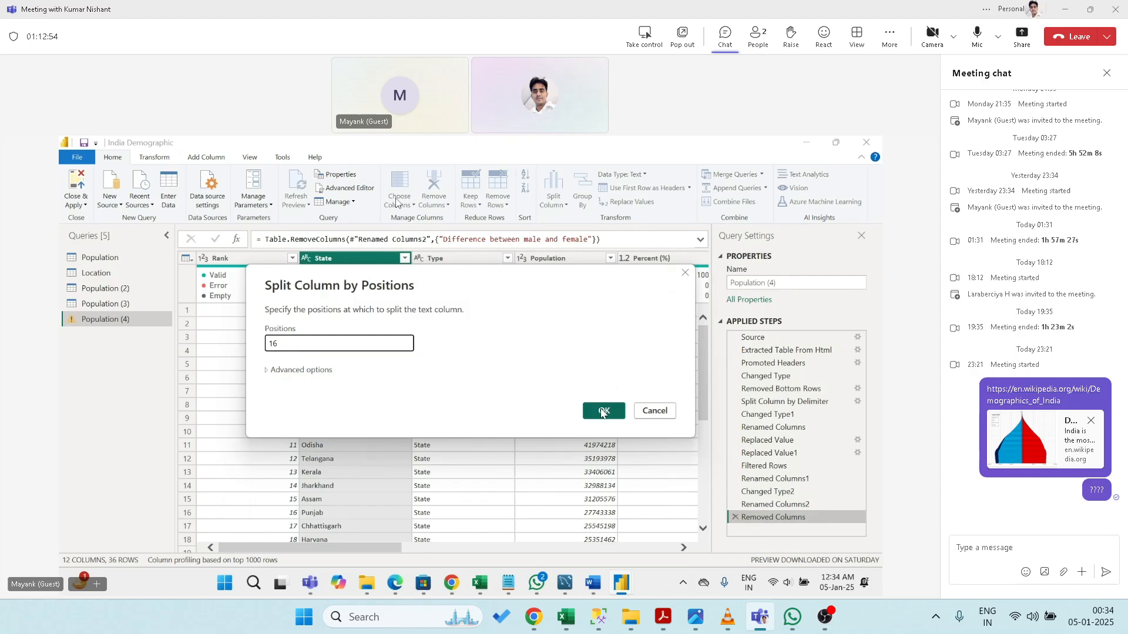
click(603, 411)
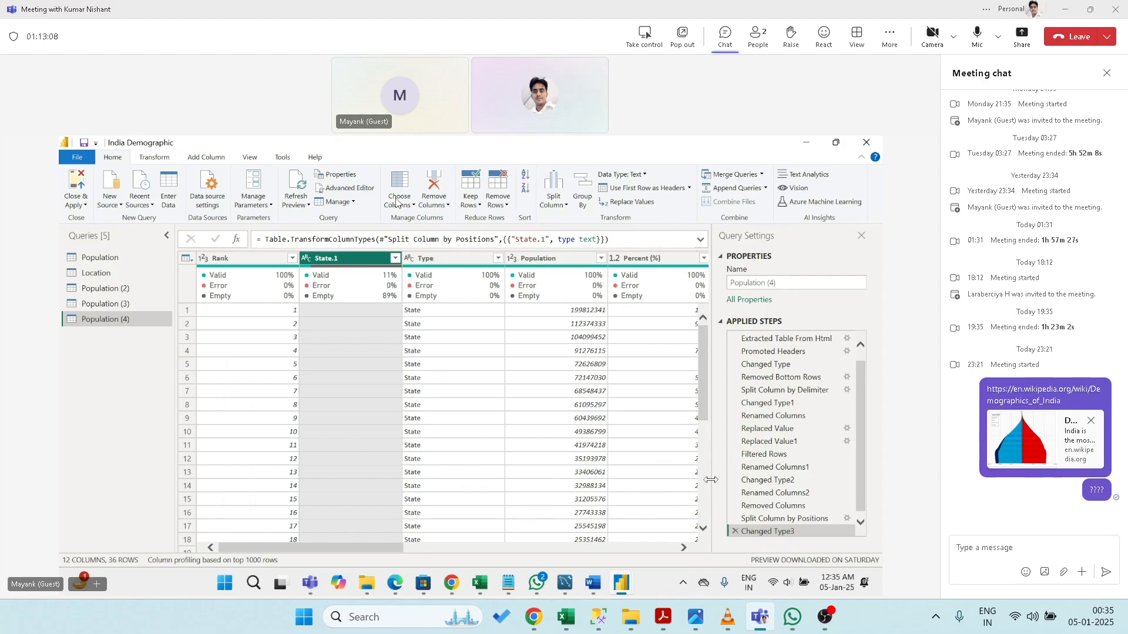
click(667, 553)
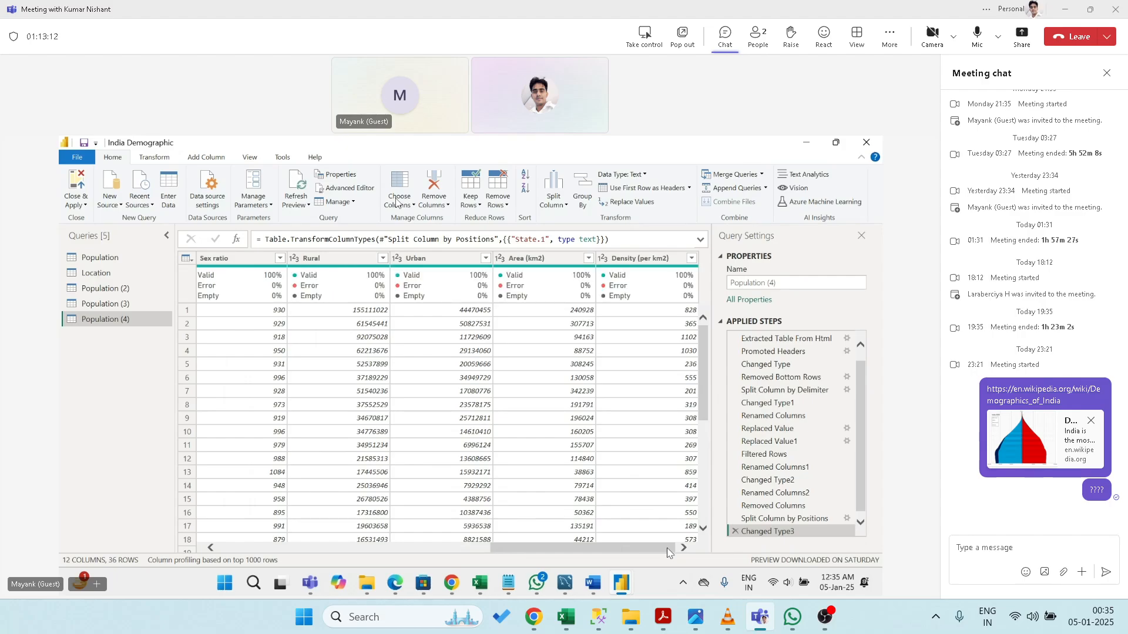
drag(667, 552, 387, 553)
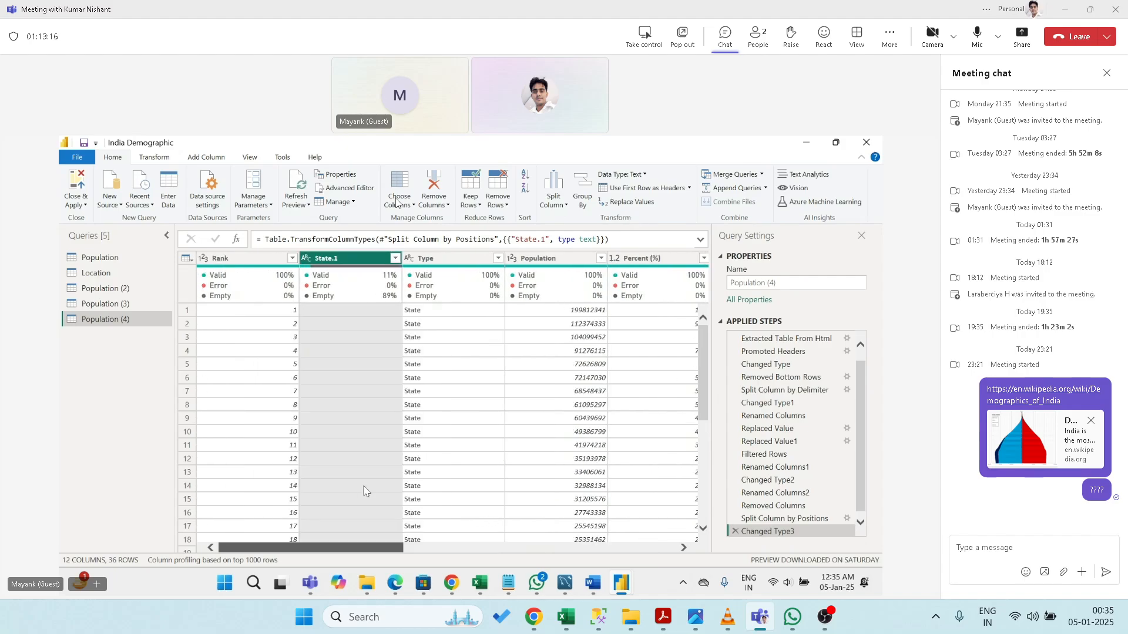
click(735, 531)
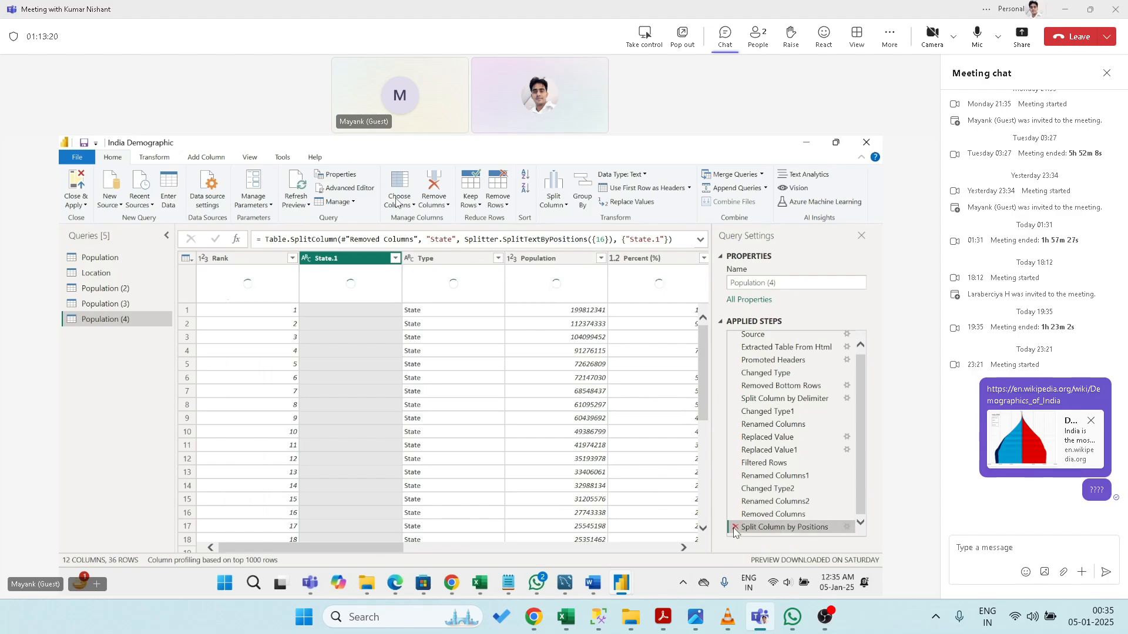
click(735, 531)
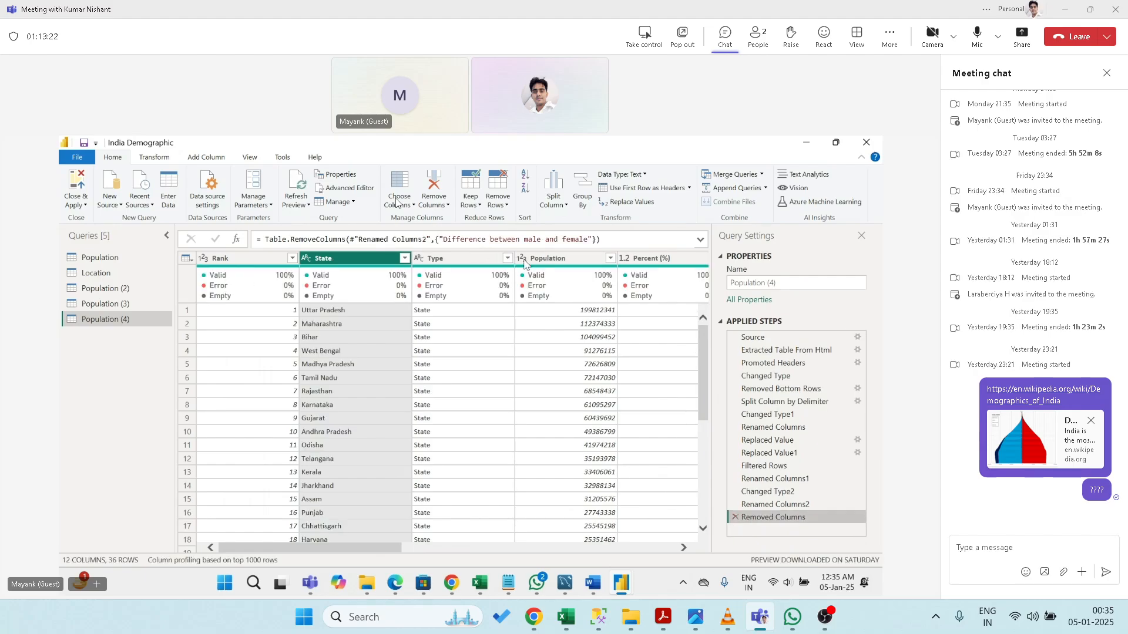
- Split State by positions at 2, with Advanced options shown
click(553, 200)
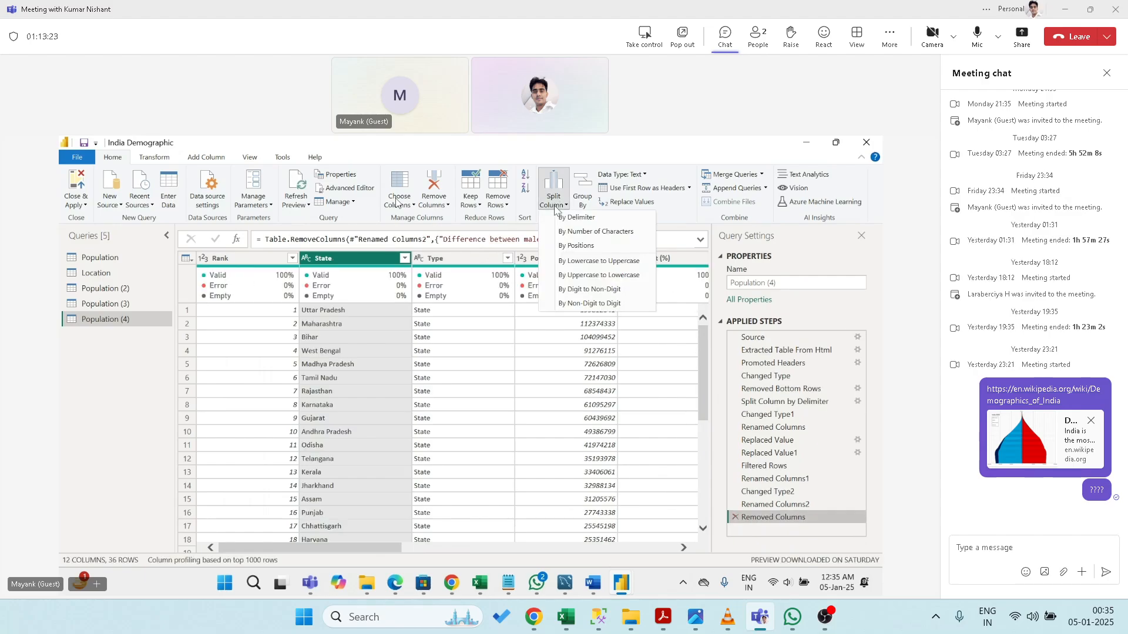
click(576, 247)
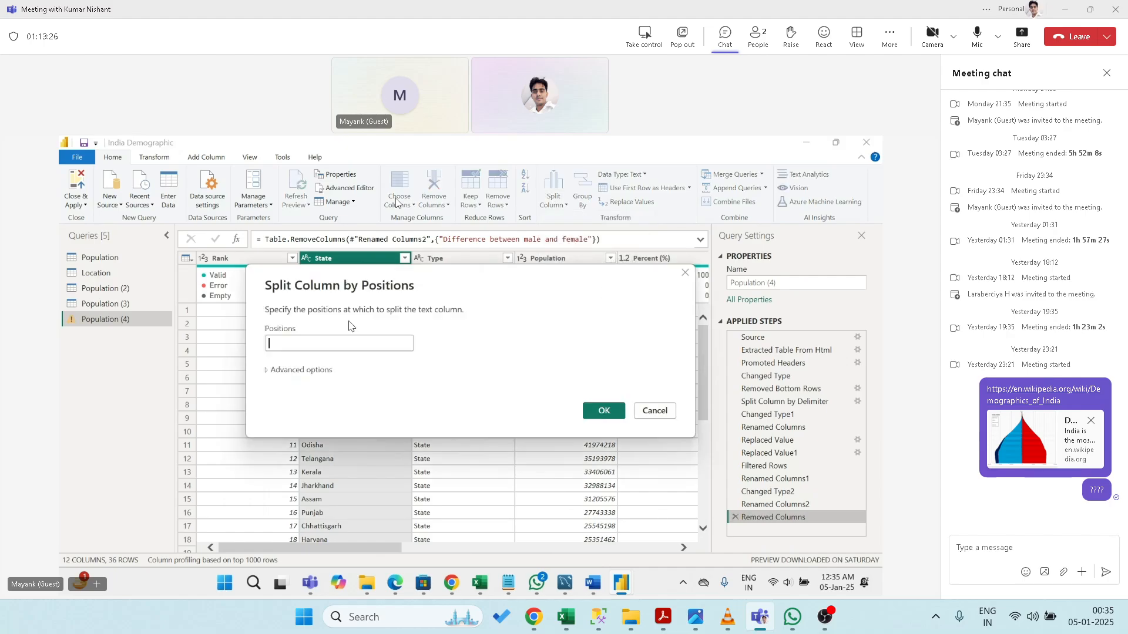
text(2)
click(266, 371)
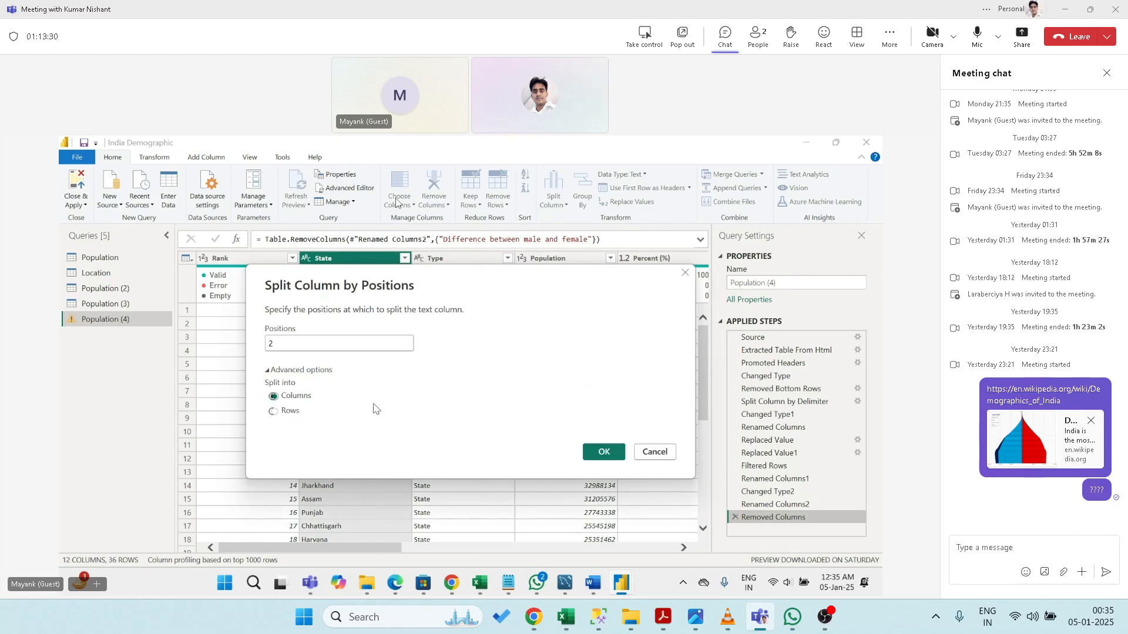
click(603, 452)
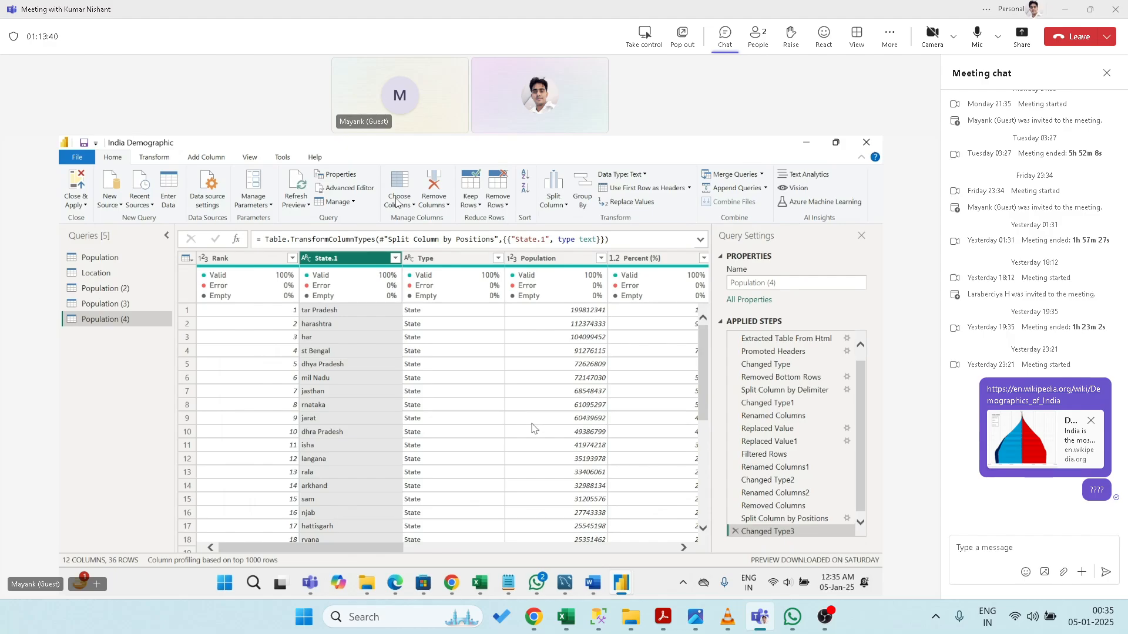
- Delete the Changed Type3 and Split Column by Positions steps to restore full state names
click(735, 531)
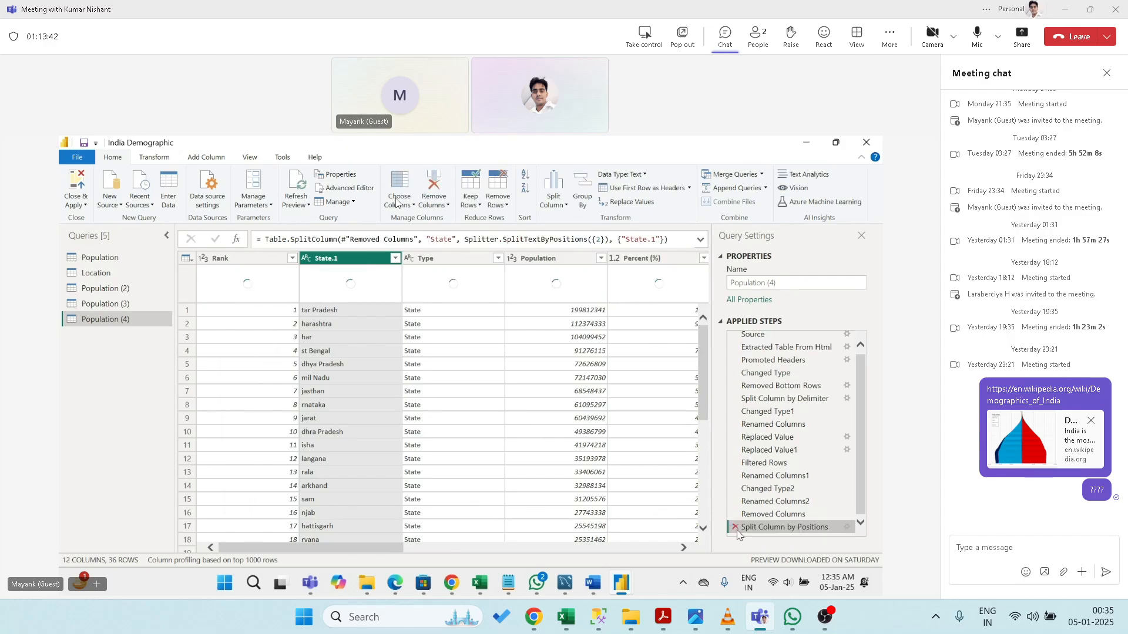
click(737, 531)
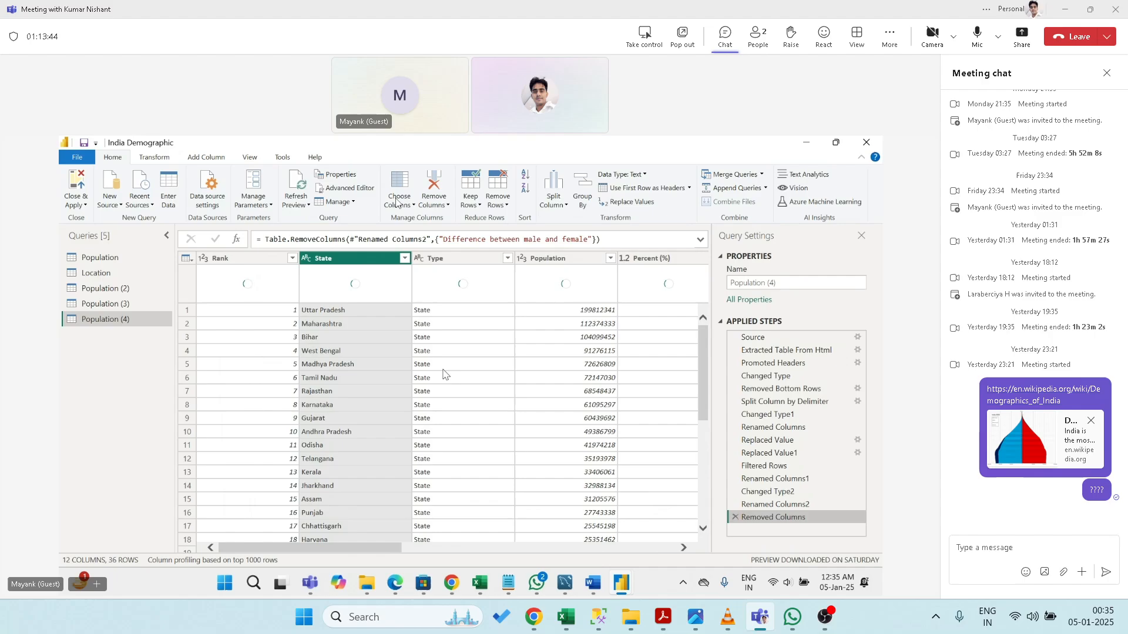
click(559, 205)
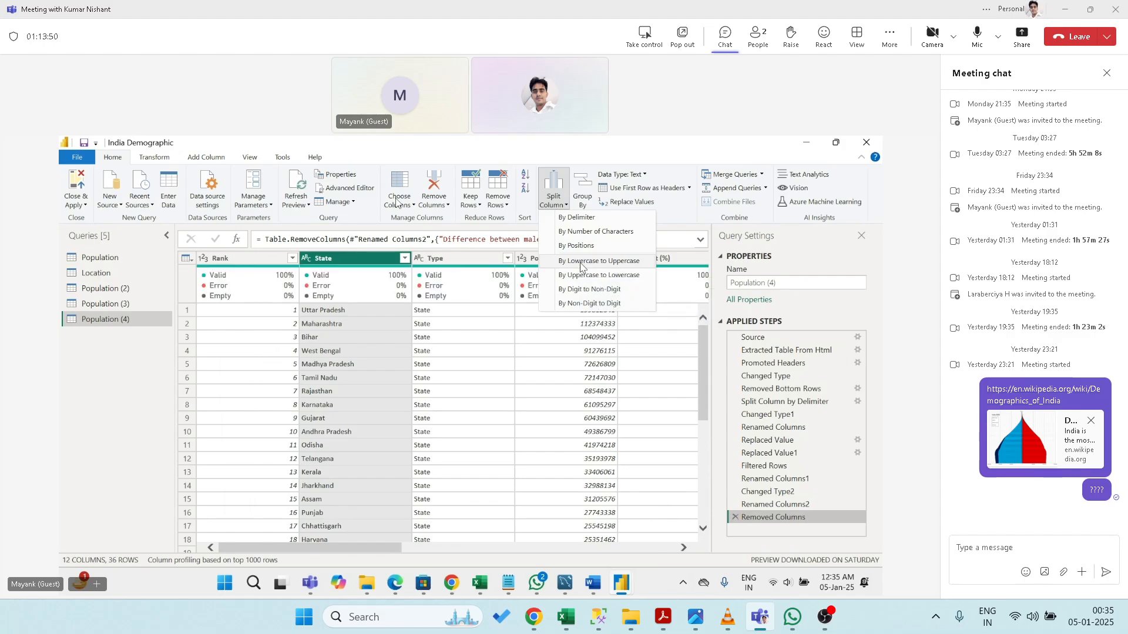
click(599, 262)
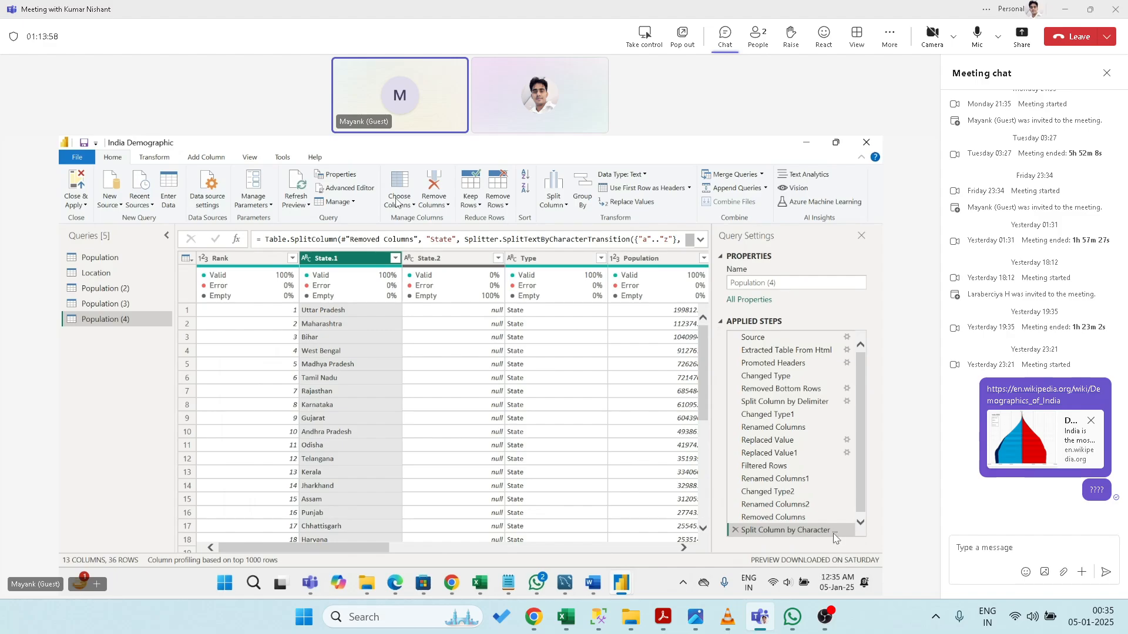
click(861, 523)
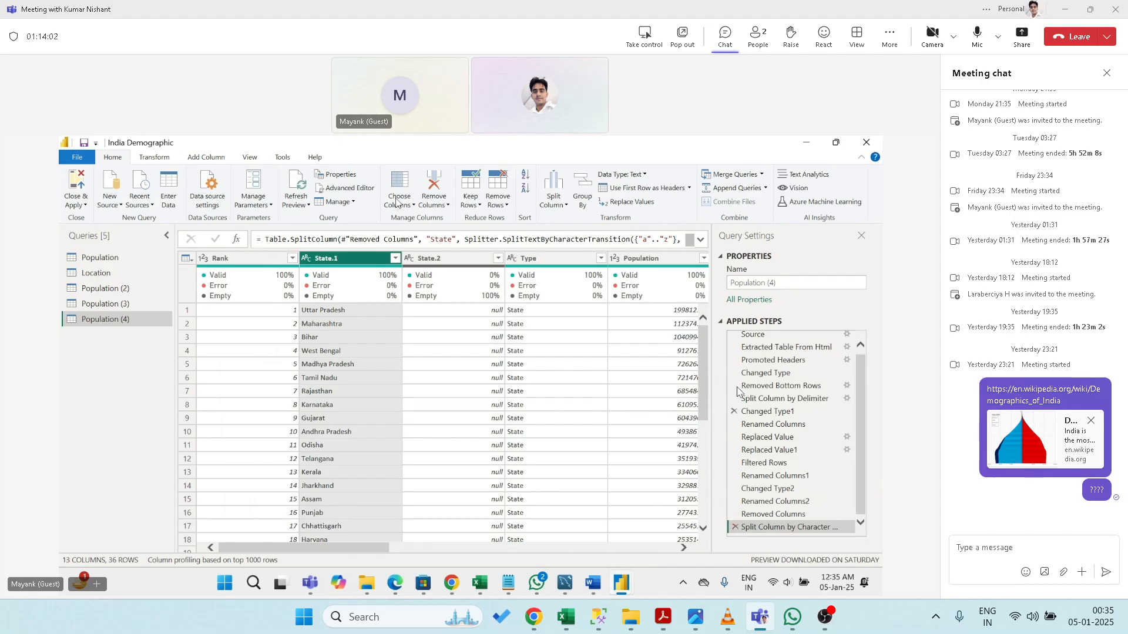
drag(702, 406, 731, 303)
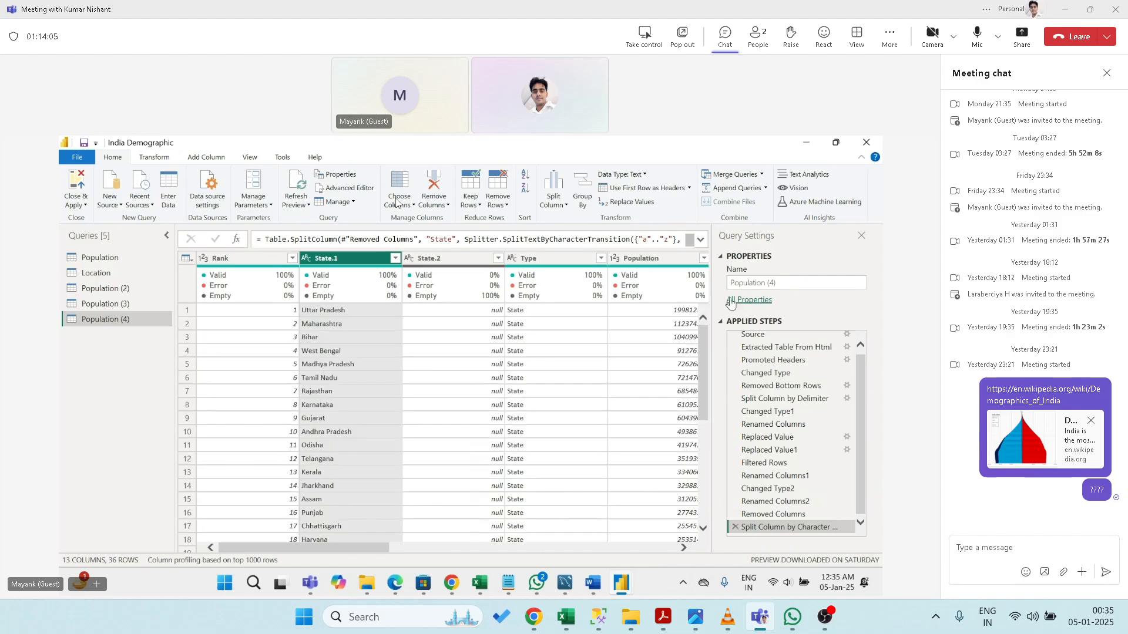
click(735, 526)
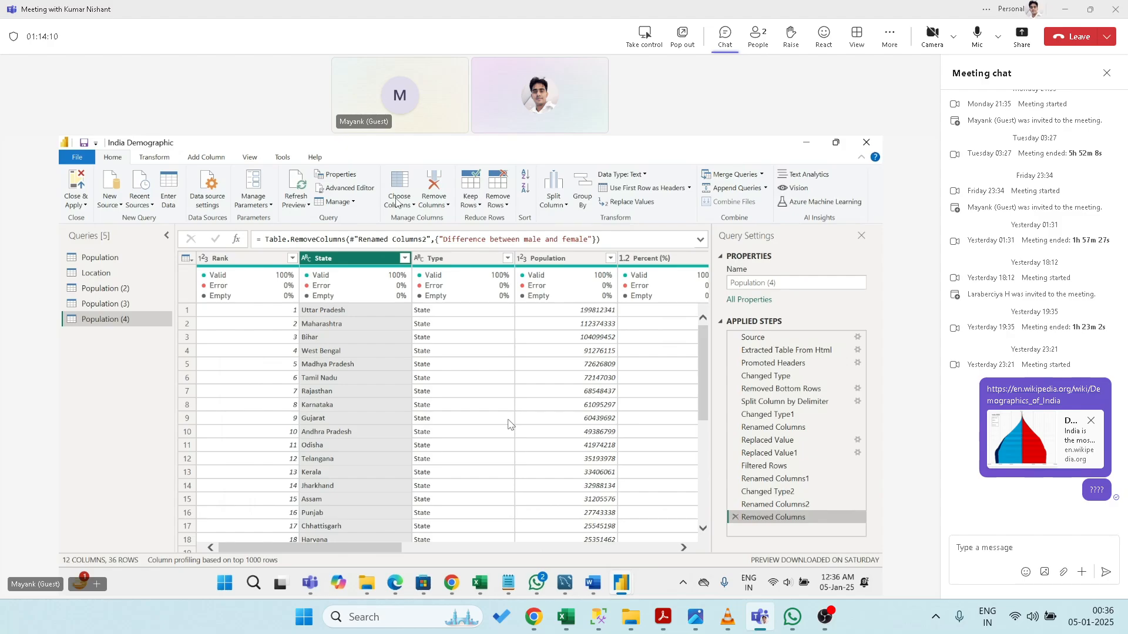
click(553, 201)
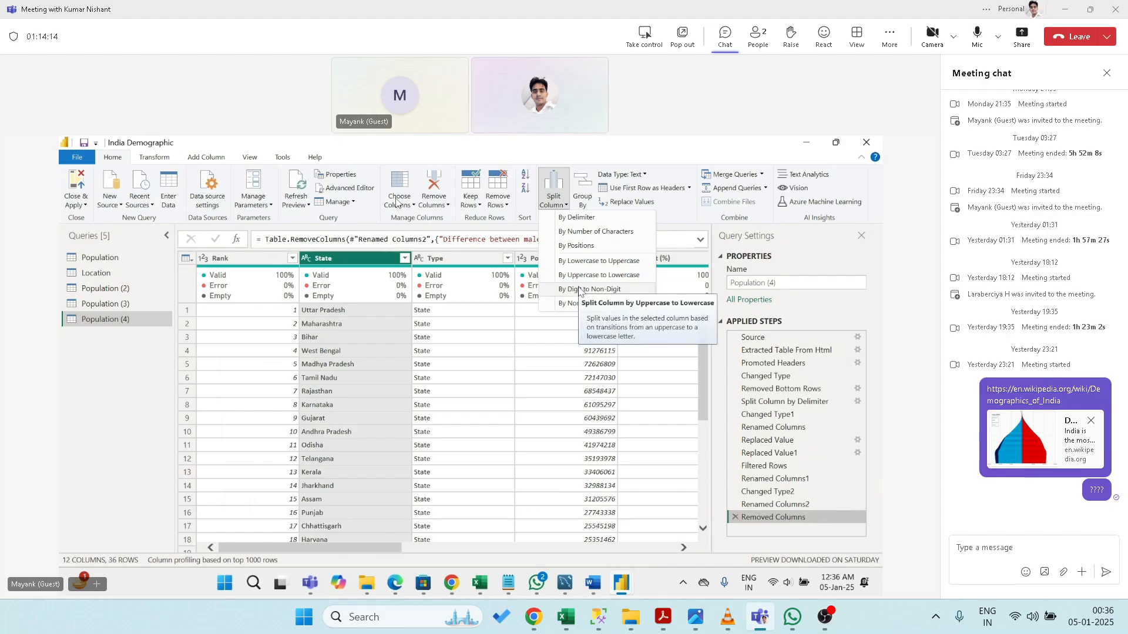
click(624, 155)
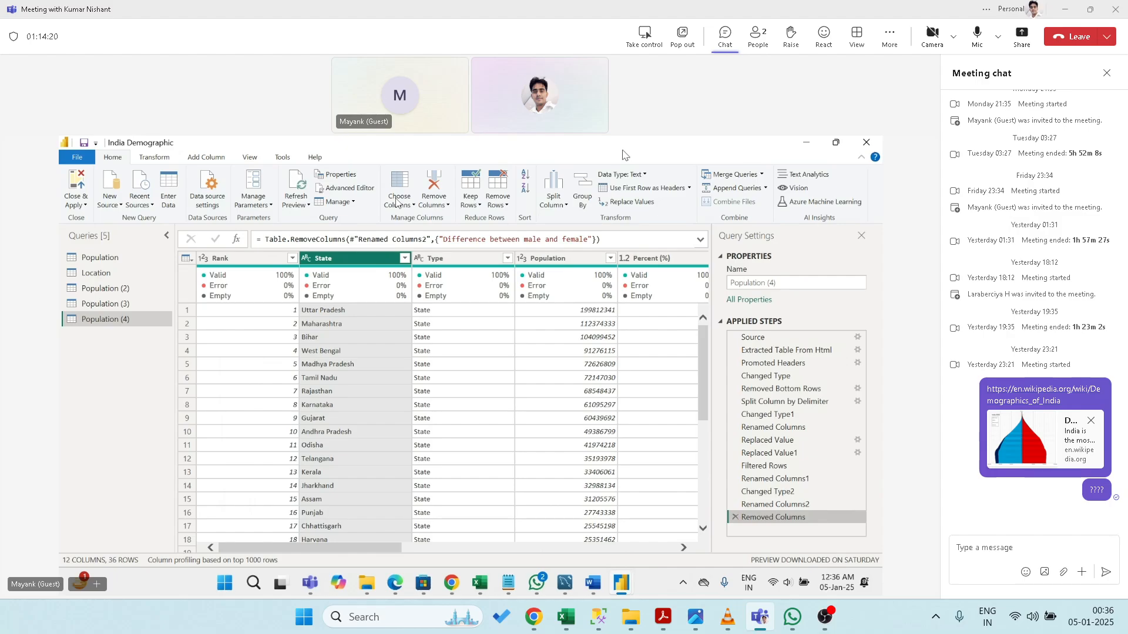
- Select the Location query and view its Split Column choices
click(96, 273)
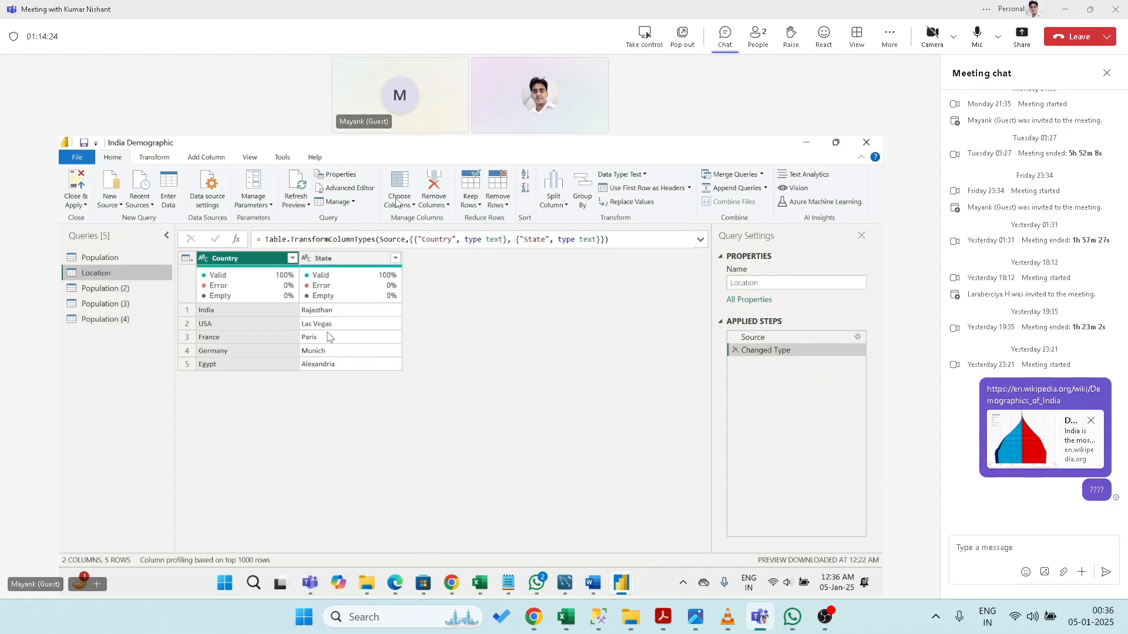
click(555, 204)
- Start an Enter Data table and rename Column1 to Data
click(170, 189)
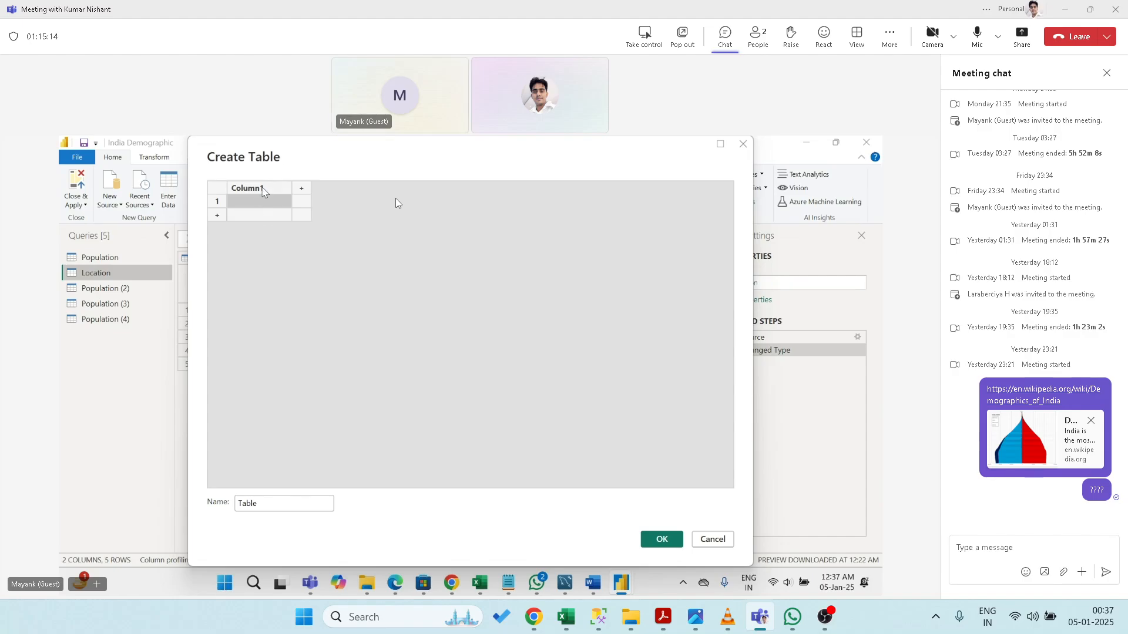
double_click(259, 189)
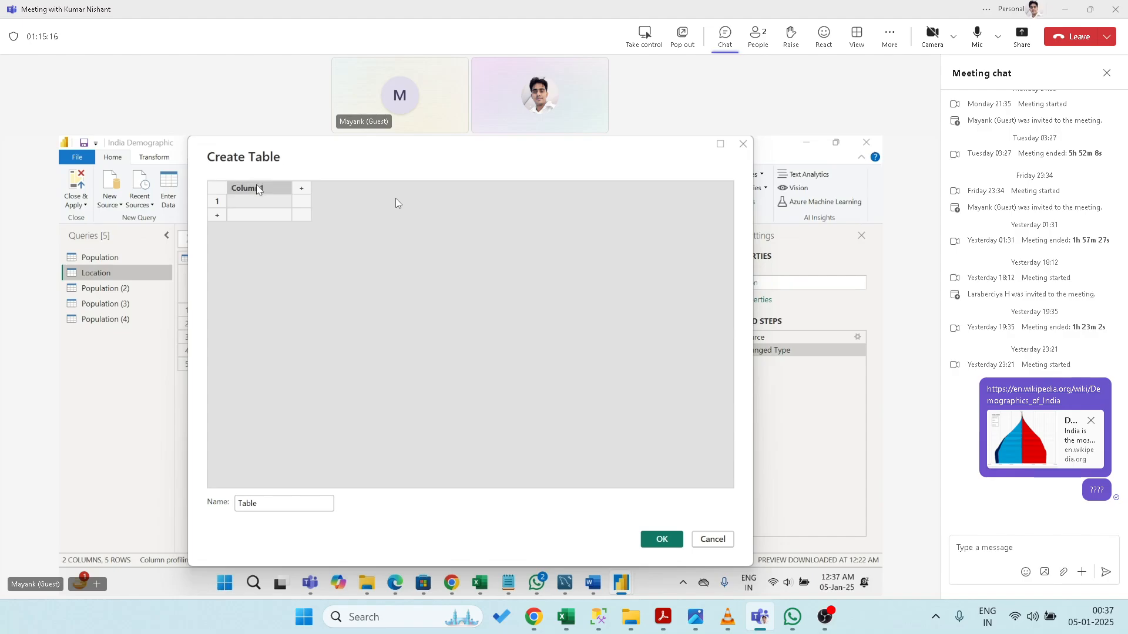
text(Data)
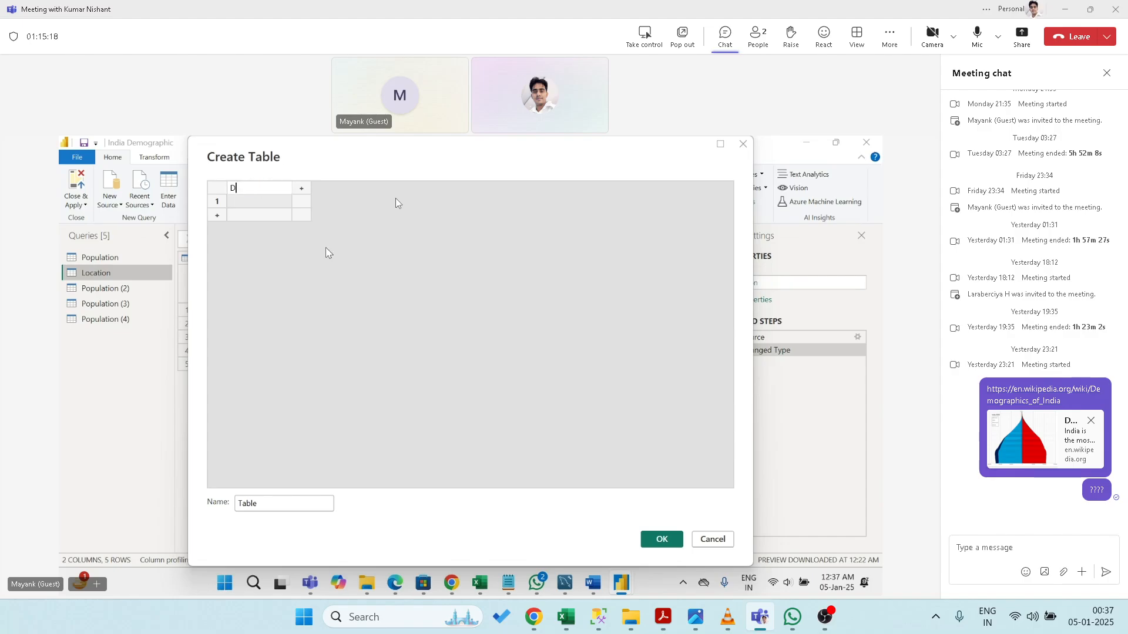
- Type code E06EE1046 in row 1 and a corrected AGPPN42-based code in row 2
click(268, 207)
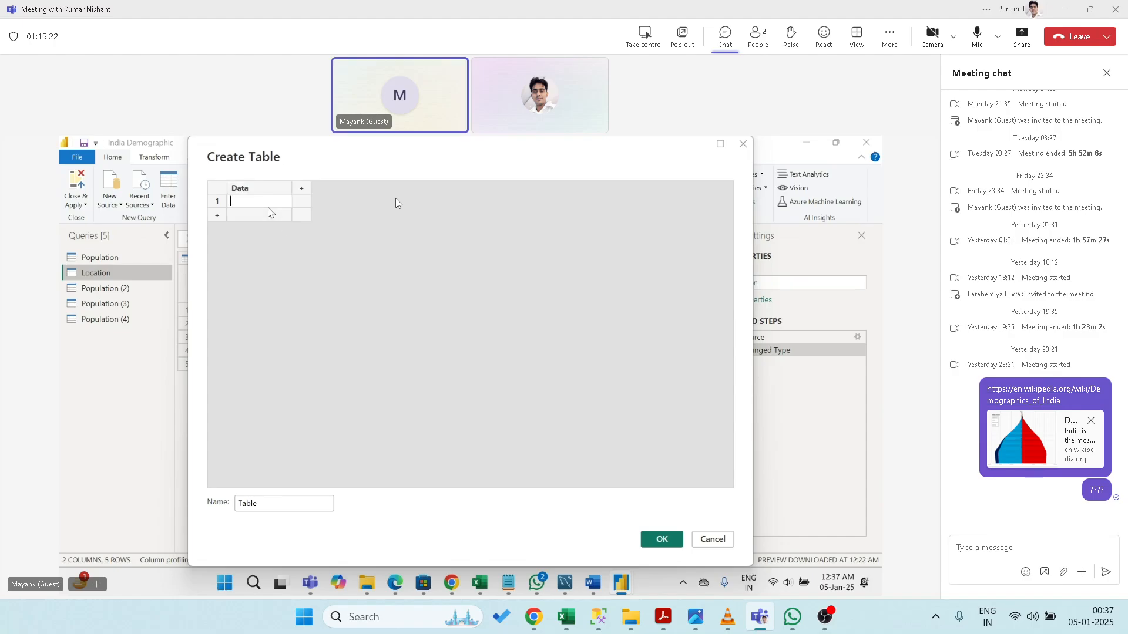
text(E06)
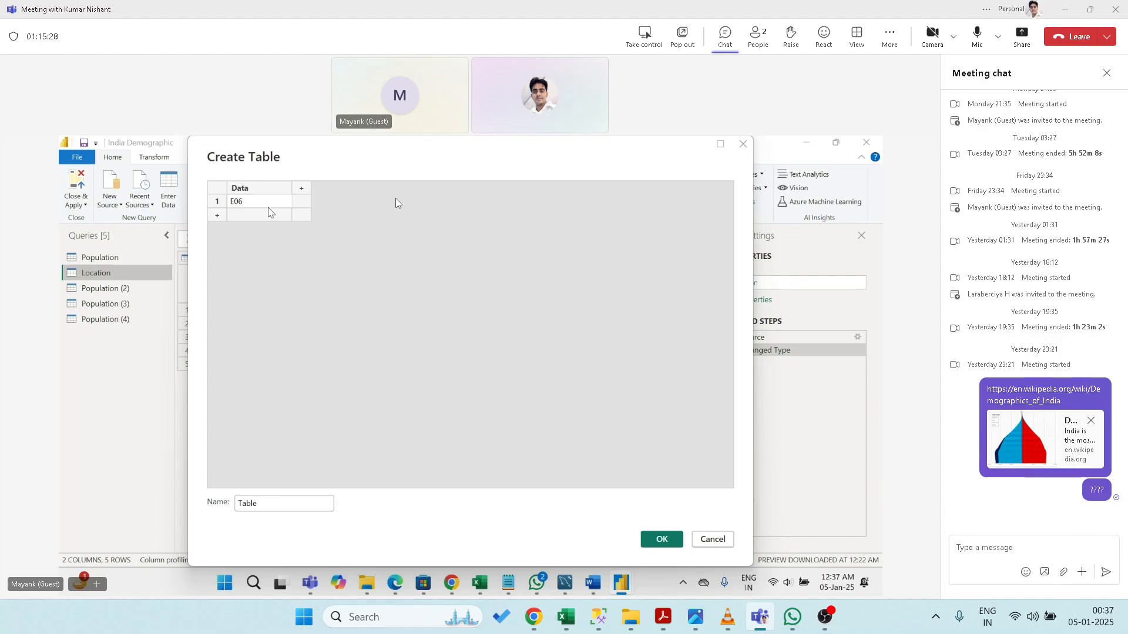
text(EE1046)
key(Return)
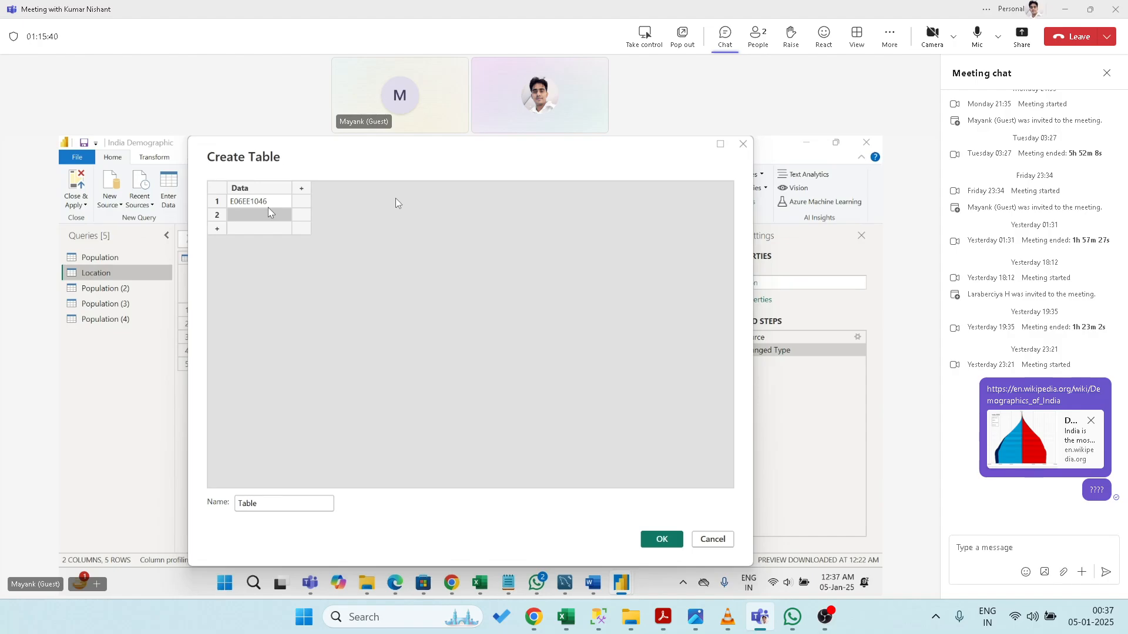
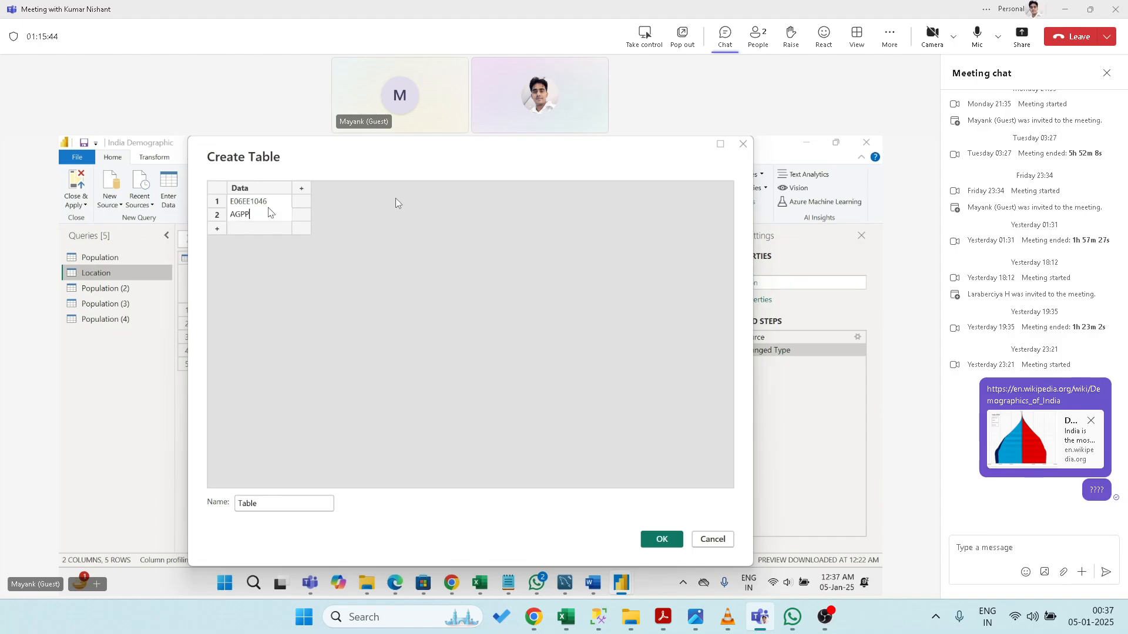
key(Left)
key(Left)
key(Return)
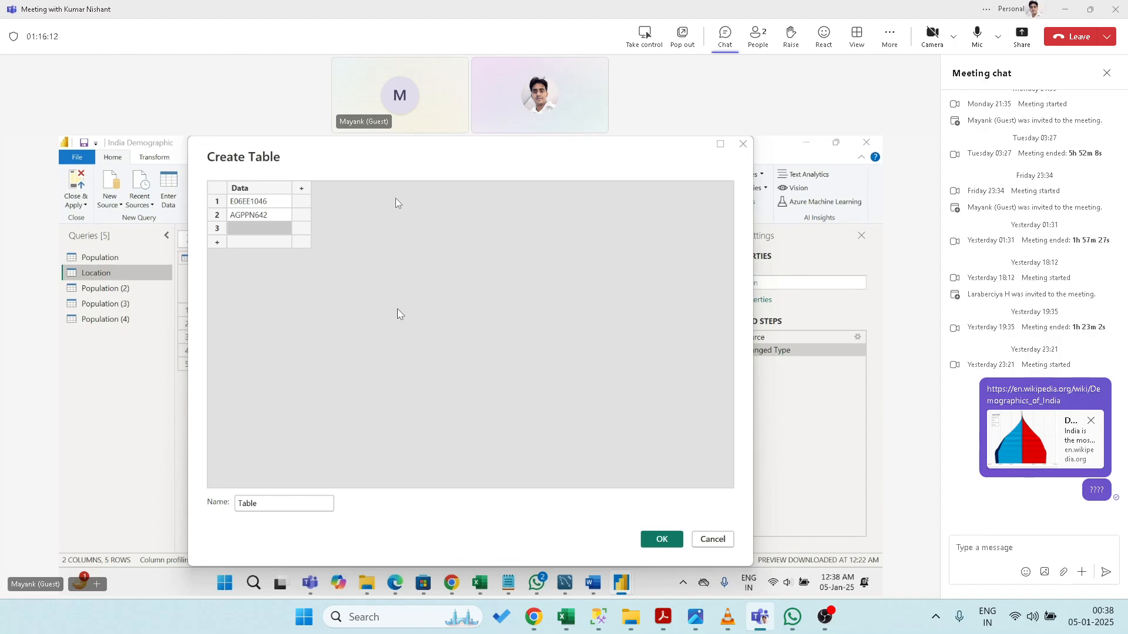
click(278, 219)
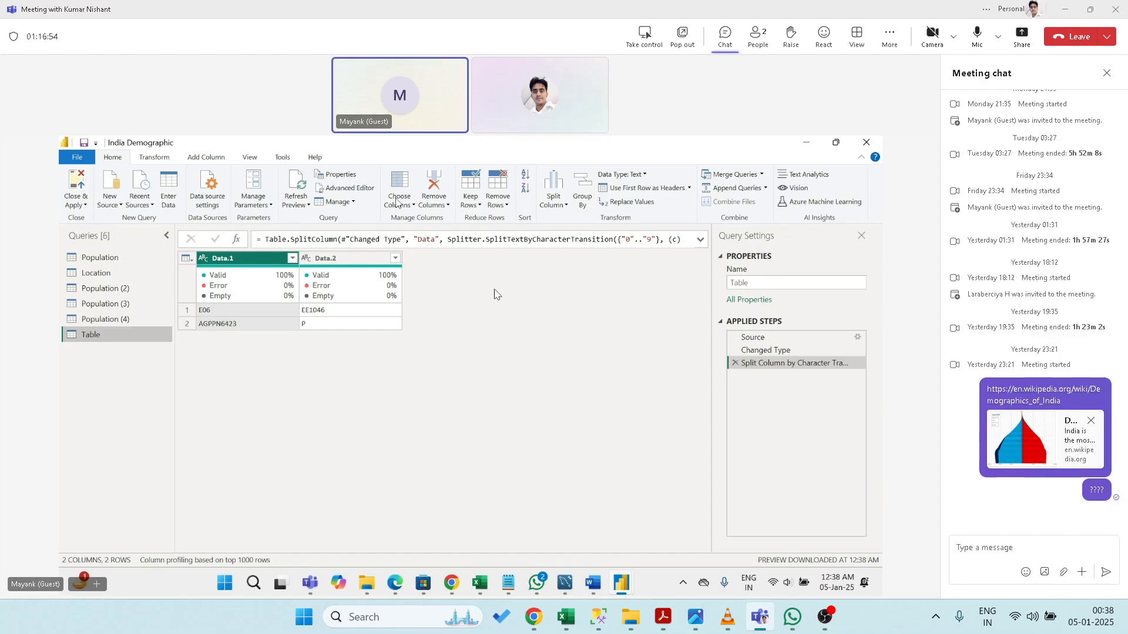
- Split Data.1 by digit to non-digit, producing Data.1.1 and an empty Data.1.2
click(553, 205)
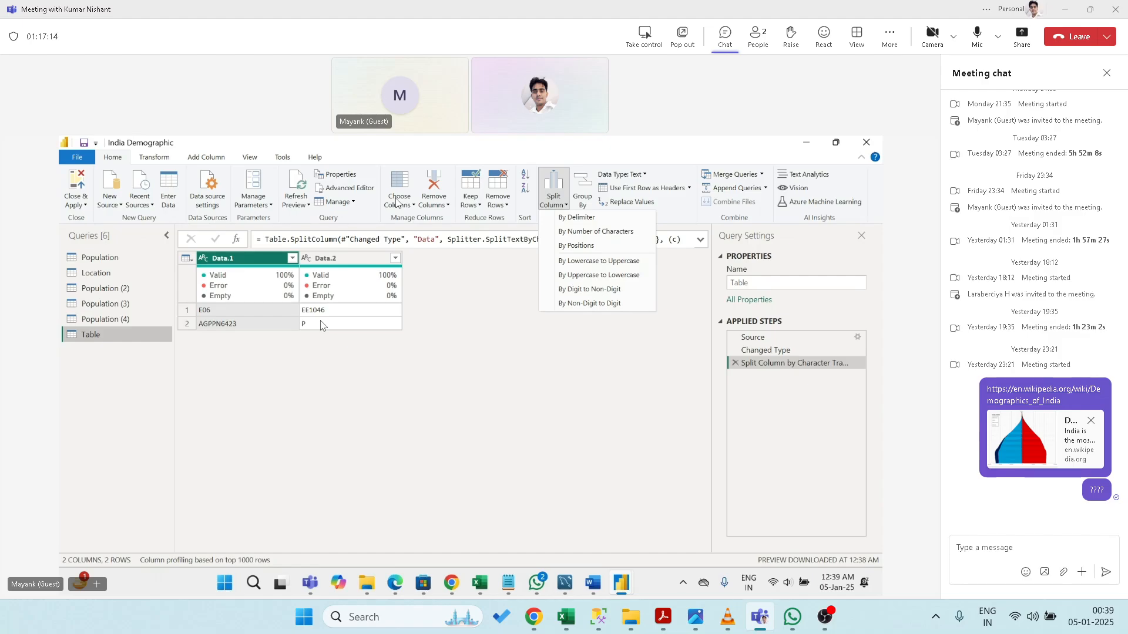
click(259, 263)
click(554, 191)
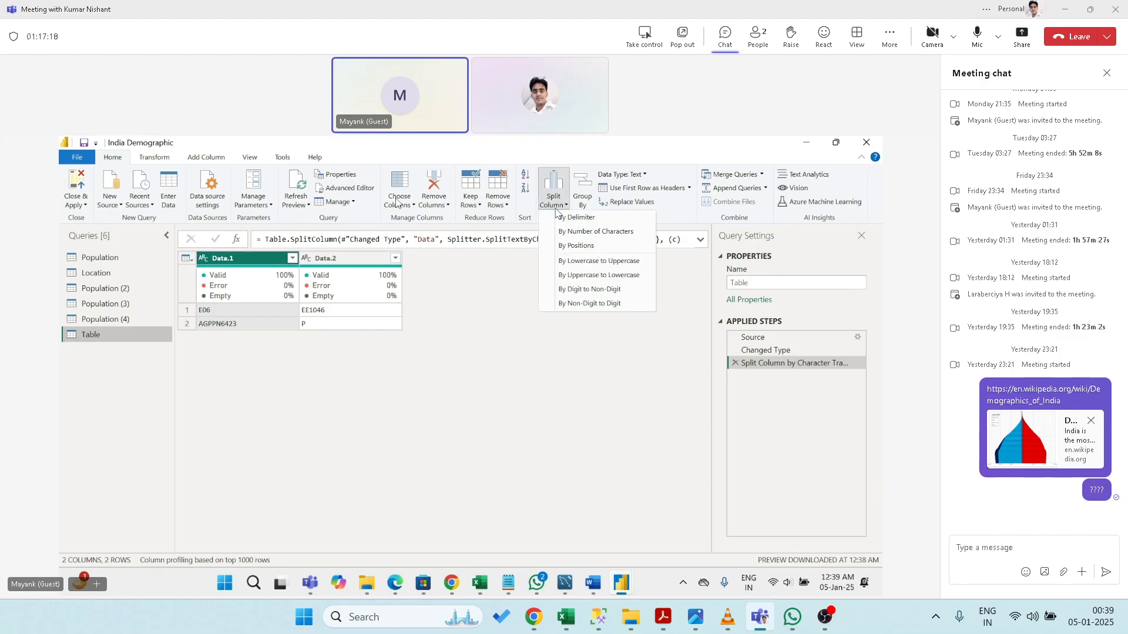
click(589, 290)
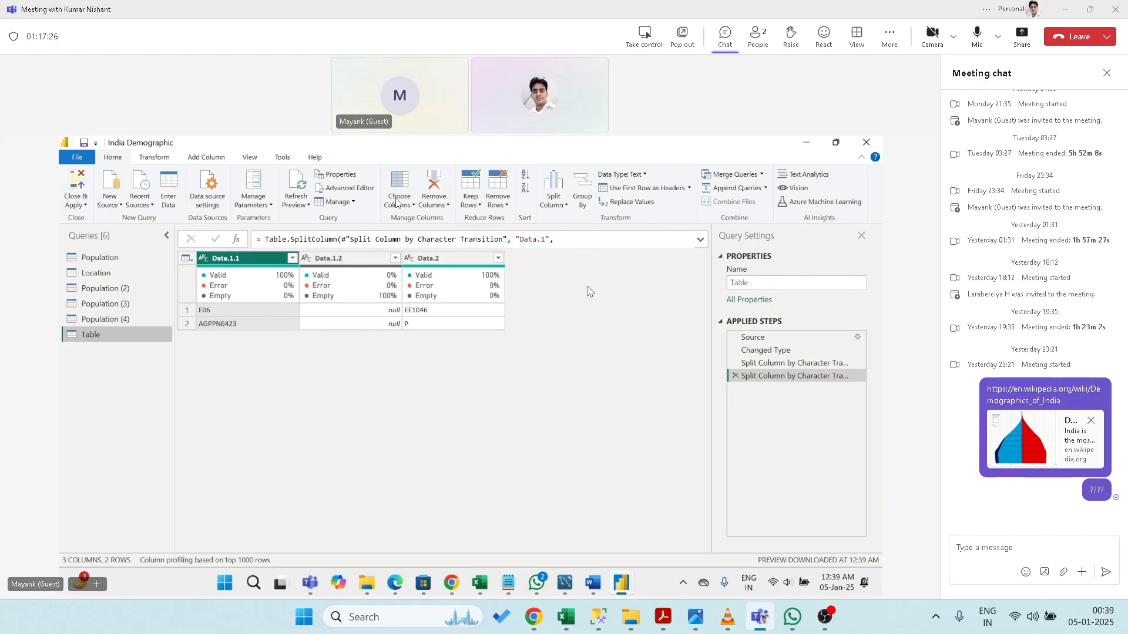
- Select the empty Data.1.2 column and bring up its context menu
click(353, 261)
right_click(353, 266)
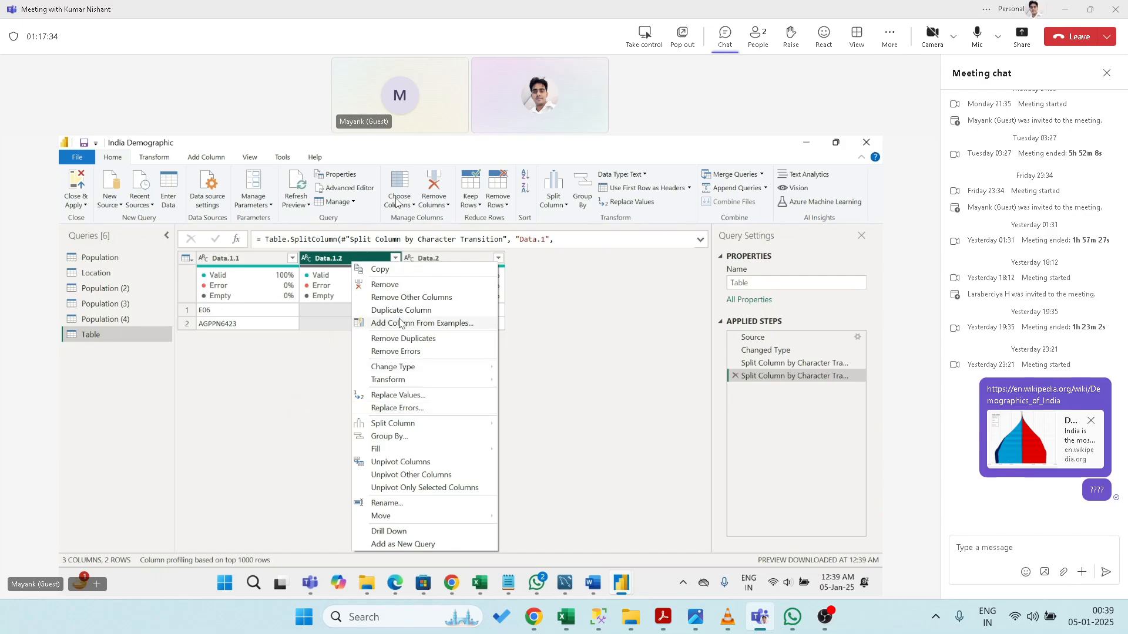
- Remove the empty Data.1.2 column, leaving only Data.1.1 and Data.2
click(385, 285)
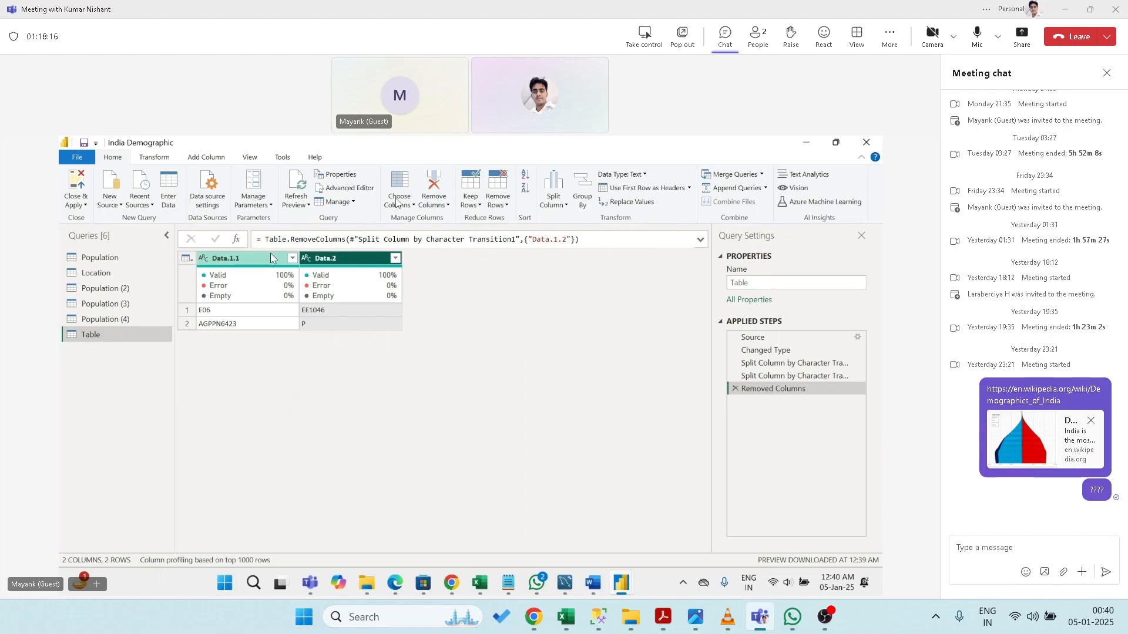
- Delete the Removed Columns and both Split Column steps, then switch to Population (4)
click(734, 390)
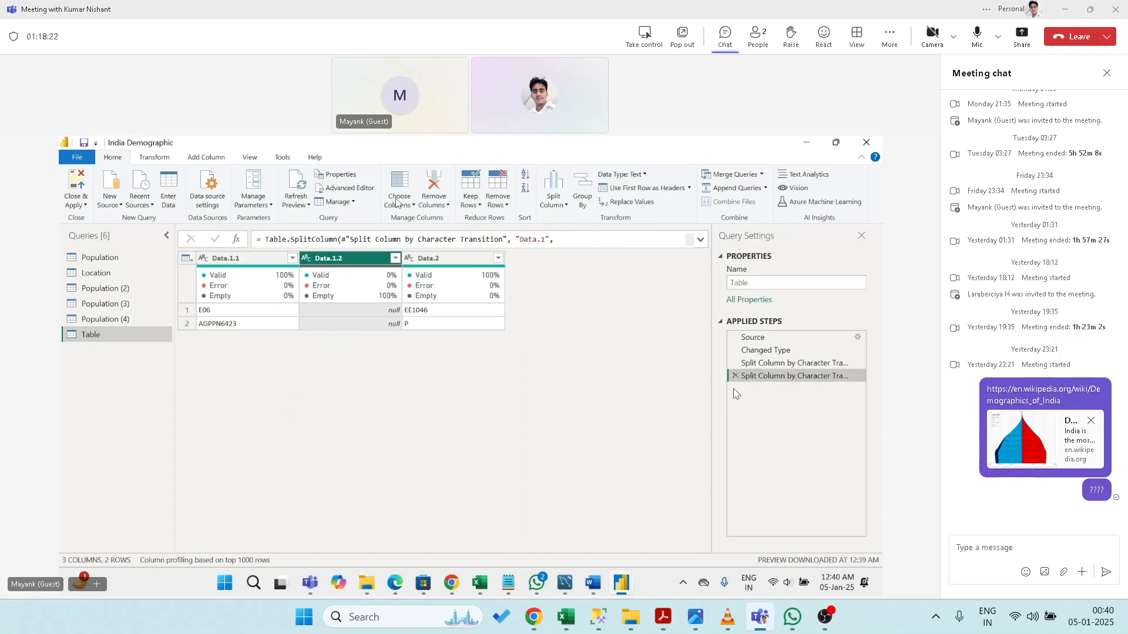
click(733, 377)
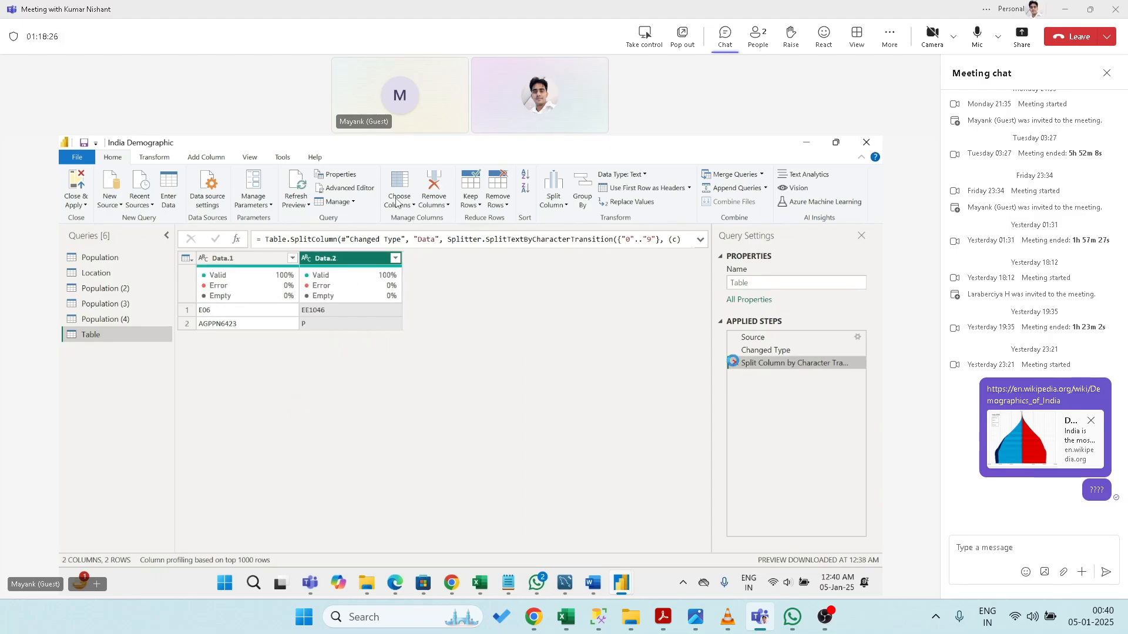
click(734, 364)
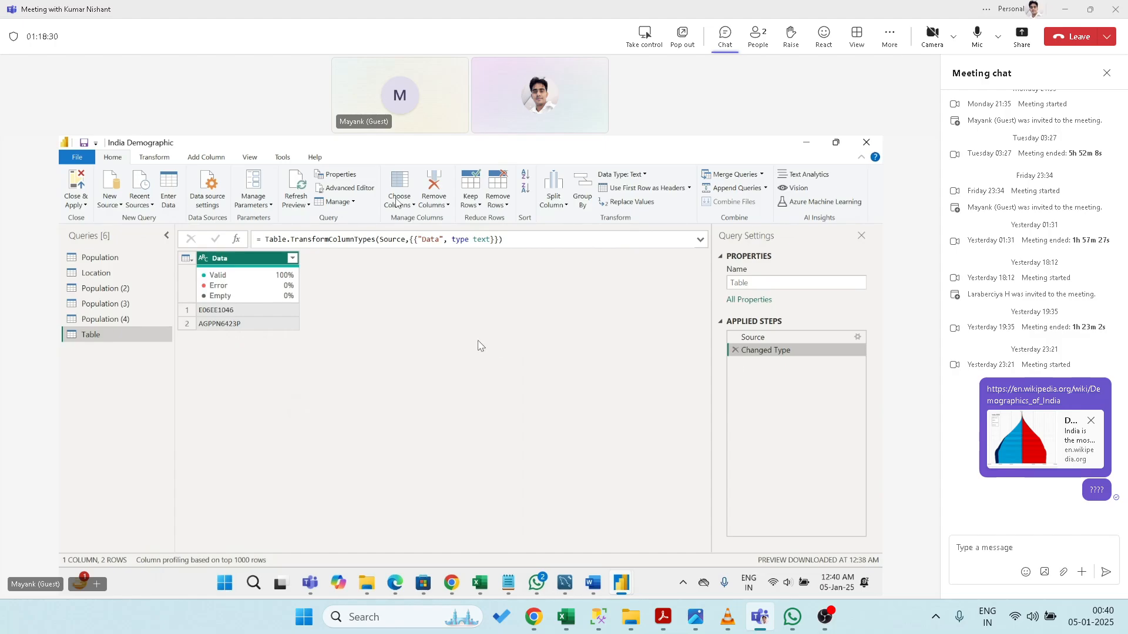
click(104, 321)
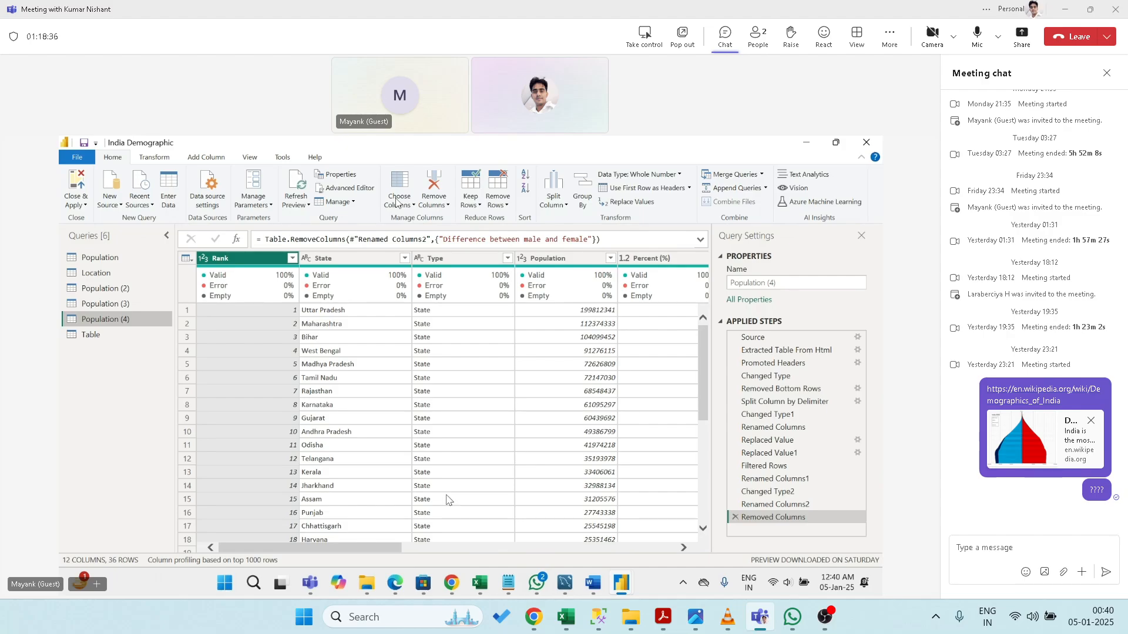
- Group Population (4) by Type with Count Rows, giving State 29 and UT 7
mouse_move(508, 584)
click(461, 263)
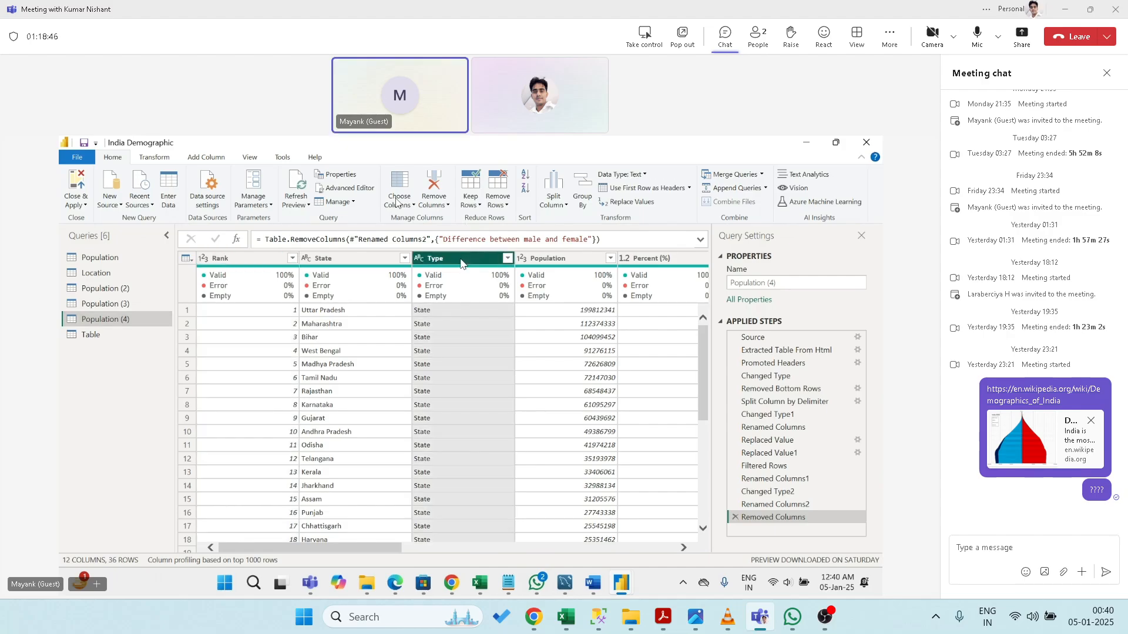
click(585, 200)
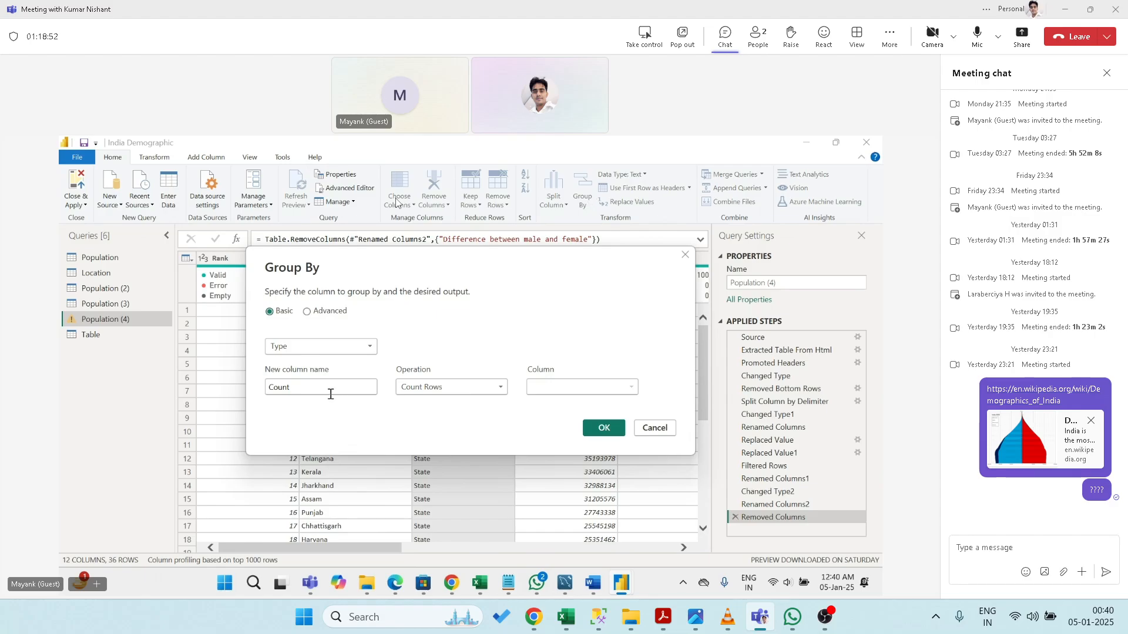
click(430, 390)
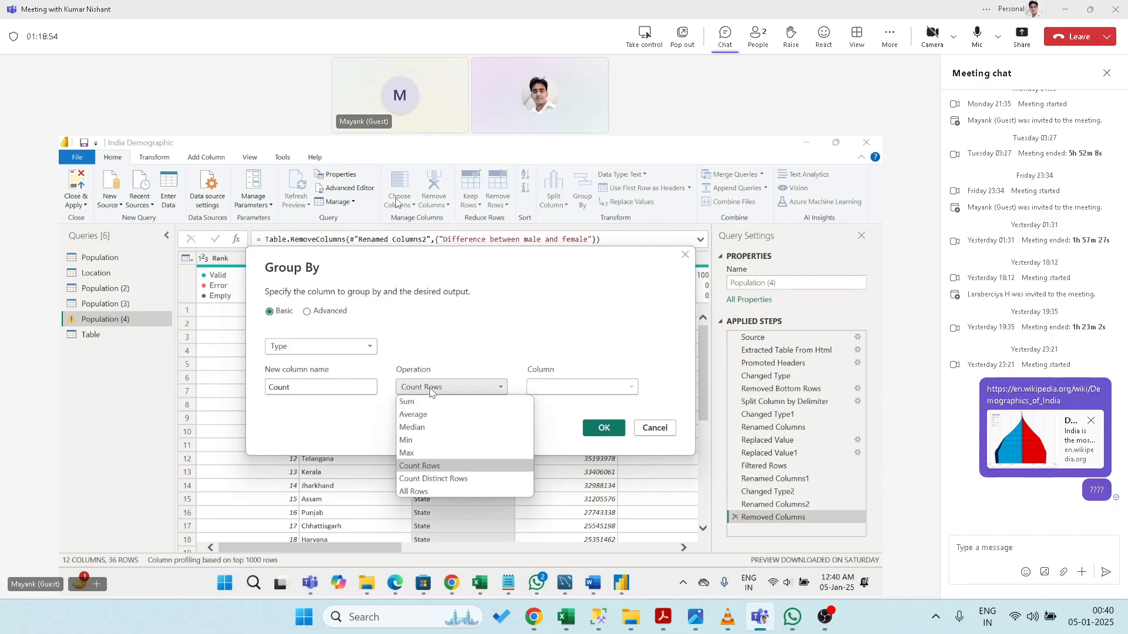
click(430, 390)
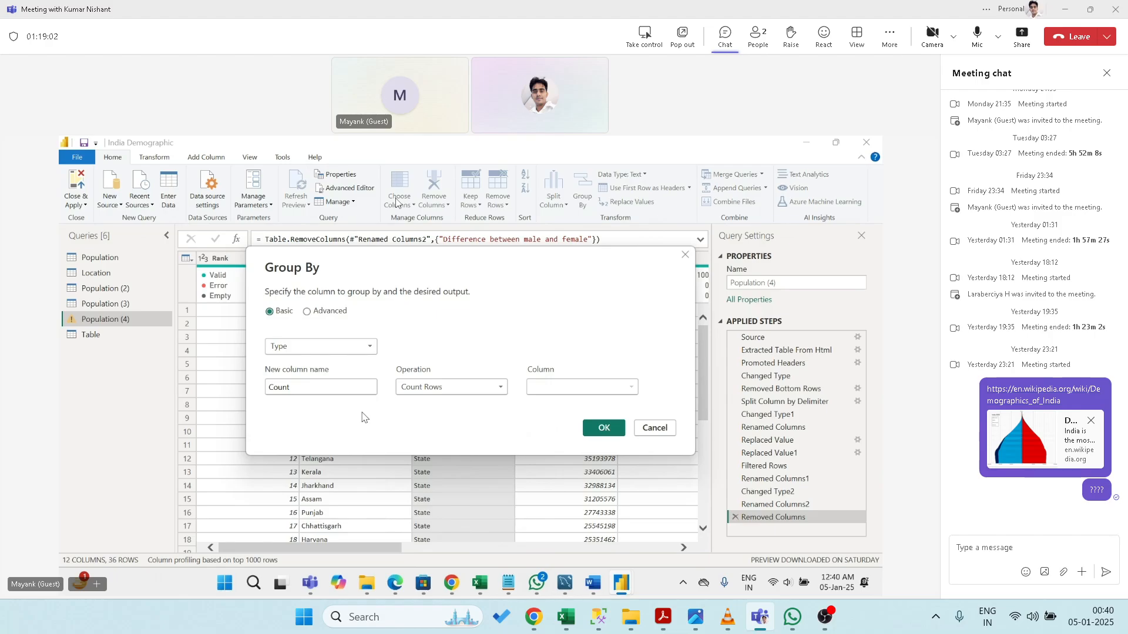
click(443, 389)
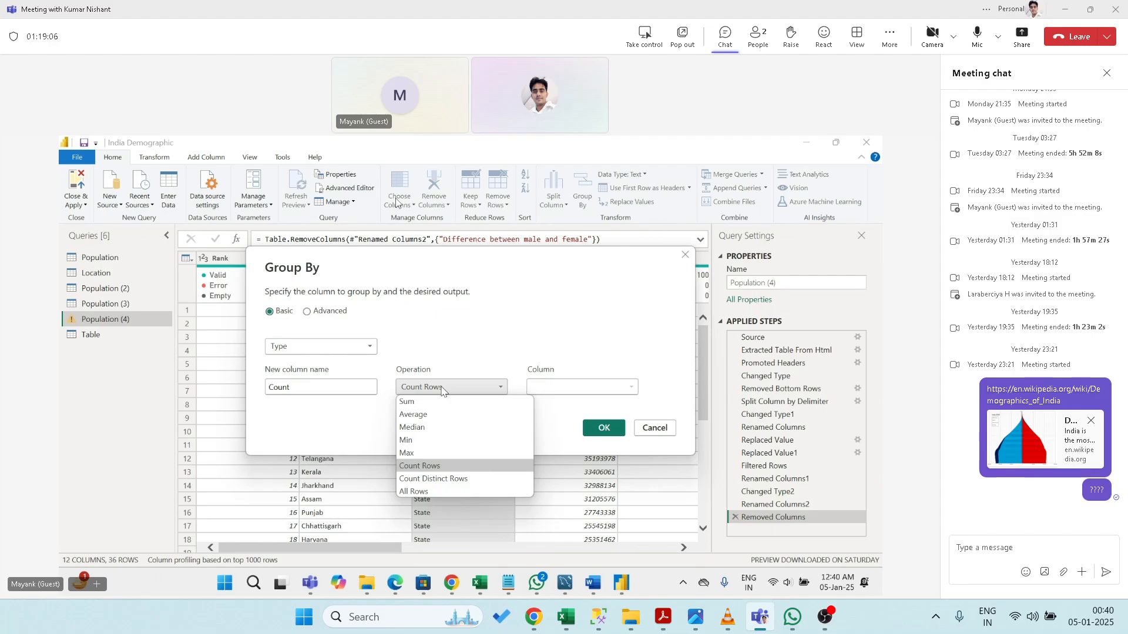
click(443, 390)
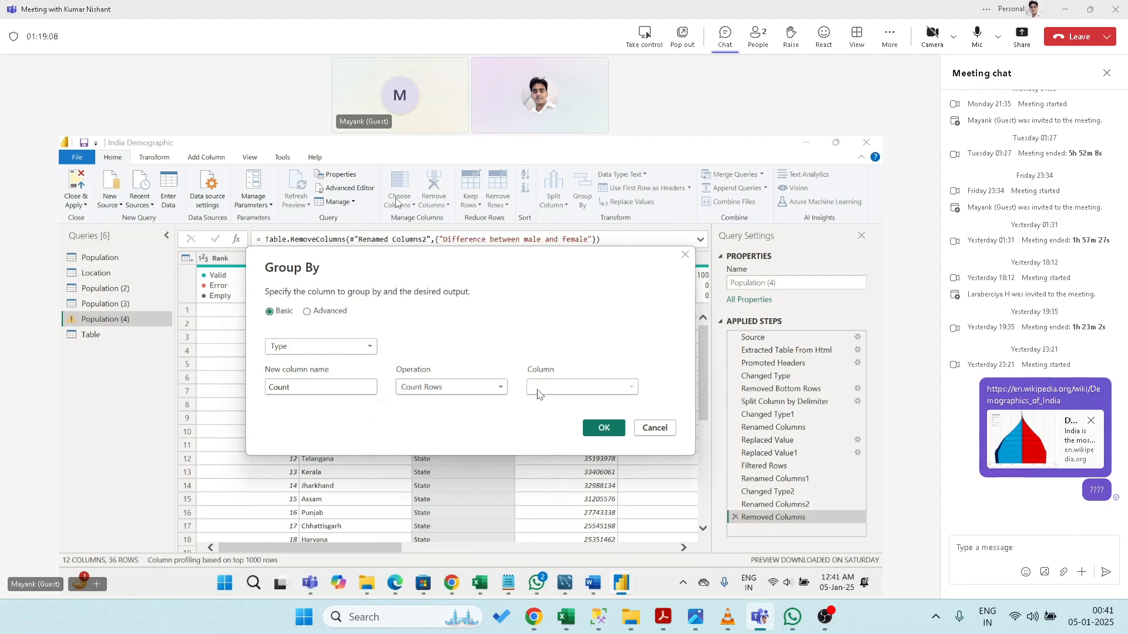
click(595, 437)
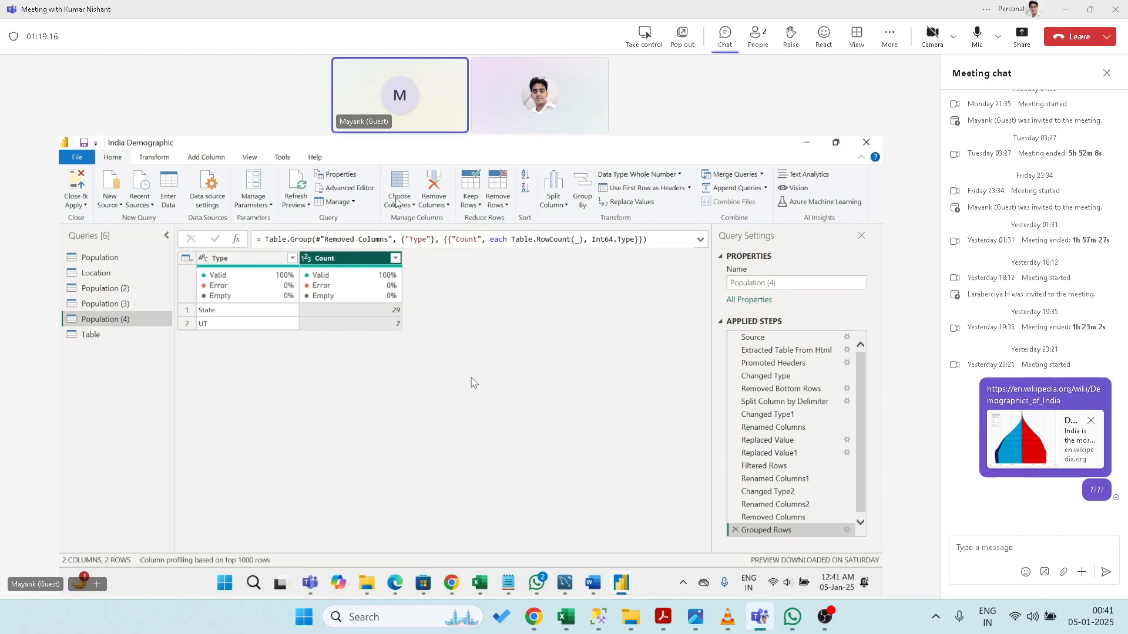
click(861, 523)
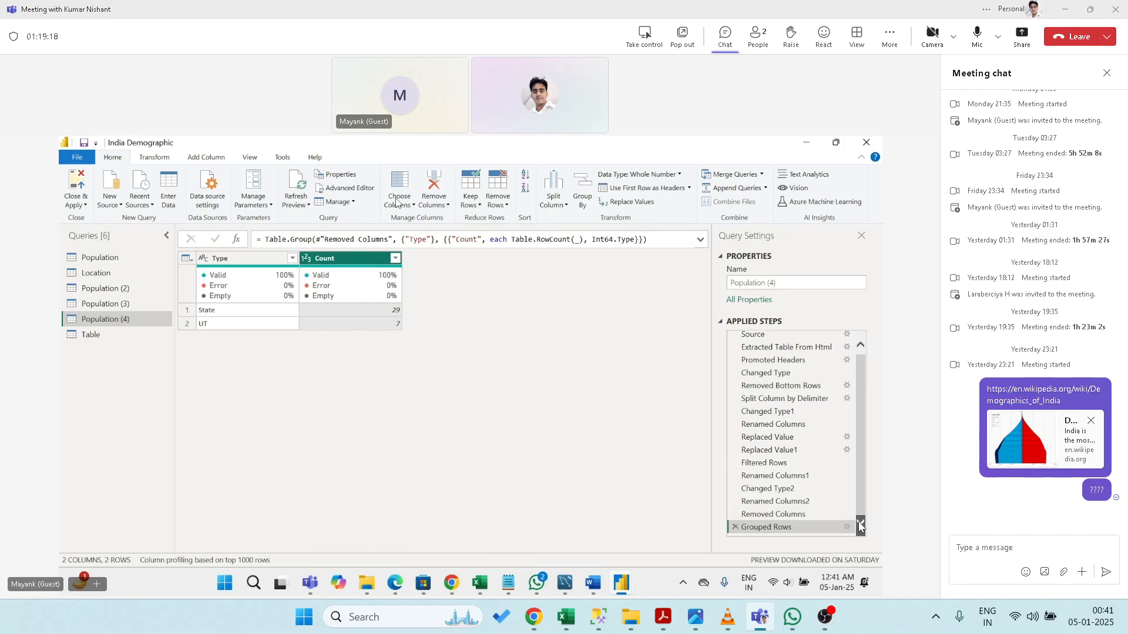
- Replace the Type grouping with a State grouping using Count Rows, each state counting 1
click(735, 528)
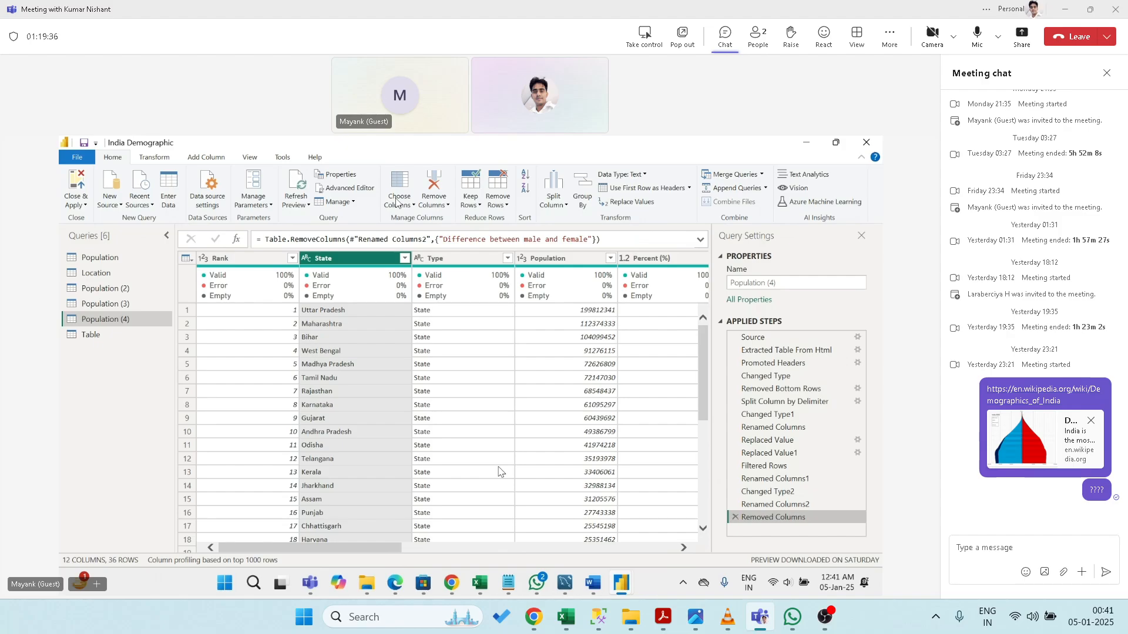
click(582, 197)
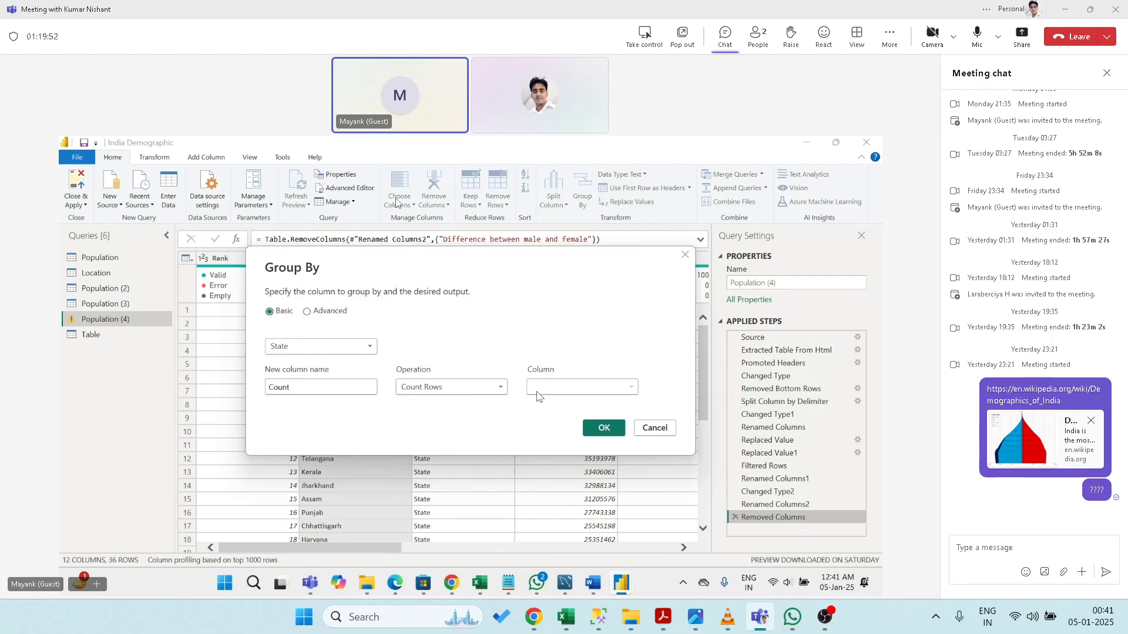
click(593, 428)
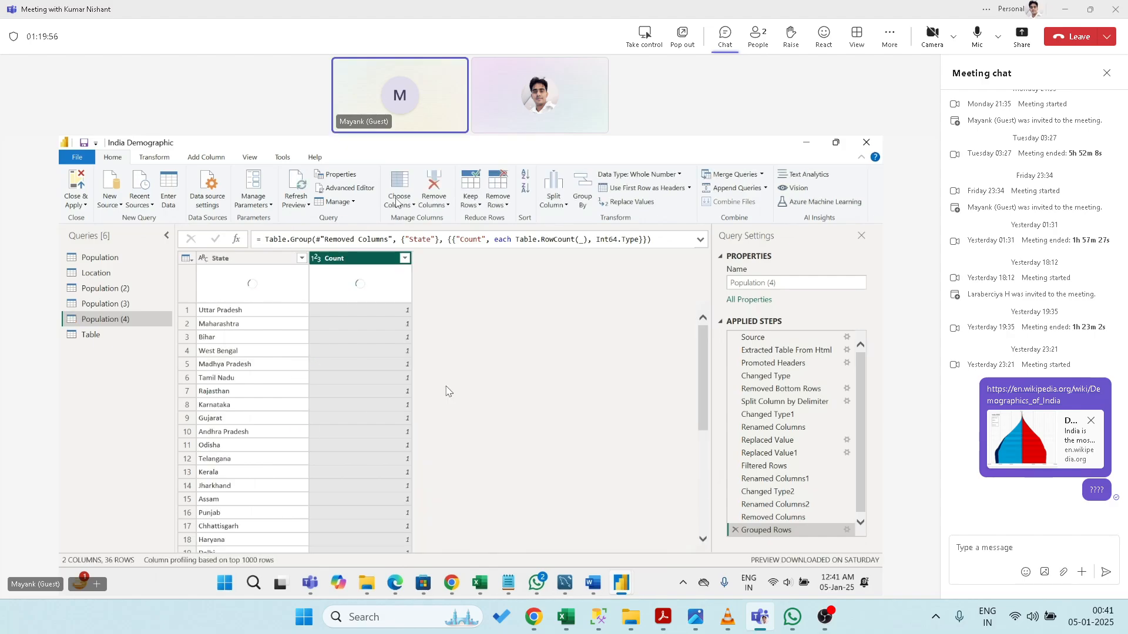
drag(703, 405, 696, 505)
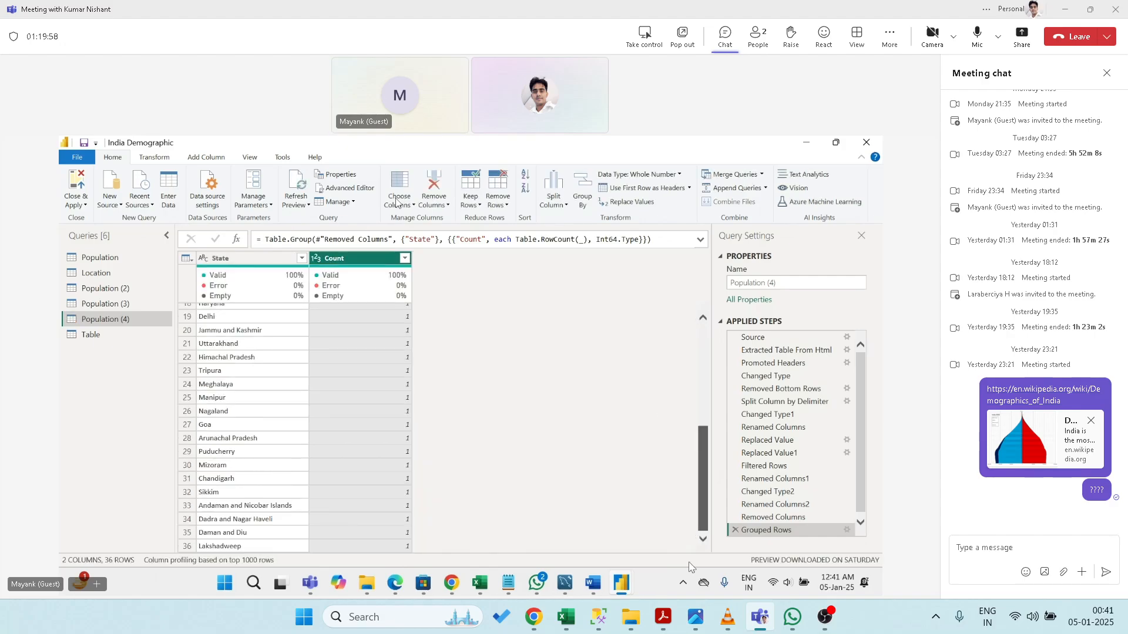
- Remove the State count grouping and regroup by State with Average of Rank
click(734, 531)
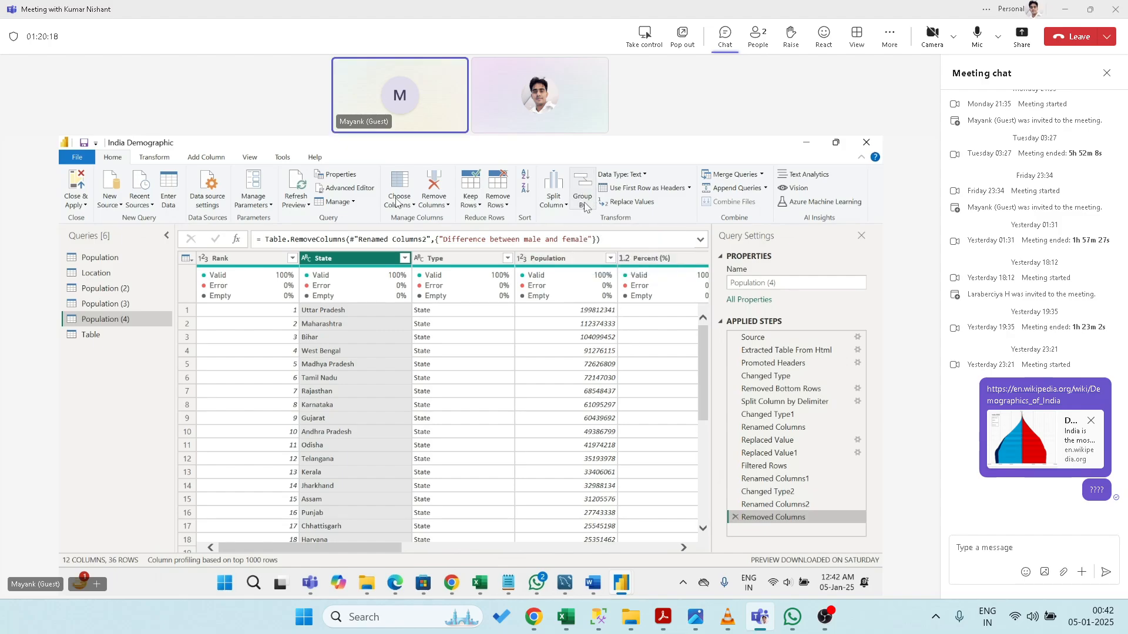
click(561, 205)
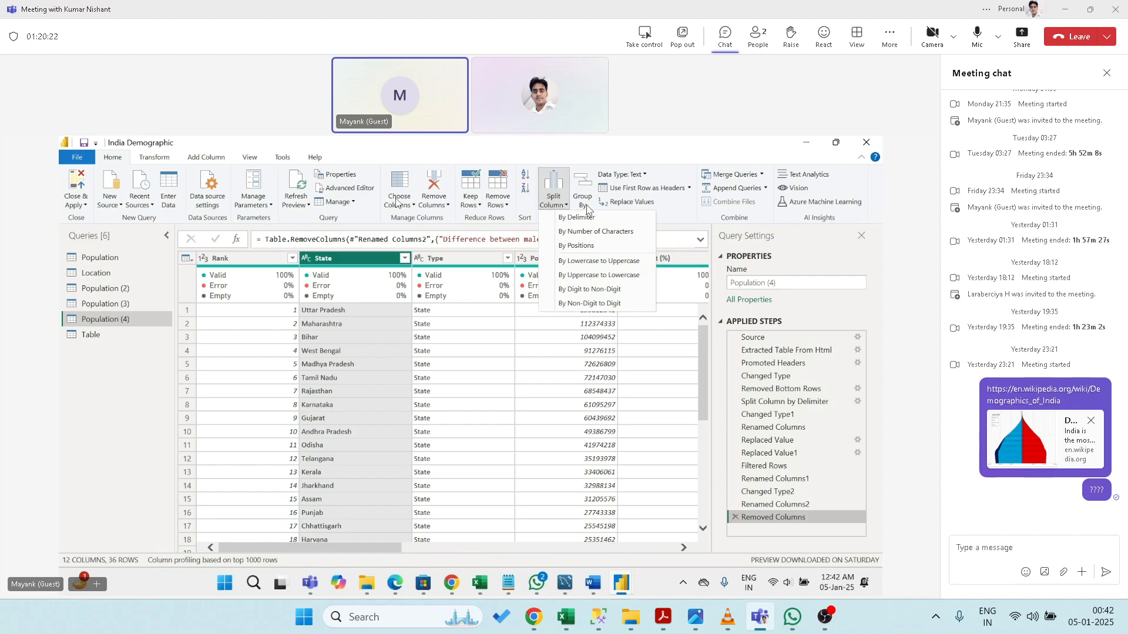
click(583, 187)
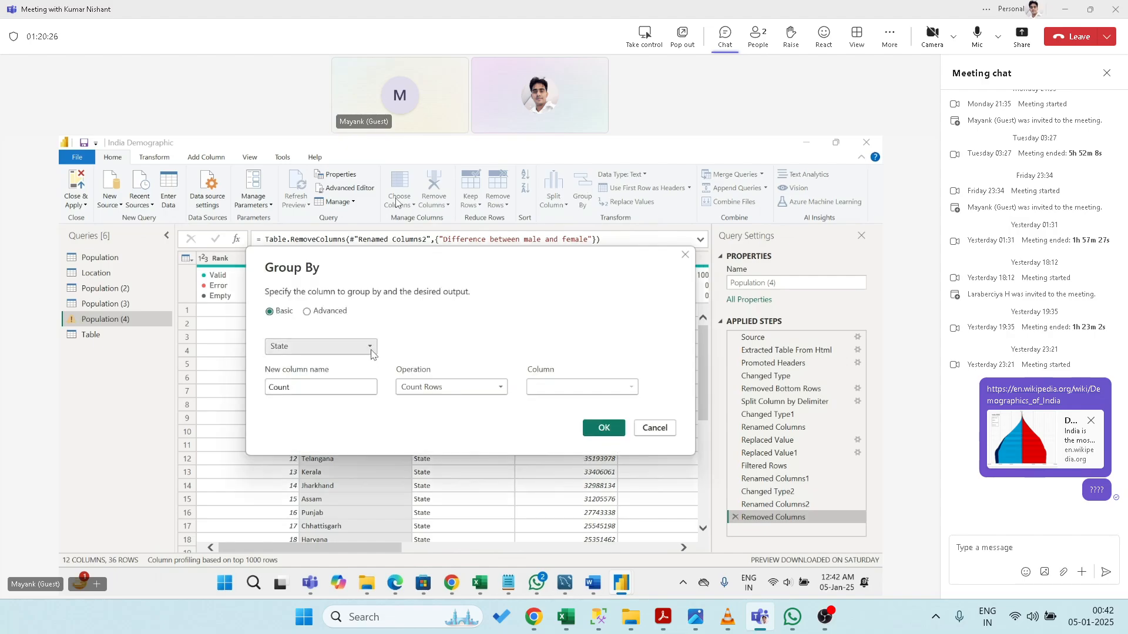
click(371, 350)
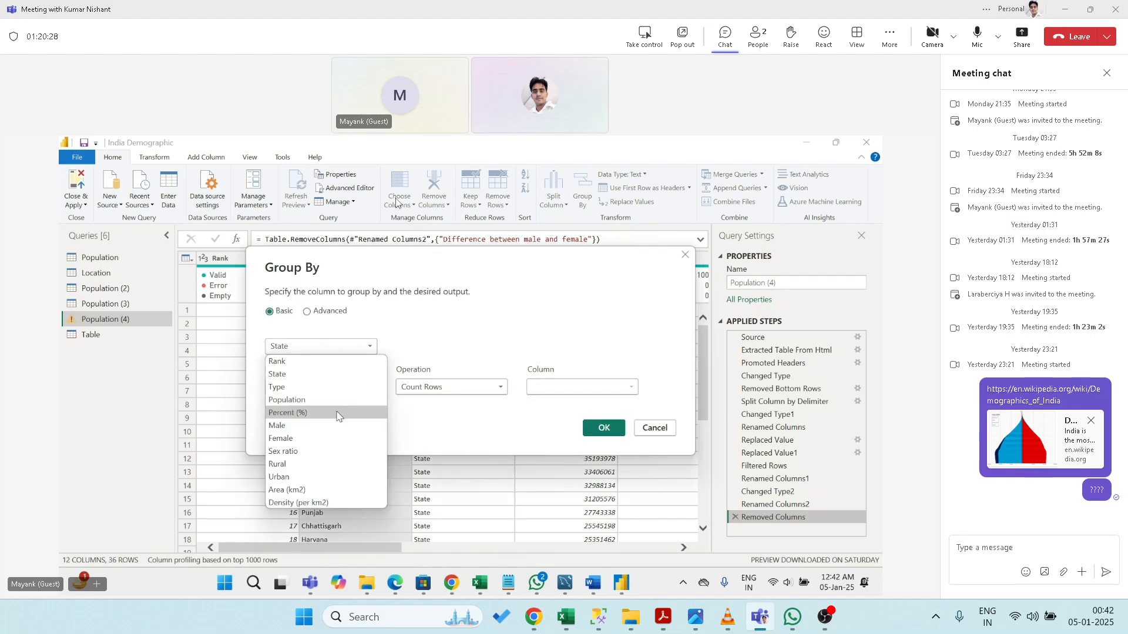
click(417, 342)
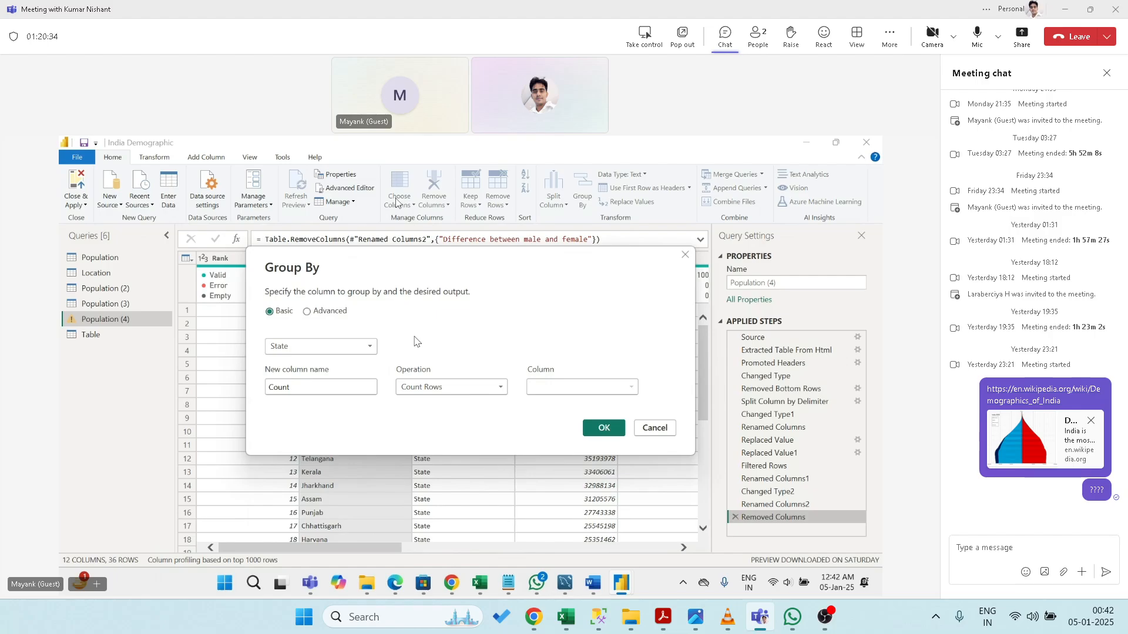
click(447, 391)
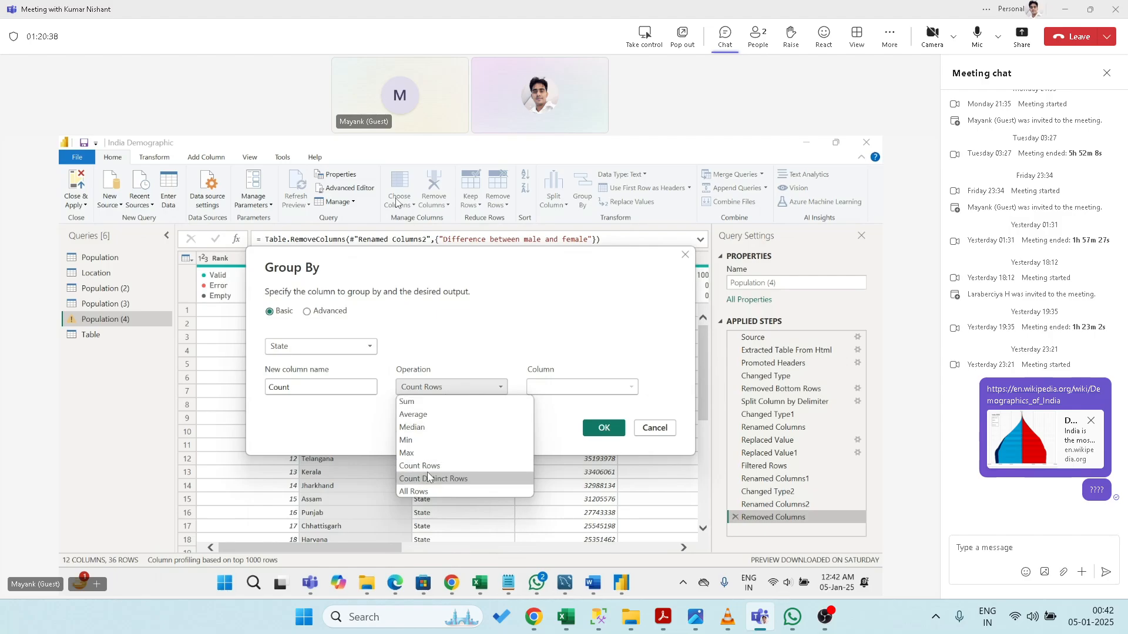
click(428, 416)
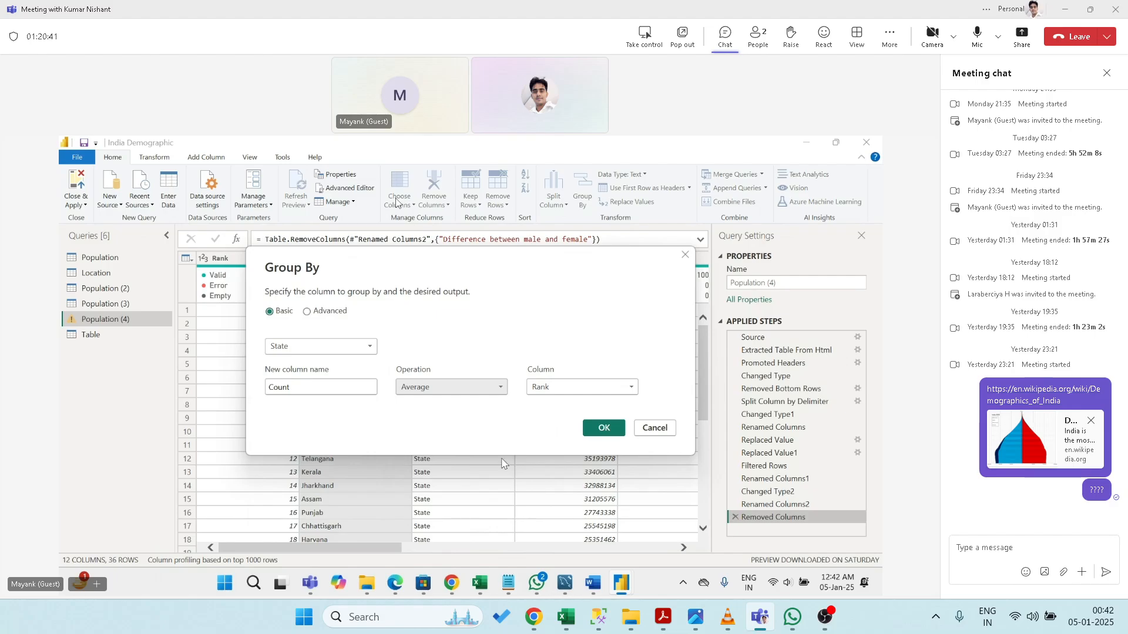
click(598, 433)
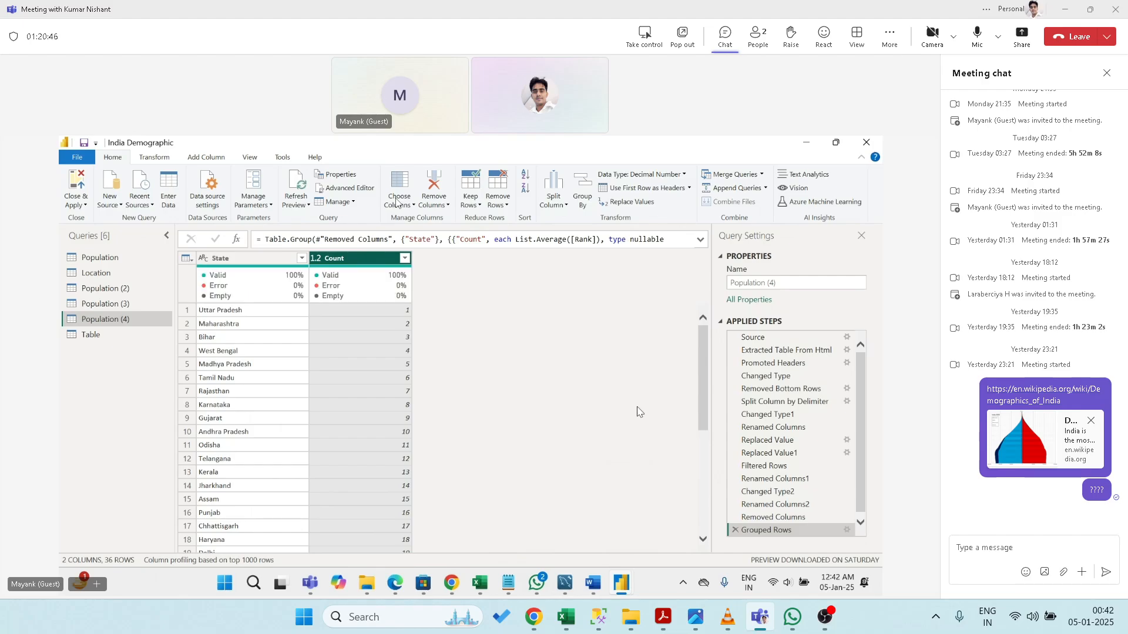
- Delete the average-Rank Grouped Rows step to restore the 12-column, 36-row table
drag(702, 386, 680, 523)
scroll(680, 524, up, 6)
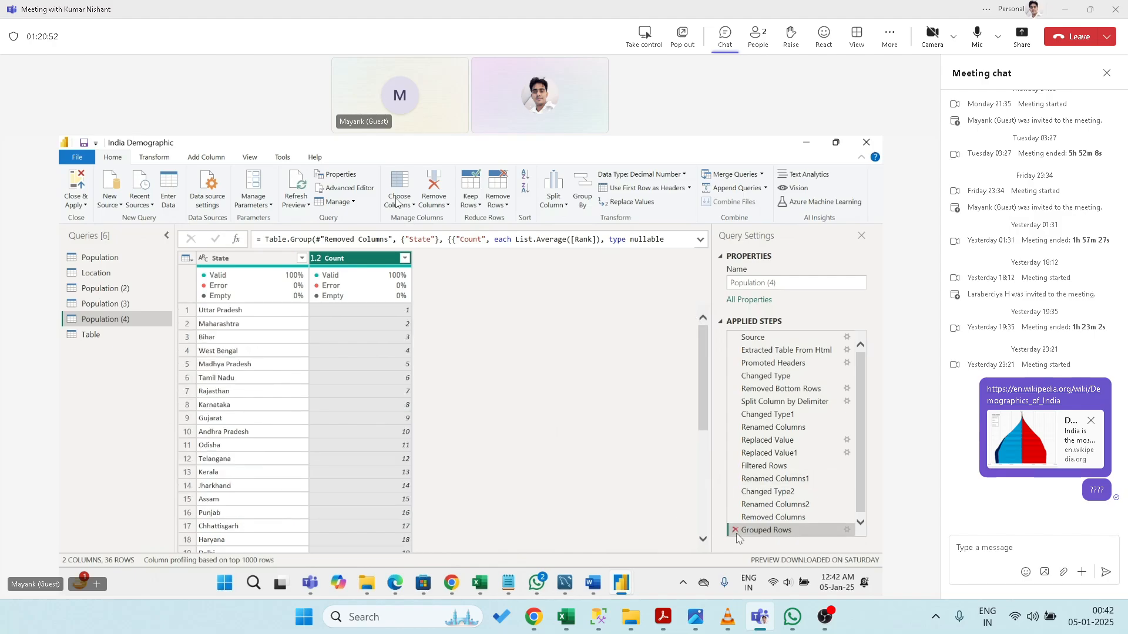
click(735, 530)
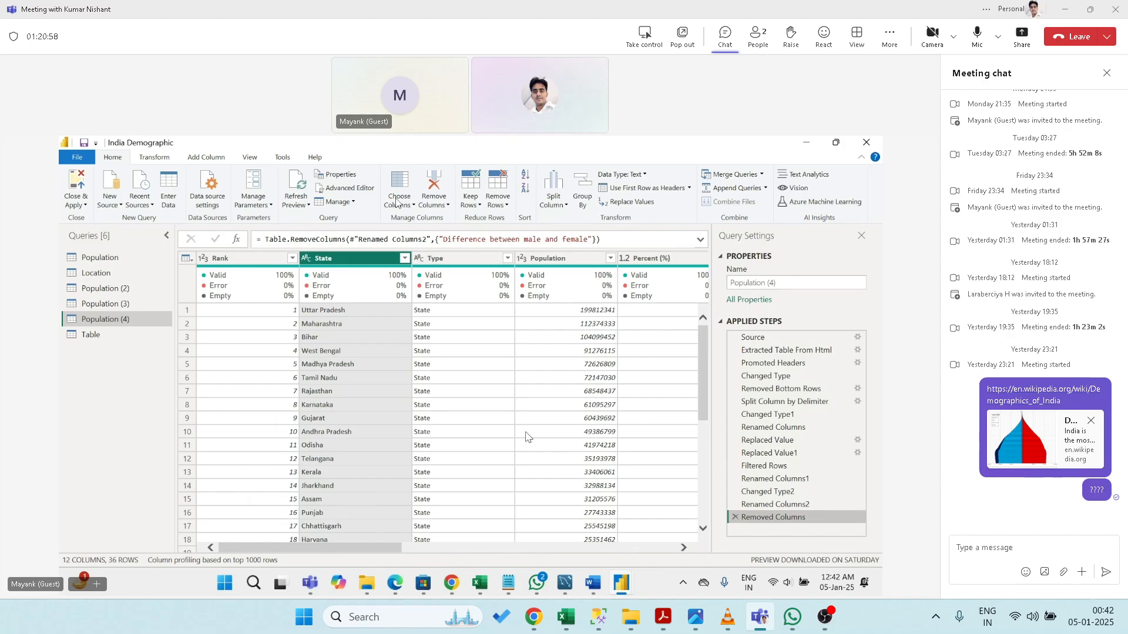
click(583, 196)
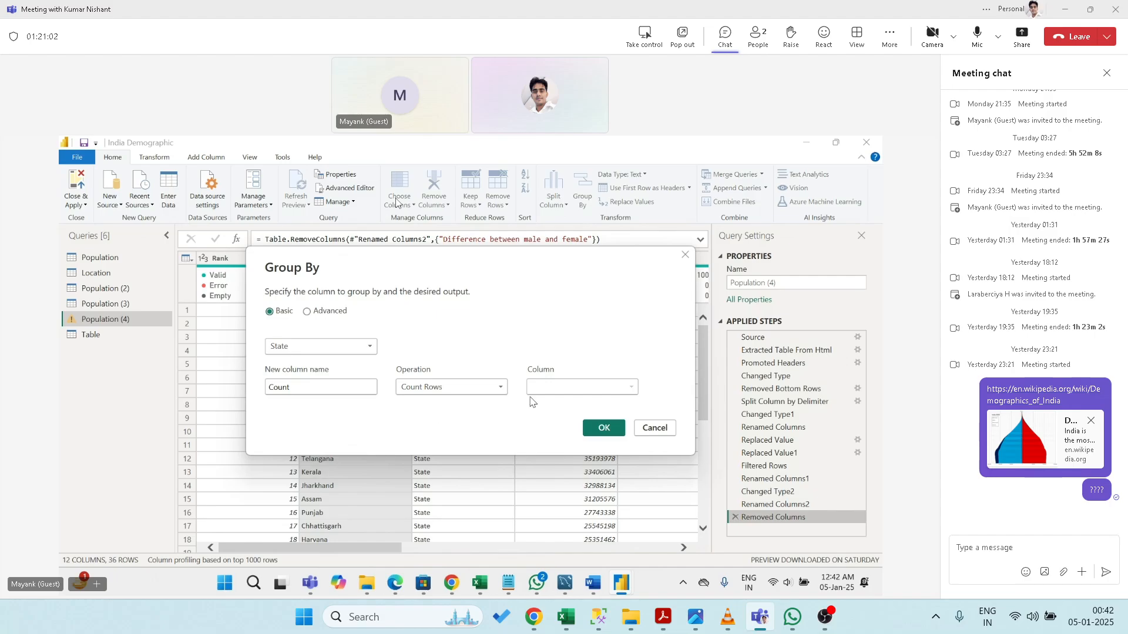
click(462, 390)
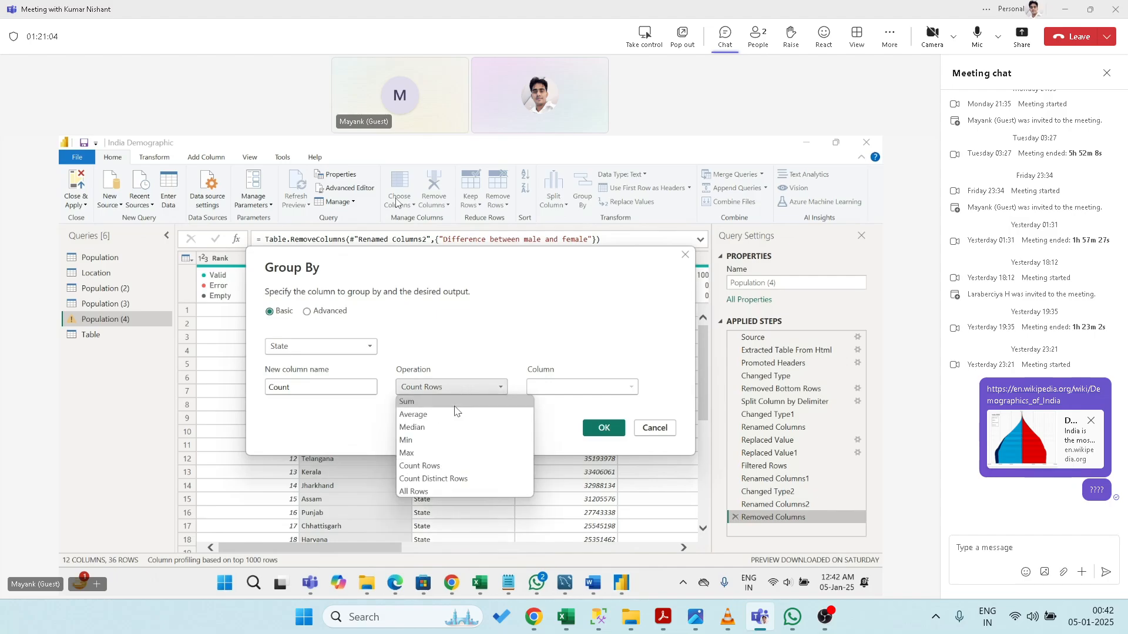
click(454, 404)
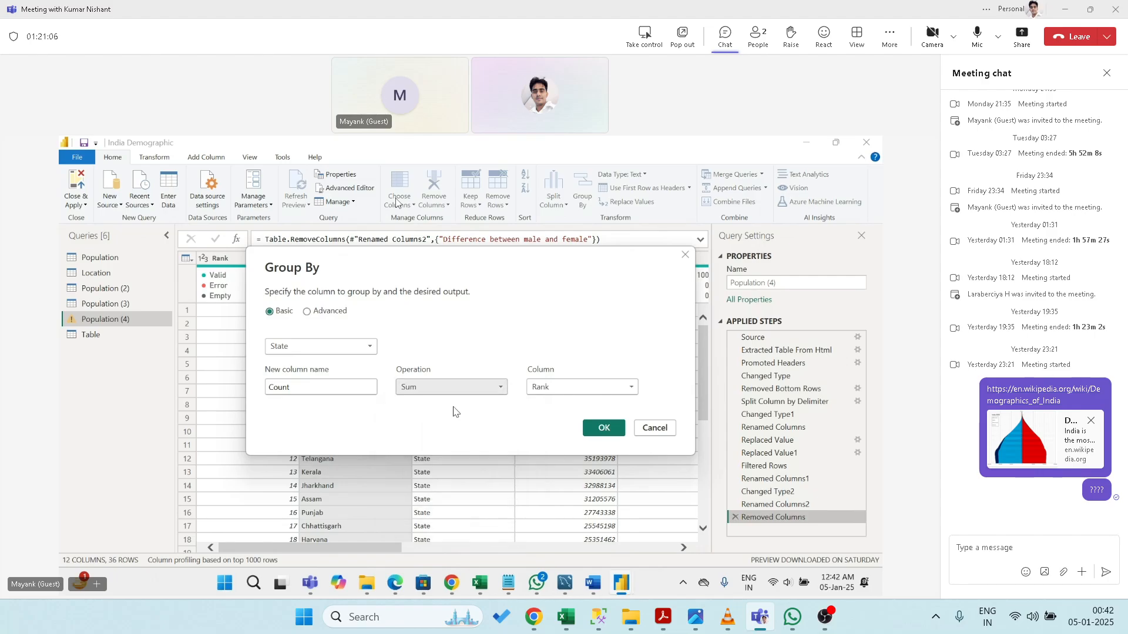
click(597, 429)
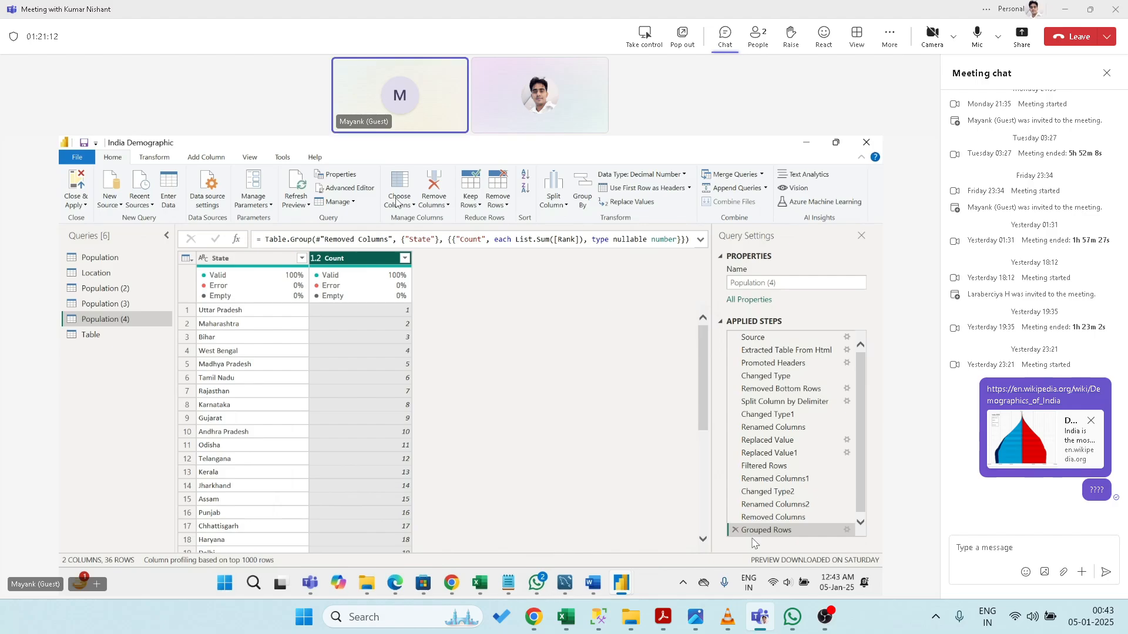
click(735, 530)
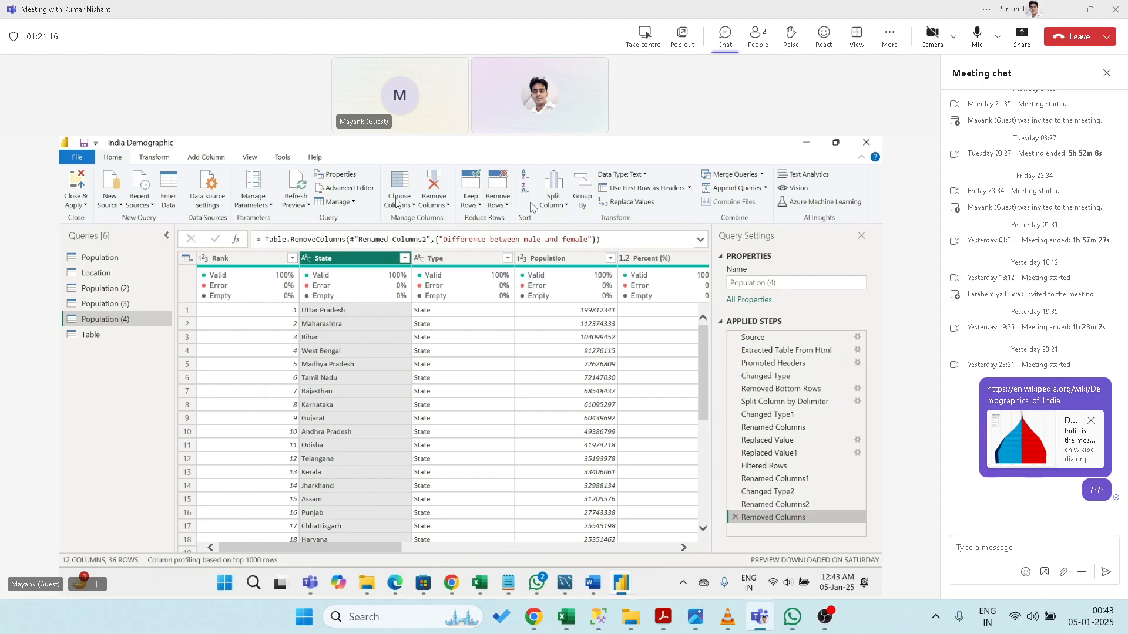
click(582, 192)
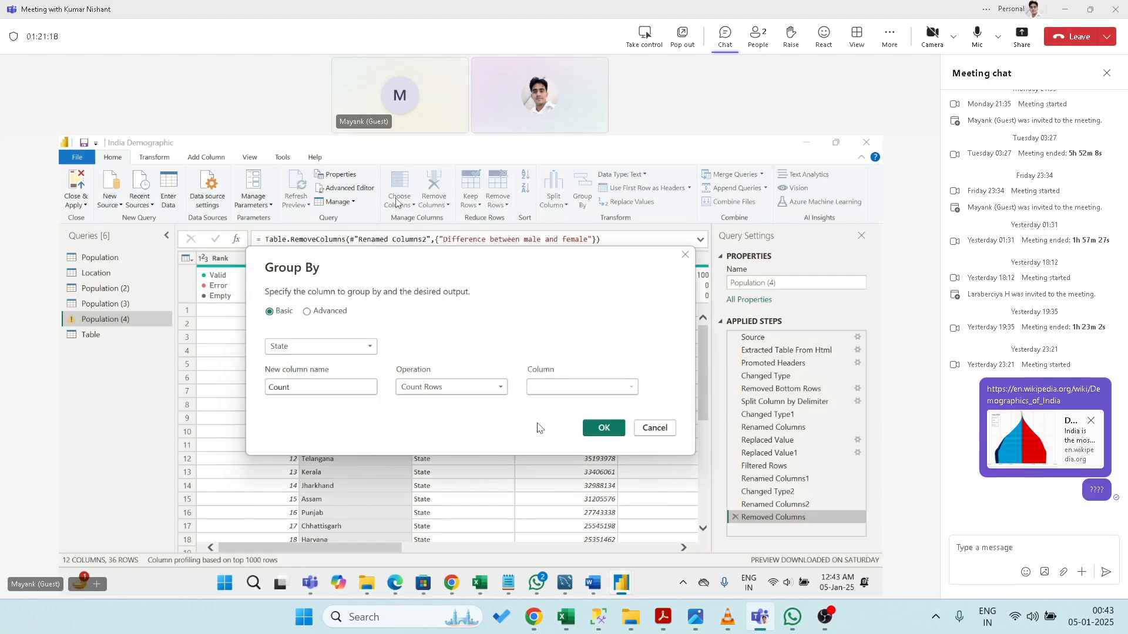
click(491, 388)
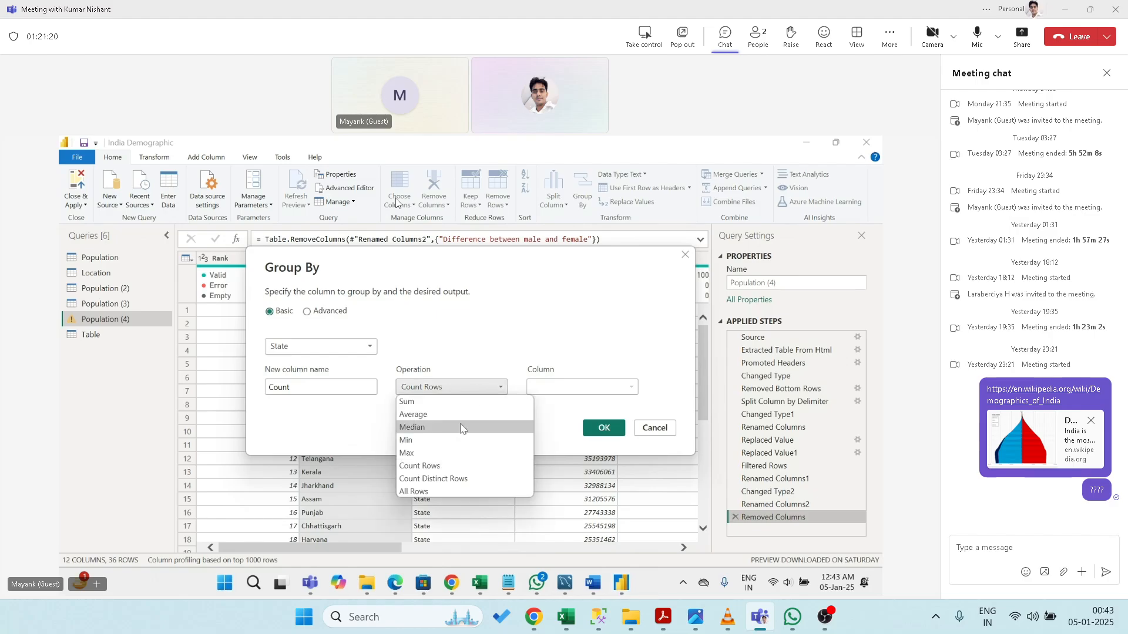
click(459, 439)
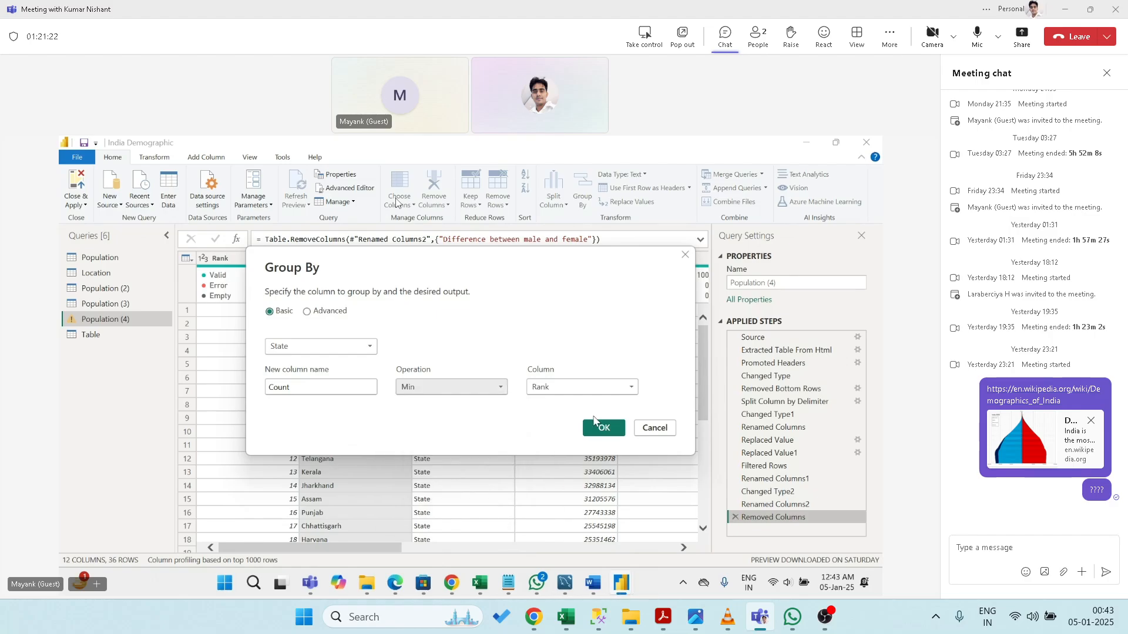
click(596, 423)
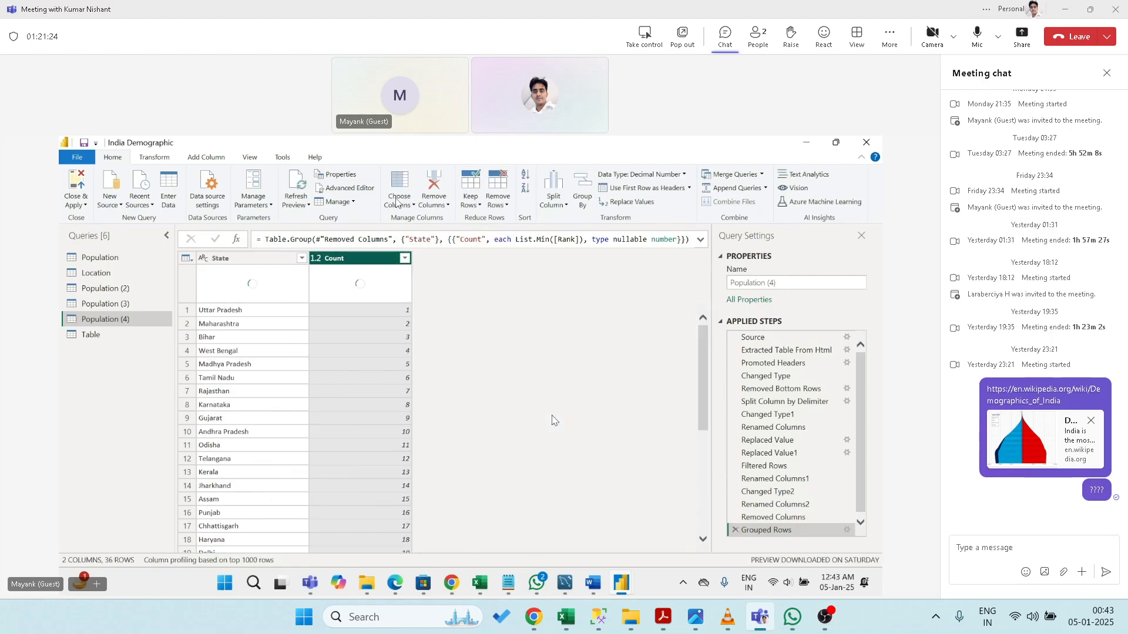
drag(705, 393, 761, 392)
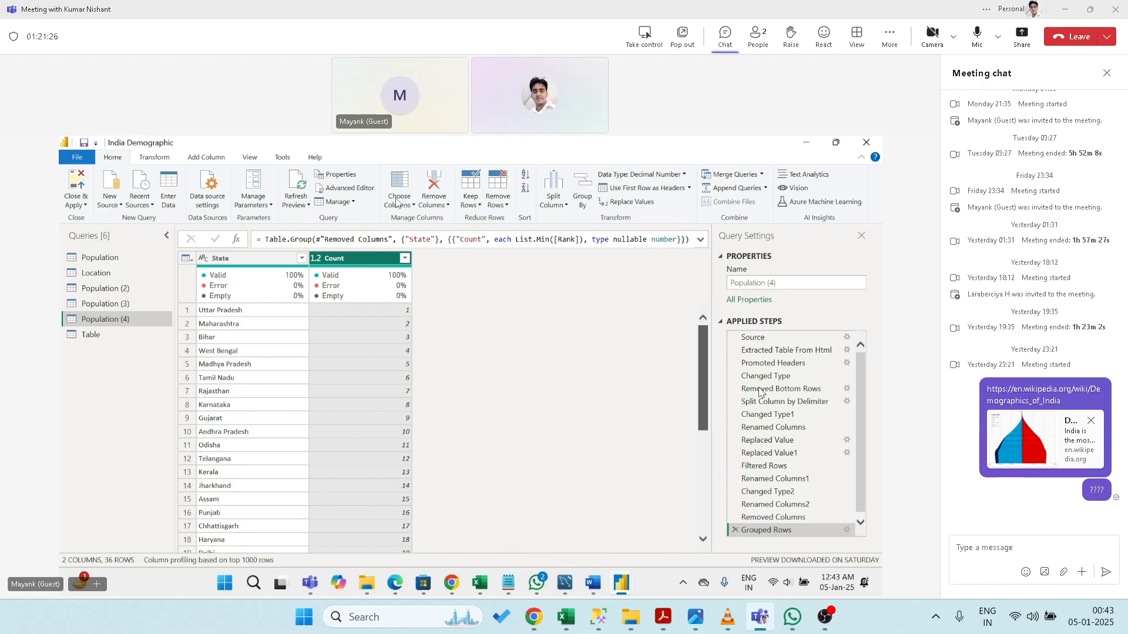
click(734, 529)
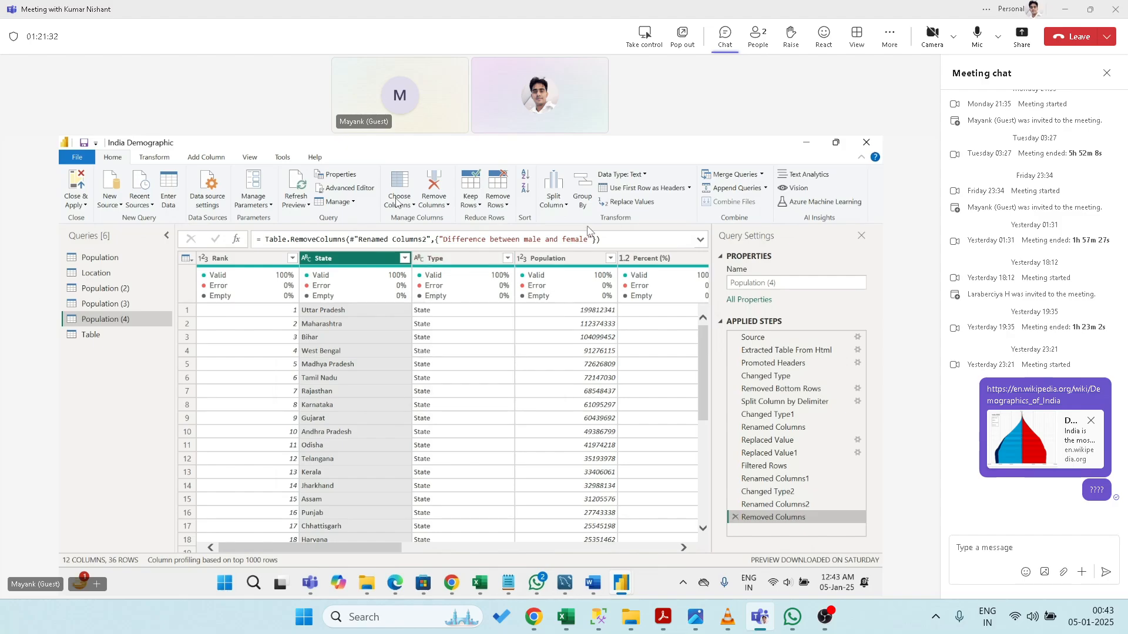
click(496, 261)
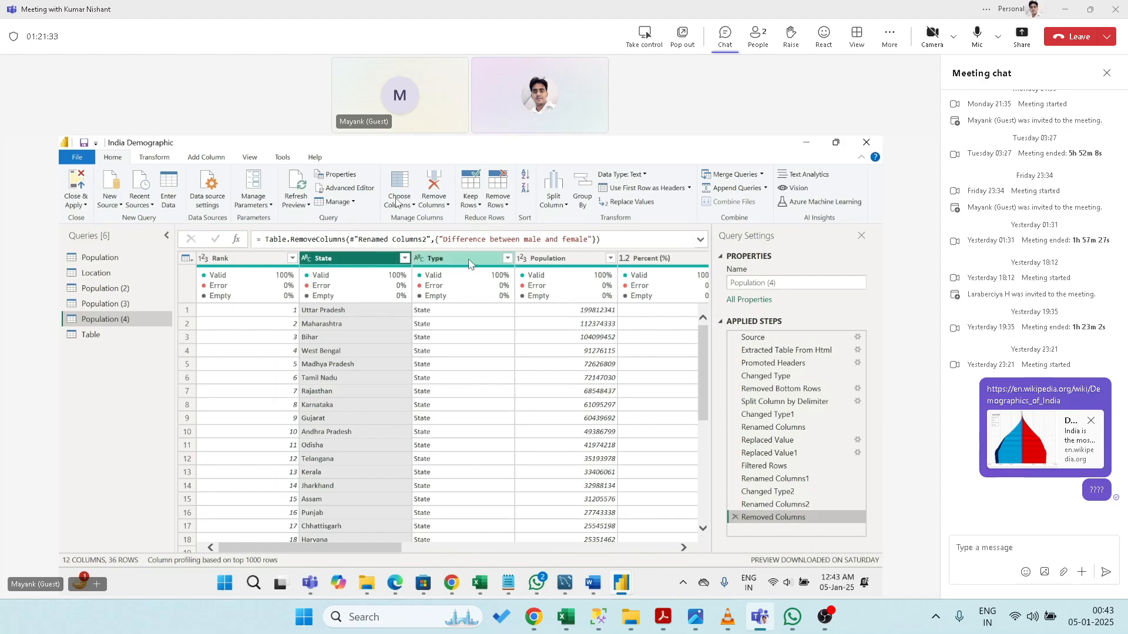
click(586, 206)
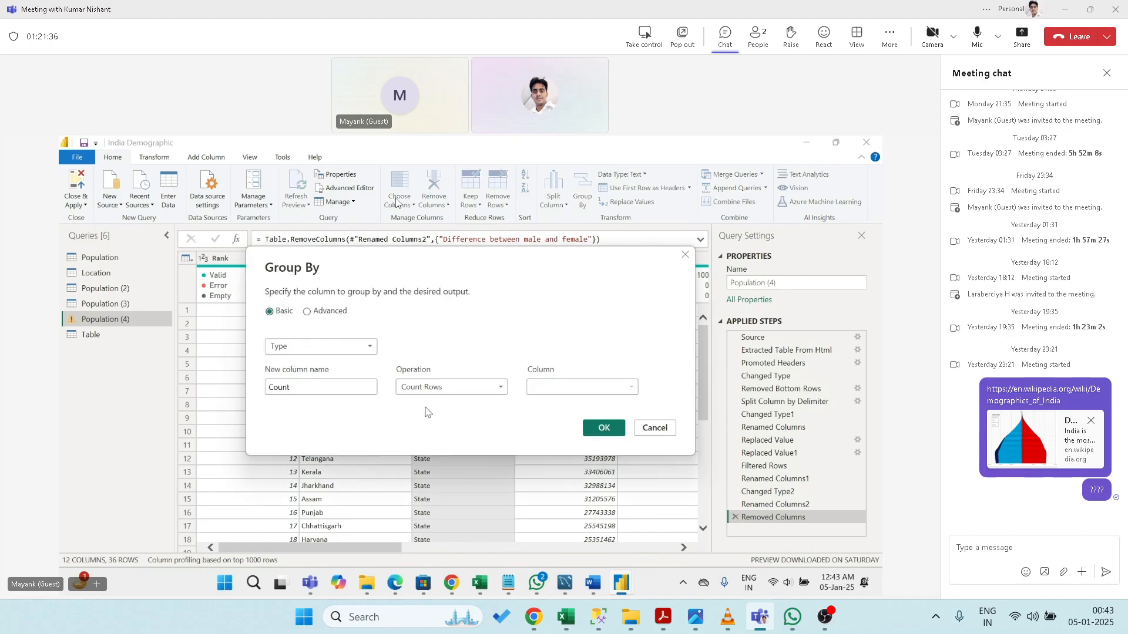
click(439, 388)
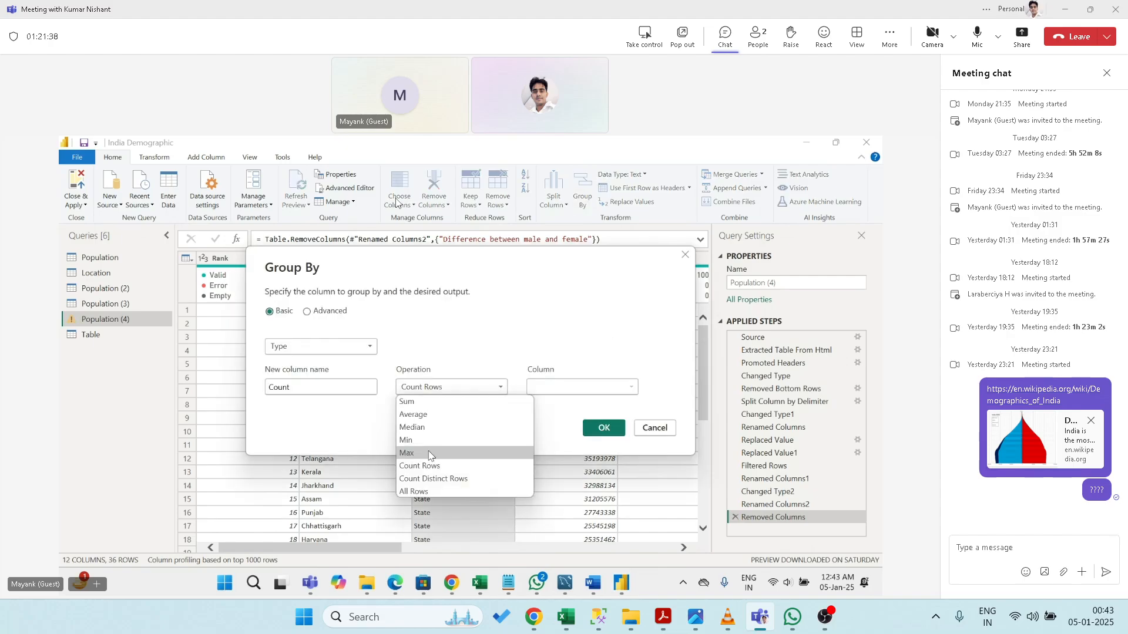
click(432, 451)
click(602, 428)
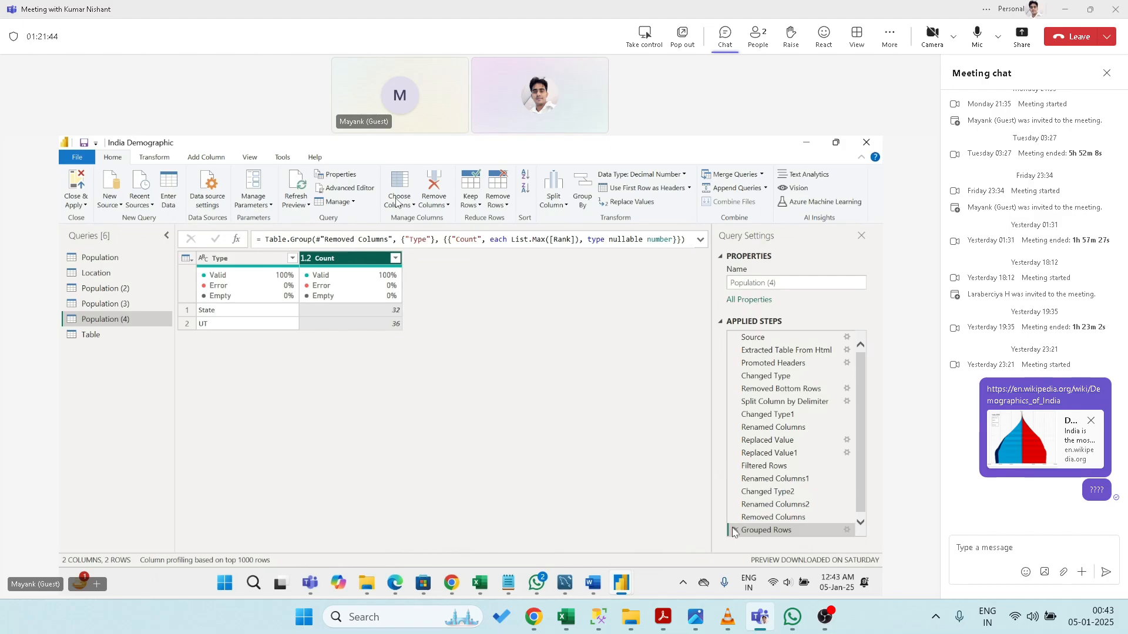
click(735, 530)
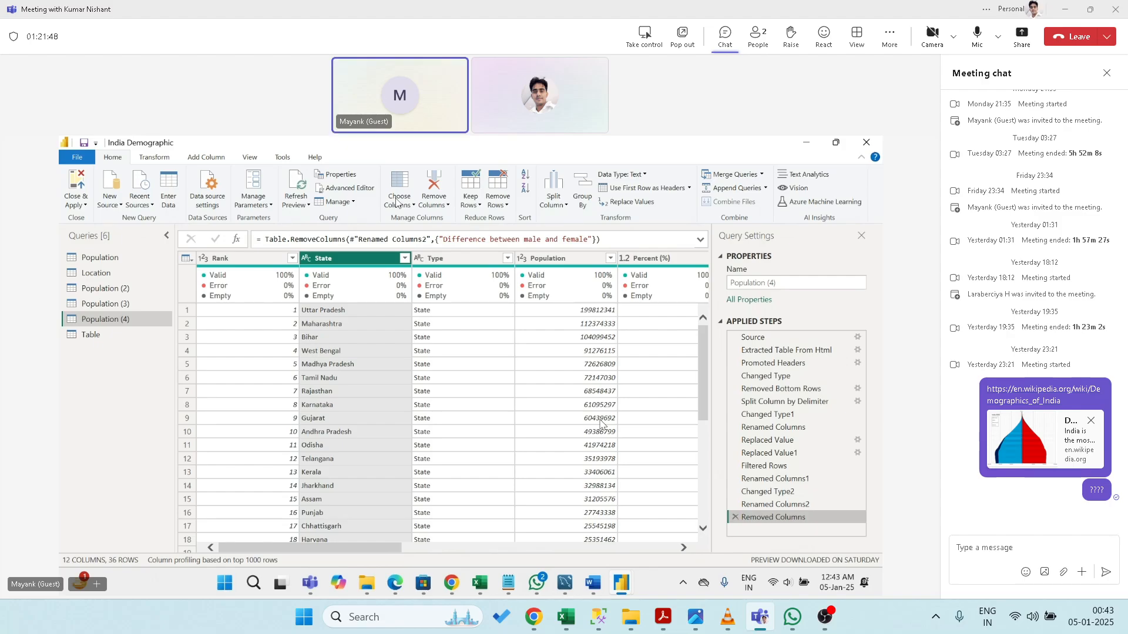
mouse_move(570, 288)
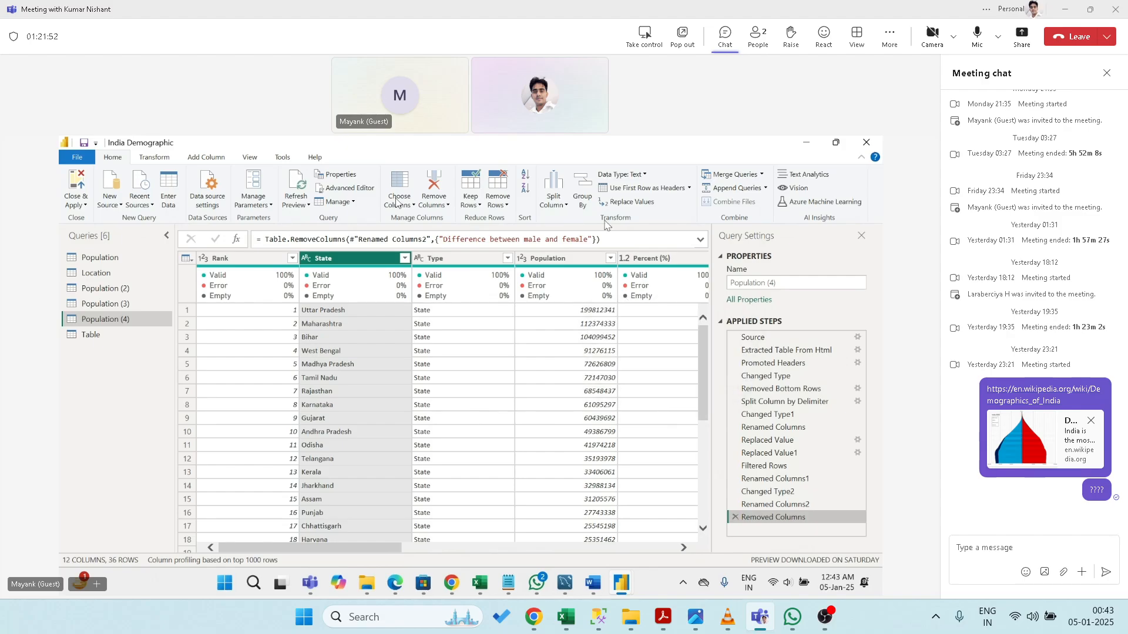
click(582, 200)
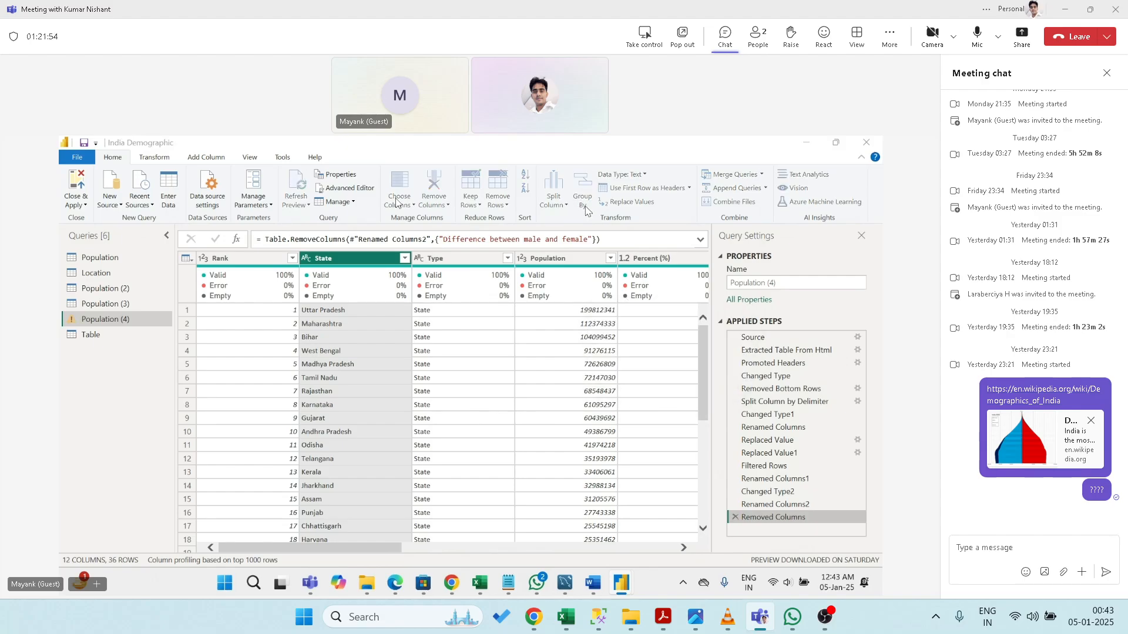
click(477, 389)
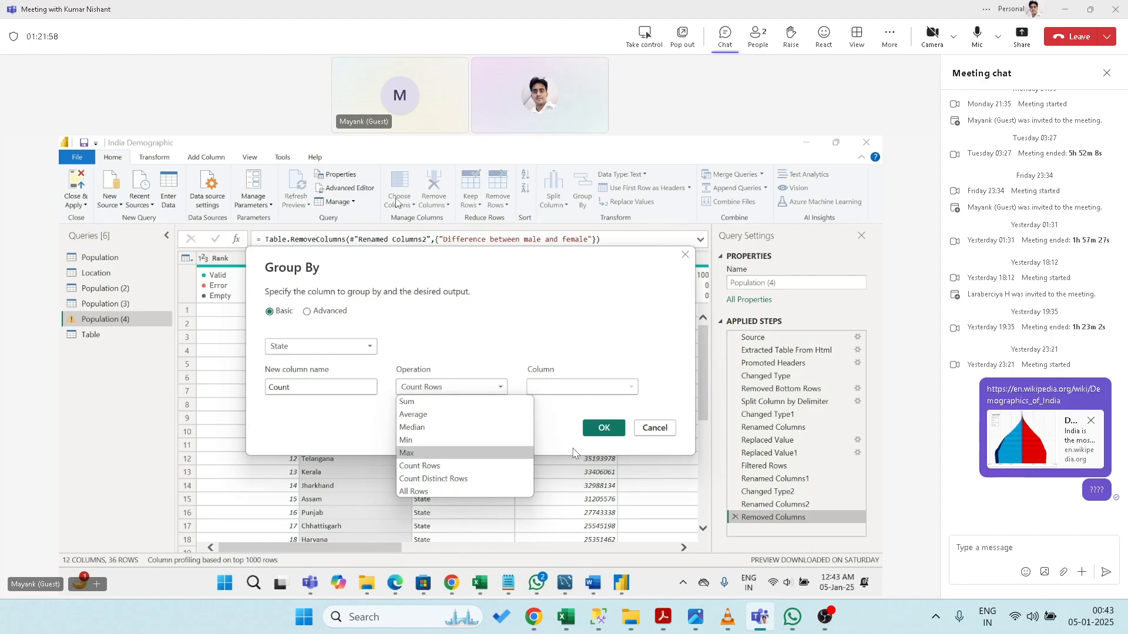
click(651, 434)
click(653, 428)
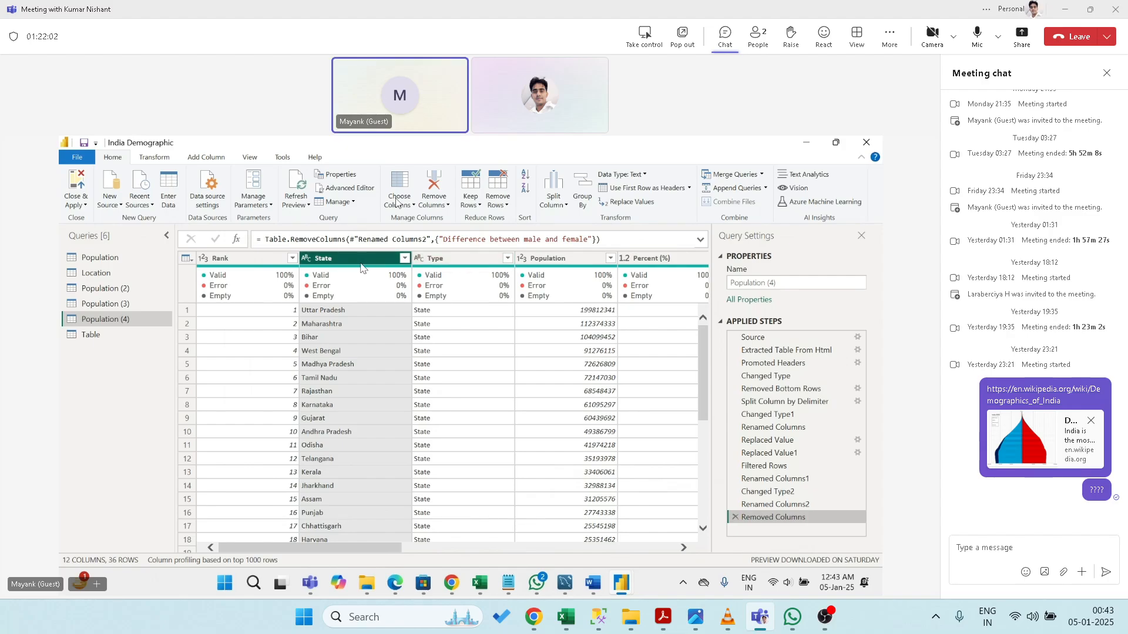
click(464, 265)
click(582, 194)
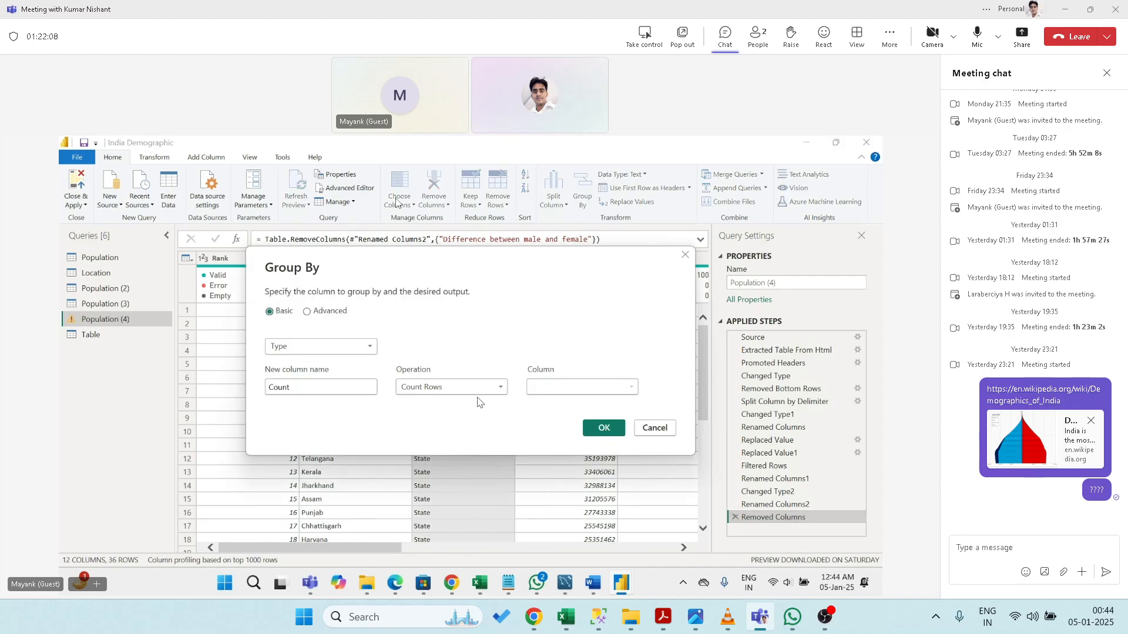
click(479, 388)
click(446, 477)
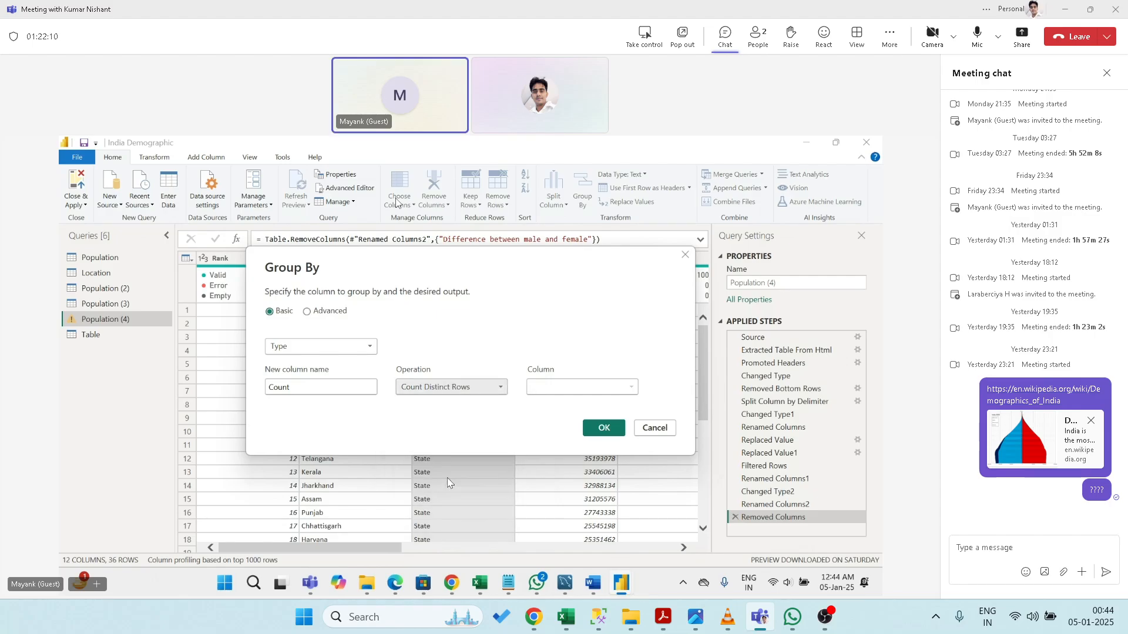
click(604, 427)
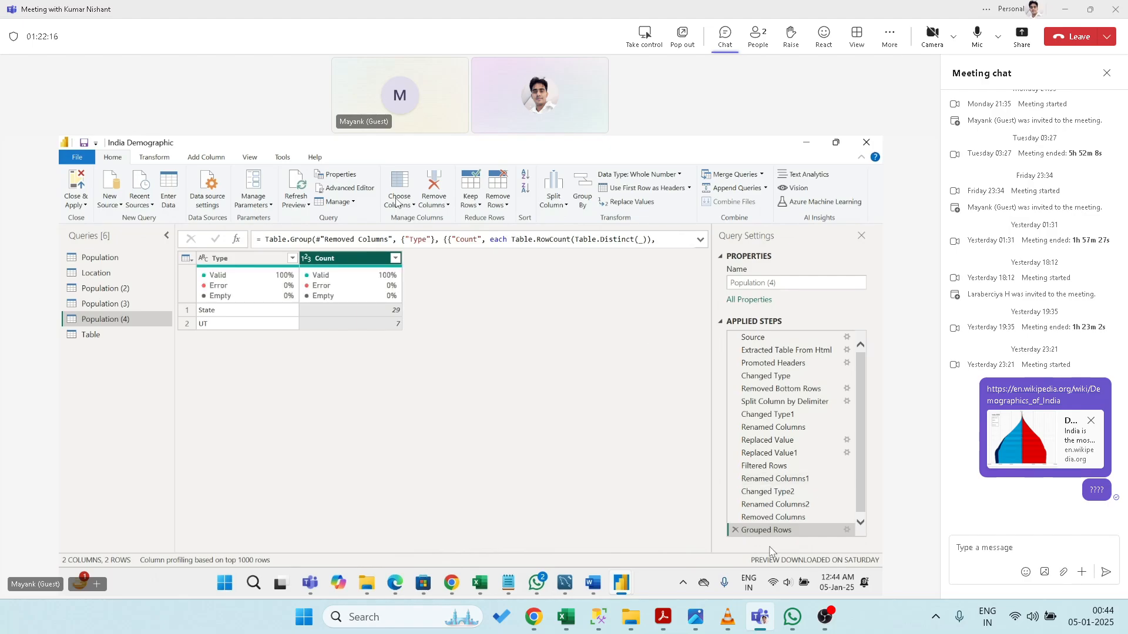
click(736, 531)
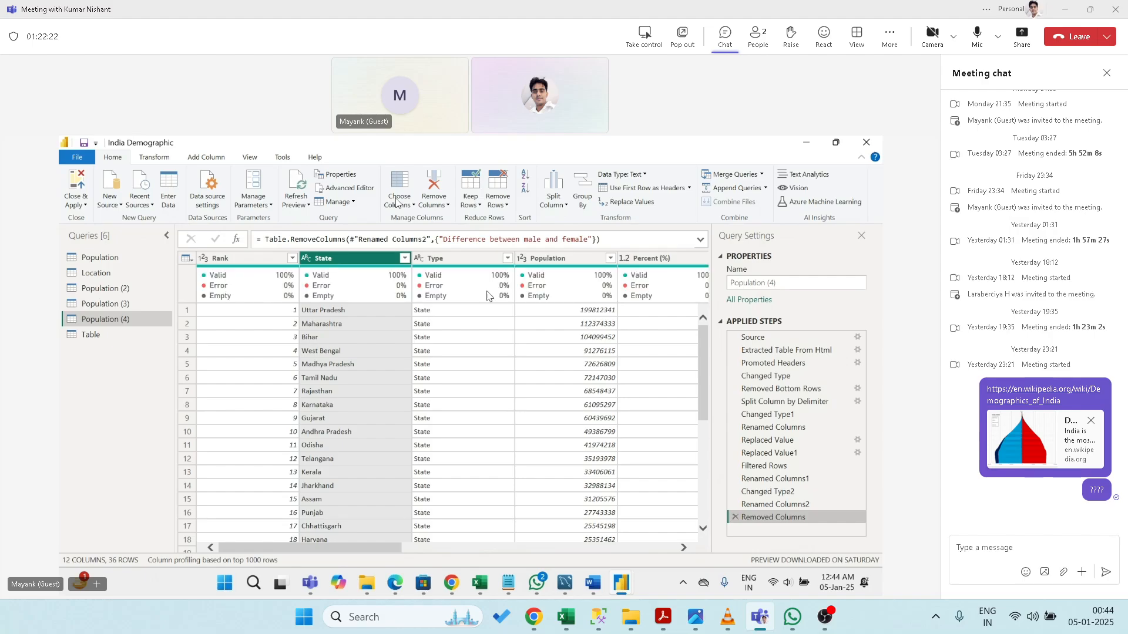
- Group Population (4) by Type using the All Rows operation
click(469, 259)
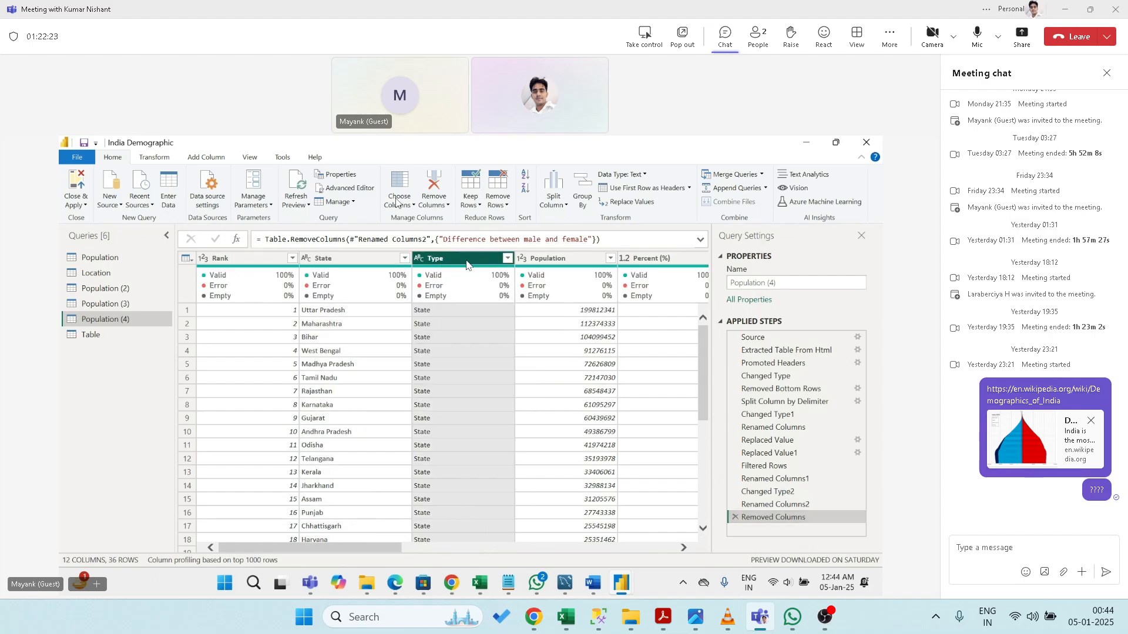
click(582, 194)
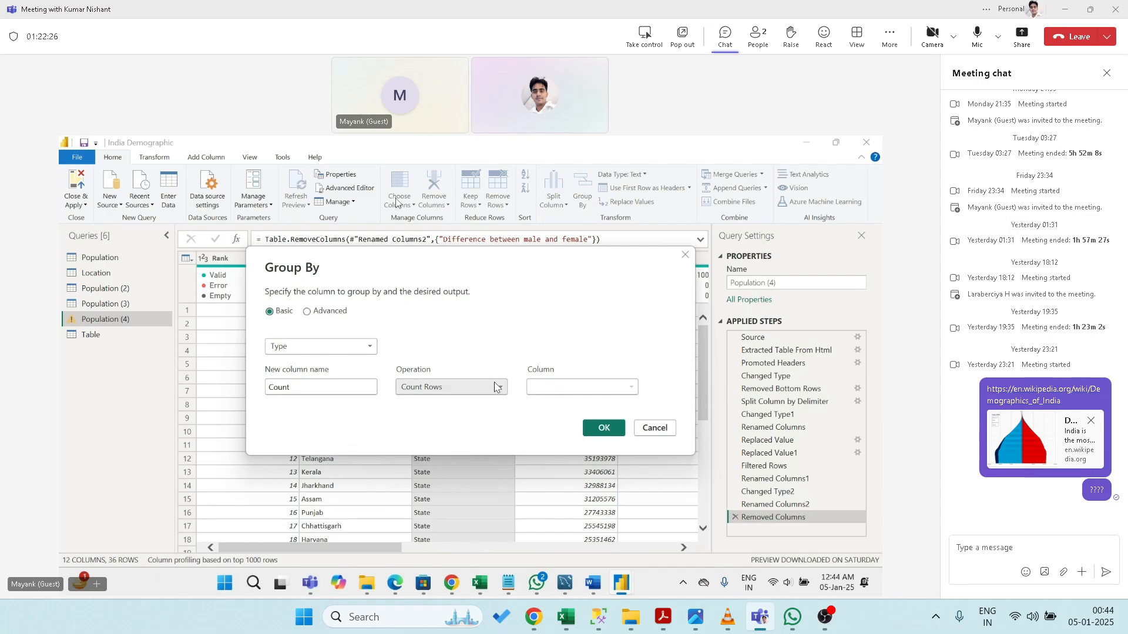
click(487, 387)
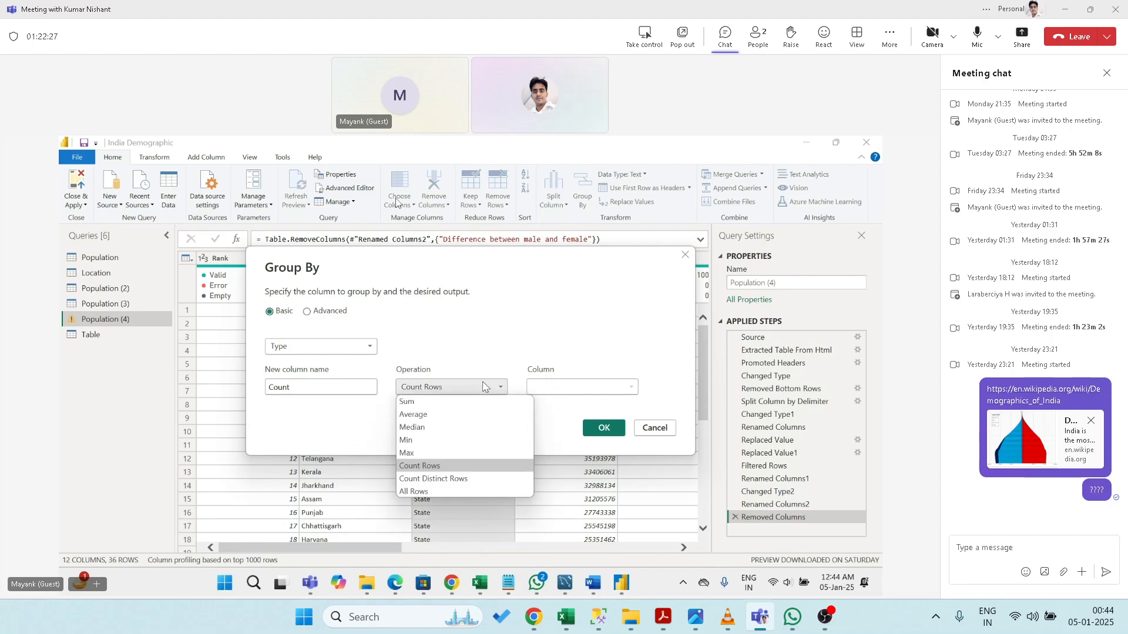
click(446, 490)
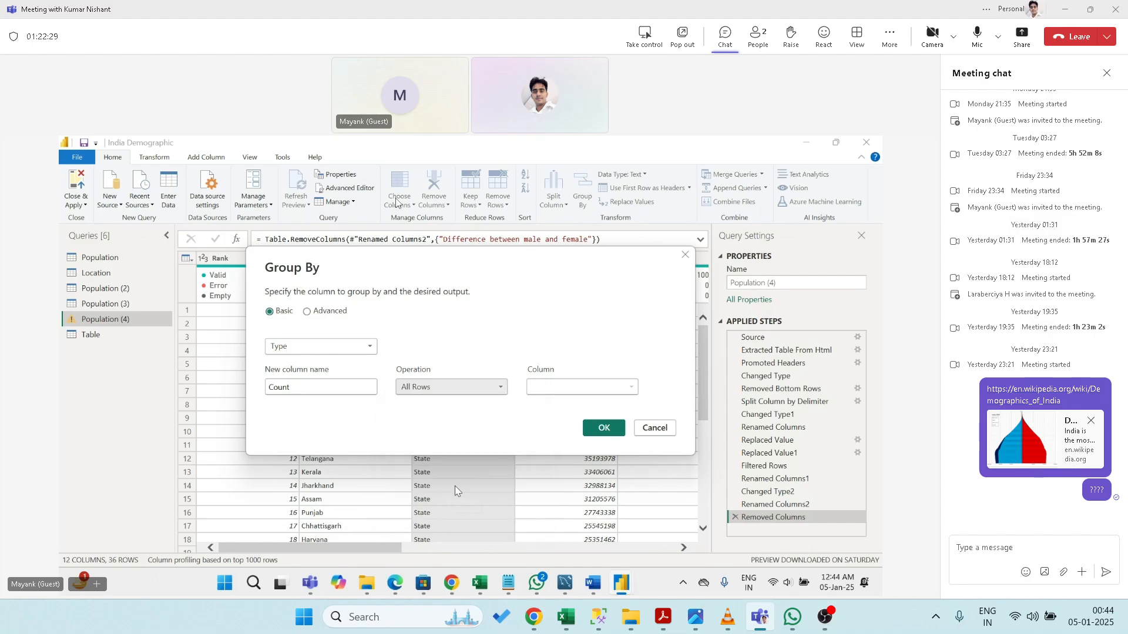
click(593, 434)
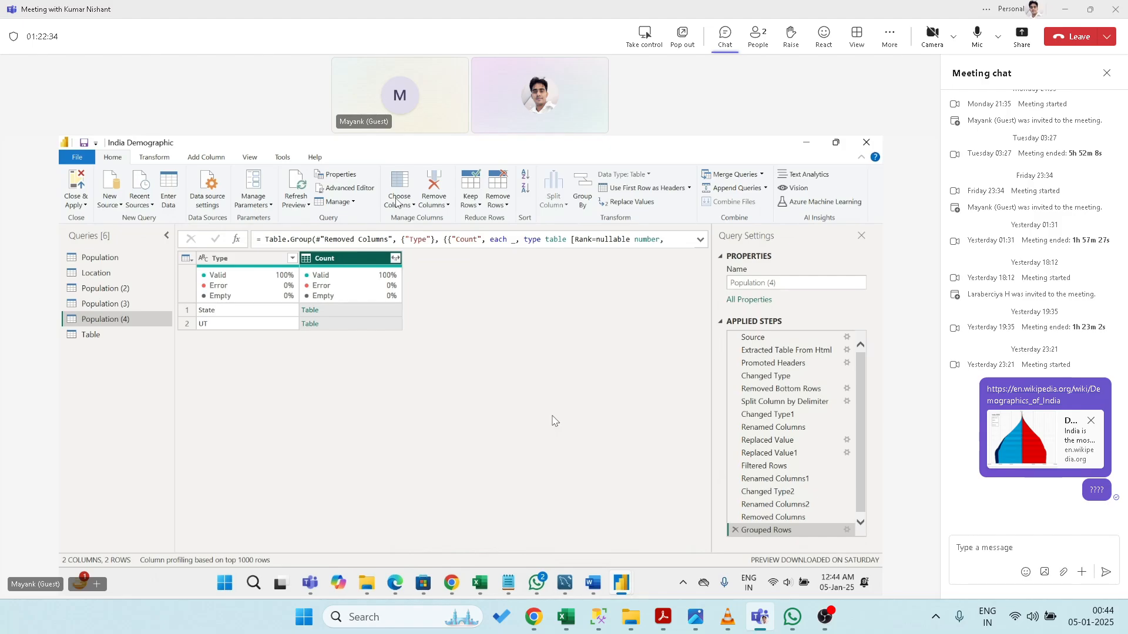
- Redo the Type grouping with All Rows, nesting each group's rows in a Count column
click(735, 530)
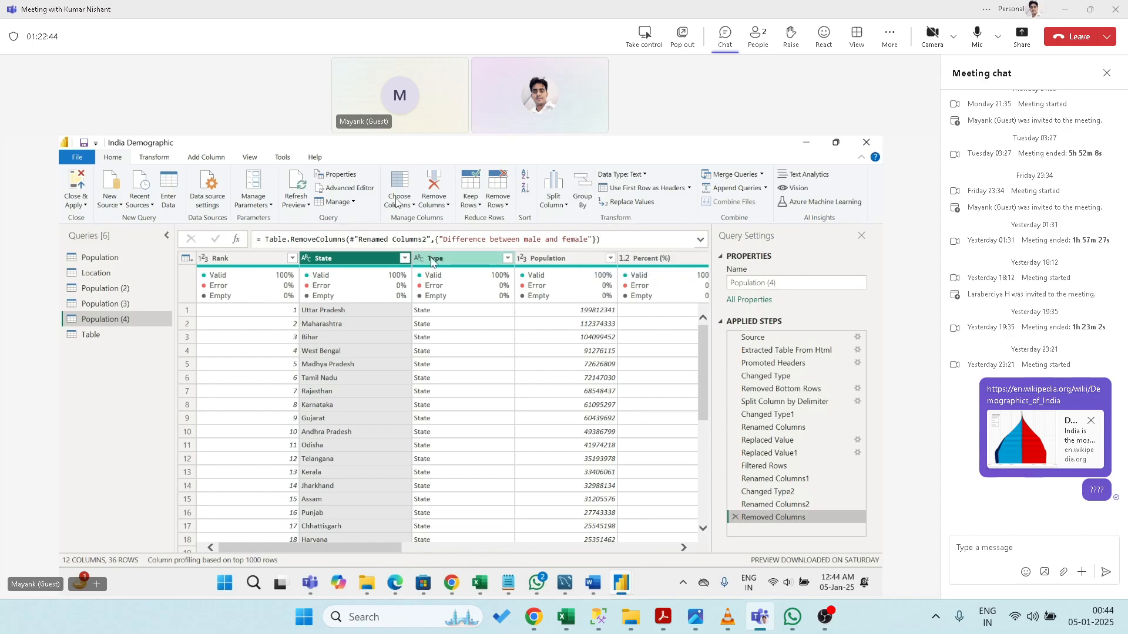
click(431, 261)
click(582, 194)
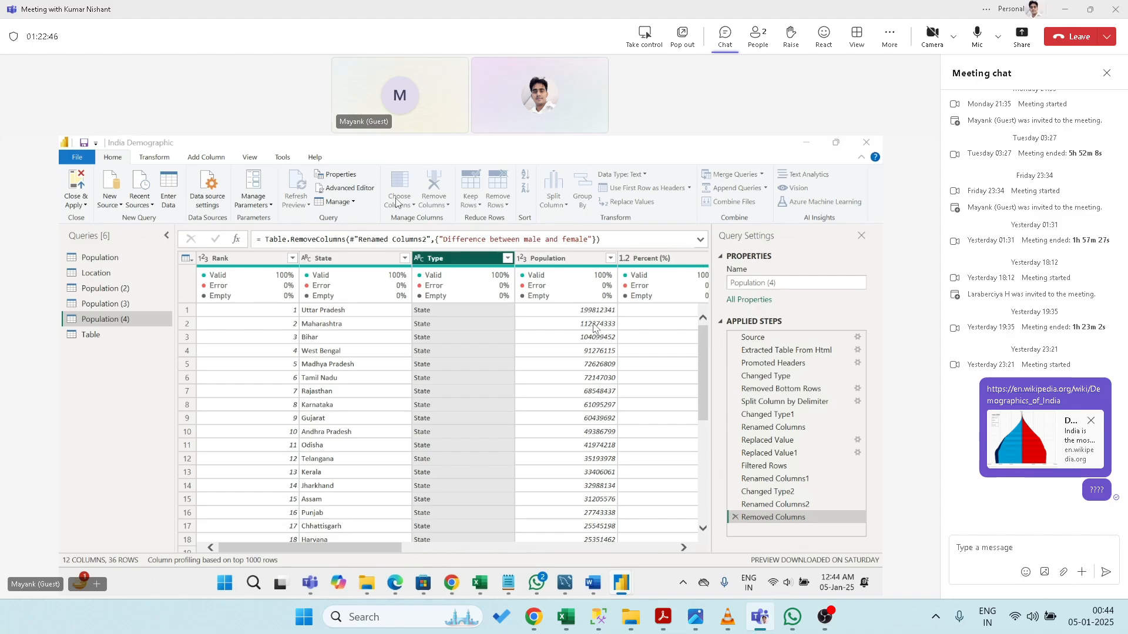
click(476, 398)
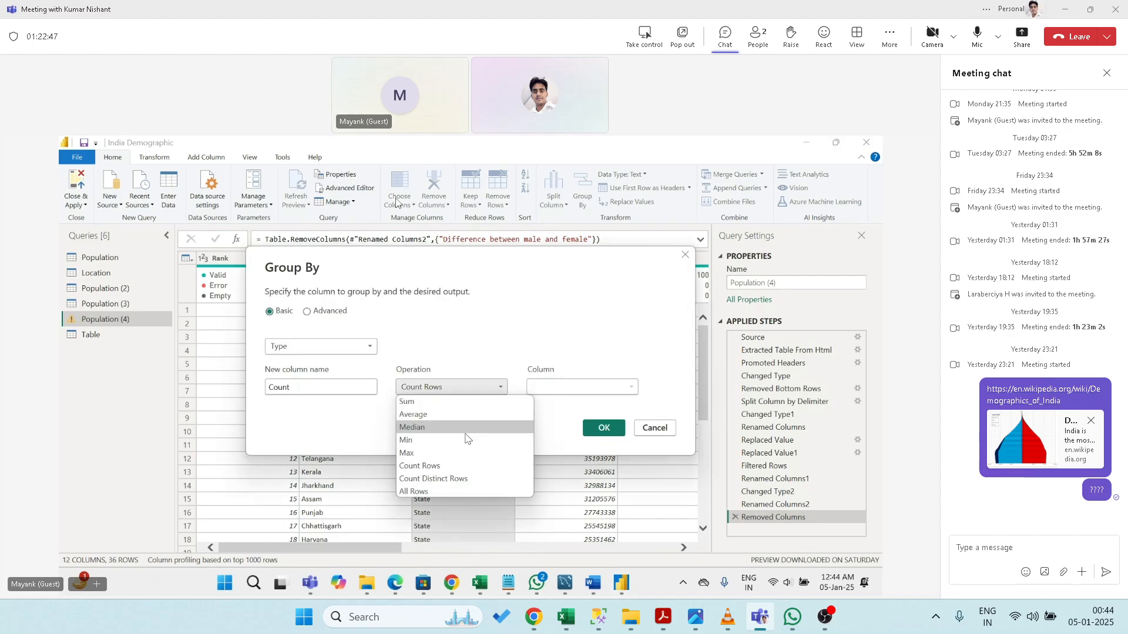
click(454, 481)
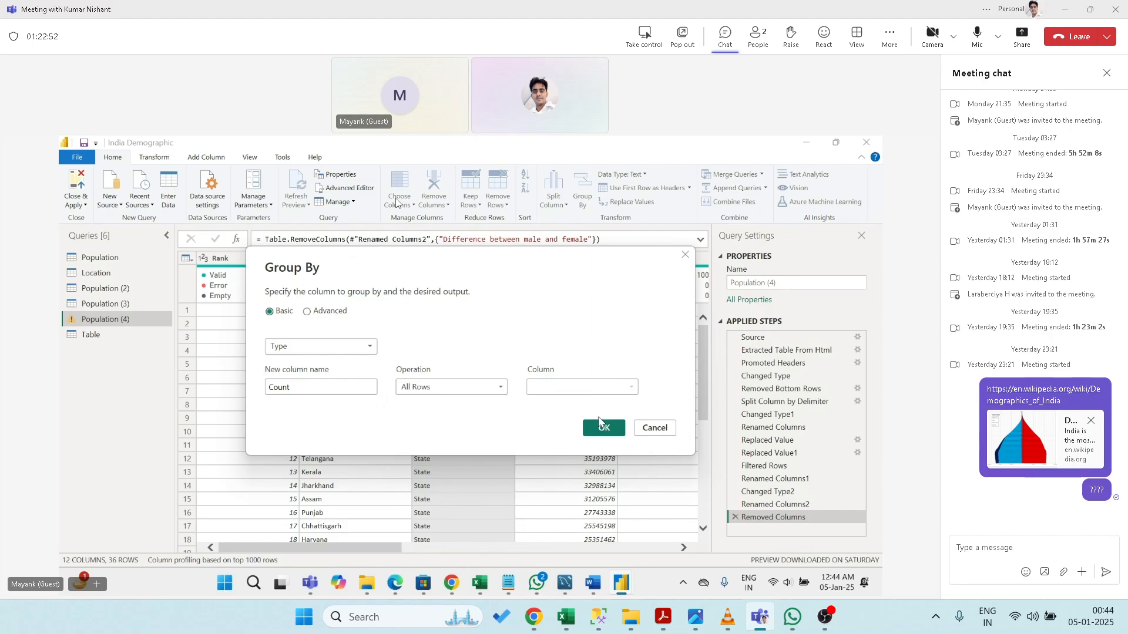
click(600, 423)
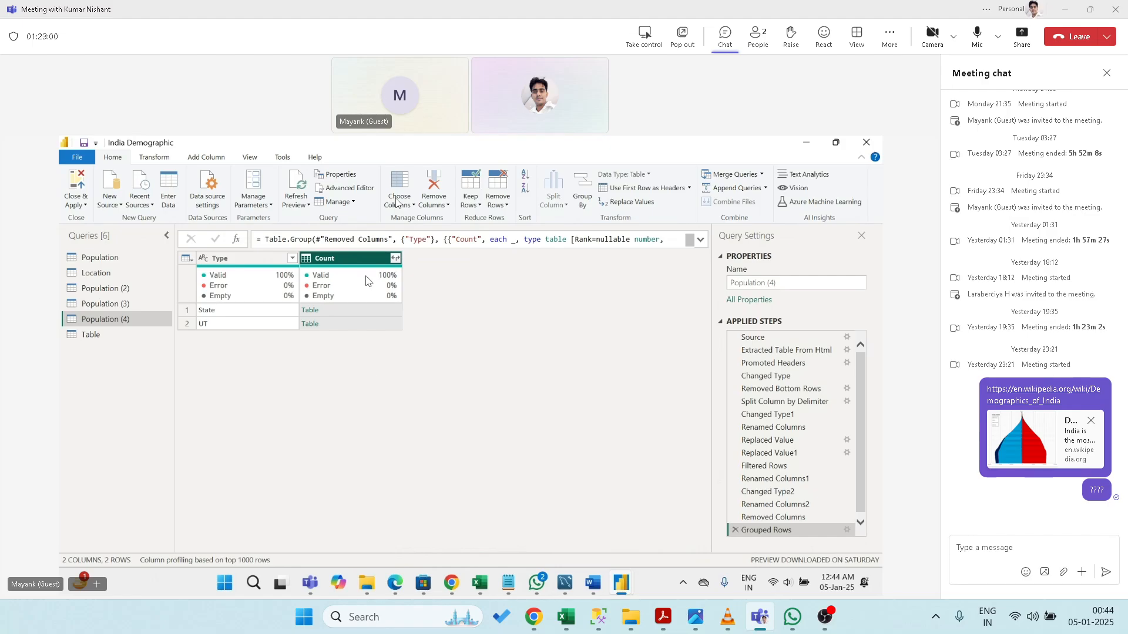
click(395, 259)
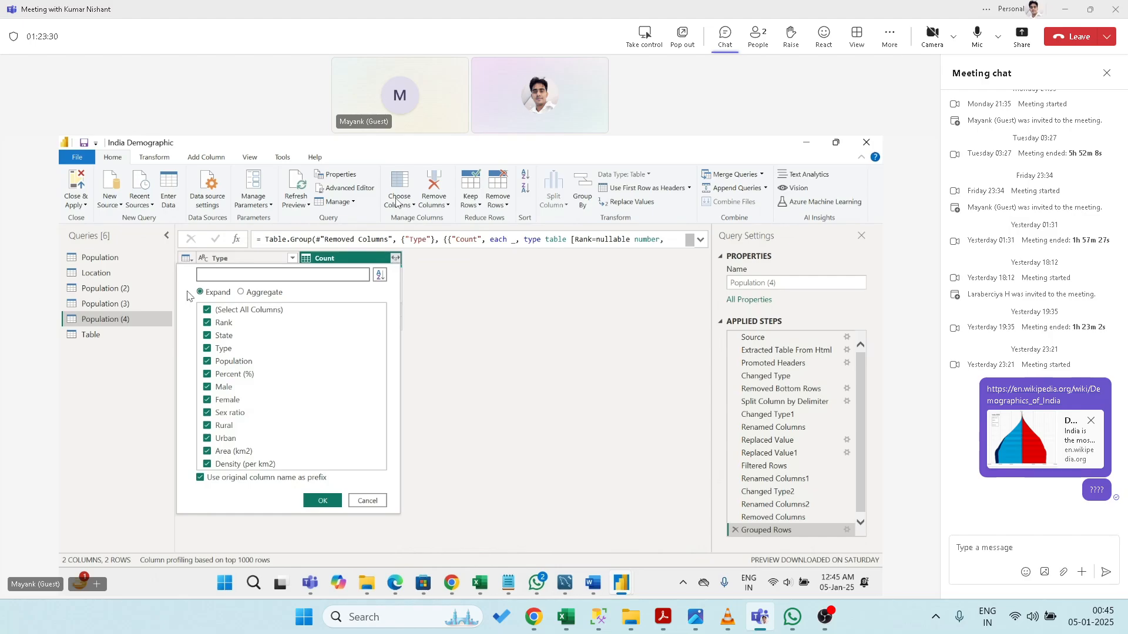
- Expand Count into only Count.Male and Count.Female, then delete the Expanded Count step
click(206, 311)
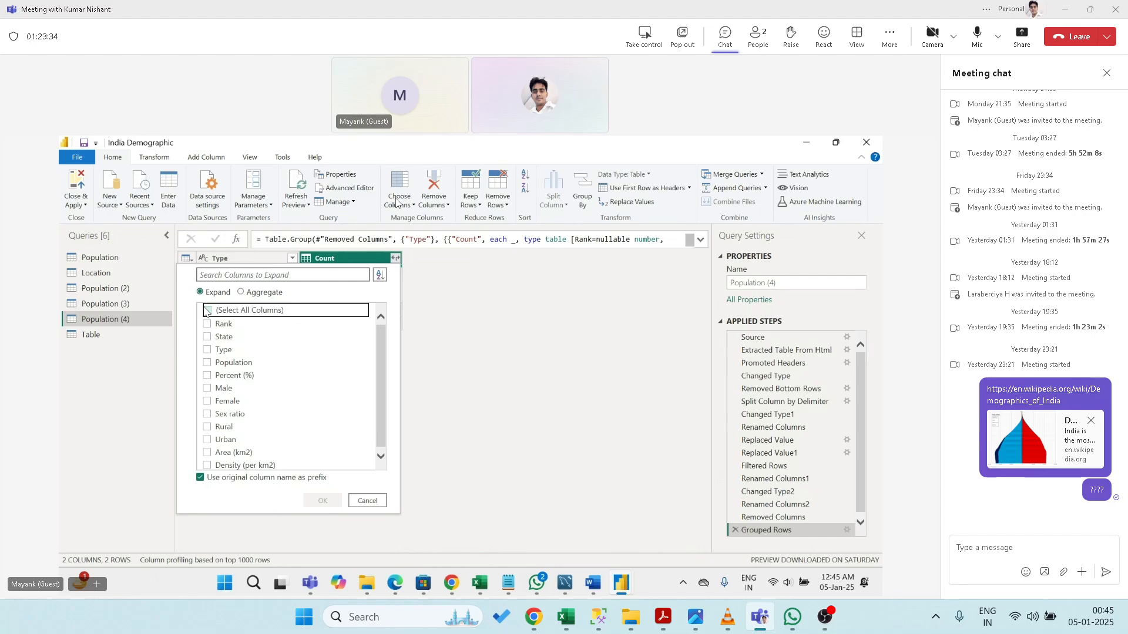
click(208, 388)
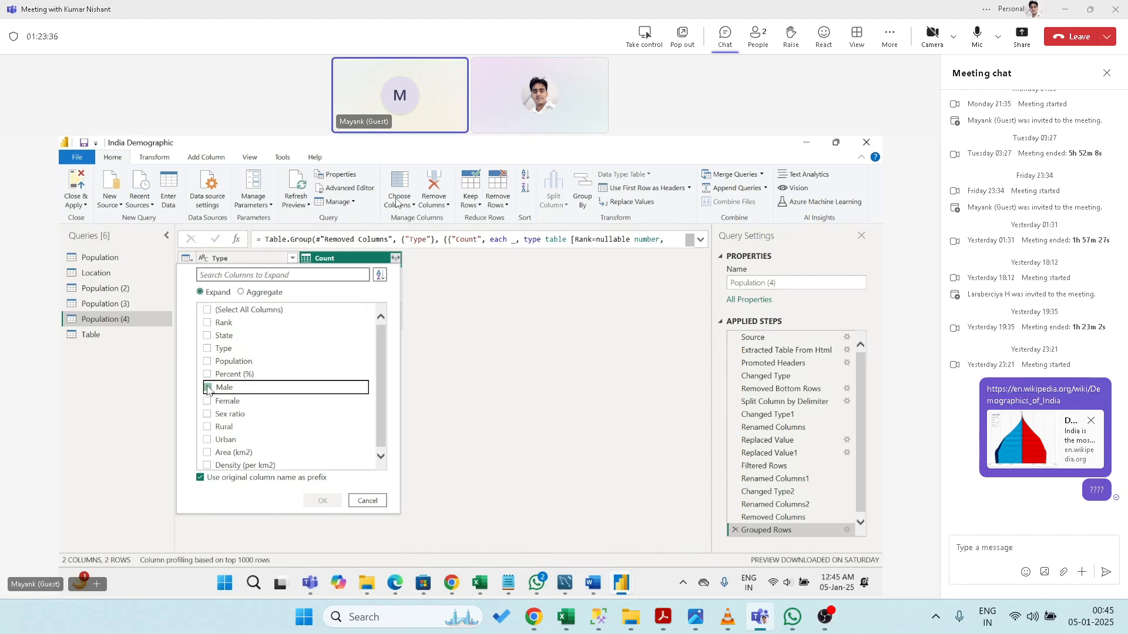
click(206, 402)
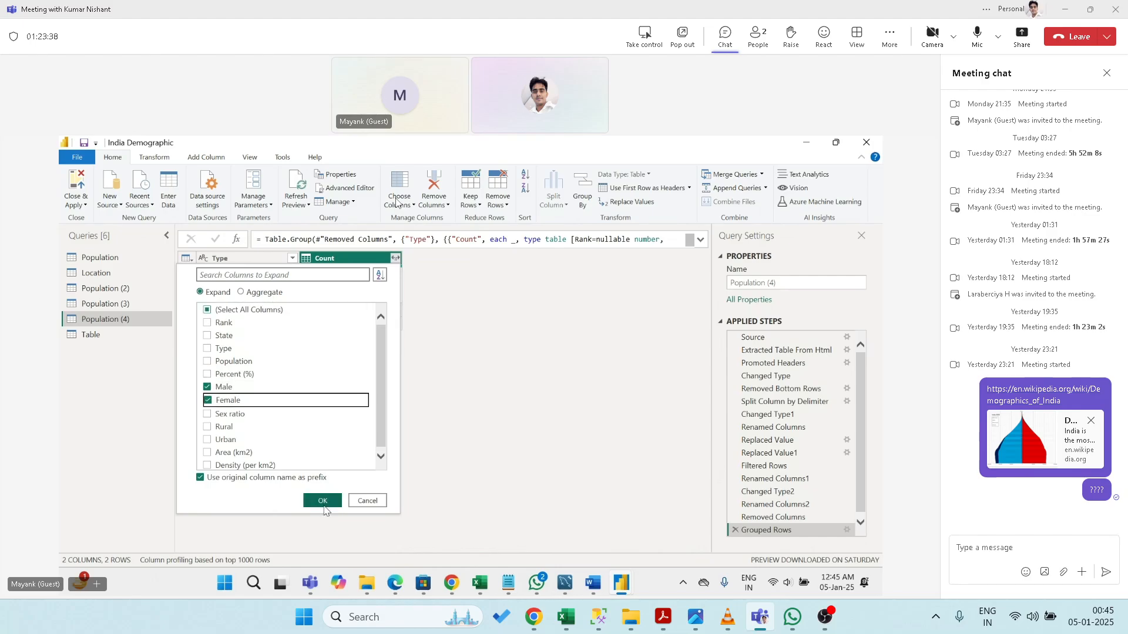
click(323, 504)
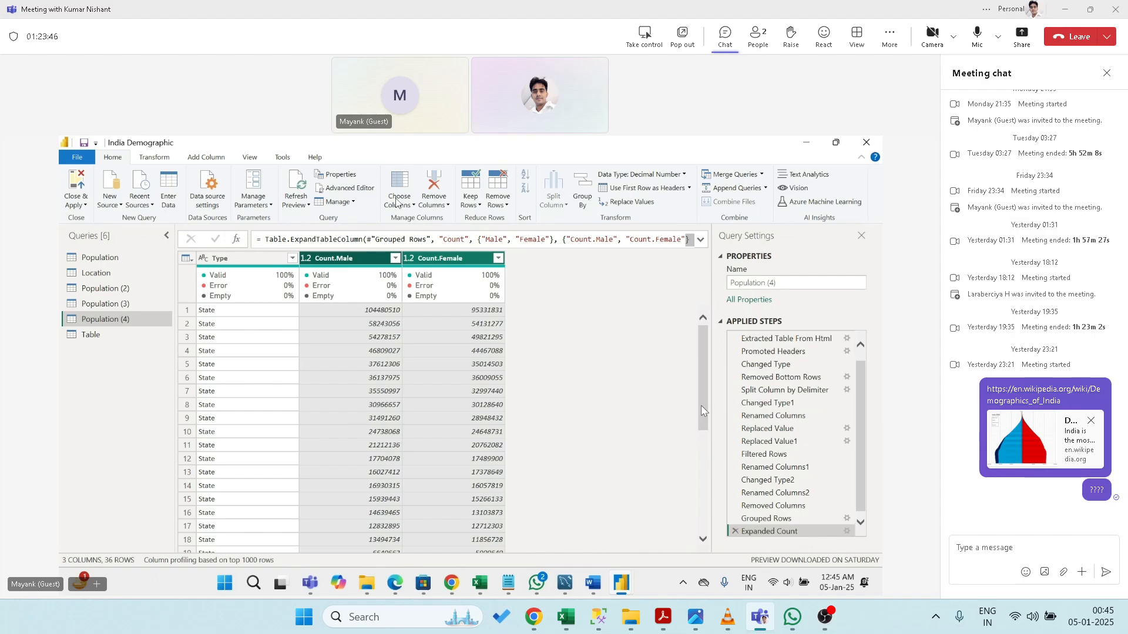
drag(703, 411, 710, 329)
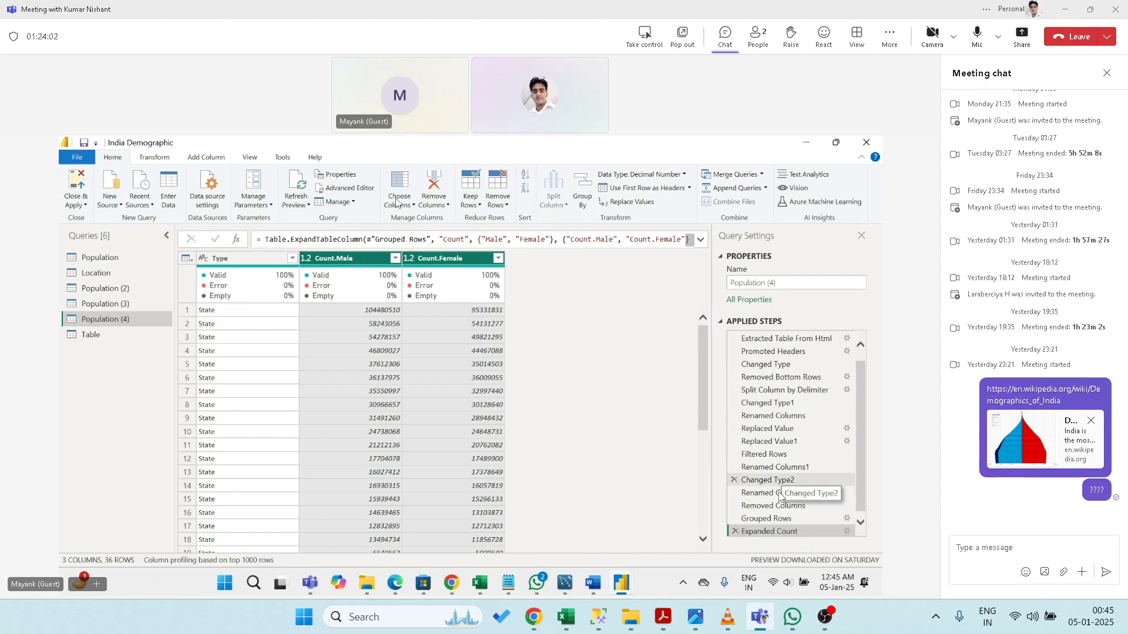
click(734, 531)
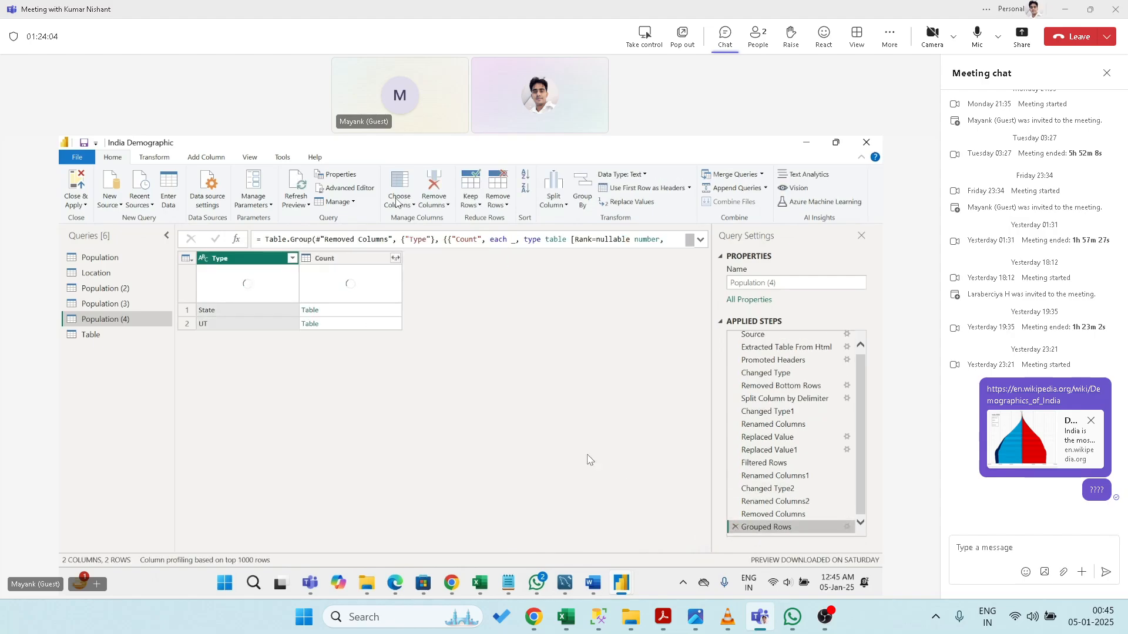
- Delete the old grouping and use Advanced Group By on Type and State with Count Rows
click(735, 526)
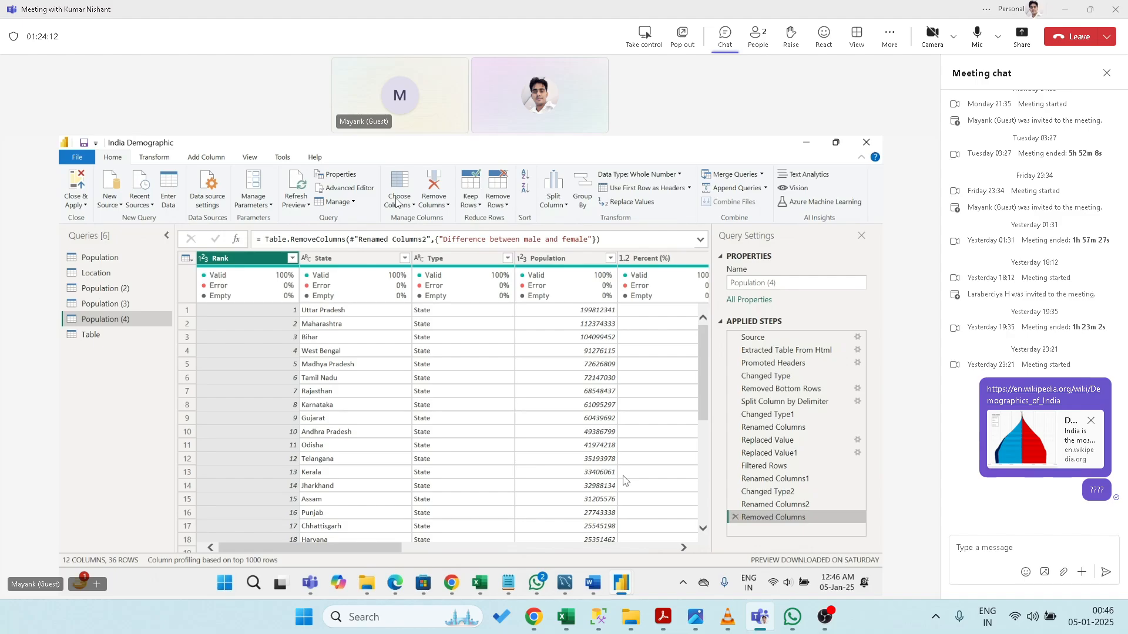
click(467, 258)
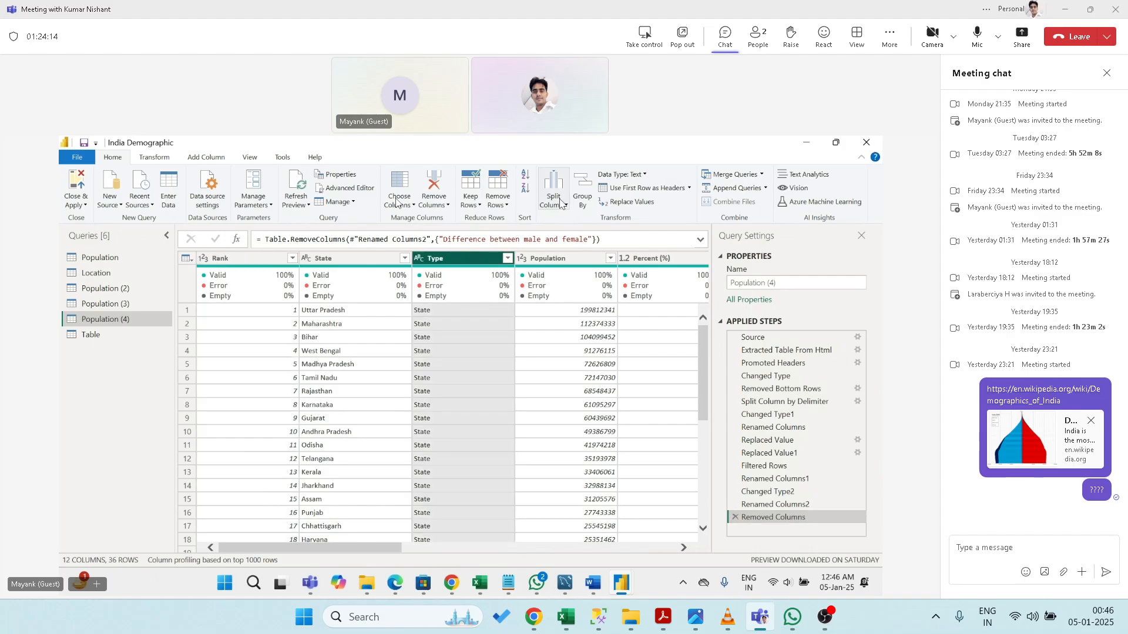
click(581, 193)
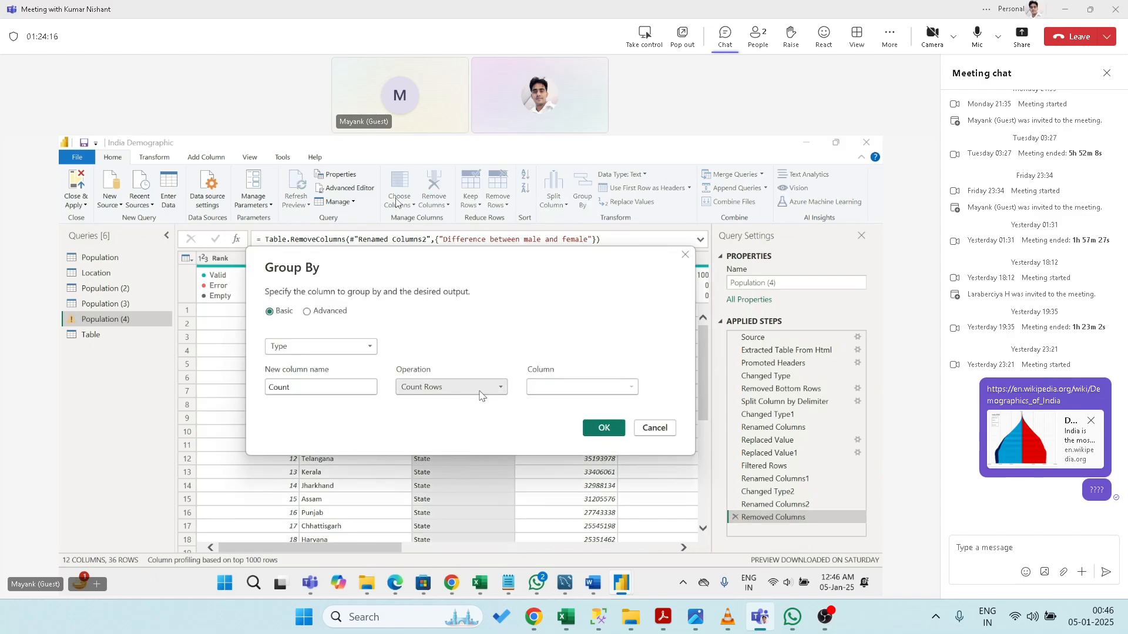
click(480, 389)
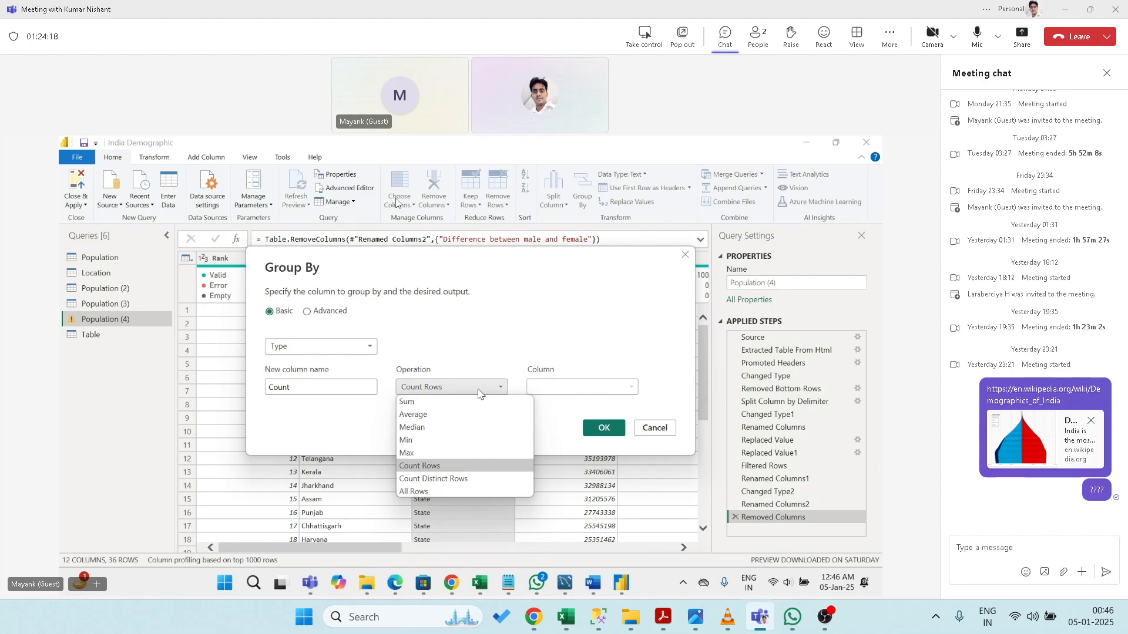
click(493, 351)
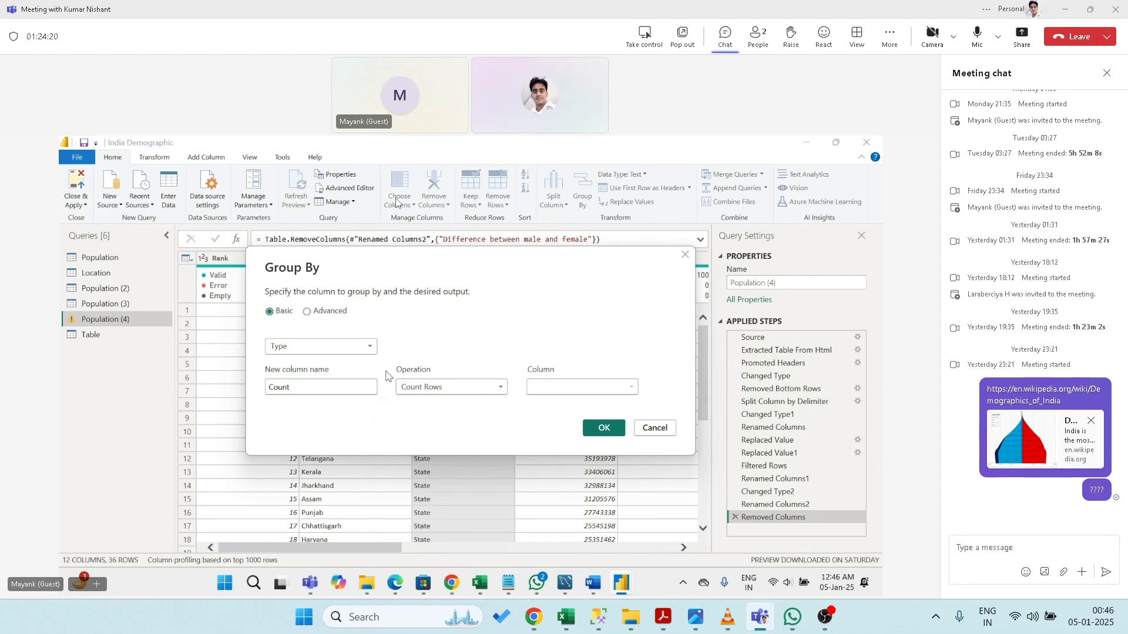
click(307, 312)
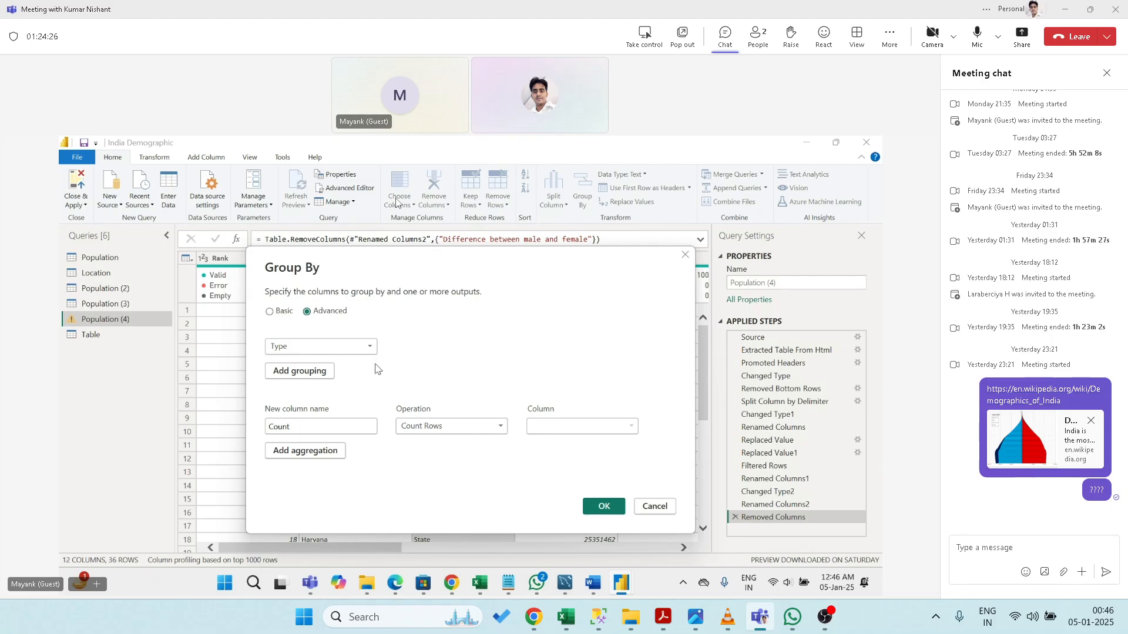
click(317, 375)
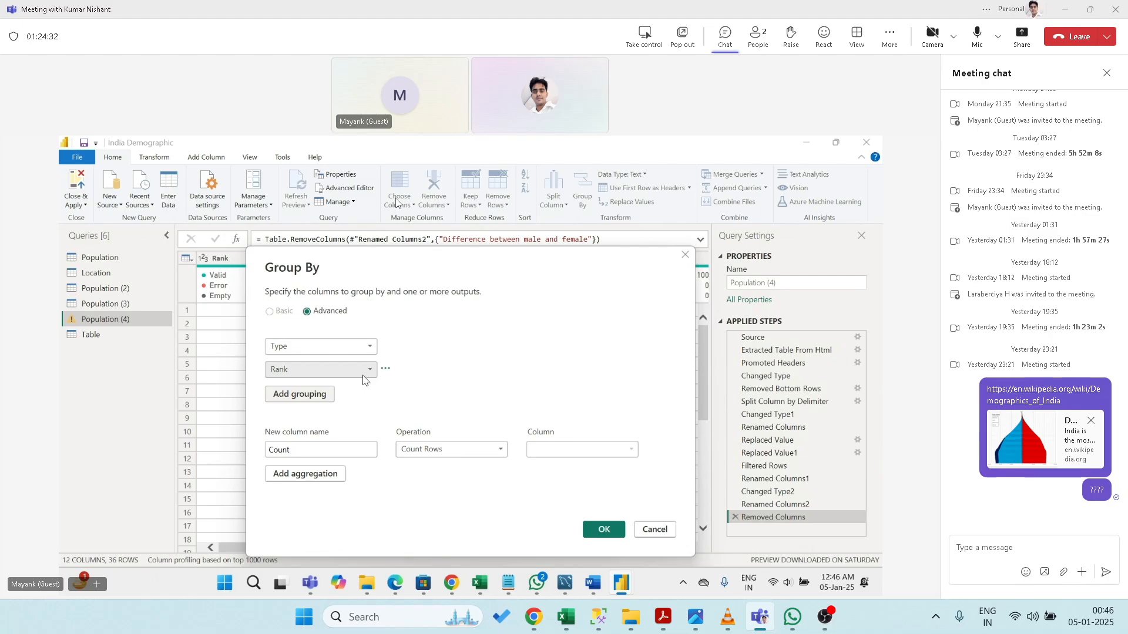
click(372, 371)
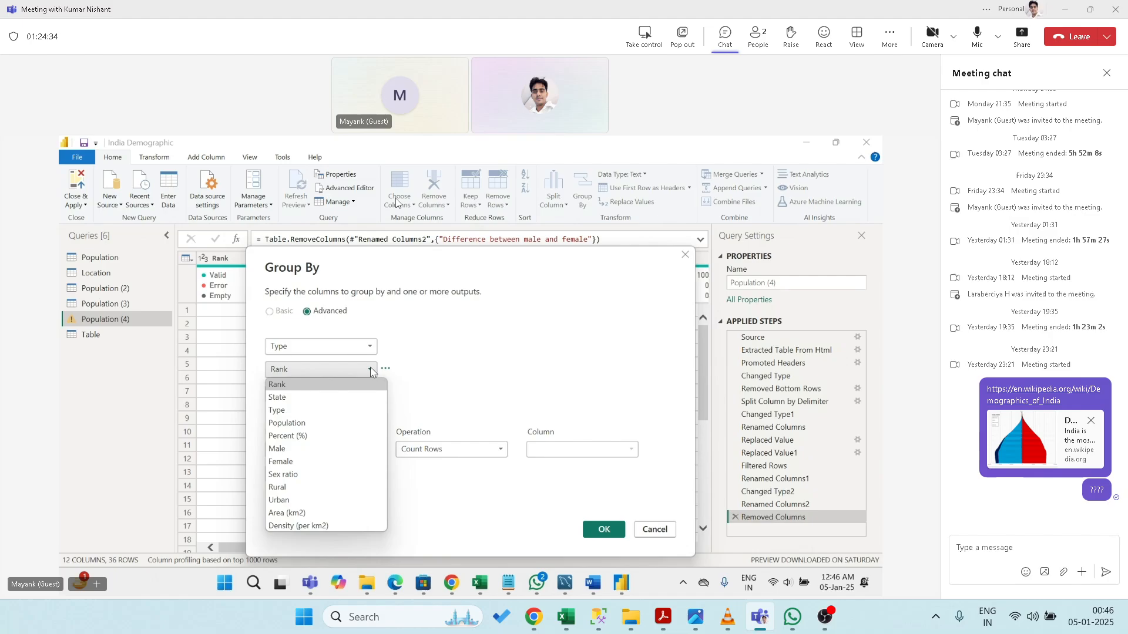
click(342, 397)
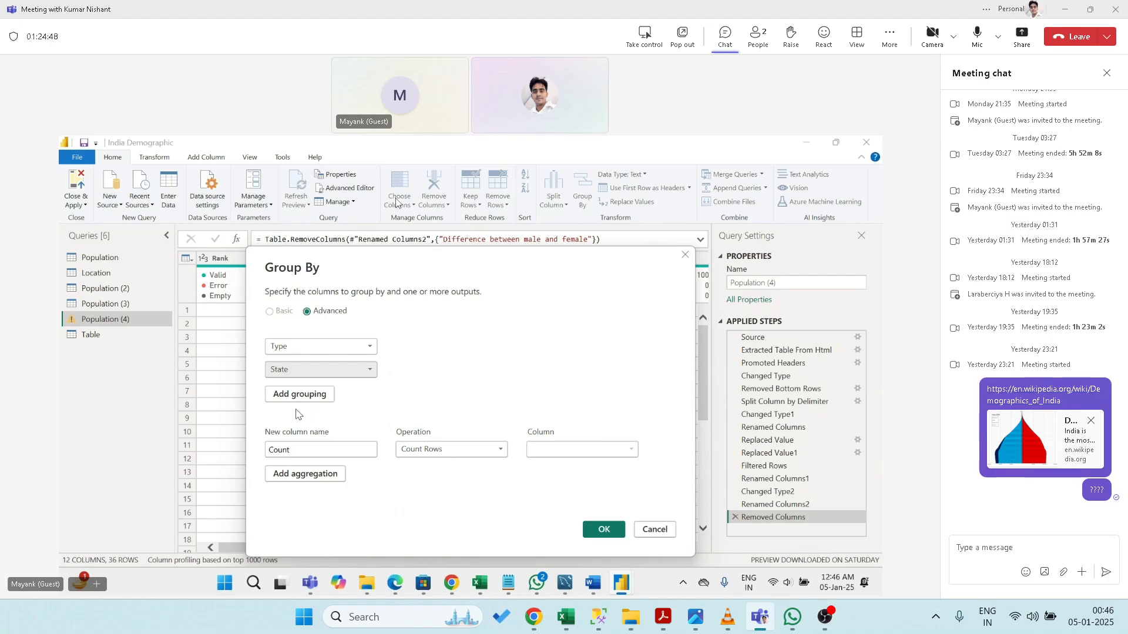
click(605, 530)
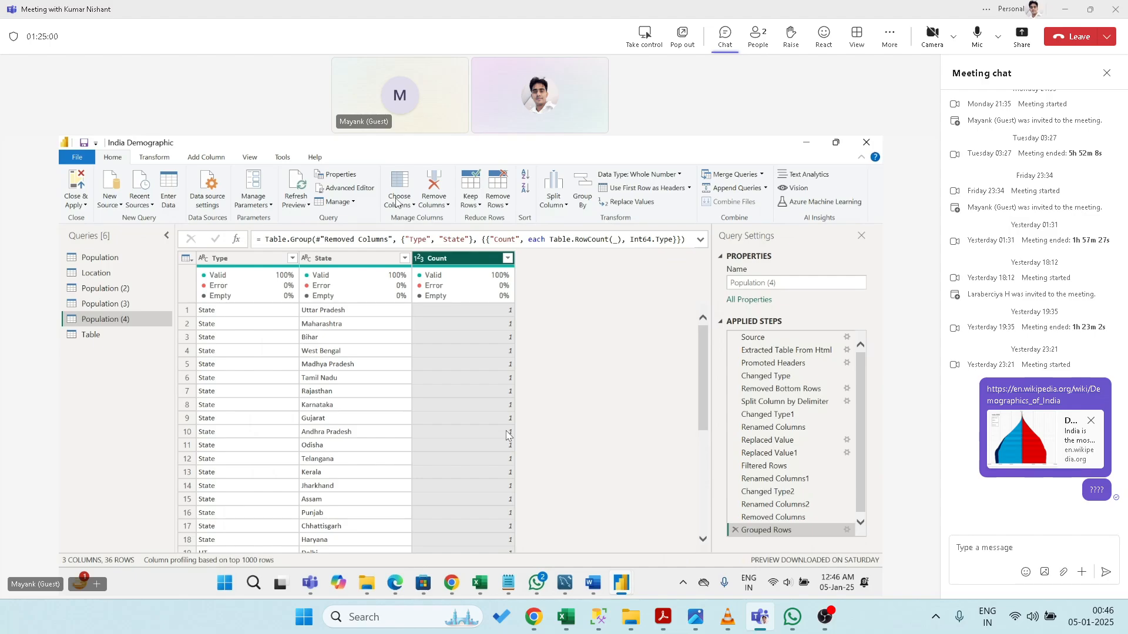
- Delete the Type-and-State Grouped Rows step, restoring 12 columns and 36 rows
drag(703, 342, 731, 340)
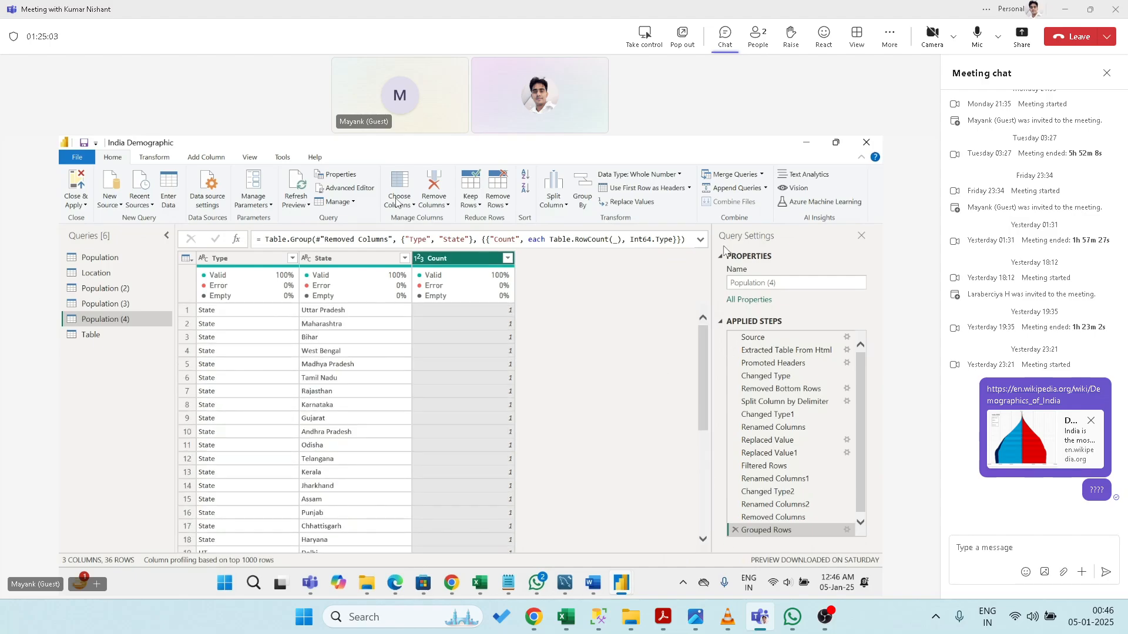
click(734, 531)
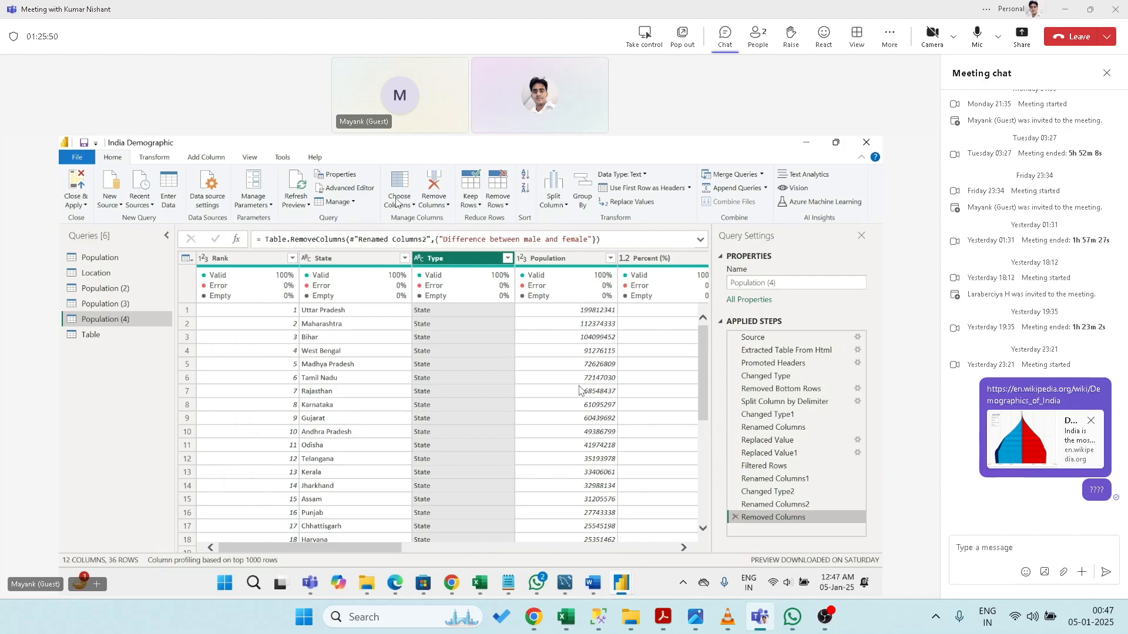
click(643, 175)
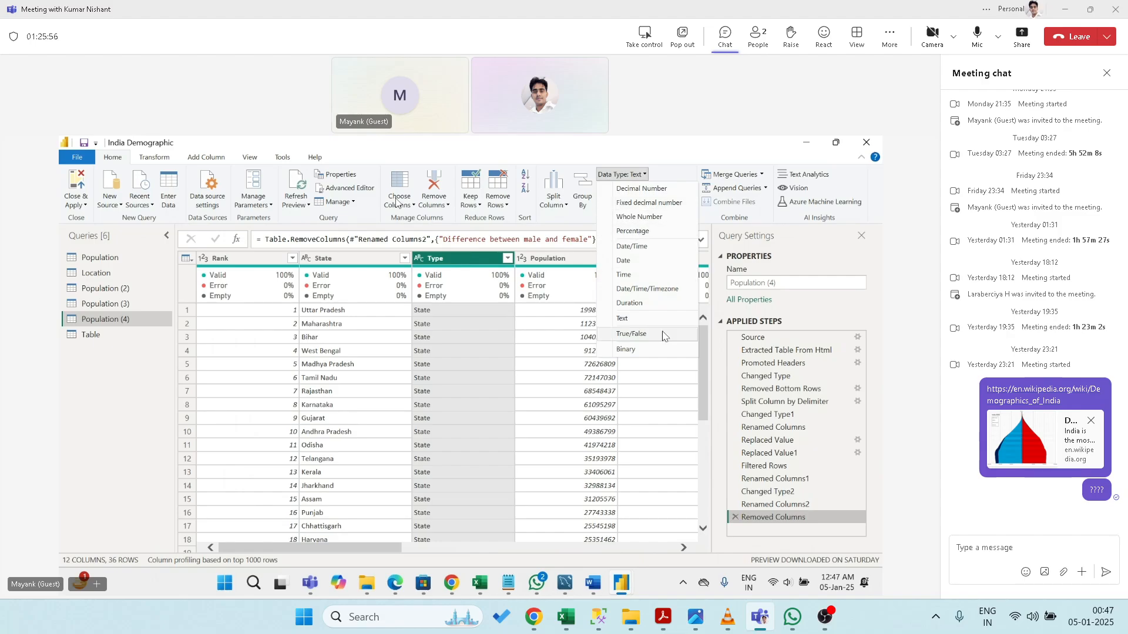
click(640, 217)
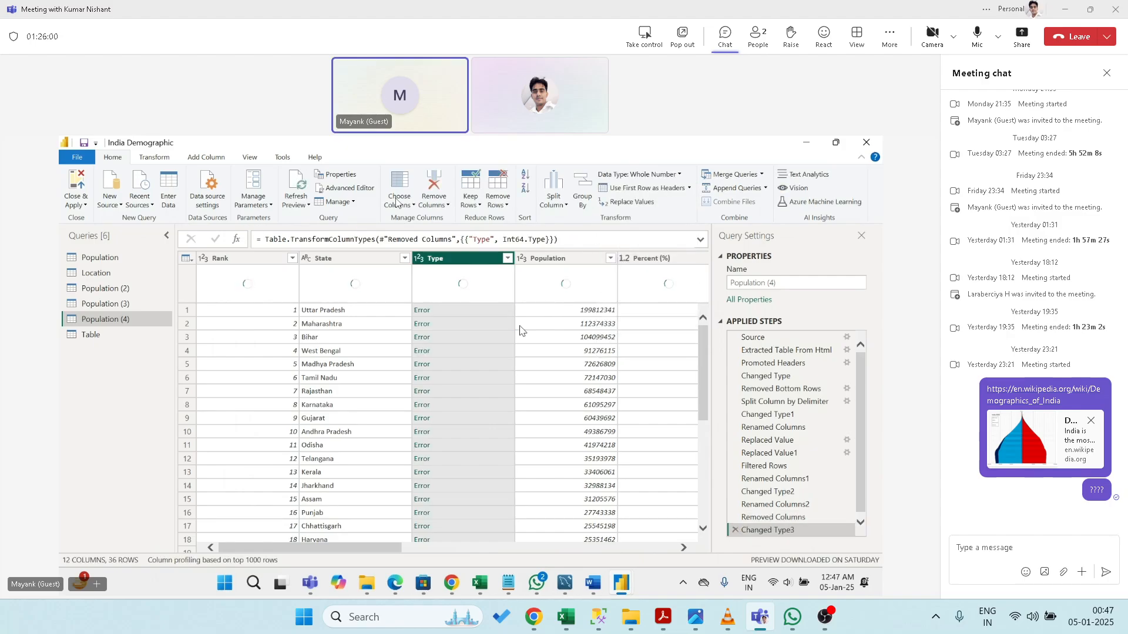
click(734, 529)
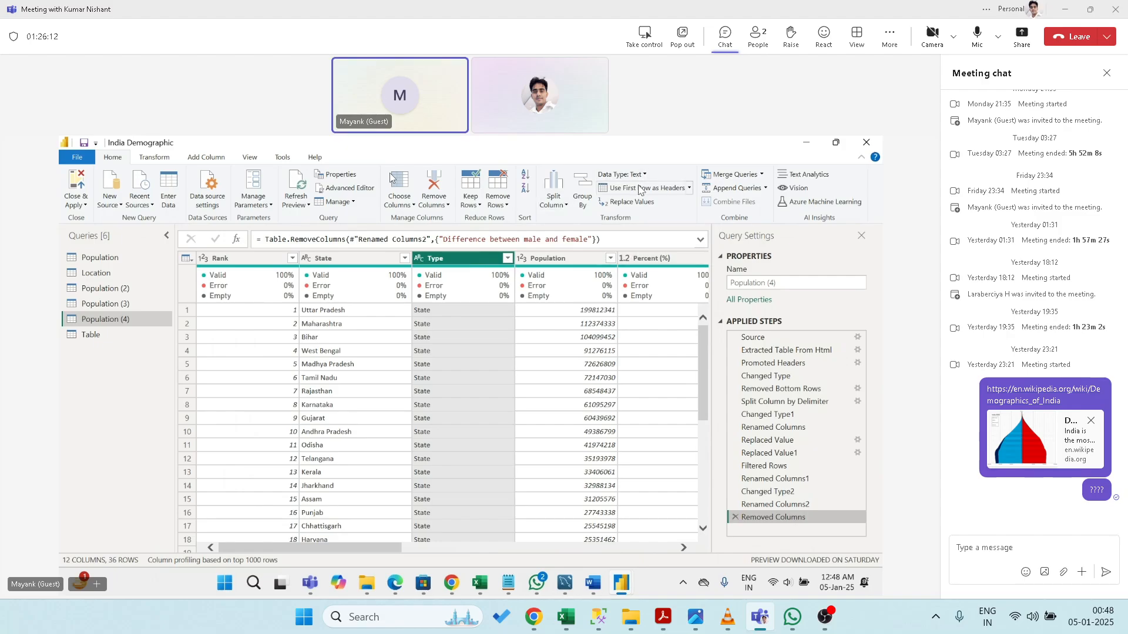
click(688, 189)
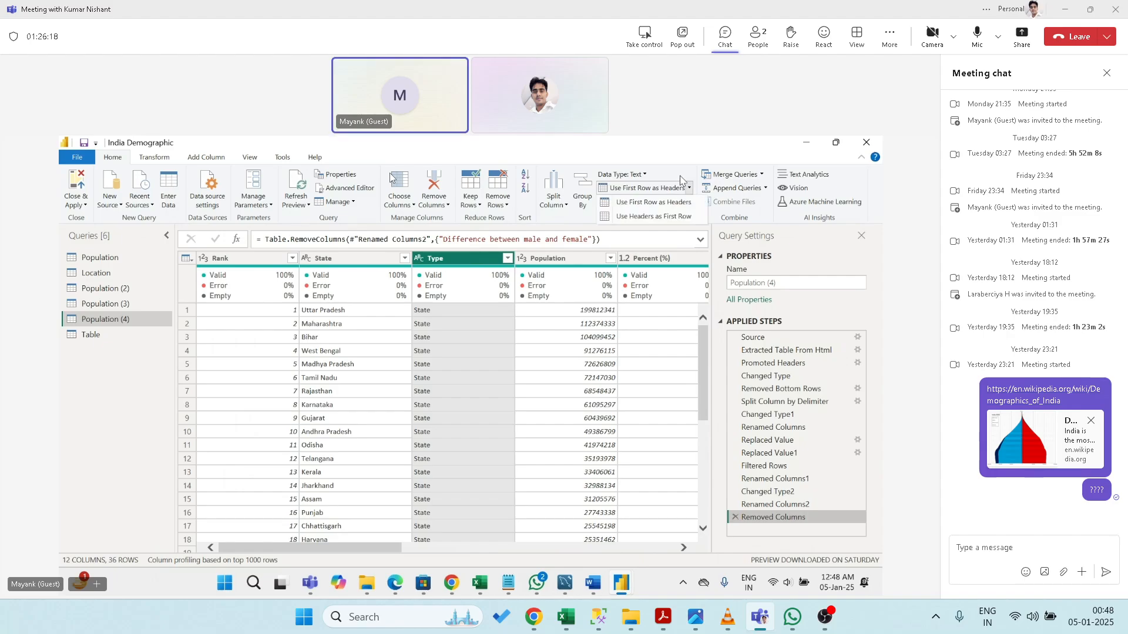
click(669, 155)
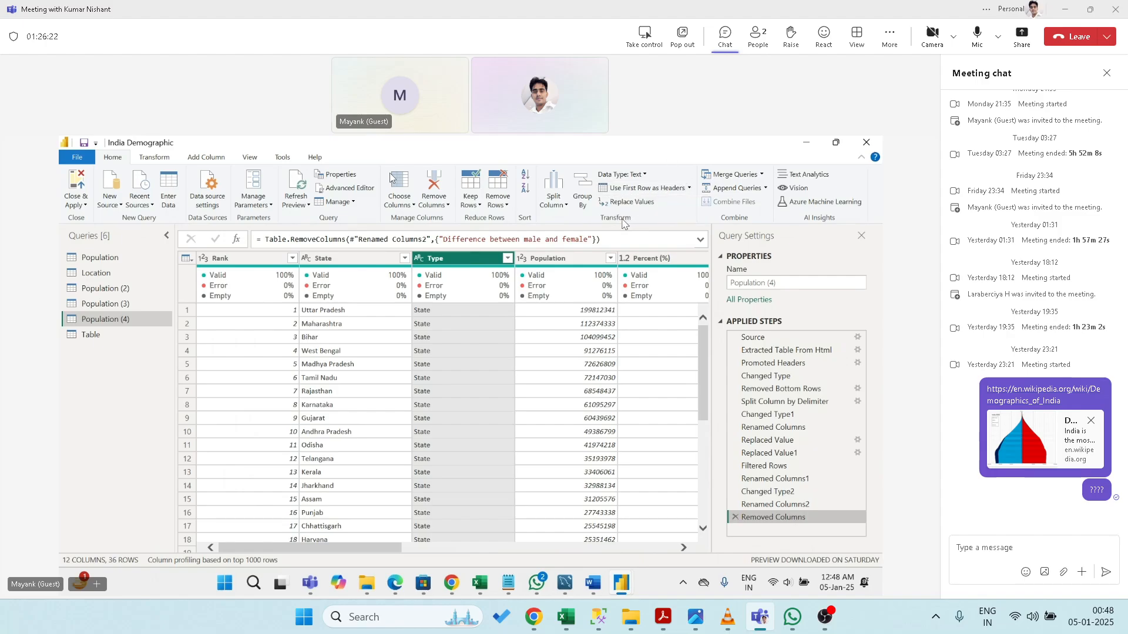
click(689, 188)
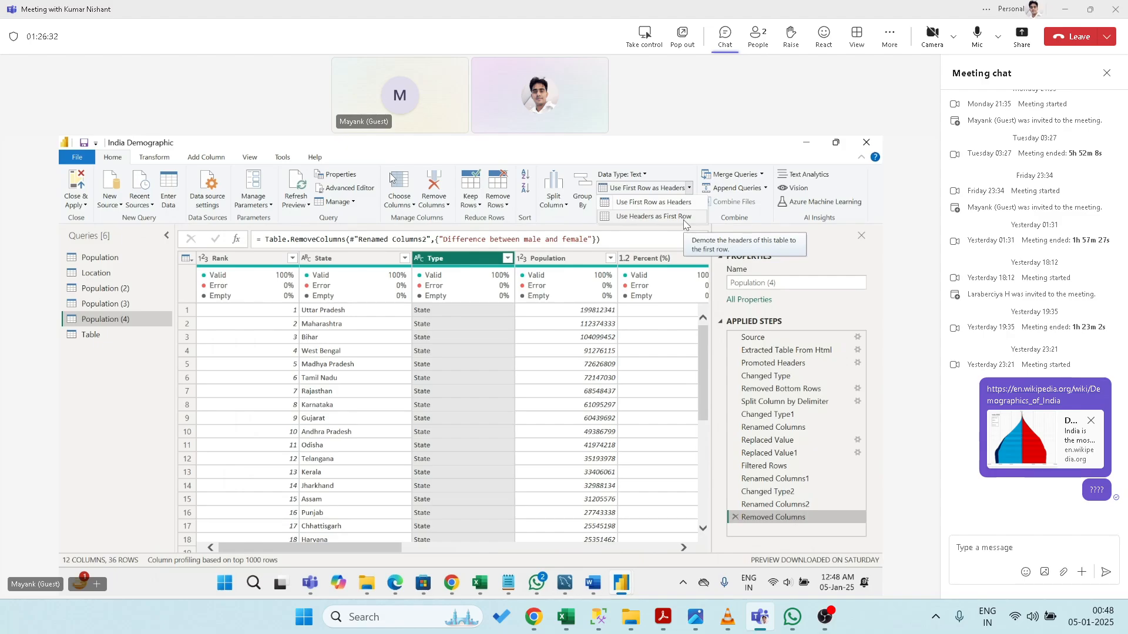
click(680, 149)
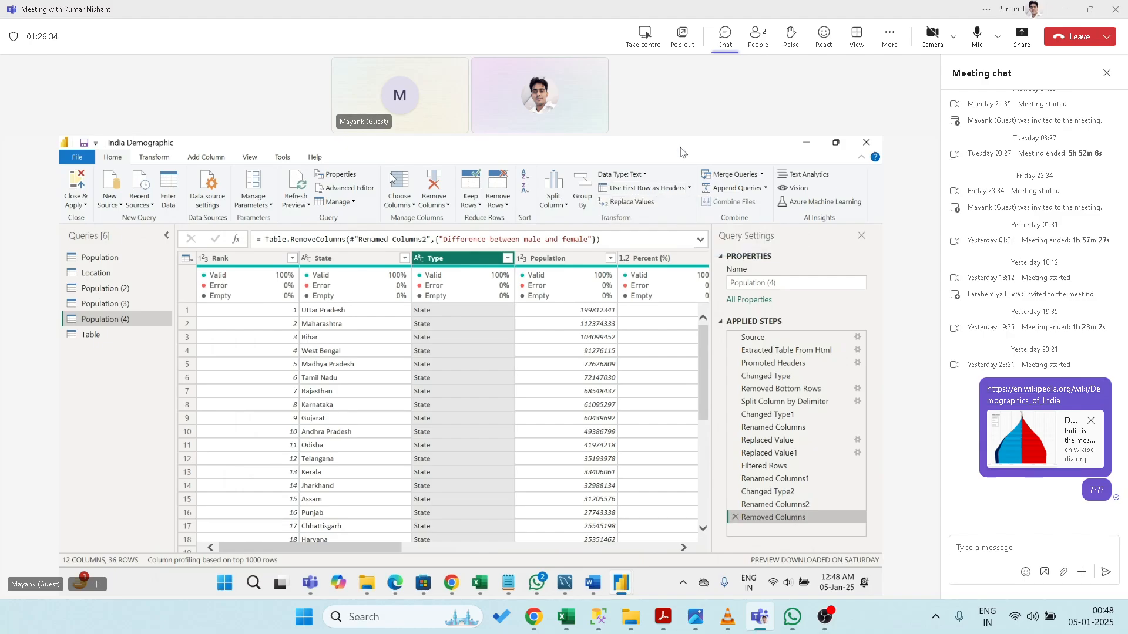
click(633, 201)
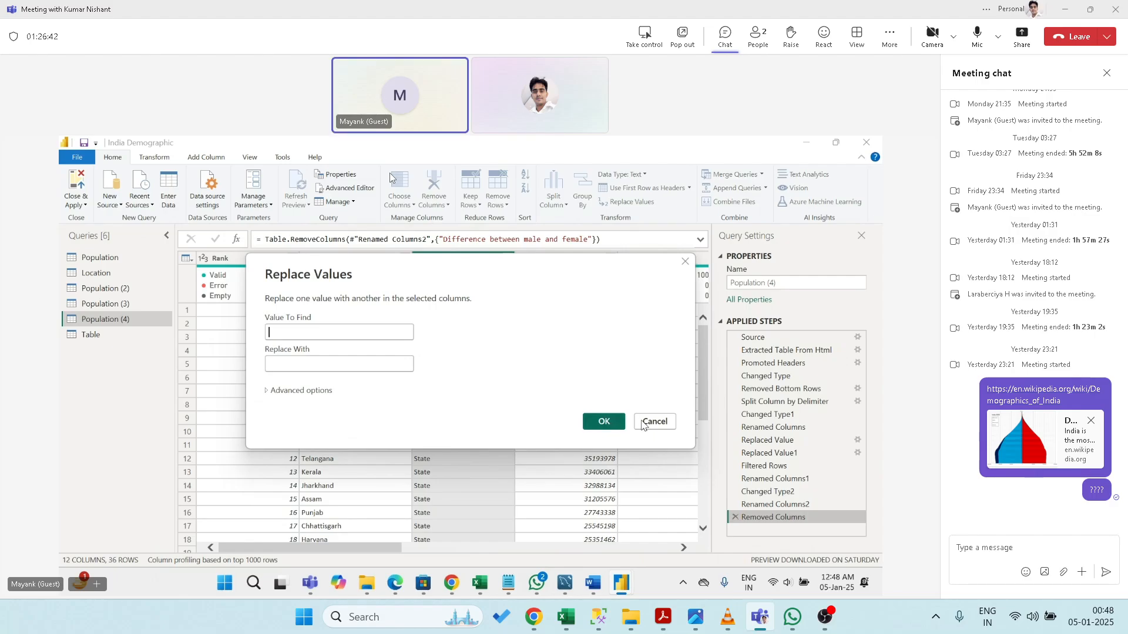
click(654, 421)
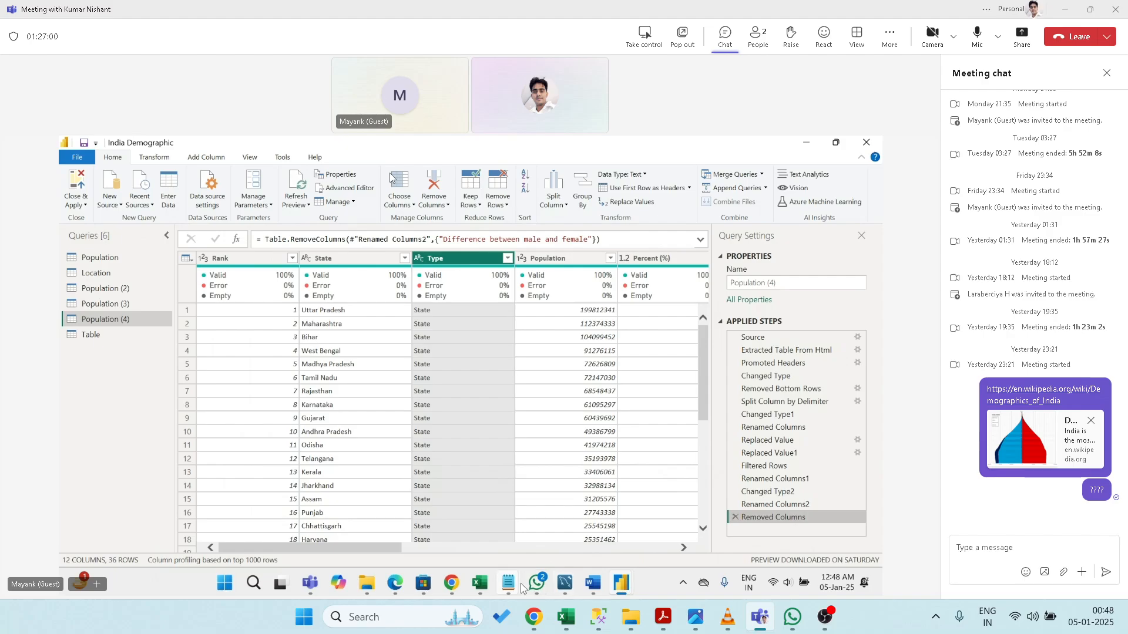
- Switch to Excel and create a new blank workbook with Ctrl+N
click(473, 586)
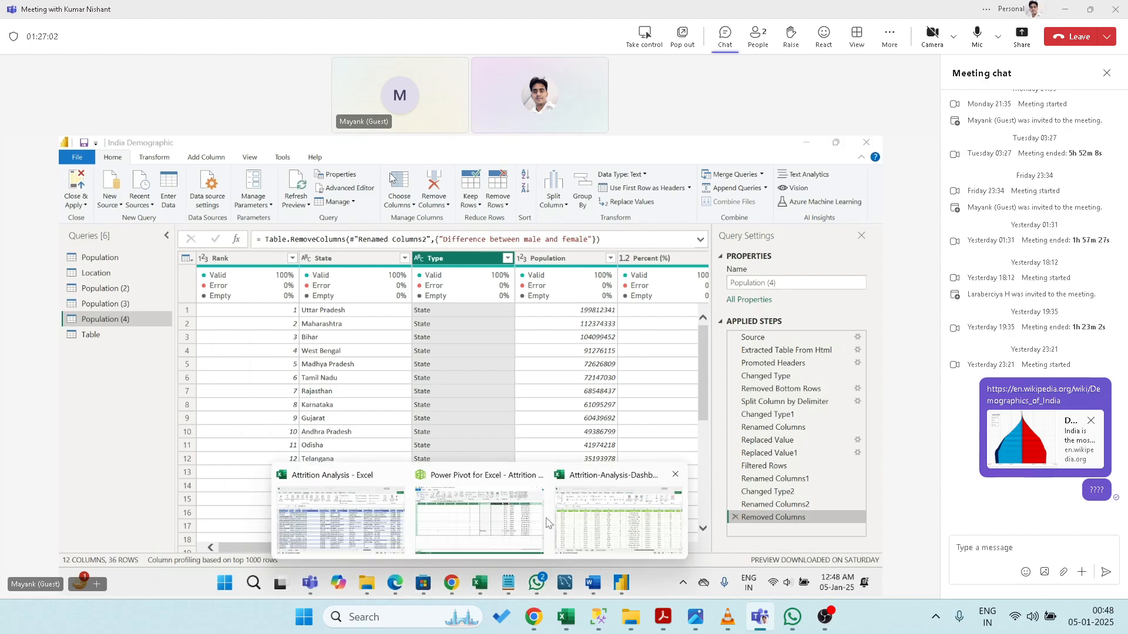
click(360, 522)
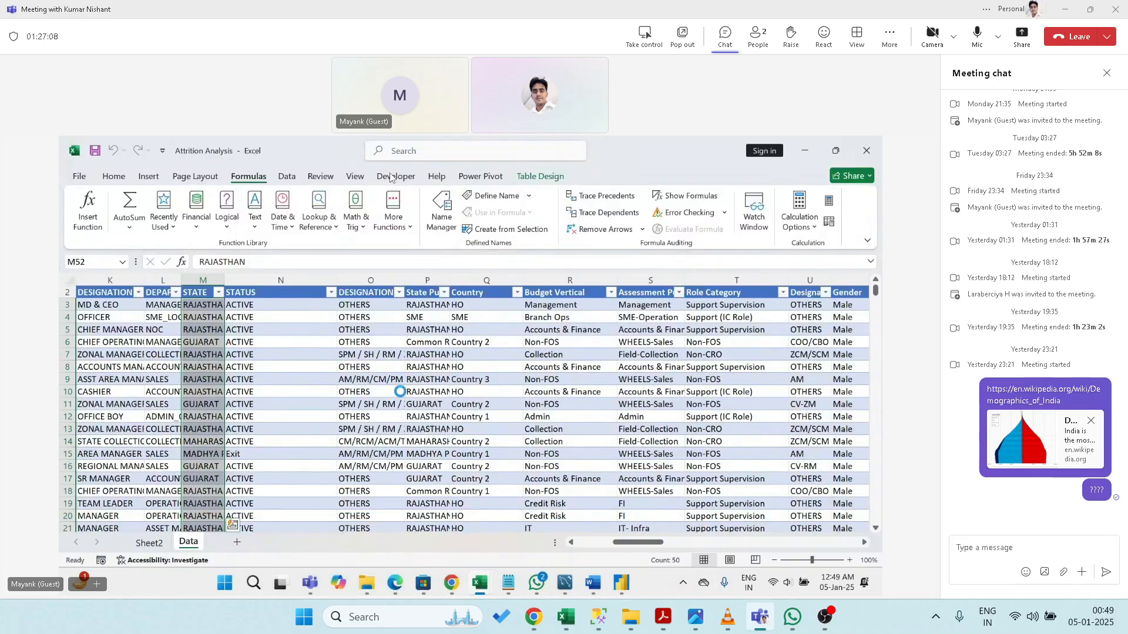
key(ctrl+n)
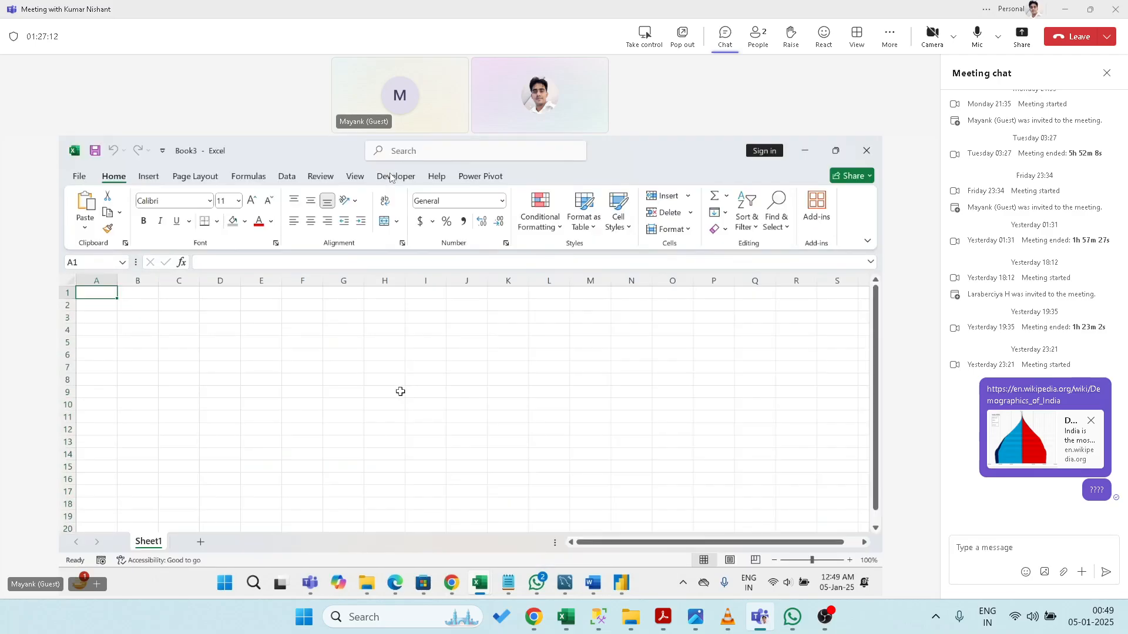
key(ctrl+n)
- Enter the heading Name in A1 and move to B1 for Age
text(Name)
key(Return)
key(Up)
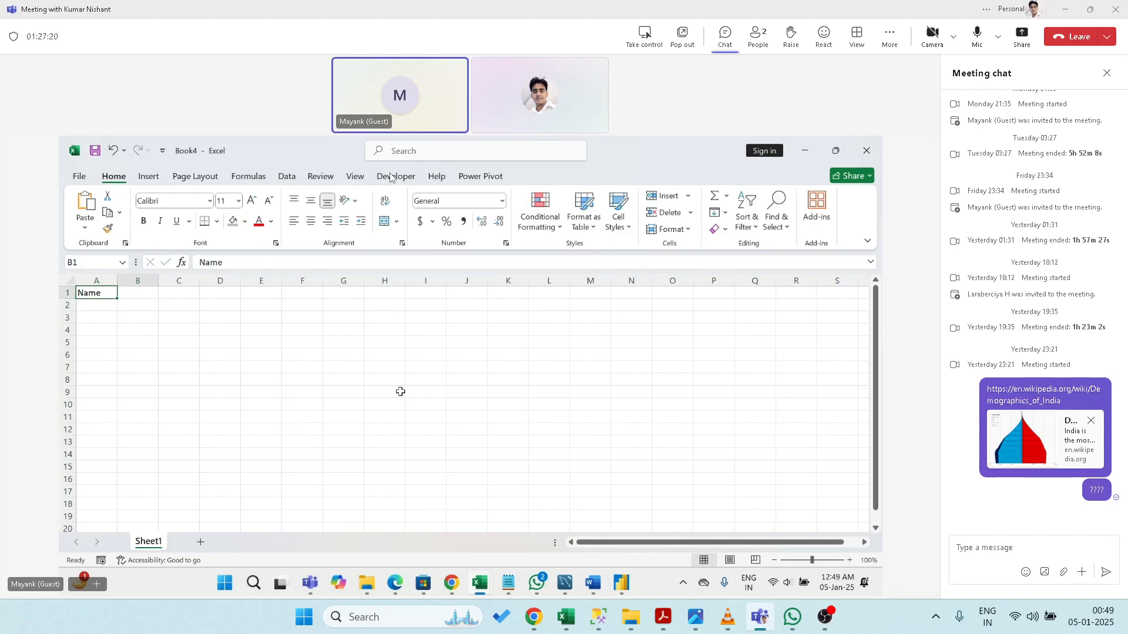
key(Right)
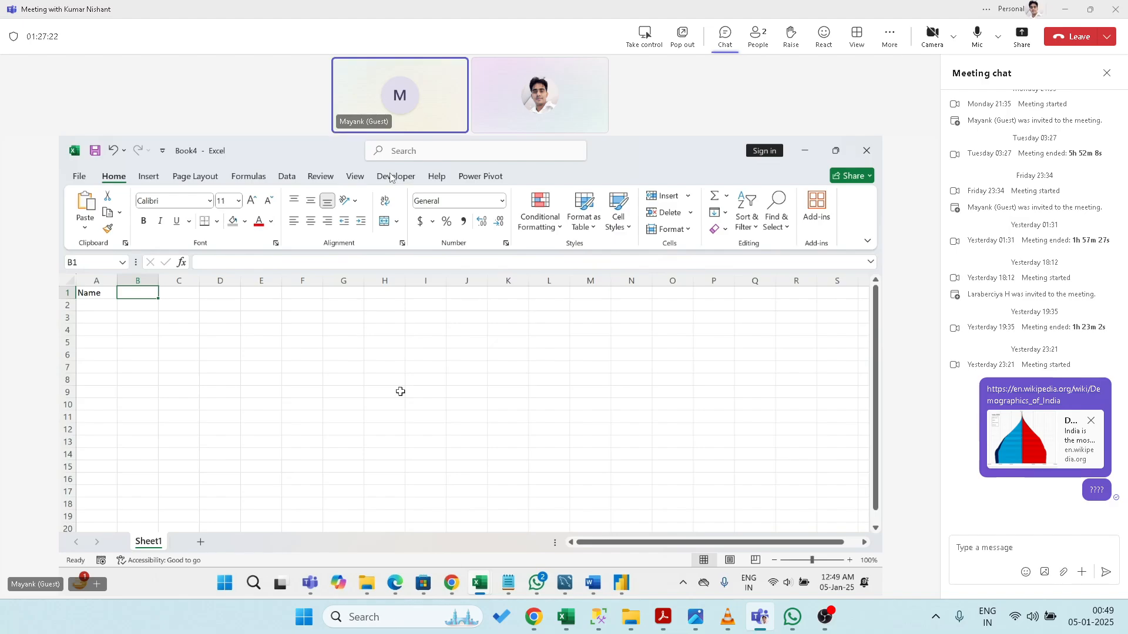
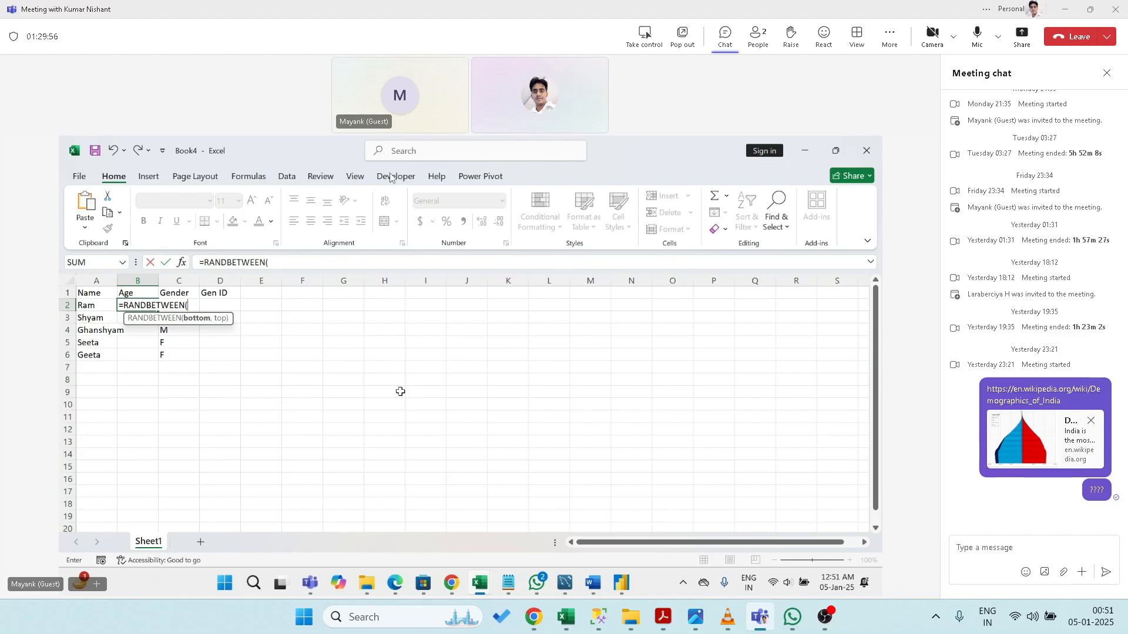
- Fill B2:B6 with =RANDBETWEEN(25,45) ages and paste them back as fixed values
text(25,45))
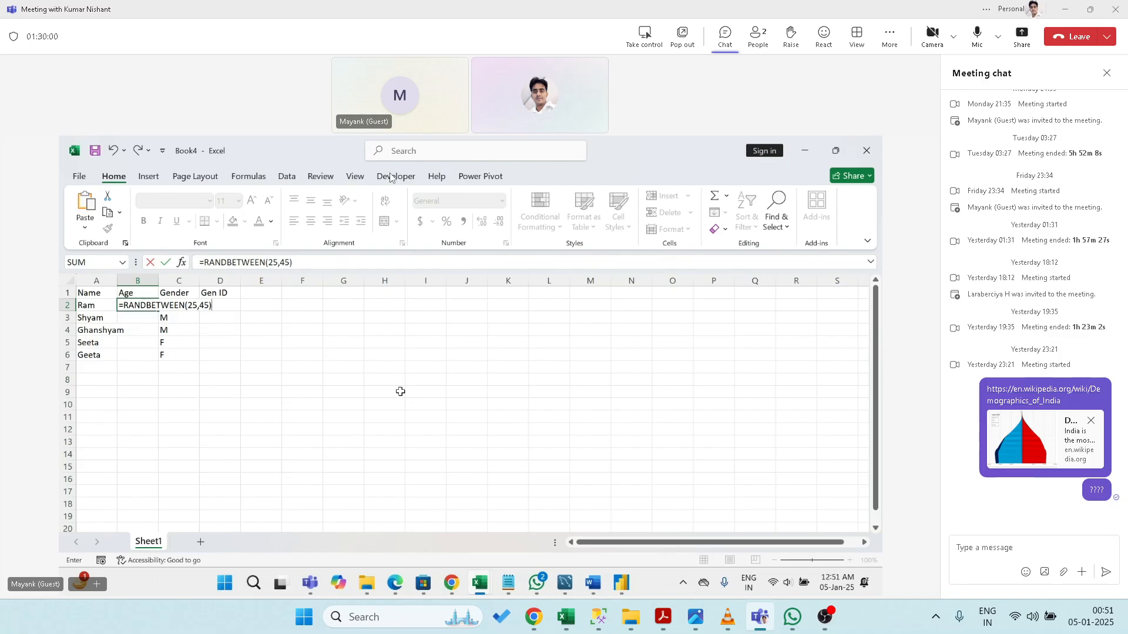
key(ctrl+Return)
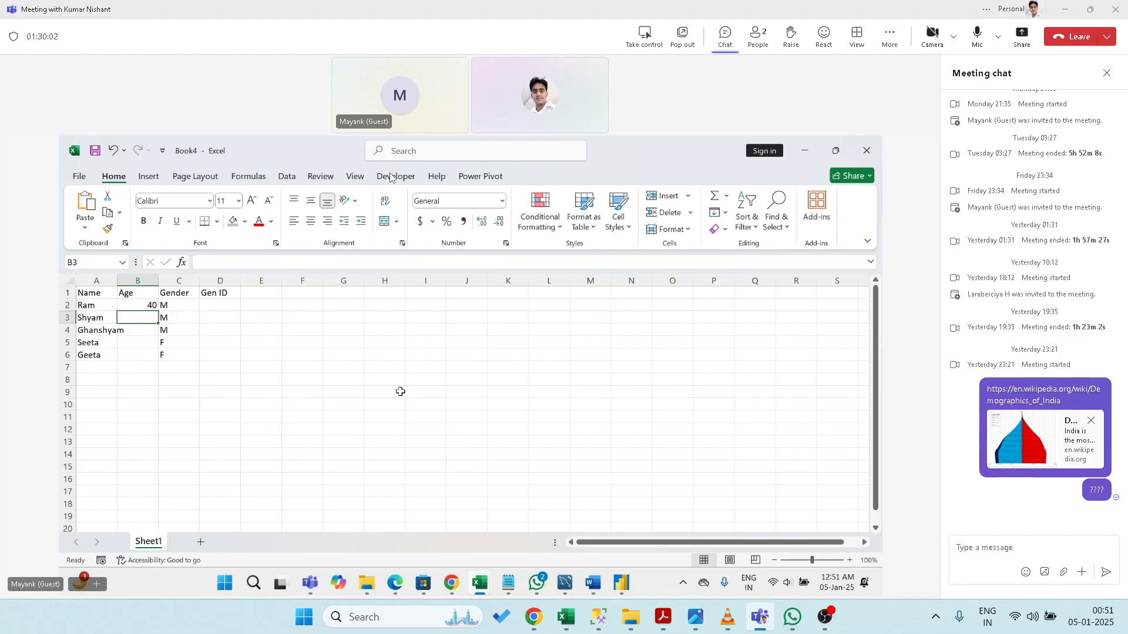
key(shift+Down)
key(shift+Down)
key(shift+Down)
key(shift+Down)
key(ctrl+d)
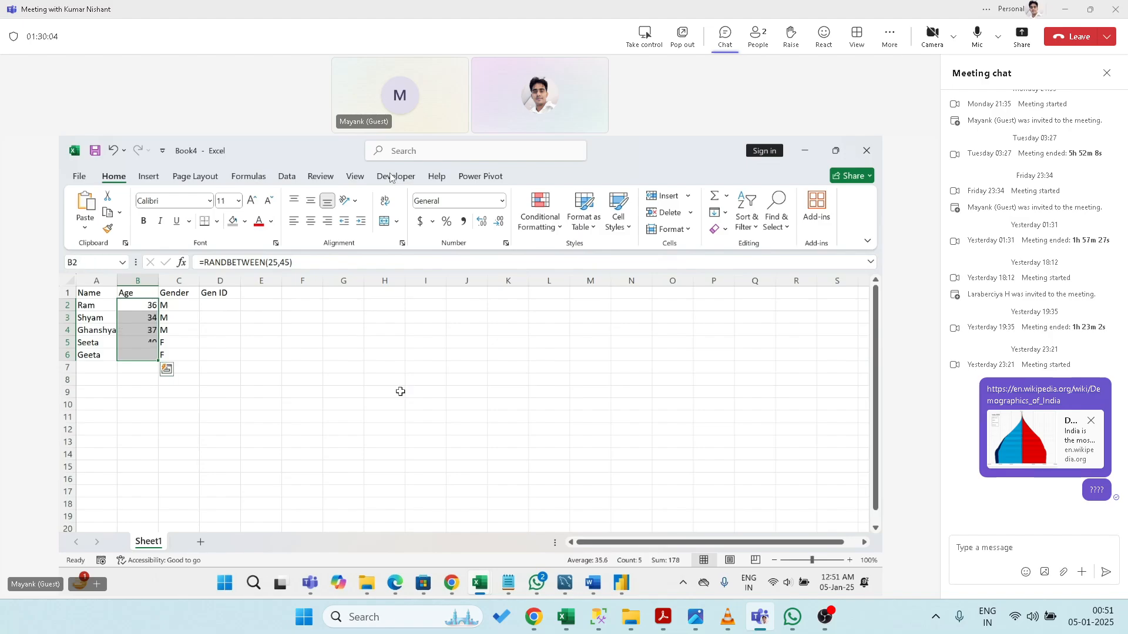
key(ctrl+c)
key(ctrl+alt+v)
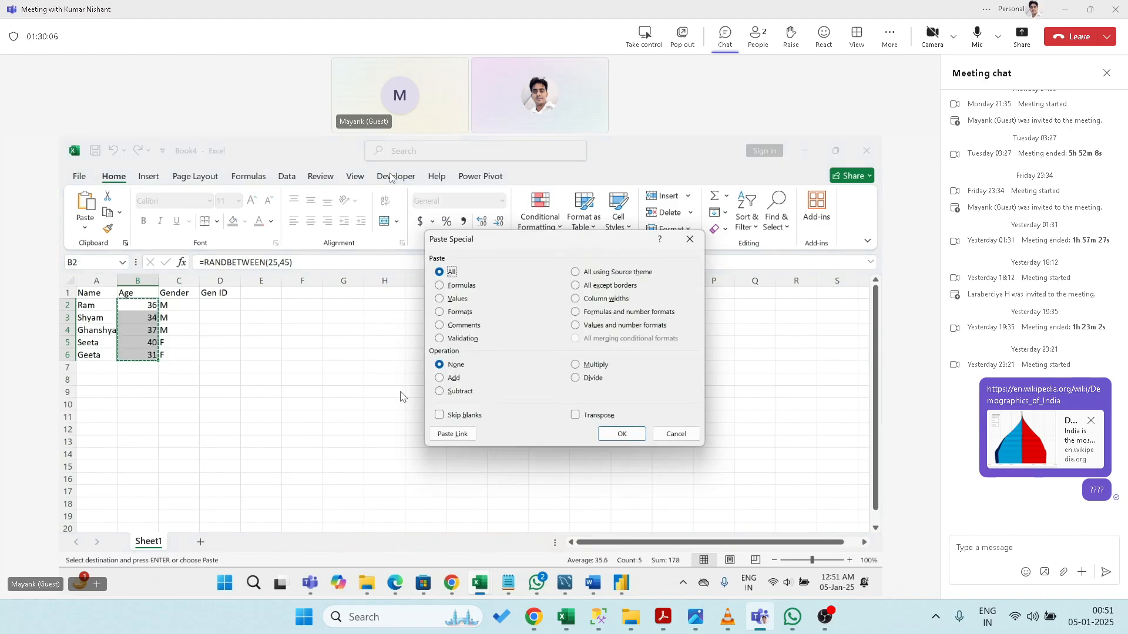
key(v)
key(Return)
key(Escape)
- Enter Gen ID 1 in D2:D4 for the males and 2 in D5:D6 for the females
key(Right)
key(Right)
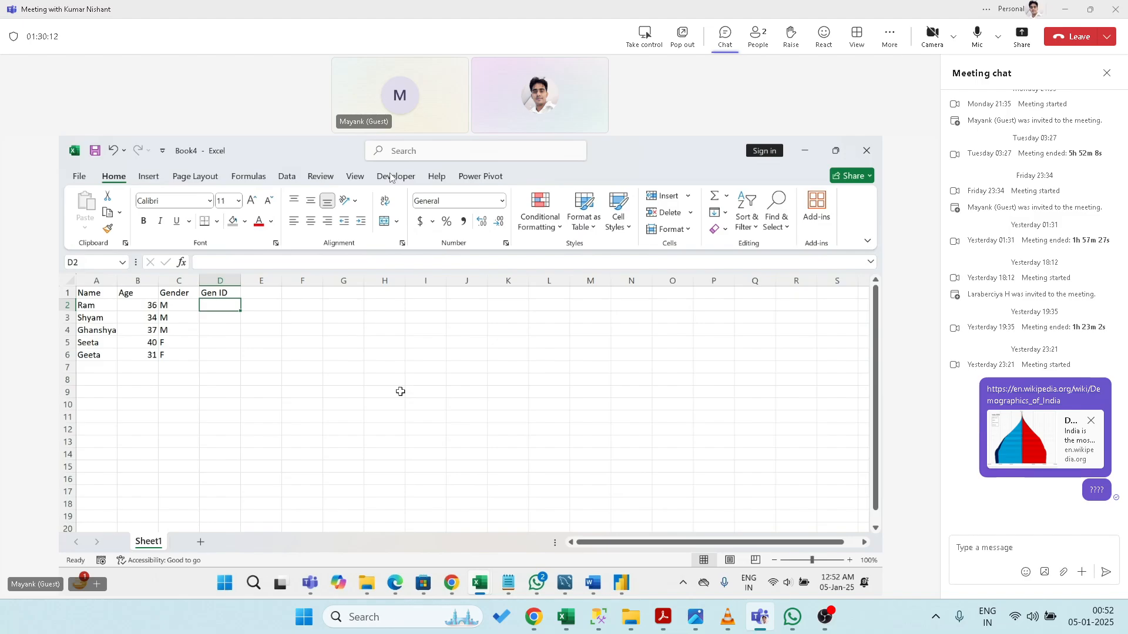
text(rand)
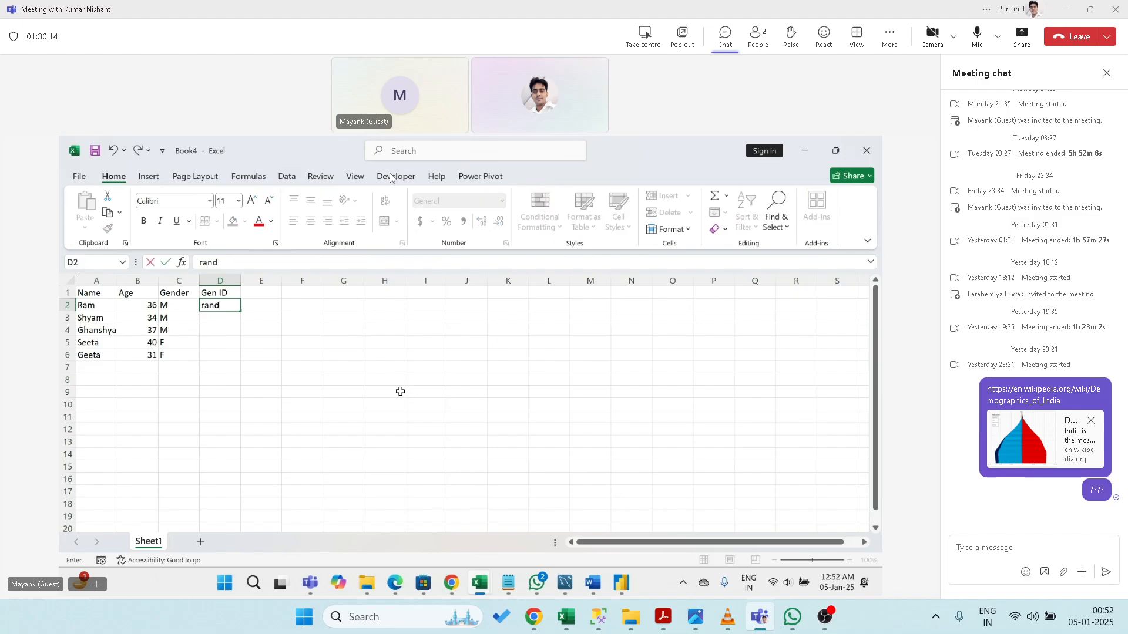
key(Escape)
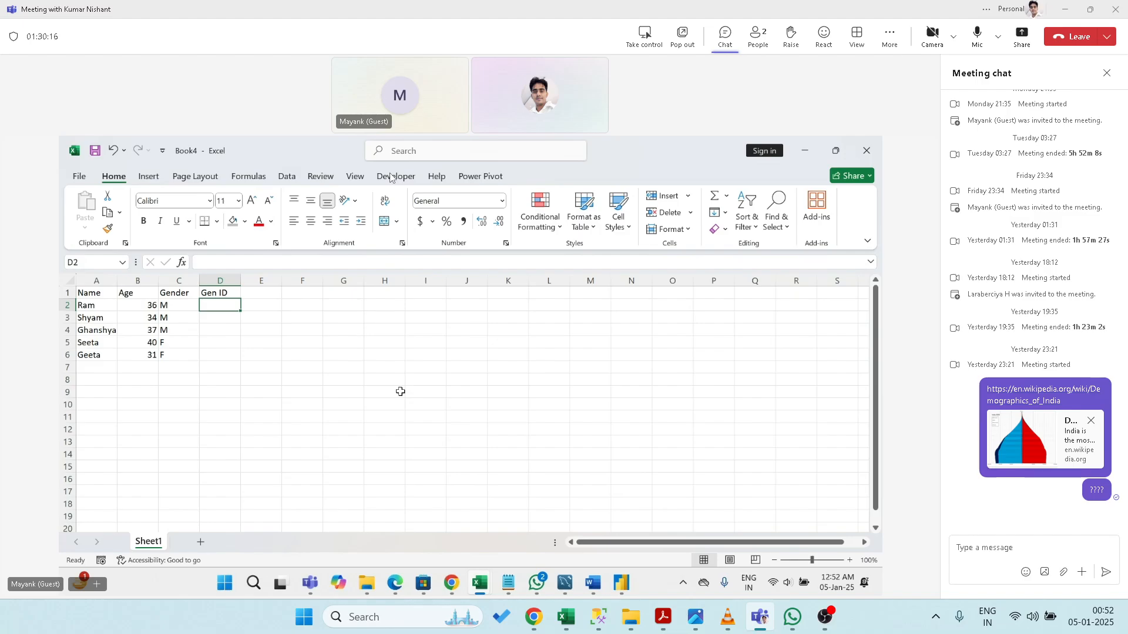
text(1)
key(Return)
key(Up)
key(shift+Down)
key(shift+Down)
key(ctrl+d)
key(Down)
key(Down)
key(Down)
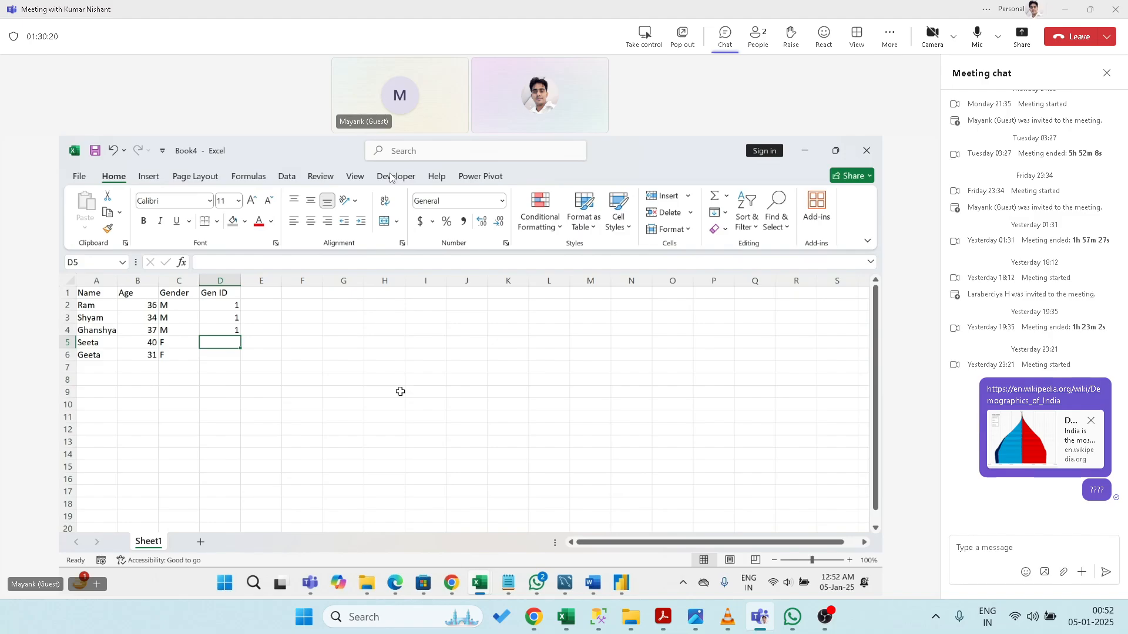
text(2)
key(Return)
text(2)
key(Up)
key(ctrl+Home)
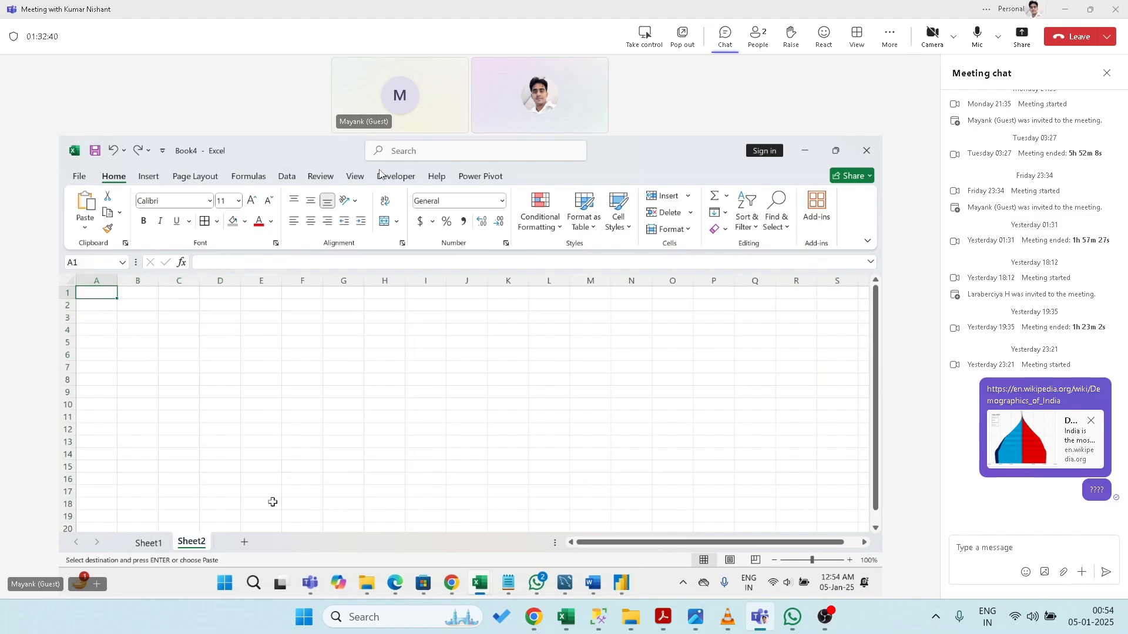
- Finish the Sheet2 paste, then add and delete a spare sheet in Book3
key(Escape)
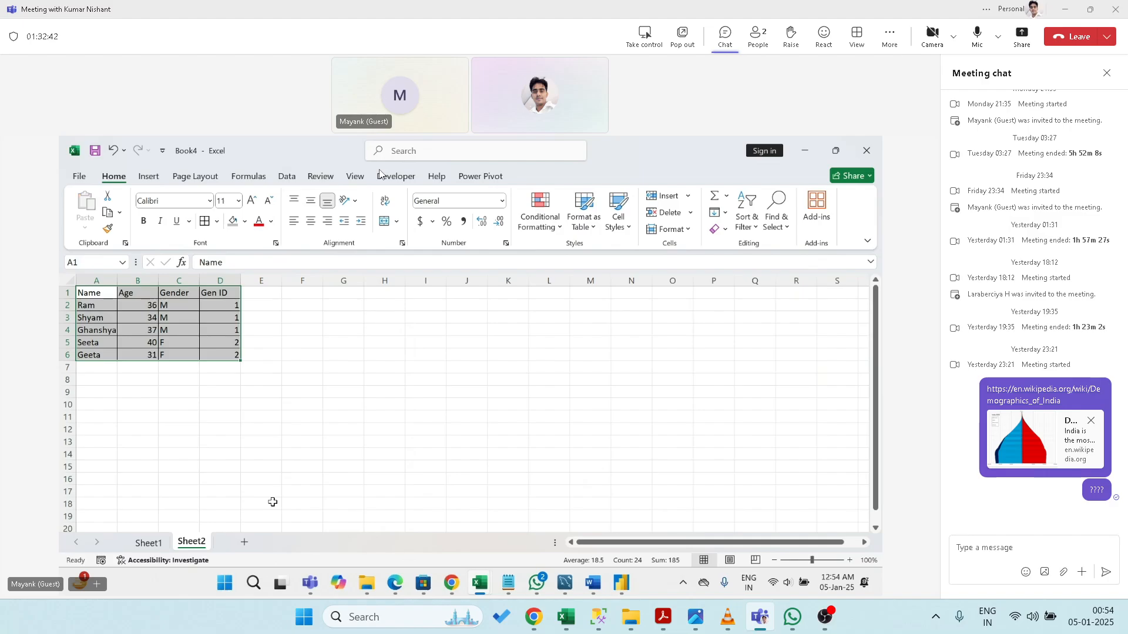
key(Right)
key(Right)
key(Right)
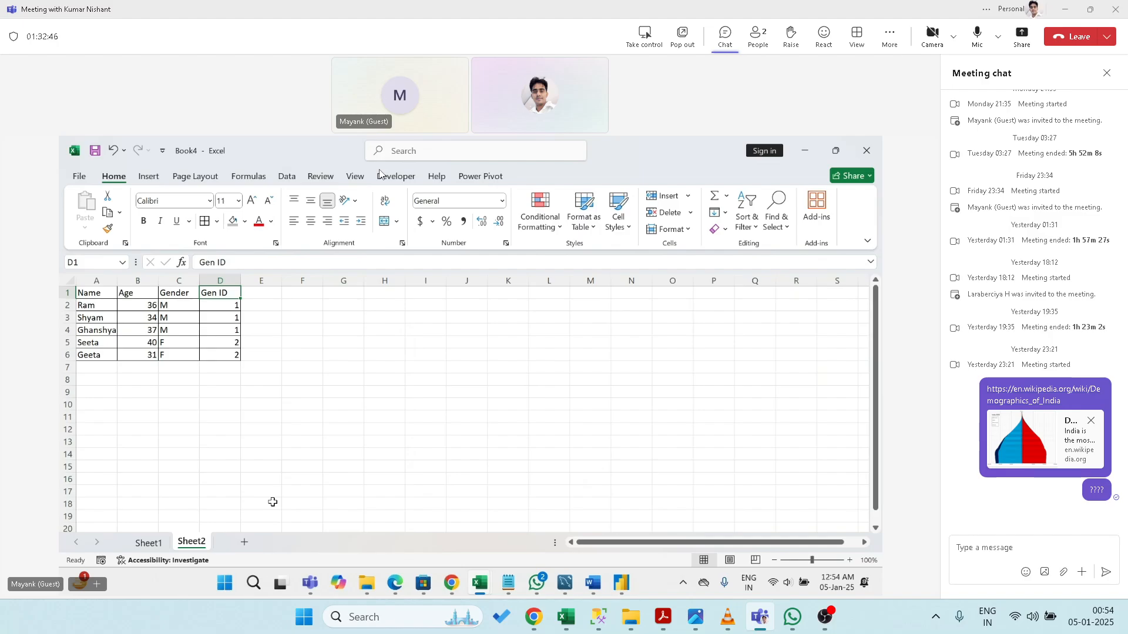
key(alt+Tab)
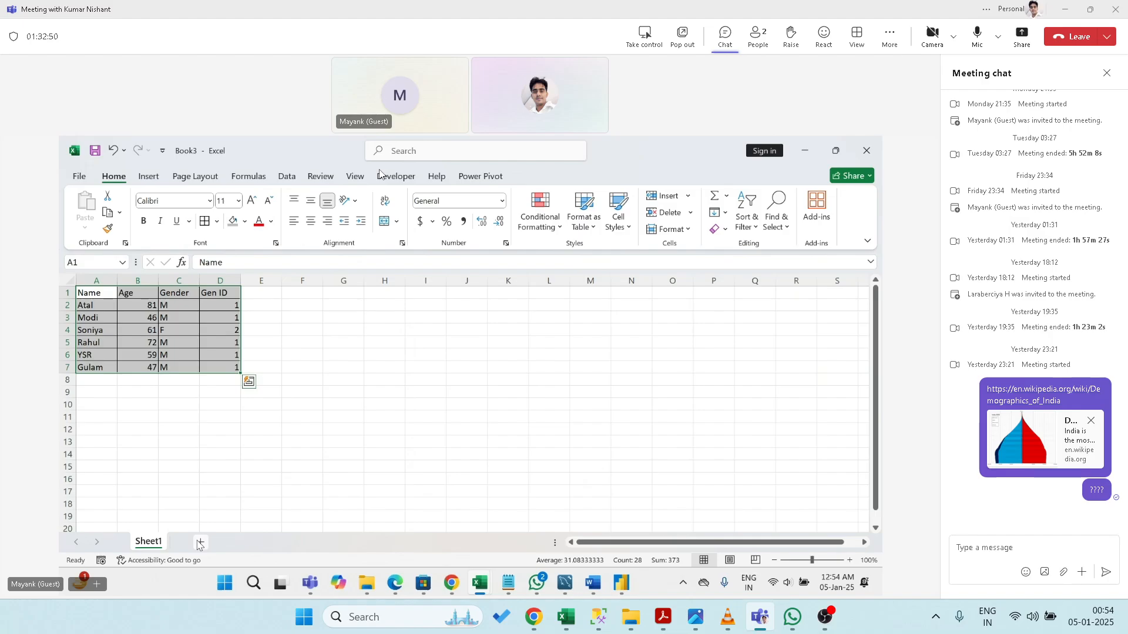
click(200, 543)
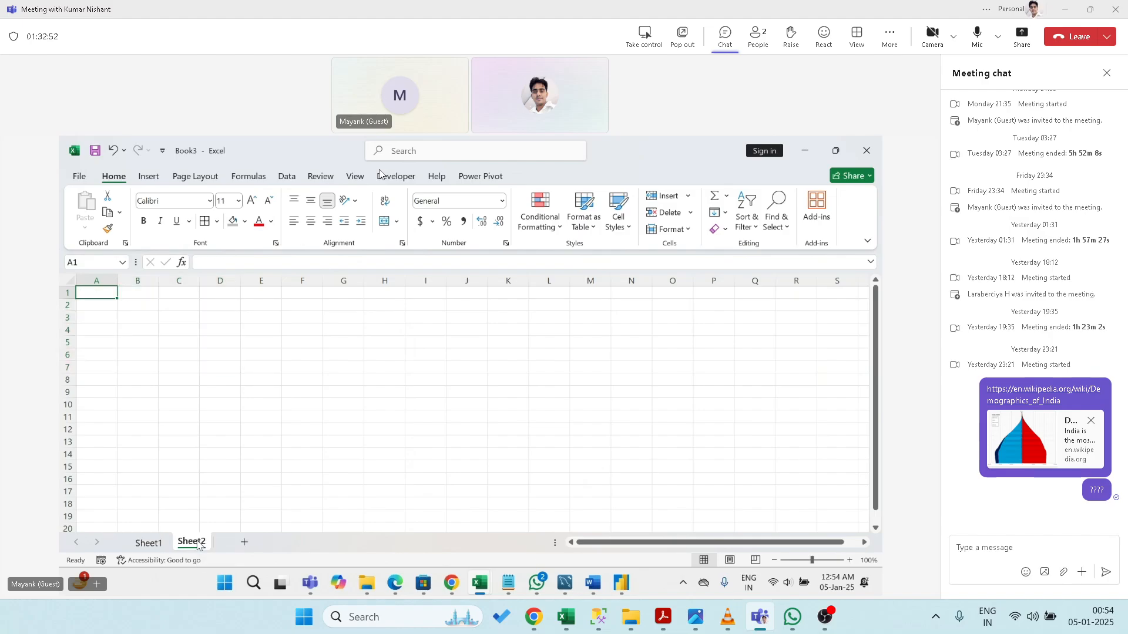
right_click(200, 543)
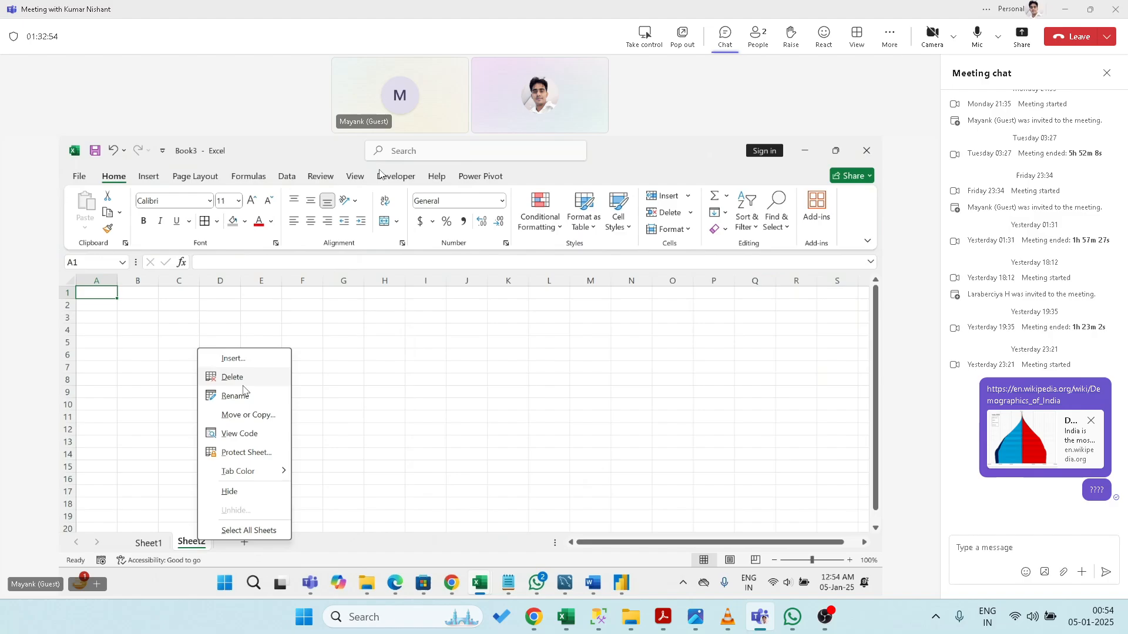
click(235, 377)
key(alt+Tab)
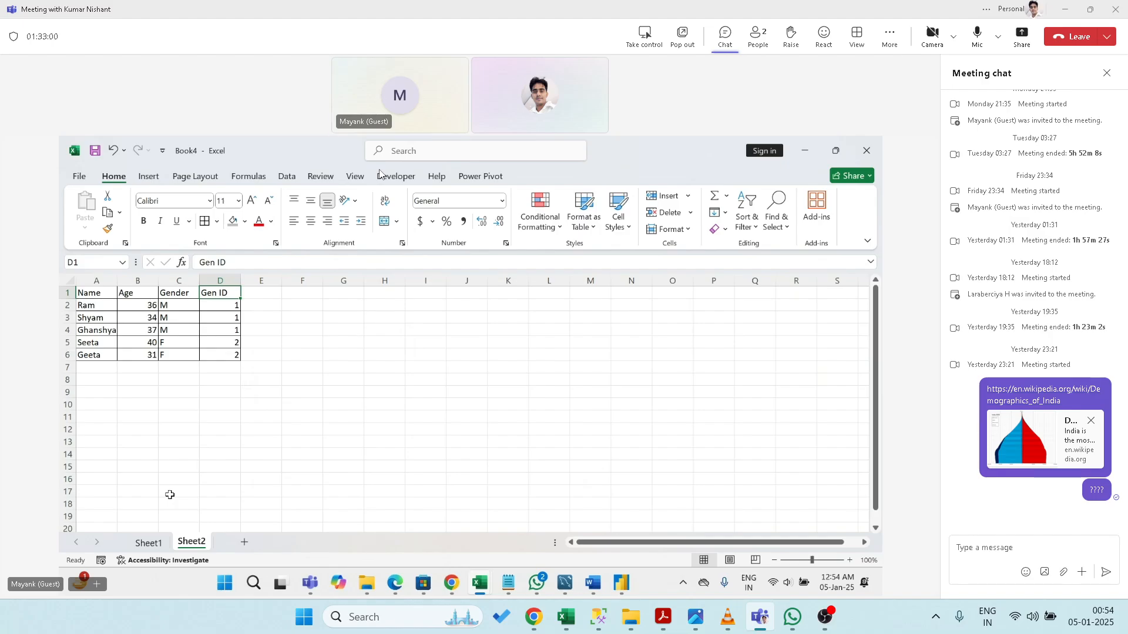
- Copy Book3's six rows, Atal through Gulam, and paste them below Book4's Sheet2 table at A7
key(alt+Tab)
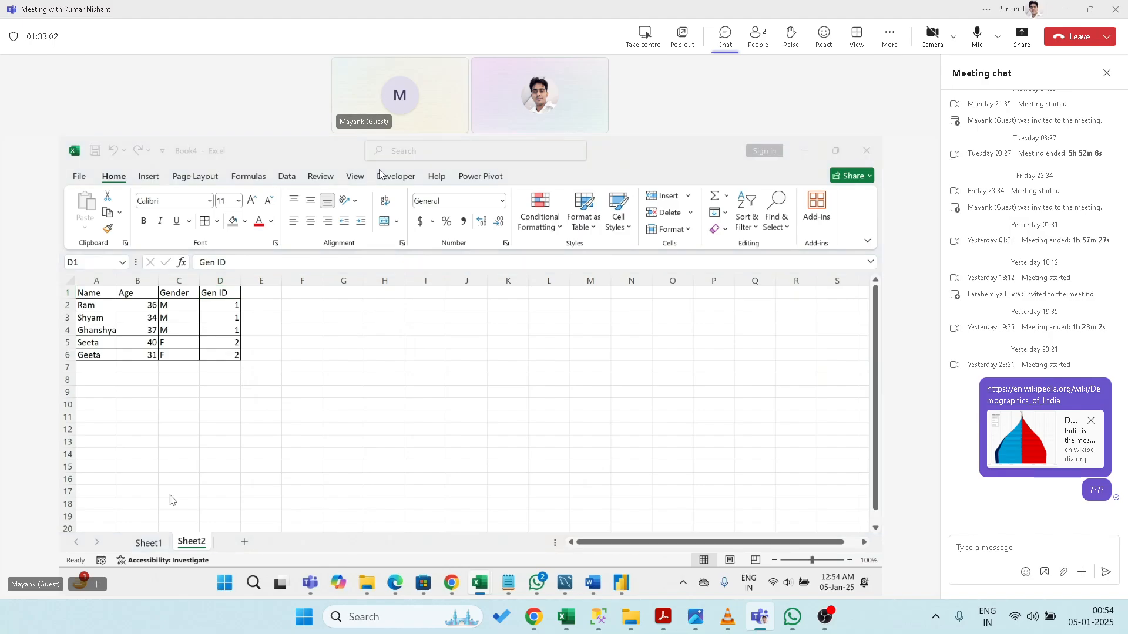
key(Down)
key(ctrl+shift+Down)
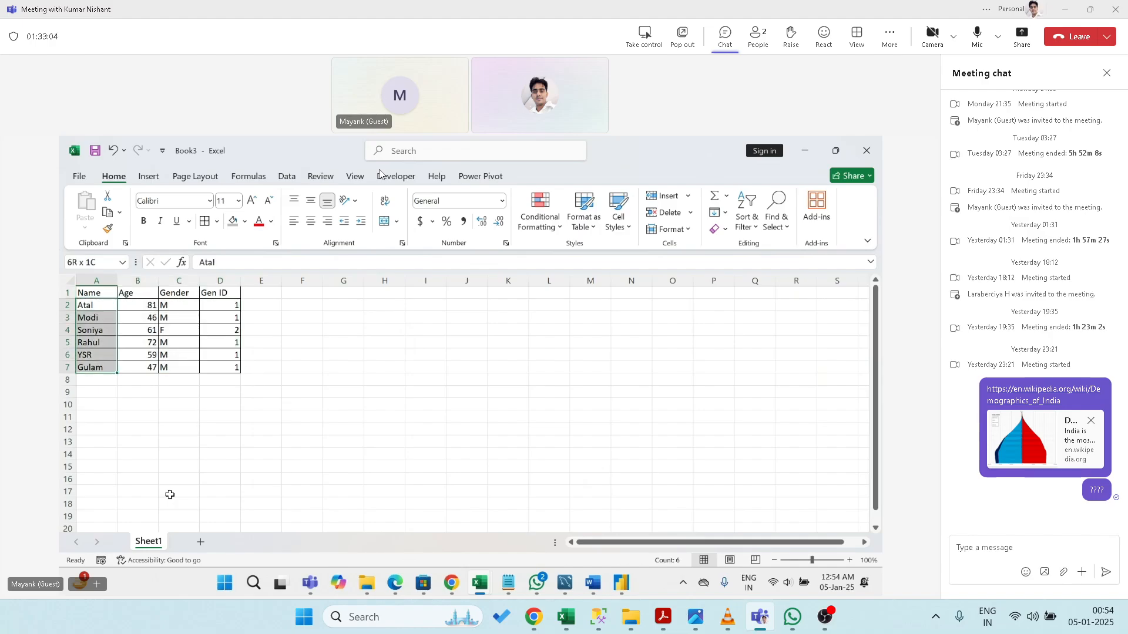
key(ctrl+shift+Right)
key(ctrl+c)
key(alt+Tab)
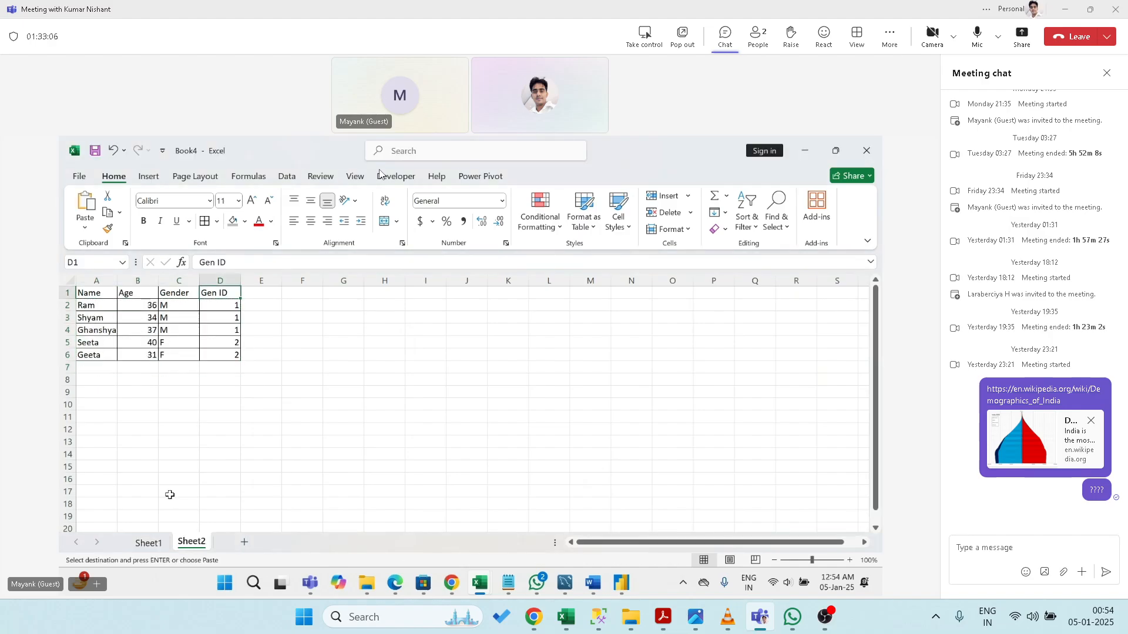
key(ctrl+Left)
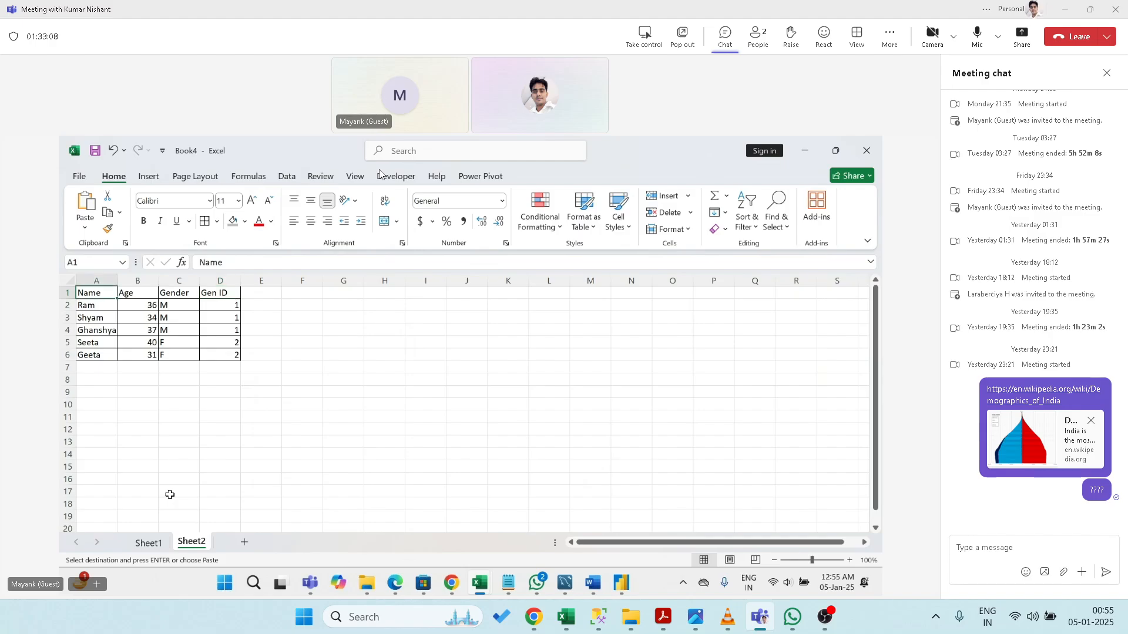
key(Down)
key(Down)
key(Down)
key(Down)
key(Down)
key(Down)
key(ctrl+v)
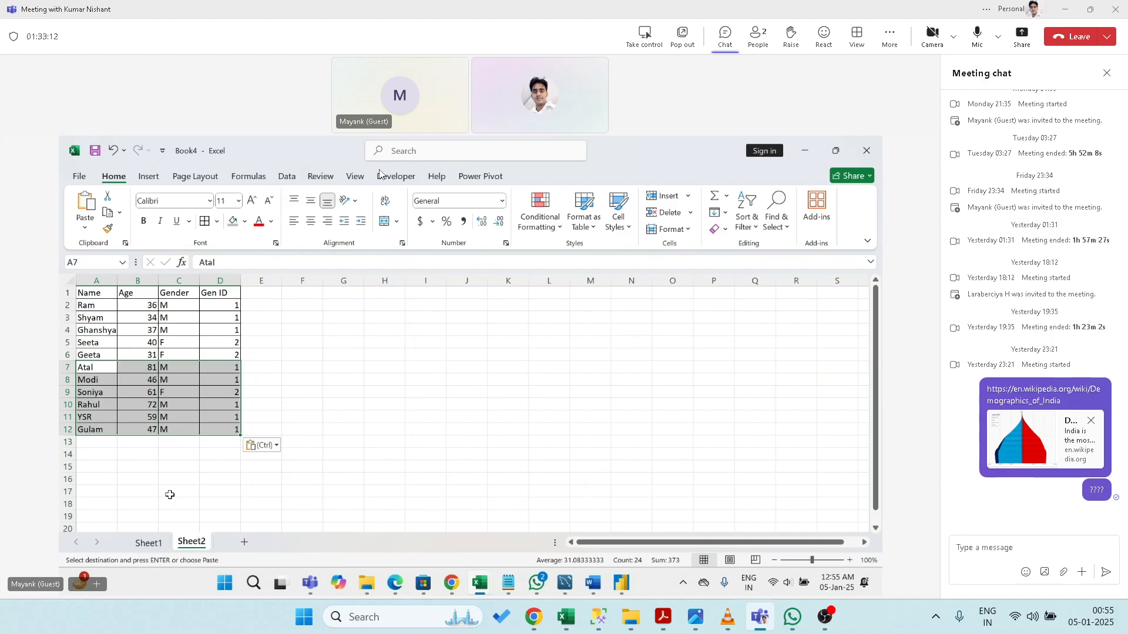
- Check the pasted rows against Book3 and return to the combined table's header
key(alt+Tab)
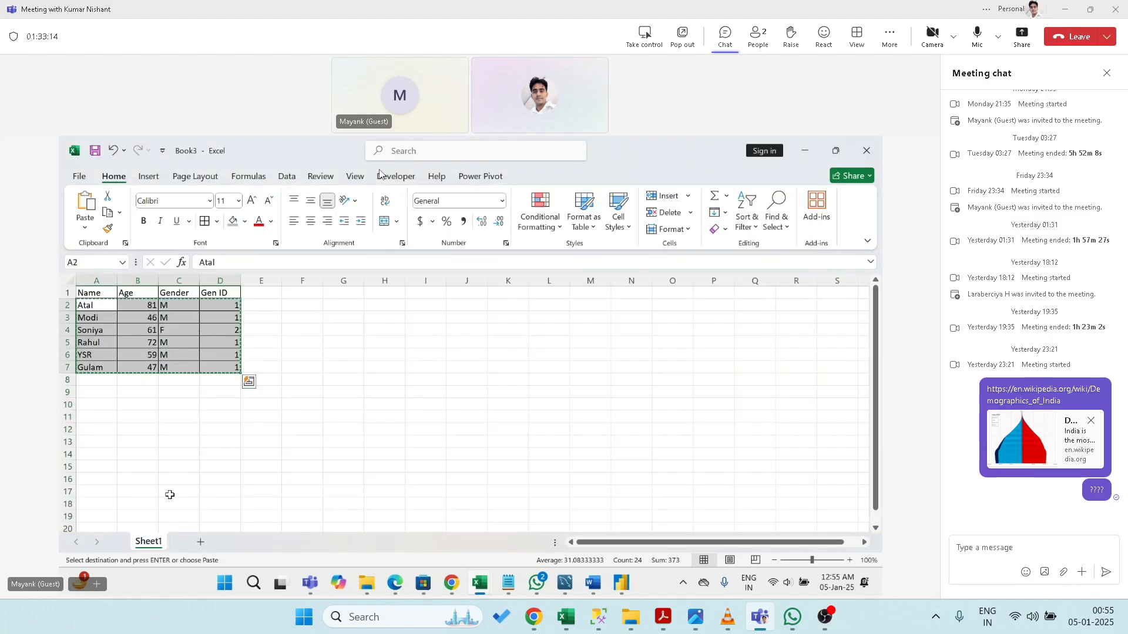
key(alt+Tab)
key(Right)
key(Right)
key(Right)
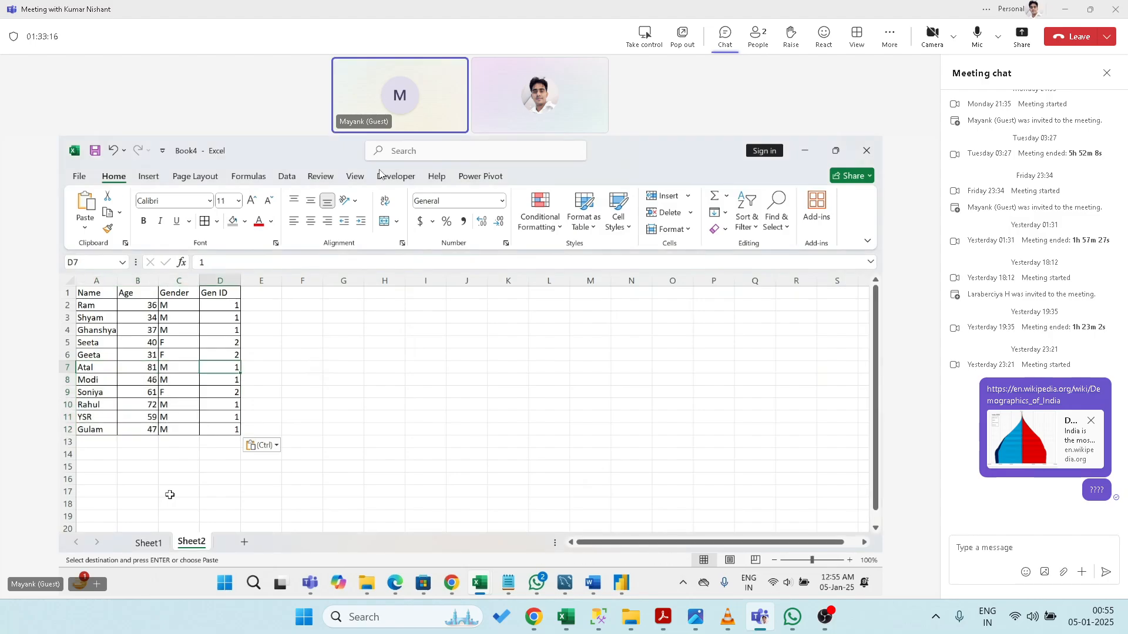
key(Left)
key(Left)
key(Left)
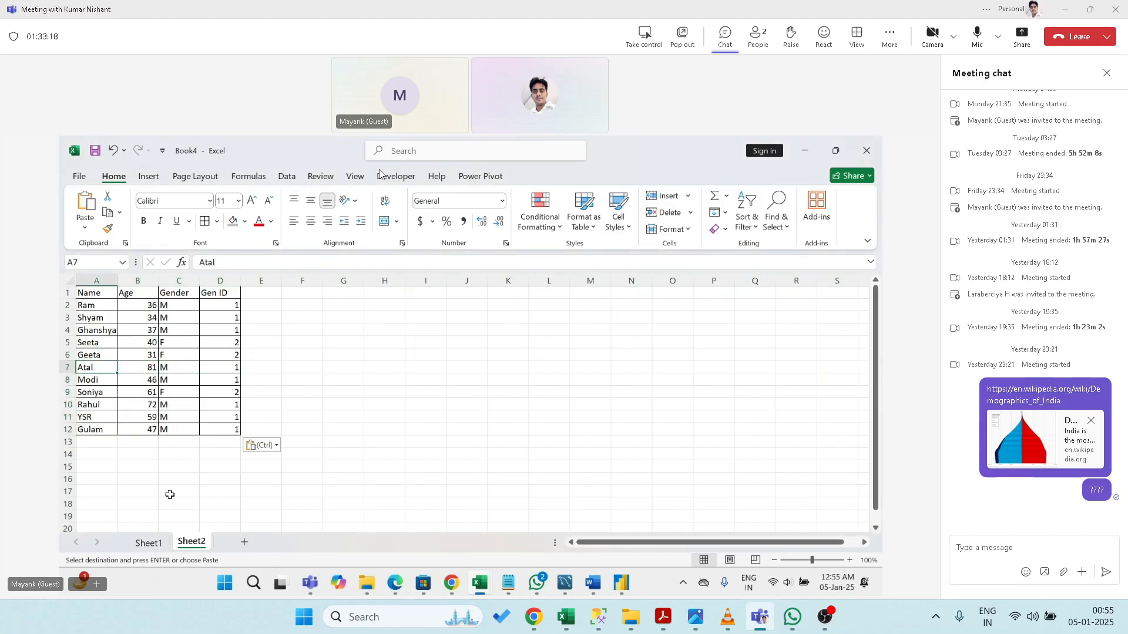
key(ctrl+Up)
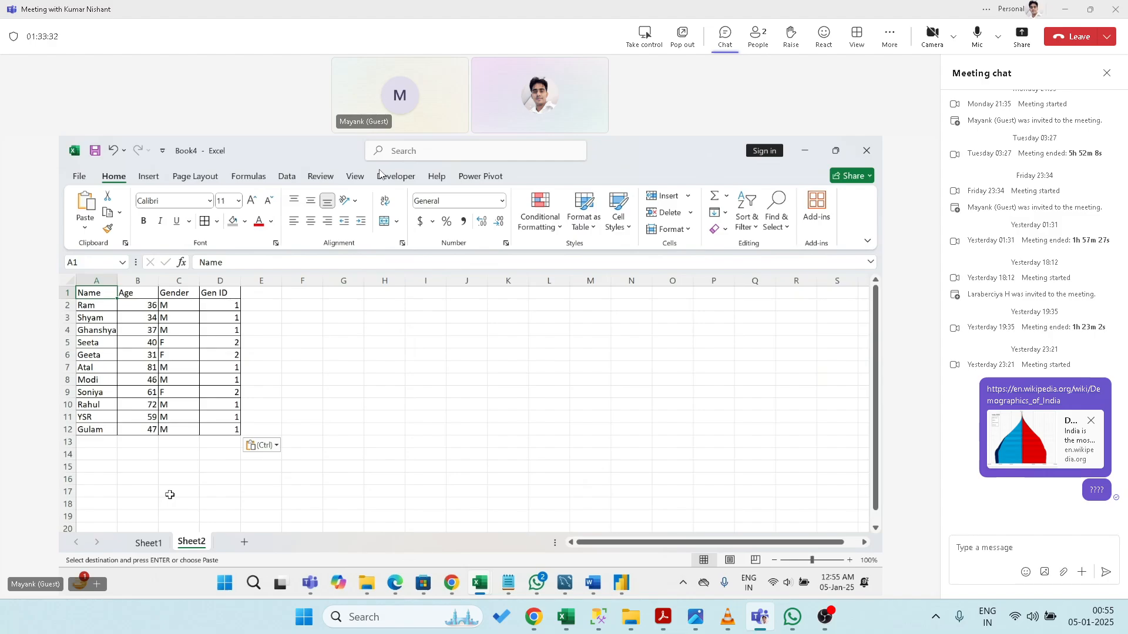
- Bring up the India Demographic Power Query Editor, then open and cancel Append Queries
key(alt+Tab)
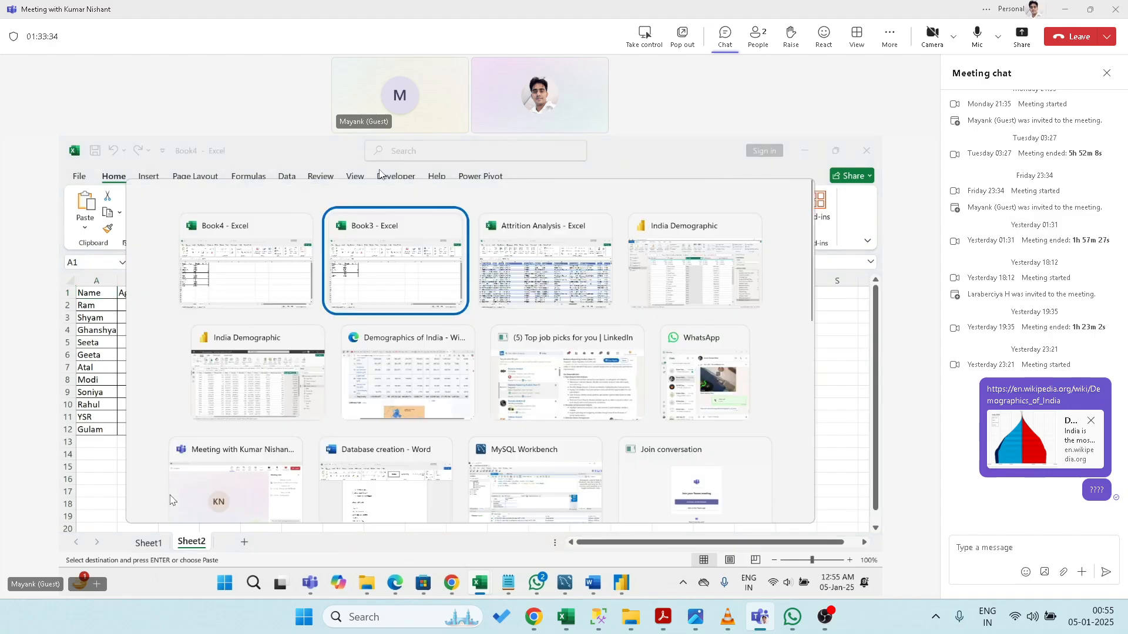
key(Tab)
key(Tab)
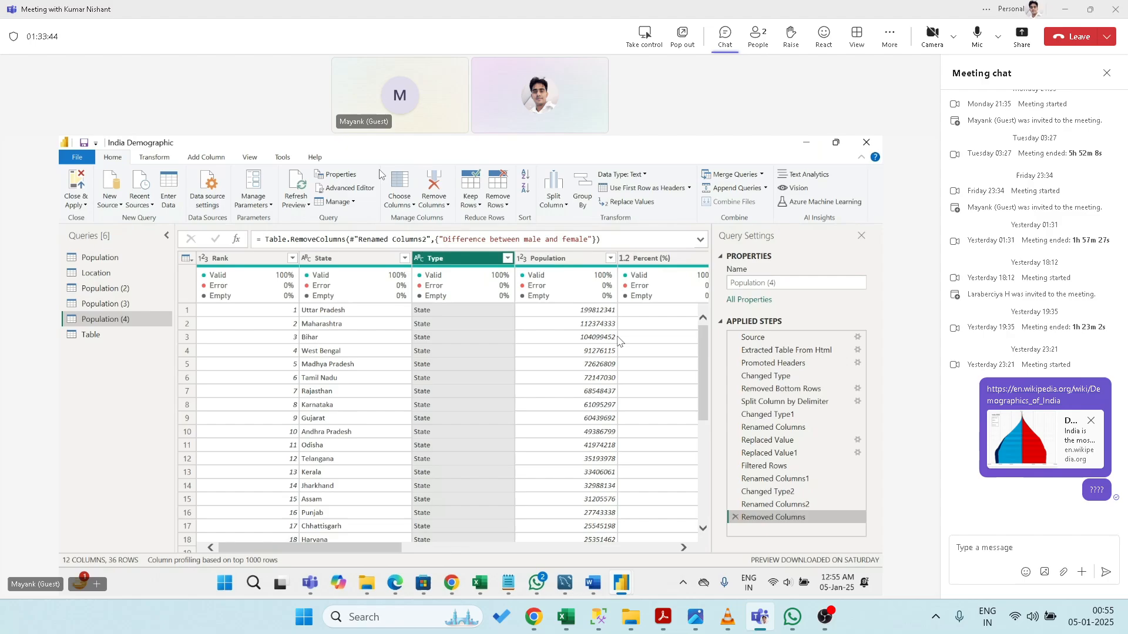
click(734, 193)
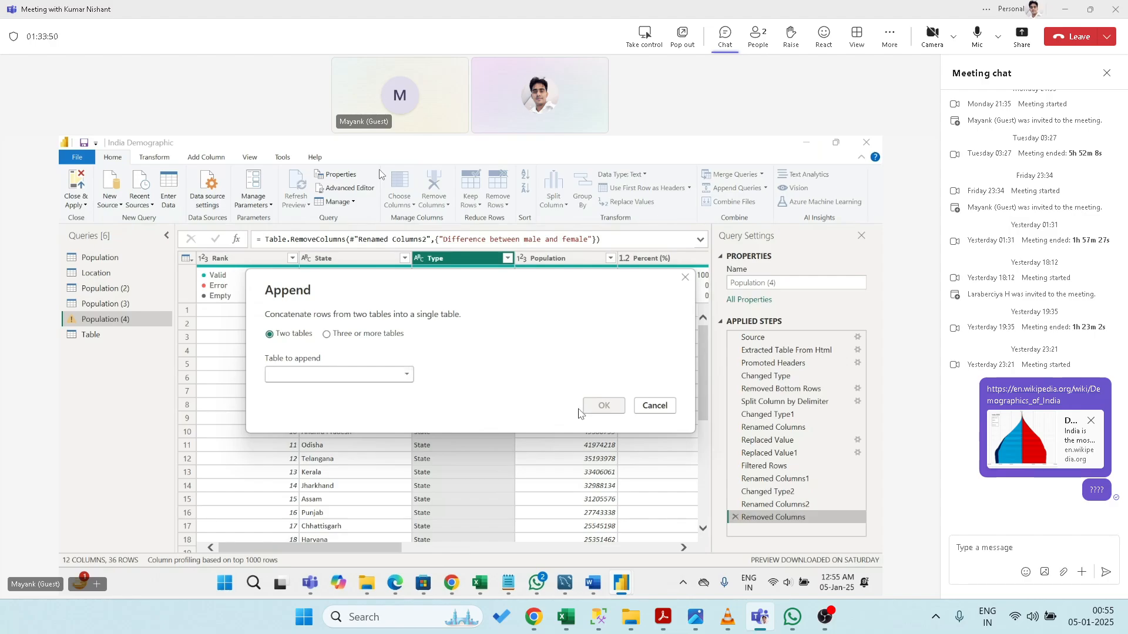
click(654, 405)
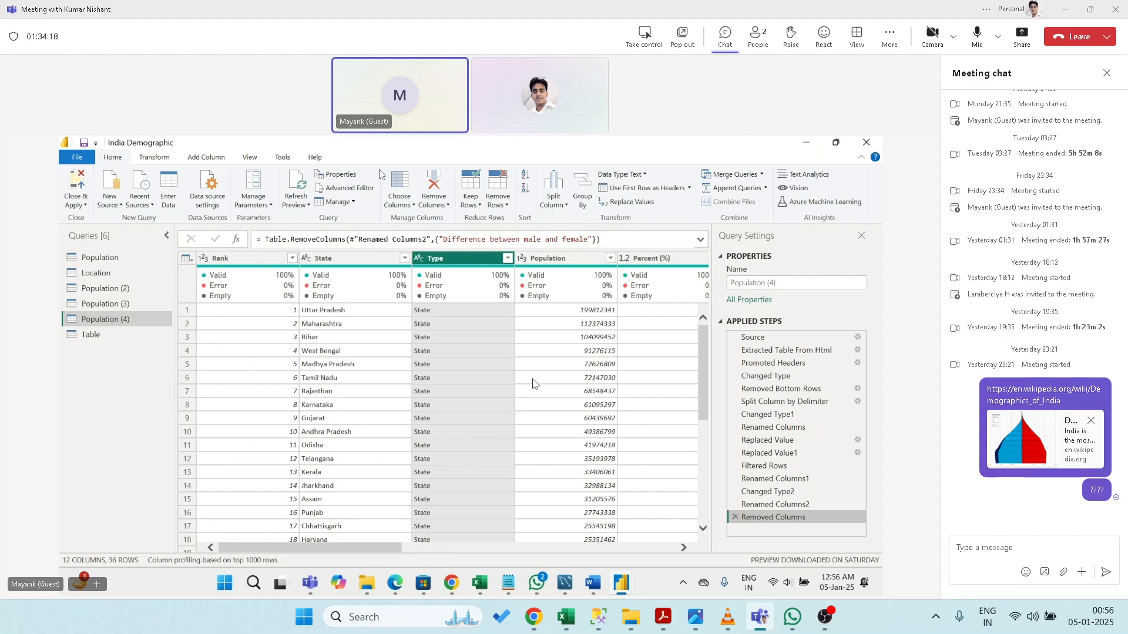
- Try Append Queries with the Three or more tables option twice, cancelling each time
click(736, 188)
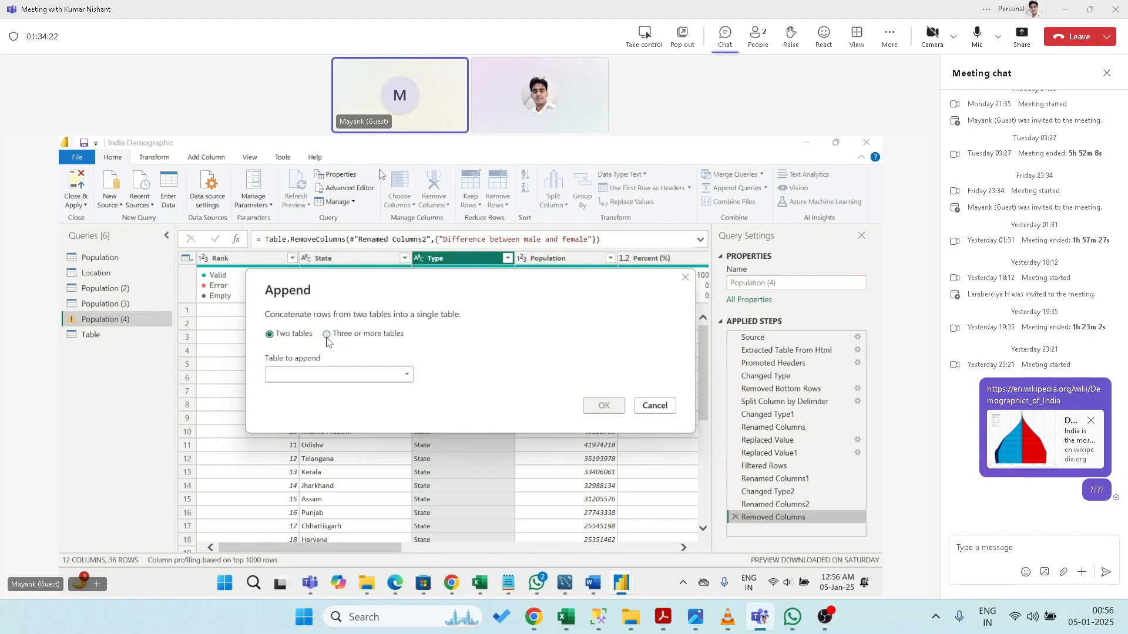
click(327, 334)
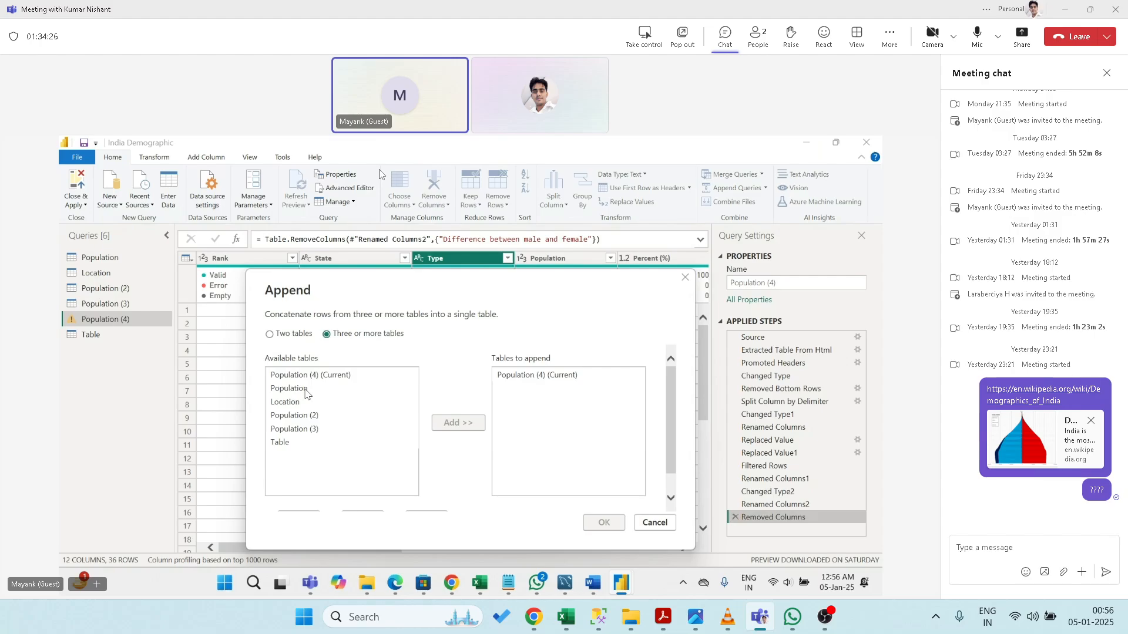
click(655, 523)
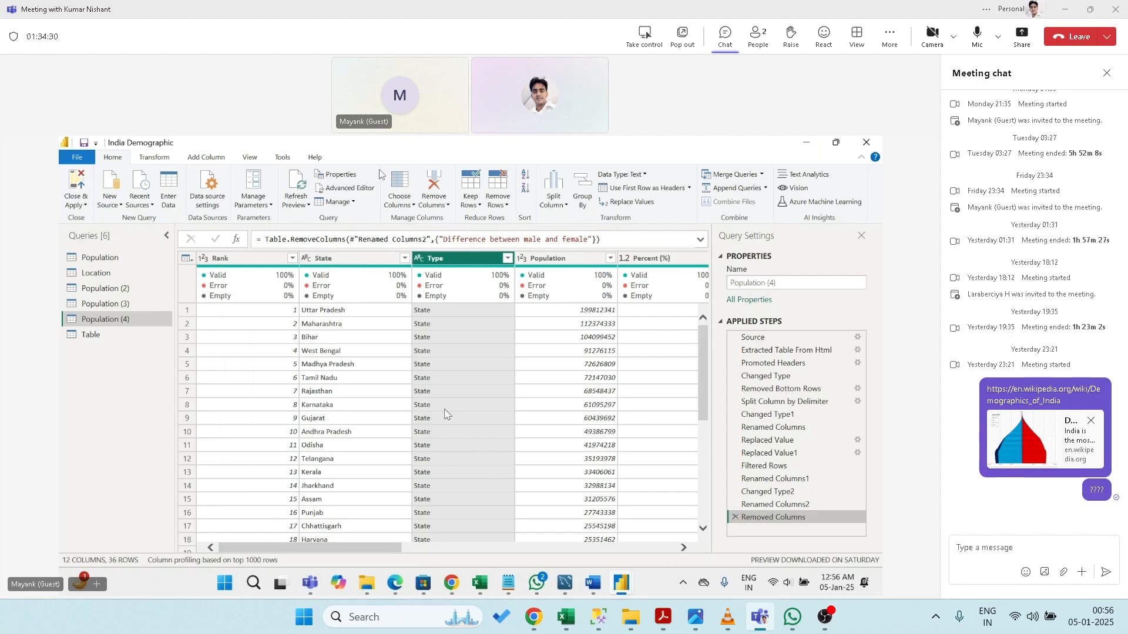
click(728, 188)
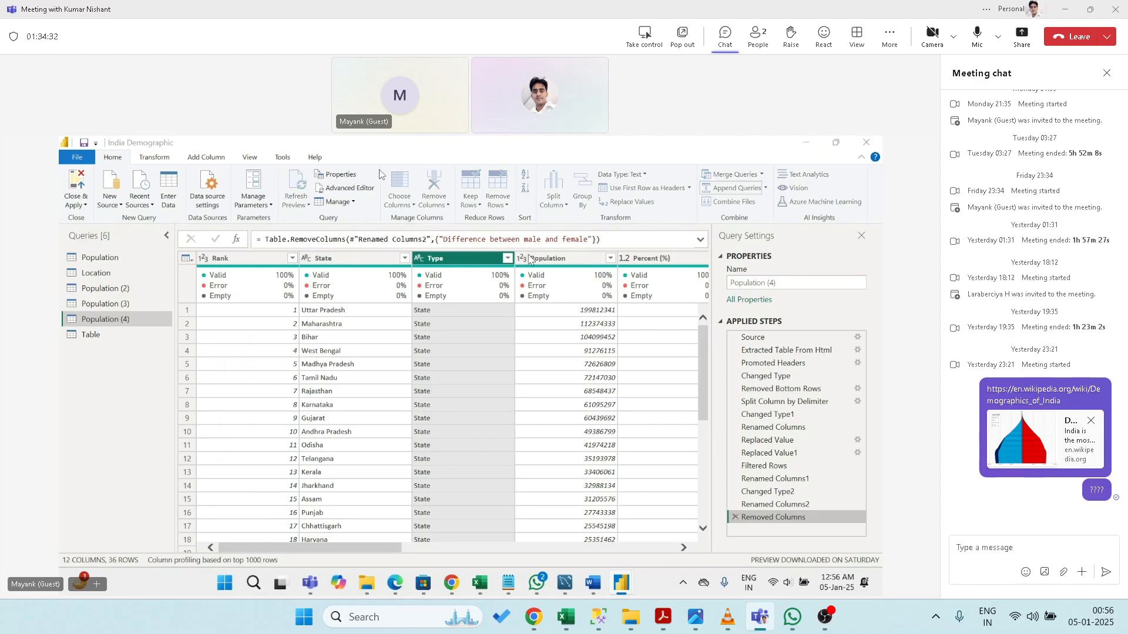
click(341, 376)
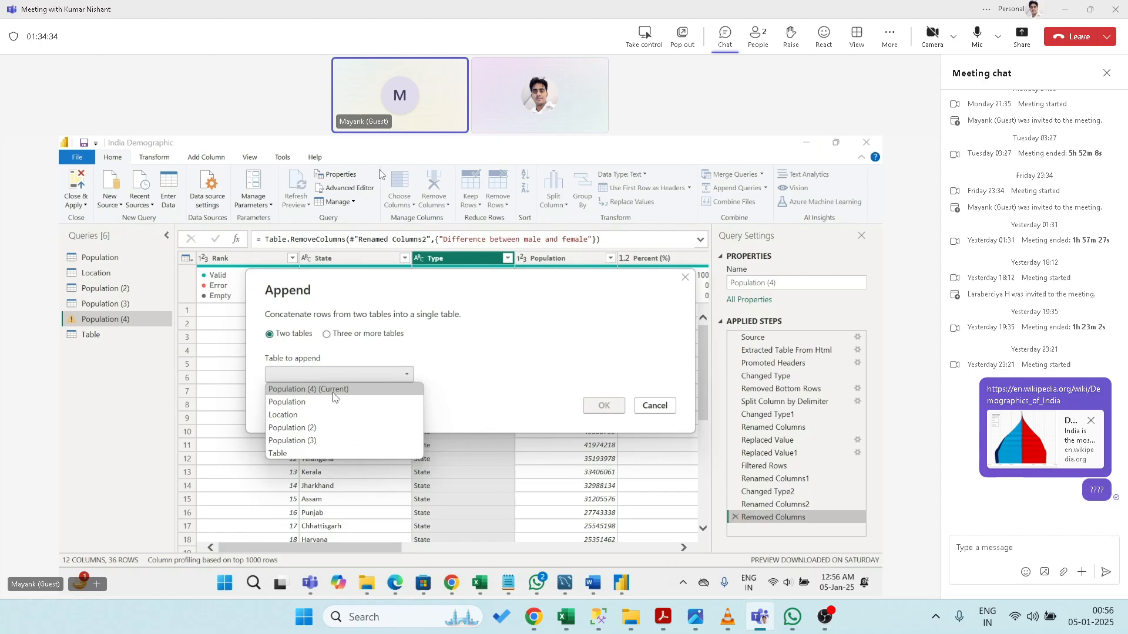
click(668, 411)
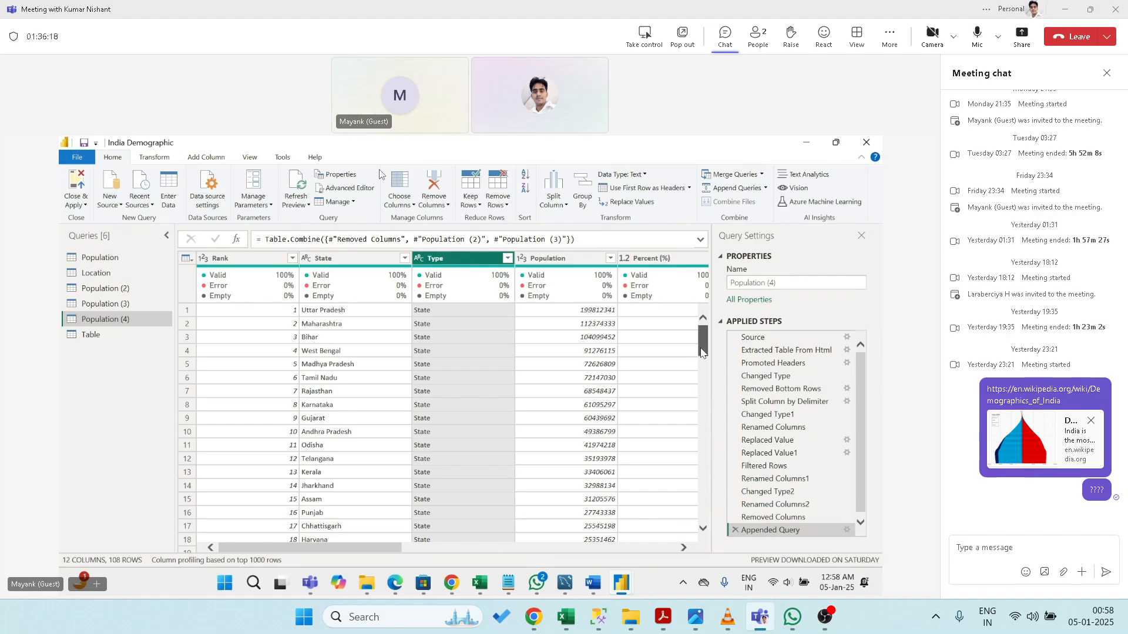
drag(703, 345, 707, 303)
- Open and cancel the Append dialog, then drop down Append Queries to show Append Queries as New
click(733, 188)
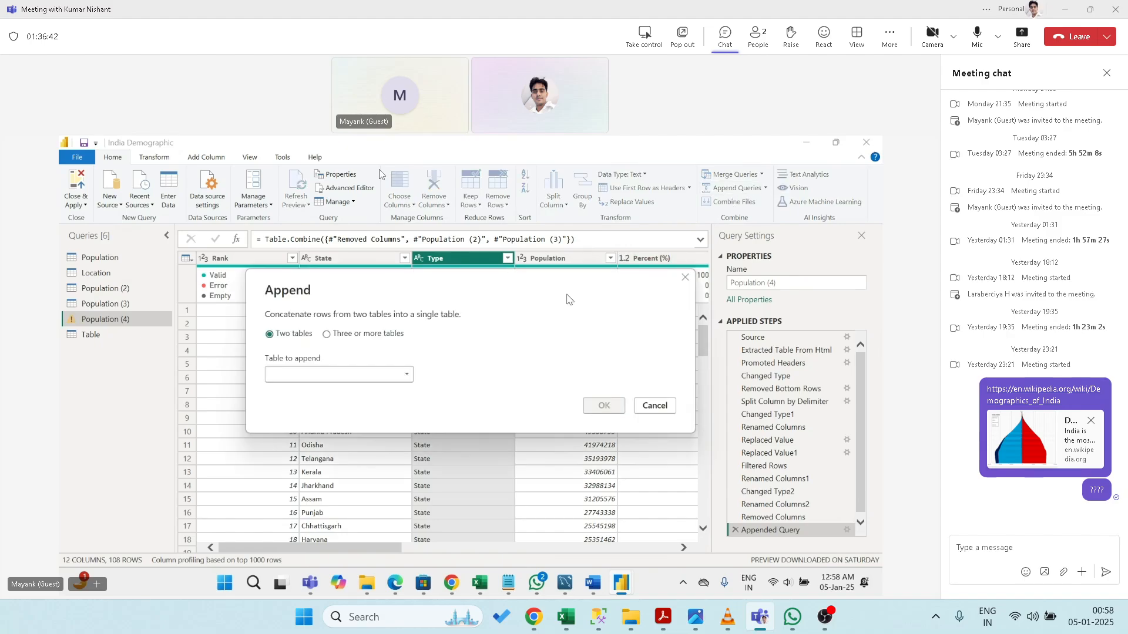
click(408, 376)
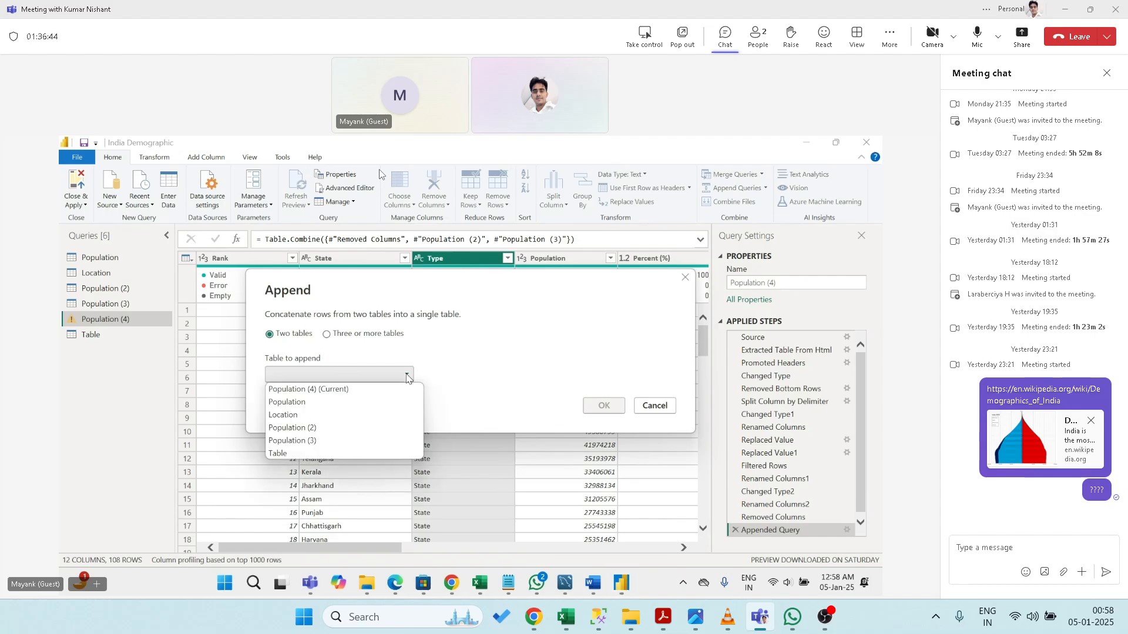
click(654, 405)
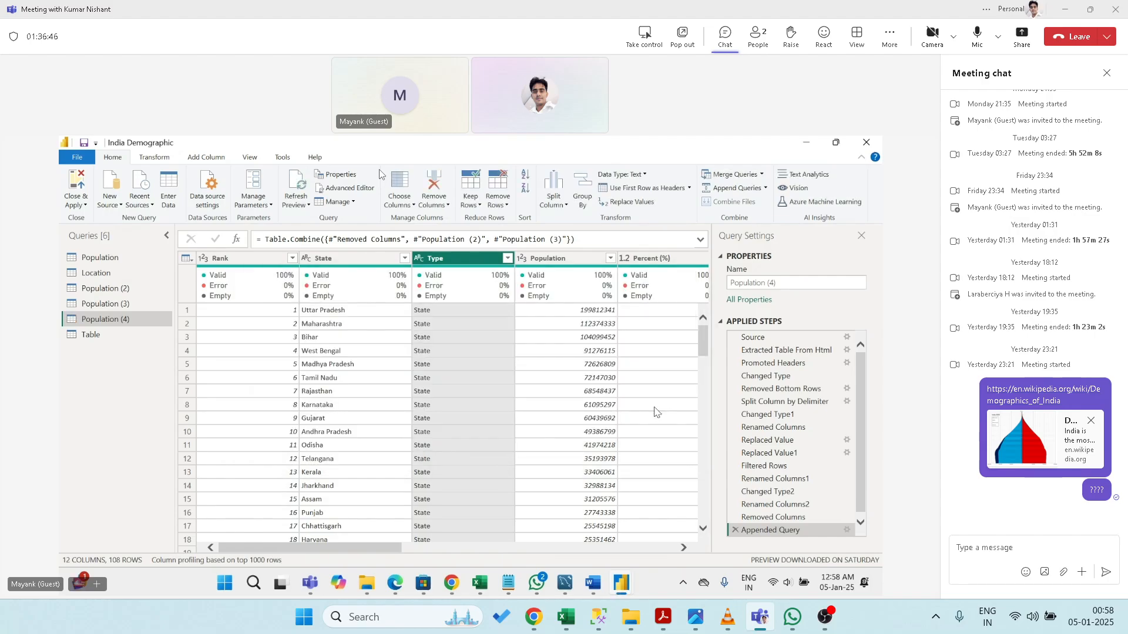
click(765, 188)
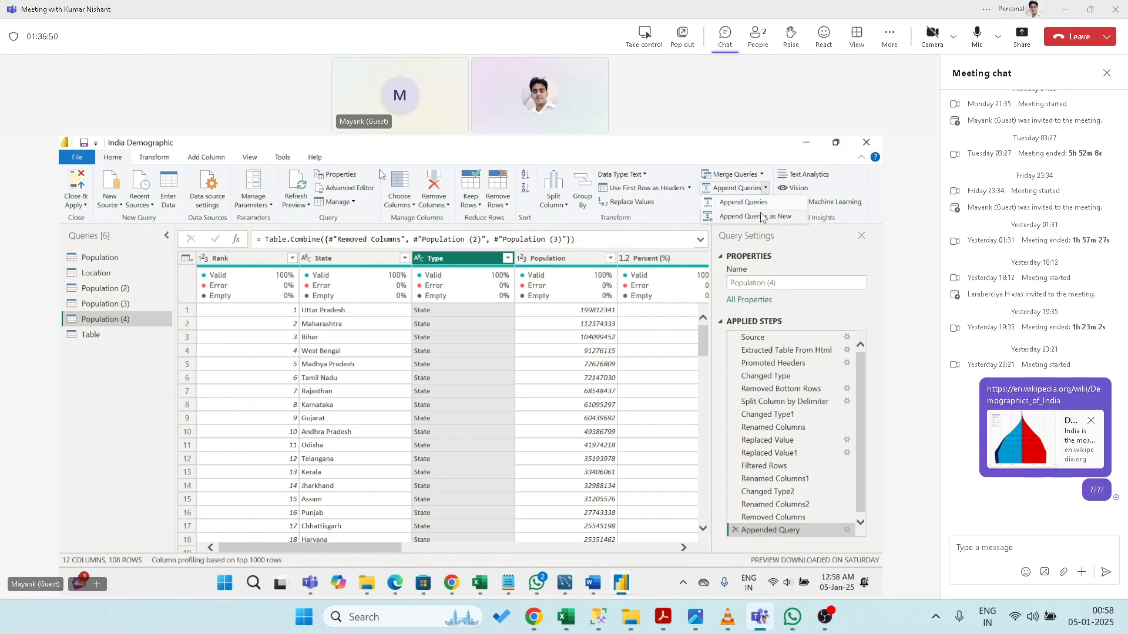
- Append Population (2) and Population (3) to Population (4) as a new query via Three or more tables
click(743, 202)
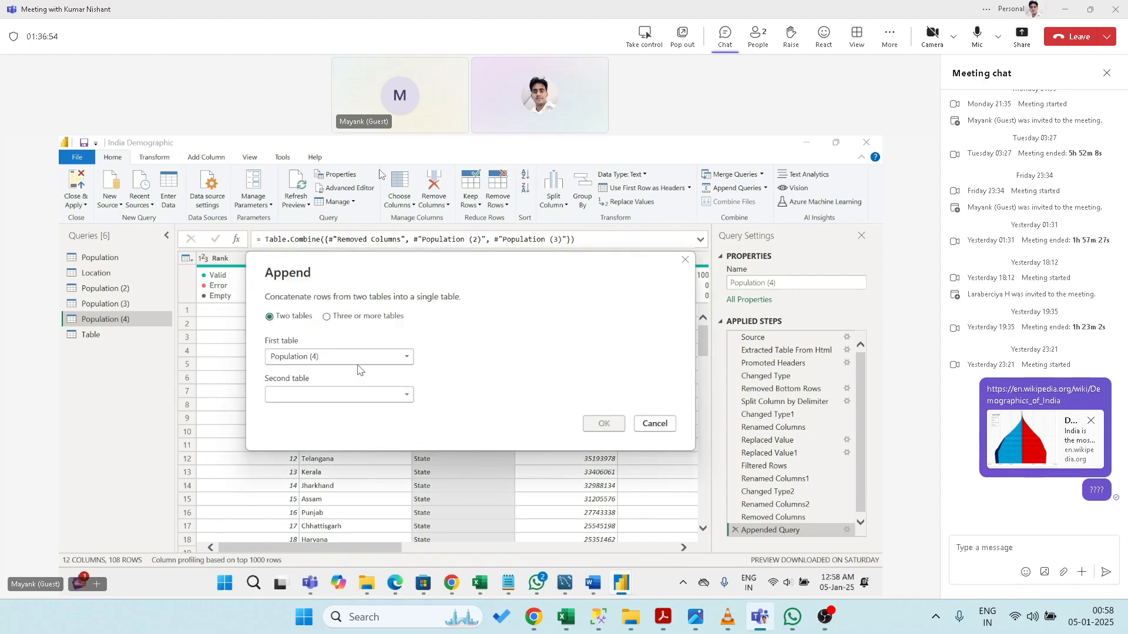
click(348, 317)
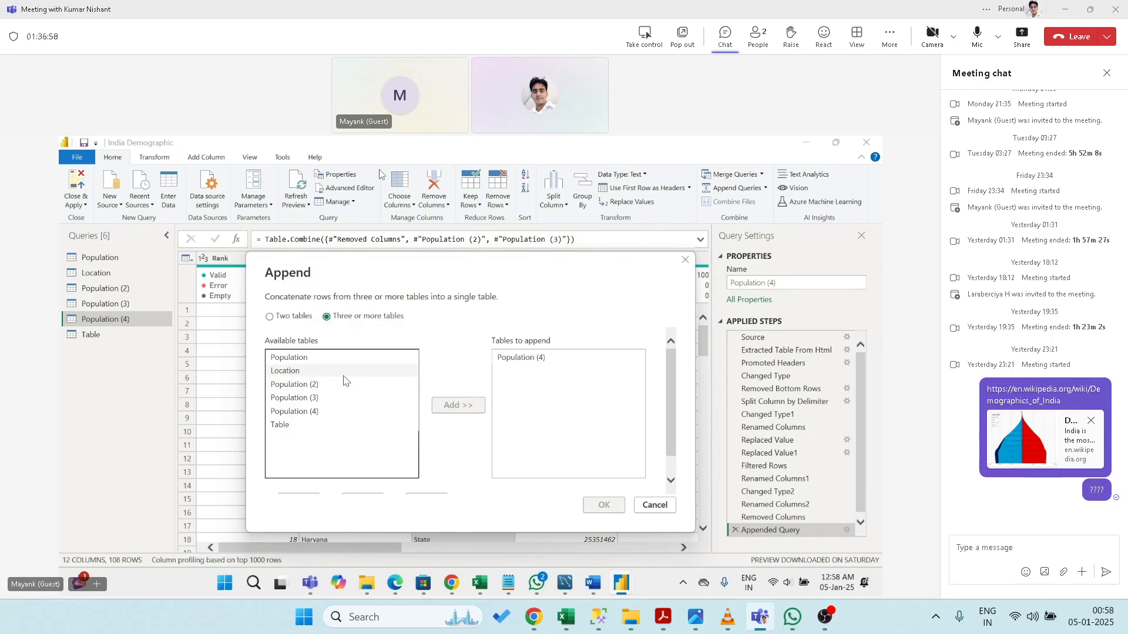
click(302, 388)
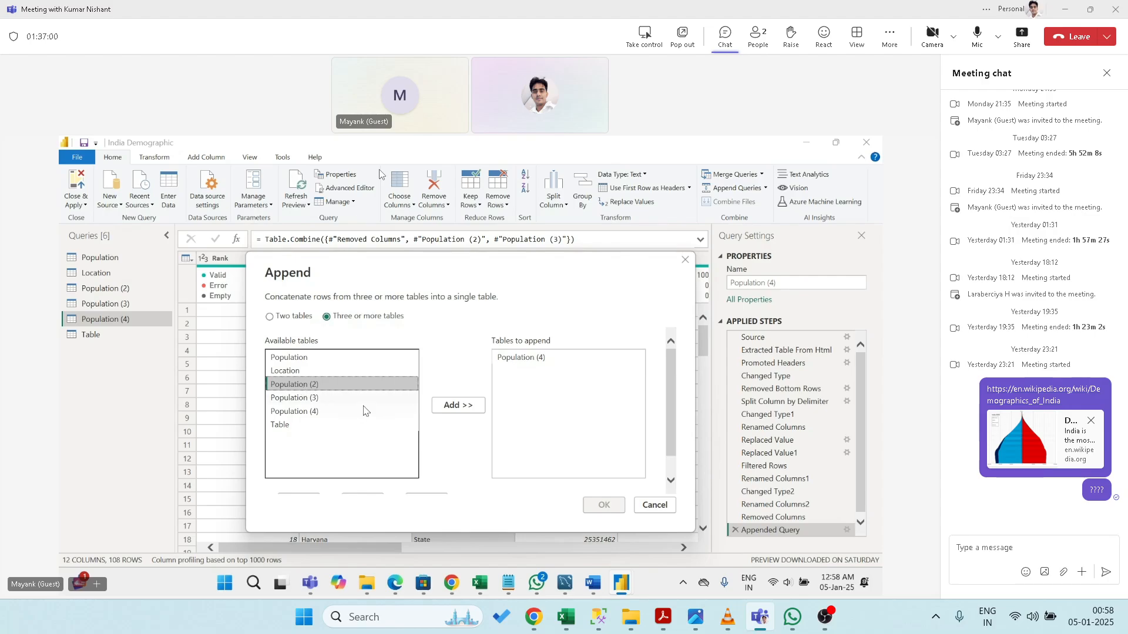
click(453, 406)
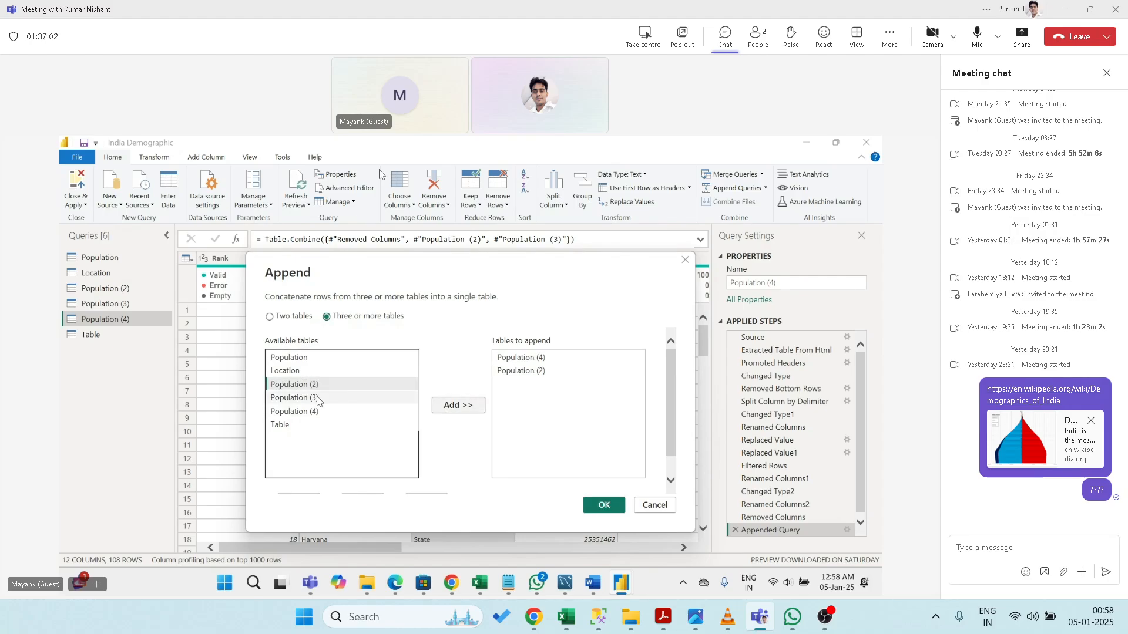
click(320, 398)
click(441, 406)
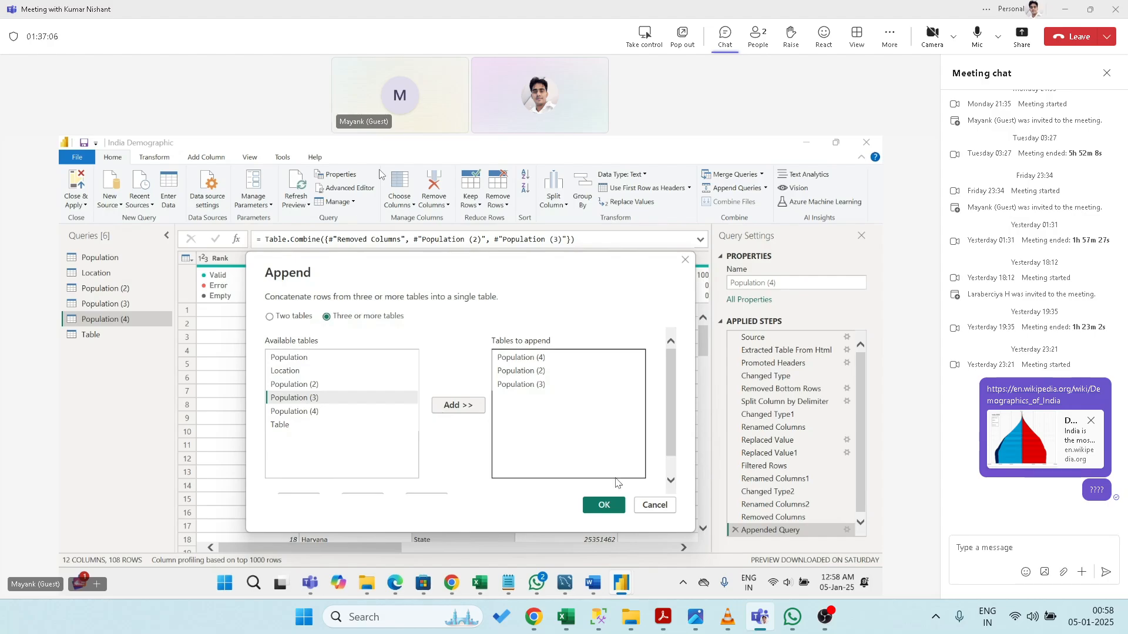
click(606, 505)
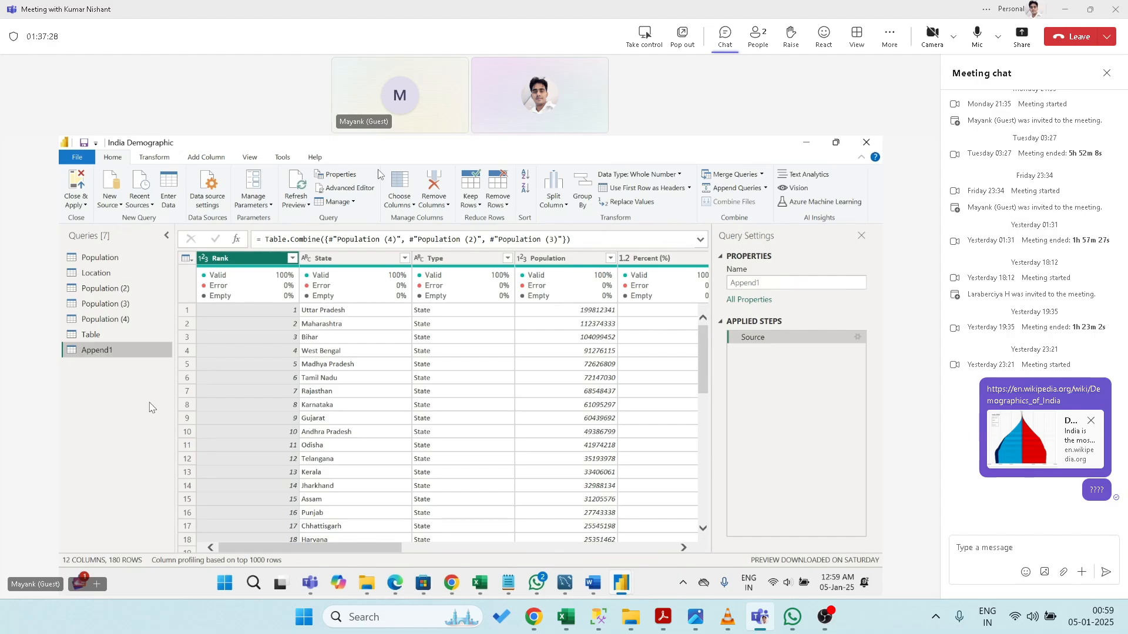
right_click(116, 354)
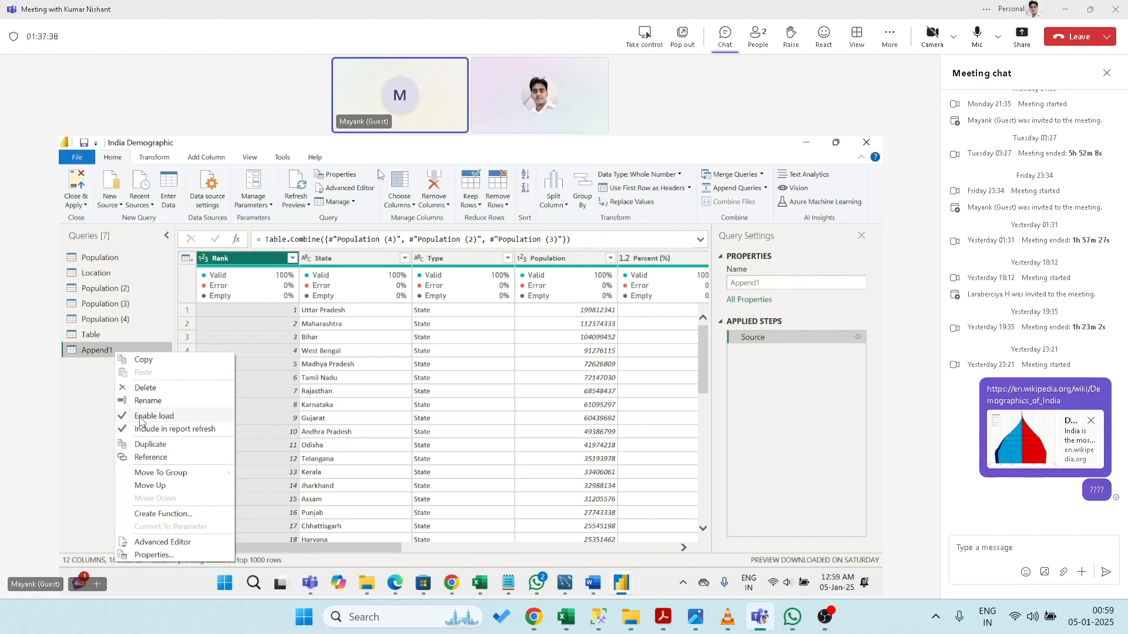
click(84, 477)
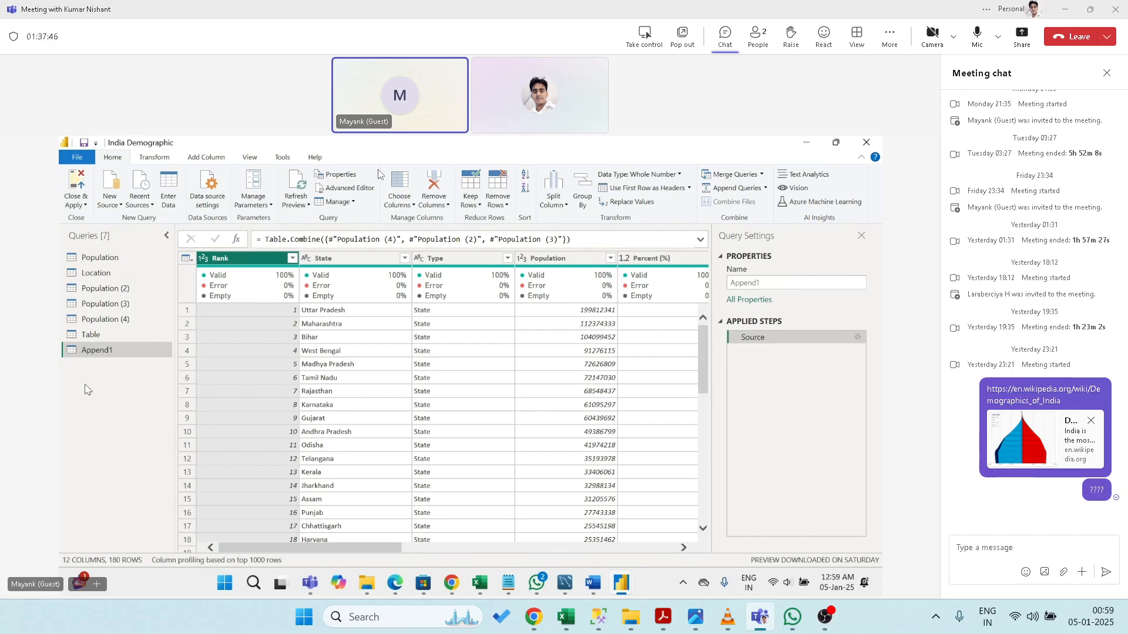
right_click(91, 351)
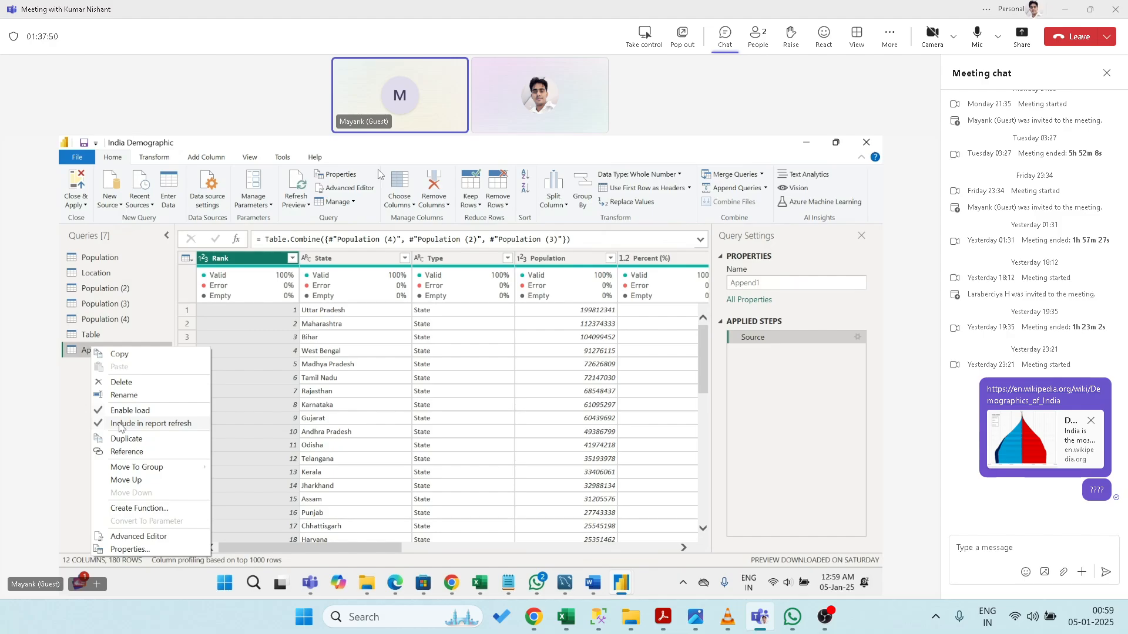
click(79, 411)
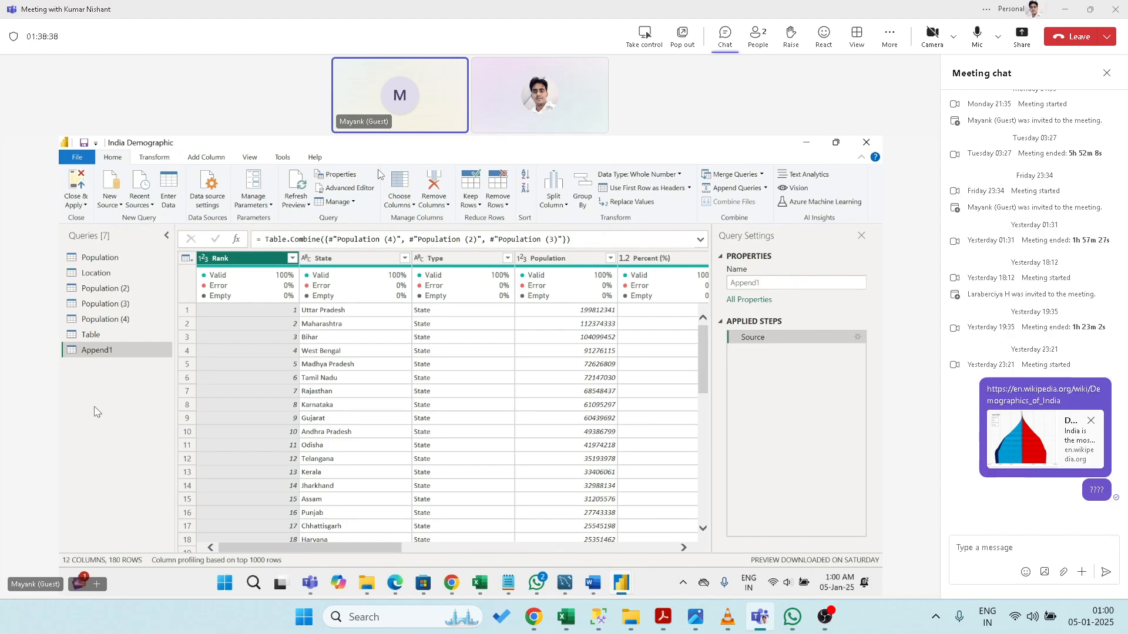
- Open and cancel Append Queries, dismiss Append1's context menu, then drop down the Merge Queries options
click(729, 189)
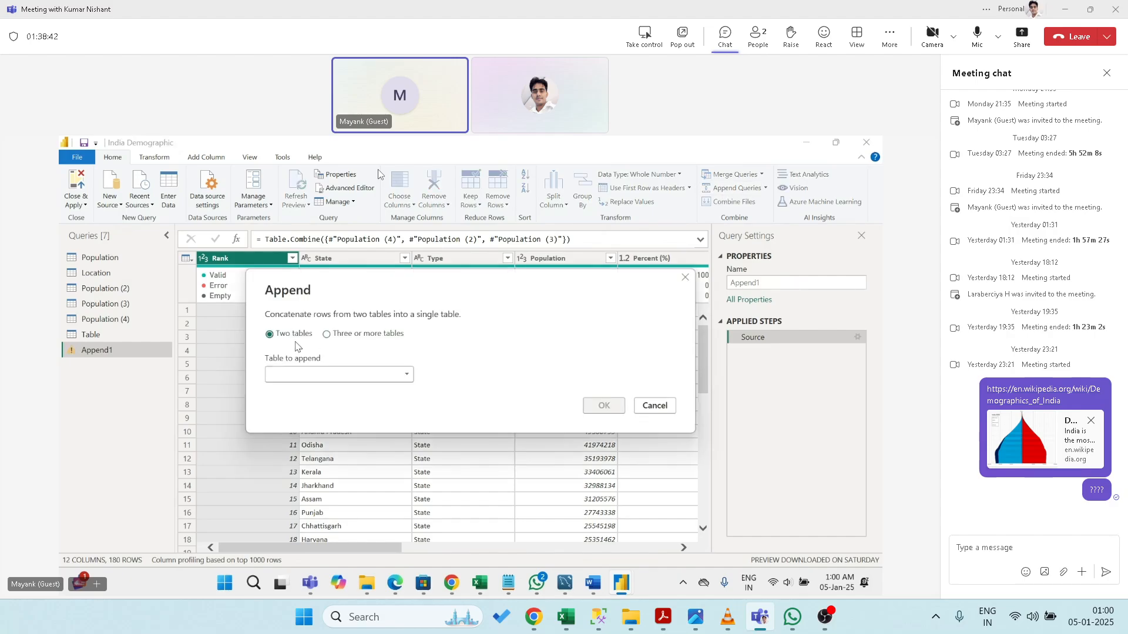
click(327, 376)
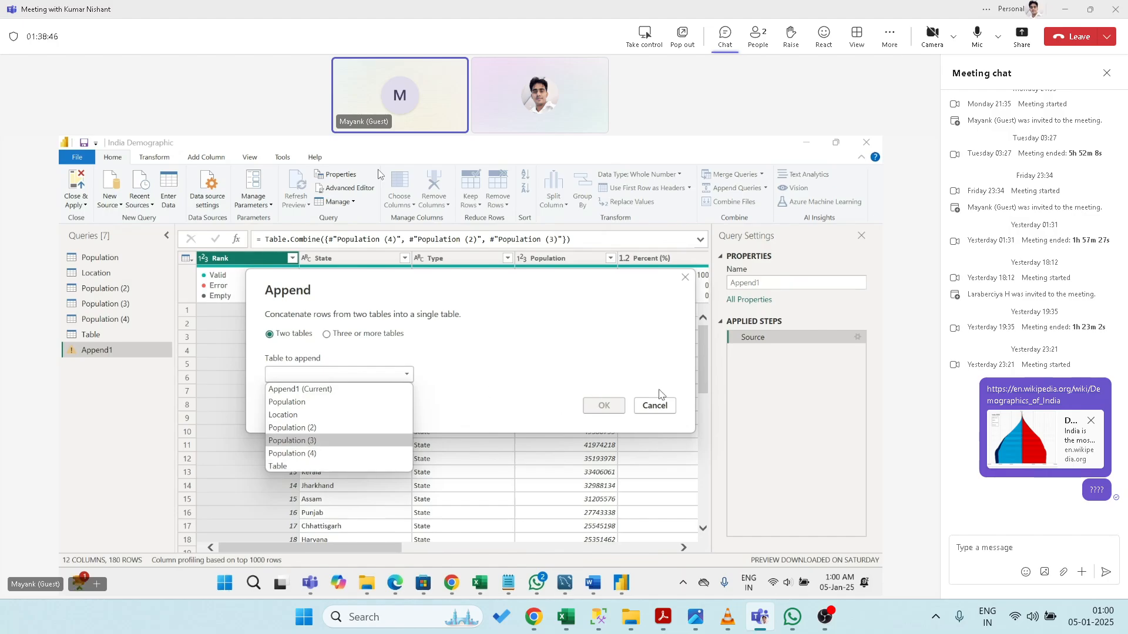
click(660, 411)
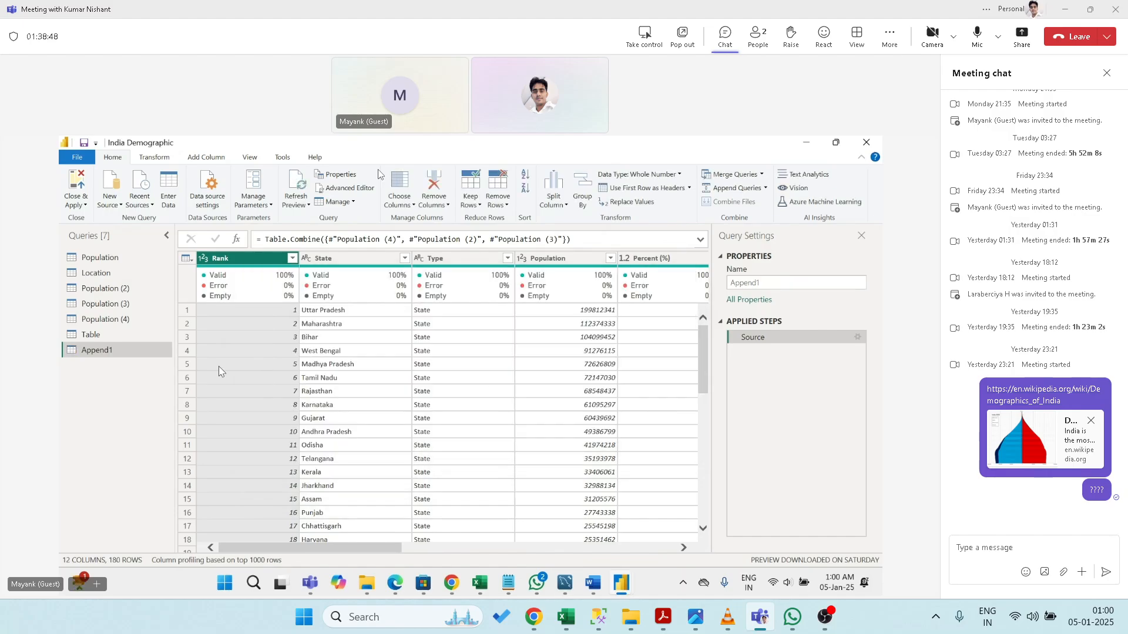
right_click(112, 353)
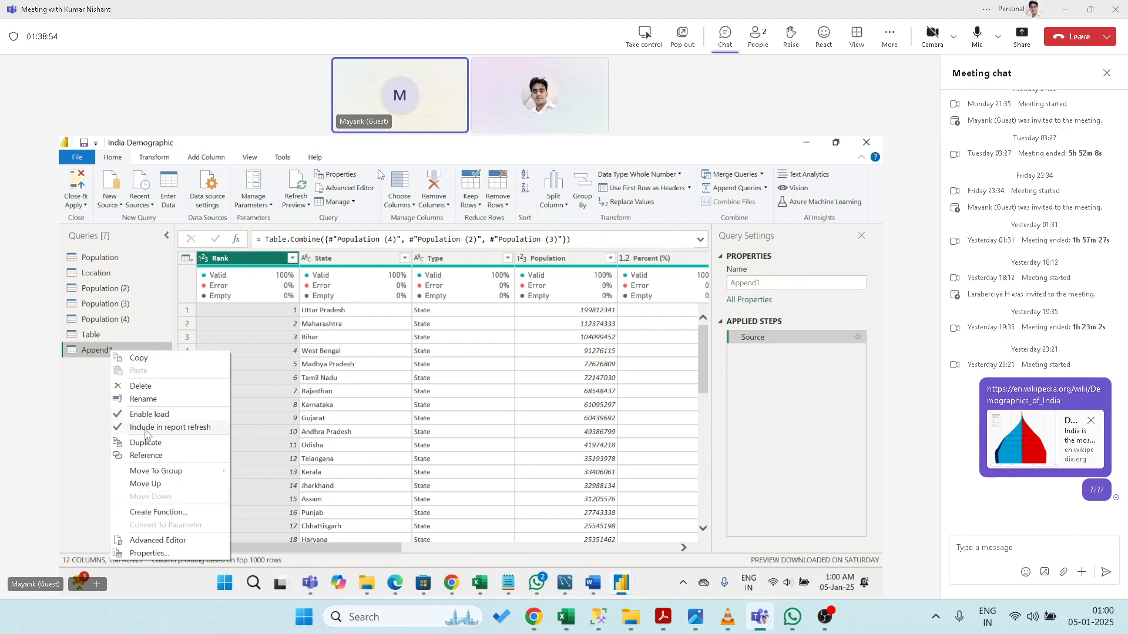
click(83, 444)
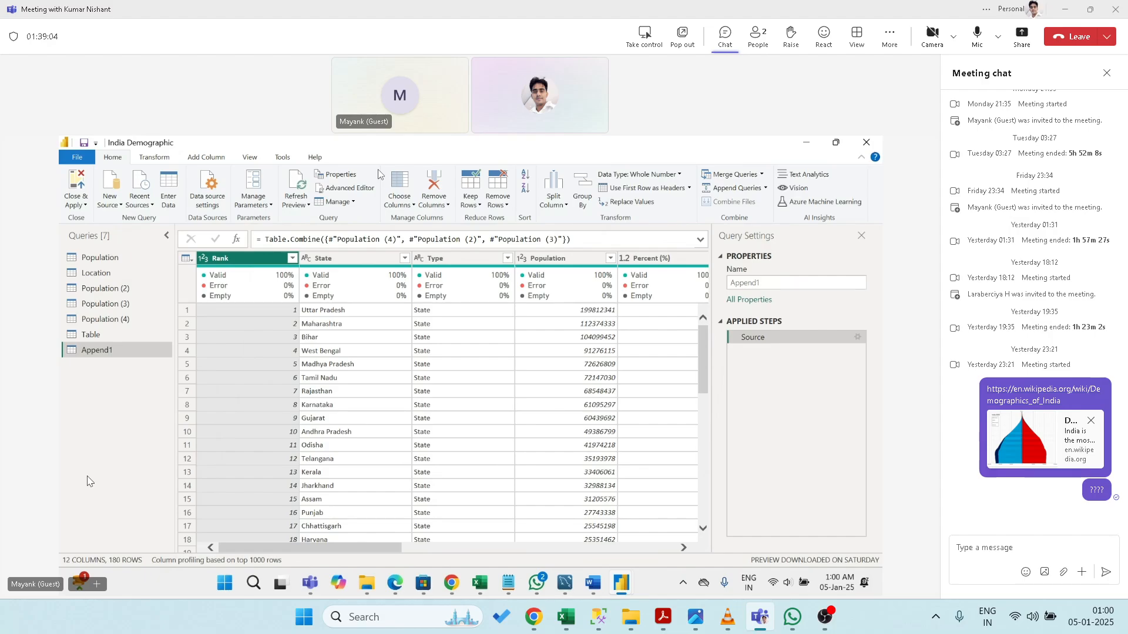
click(762, 175)
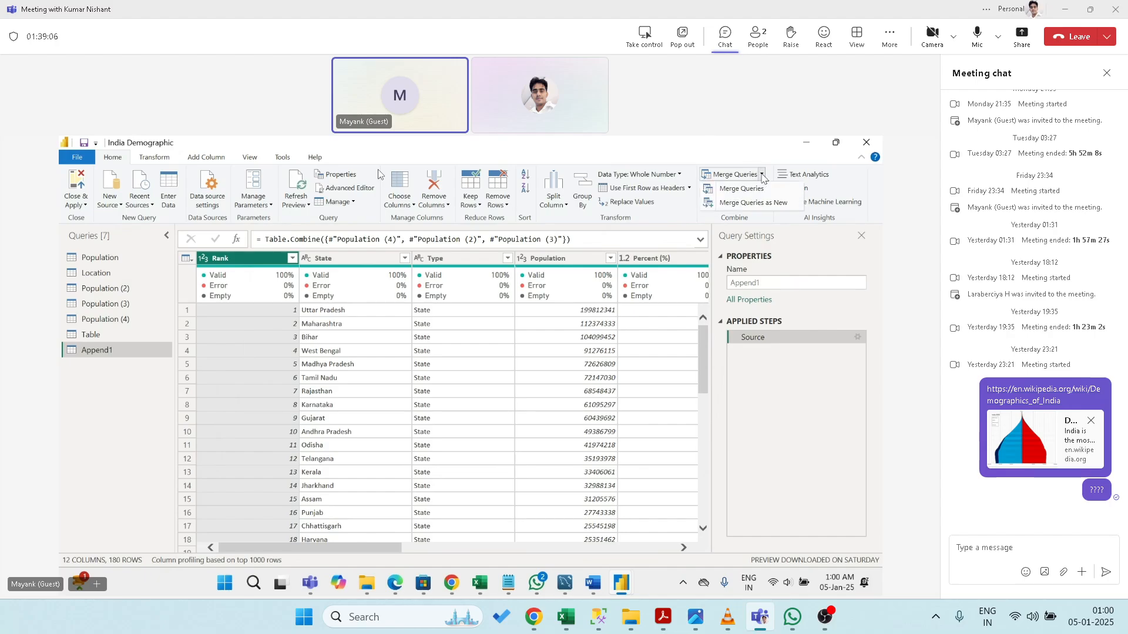
- Merge Append1 with Population (2), matching Rank to Rank as an Inner join
click(758, 188)
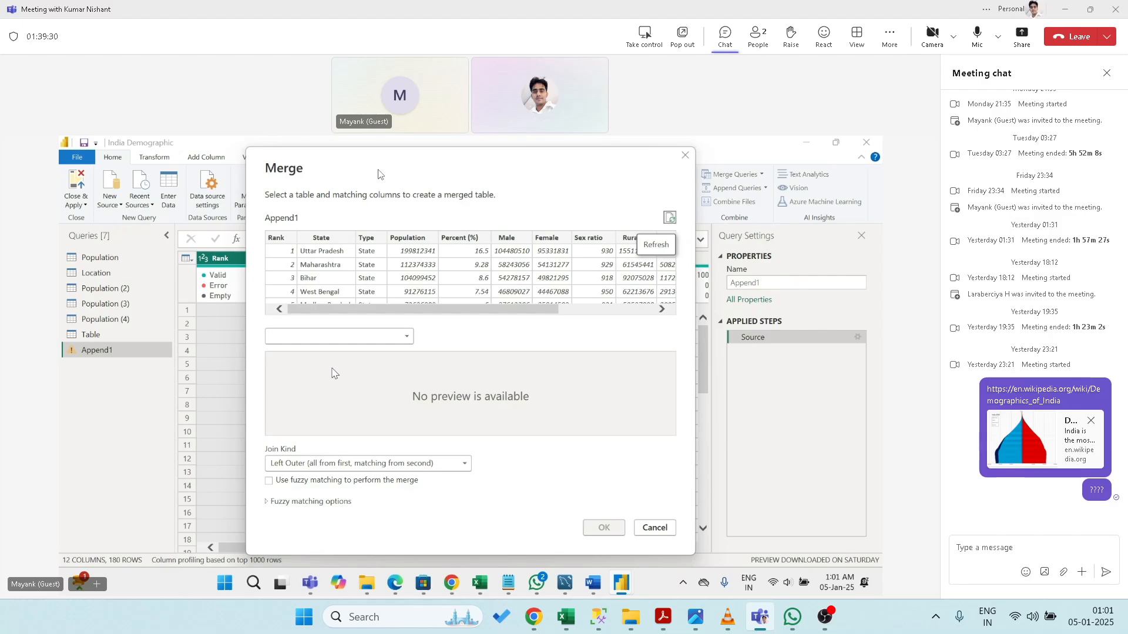
click(280, 239)
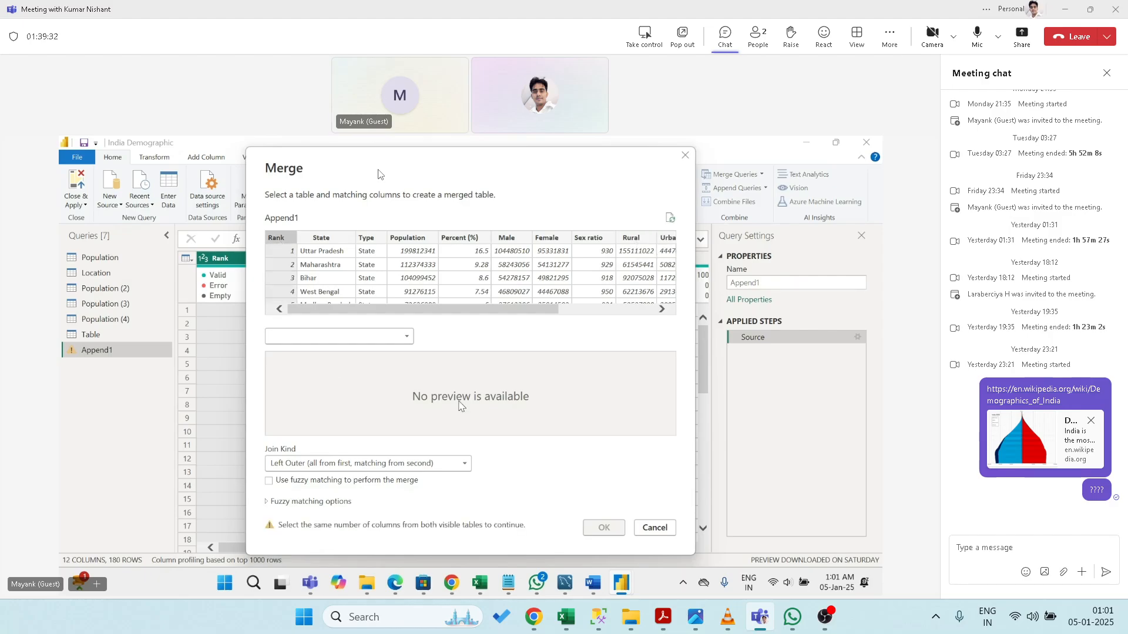
click(401, 338)
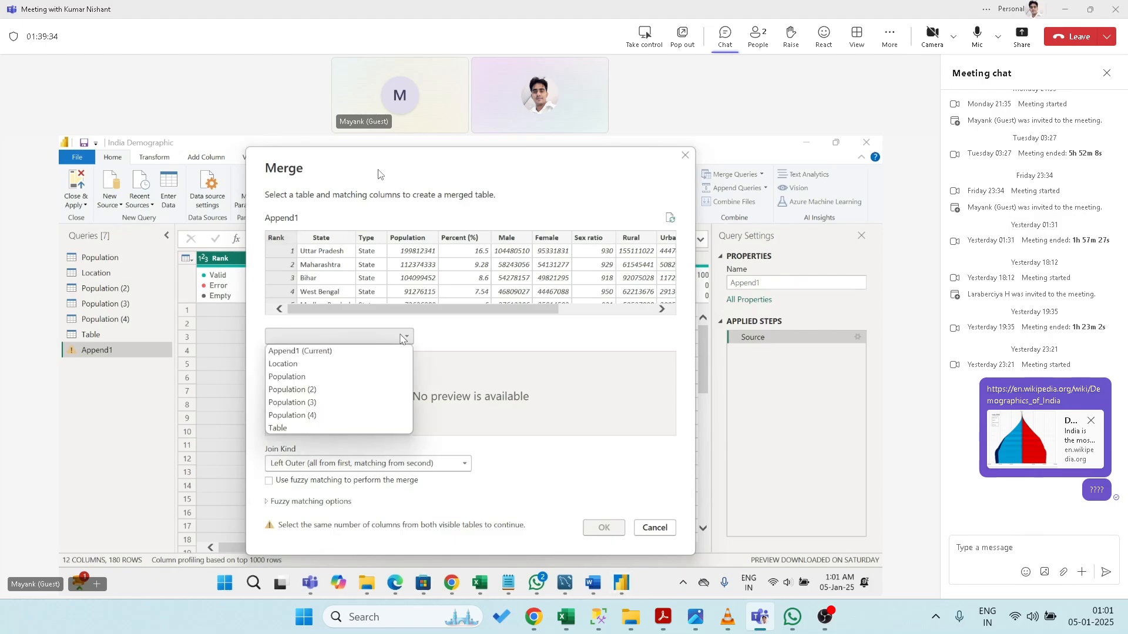
click(339, 389)
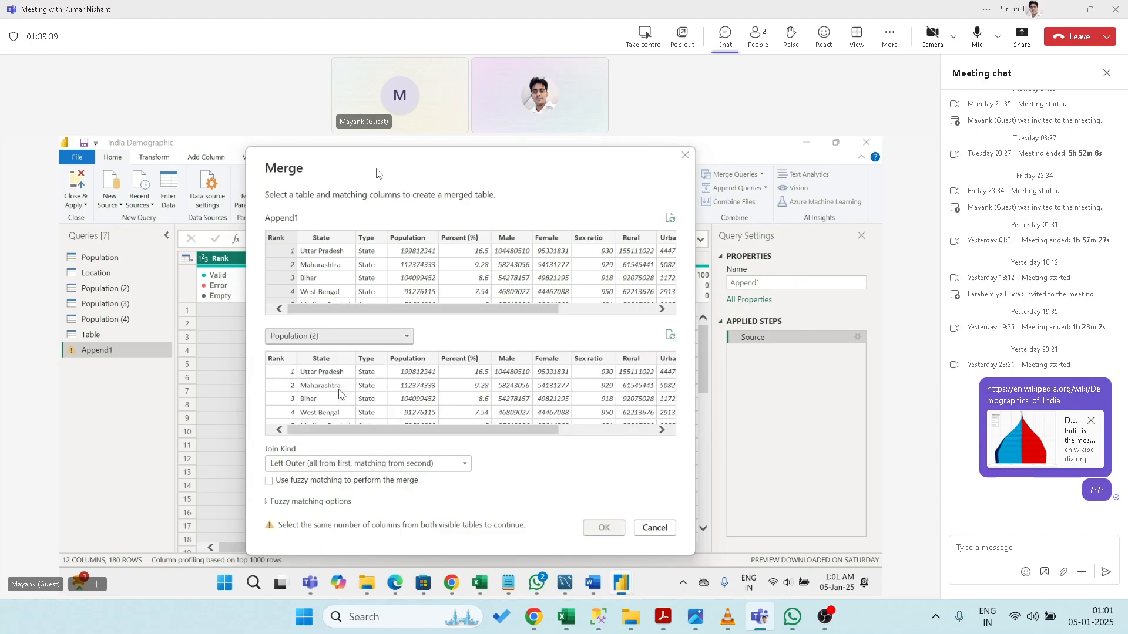
click(278, 360)
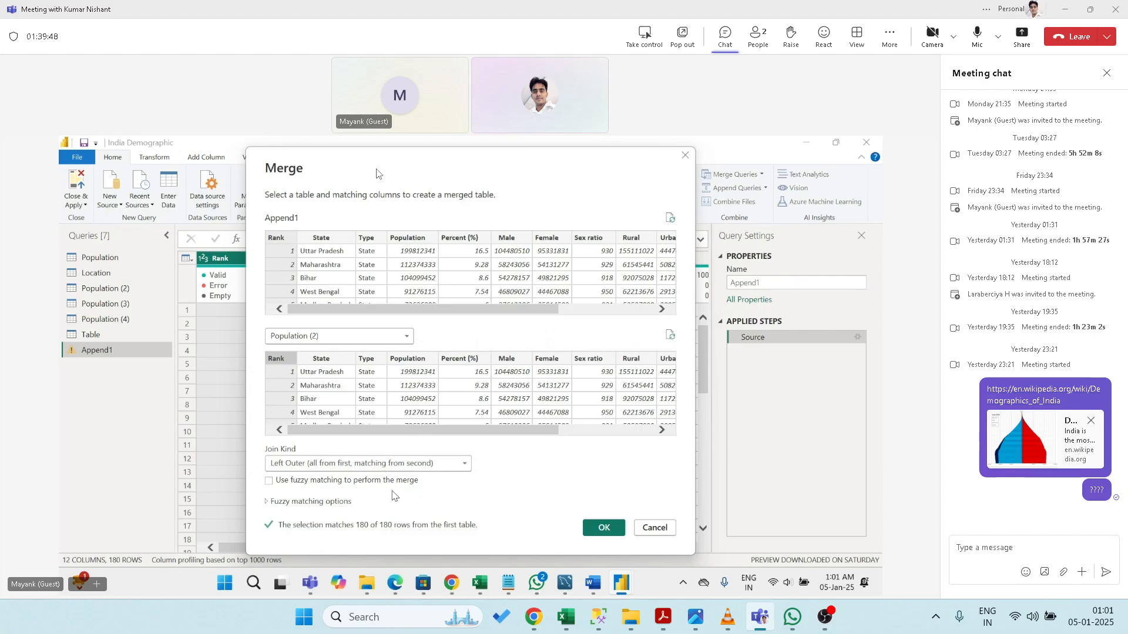
click(455, 465)
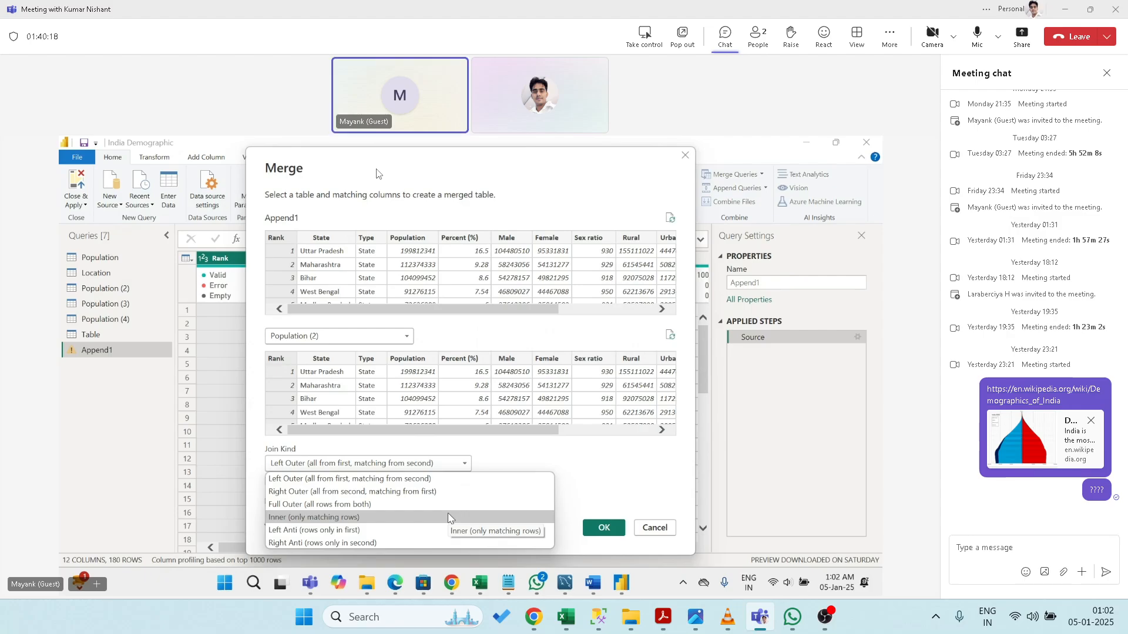
click(448, 517)
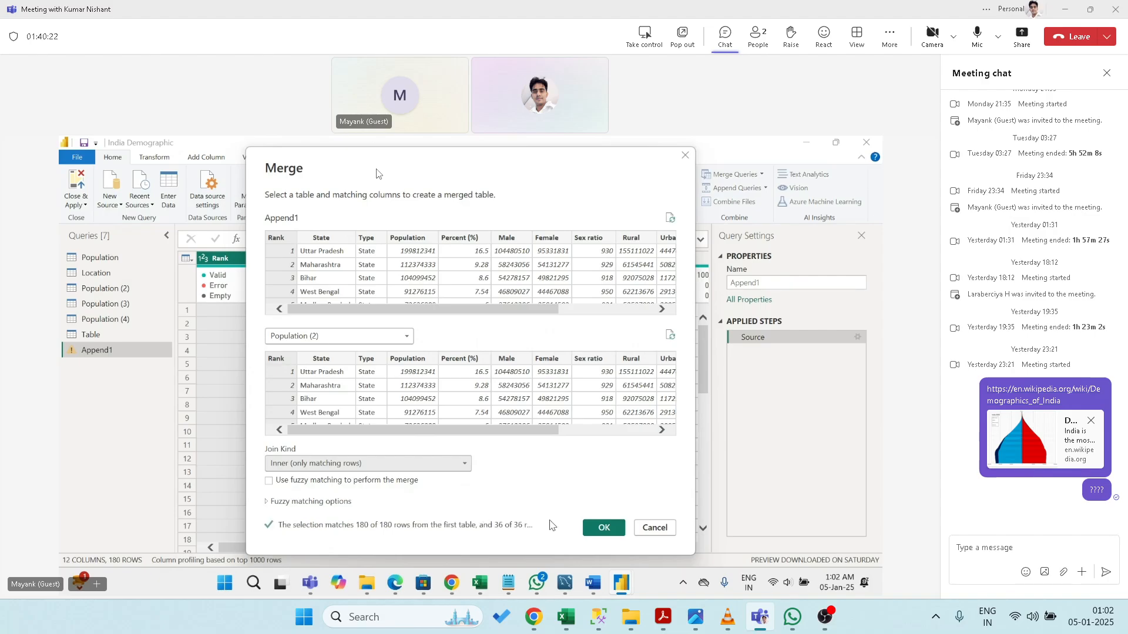
click(603, 528)
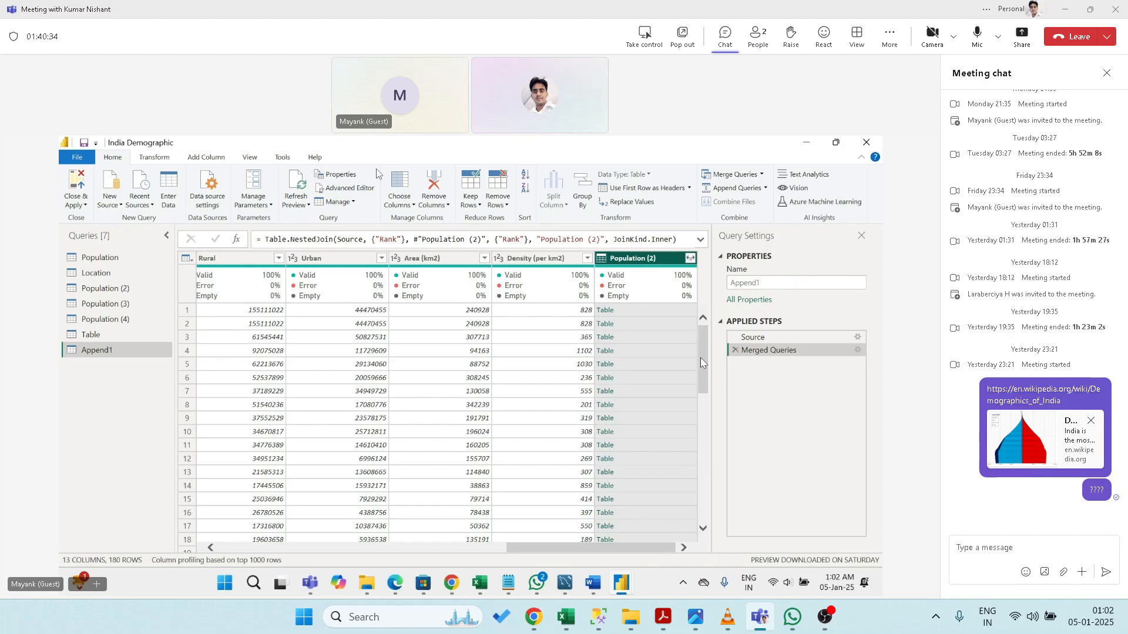
- Expand the nested Population (2) column, keeping only the Male and Female columns
drag(700, 362, 703, 511)
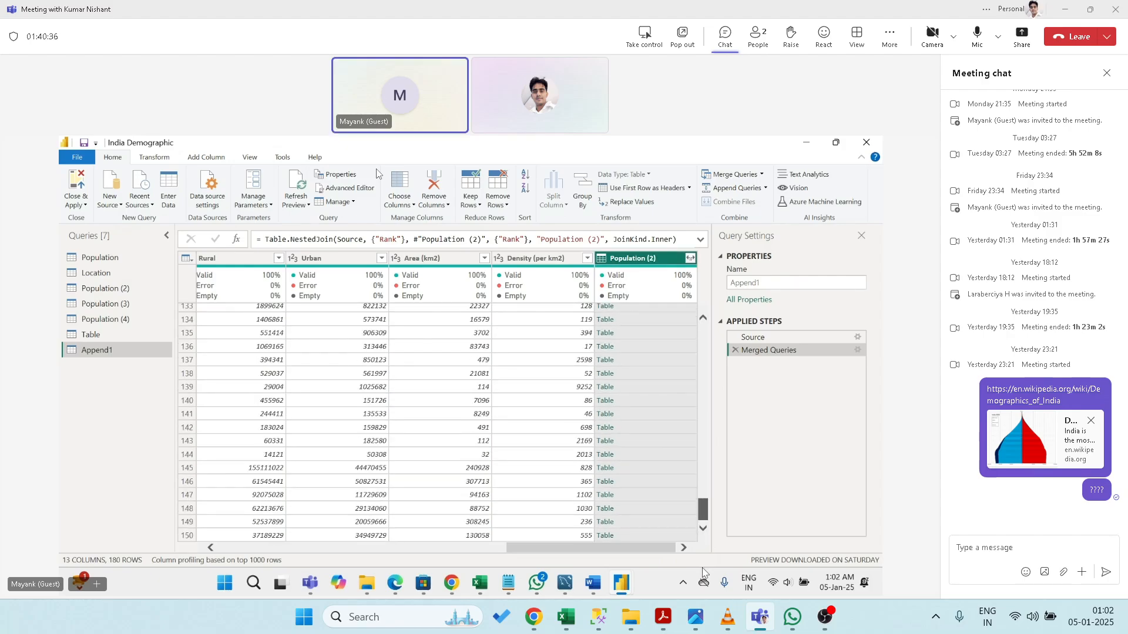
drag(703, 568, 703, 329)
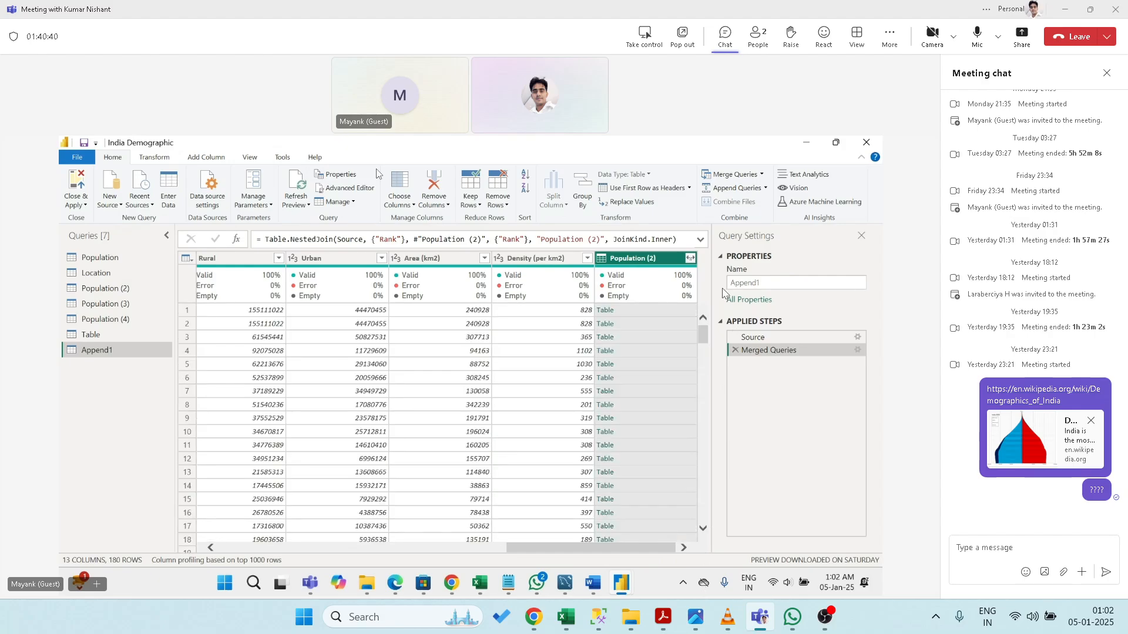
click(690, 258)
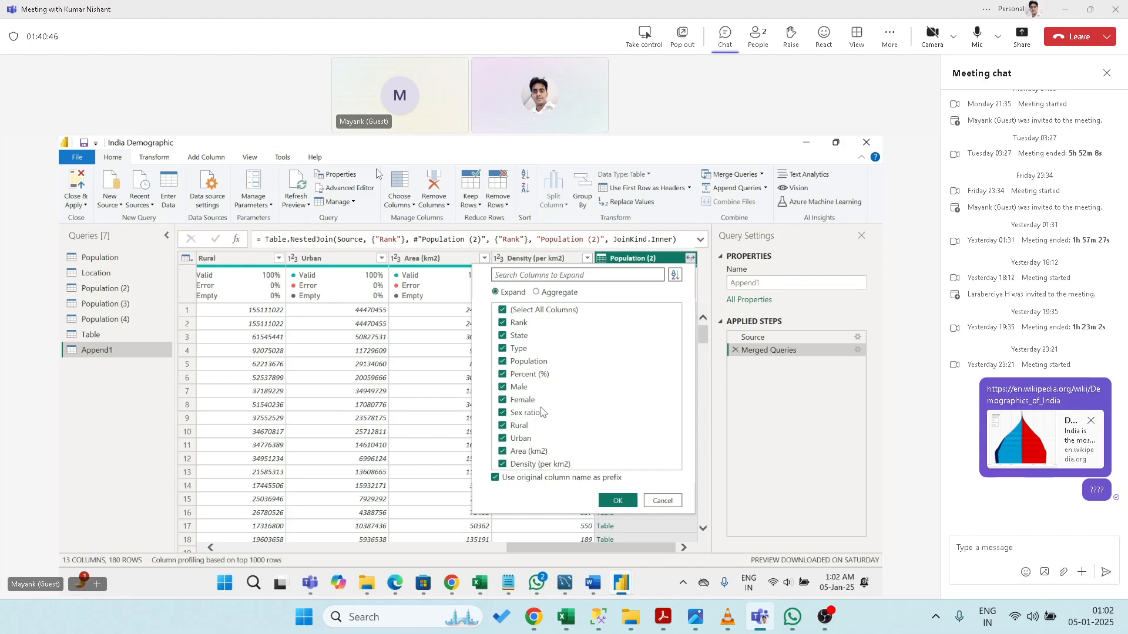
click(502, 310)
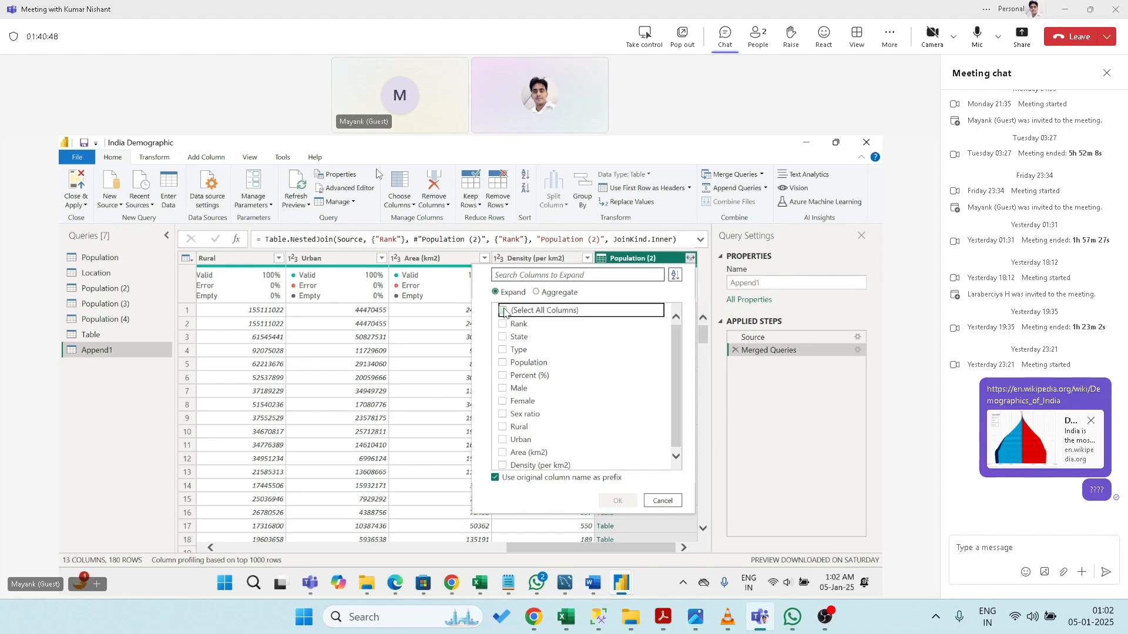
click(503, 388)
click(502, 400)
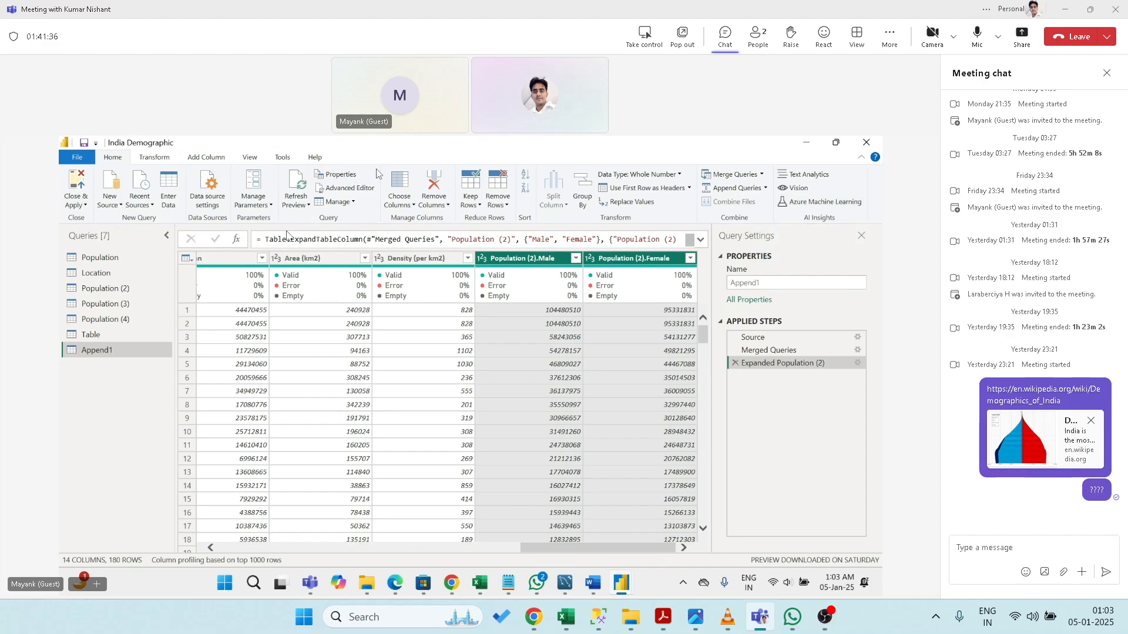
- Delete the Expanded Population (2) step from Applied Steps, returning Append1 to 13 columns
click(403, 550)
drag(403, 550, 255, 550)
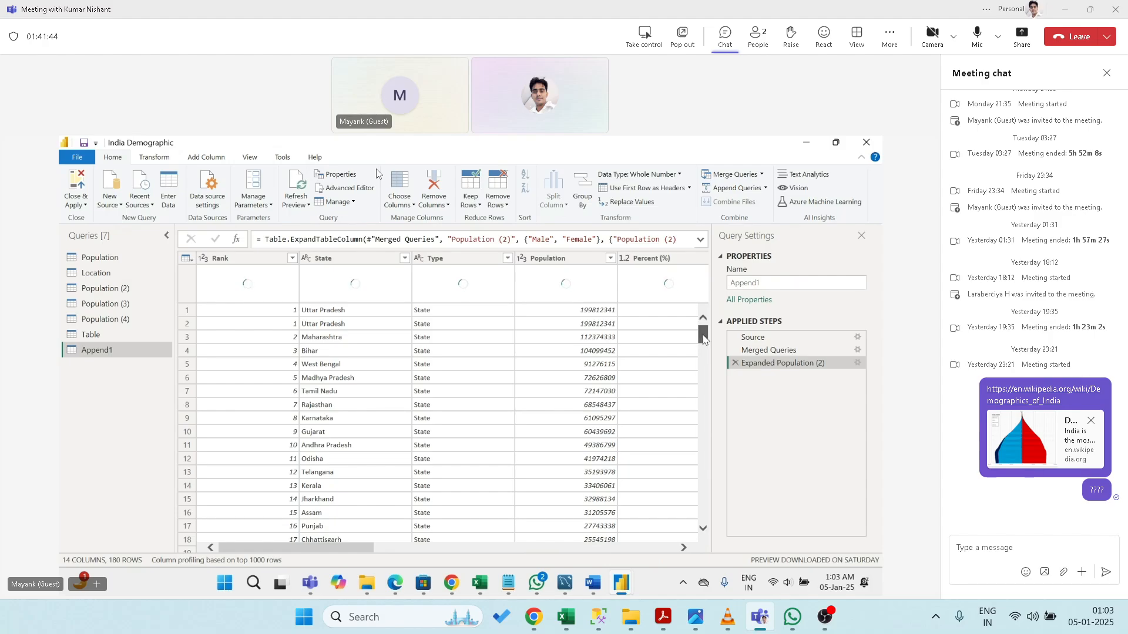
drag(703, 336, 693, 256)
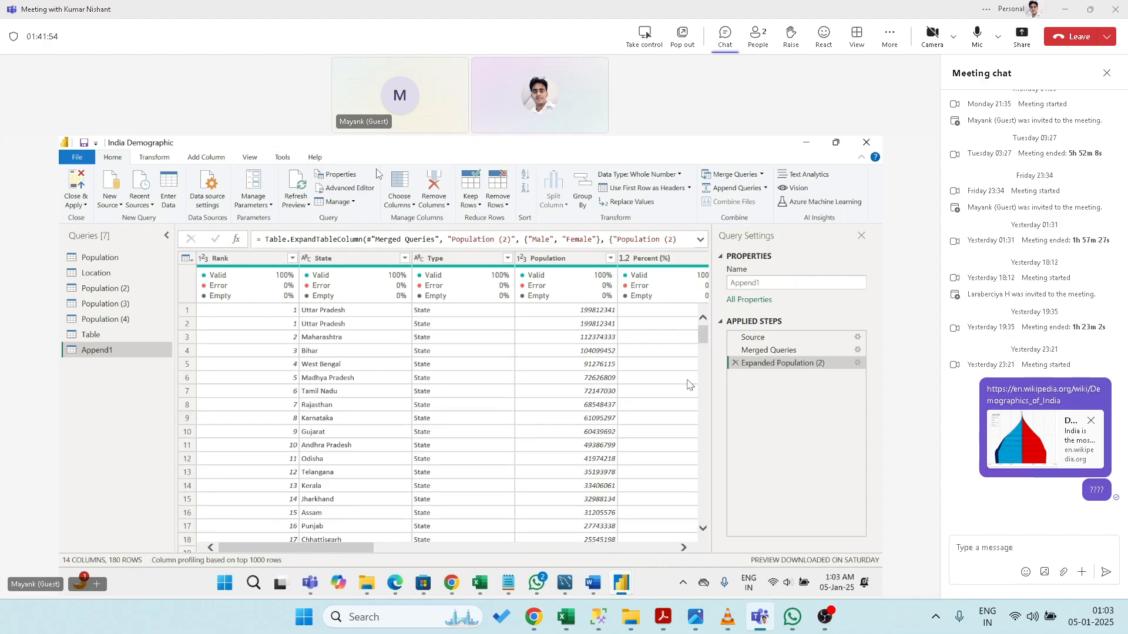
click(735, 363)
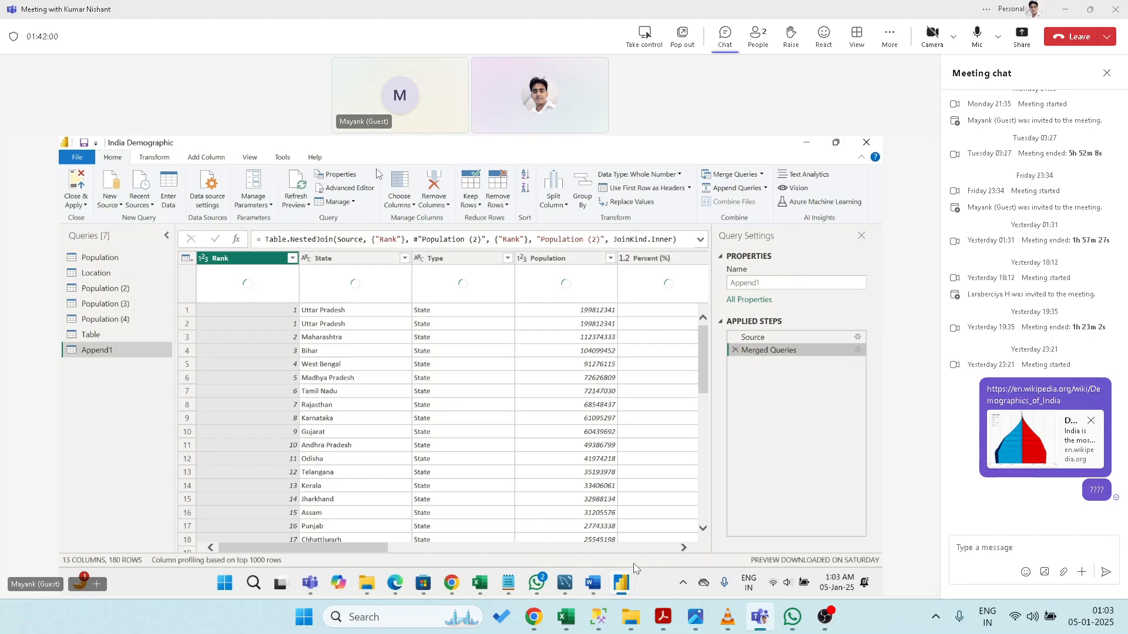
- Delete Append1's Merged Queries step so only the Source step remains
click(667, 547)
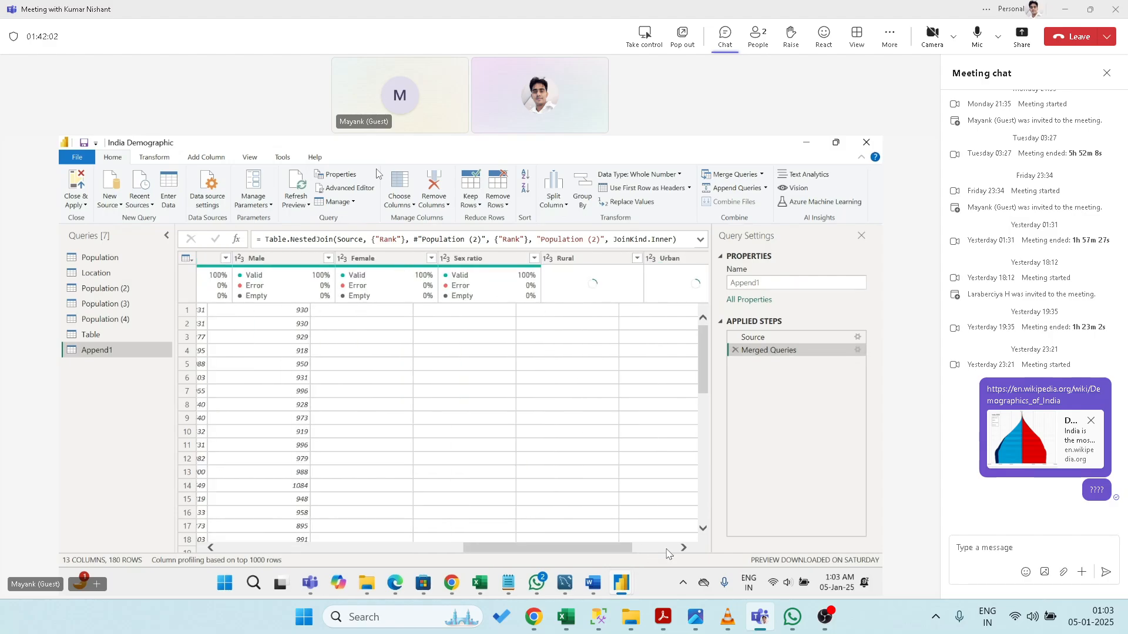
click(734, 350)
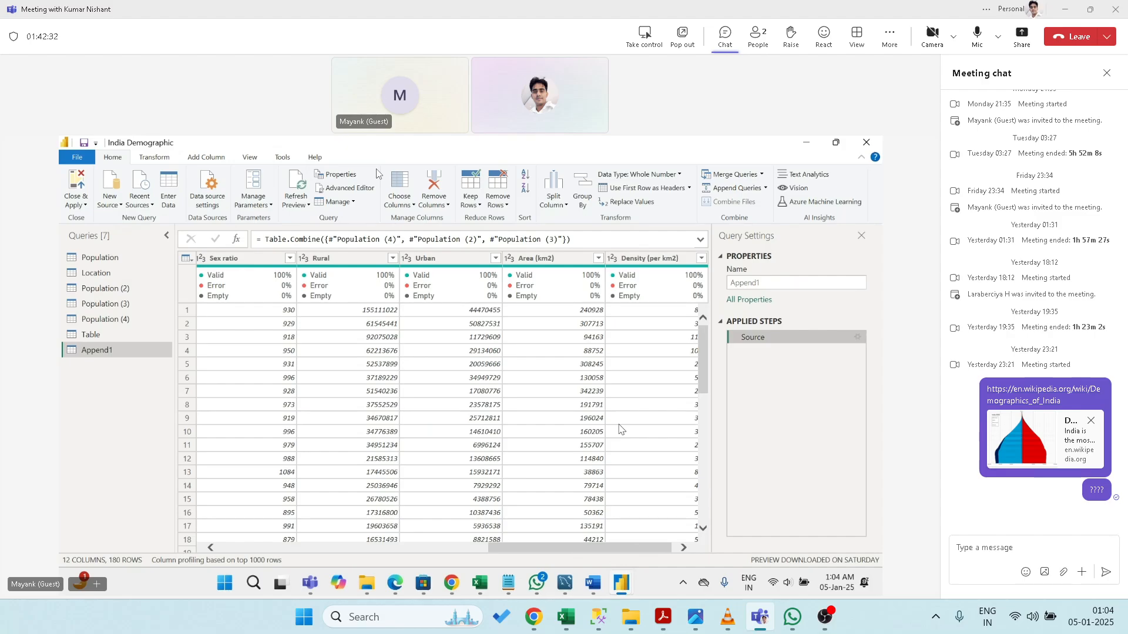
- Inner-join Append1 to Population (2), matching the Rank column in both tables
click(762, 174)
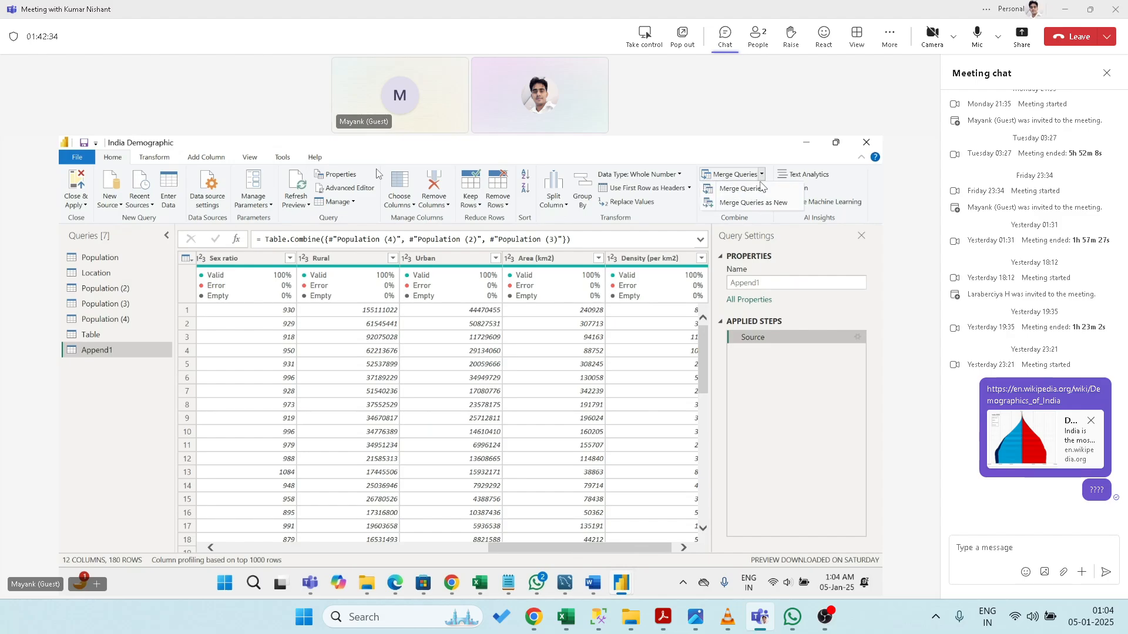
click(760, 189)
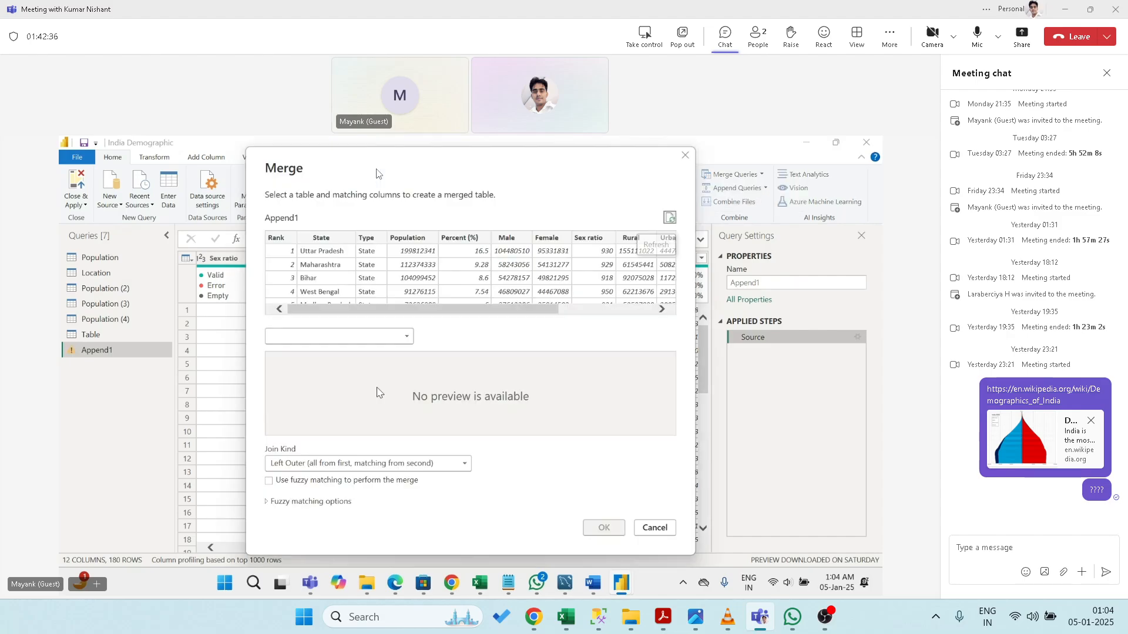
click(280, 241)
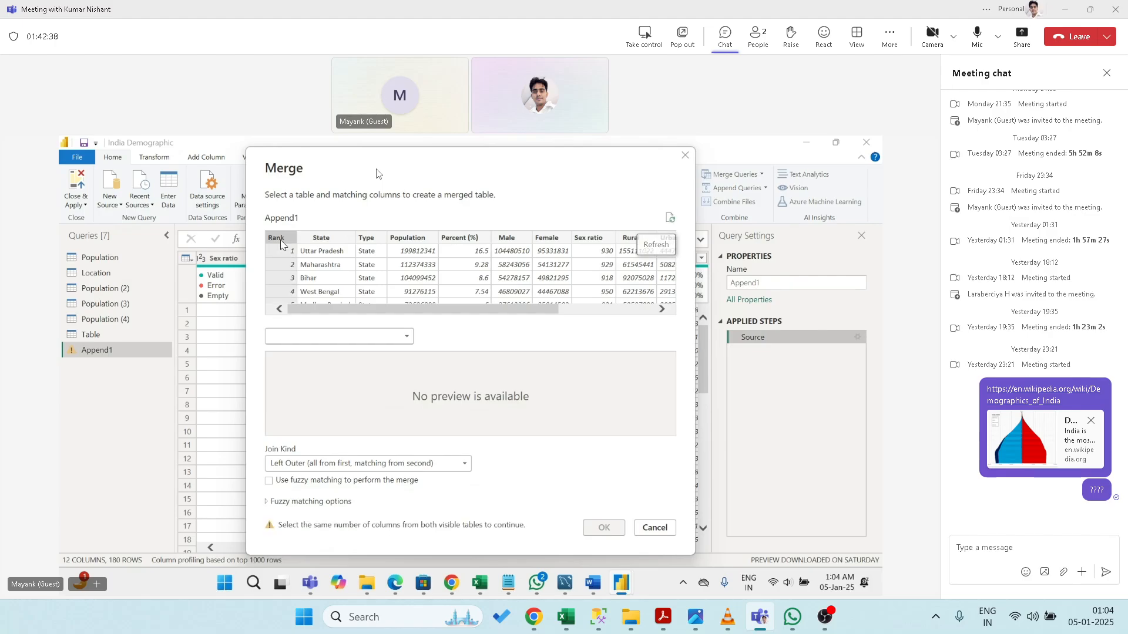
click(307, 336)
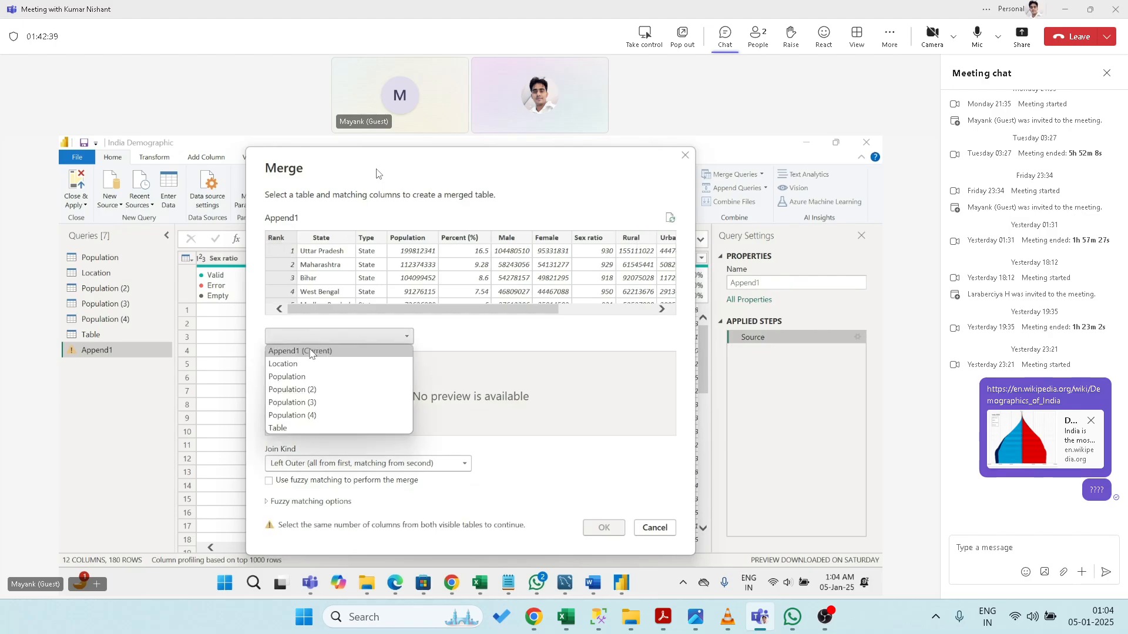
click(307, 390)
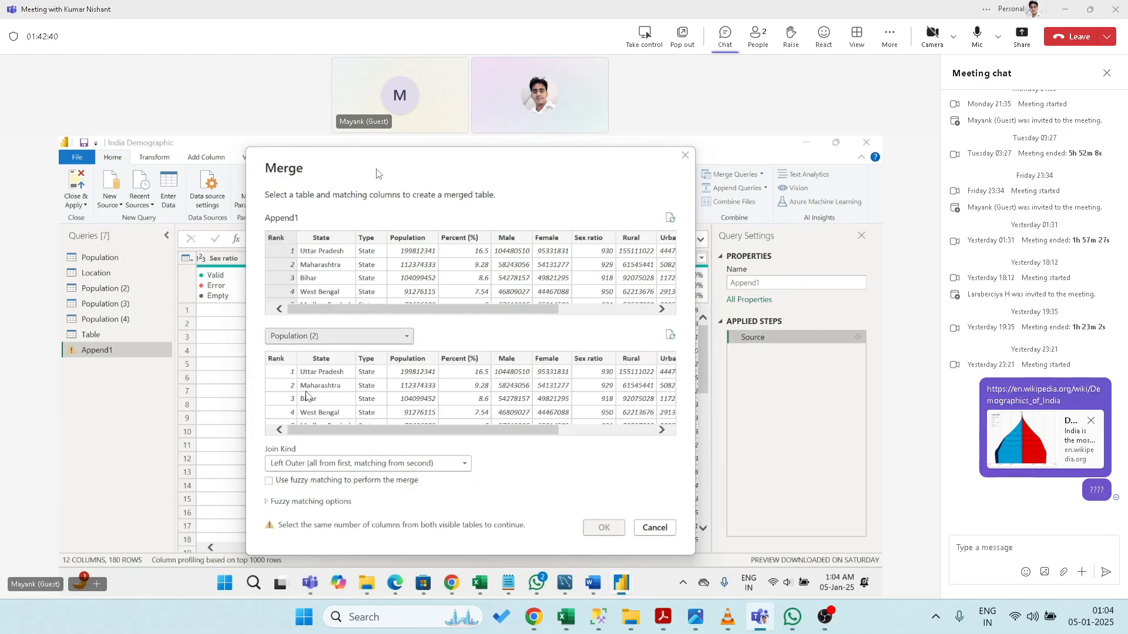
click(284, 360)
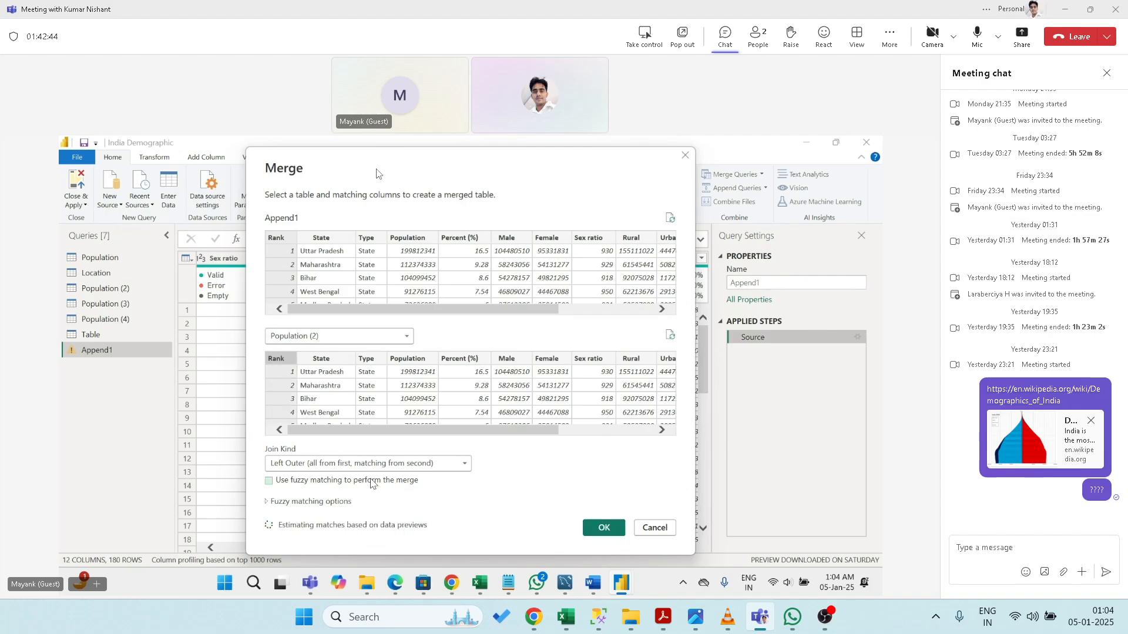
click(374, 464)
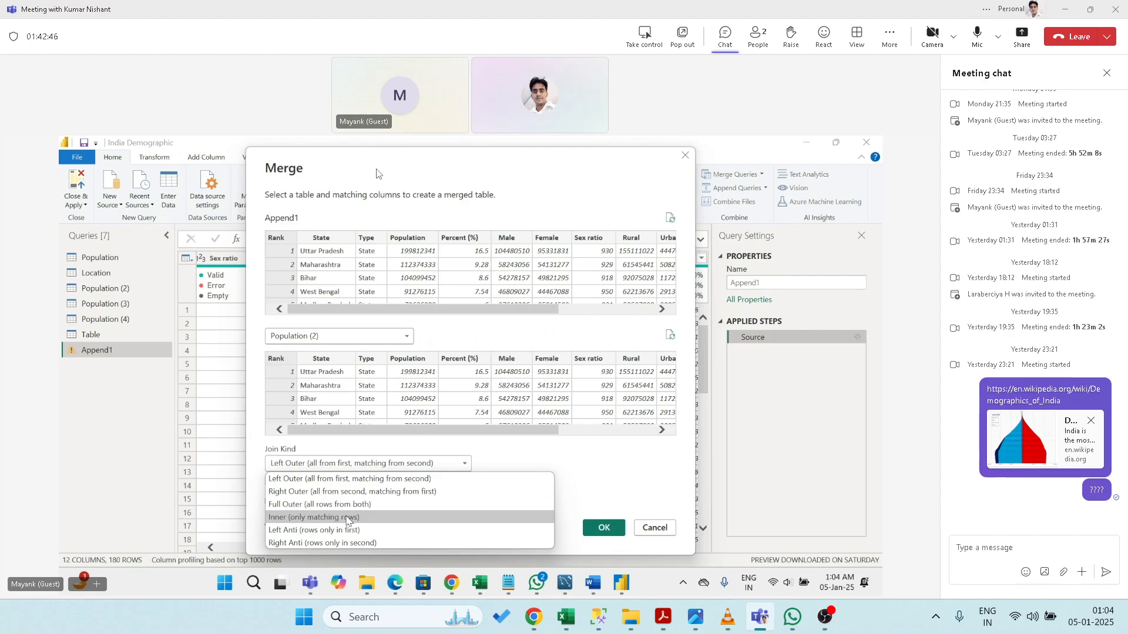
click(350, 518)
click(603, 528)
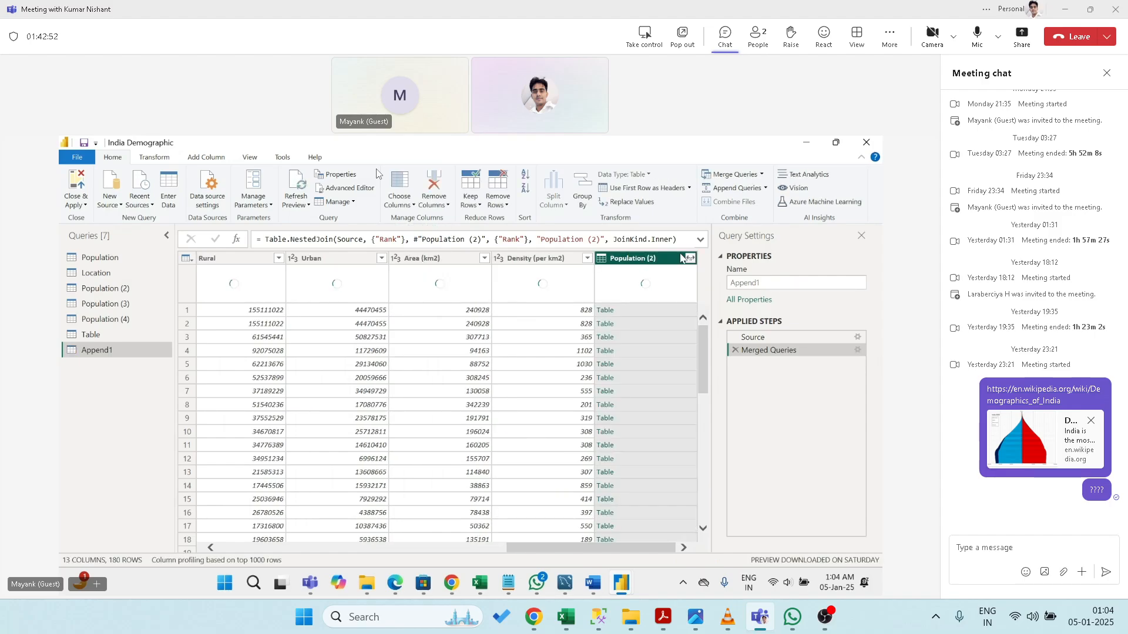
- Expand the nested Population (2) column to only Rank, Male and Female
click(690, 258)
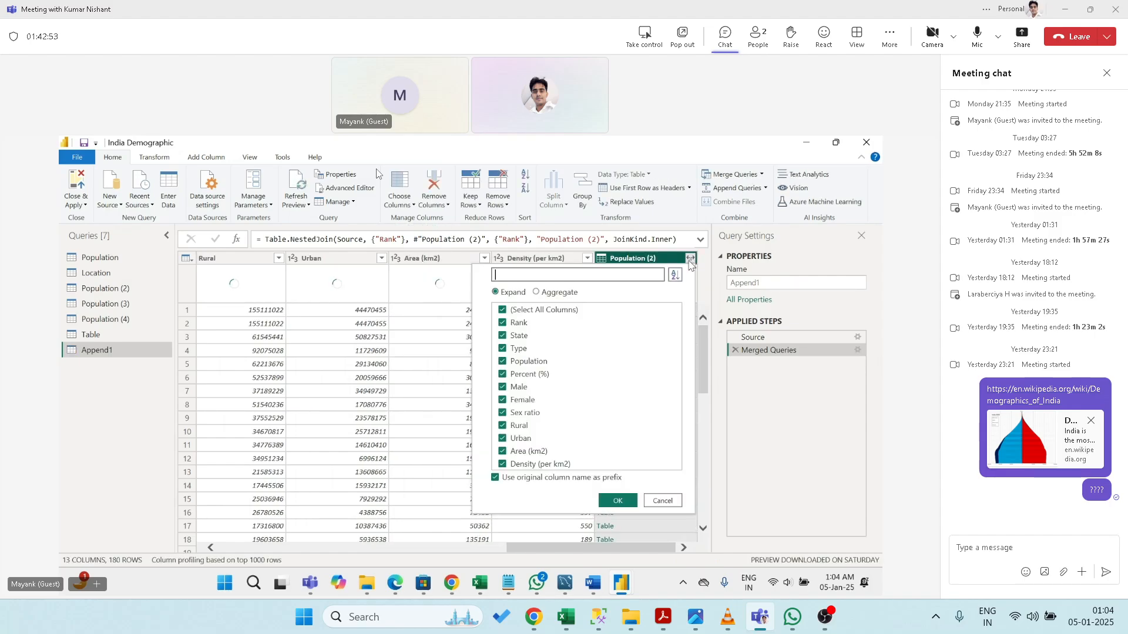
click(502, 309)
click(502, 323)
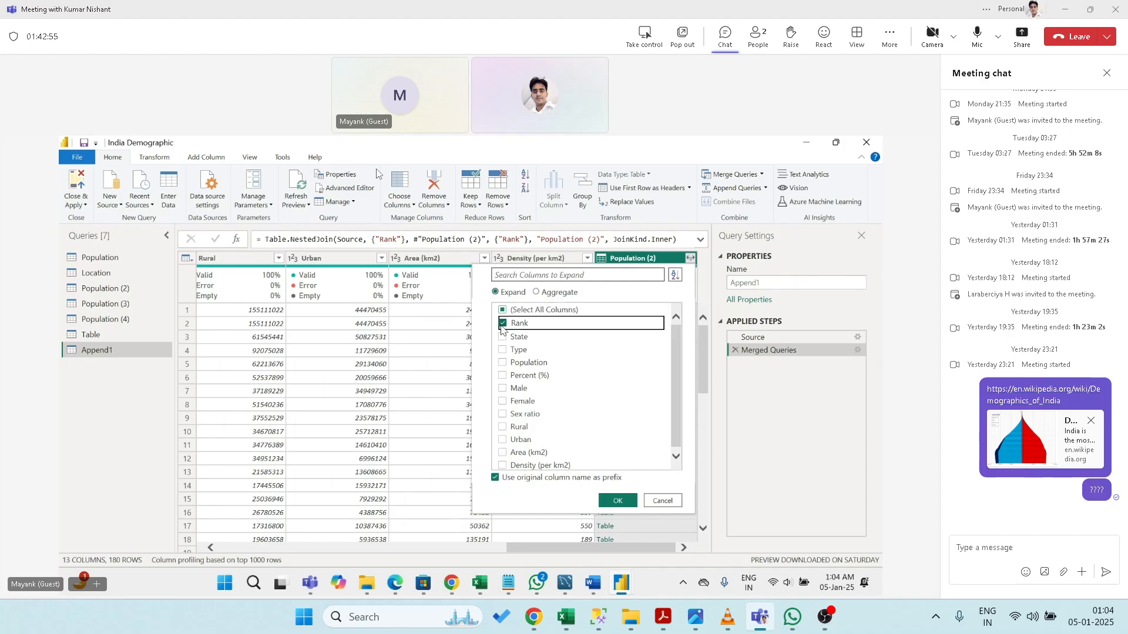
click(502, 388)
click(503, 400)
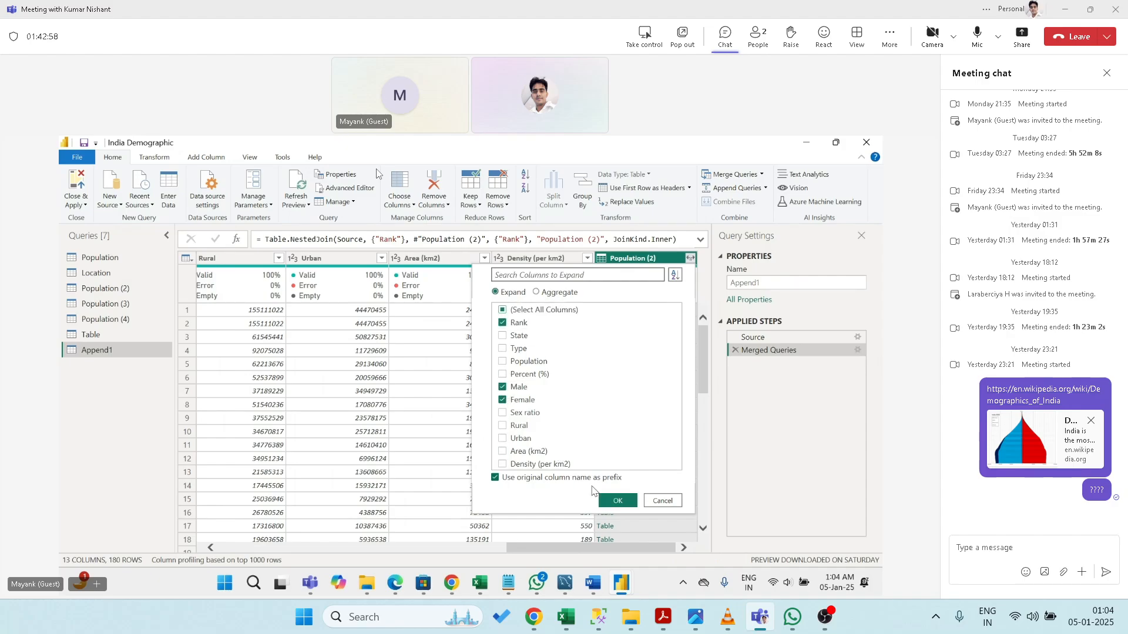
click(613, 503)
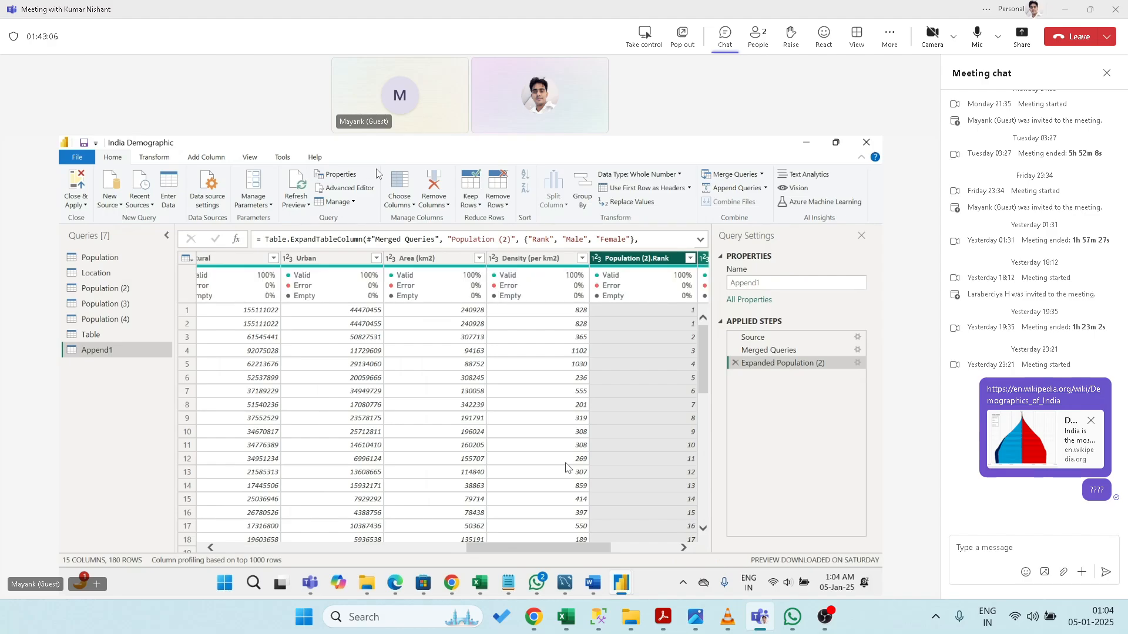
click(641, 550)
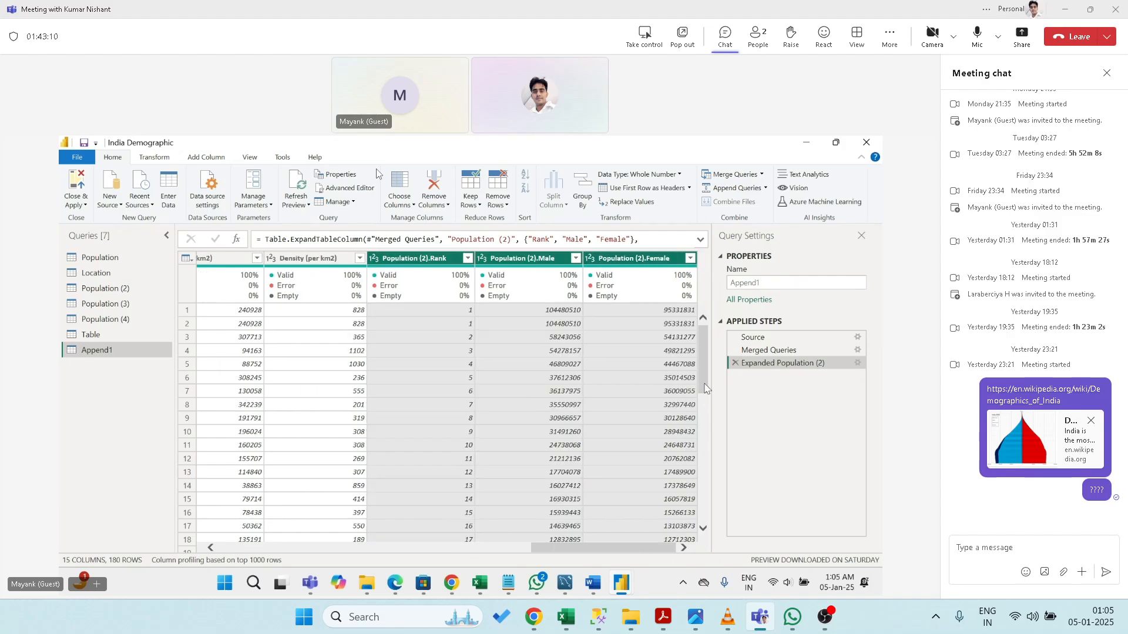
drag(703, 388, 690, 569)
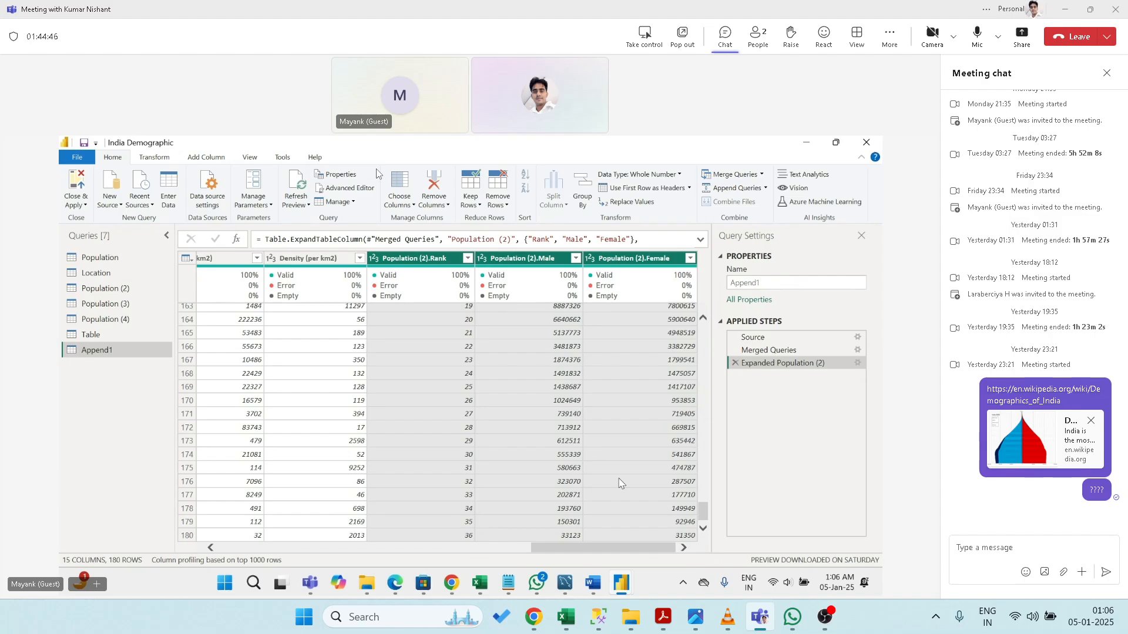
- Show the Population query's 36 state rows and its applied steps
mouse_move(456, 272)
mouse_move(671, 304)
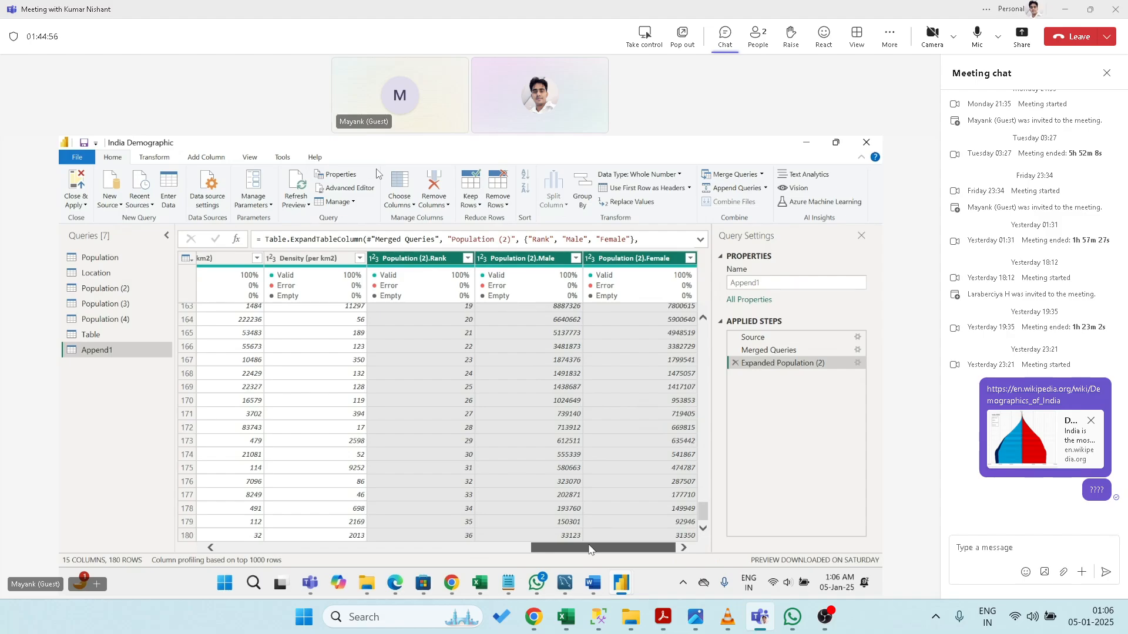
drag(589, 549, 601, 550)
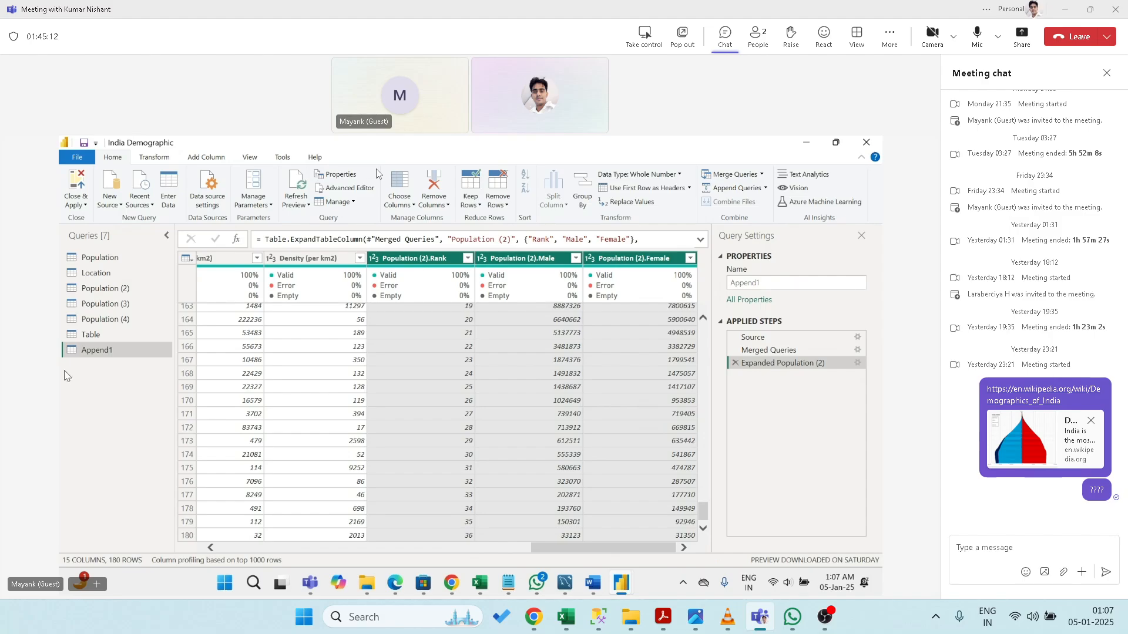
click(96, 257)
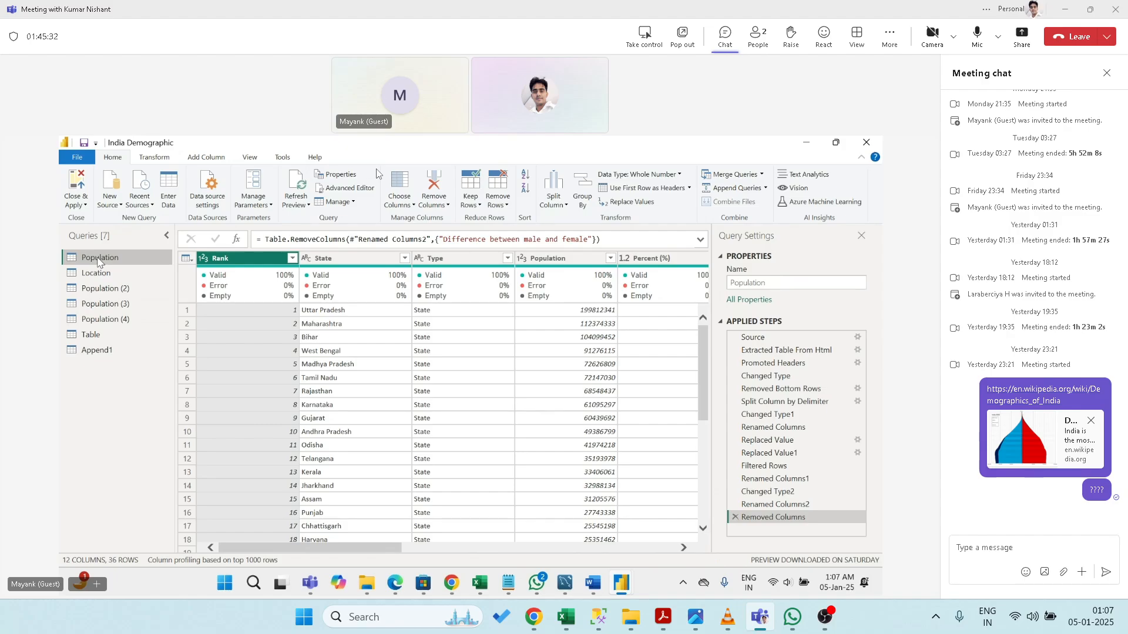
- Append Population (2) to Append1 as a new query, Append2, with 216 rows
click(95, 351)
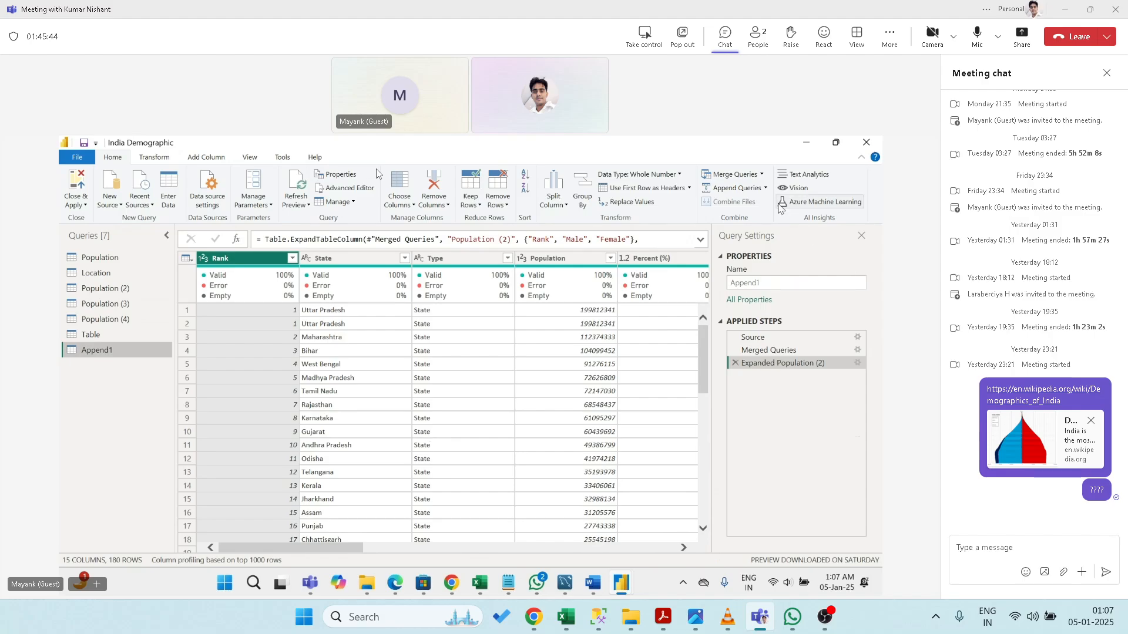
click(765, 190)
click(761, 216)
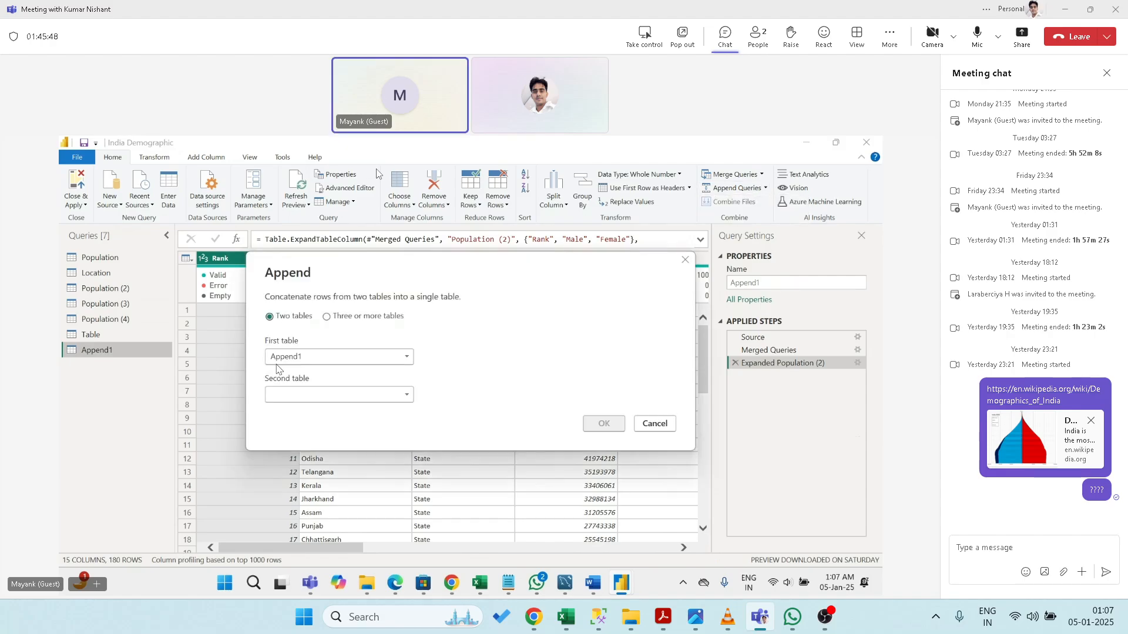
click(317, 397)
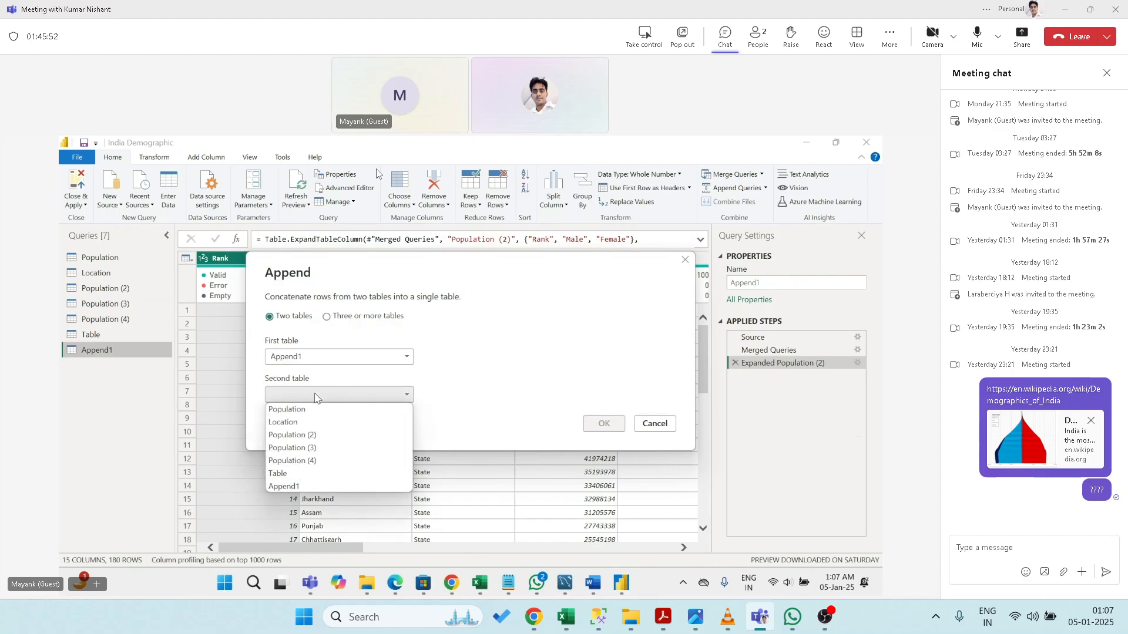
click(311, 434)
click(590, 431)
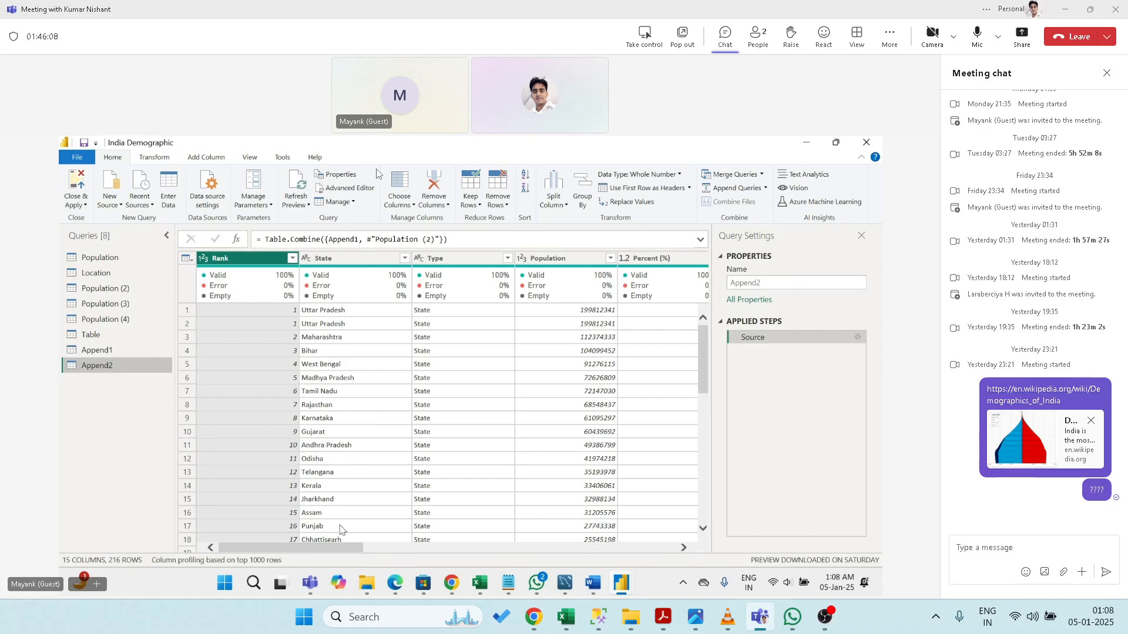
- Filter Append2 to rows where Population (2).Rank is null, then reopen Append1
drag(337, 548, 575, 547)
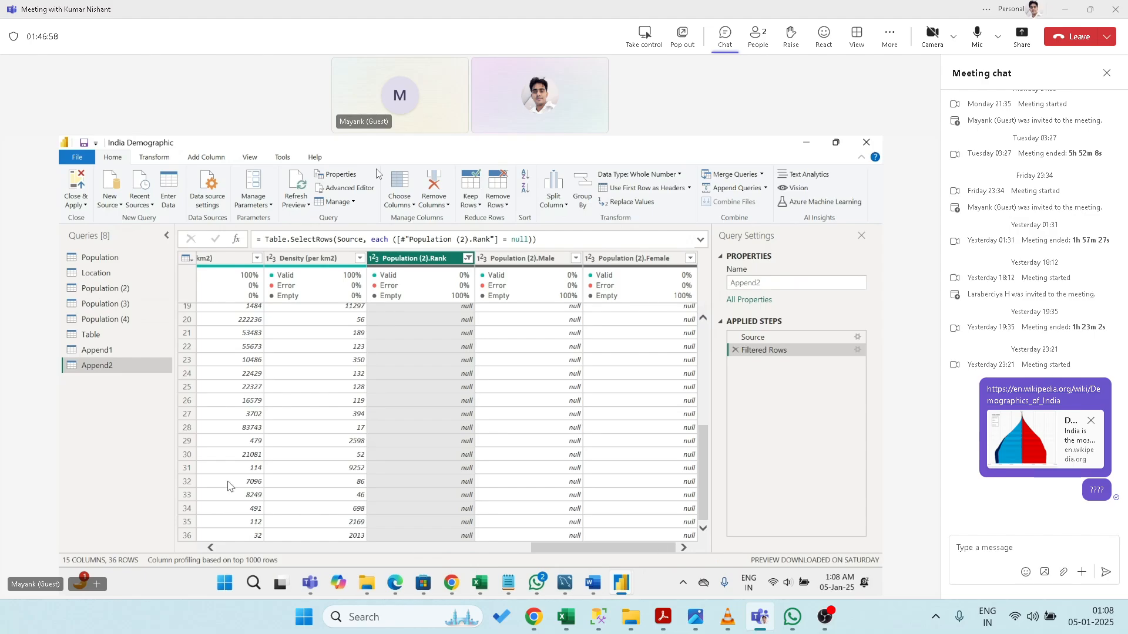
click(100, 354)
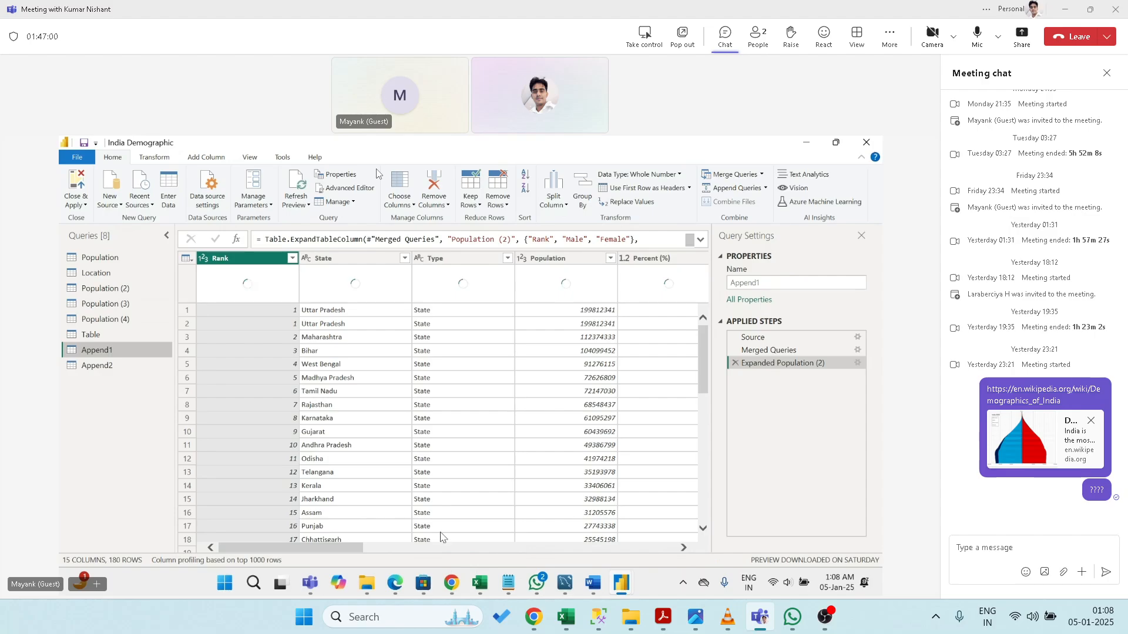
- Review the Population (2) query, then switch to the Book4 workbook in Excel
click(655, 550)
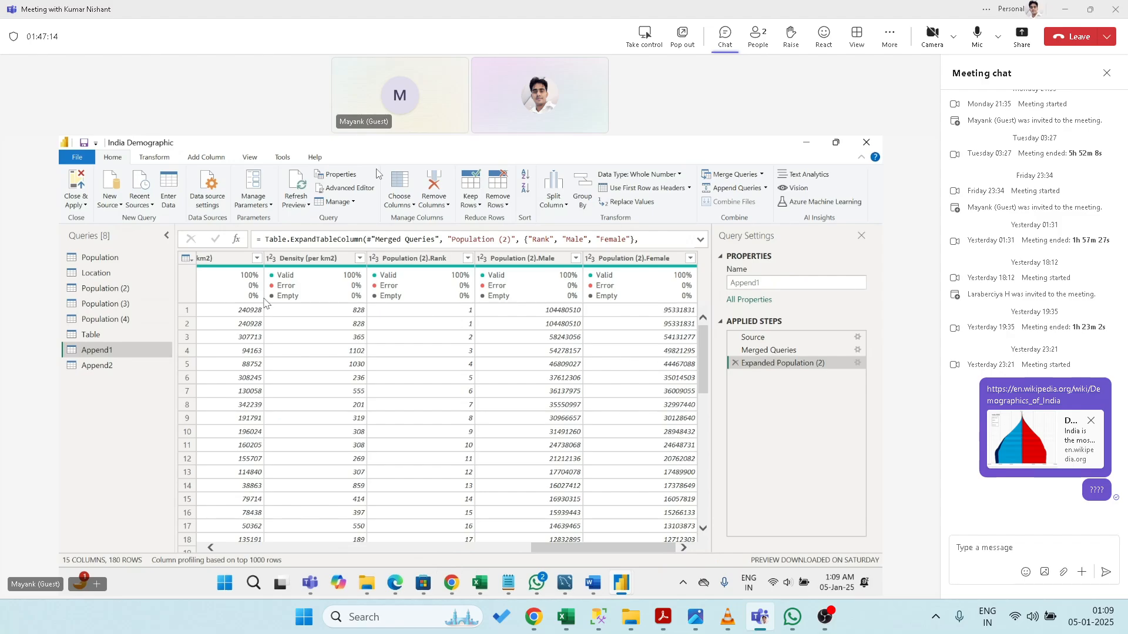
click(142, 292)
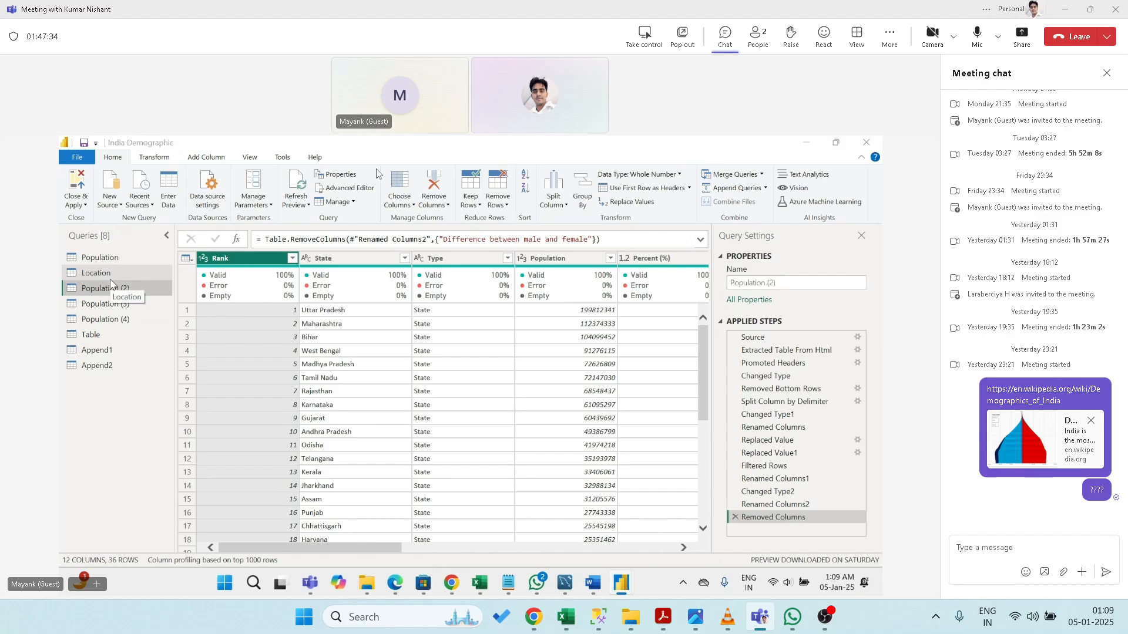
key(alt+Tab)
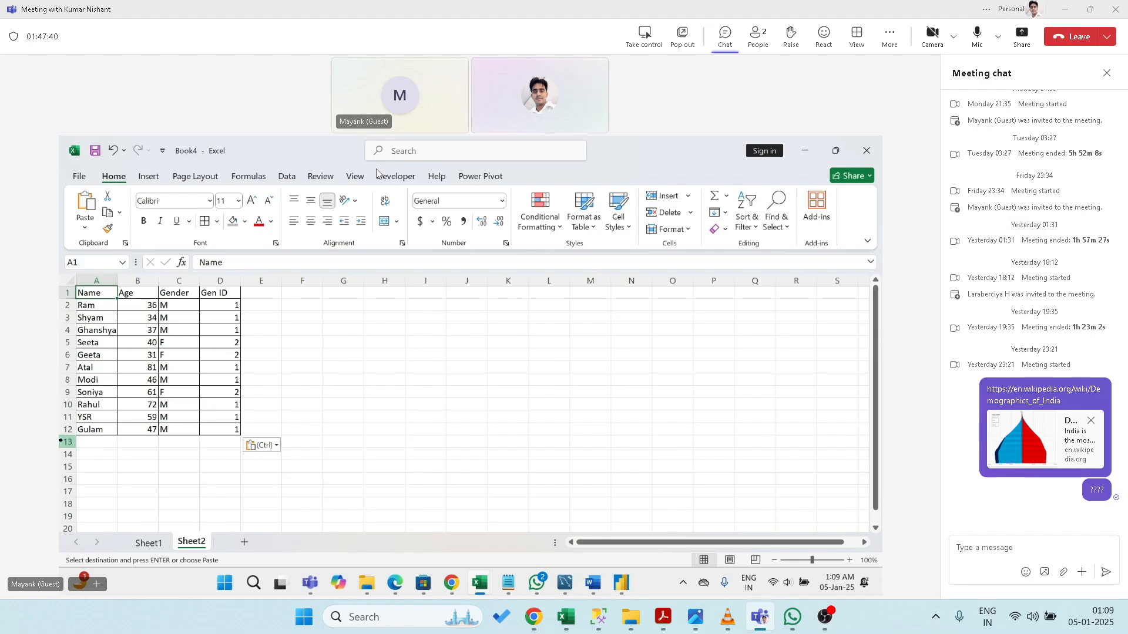
- Add Sheet3 and paste Sheet2's Name-to-Gen ID header row into its first row
click(244, 541)
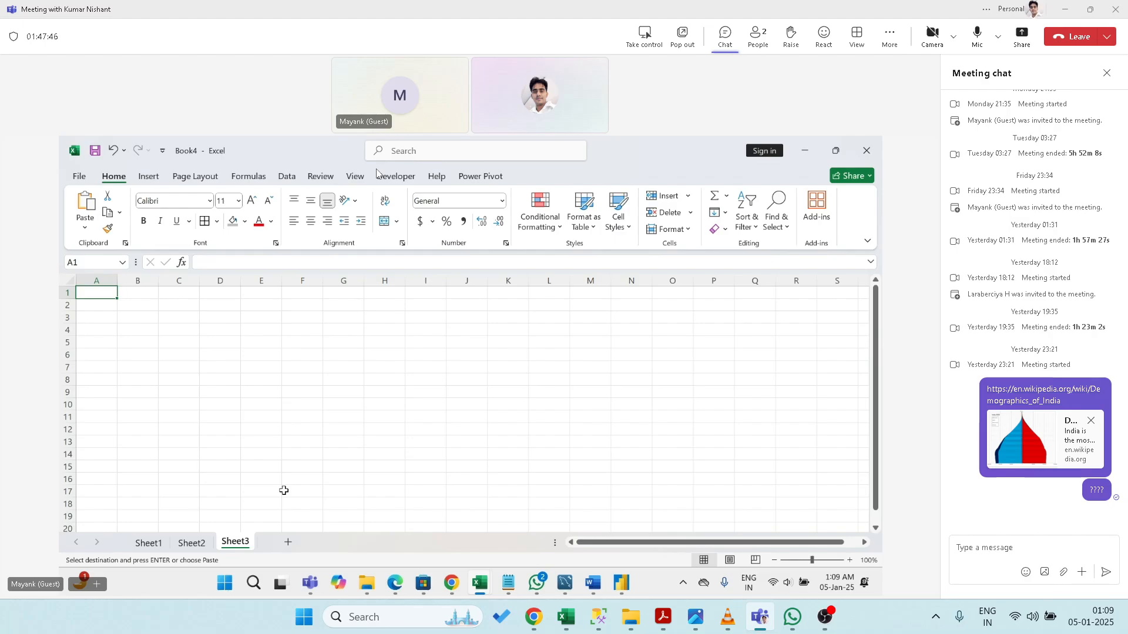
key(ctrl+v)
click(182, 544)
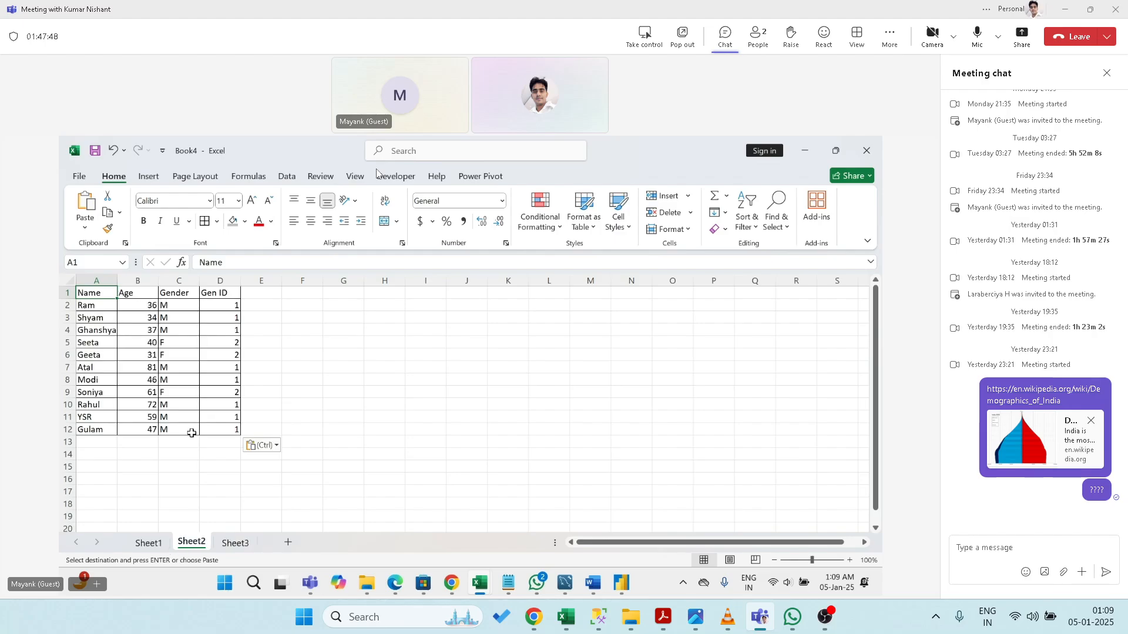
key(ctrl+shift+Right)
key(ctrl+c)
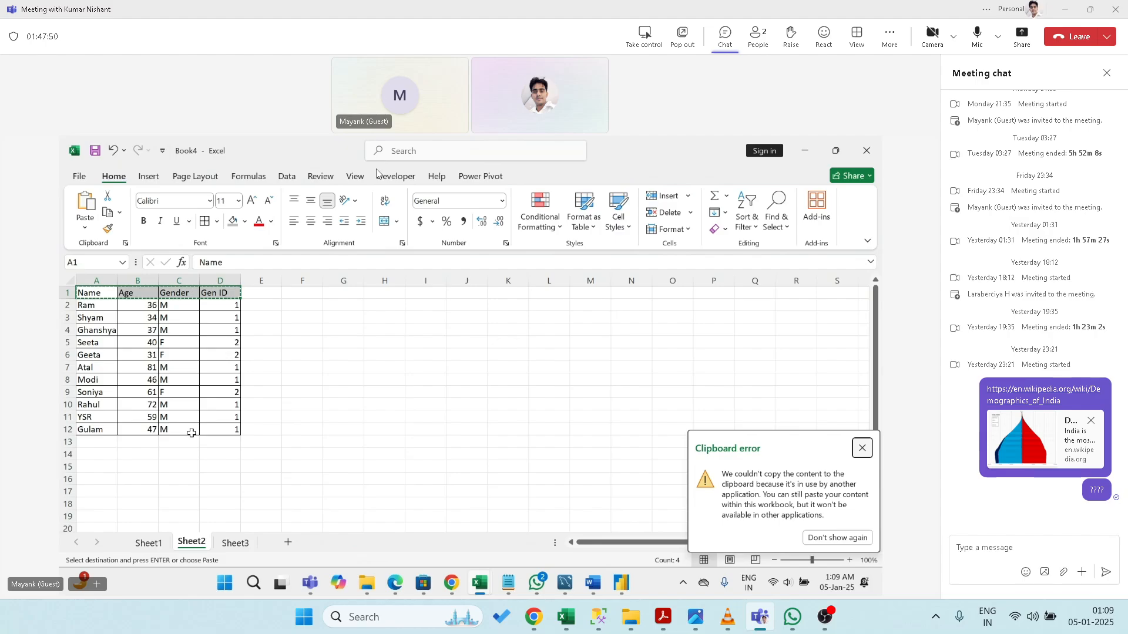
key(ctrl+v)
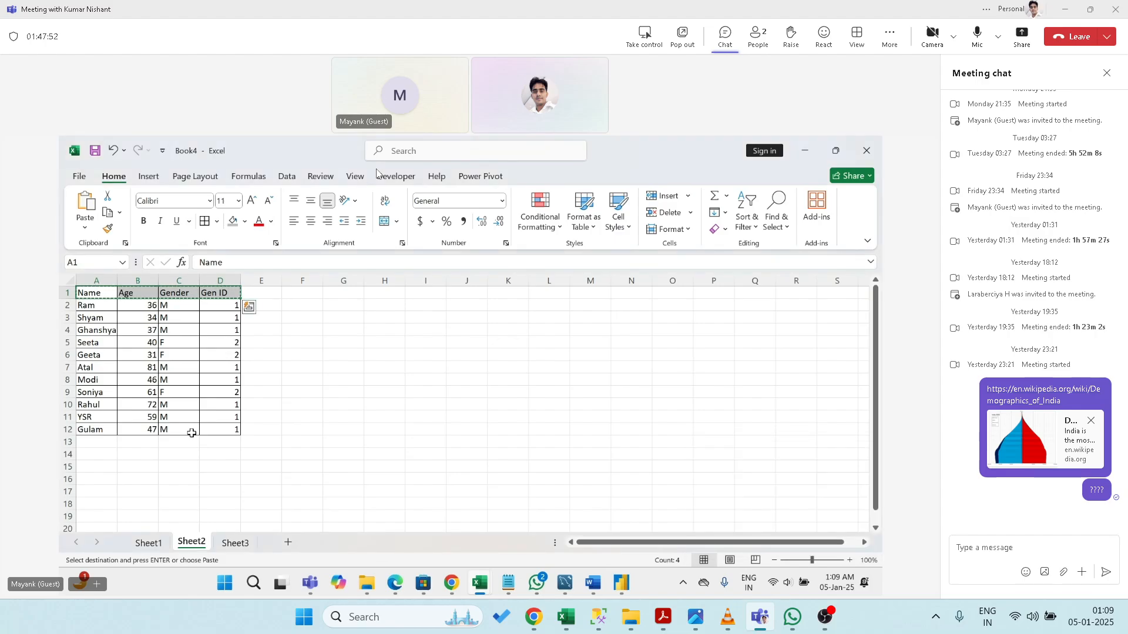
key(ctrl+Page_Down)
key(ctrl+v)
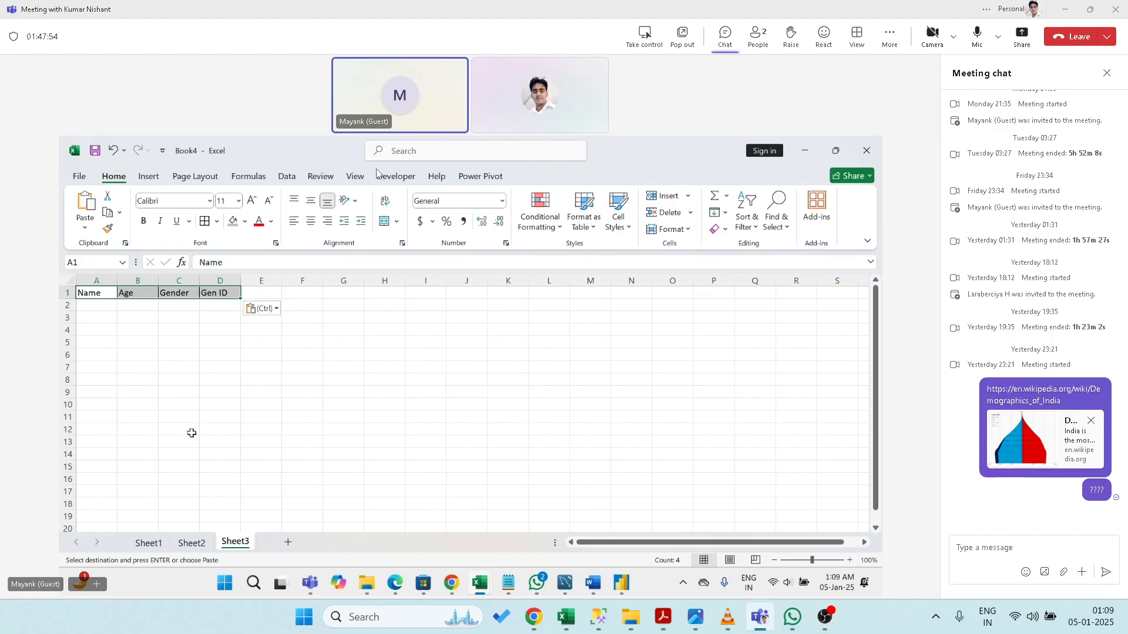
key(Down)
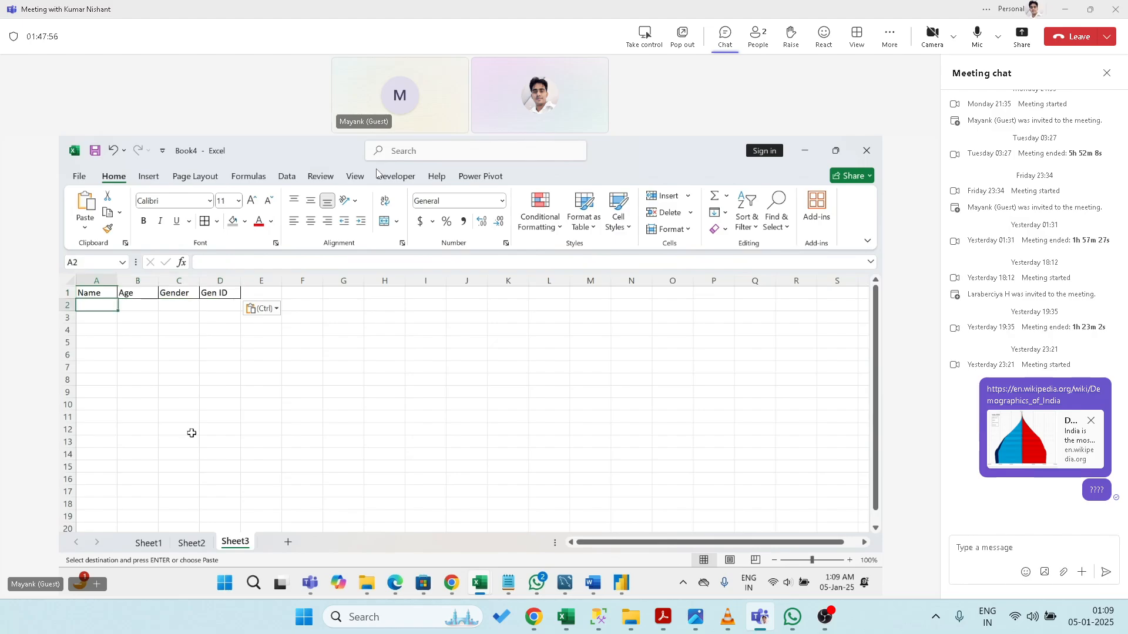
key(Escape)
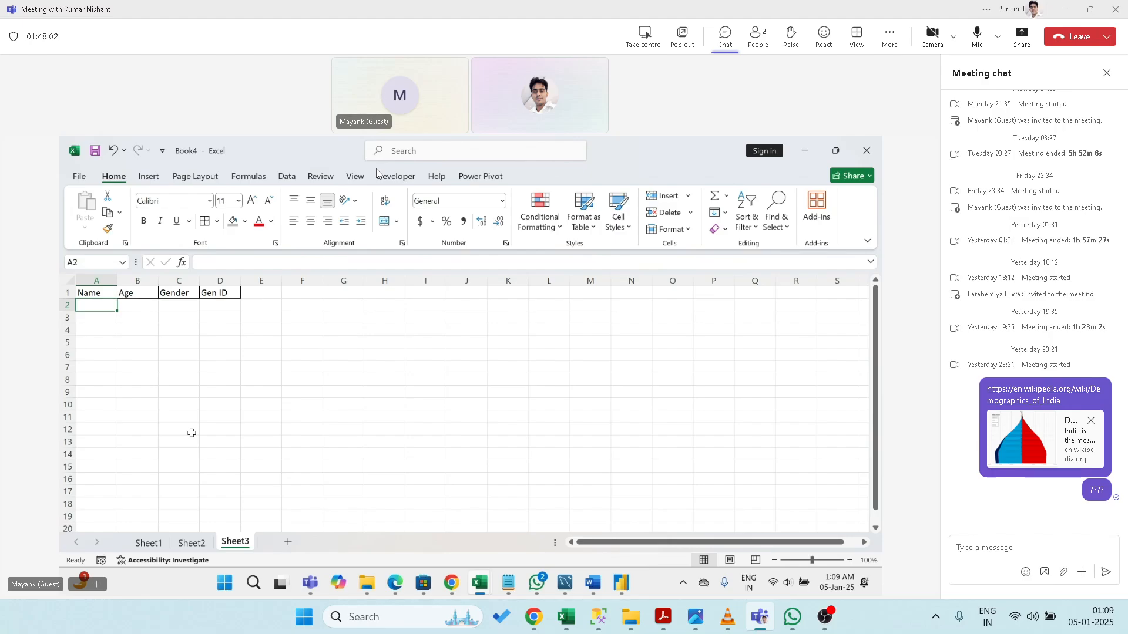
- Copy the full Sheet2 table A1:D12 and paste it at A1 of Sheet3
key(ctrl+Page_Up)
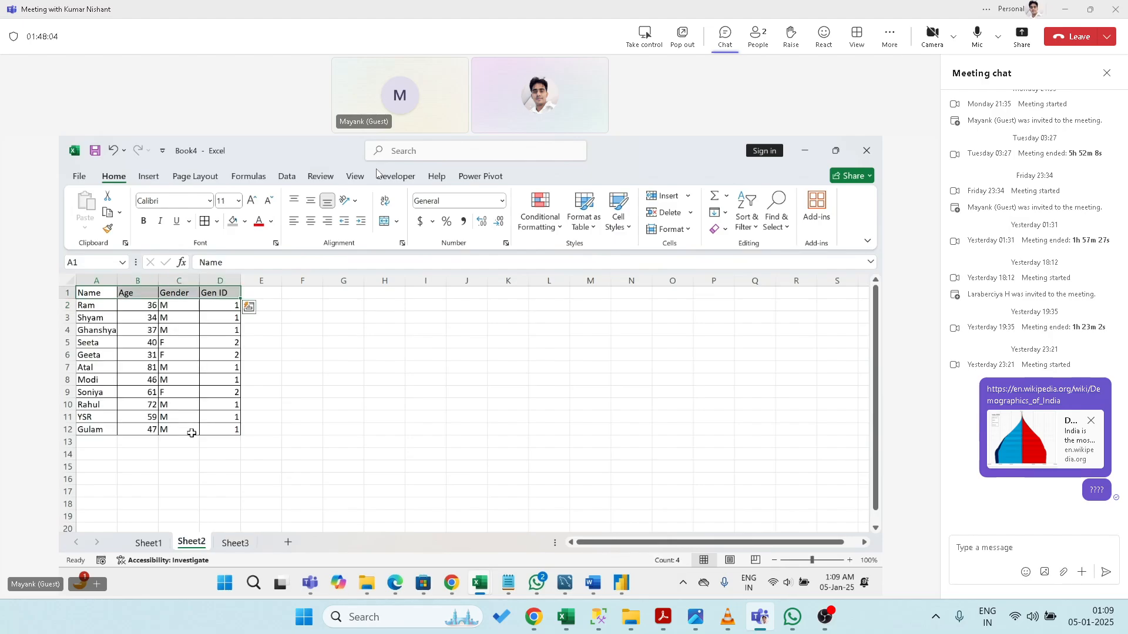
key(ctrl+shift+Down)
key(ctrl+c)
key(ctrl+Page_Down)
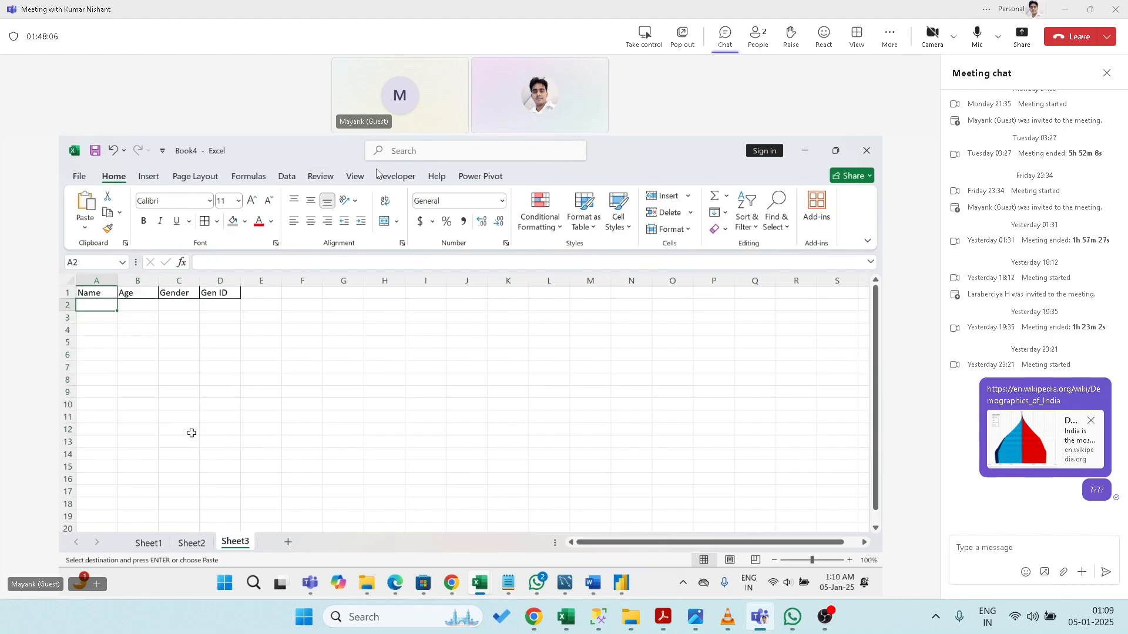
key(Up)
key(ctrl+v)
key(Down)
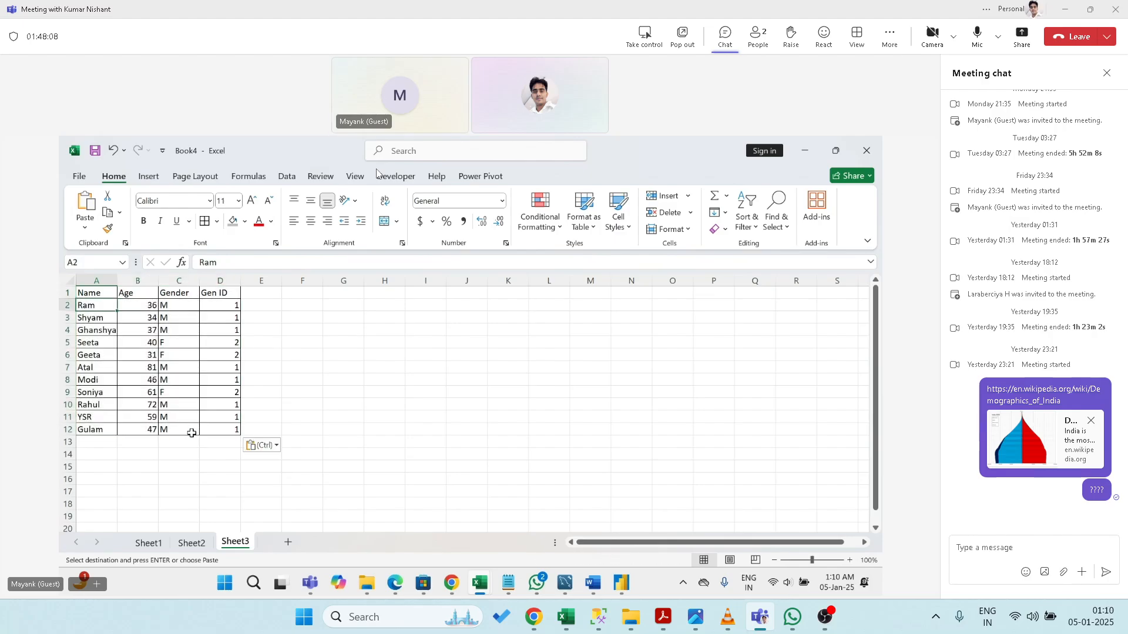
key(Escape)
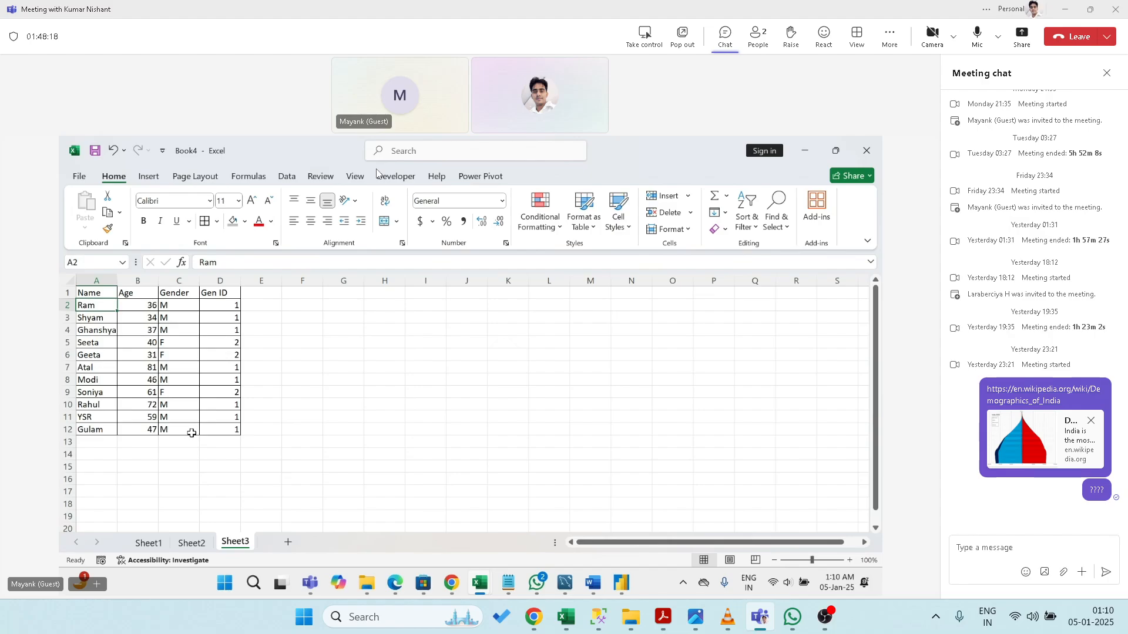
key(Up)
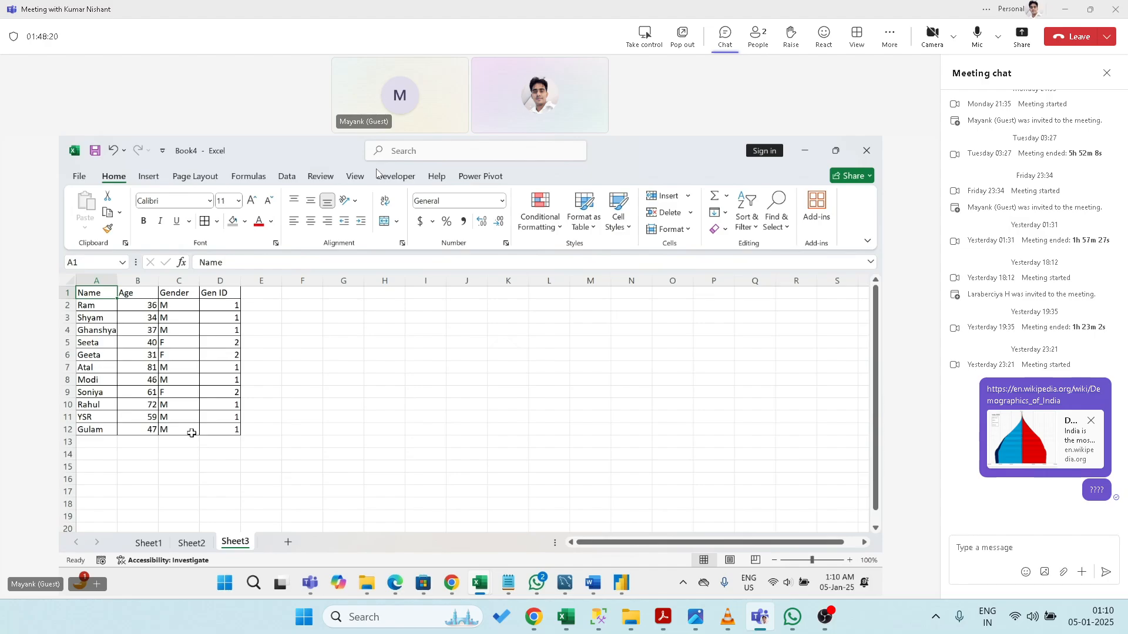
- Copy the header row A1:D1 to G1:J1 to start the second table
key(ctrl+shift+Right)
key(ctrl+c)
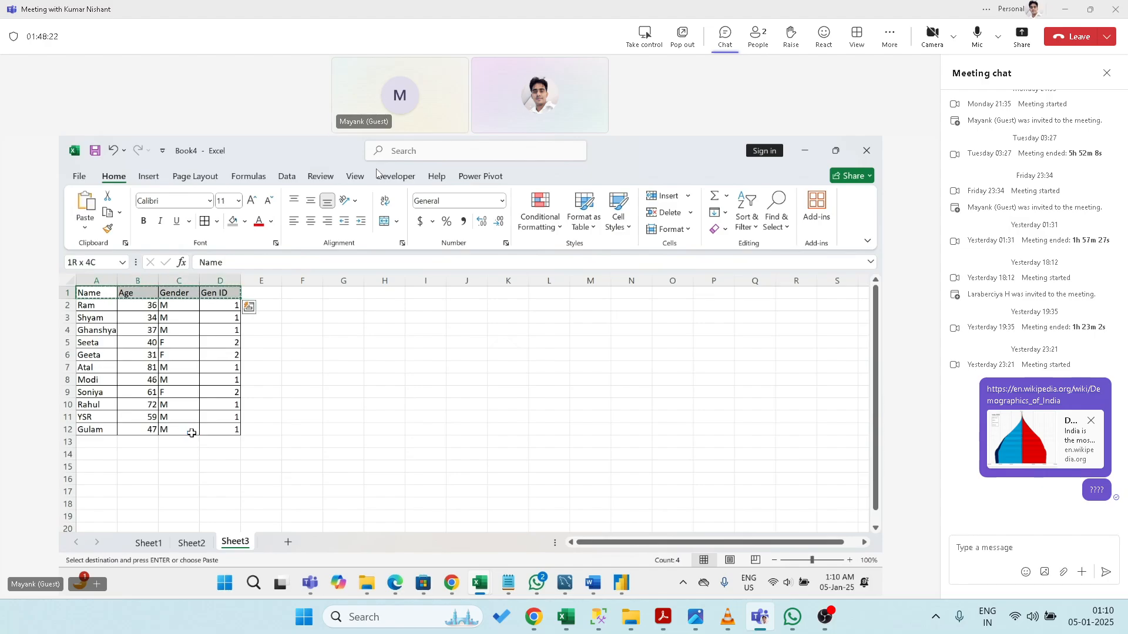
key(Right)
key(Right)
key(Right)
key(Right)
key(Right)
key(Right)
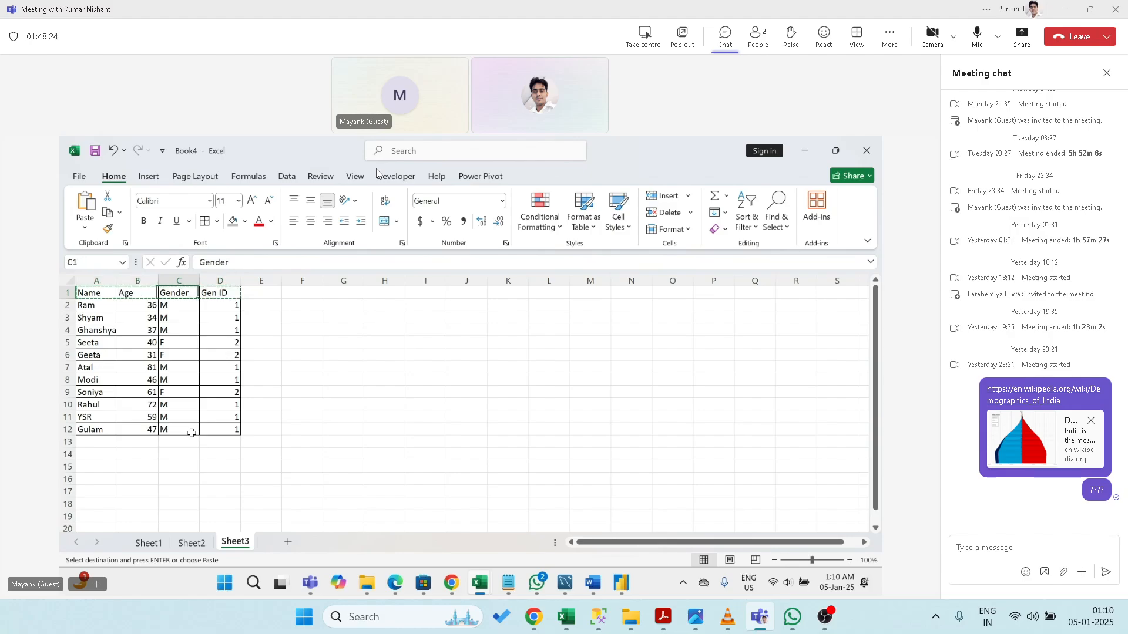
key(ctrl+v)
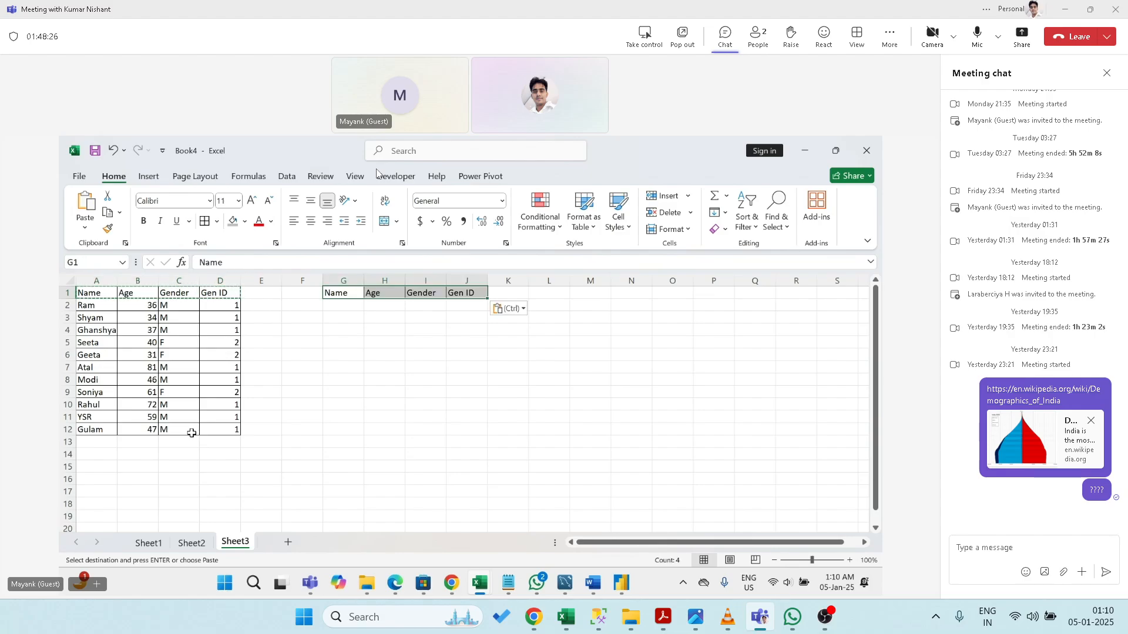
key(Escape)
key(Down)
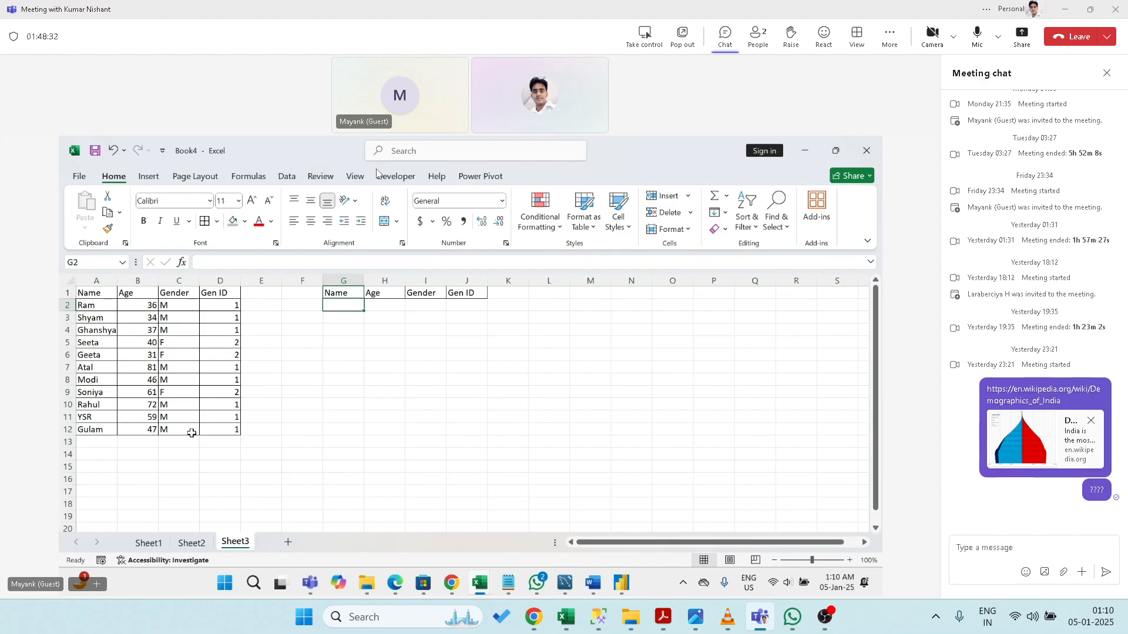
- Enter Salary and Country headings after the second table's Gen ID
key(Up)
key(Left)
key(Left)
text(Sala)
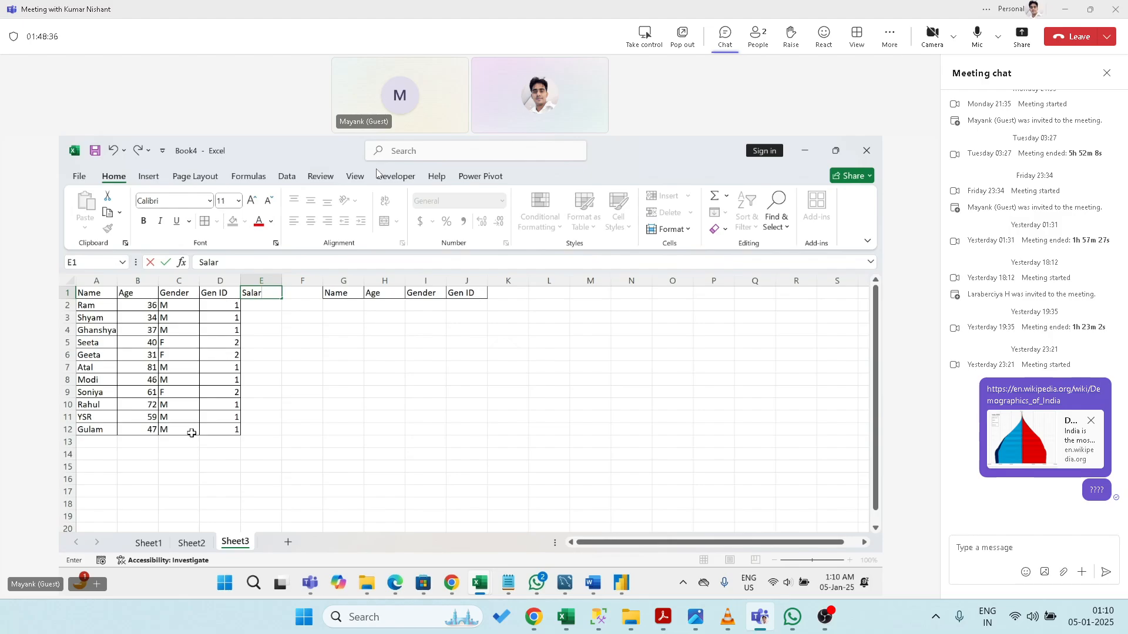
key(Escape)
key(ctrl+Right)
key(ctrl+Right)
key(Right)
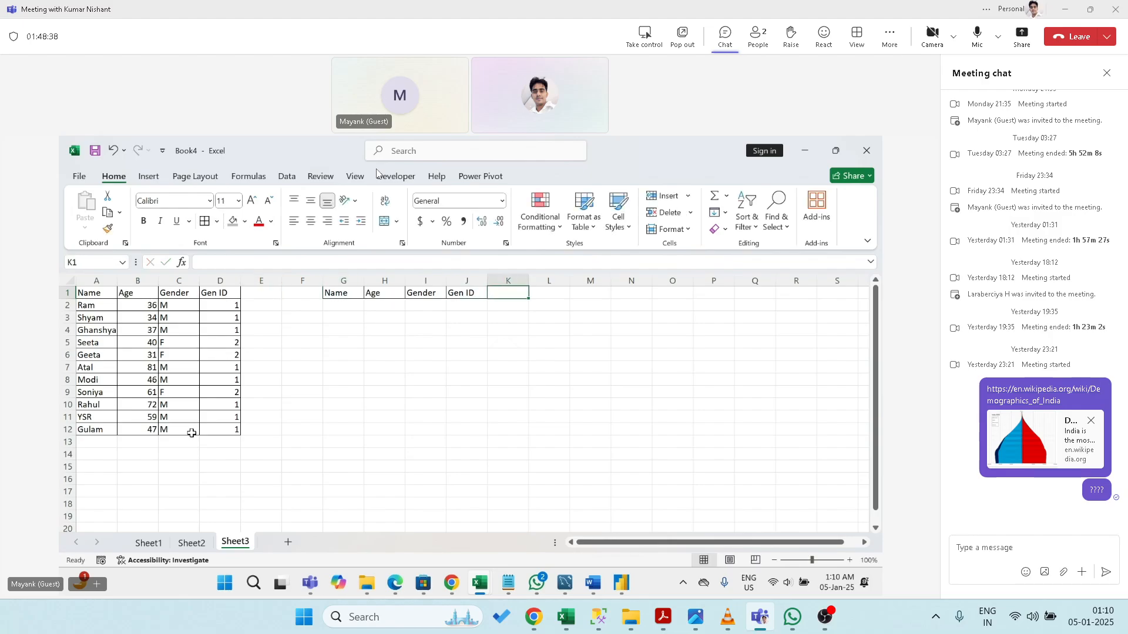
text(Salary)
key(Return)
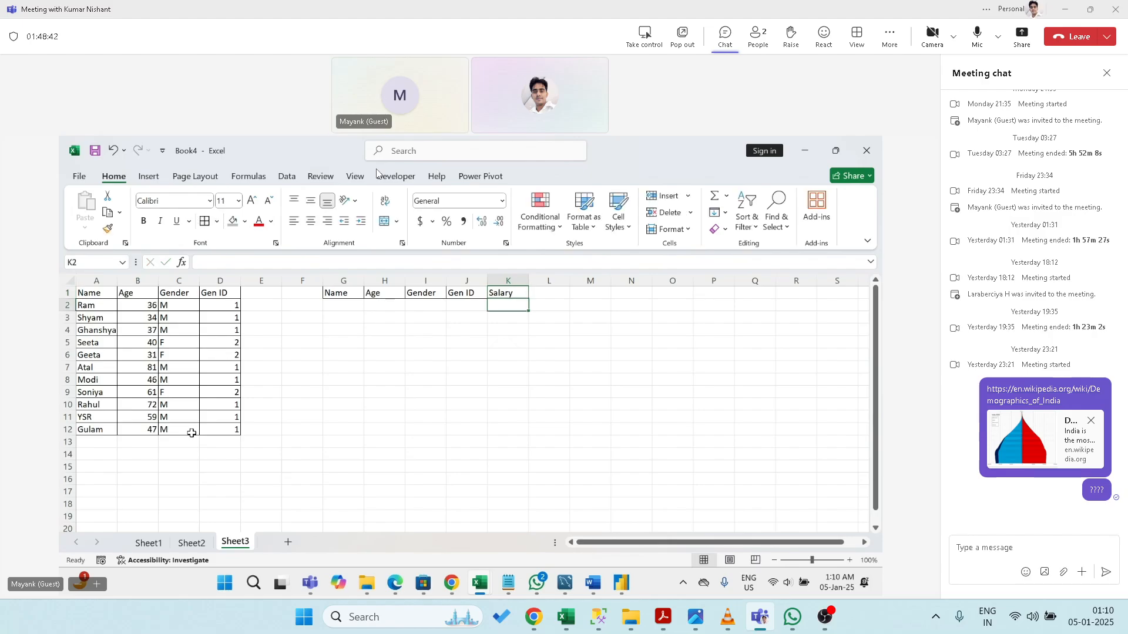
key(Up)
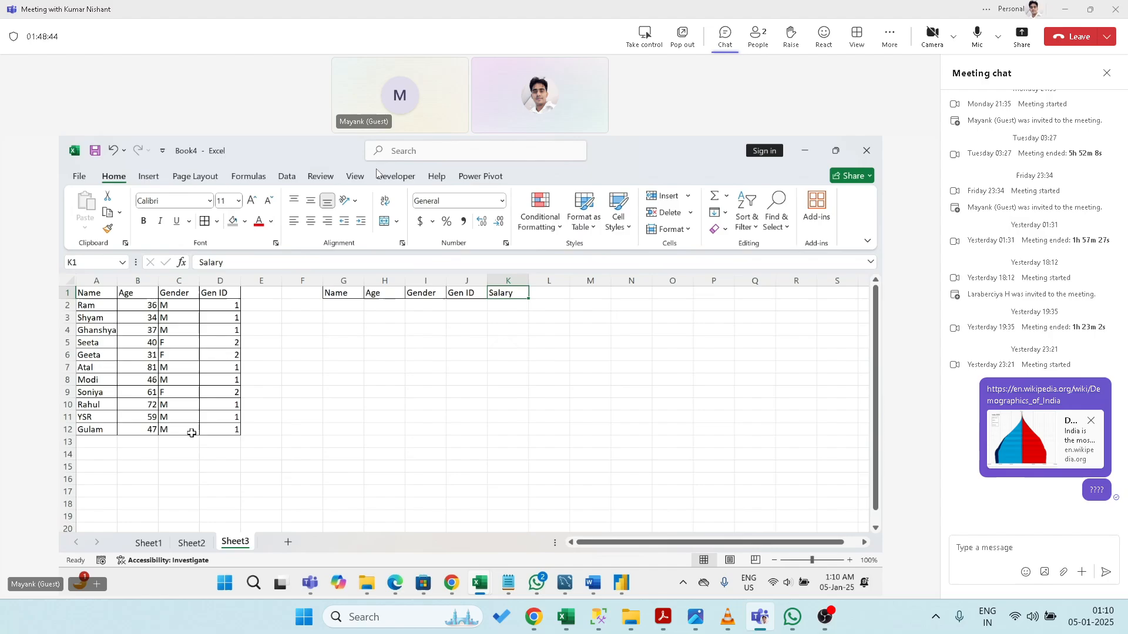
text(Country)
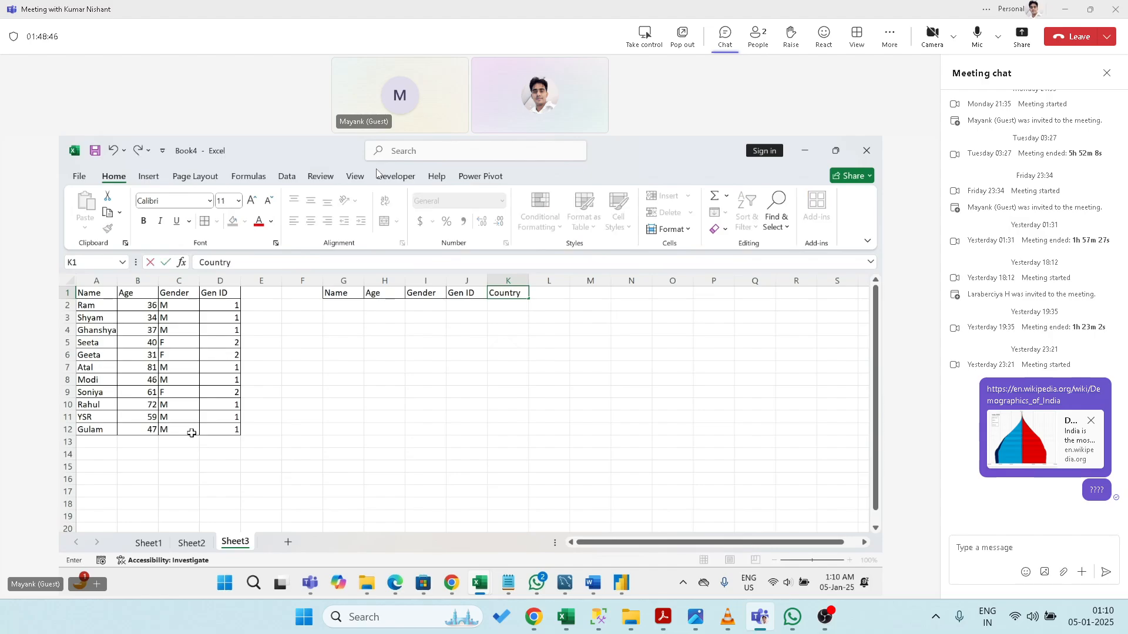
key(Return)
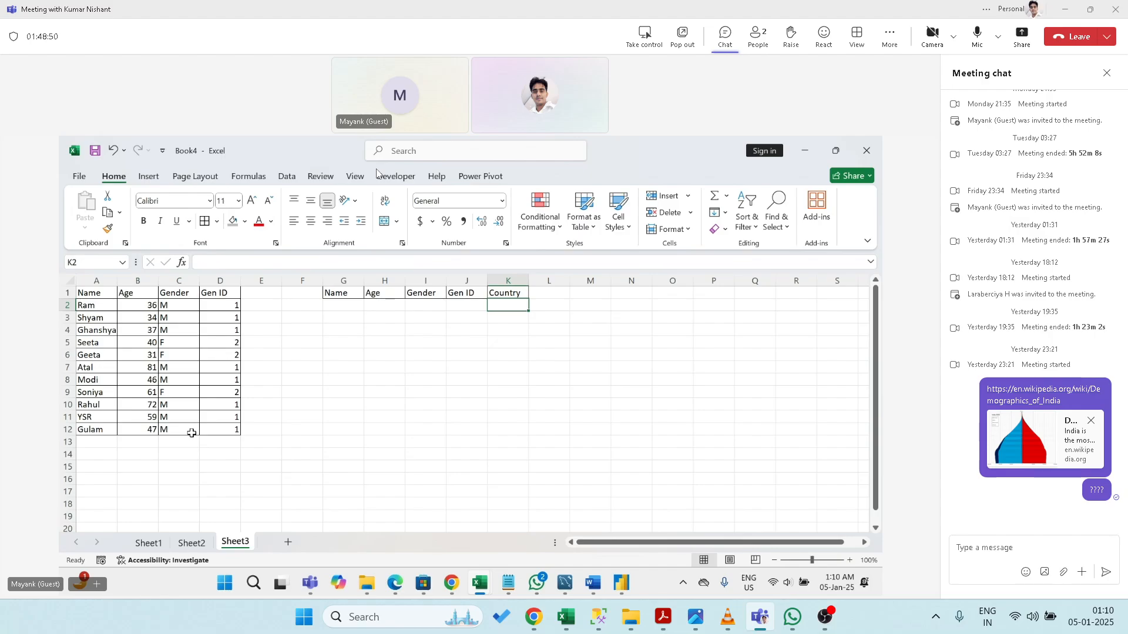
- Retype the overwritten Salary heading and put Country in the cell beside it
key(Left)
key(Right)
key(Up)
text(Salary)
key(Return)
key(Up)
key(Right)
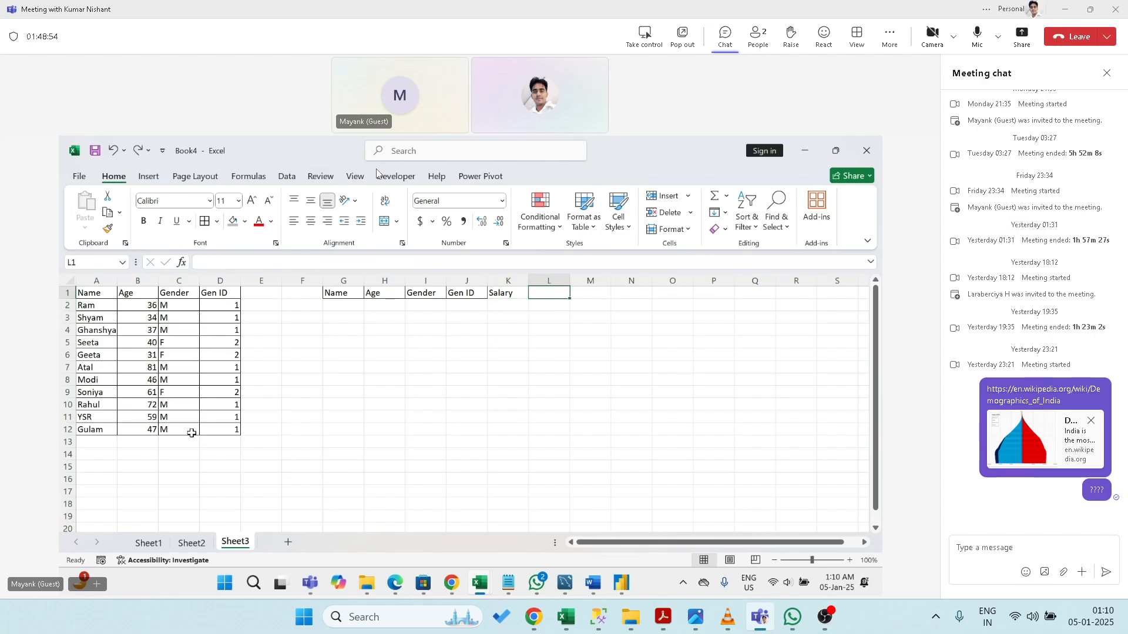
text(Cou)
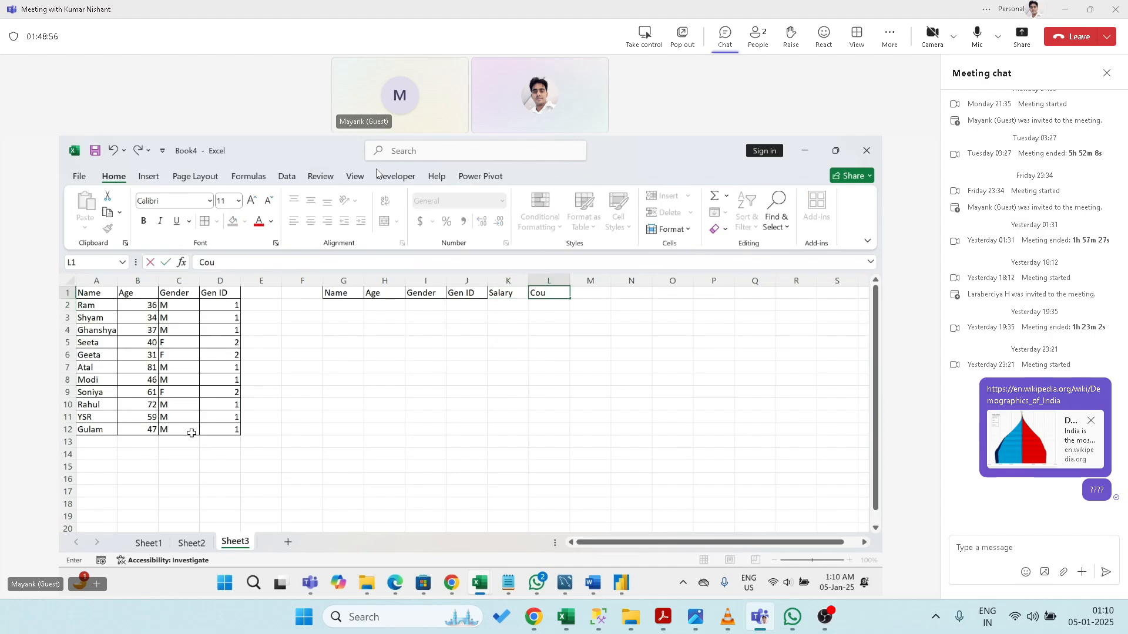
text(ntry)
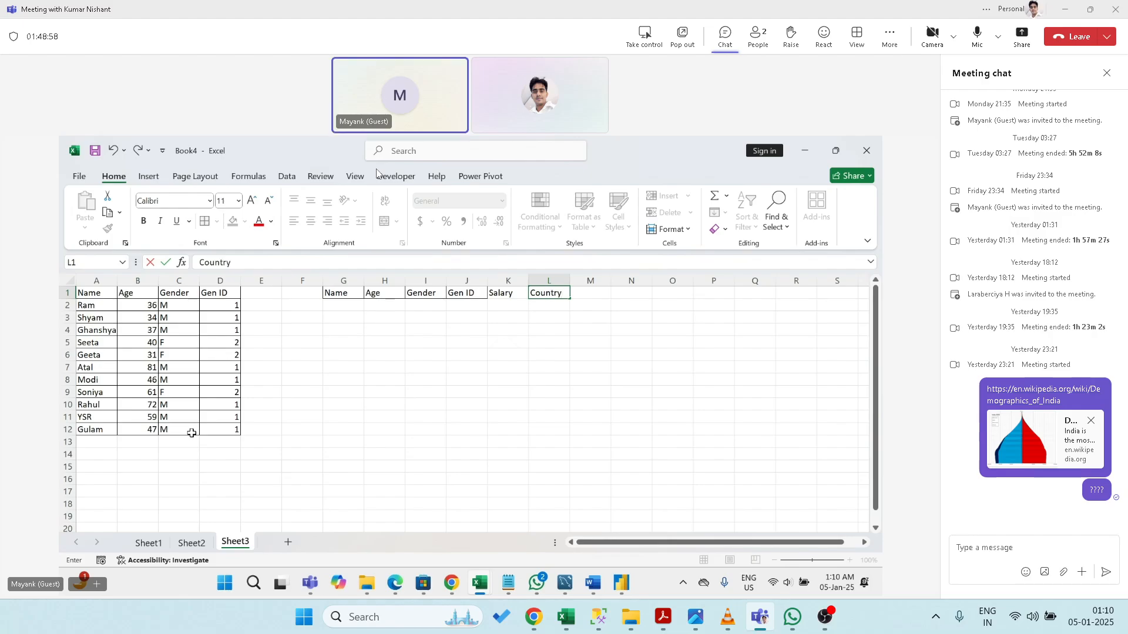
key(Return)
key(ctrl+Left)
key(Right)
key(Right)
key(Right)
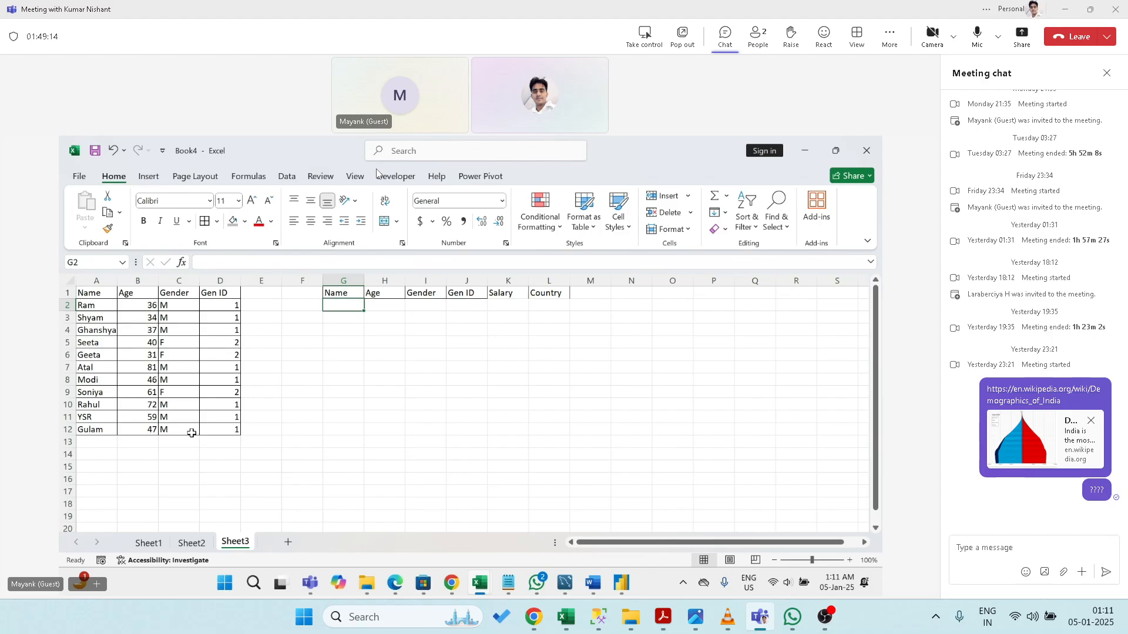
- Copy the Ram and Shyam rows into the second table's first data rows
key(ctrl+Left)
key(ctrl+Left)
key(shift+Right)
key(shift+Right)
key(shift+Right)
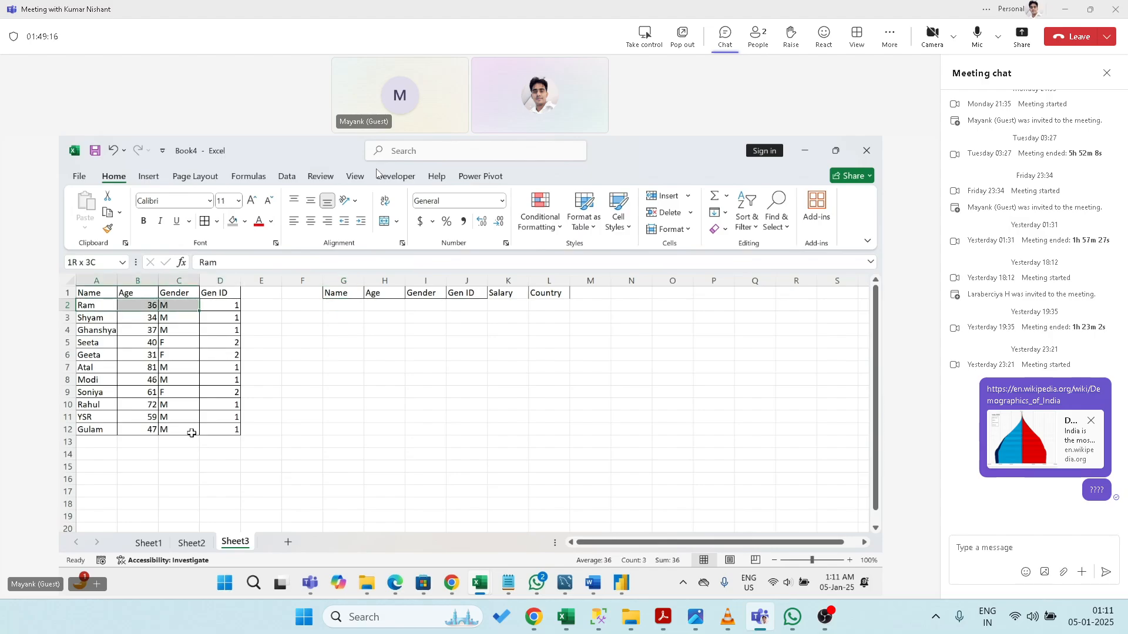
key(shift+Down)
key(ctrl+c)
key(Right)
key(Right)
key(Right)
key(Right)
key(Right)
key(Right)
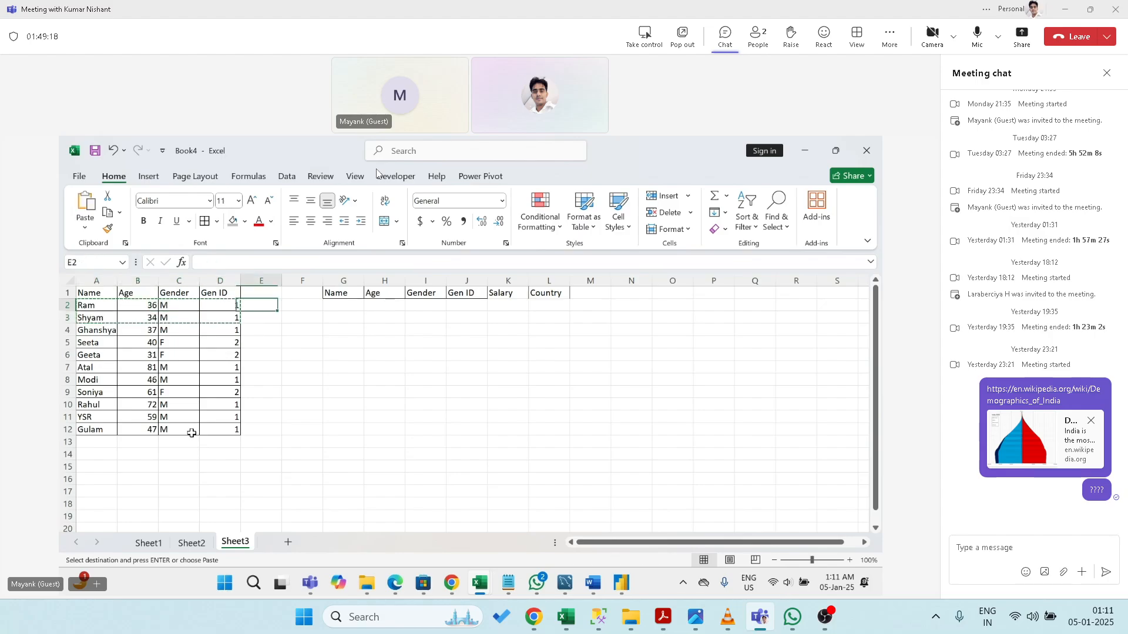
key(ctrl+v)
key(Escape)
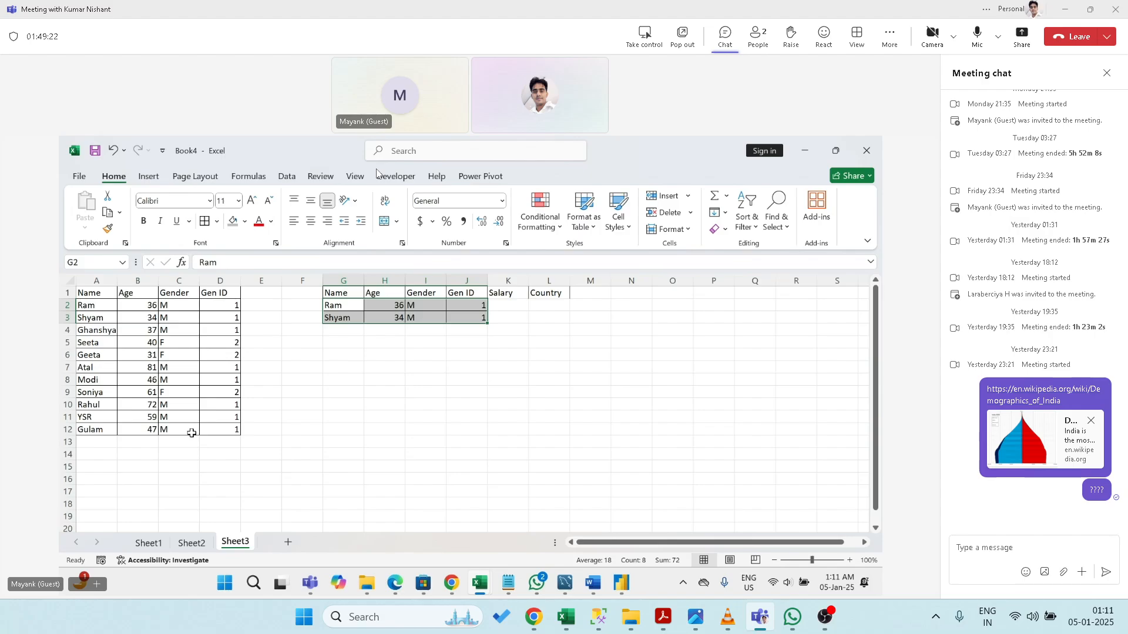
- Enter salaries 10000 and 12000 and countries India and Italy for Ram and Shyam
key(Right)
key(Right)
key(Right)
key(Right)
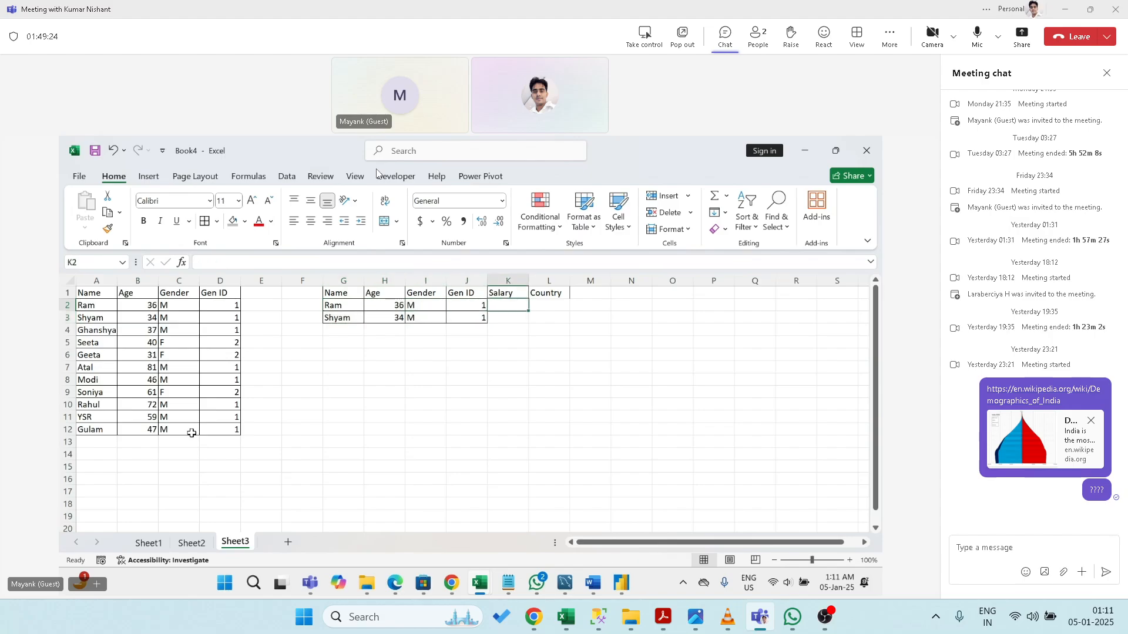
text(10000)
key(Return)
text(1)
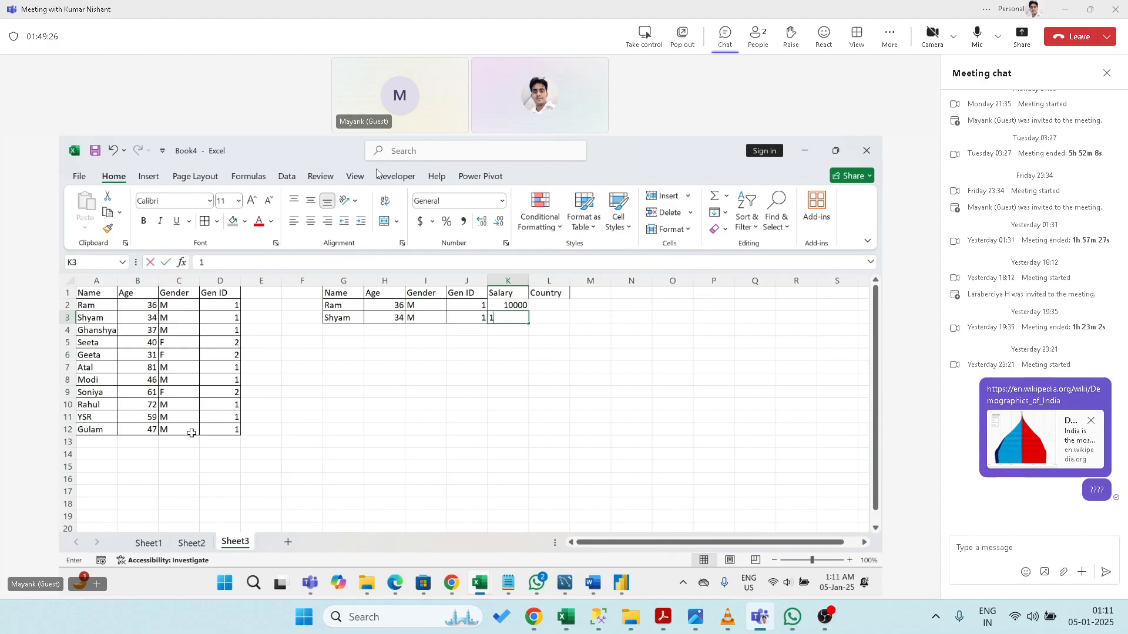
text(2000)
key(Return)
key(Up)
key(Up)
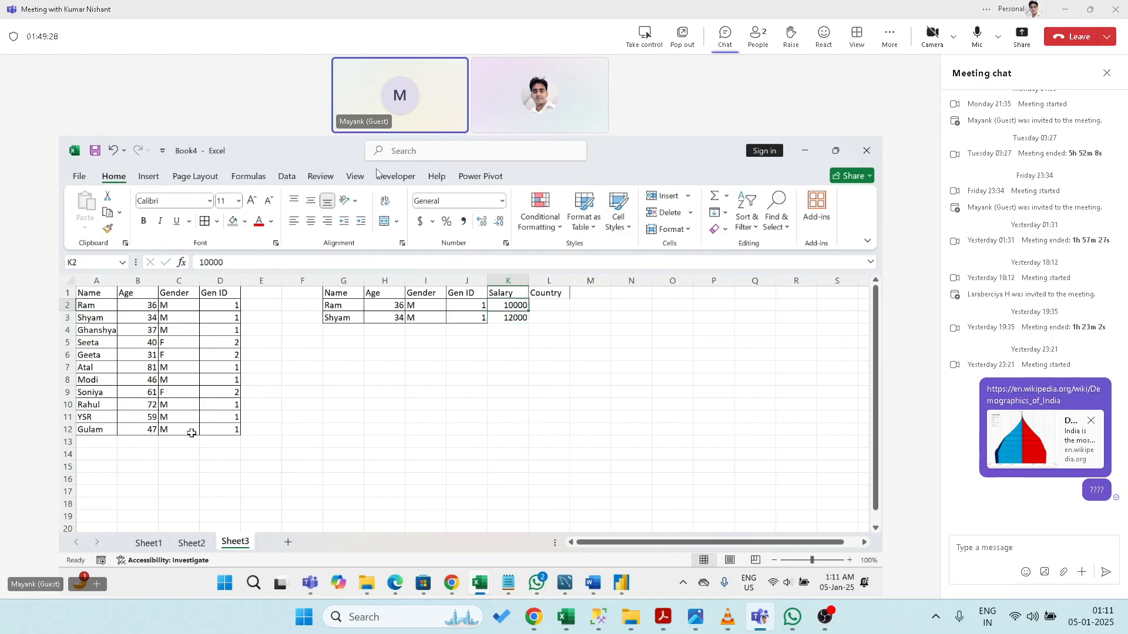
key(Right)
text(India)
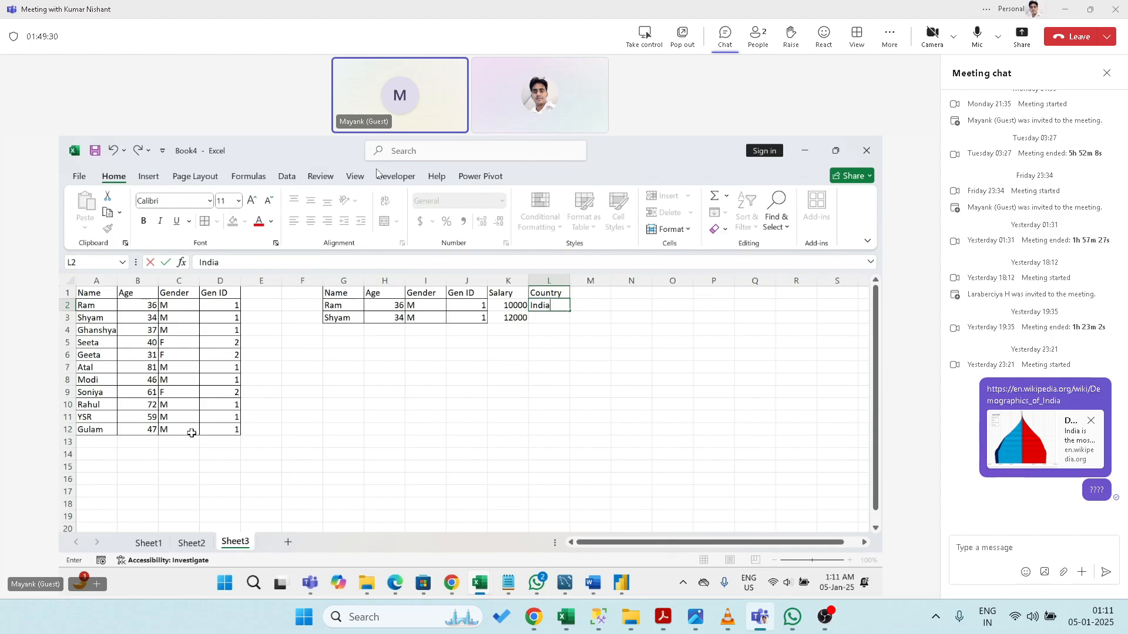
key(Return)
text(Italy)
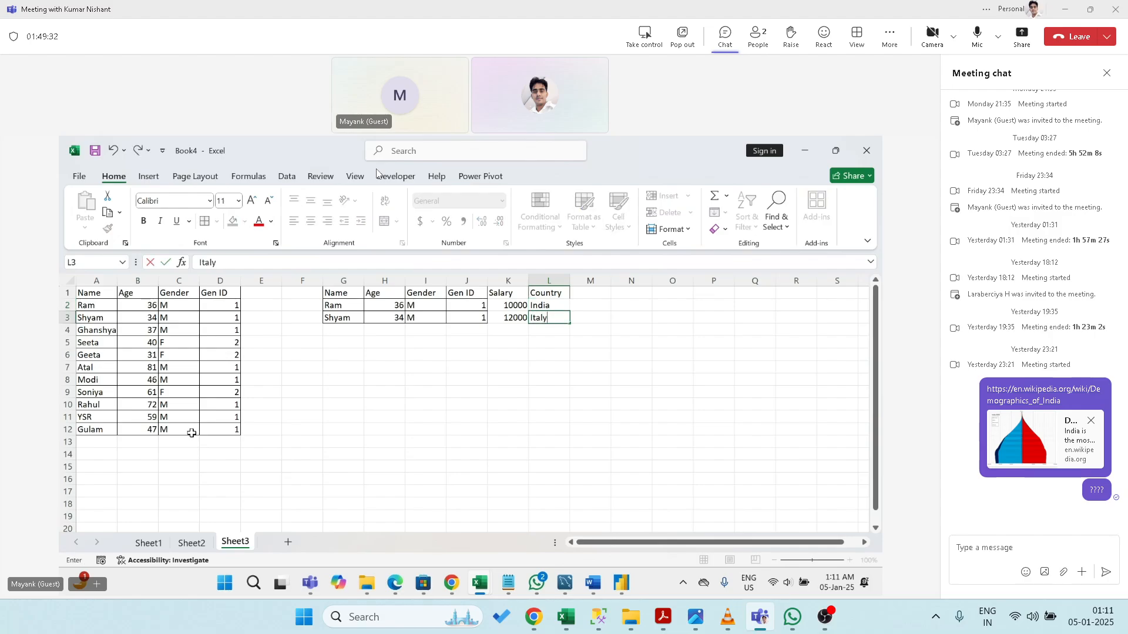
key(Return)
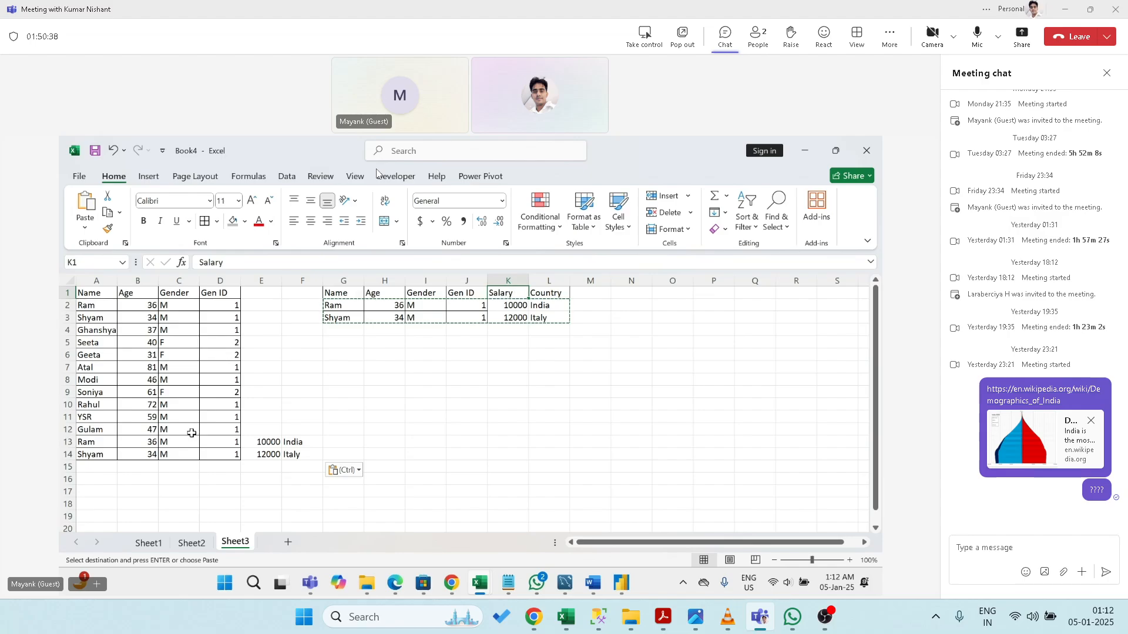
- Insert a blank column H before the second table's Age column, shifting Age through Country right
key(Left)
key(Left)
key(Left)
key(ctrl+space)
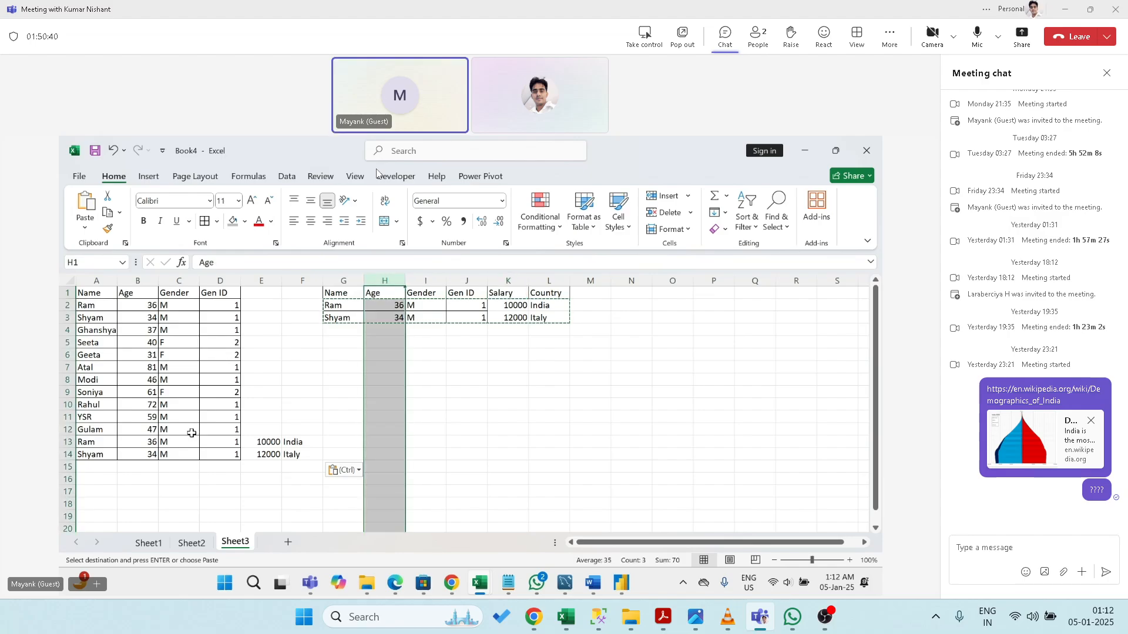
key(Escape)
key(ctrl+plus)
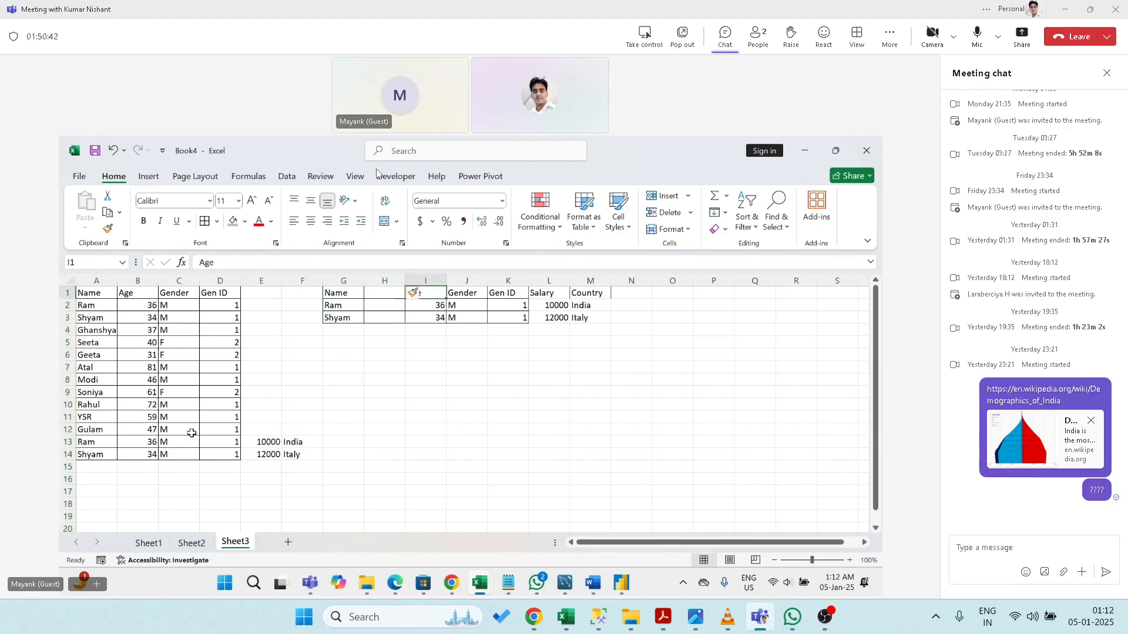
key(Down)
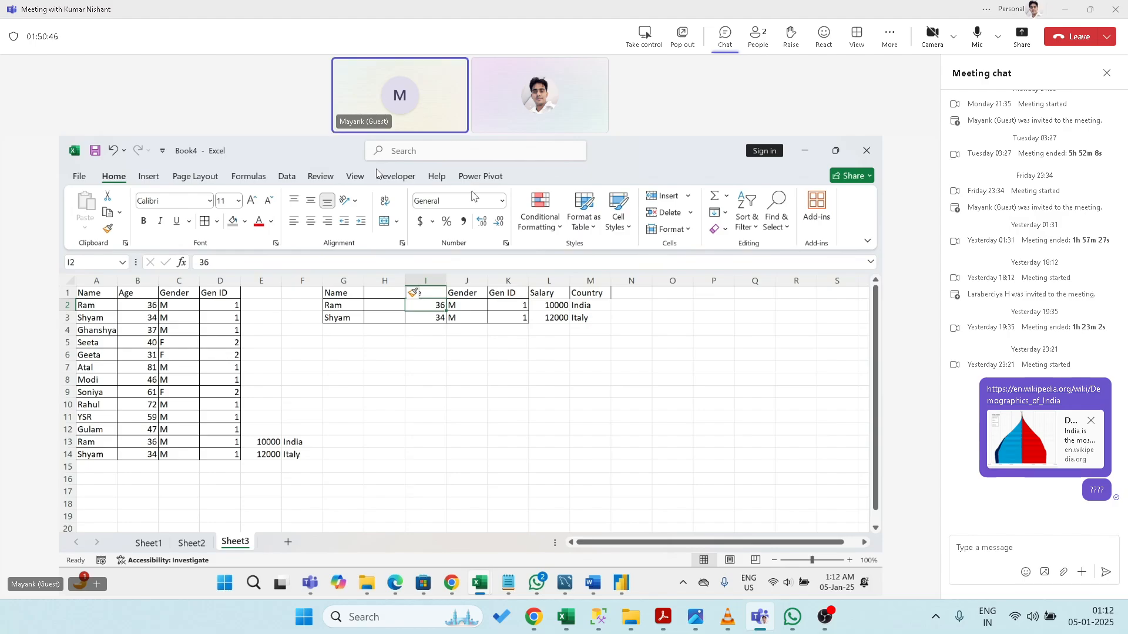
- Set the new column H's Insert Options to Format Same As Left
click(423, 295)
click(499, 429)
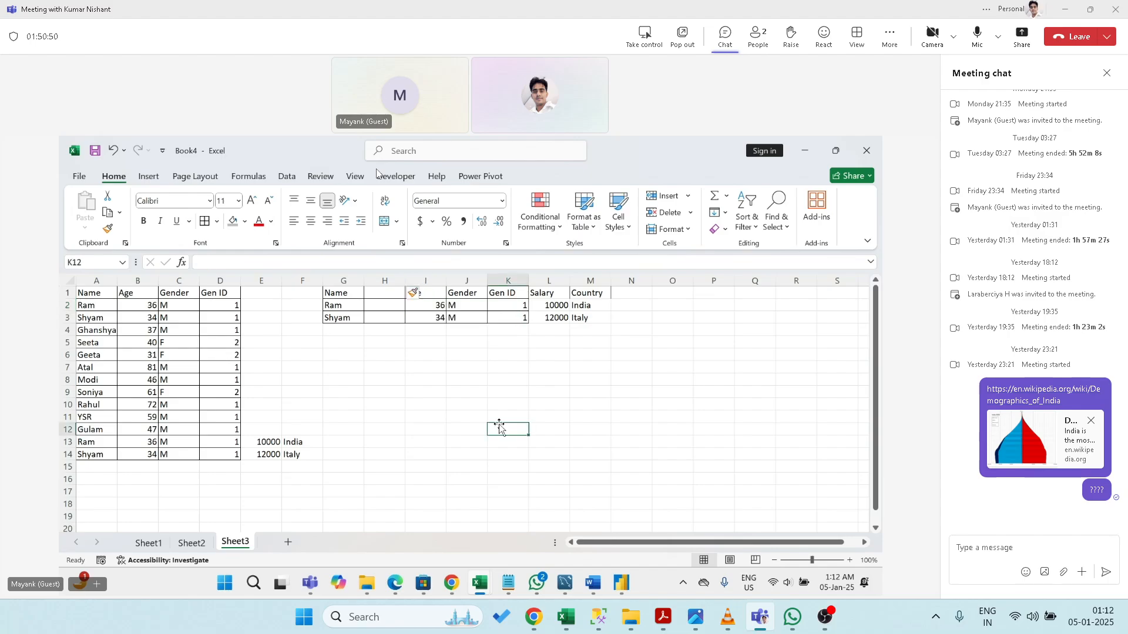
click(418, 294)
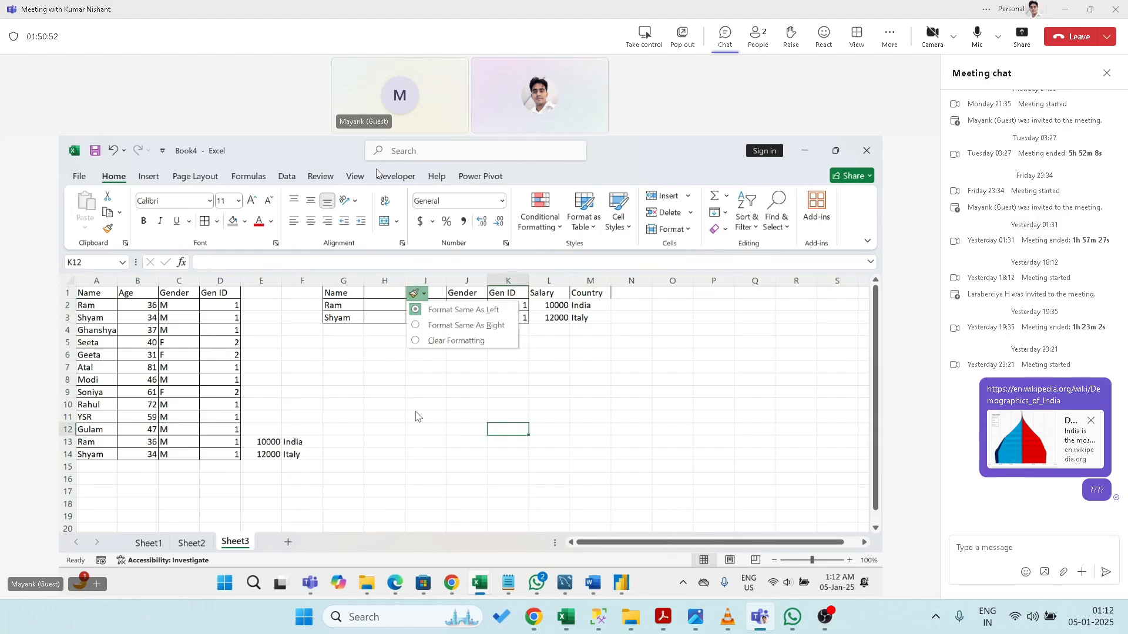
click(442, 346)
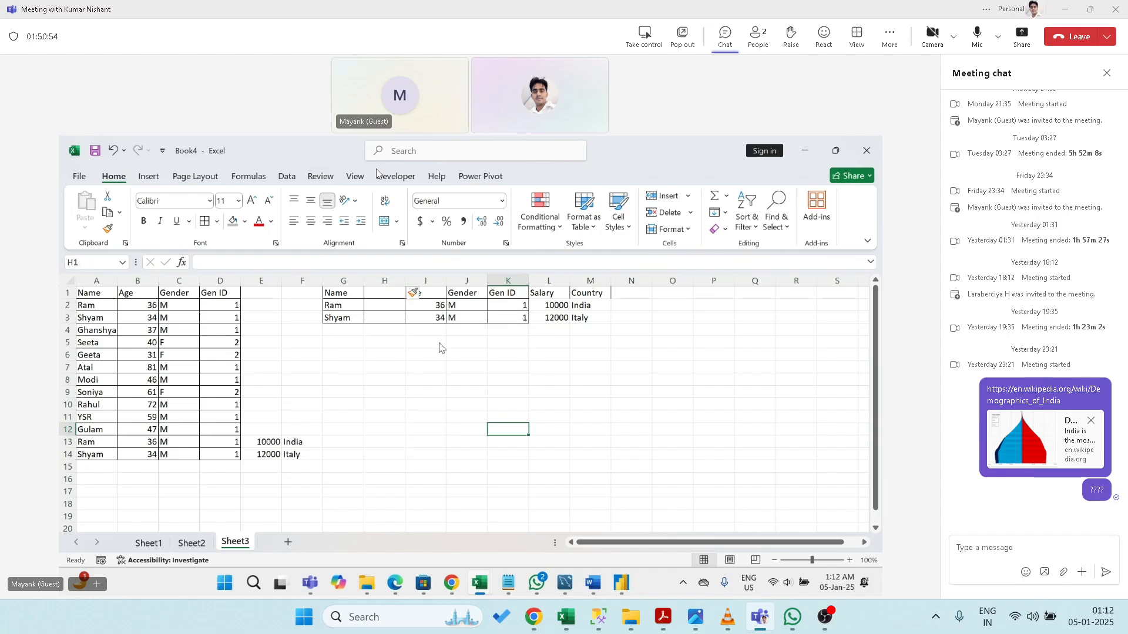
click(417, 293)
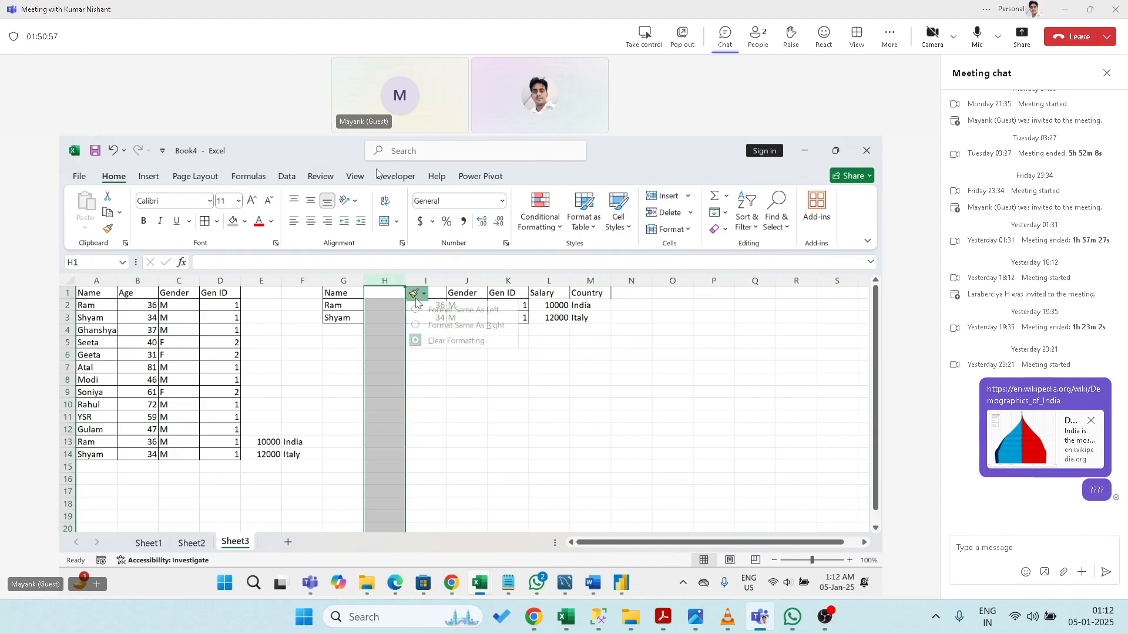
click(428, 326)
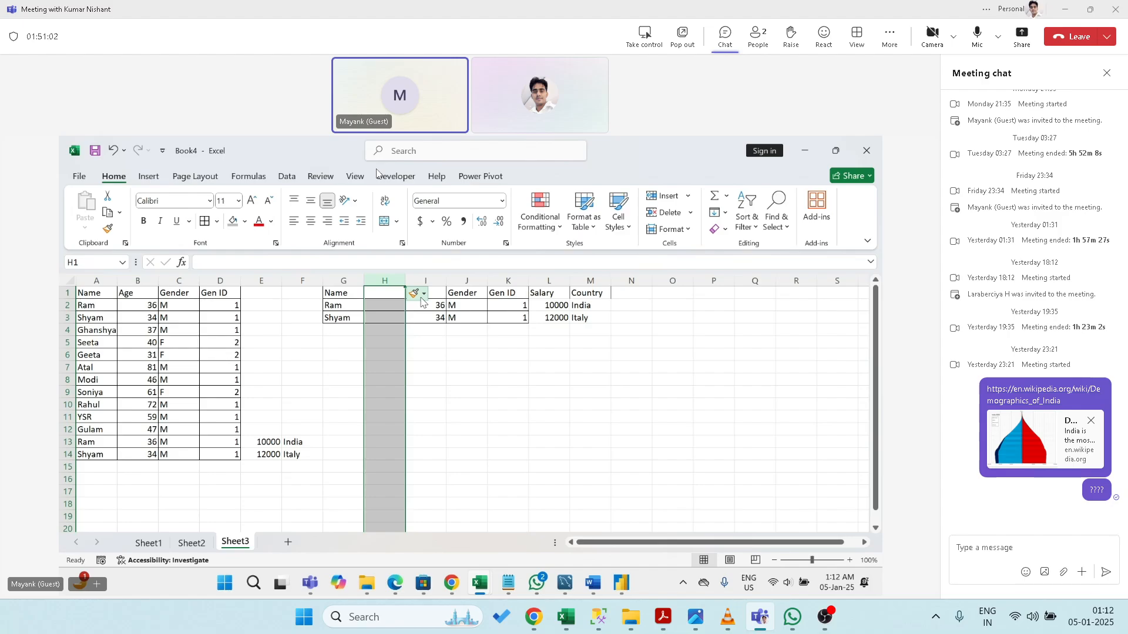
click(427, 340)
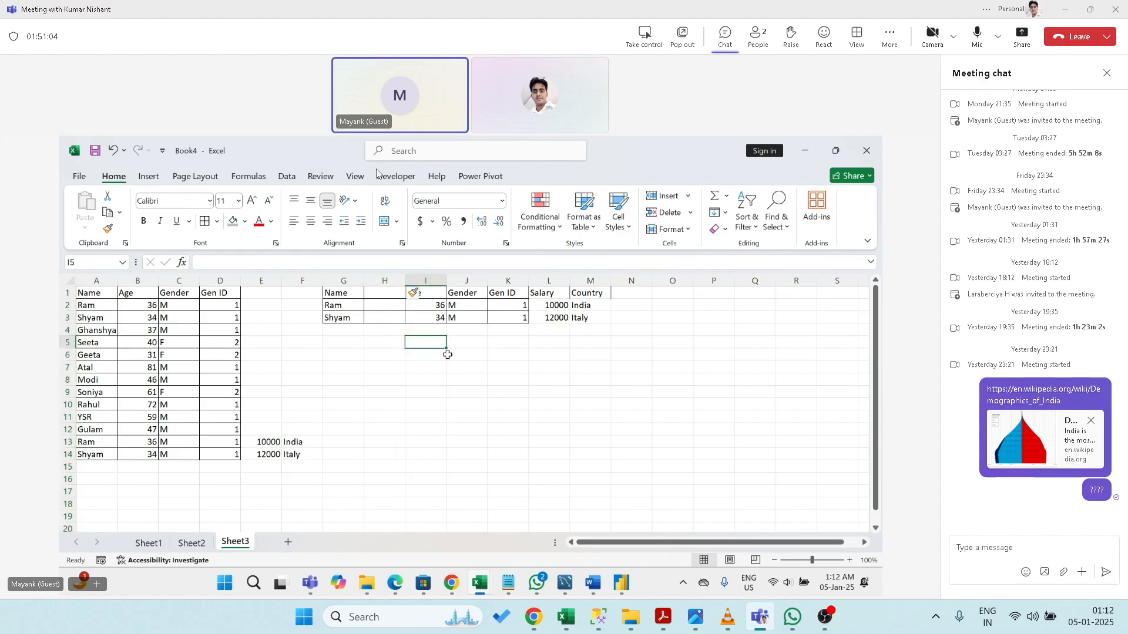
click(370, 294)
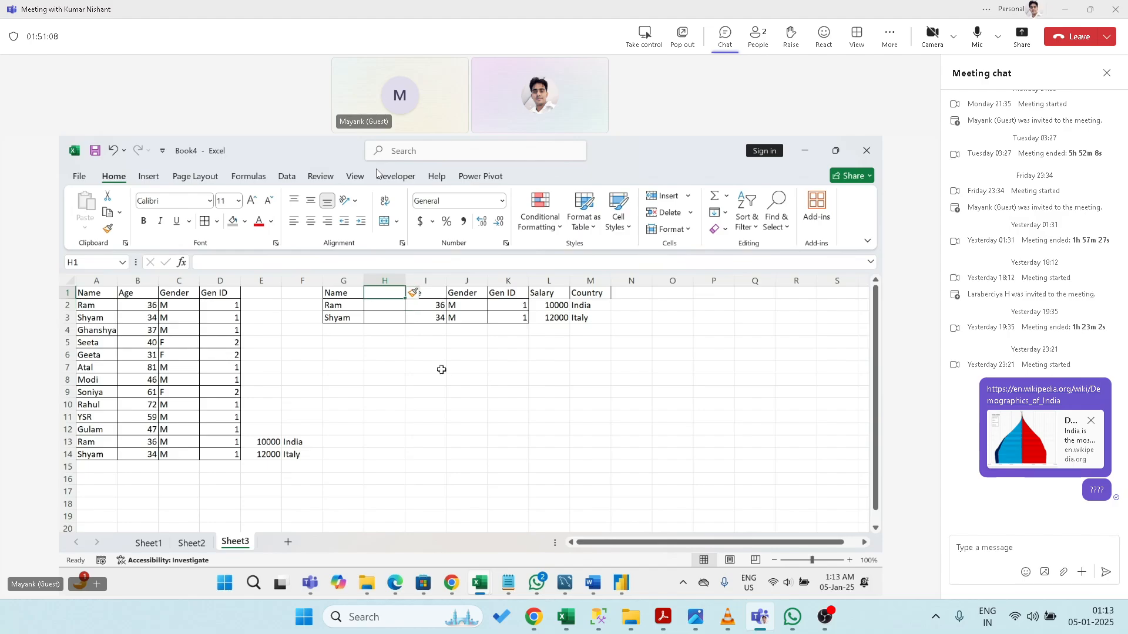
click(415, 295)
click(435, 311)
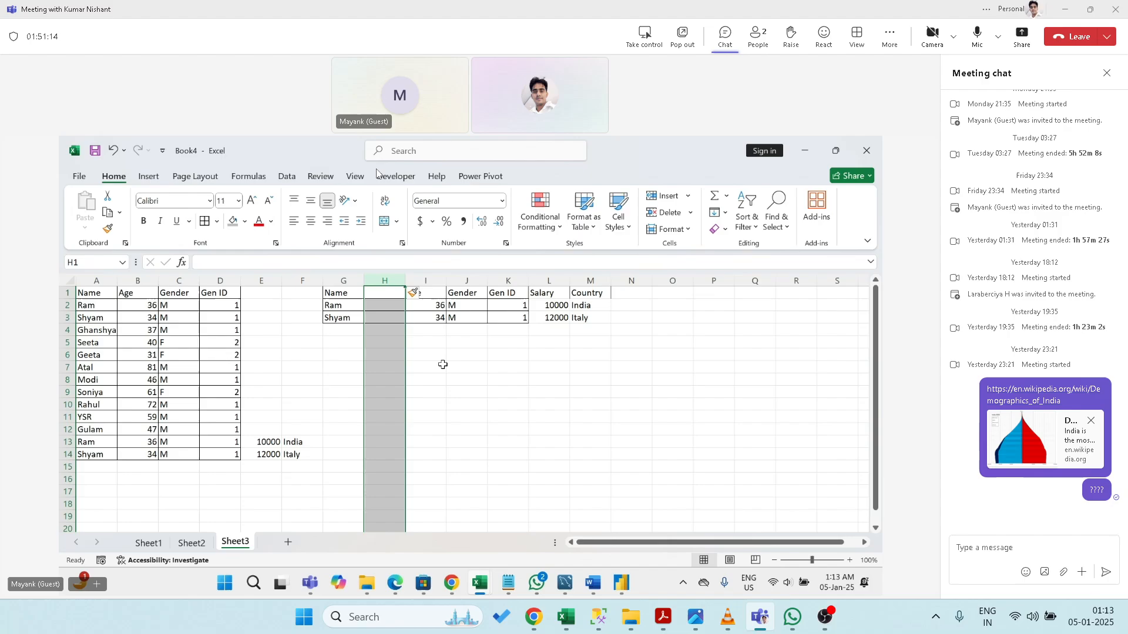
key(ctrl+Home)
key(Right)
key(Right)
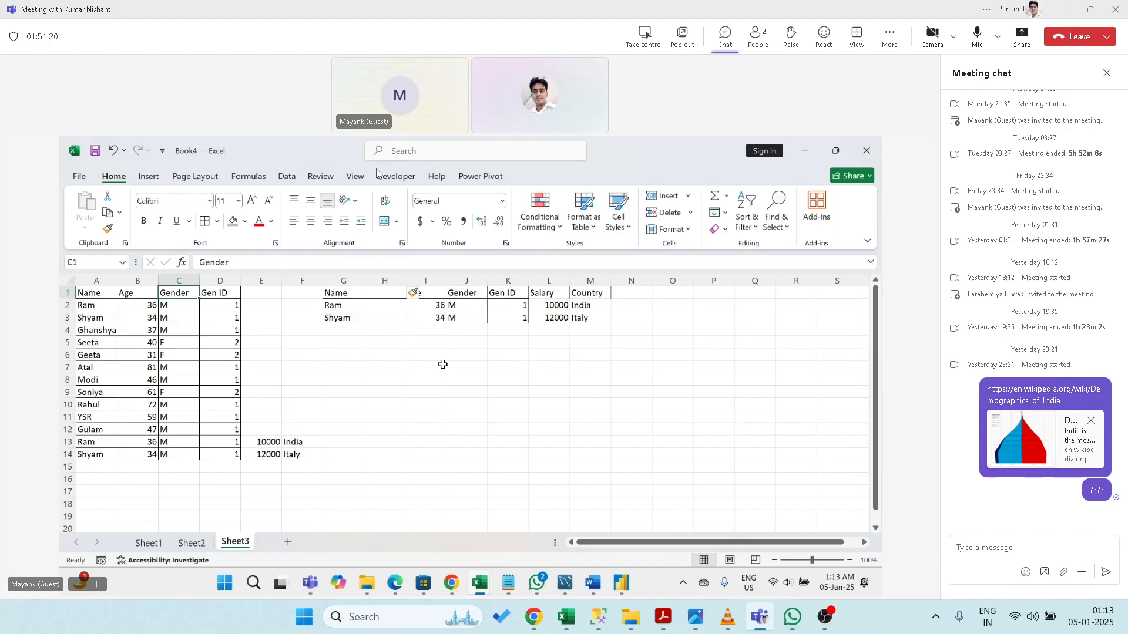
- Copy the Gender header and values from C1:C3 into H1 of the second table
key(shift+Down)
key(shift+Down)
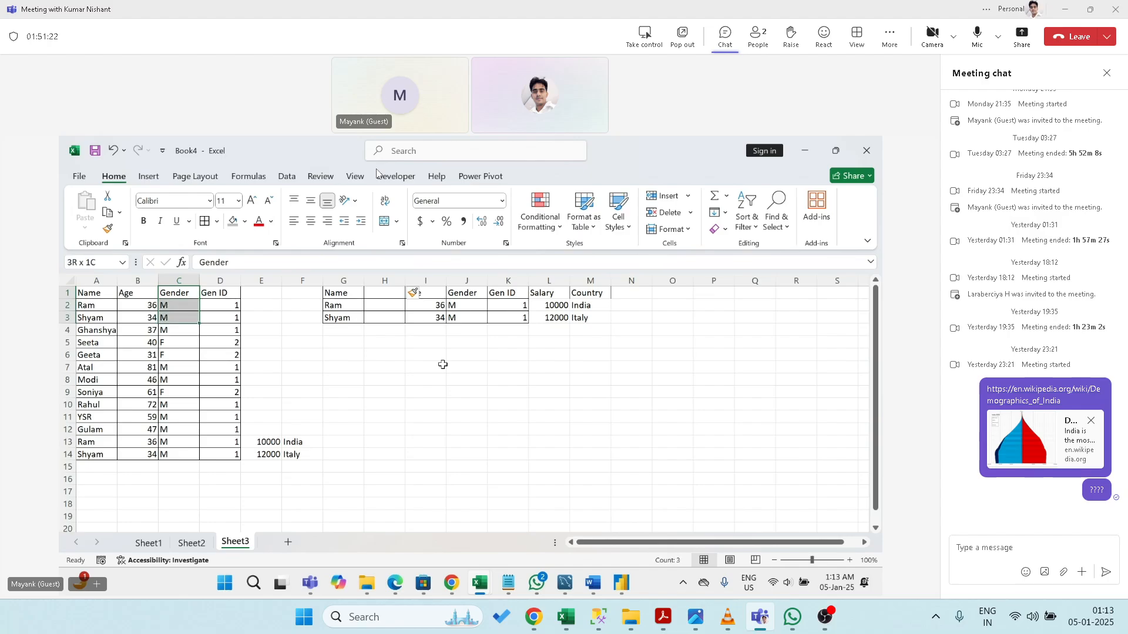
key(ctrl+c)
key(Right)
key(Right)
key(Right)
key(Right)
key(Right)
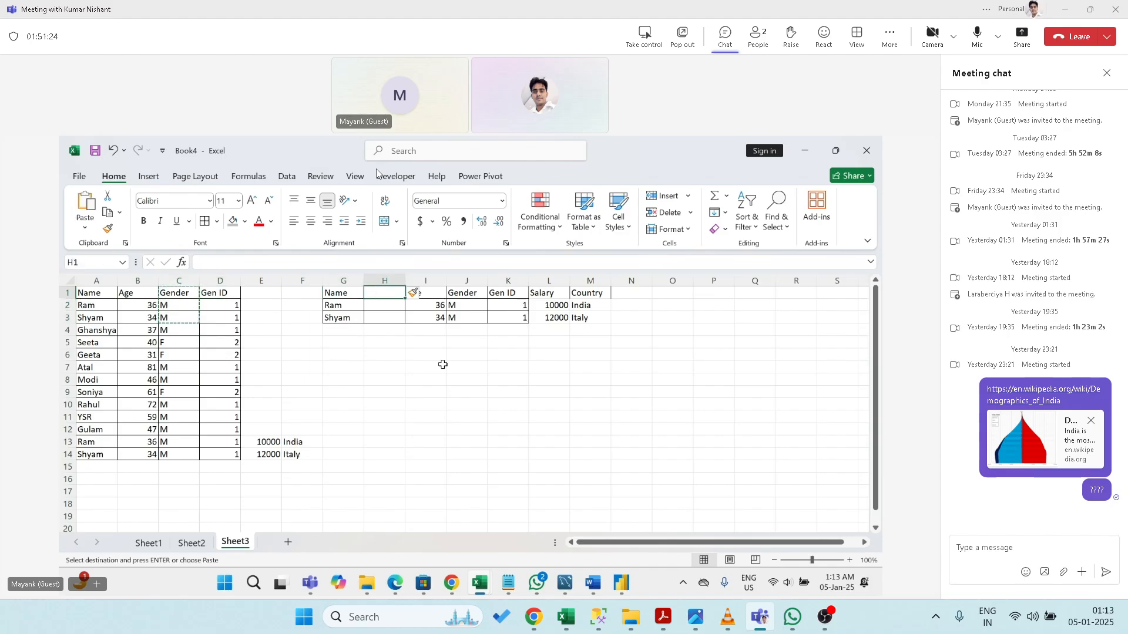
key(ctrl+v)
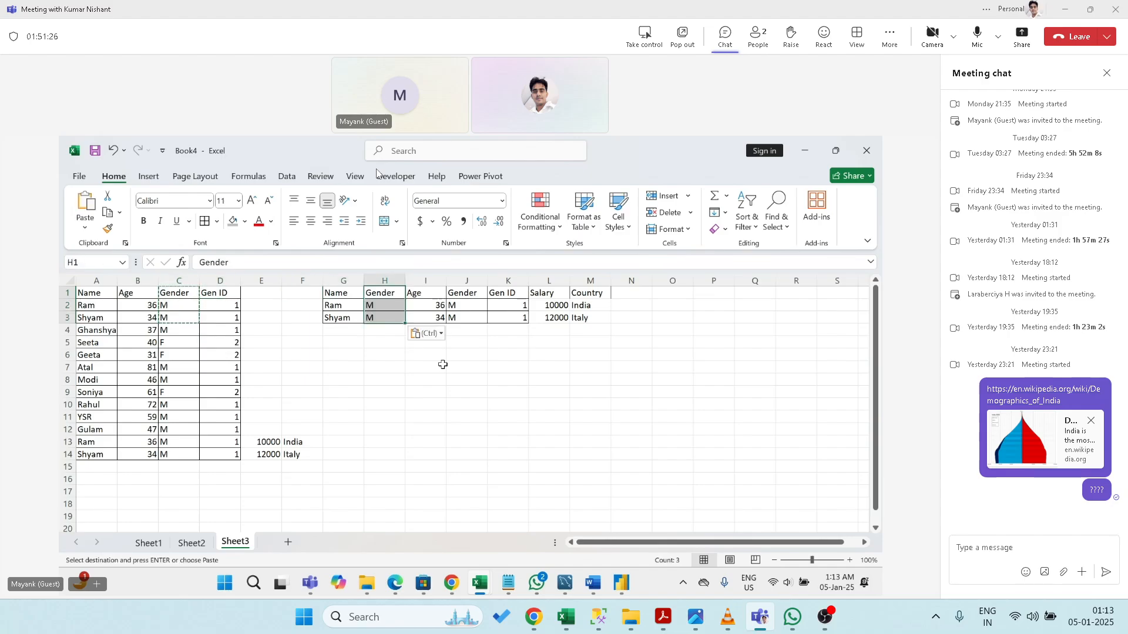
key(Escape)
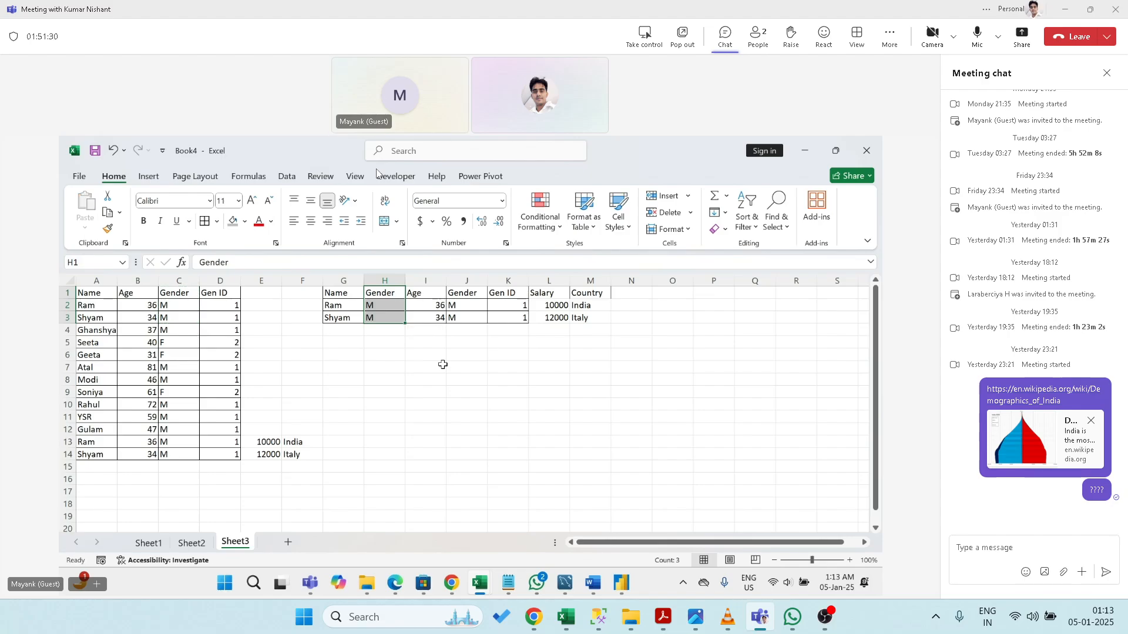
- Delete the duplicate Gender column J from the second table
key(Right)
key(Right)
key(Right)
key(shift+Down)
key(shift+Down)
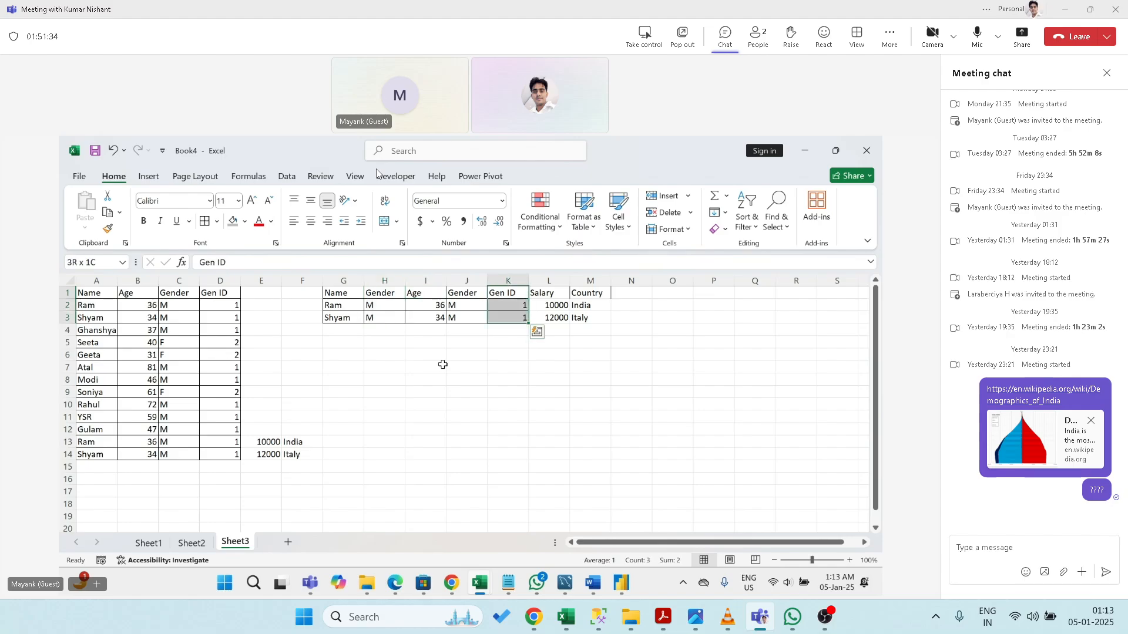
key(Left)
key(Left)
key(Left)
key(Left)
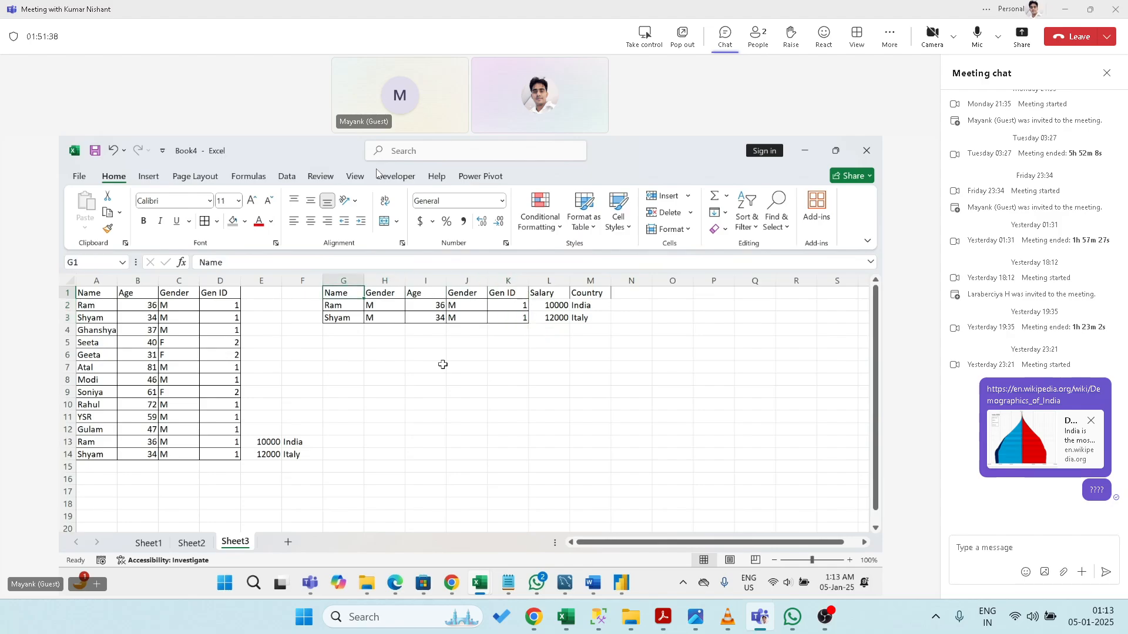
key(Right)
key(Right)
key(Right)
key(ctrl+space)
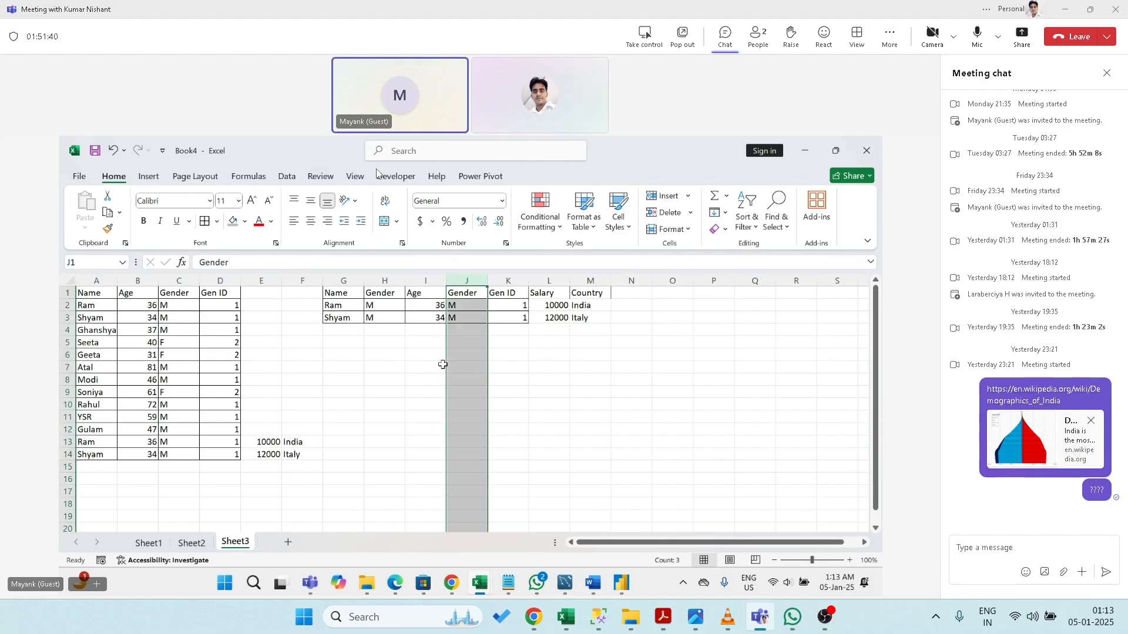
key(ctrl+minus)
key(Left)
key(Left)
key(Left)
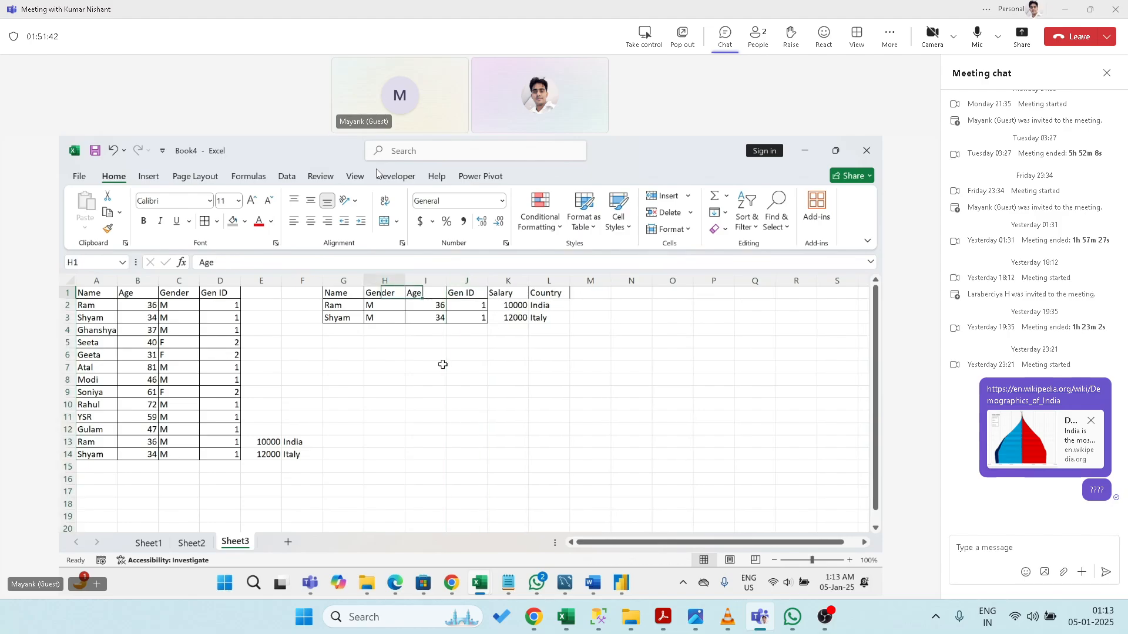
key(Down)
key(Down)
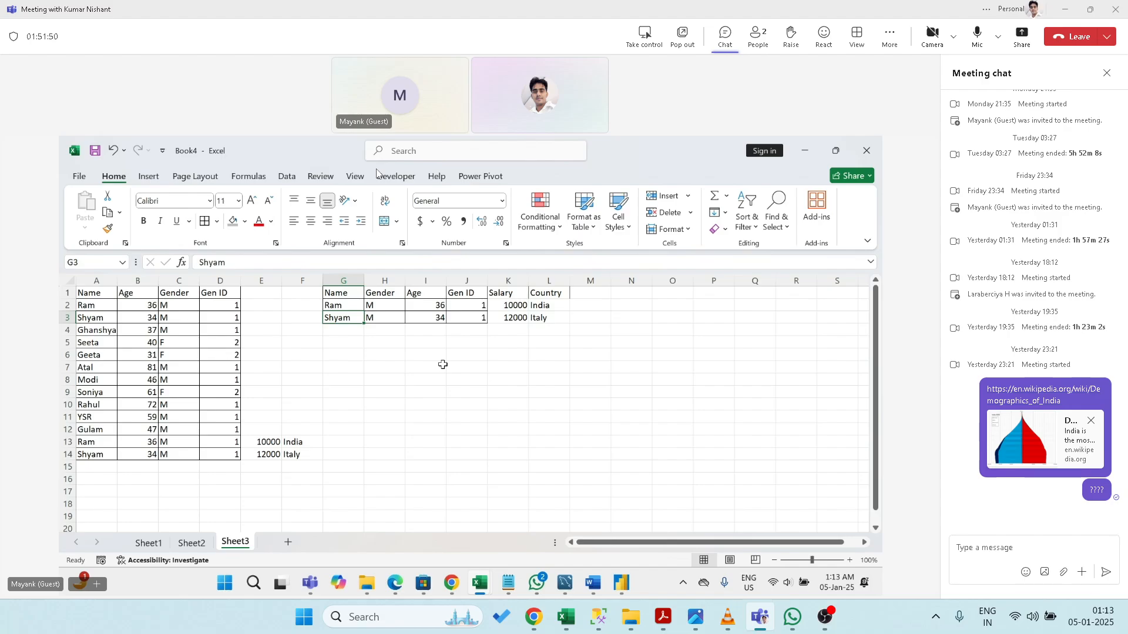
- Copy the Ram and Shyam rows from G2:J3 and paste them at A15 below the first table
key(Up)
key(shift+Down)
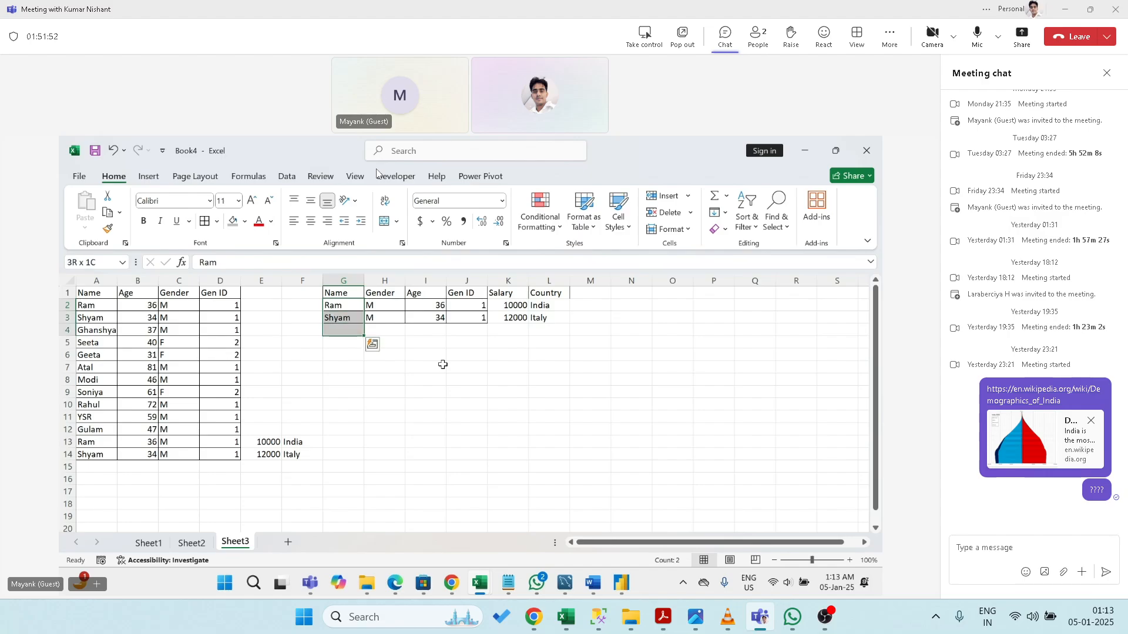
key(shift+Right)
key(shift+Right)
key(shift+Right)
key(ctrl+c)
key(ctrl+Left)
key(ctrl+Left)
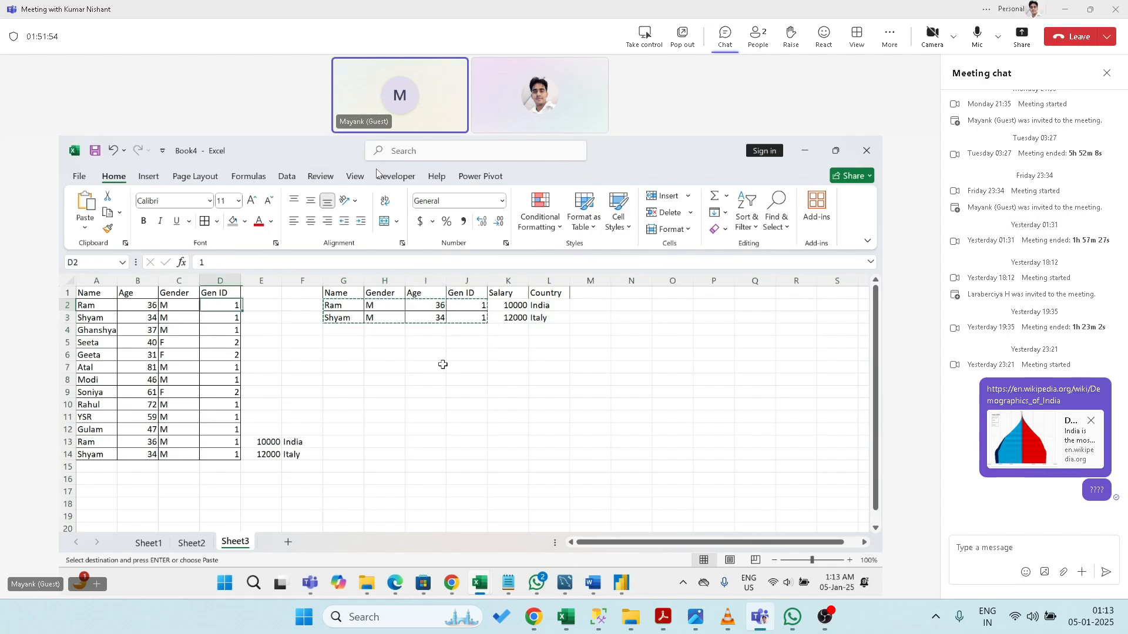
key(ctrl+Down)
key(Down)
key(ctrl+v)
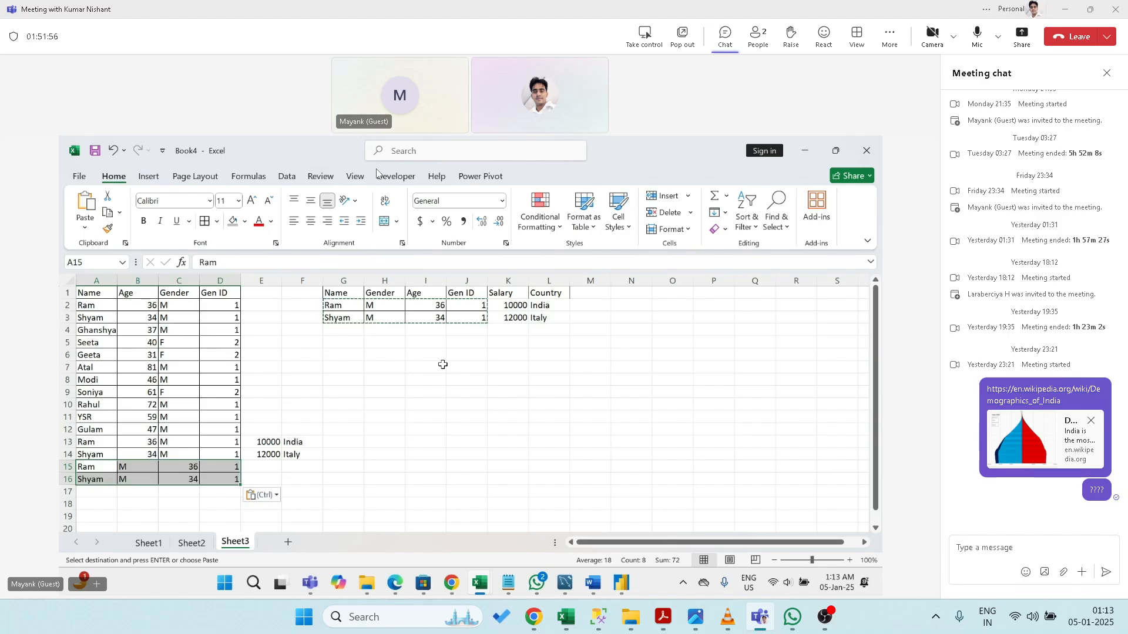
key(Right)
key(Right)
key(Left)
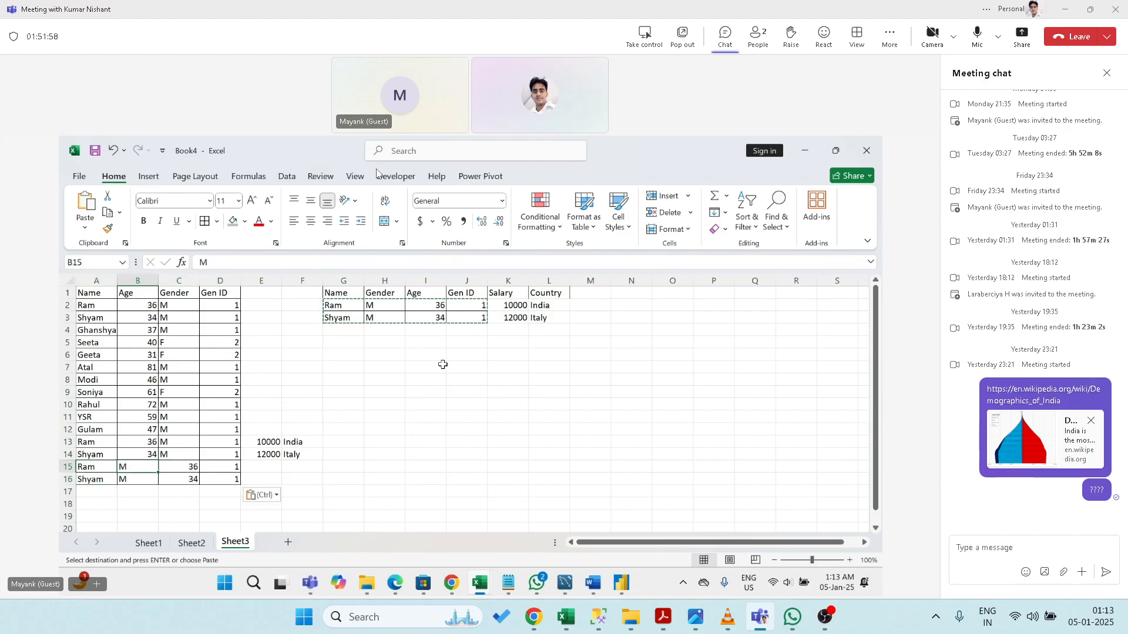
key(Right)
key(Right)
key(Right)
key(Right)
- Clear the stray salary and country values from E13:F14
key(Up)
key(Up)
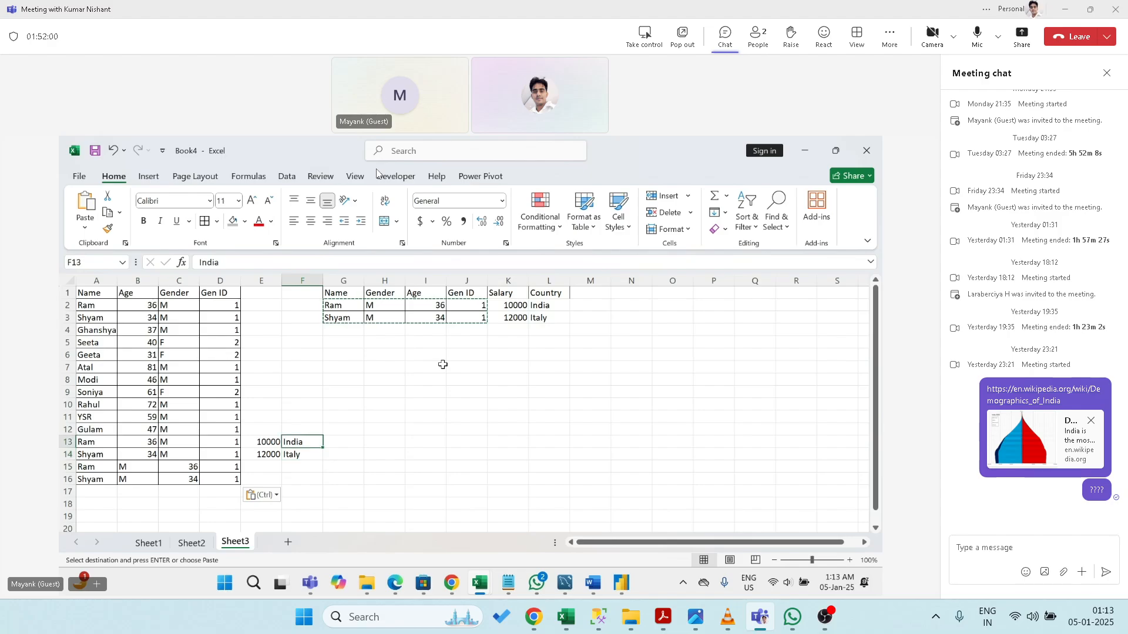
key(Left)
key(shift+Right)
key(shift+Down)
key(Delete)
key(Left)
key(Left)
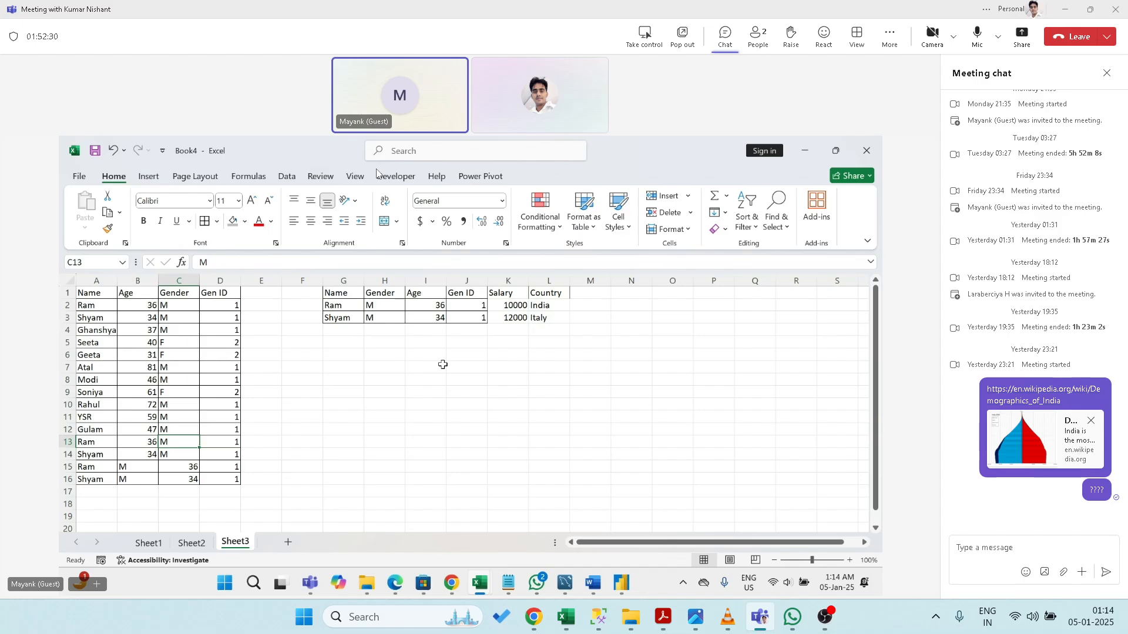
key(Right)
key(Right)
key(Right)
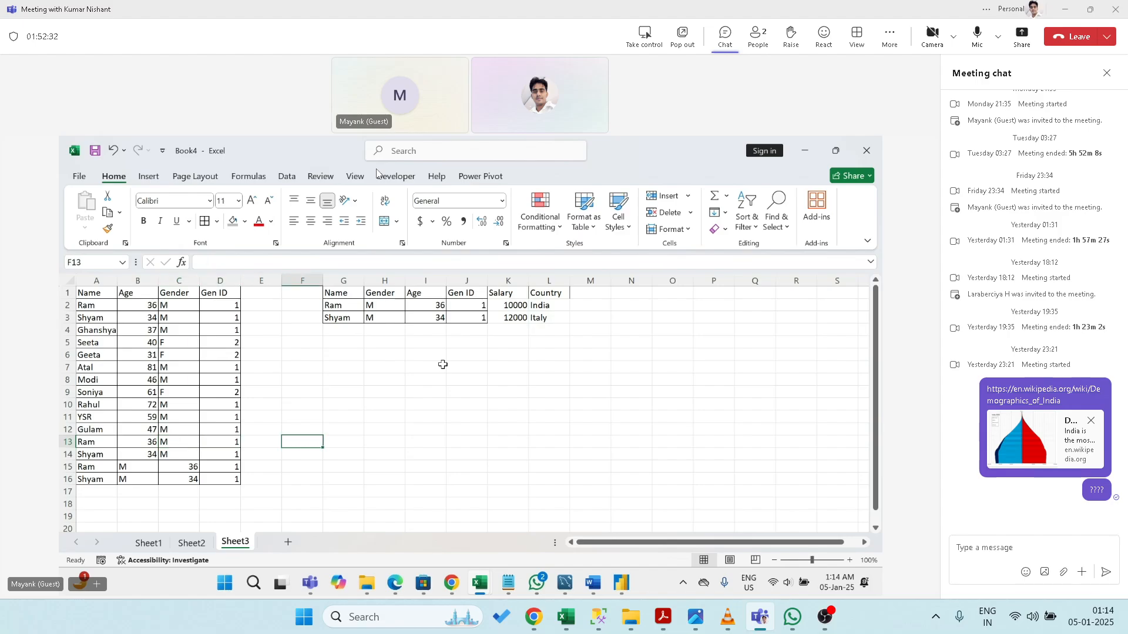
key(Left)
key(Left)
key(Left)
key(Left)
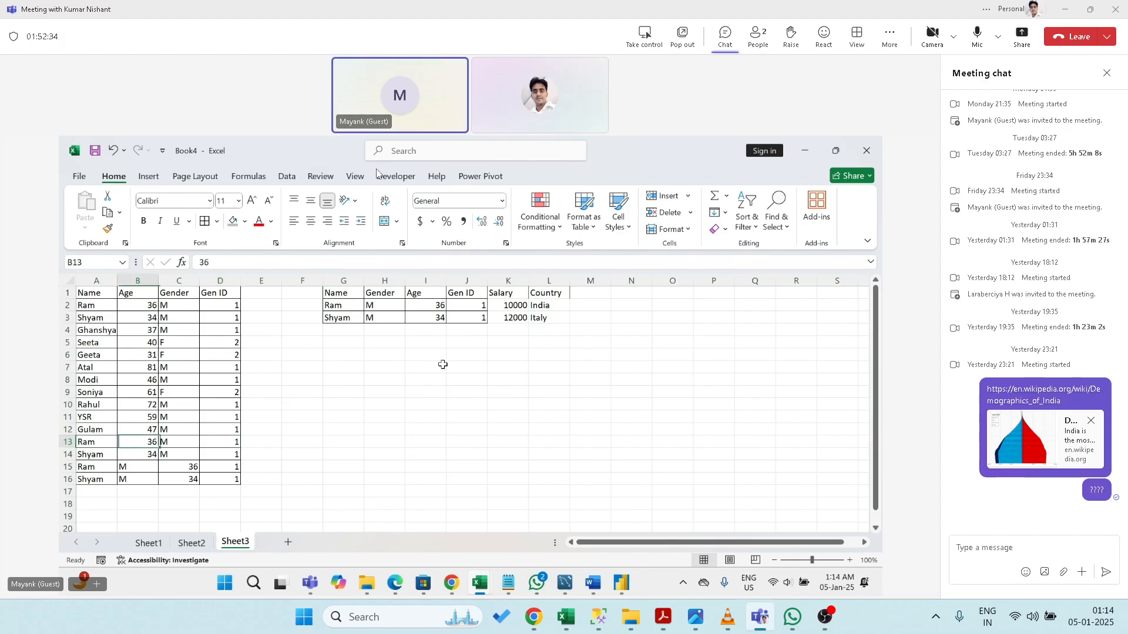
key(Down)
key(Down)
key(Down)
key(Up)
key(Up)
key(Down)
key(Down)
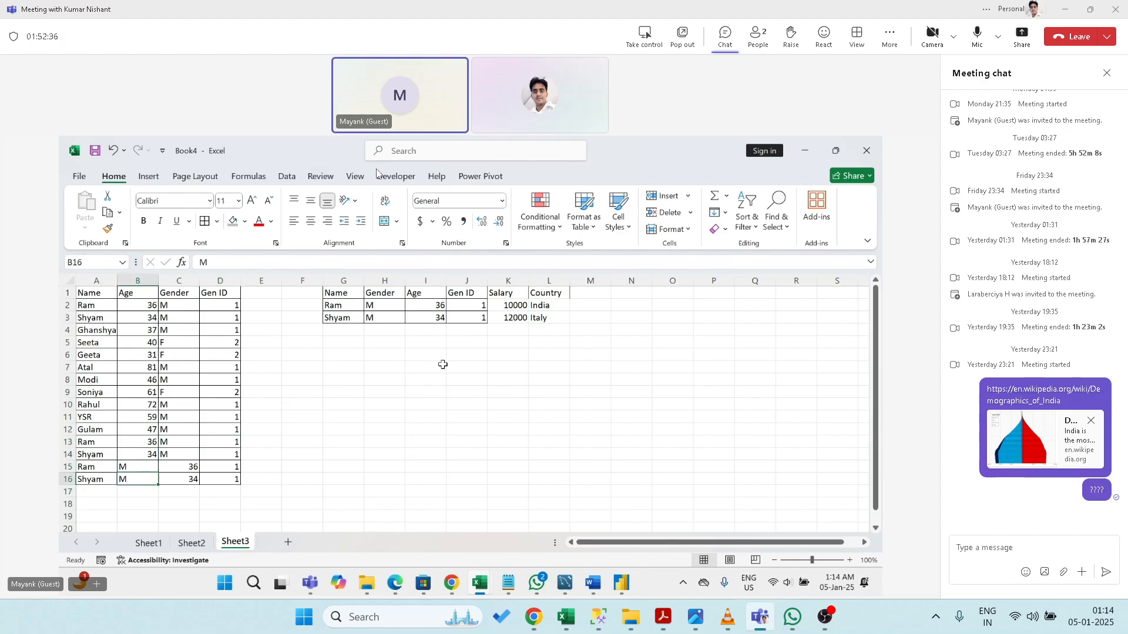
key(Up)
key(Up)
key(Down)
key(Down)
key(Up)
key(Up)
key(Down)
key(Down)
key(Up)
key(Up)
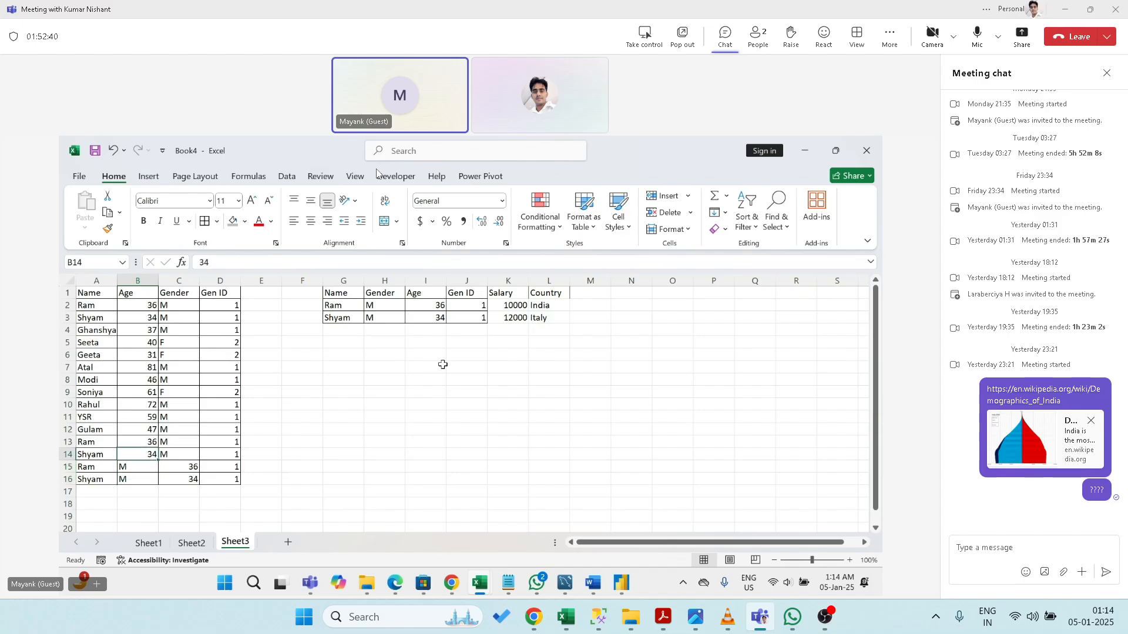
key(ctrl+Up)
key(Down)
key(Down)
key(Down)
key(Down)
key(ctrl+Down)
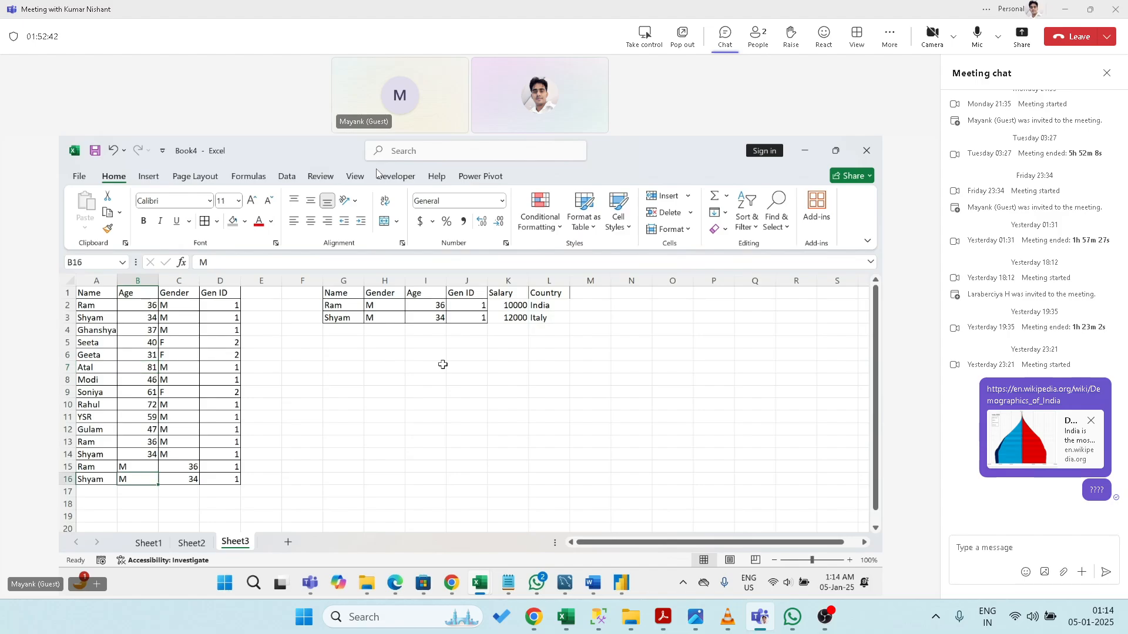
key(Up)
key(Down)
key(Up)
key(Down)
key(Up)
key(Down)
key(Up)
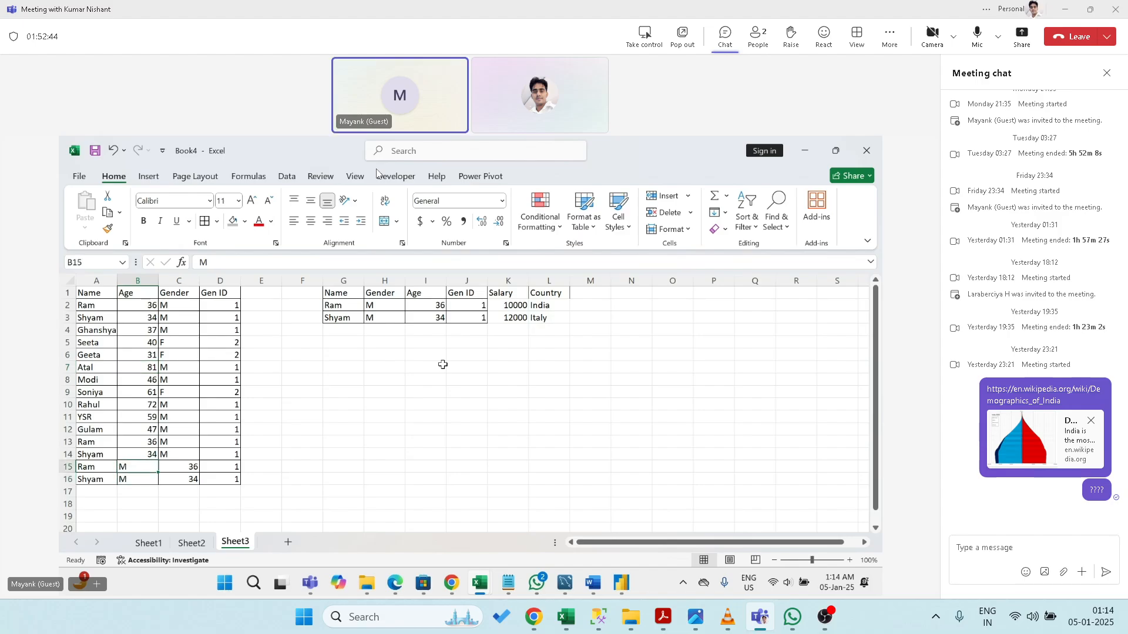
key(Down)
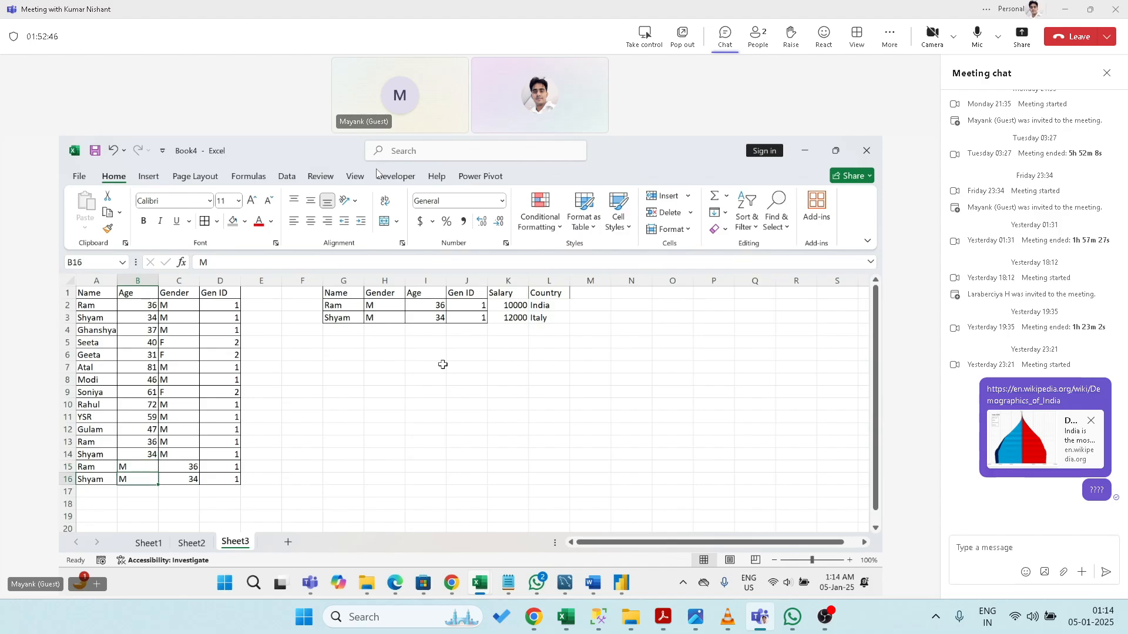
key(Up)
key(Up)
key(Down)
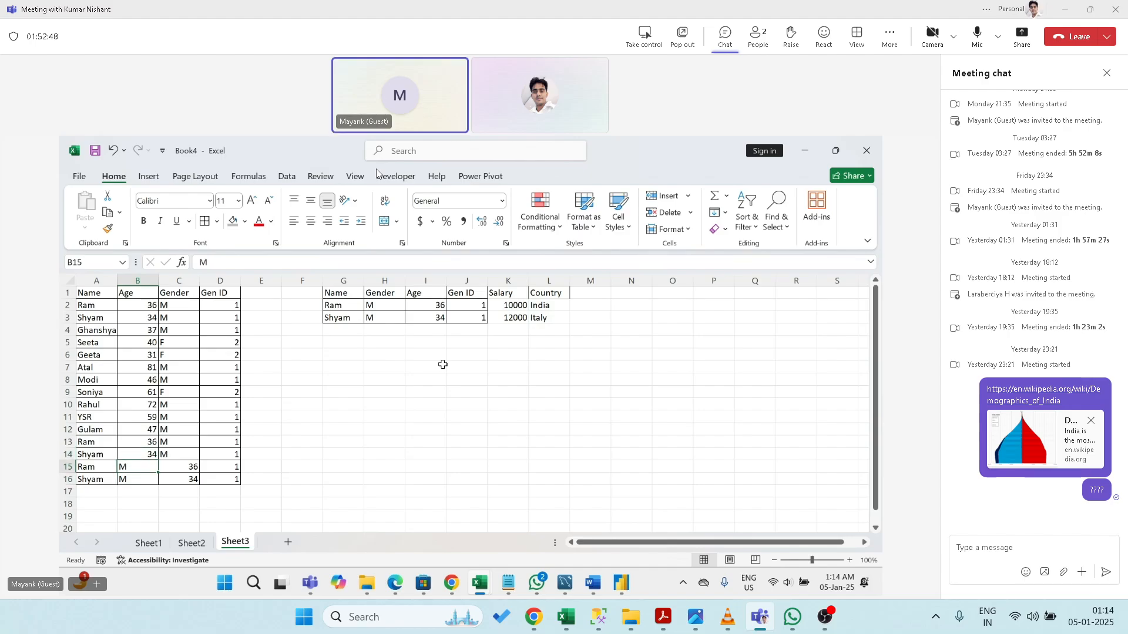
key(Down)
key(Down)
key(Up)
key(Up)
key(Left)
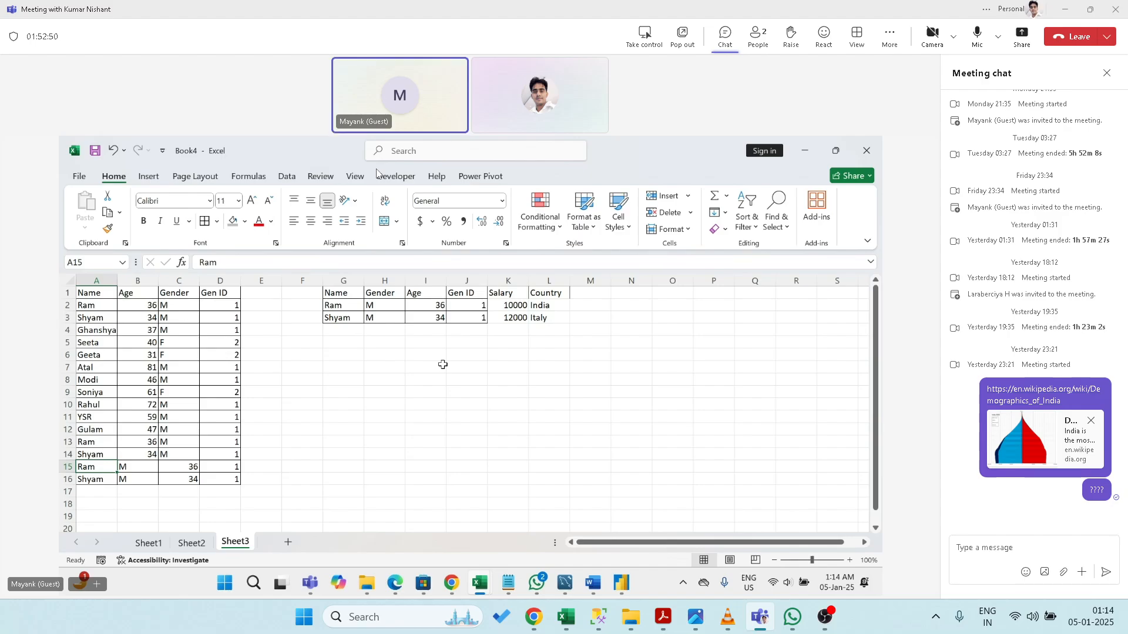
key(Down)
key(Down)
key(Down)
key(Up)
key(Up)
key(Up)
key(Down)
key(Down)
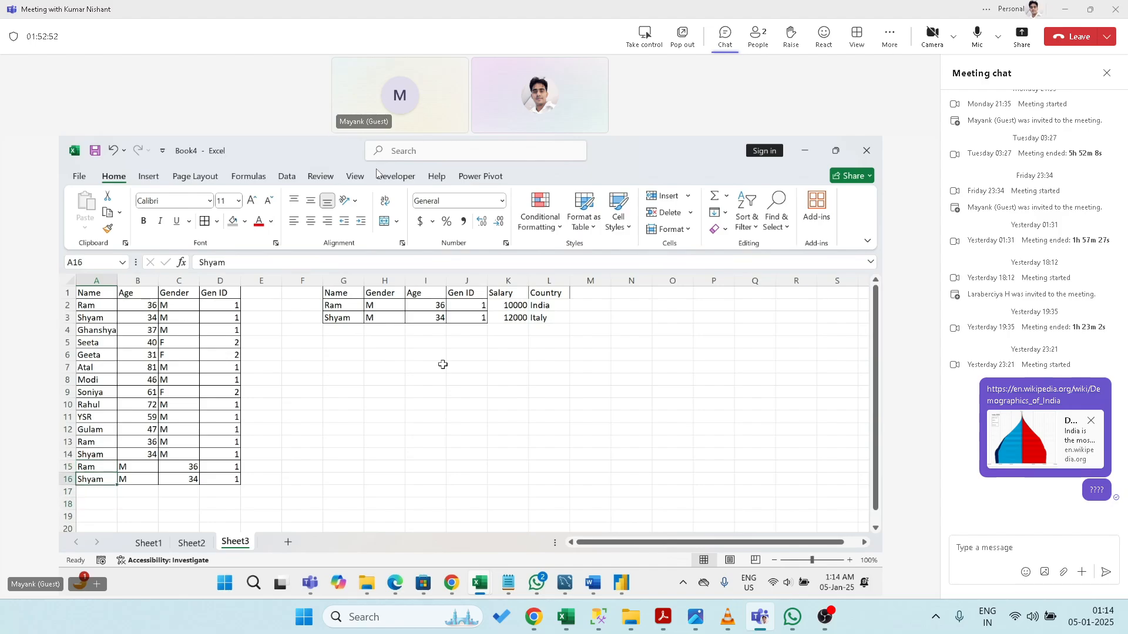
key(Up)
key(Up)
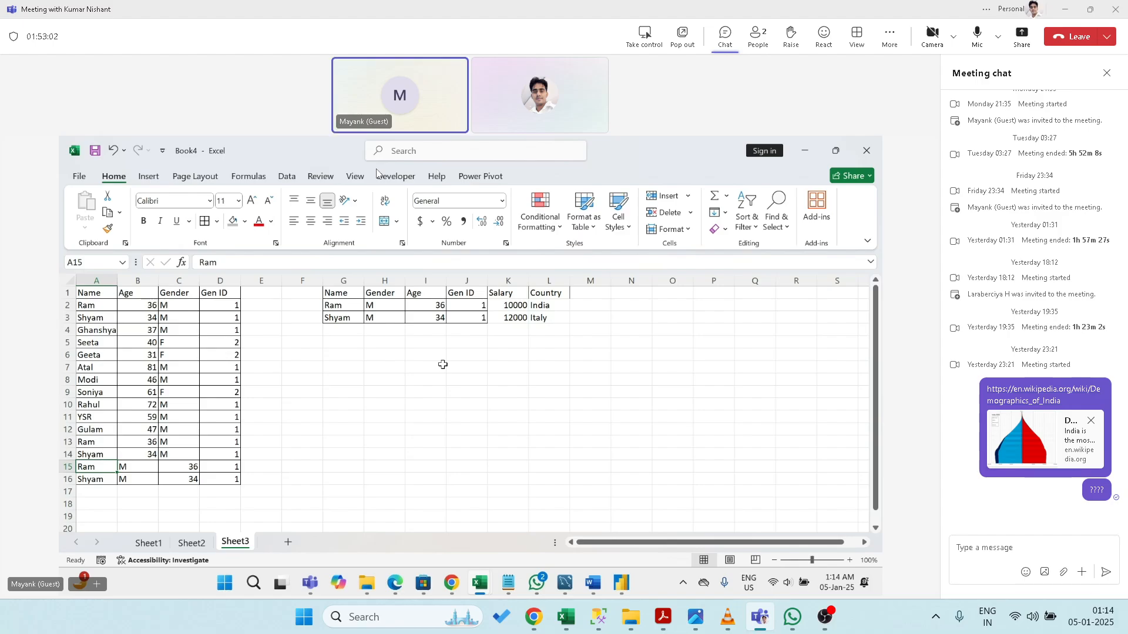
key(Right)
key(Right)
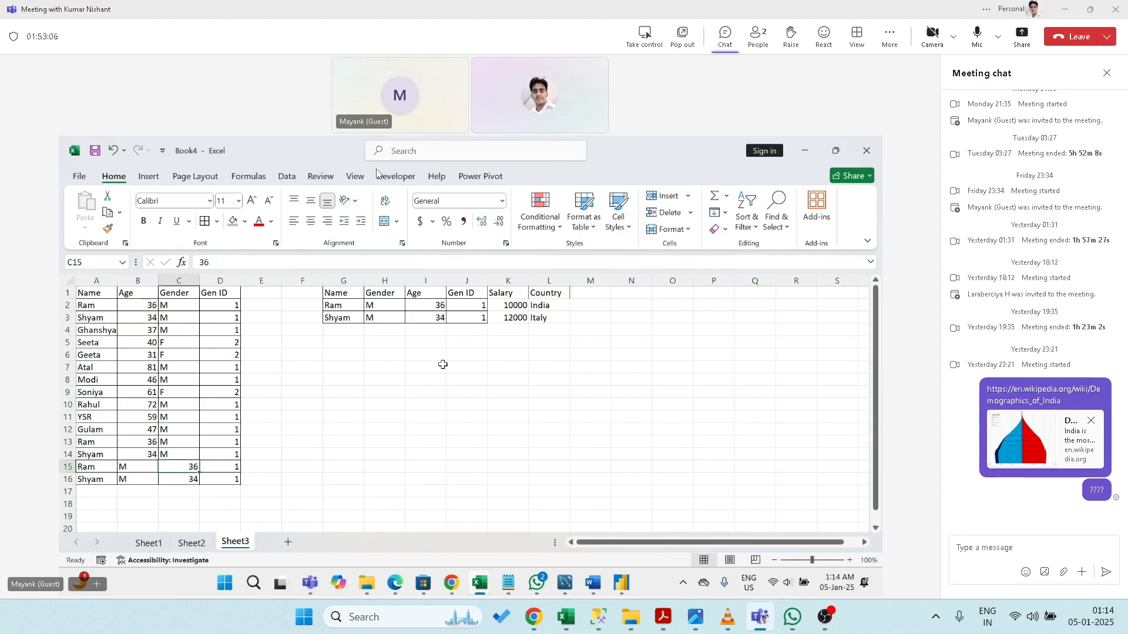
key(Right)
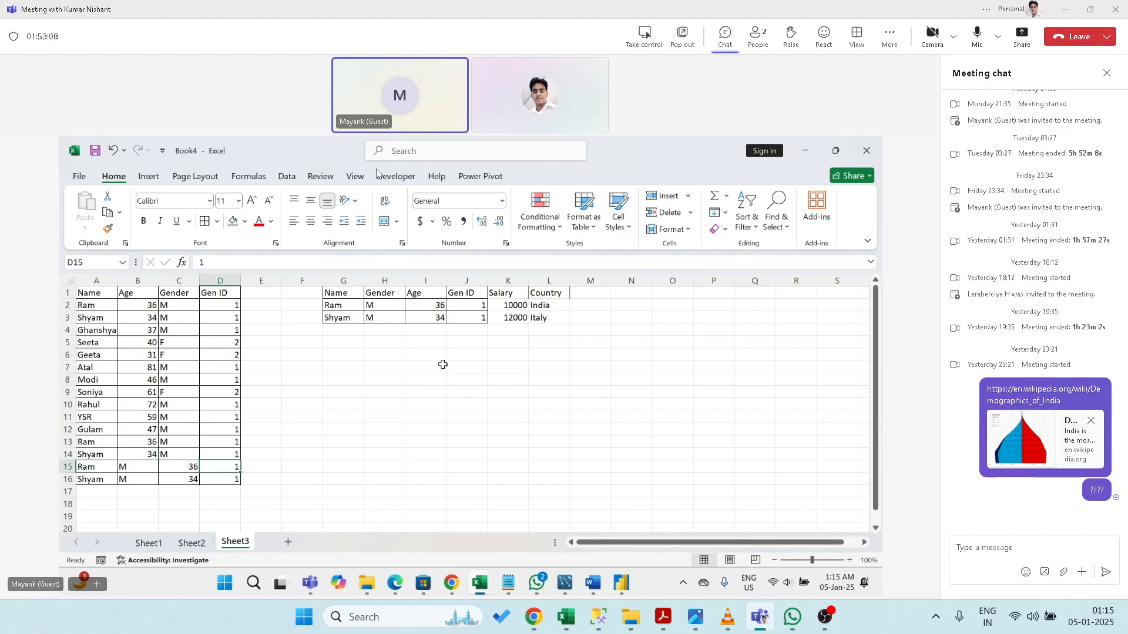
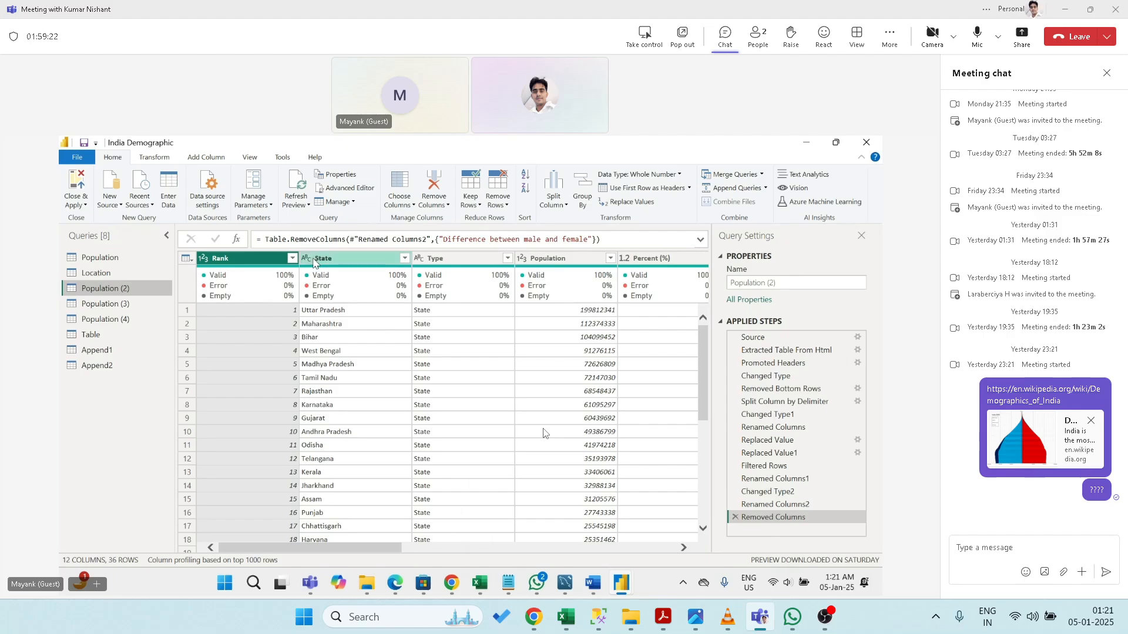
- Transpose Population (2), then delete the Transposed Table step to restore its layout
click(162, 158)
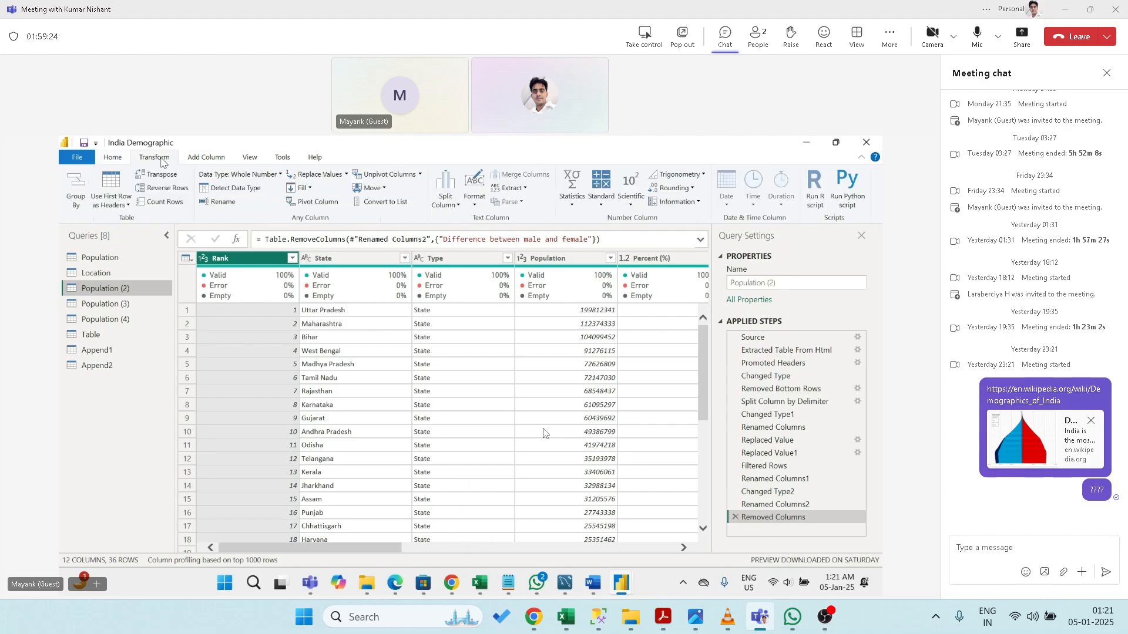
mouse_move(386, 280)
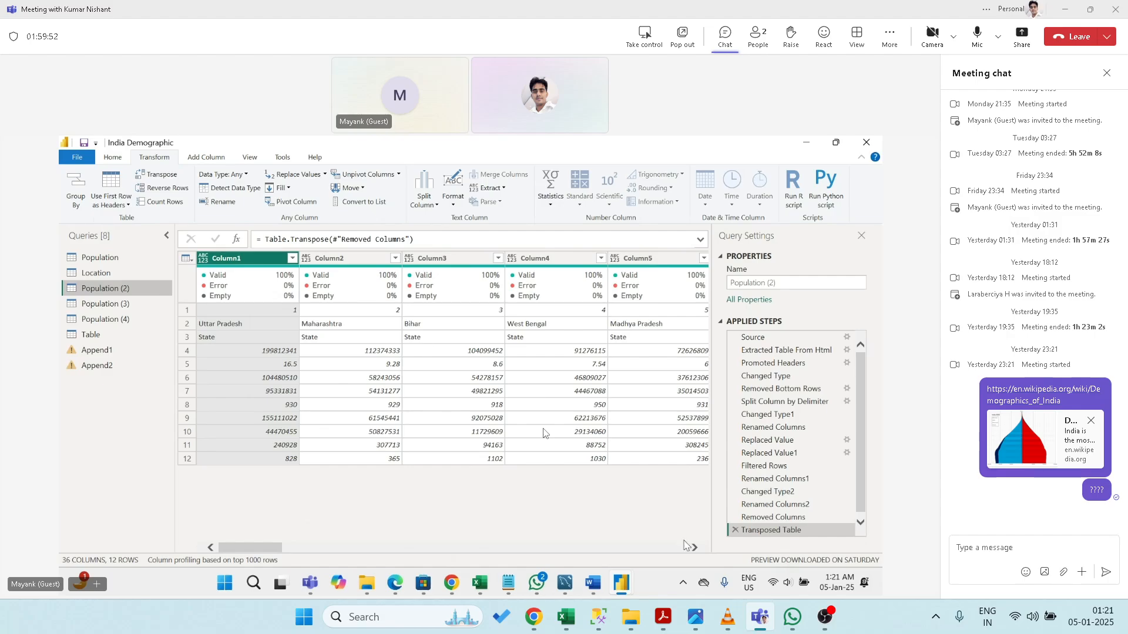
click(734, 532)
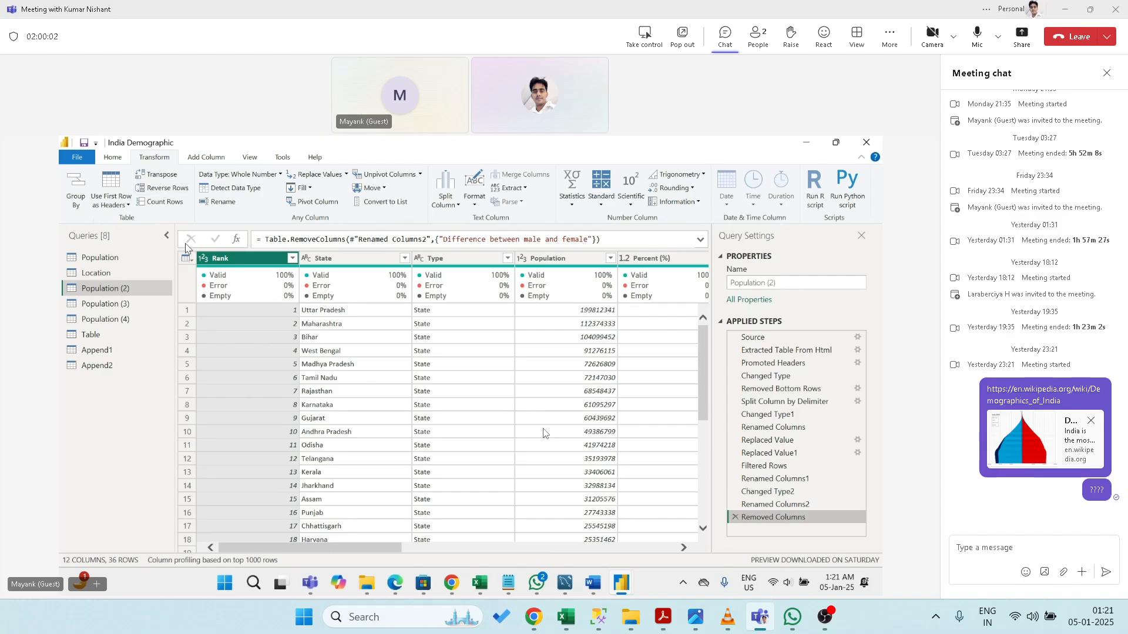
- Reverse Population (2)'s rows and remove that step, then try Count Rows
click(168, 188)
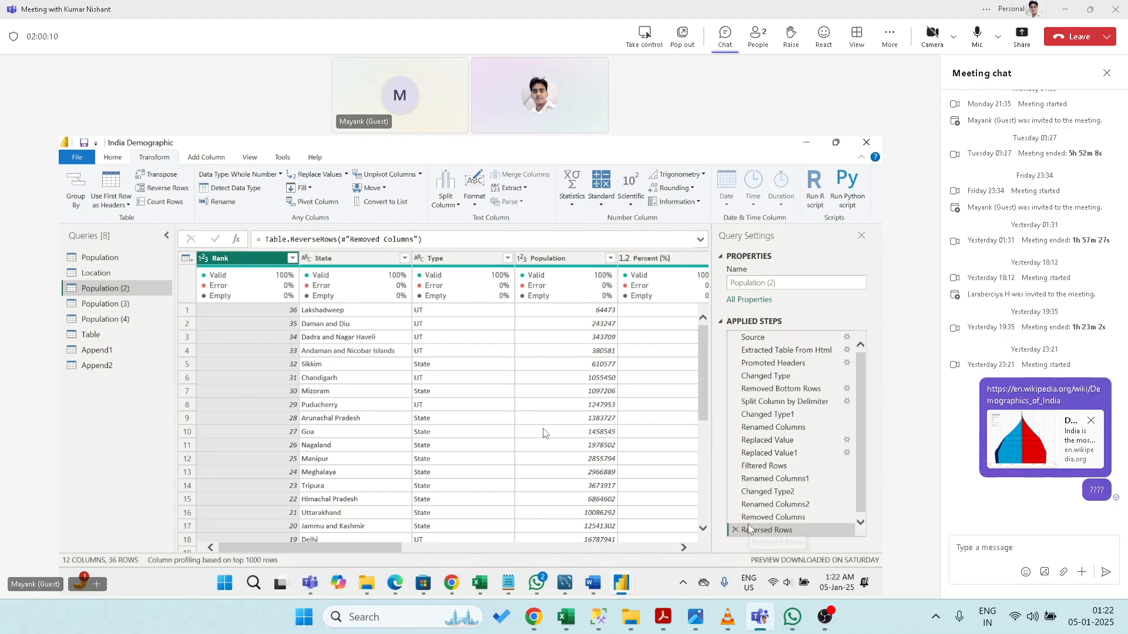
click(735, 531)
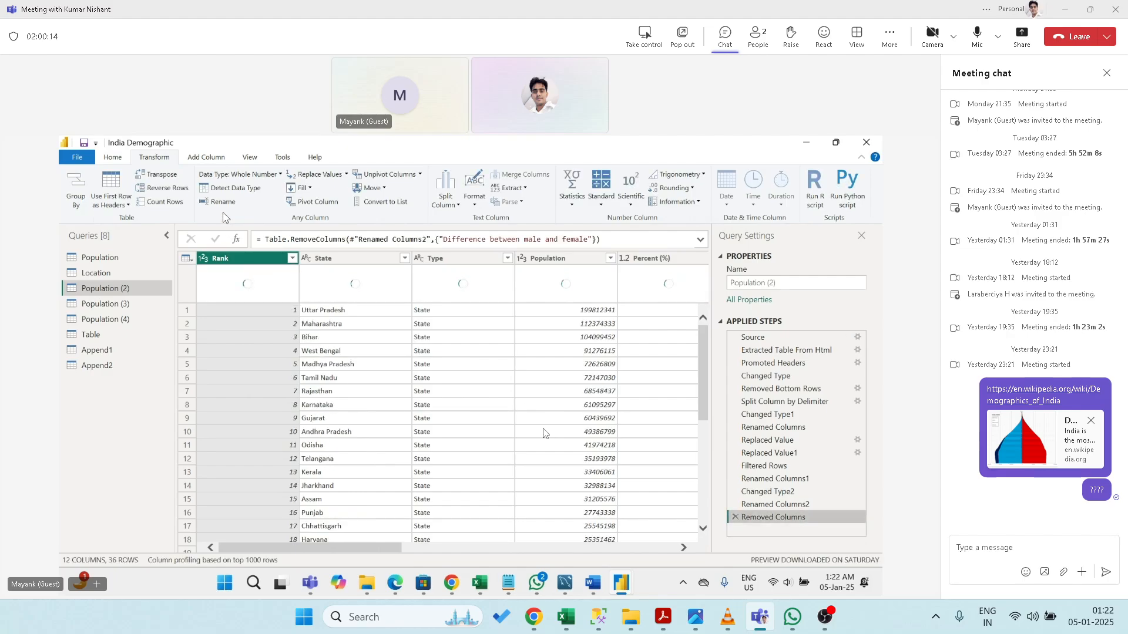
click(175, 202)
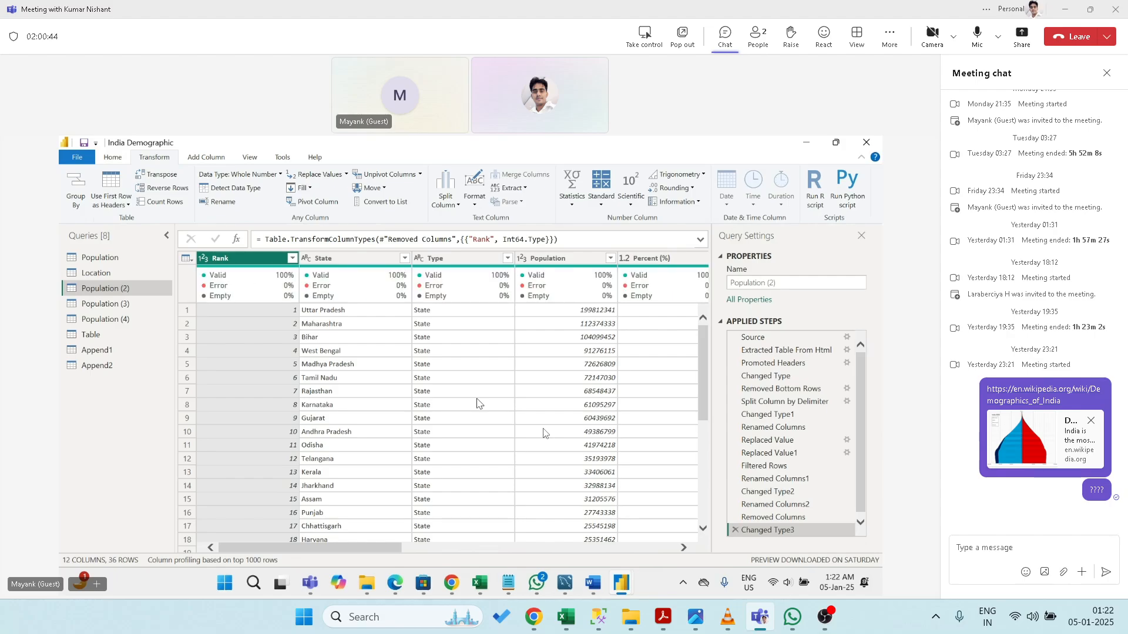
click(224, 200)
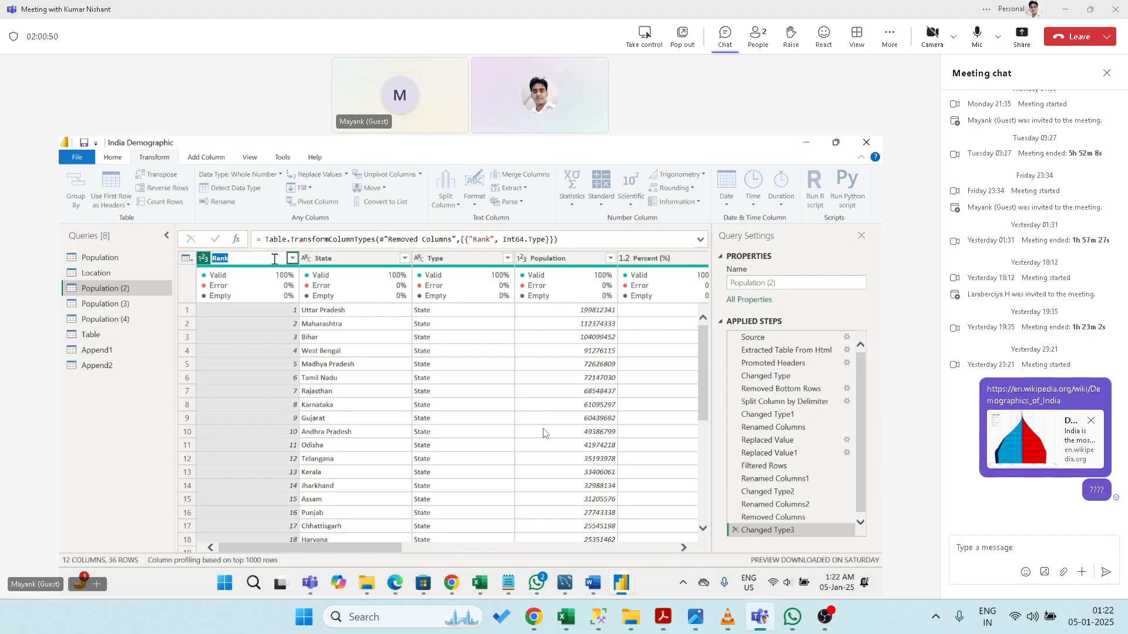
key(Return)
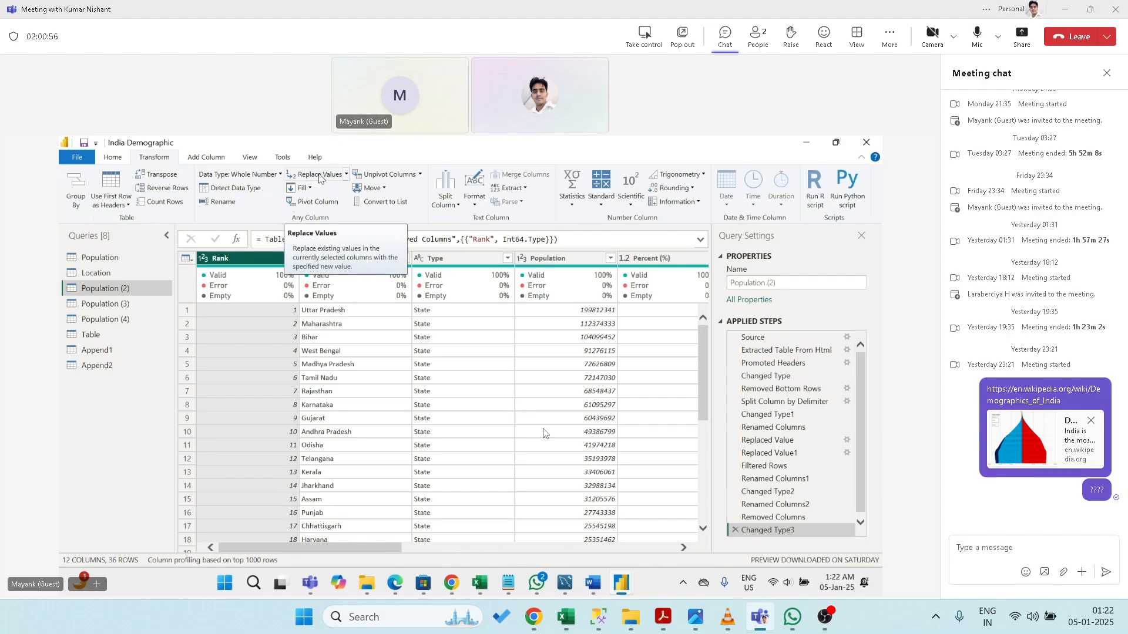
click(320, 176)
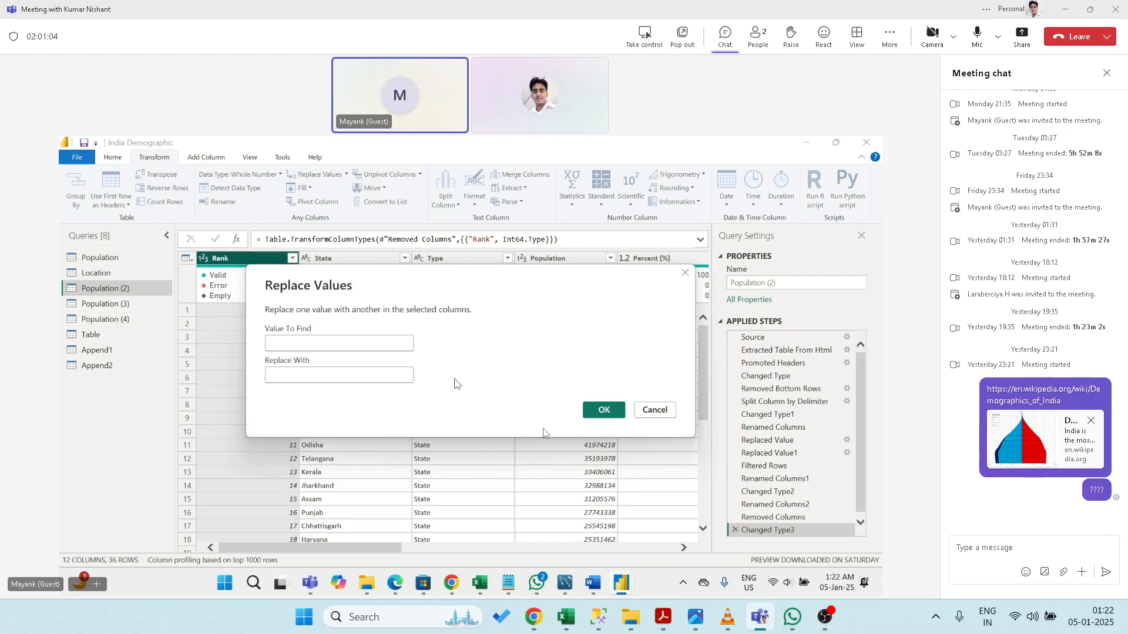
text(})
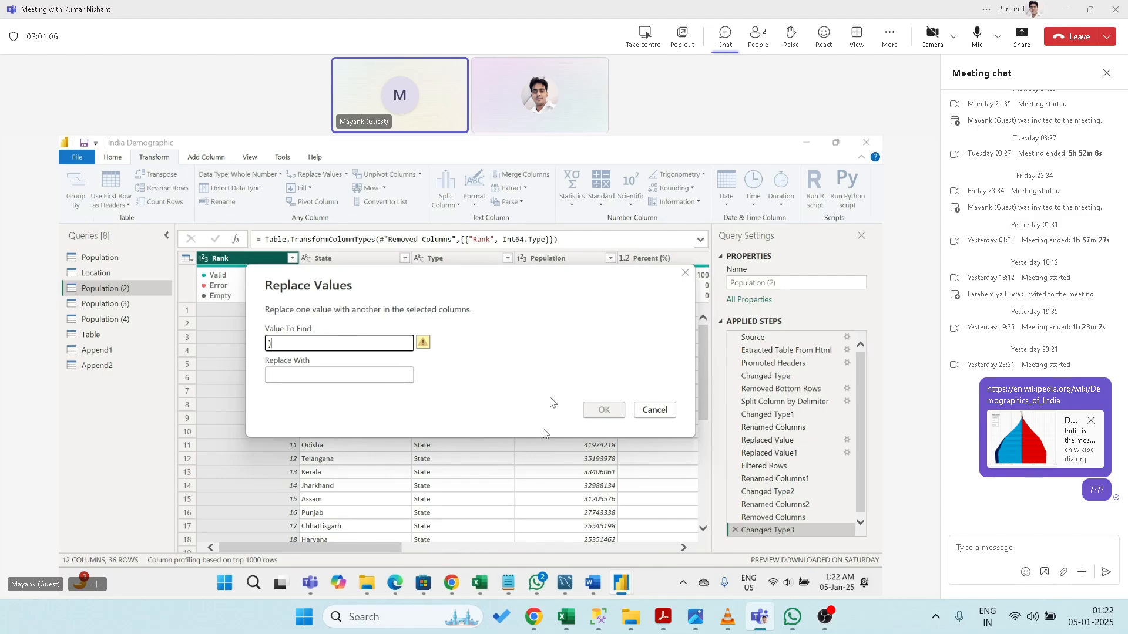
click(655, 411)
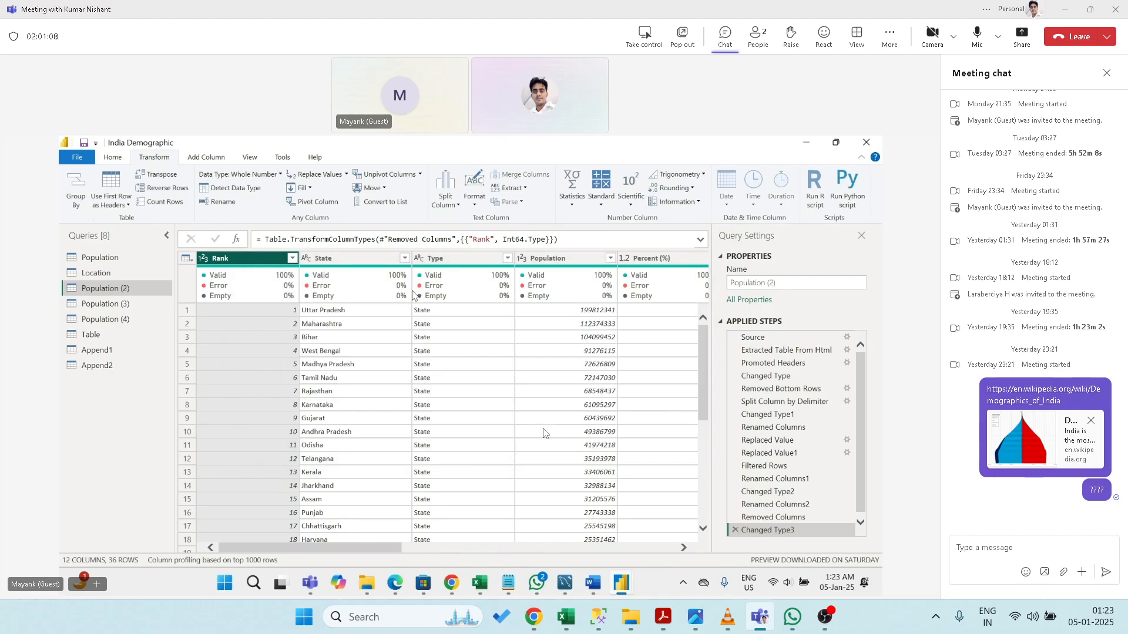
click(303, 188)
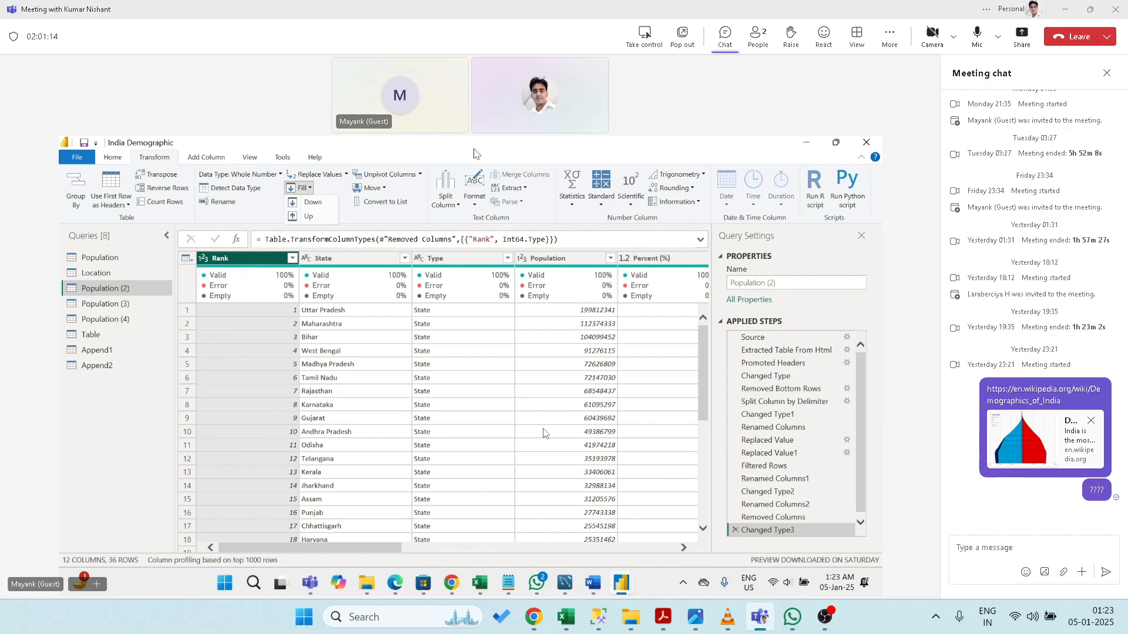
click(477, 152)
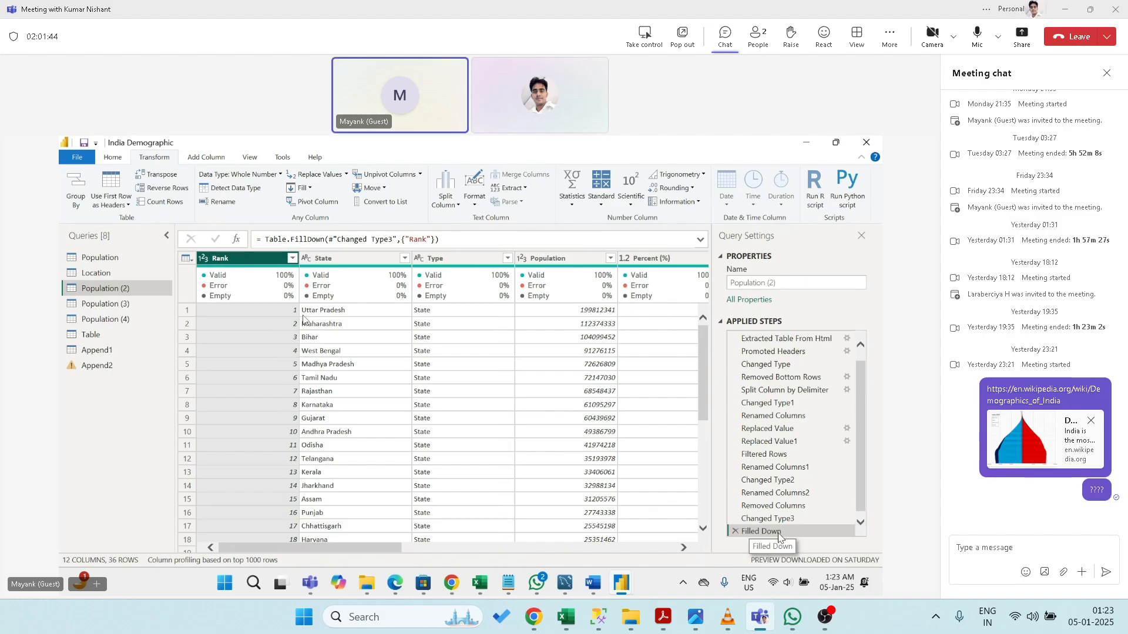
click(735, 531)
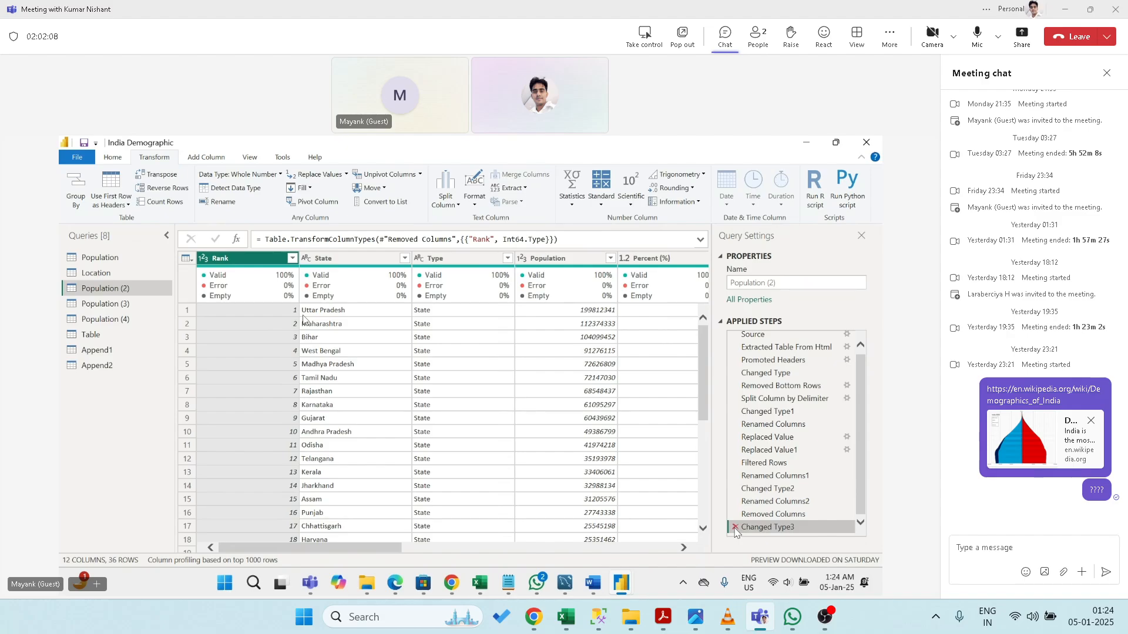
click(310, 190)
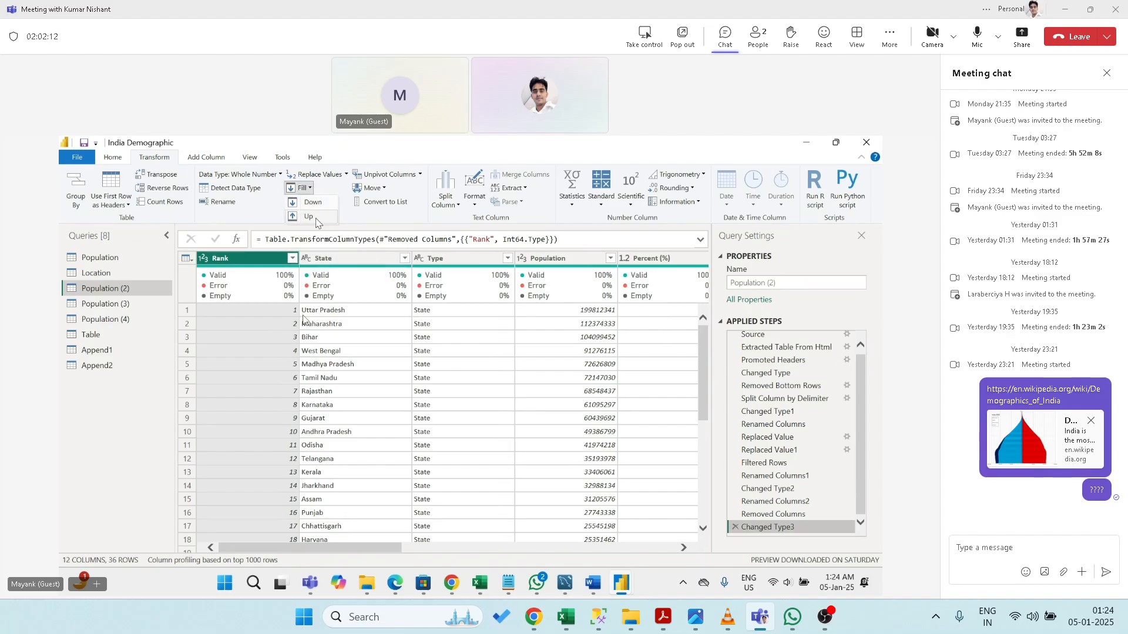
click(313, 217)
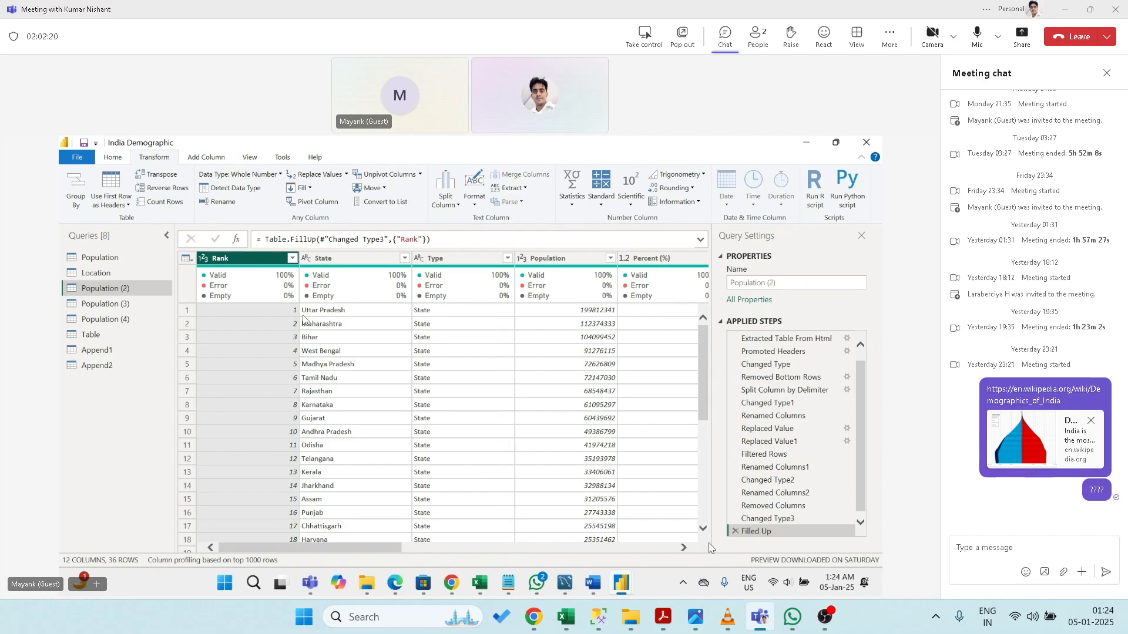
click(735, 532)
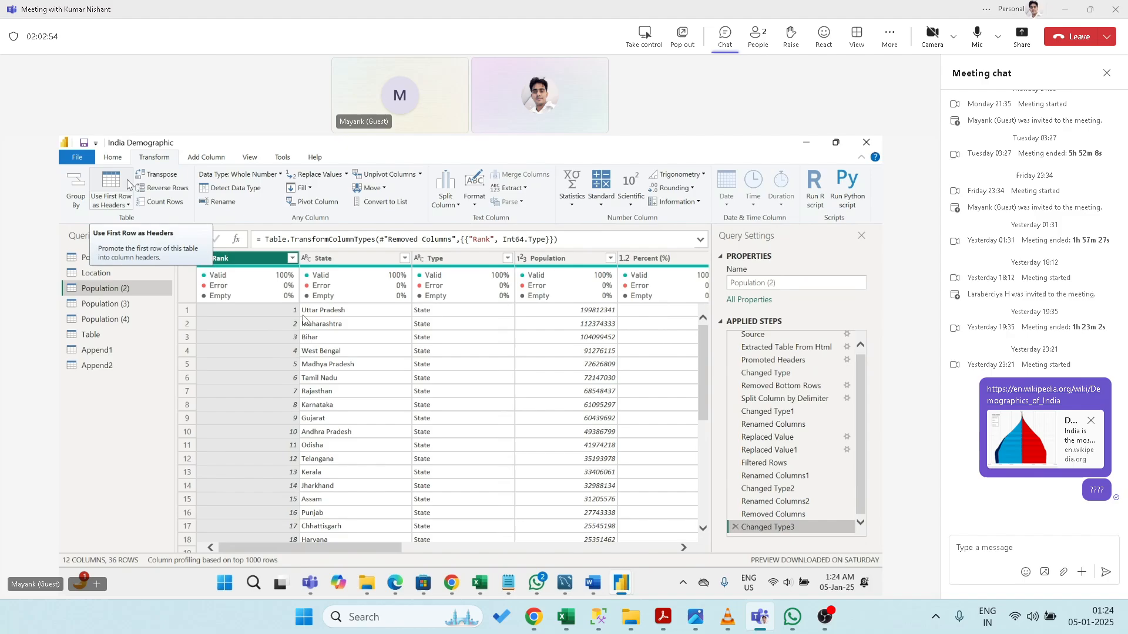
- Start a new Enter Data table and rename Column1 to Data
click(113, 157)
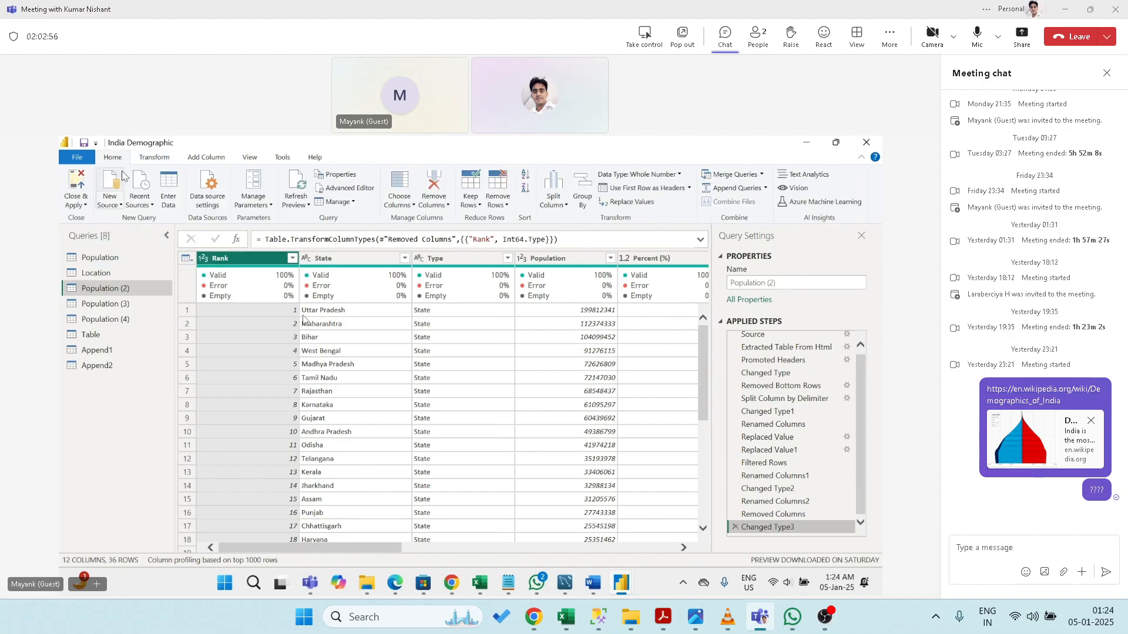
click(169, 188)
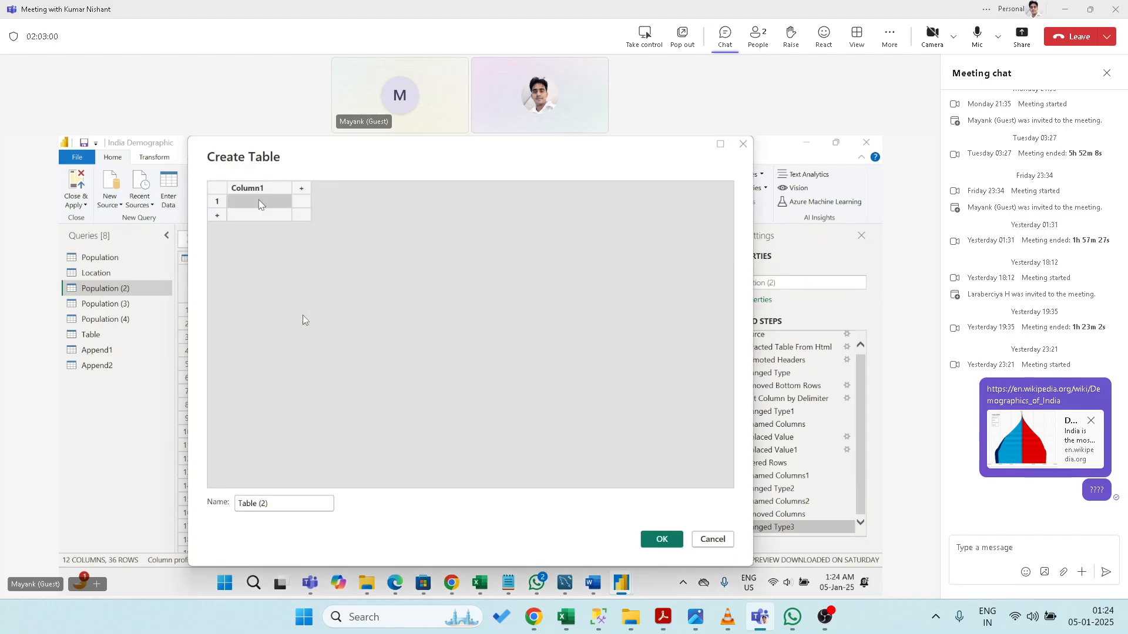
double_click(260, 189)
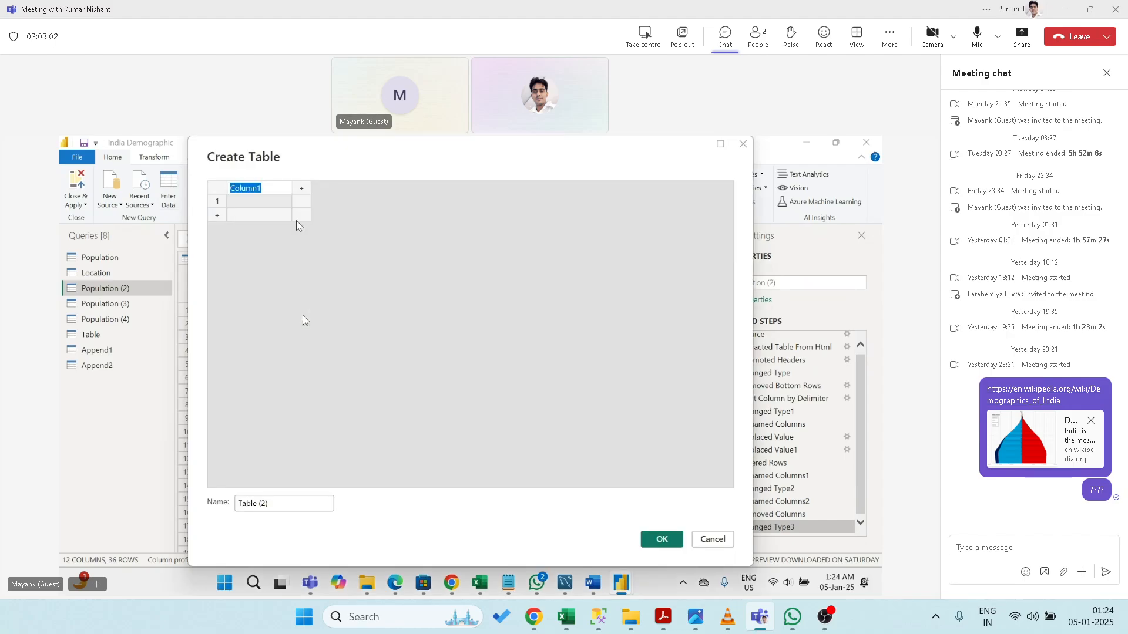
text(Data)
click(259, 204)
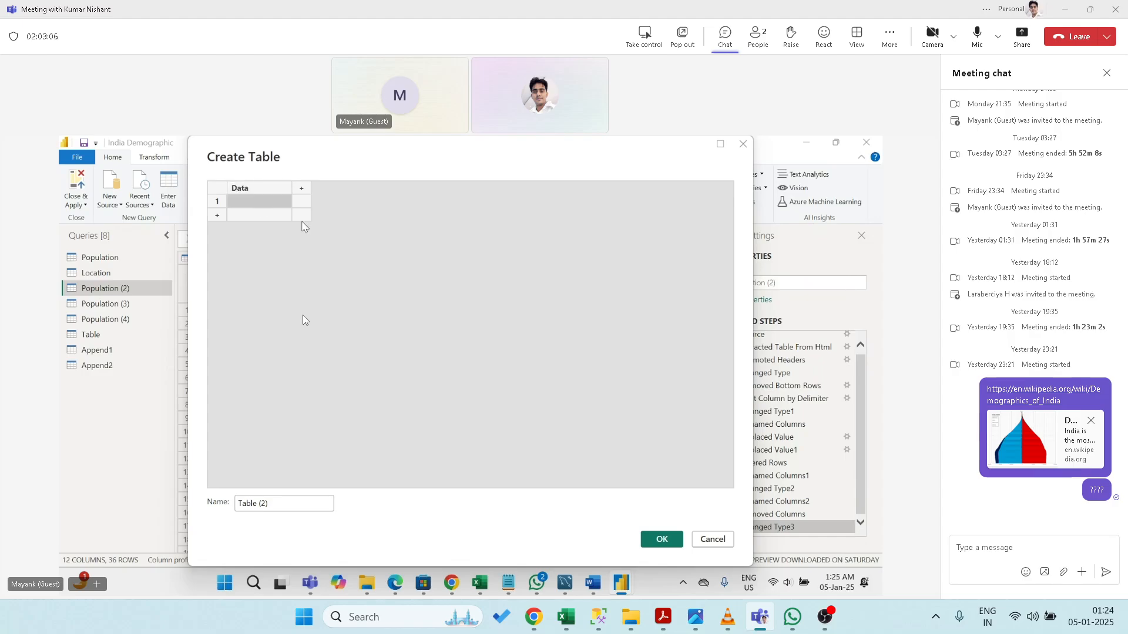
- Enter 1, 2, 3, 4 and 6 with blank rows between, creating Table (2)
text(1)
key(Return)
key(Return)
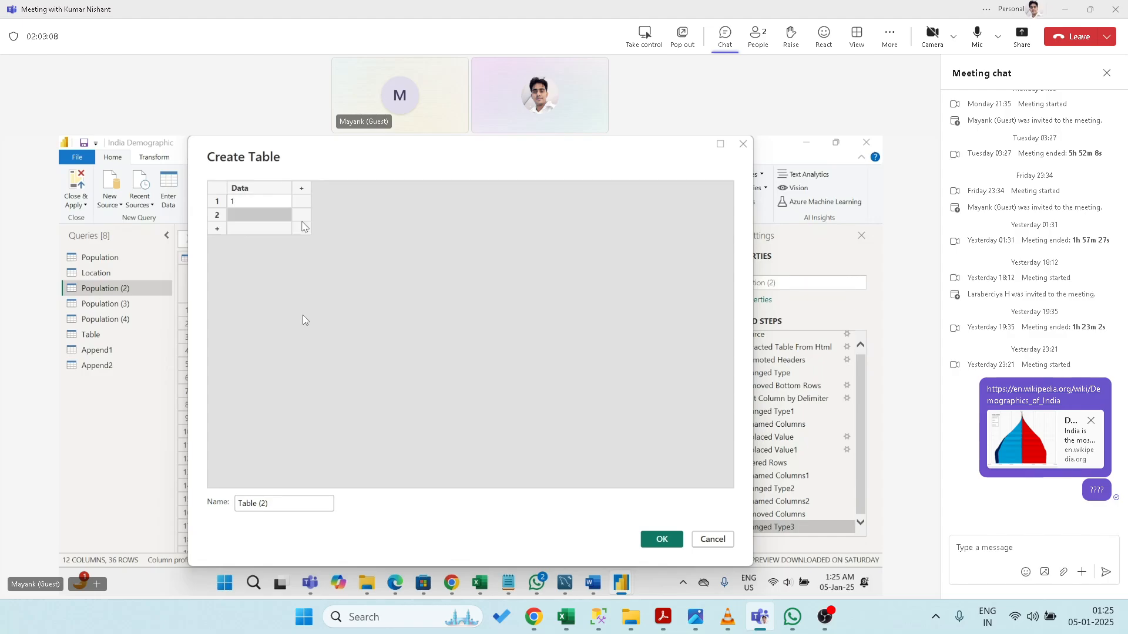
text(2)
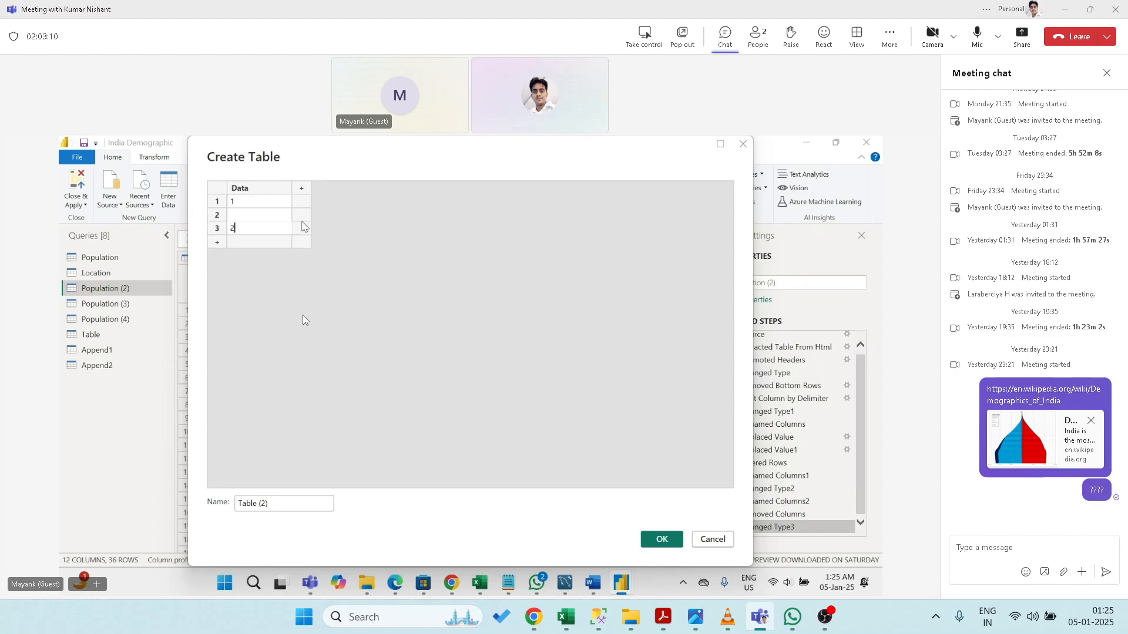
key(Return)
key(Return)
text(3)
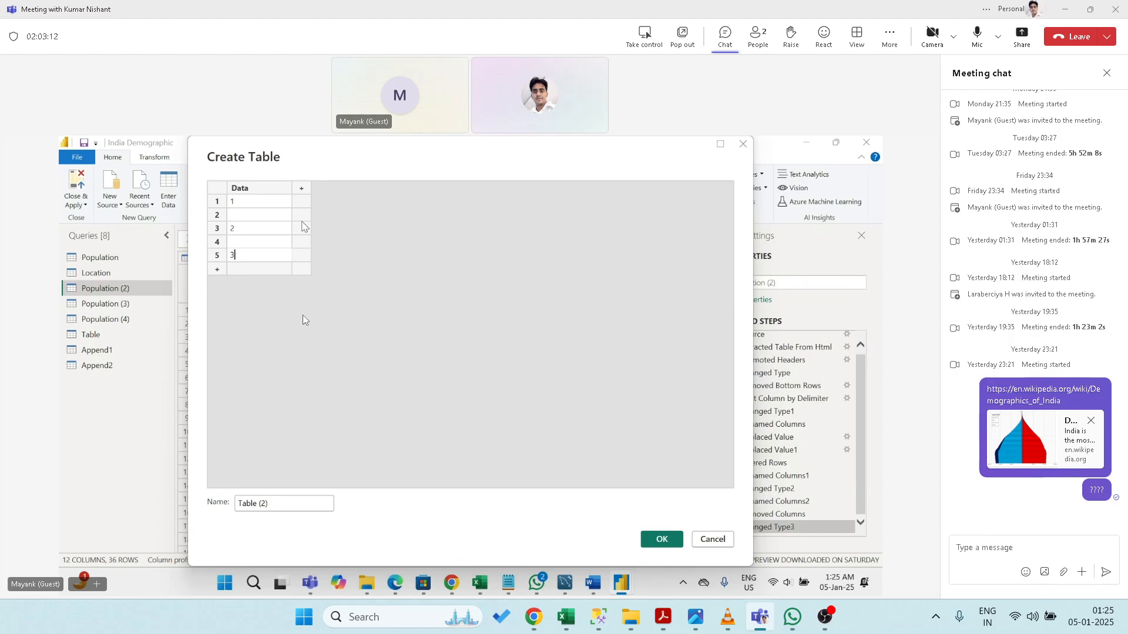
key(Return)
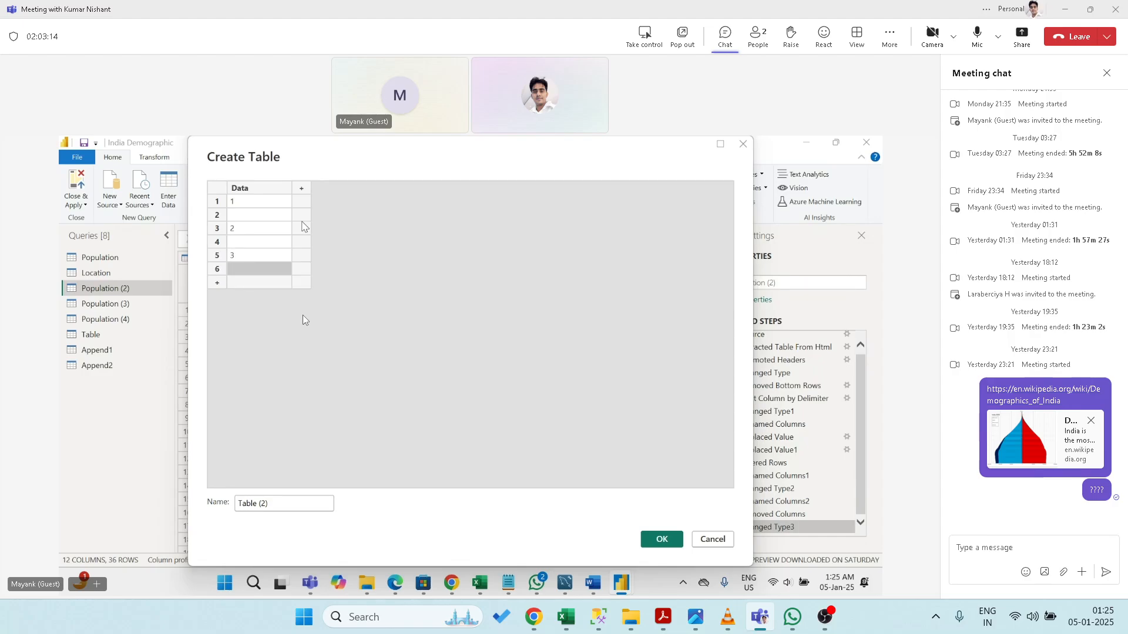
text(4)
key(Return)
key(Return)
key(Return)
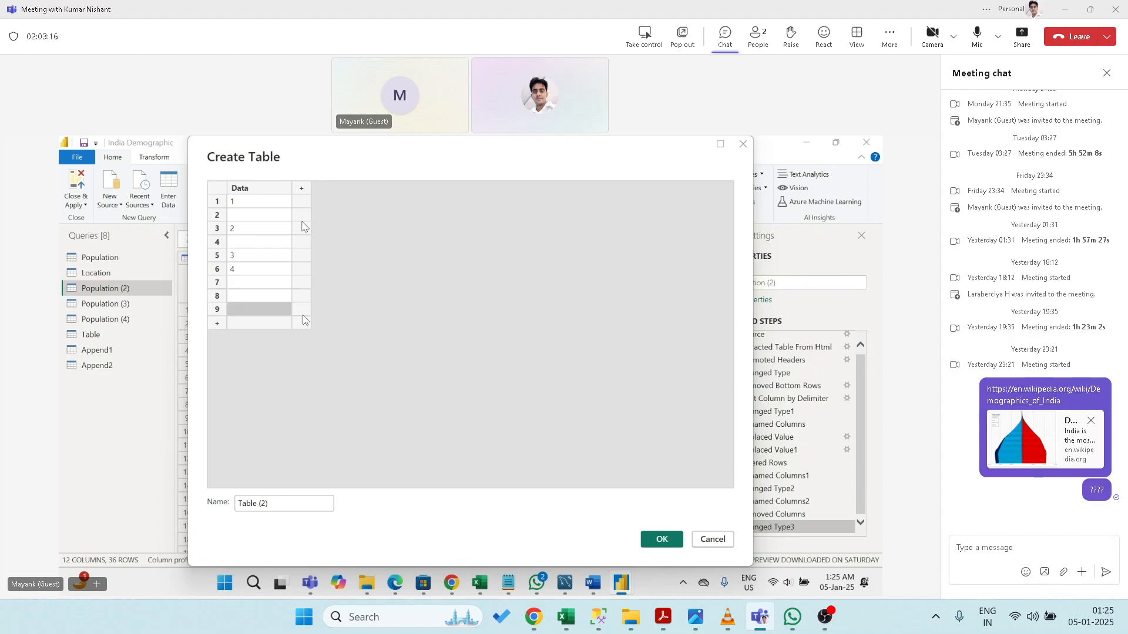
text(6)
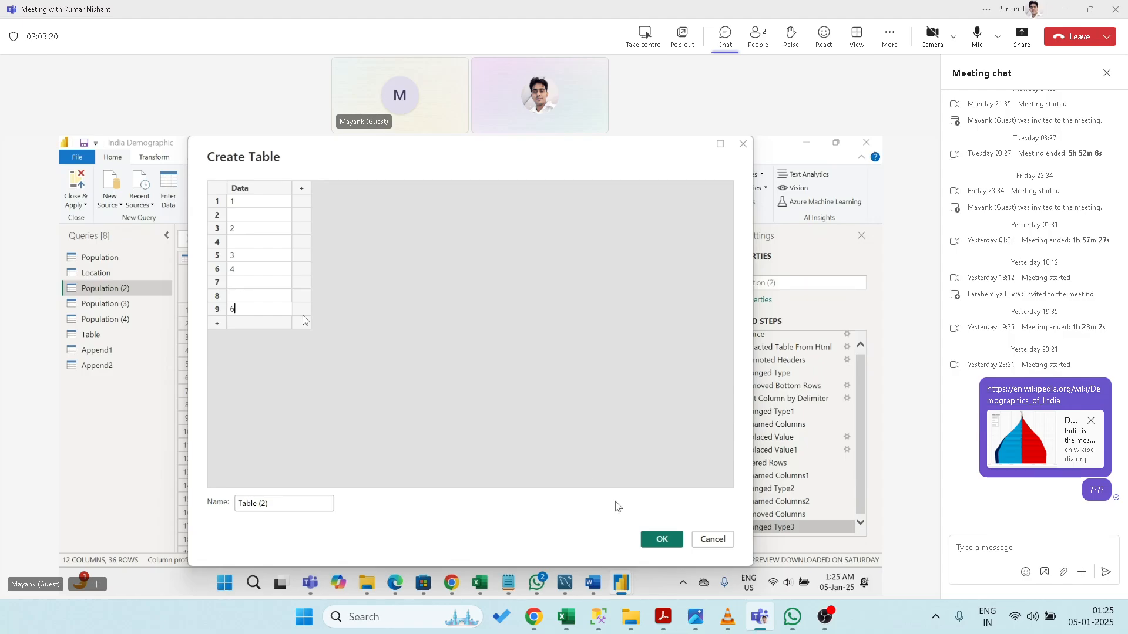
click(659, 539)
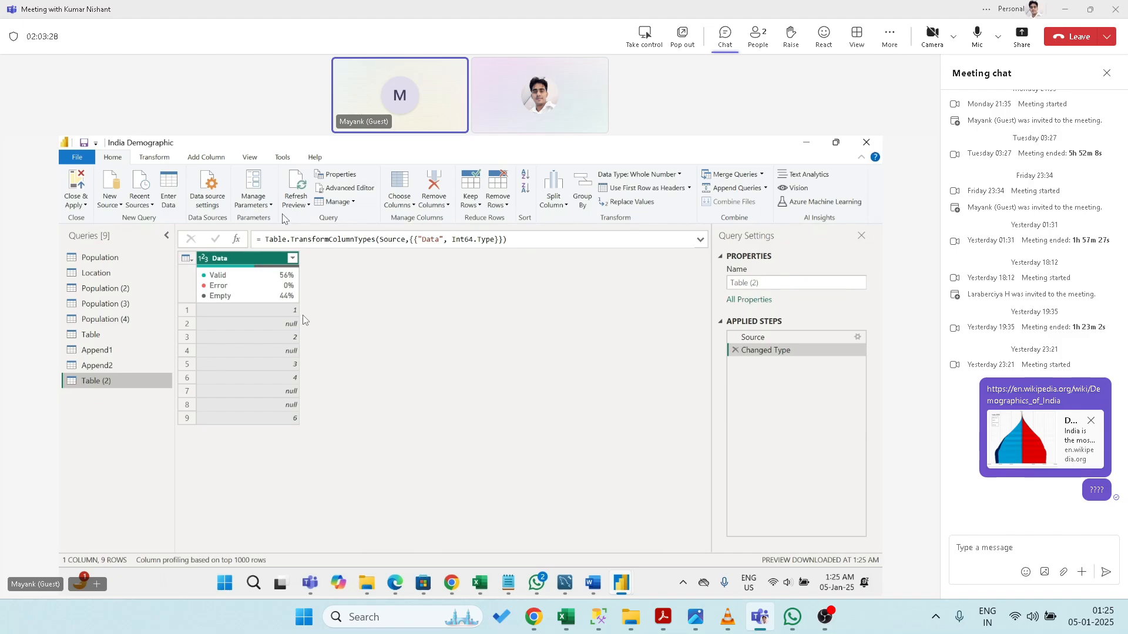
- Fill the Data column's nulls upward twice, deleting the Filled Up step each time
click(145, 160)
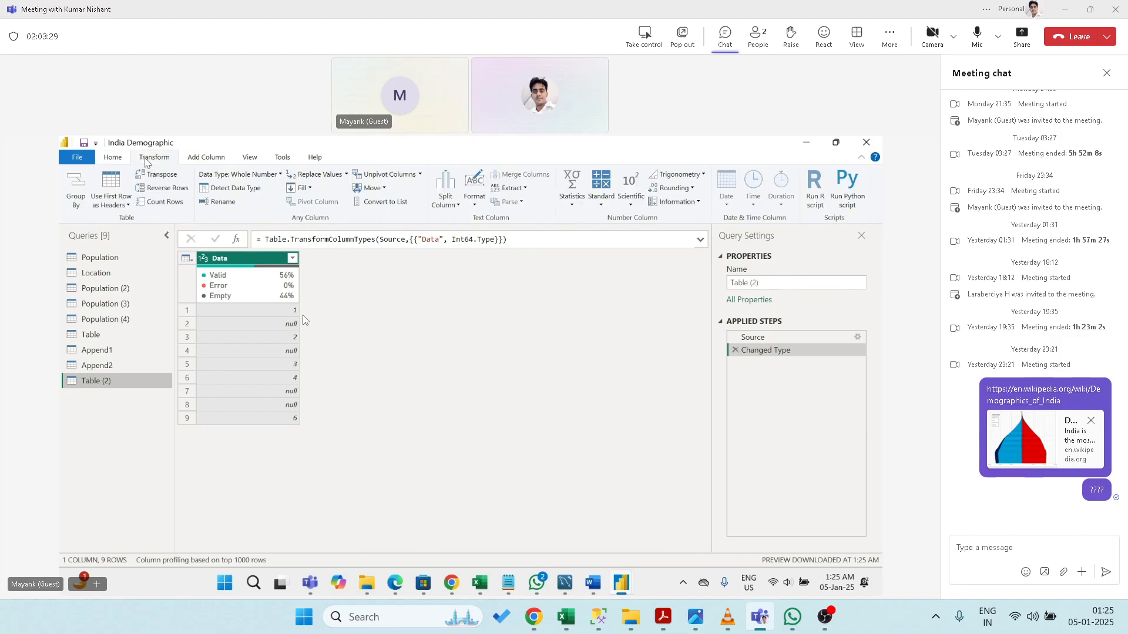
click(310, 189)
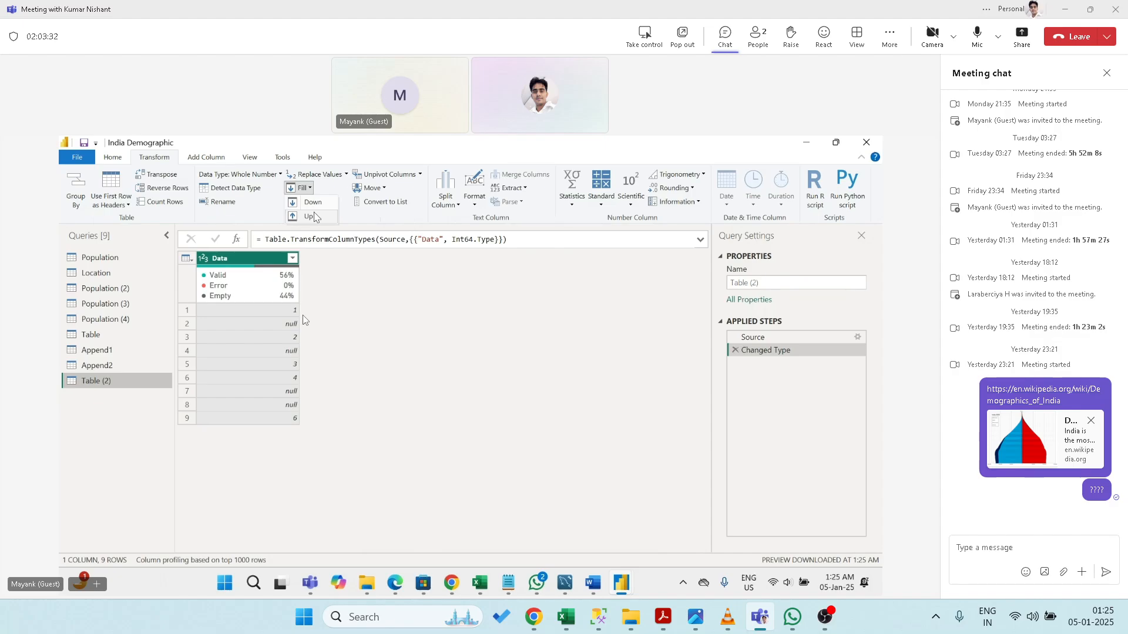
click(312, 216)
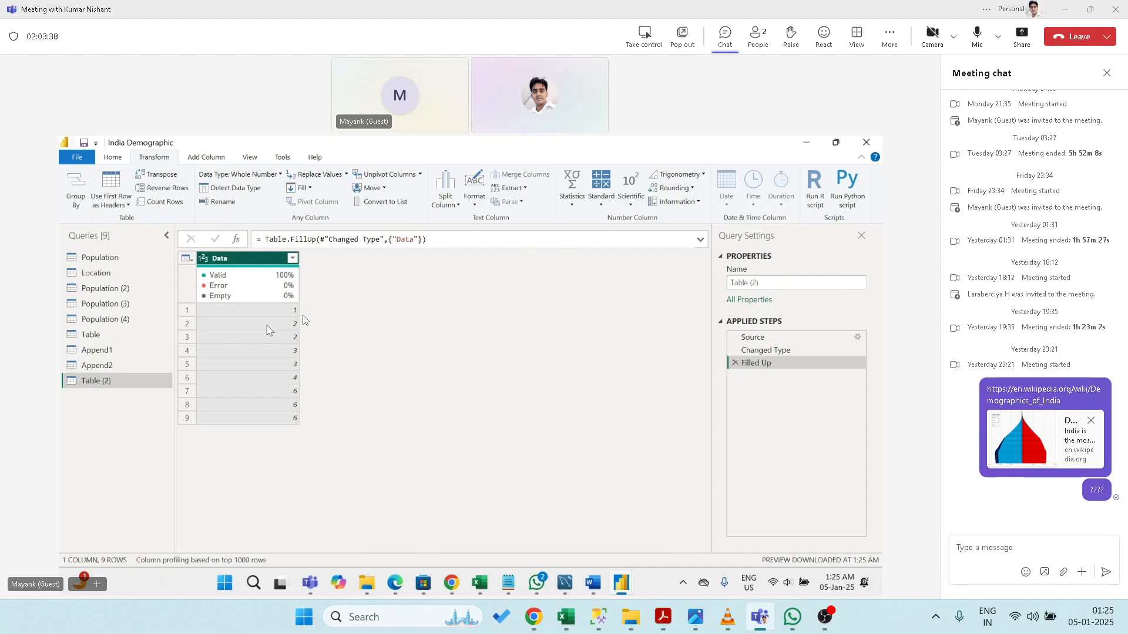
click(735, 363)
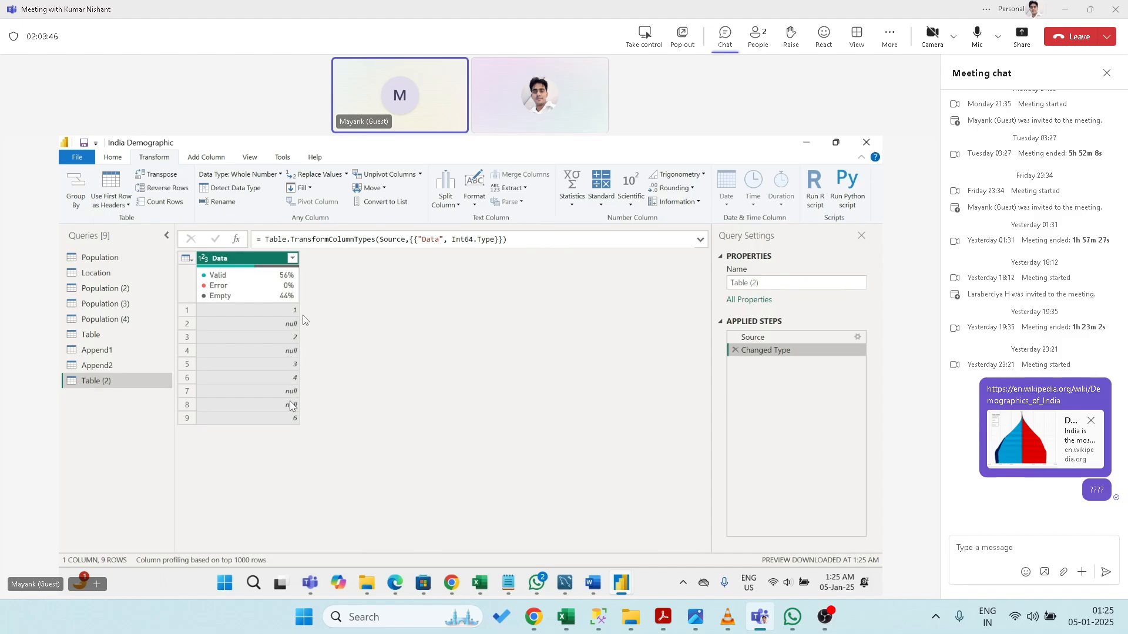
click(308, 190)
click(309, 216)
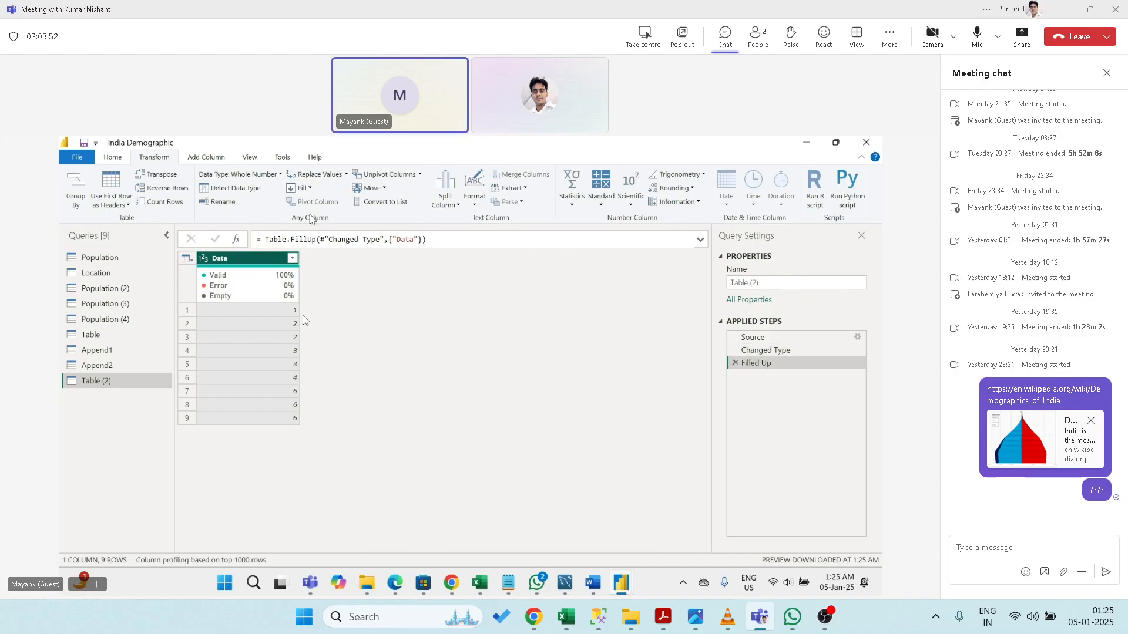
click(735, 366)
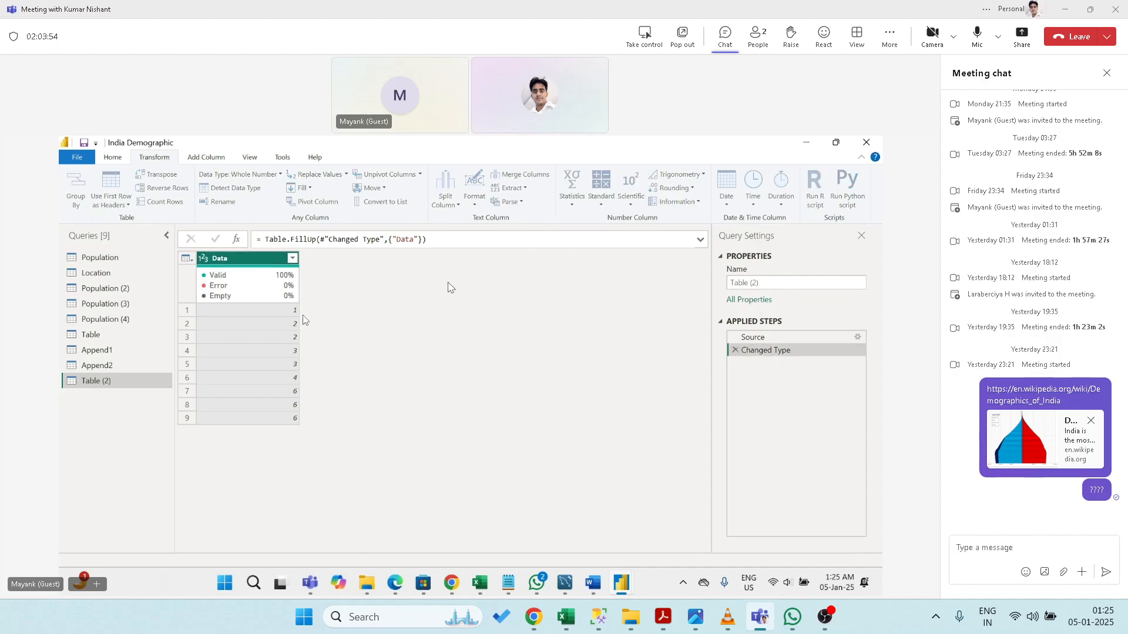
click(310, 188)
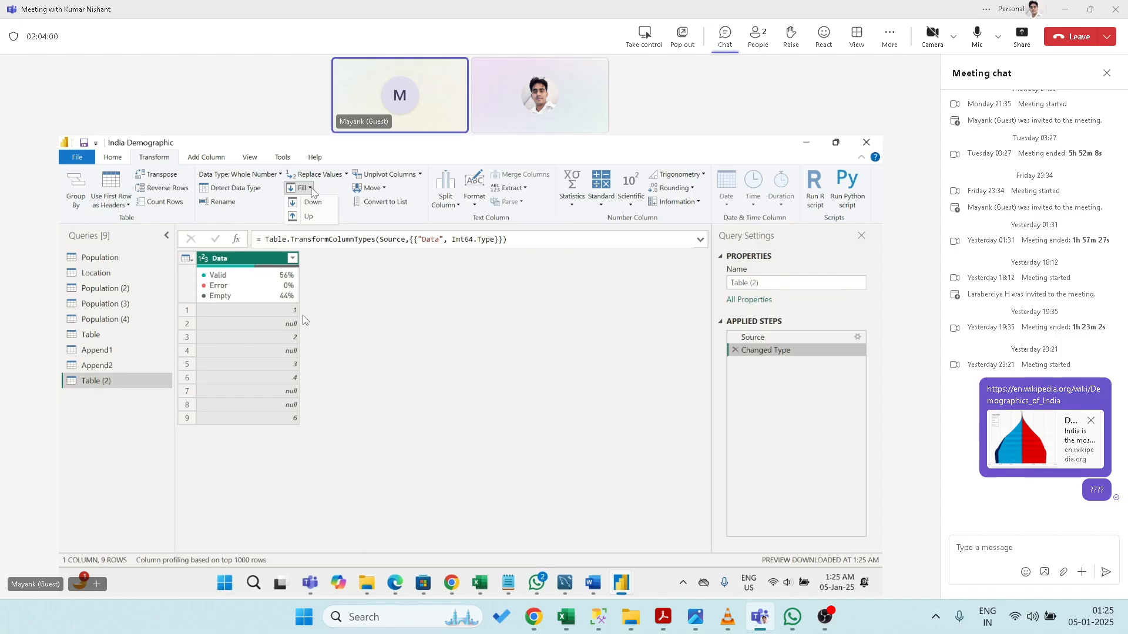
- Fill the Data column's nulls downward twice, deleting the Filled Down step each time
click(314, 205)
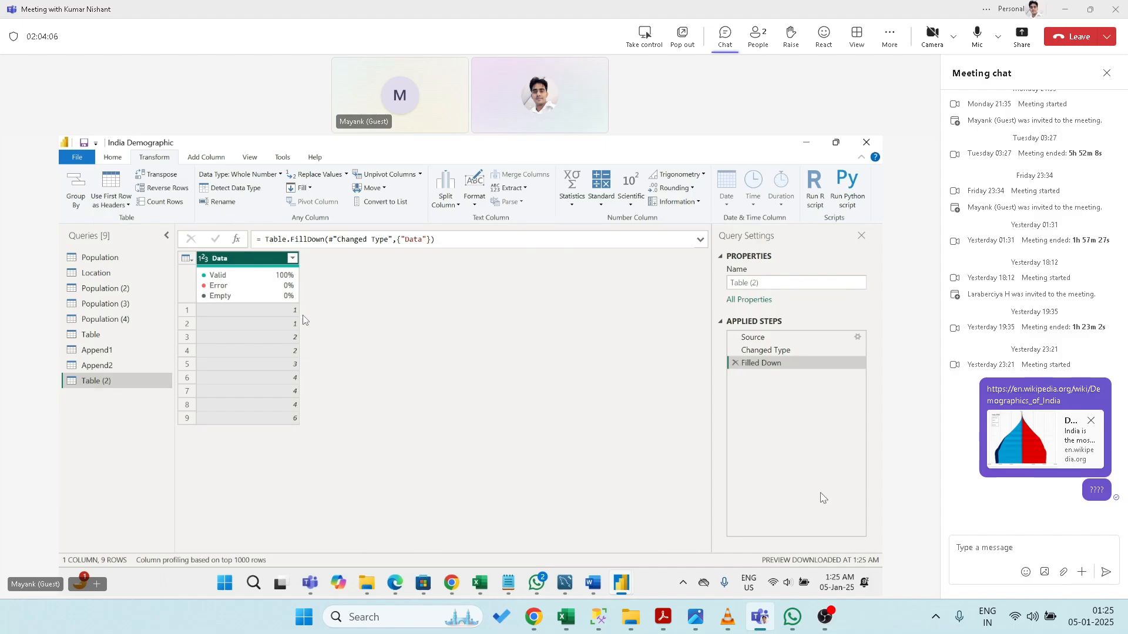
click(734, 363)
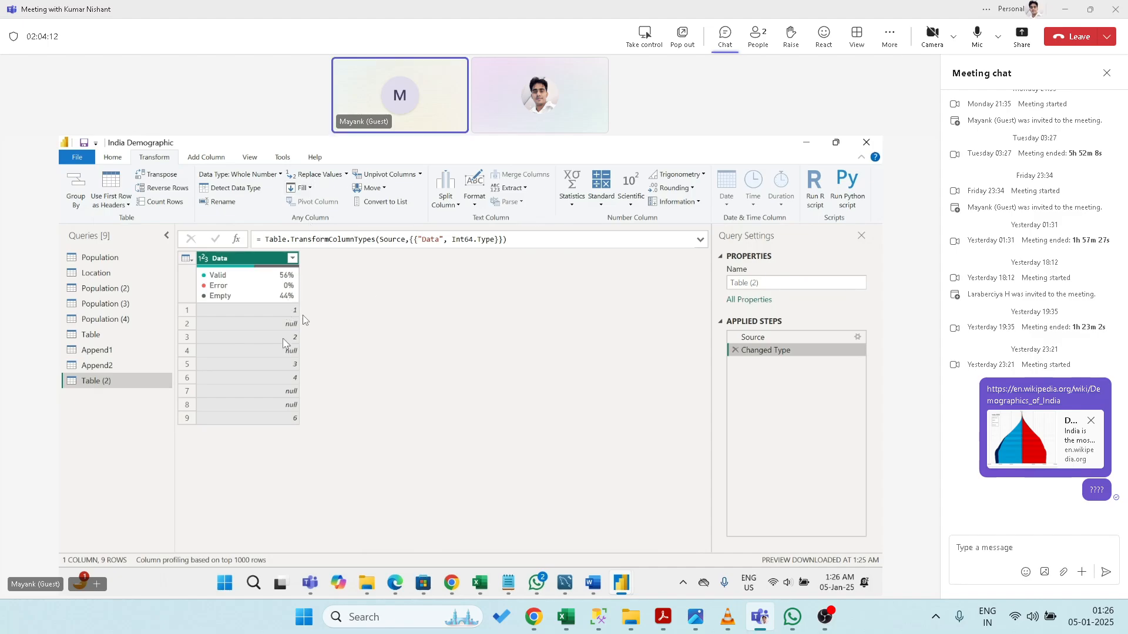
click(303, 188)
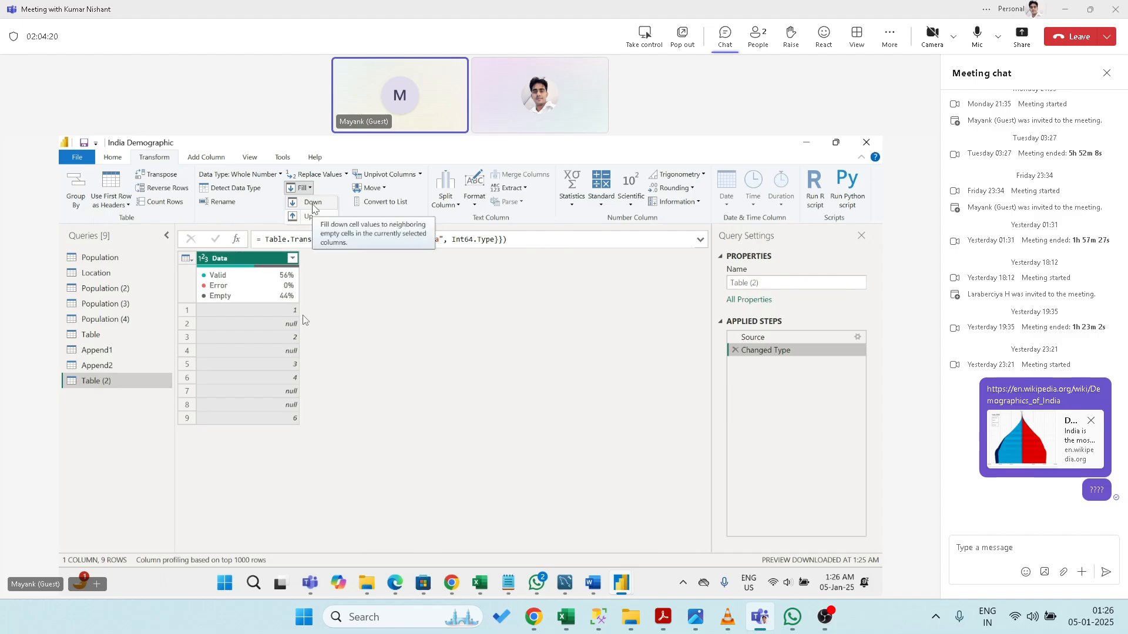
click(312, 208)
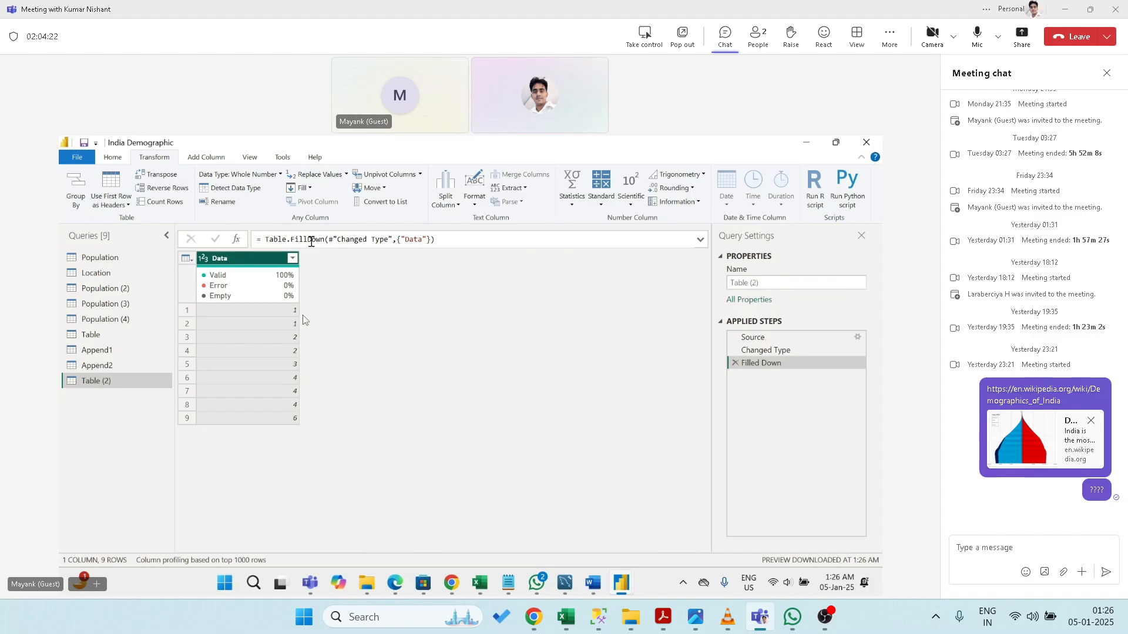
click(734, 363)
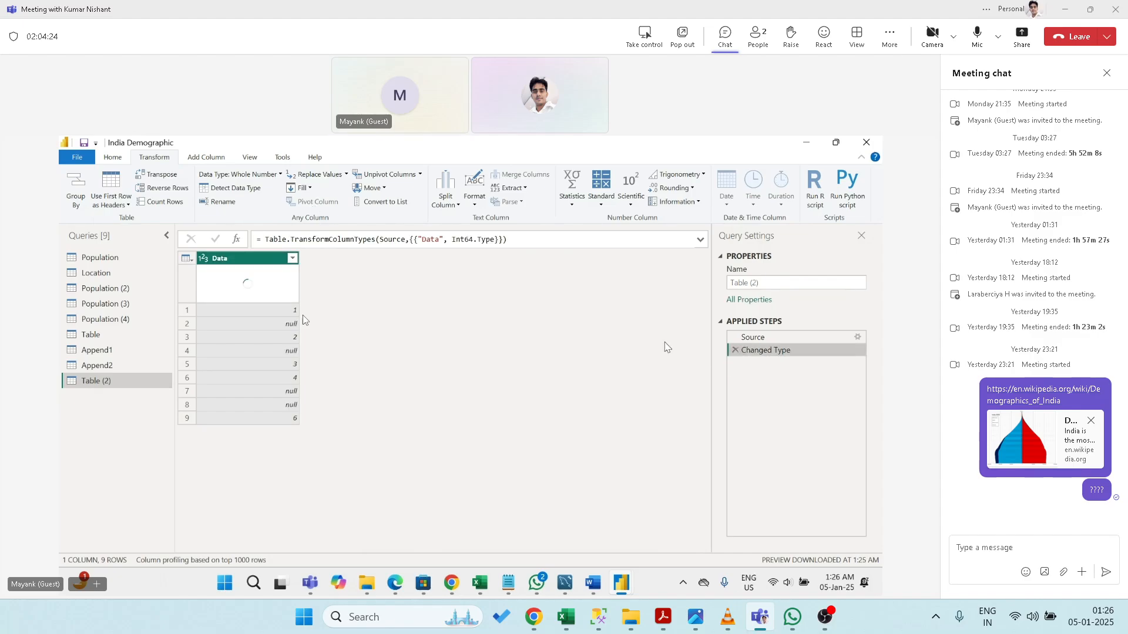
click(305, 188)
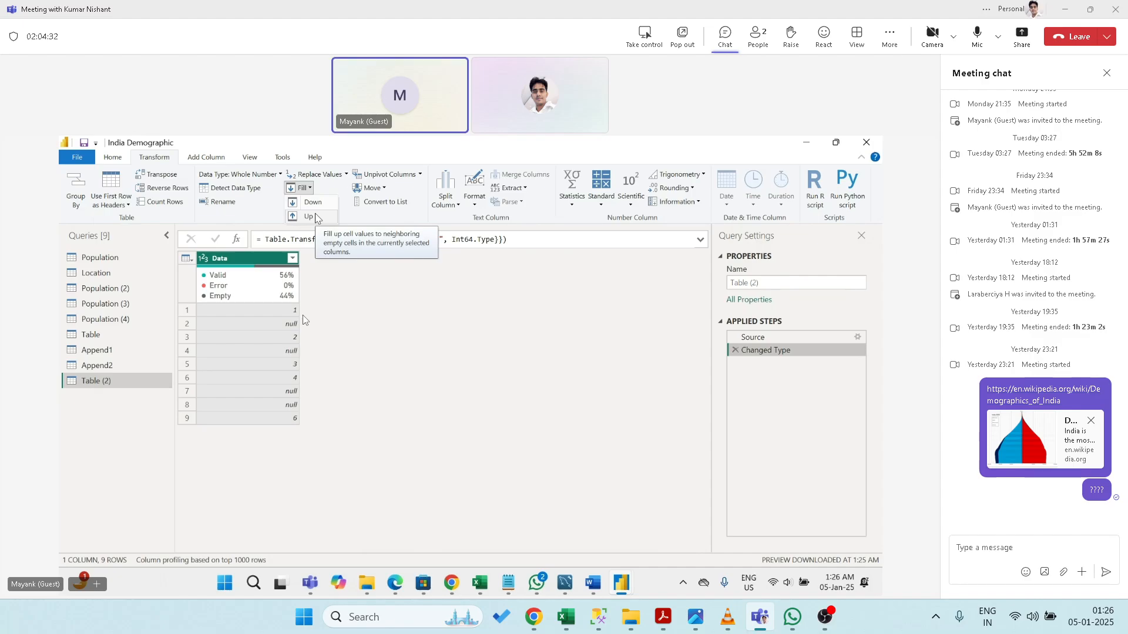
- Apply Fill Up to the Data column, then delete the Filled Up step
click(310, 216)
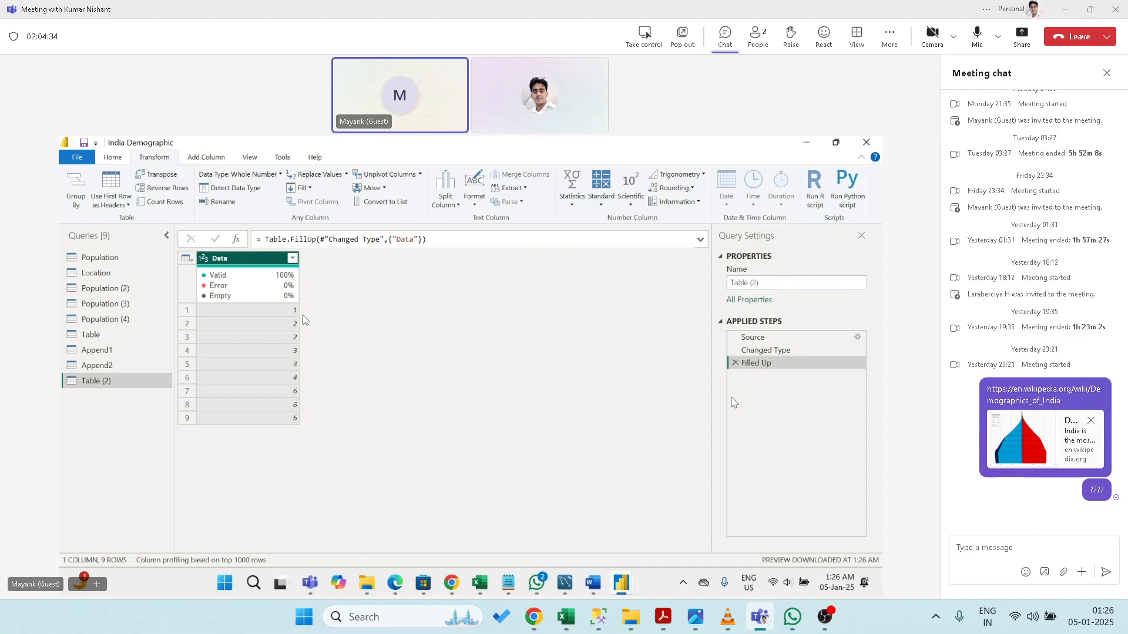
click(735, 363)
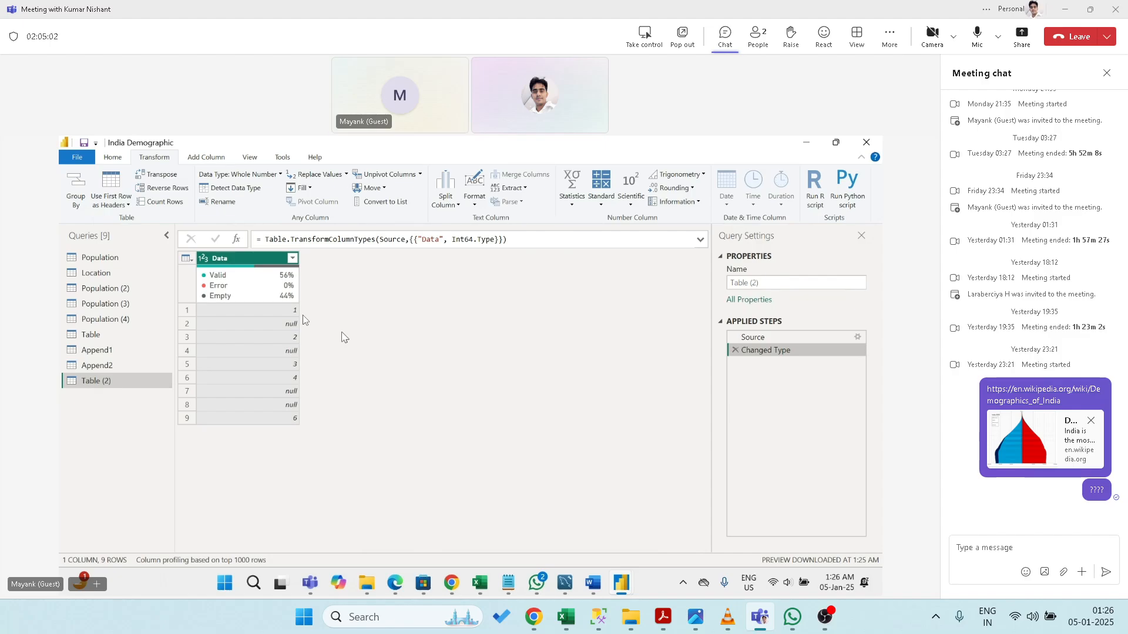
- Preview a Pivot Column on Population (2), cancel it, and switch to the Table query
click(97, 288)
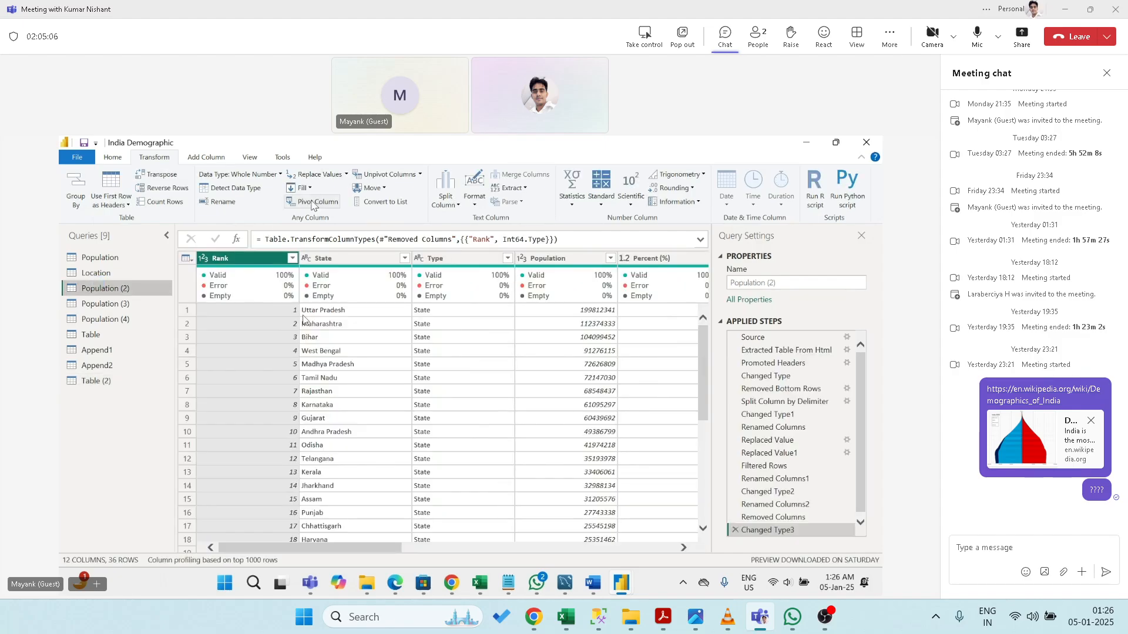
click(312, 202)
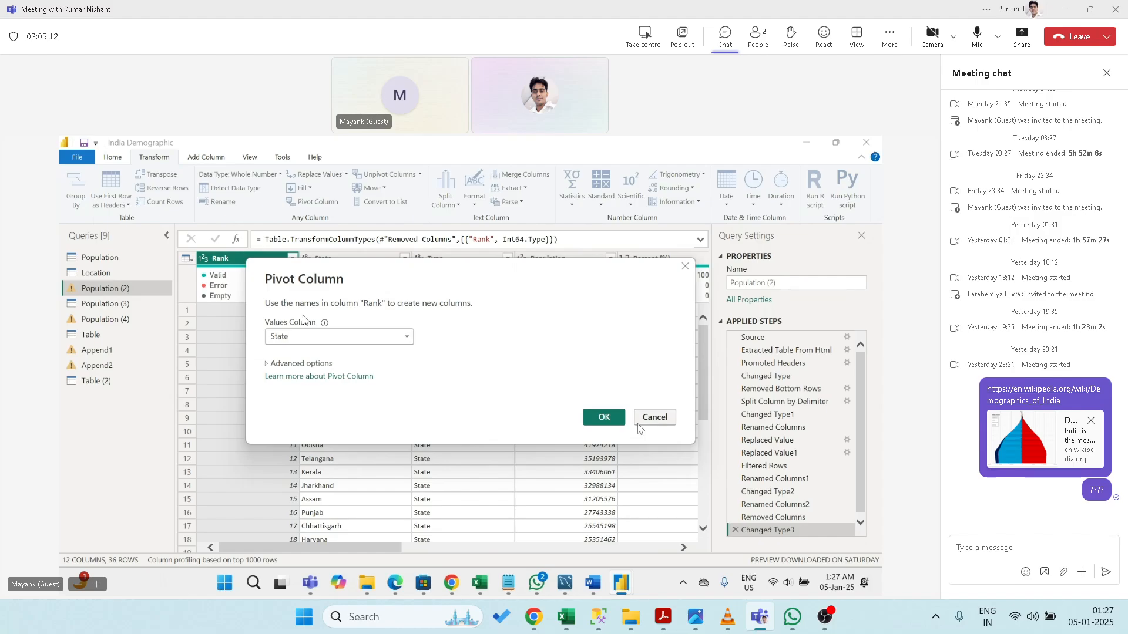
click(649, 420)
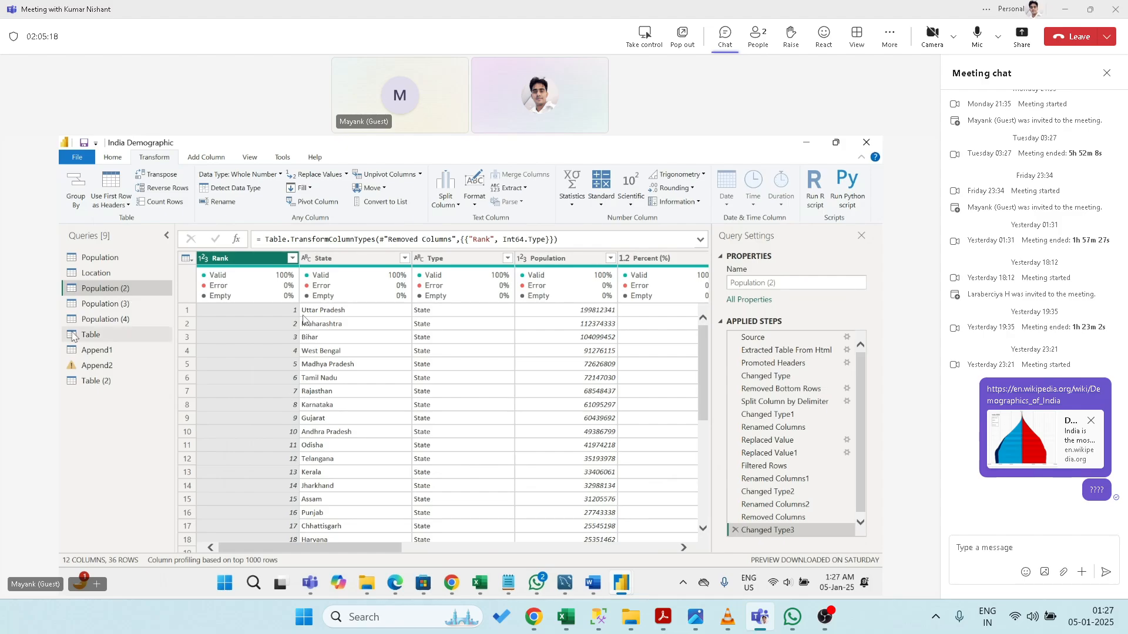
click(89, 335)
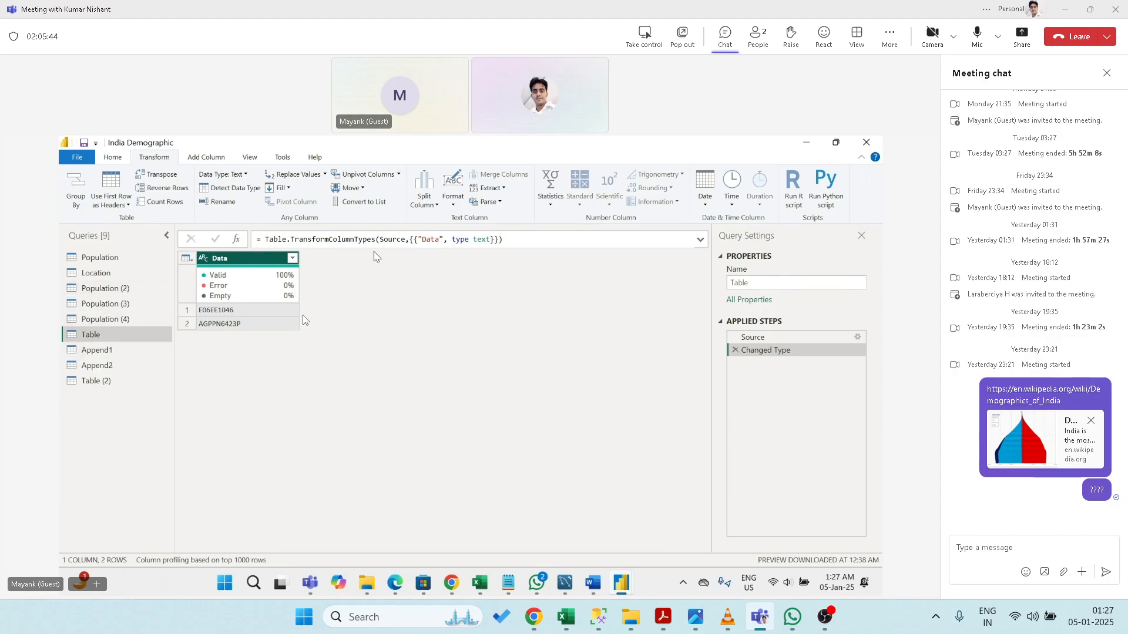
right_click(242, 262)
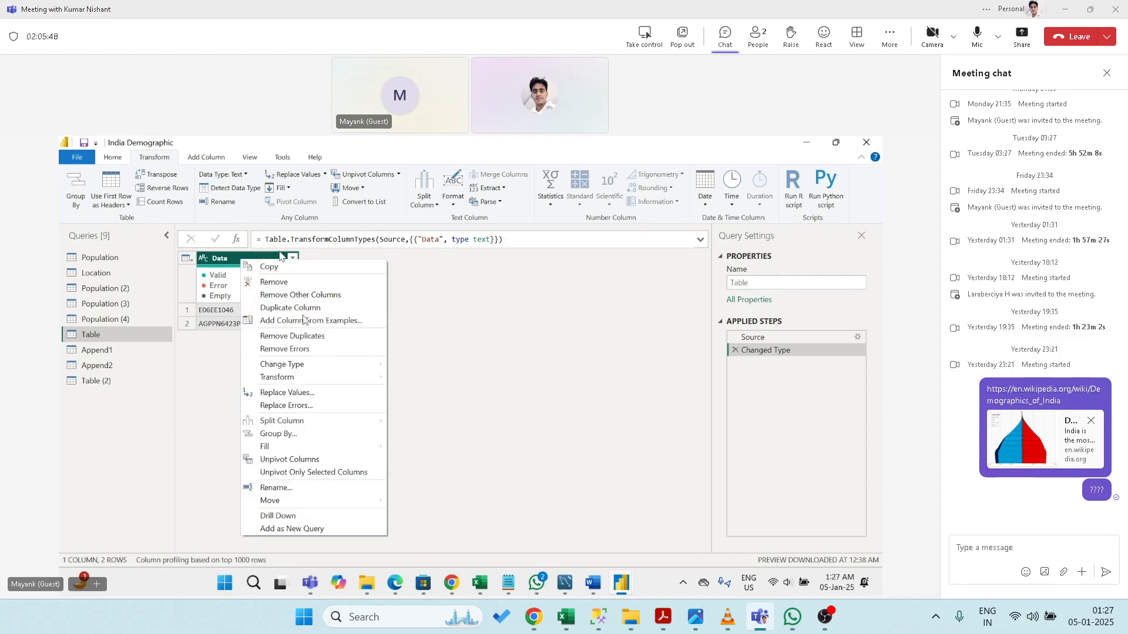
click(361, 177)
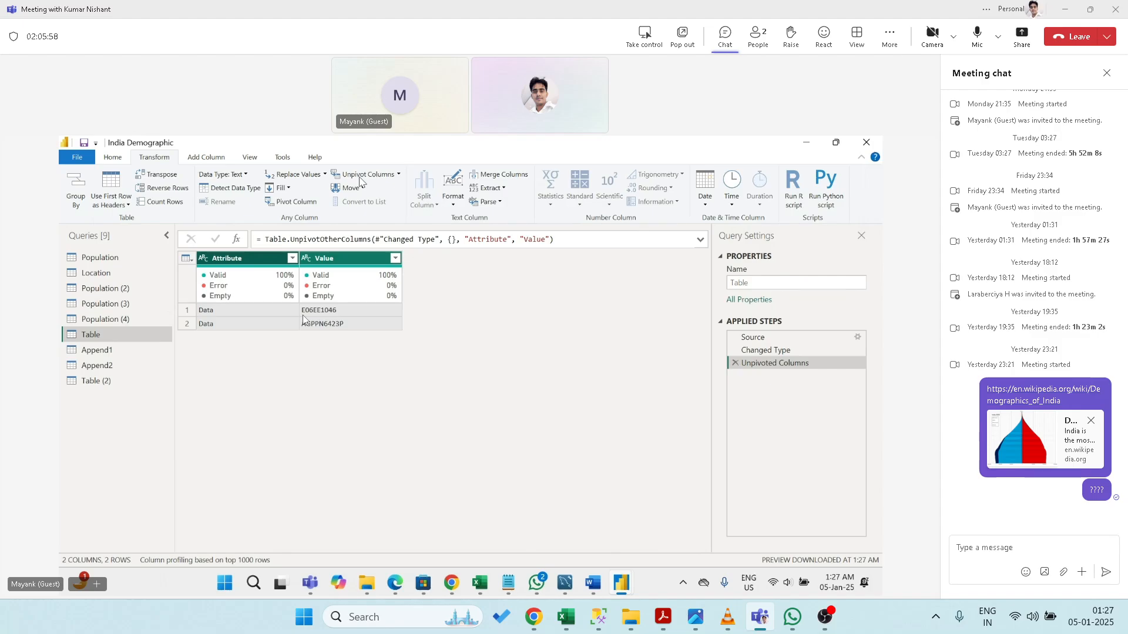
click(735, 362)
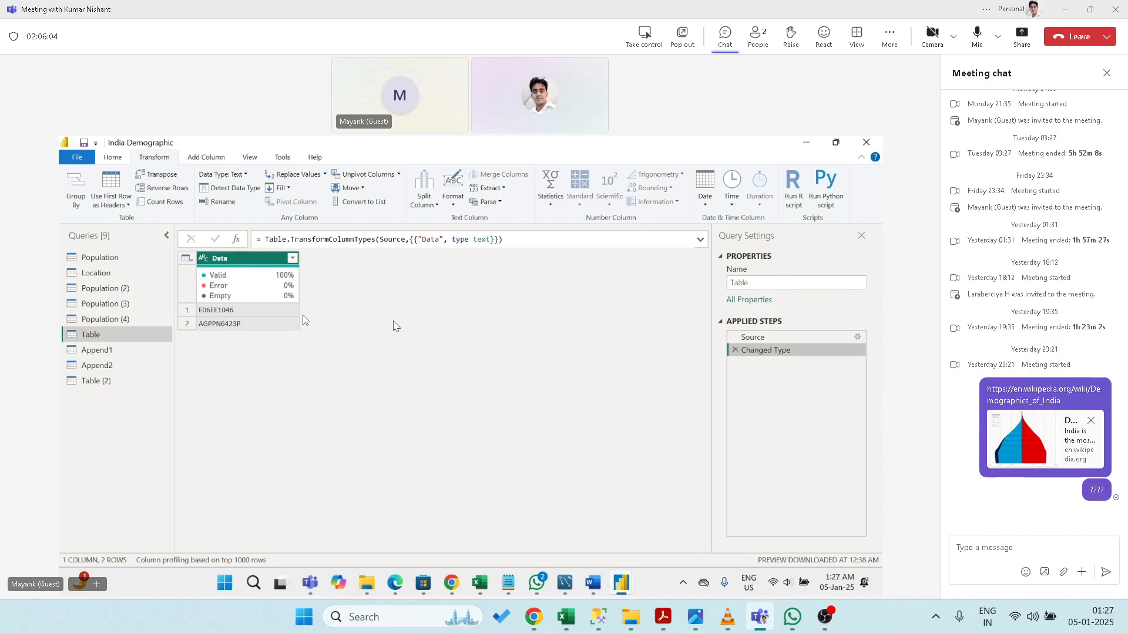
- Pivot Location's Country column with State as values, then delete the Pivoted Column step
click(97, 273)
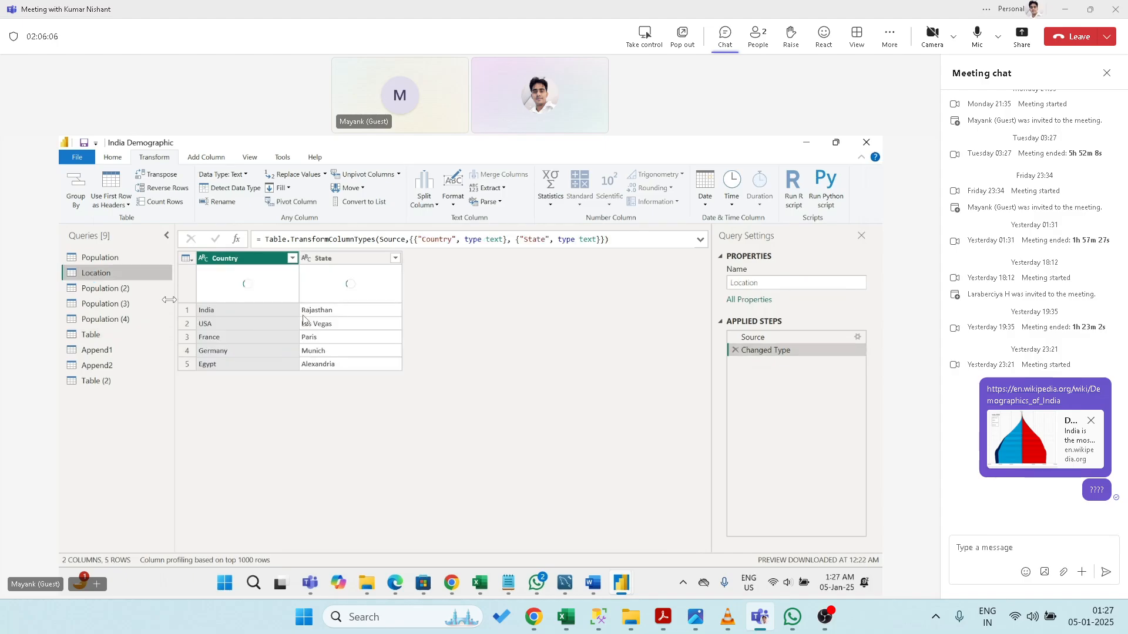
mouse_move(253, 298)
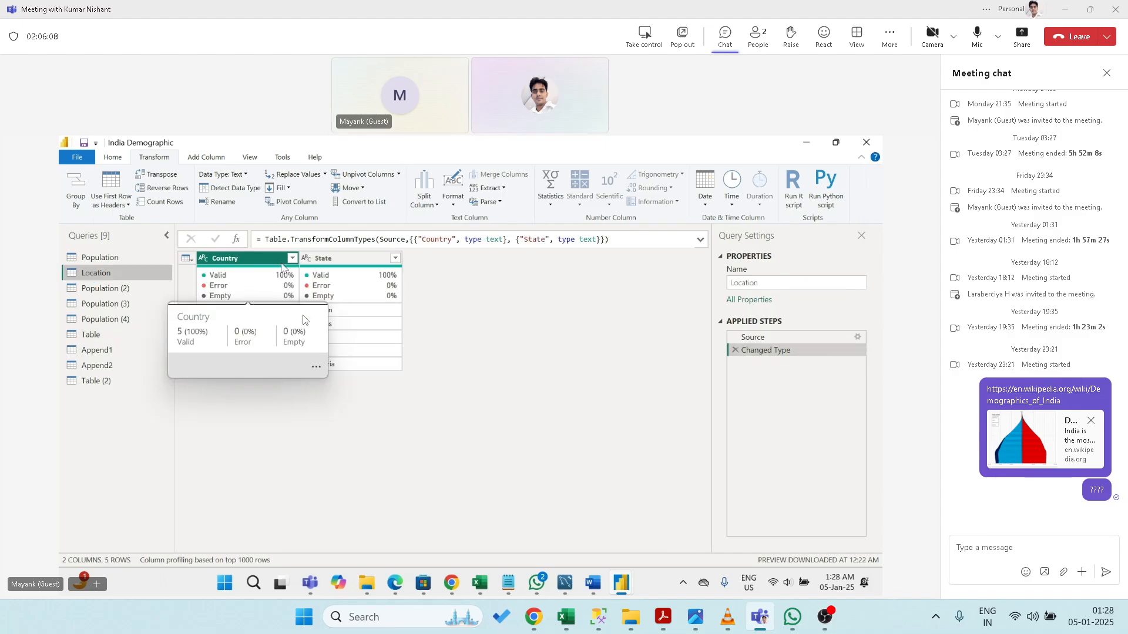
click(294, 201)
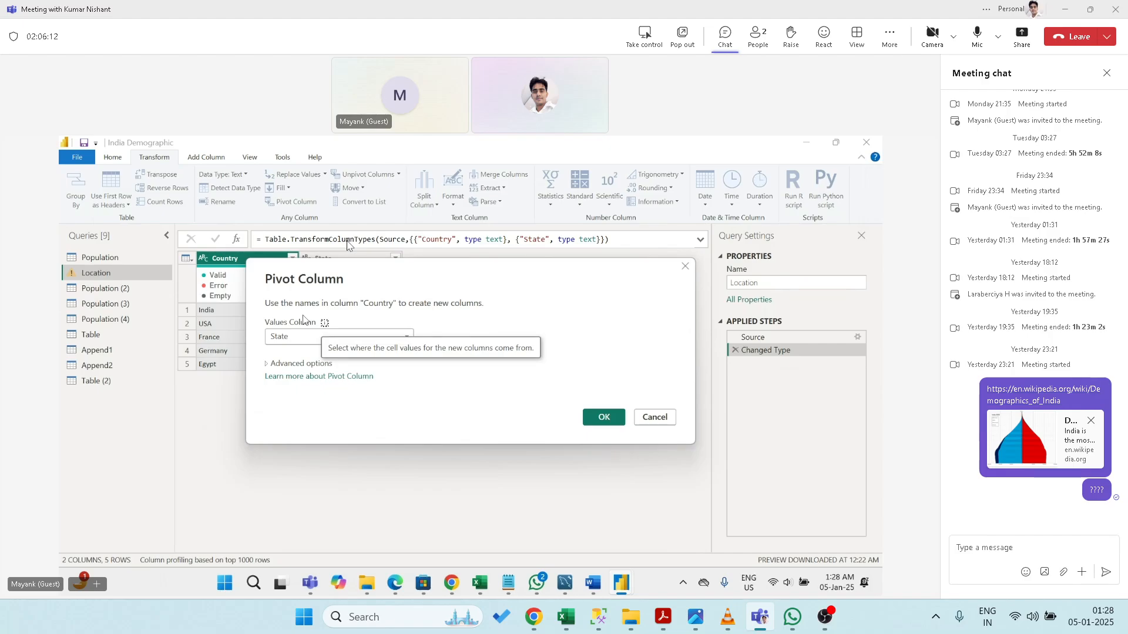
click(299, 338)
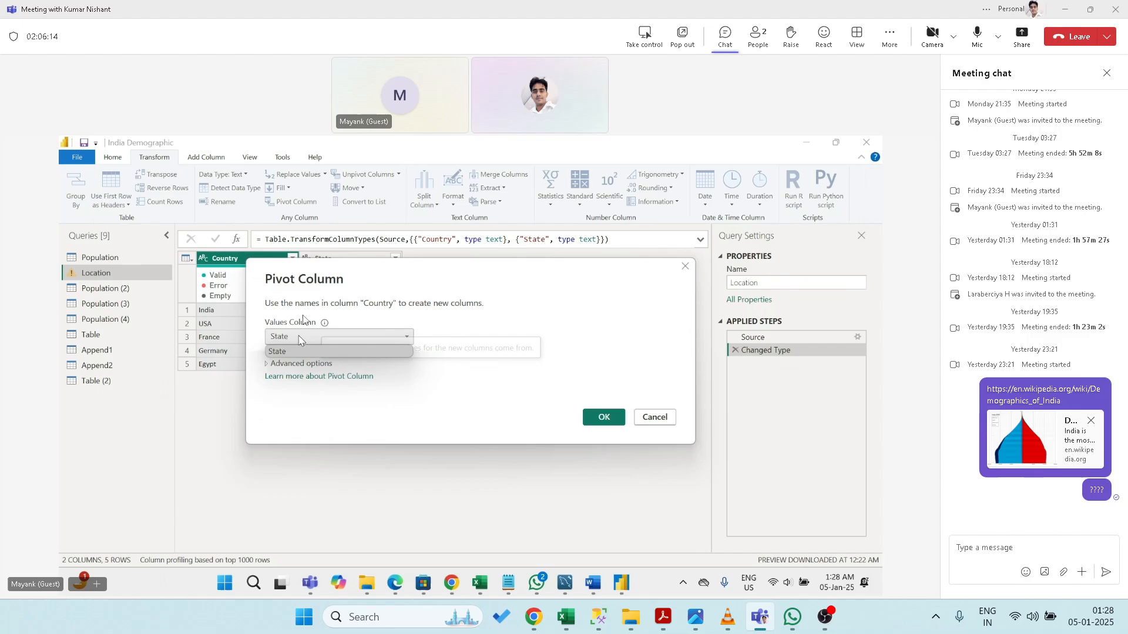
click(299, 339)
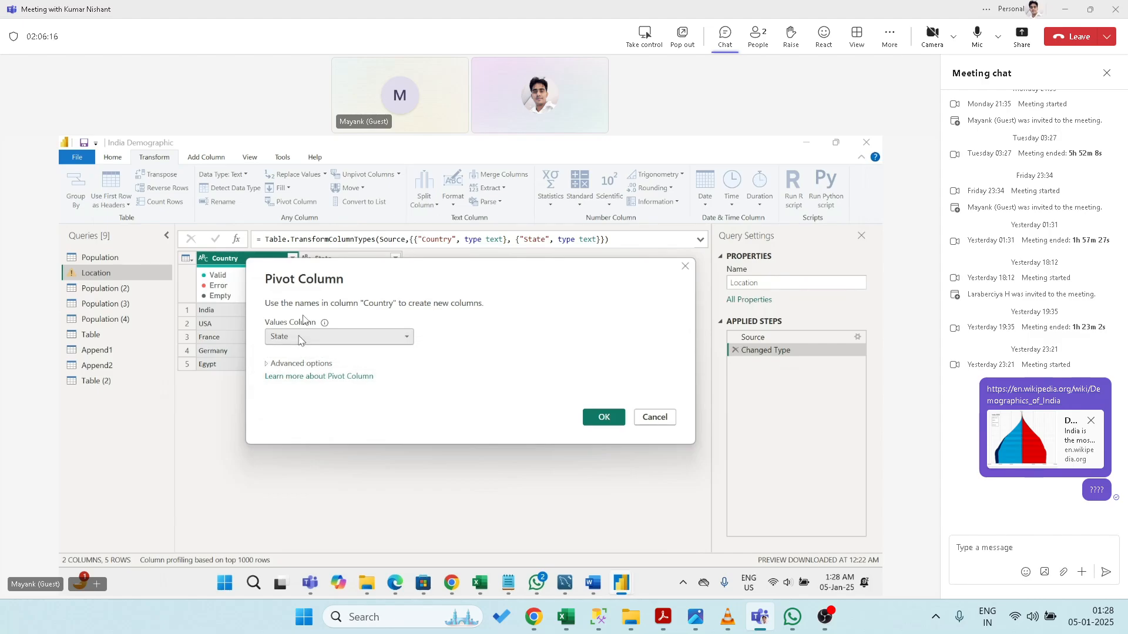
drag(331, 270, 286, 266)
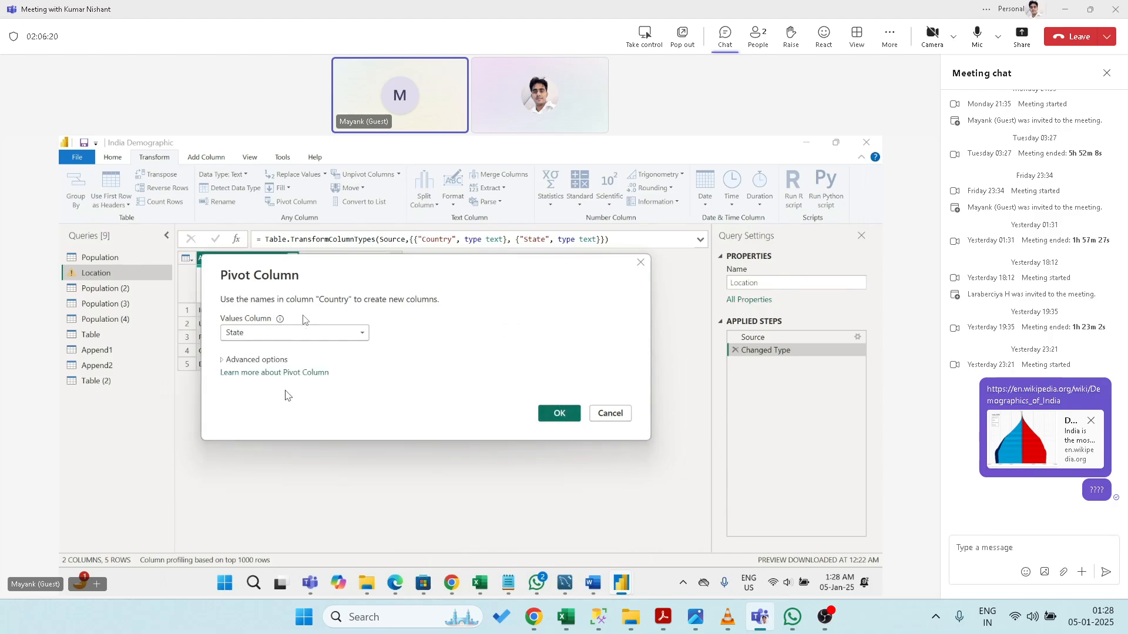
click(224, 365)
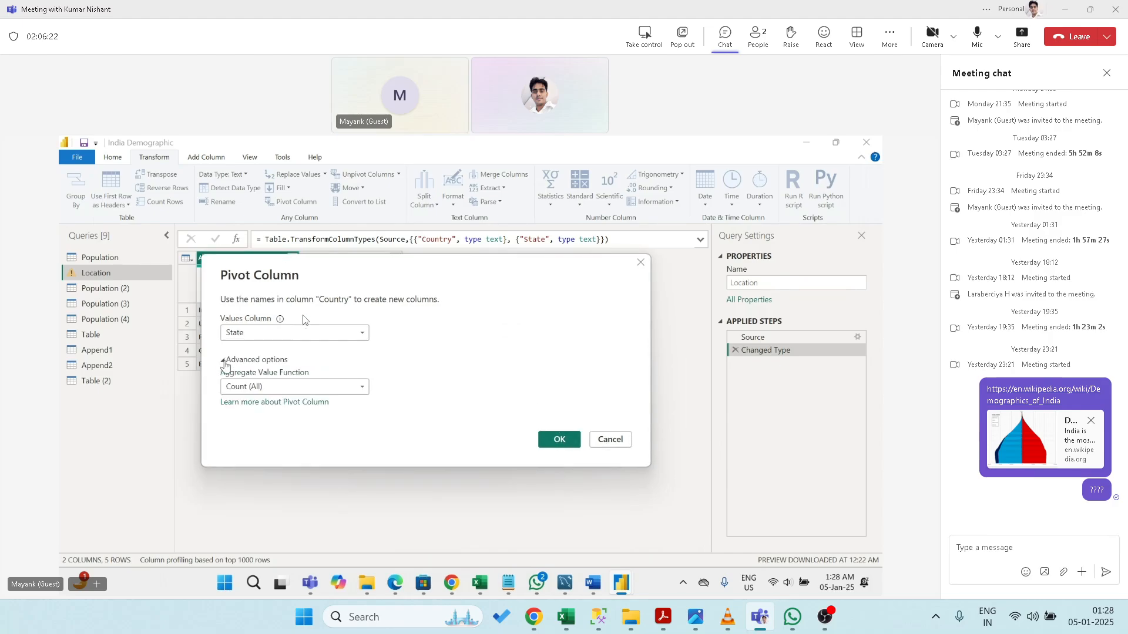
click(555, 439)
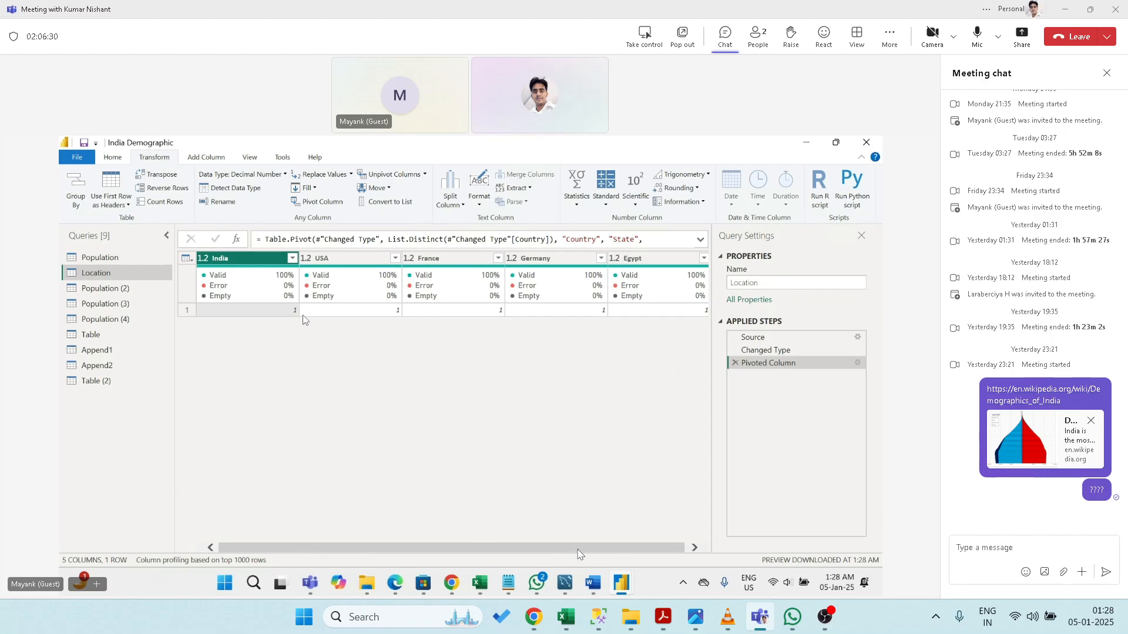
drag(578, 548, 615, 560)
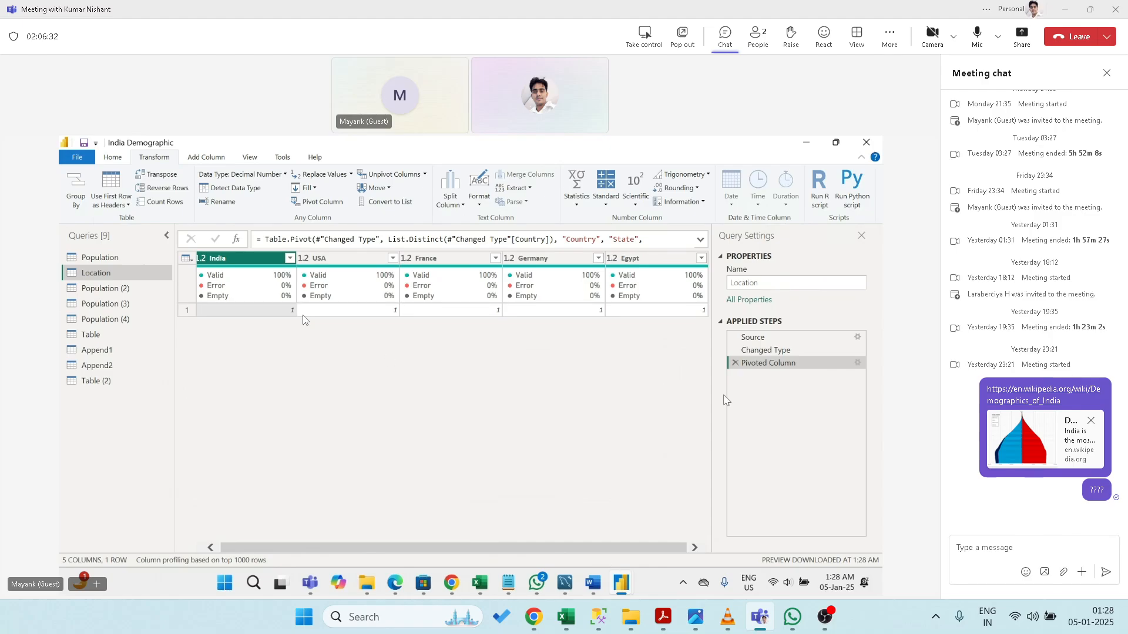
click(736, 364)
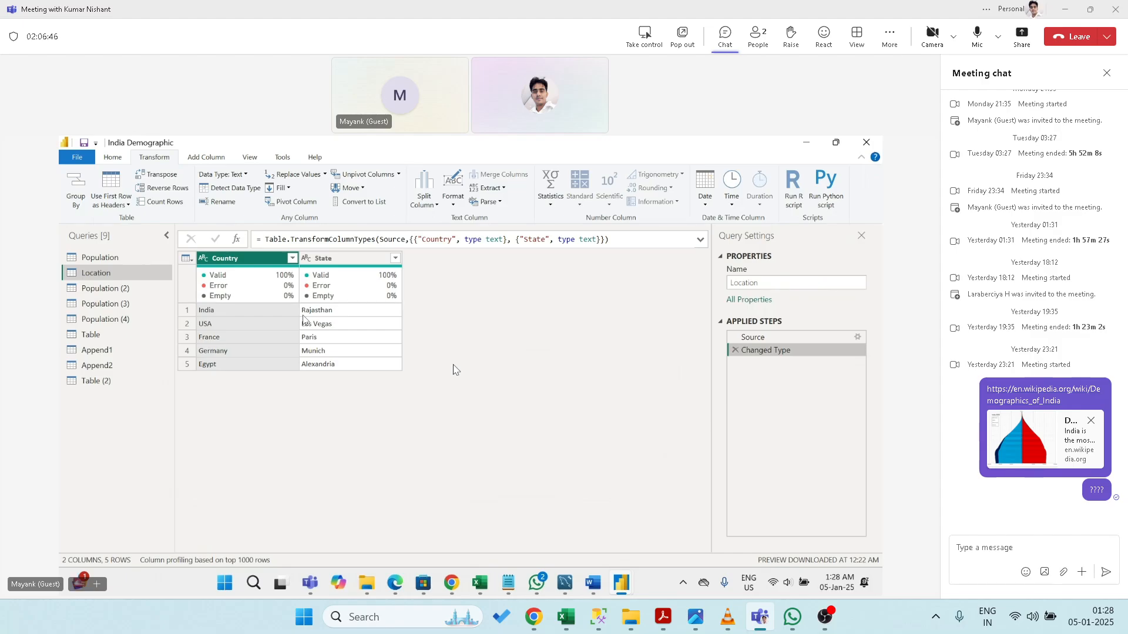
click(346, 259)
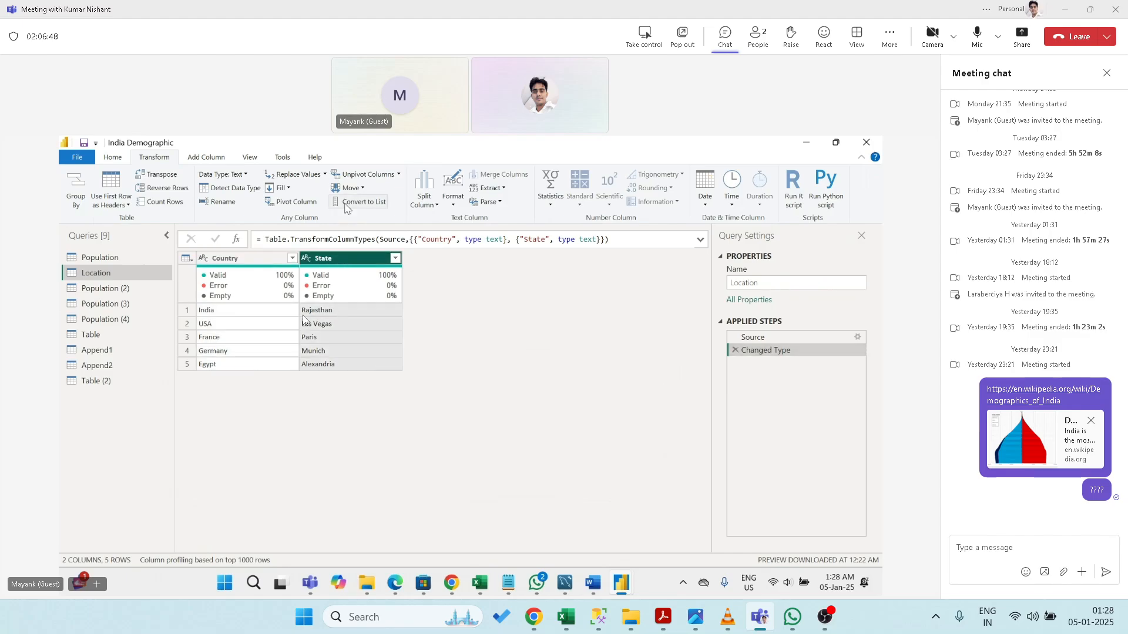
click(296, 204)
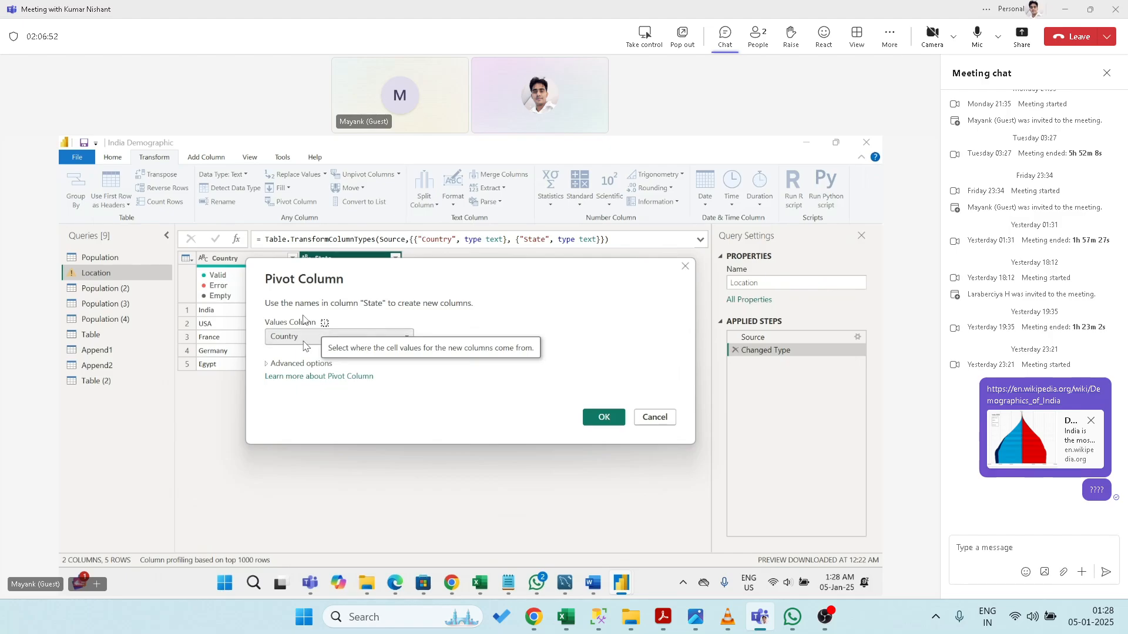
click(599, 418)
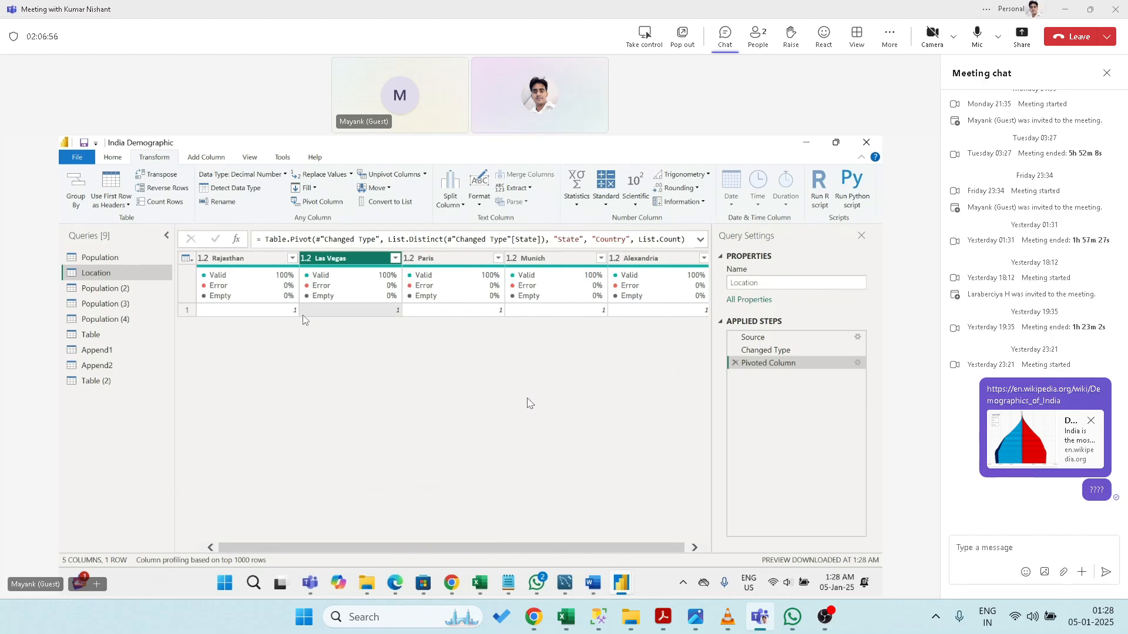
click(735, 363)
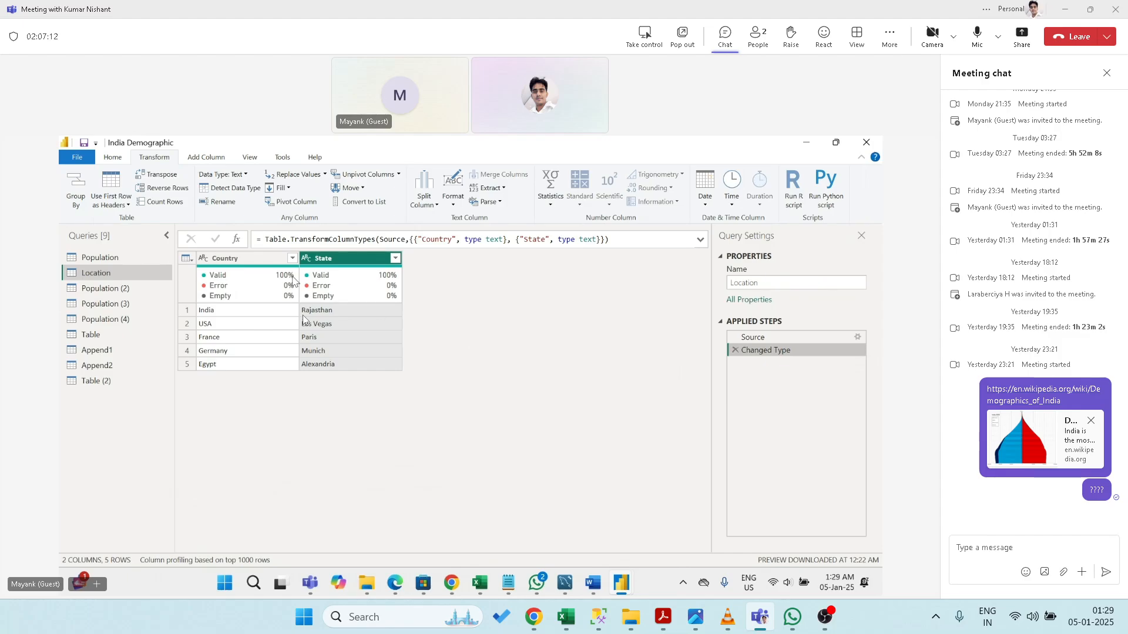
ctrl+click(267, 263)
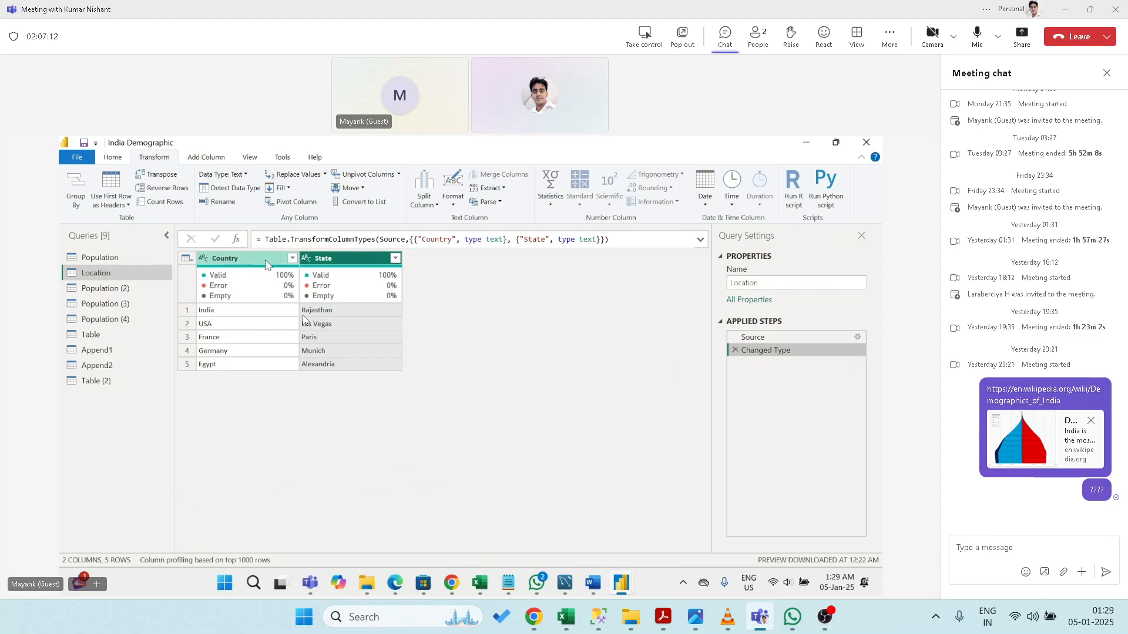
click(297, 202)
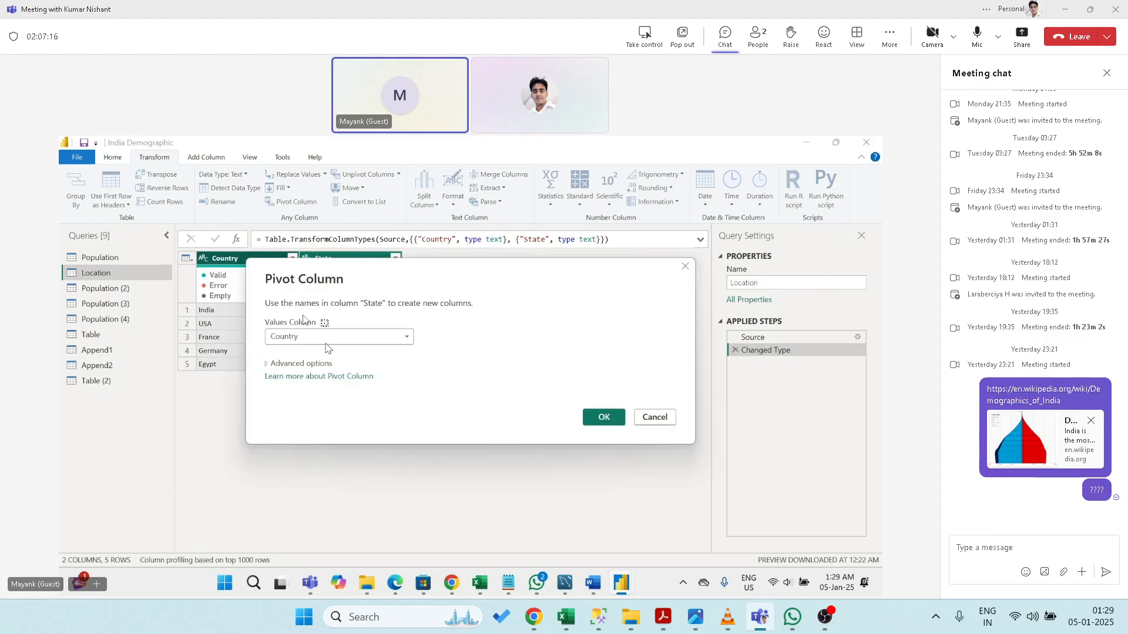
click(328, 339)
click(328, 340)
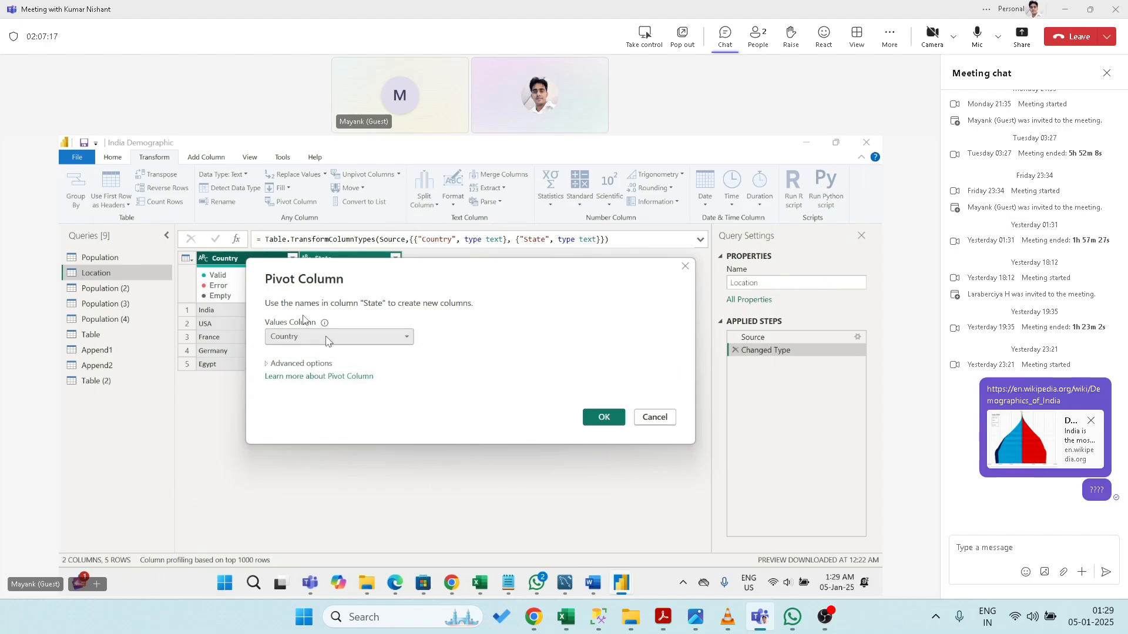
click(268, 365)
click(304, 392)
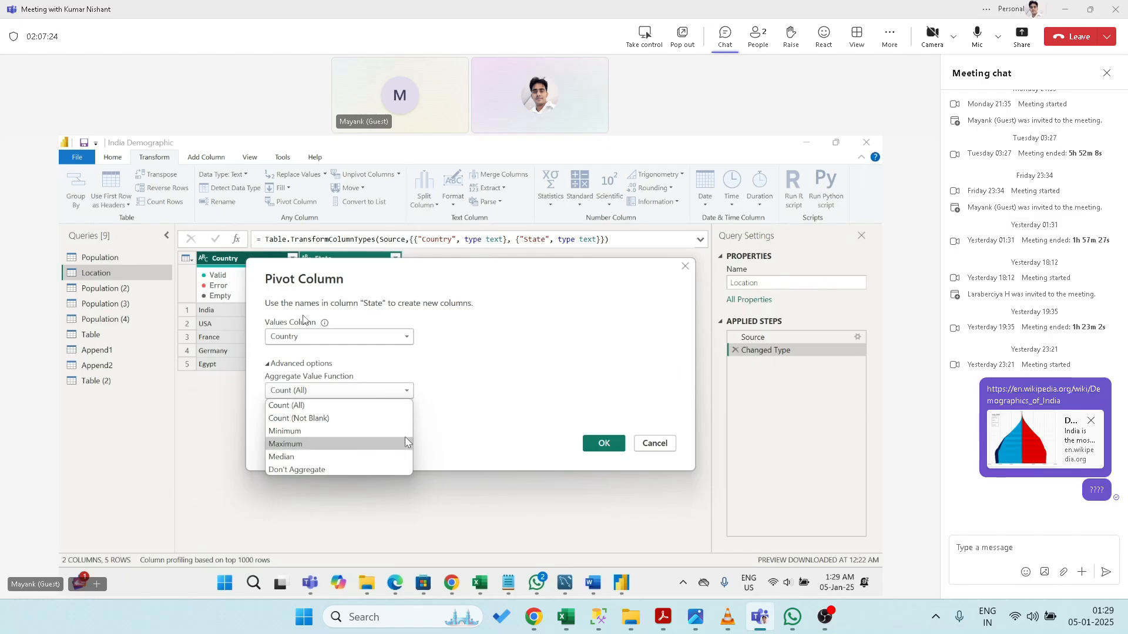
click(460, 426)
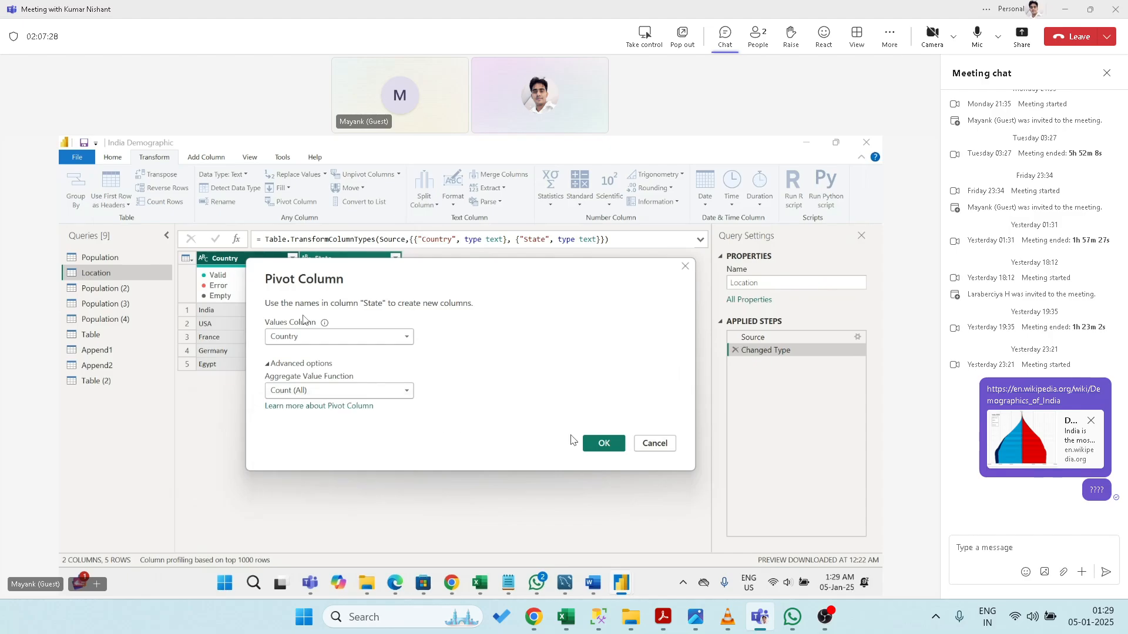
click(584, 443)
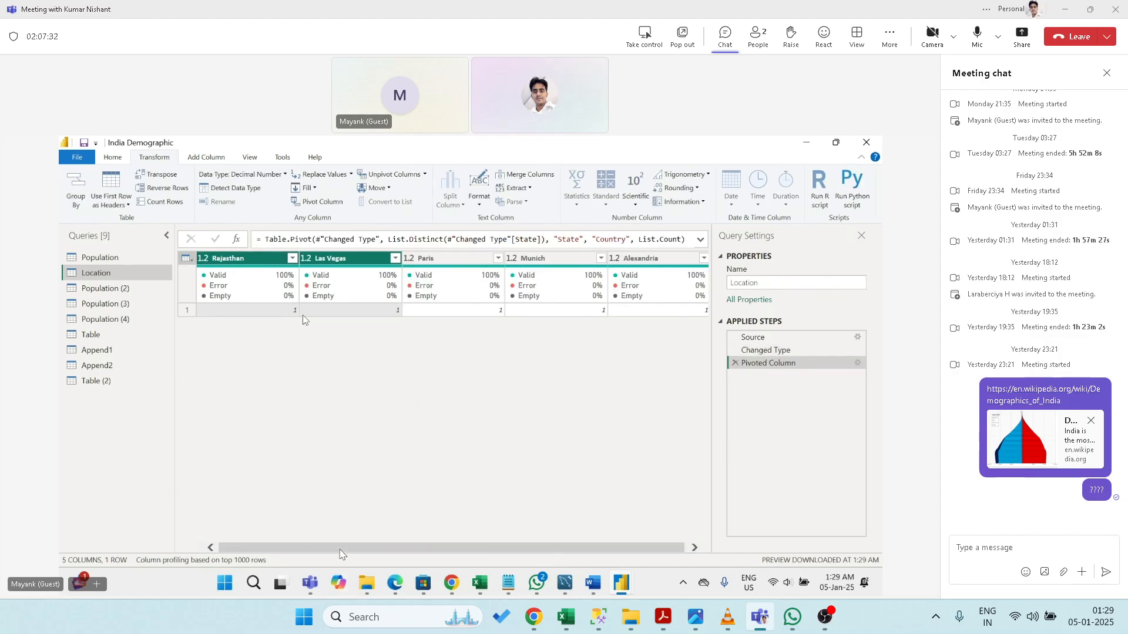
mouse_move(339, 549)
mouse_down()
mouse_move(362, 557)
mouse_move(343, 557)
mouse_up()
click(734, 362)
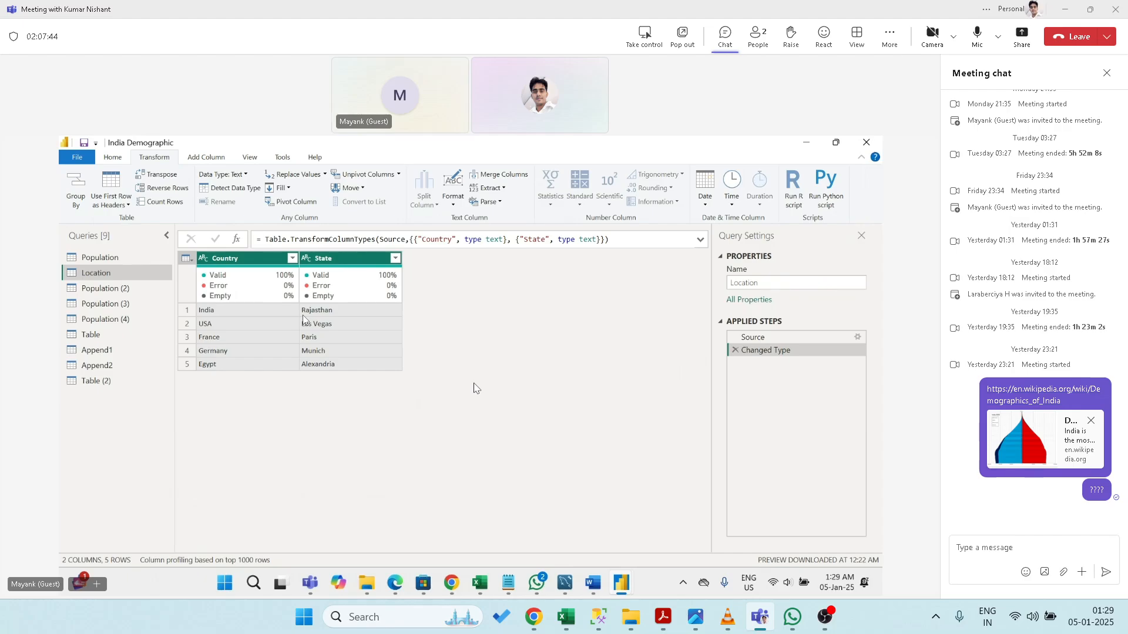
- Unpivot Location's Country and State columns, then select the Attribute column
click(359, 175)
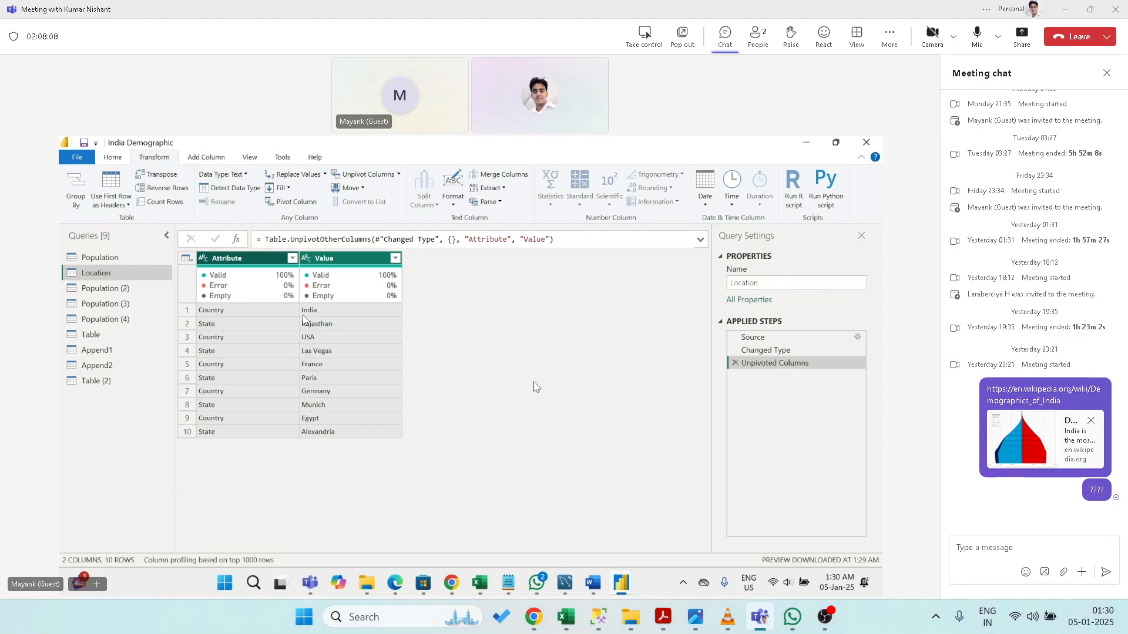
click(239, 259)
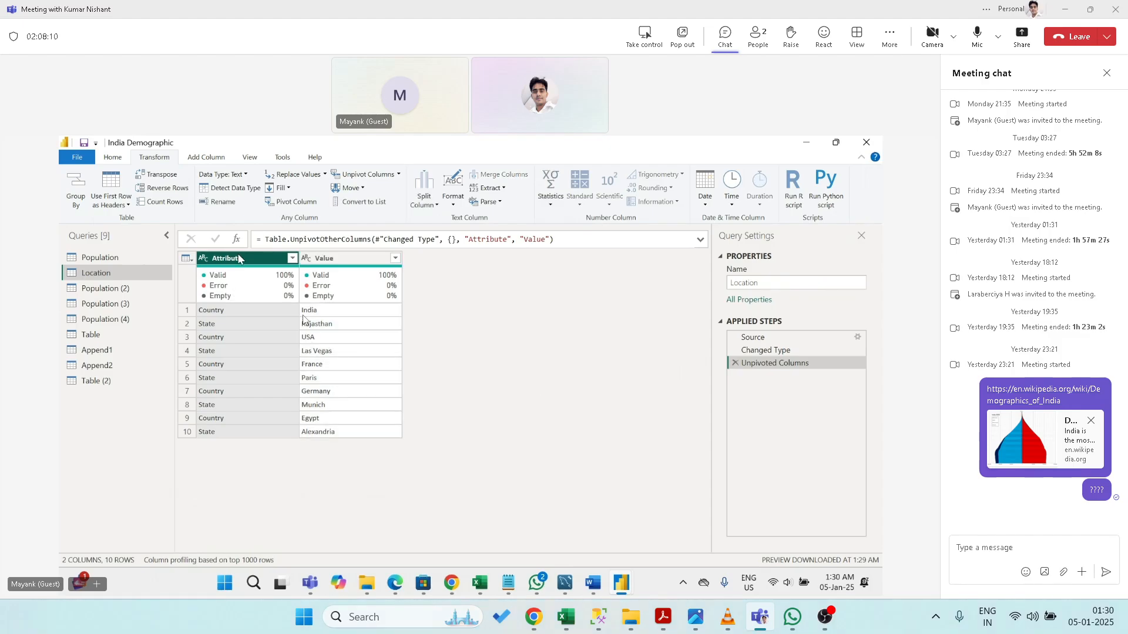
click(294, 201)
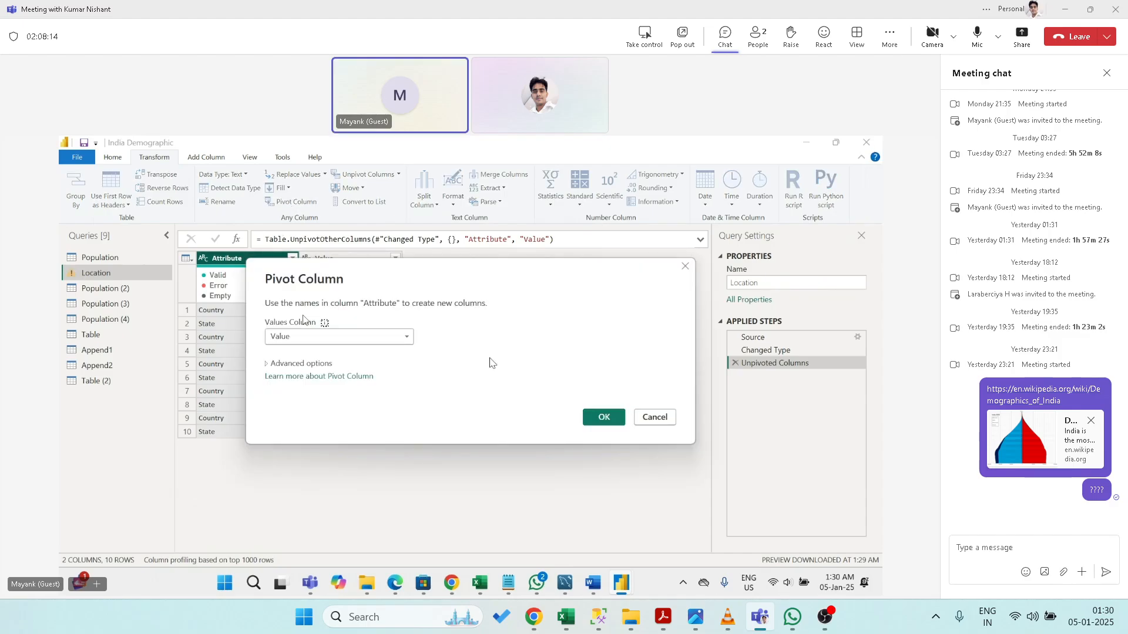
click(407, 337)
click(407, 338)
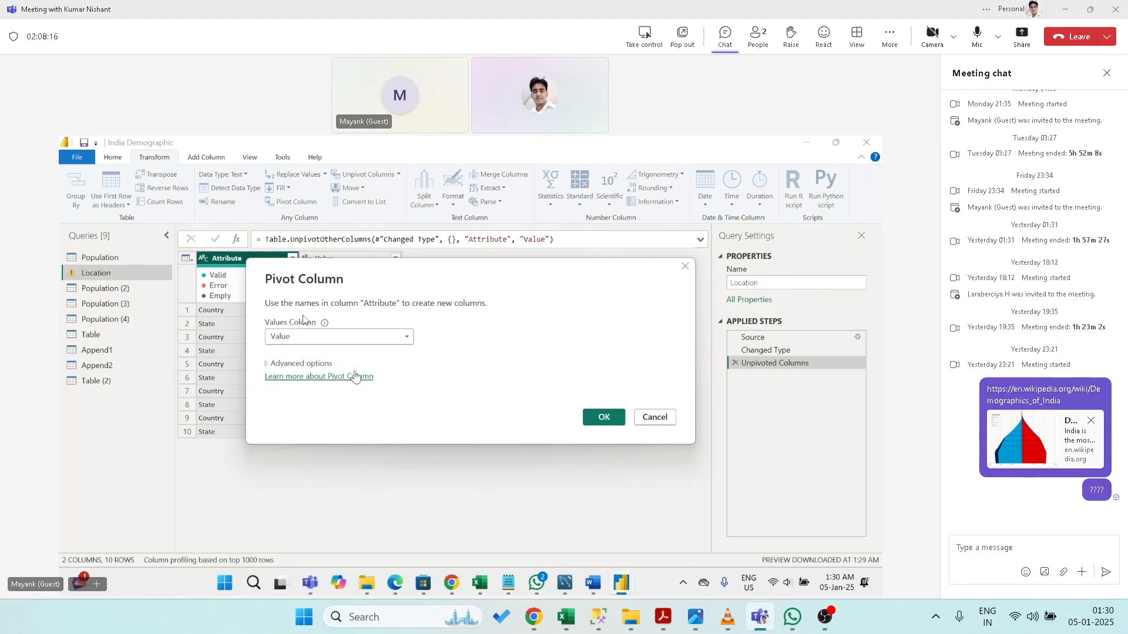
click(320, 364)
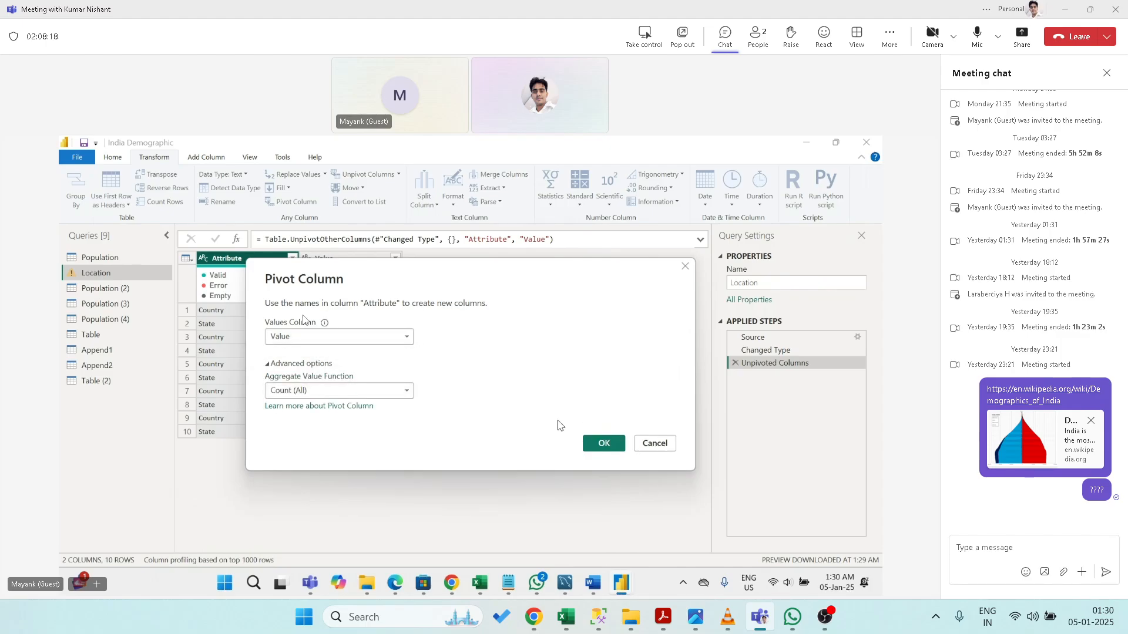
click(603, 443)
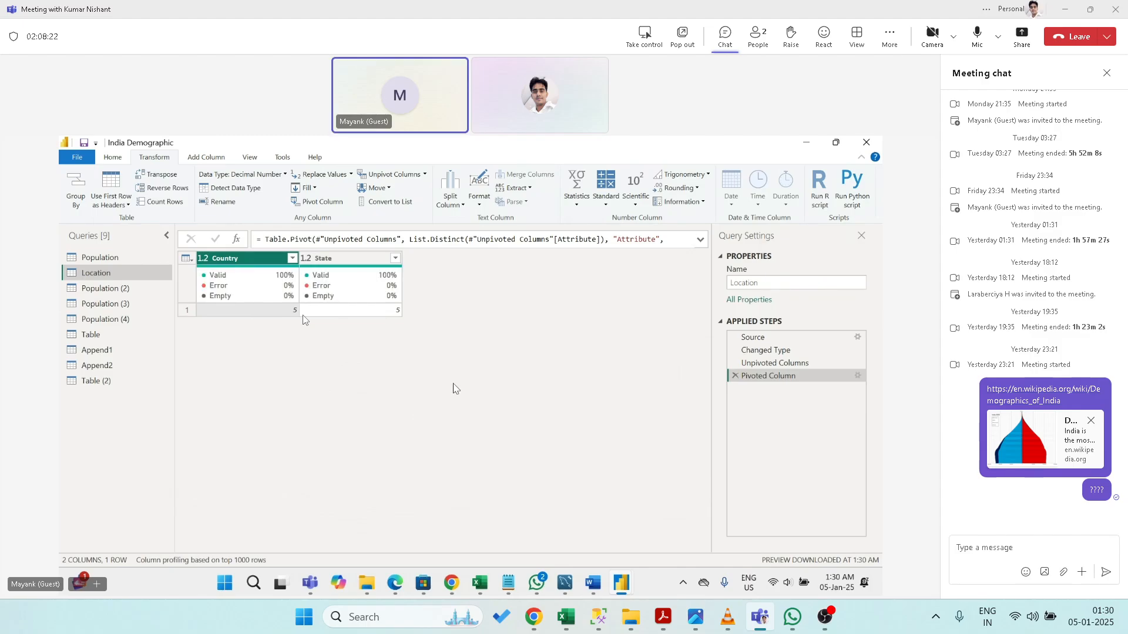
click(735, 376)
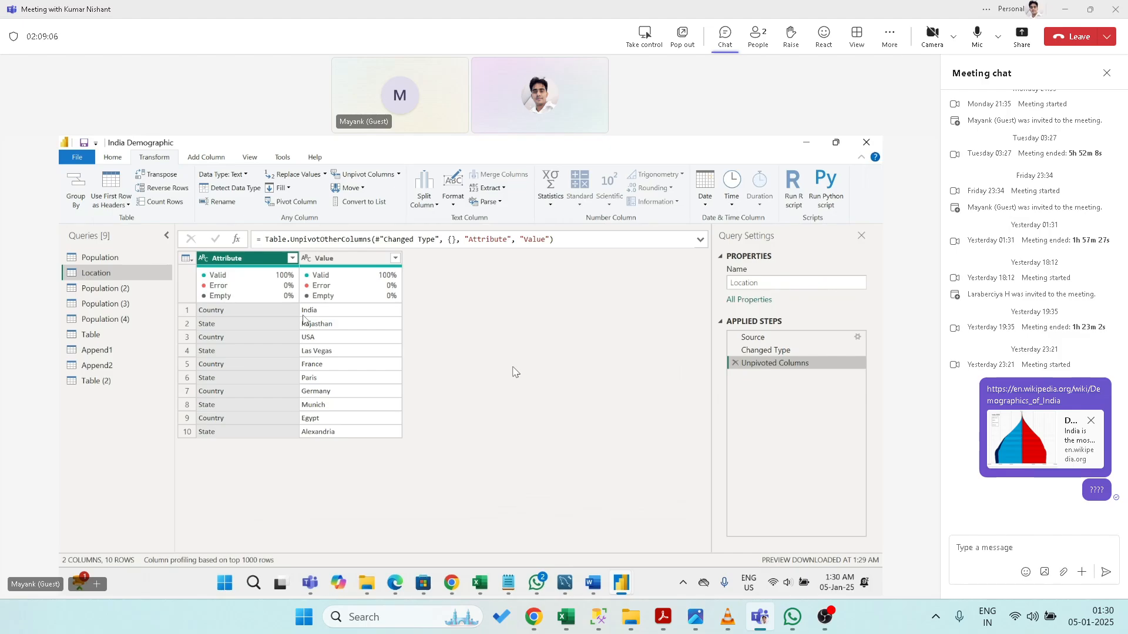
- Search Chrome for 'what does unpivot columns mean in power bi', then return to Power BI
click(454, 578)
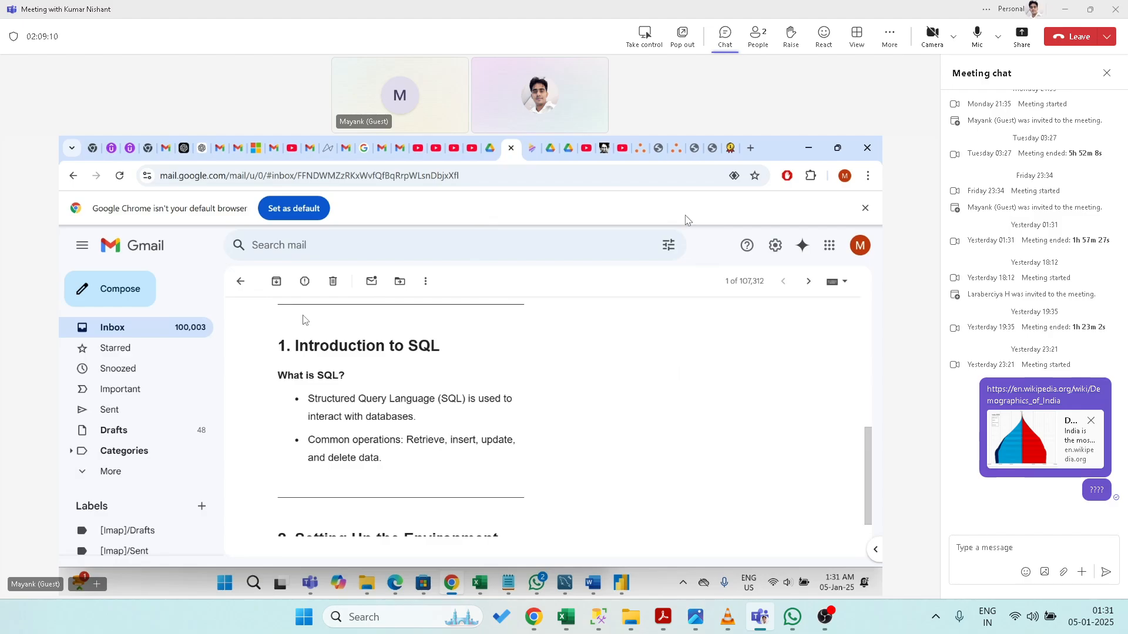
click(749, 150)
text(w)
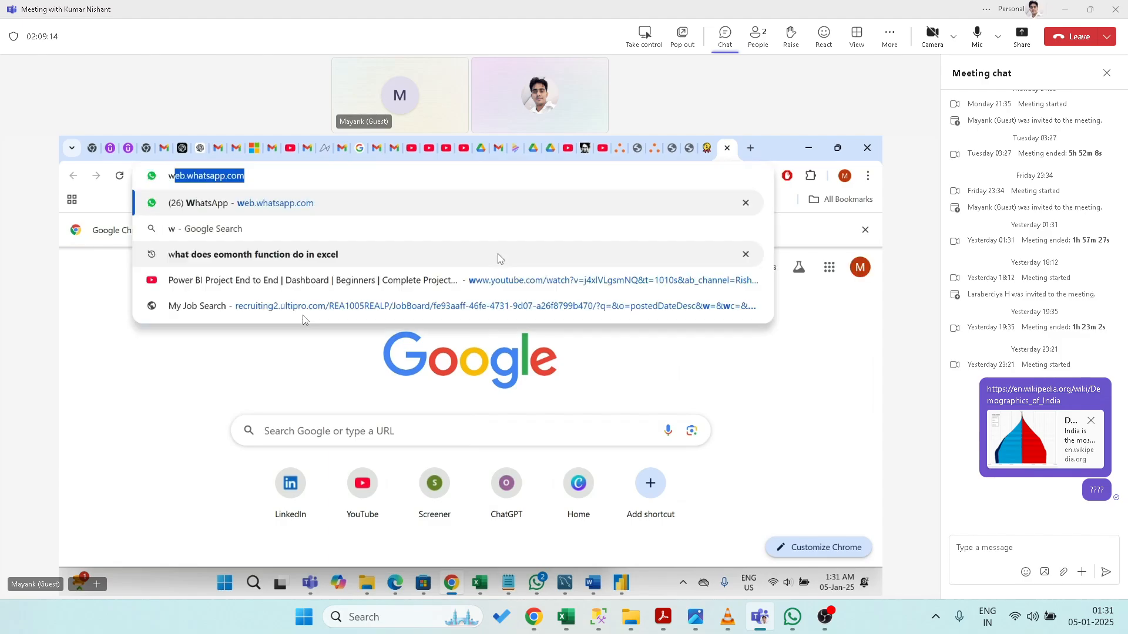
text(hat d)
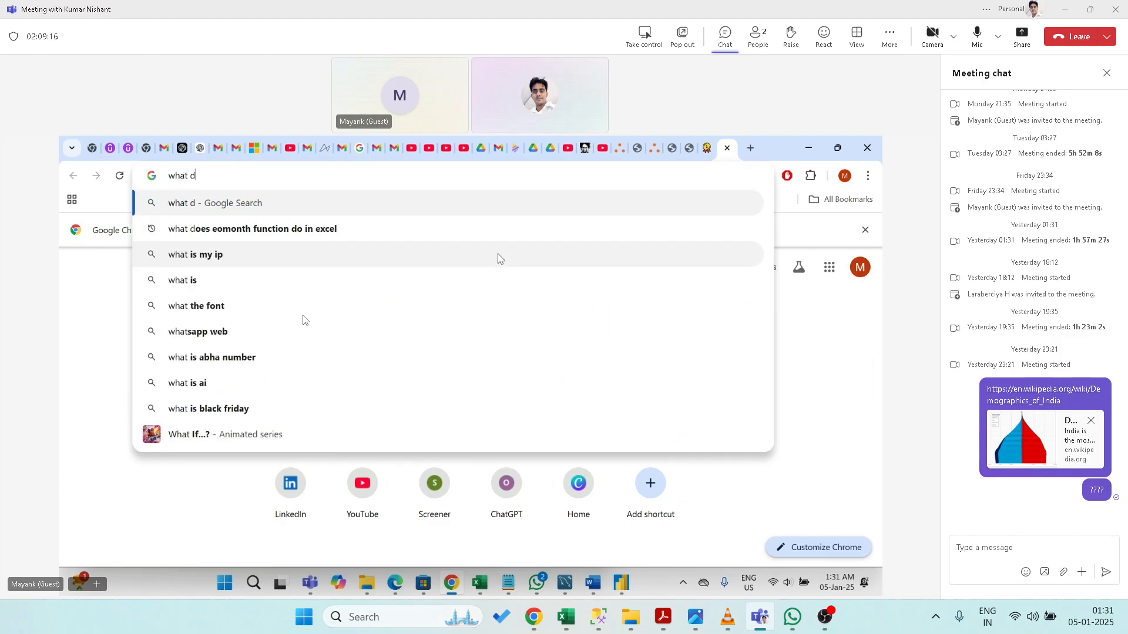
text(oes un)
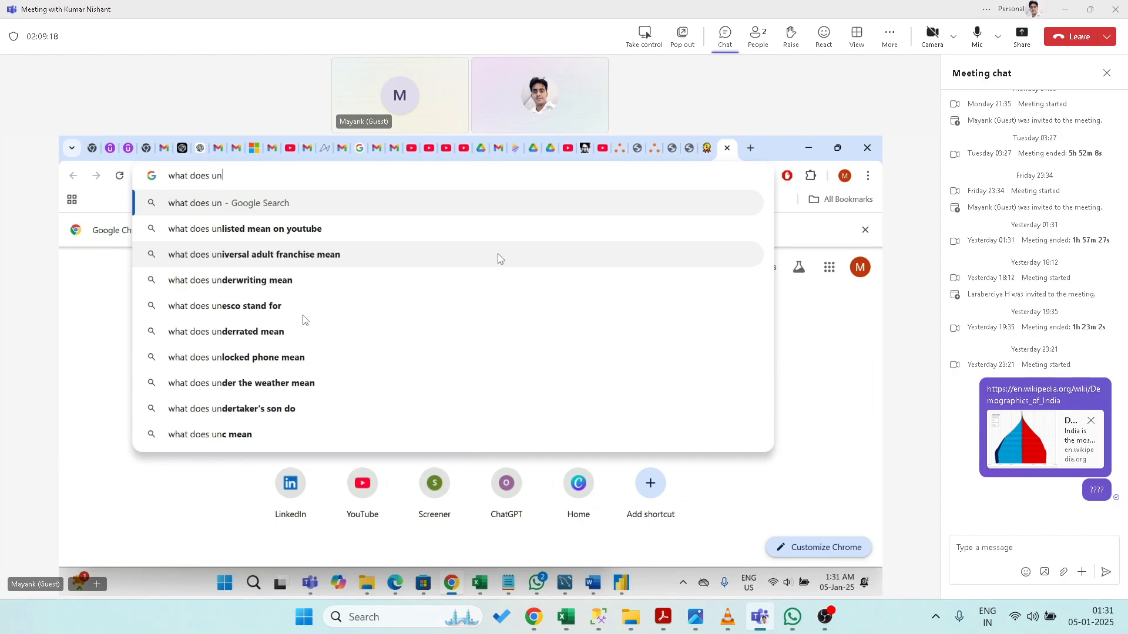
text(pivot)
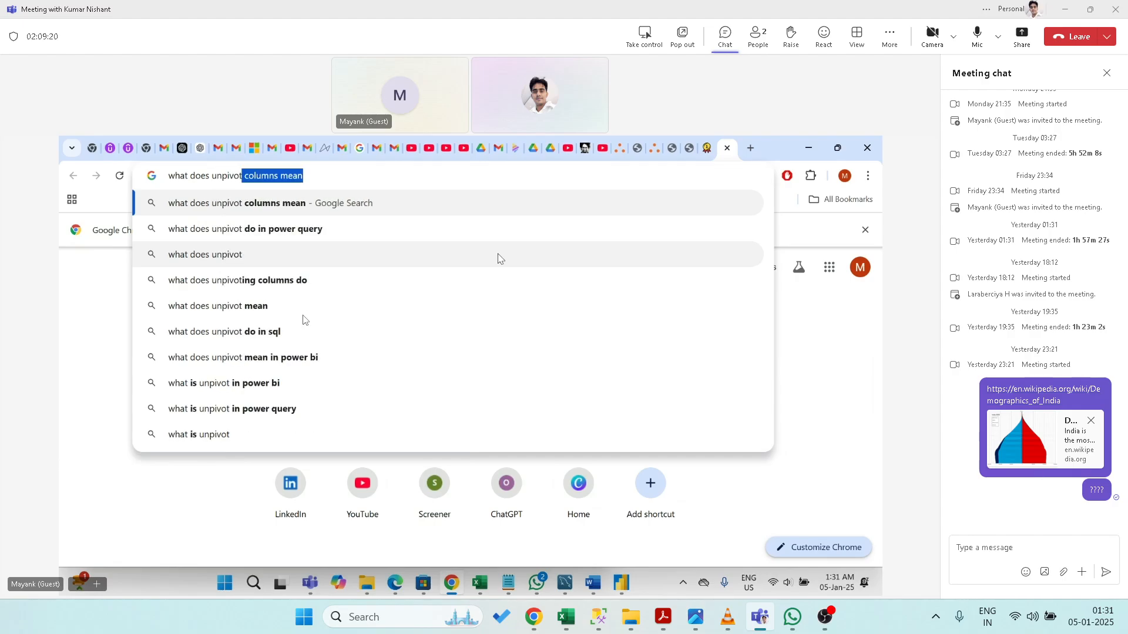
text( co)
text(lumn i)
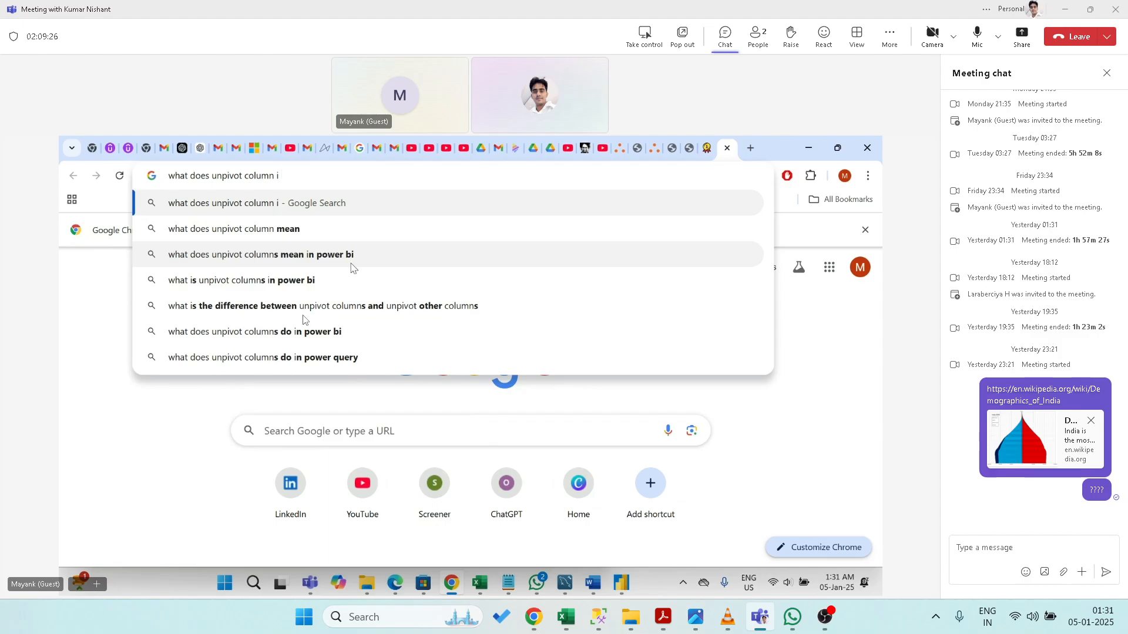
click(332, 262)
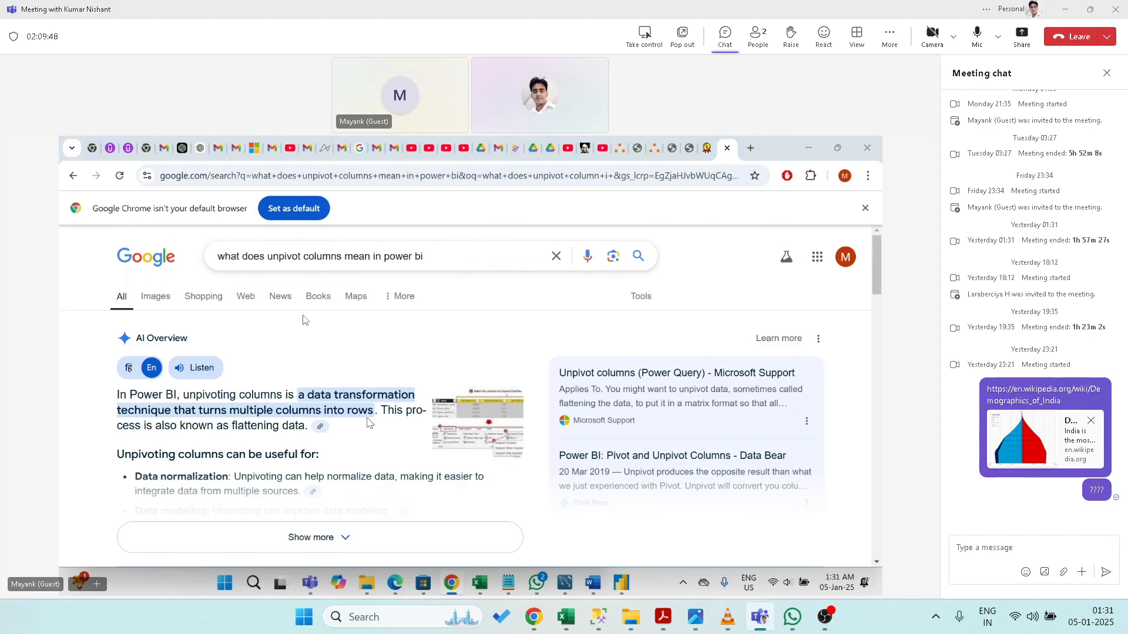
key(alt+Tab)
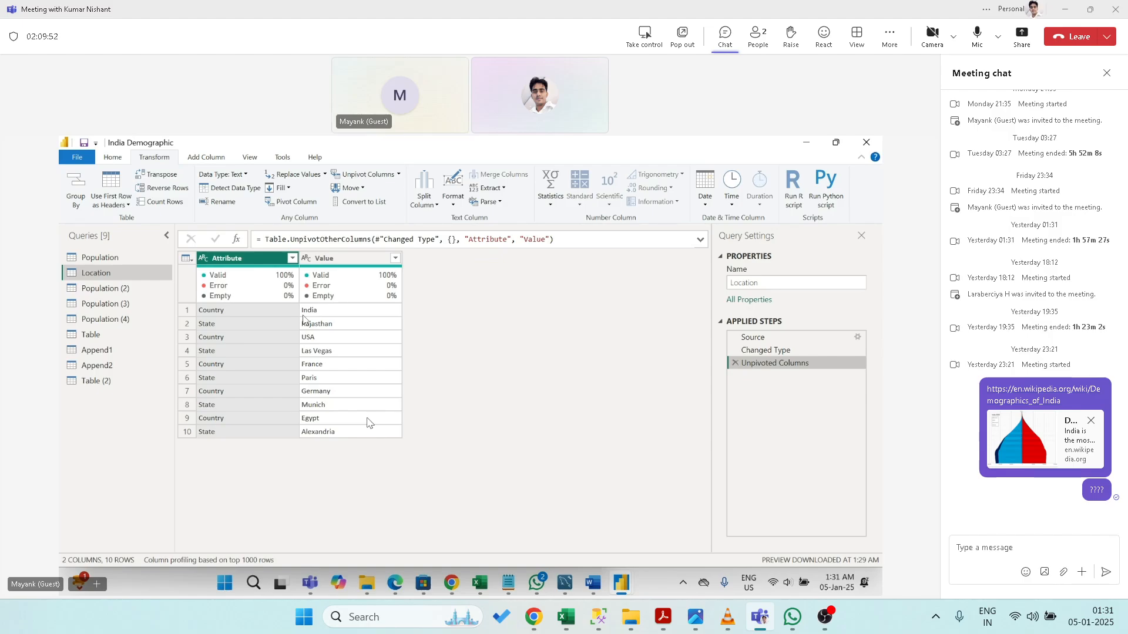
- Delete the Unpivoted Columns step so Location shows Country and State columns again
click(733, 363)
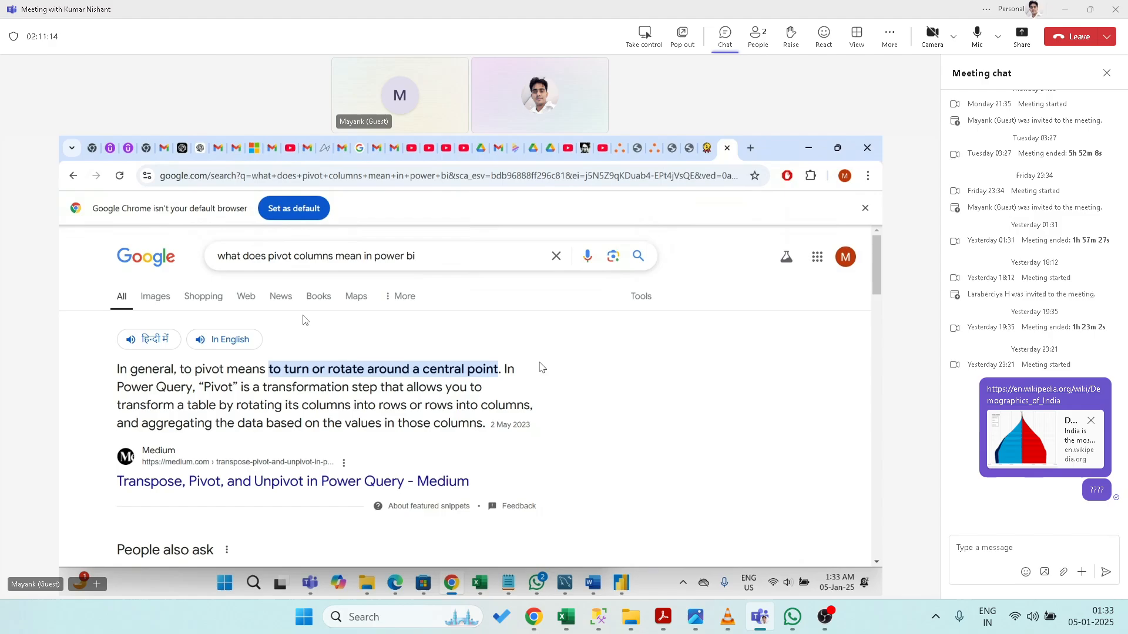
- Leave the Google pivot results and return to the Location query in Power Query Editor
key(alt+Tab)
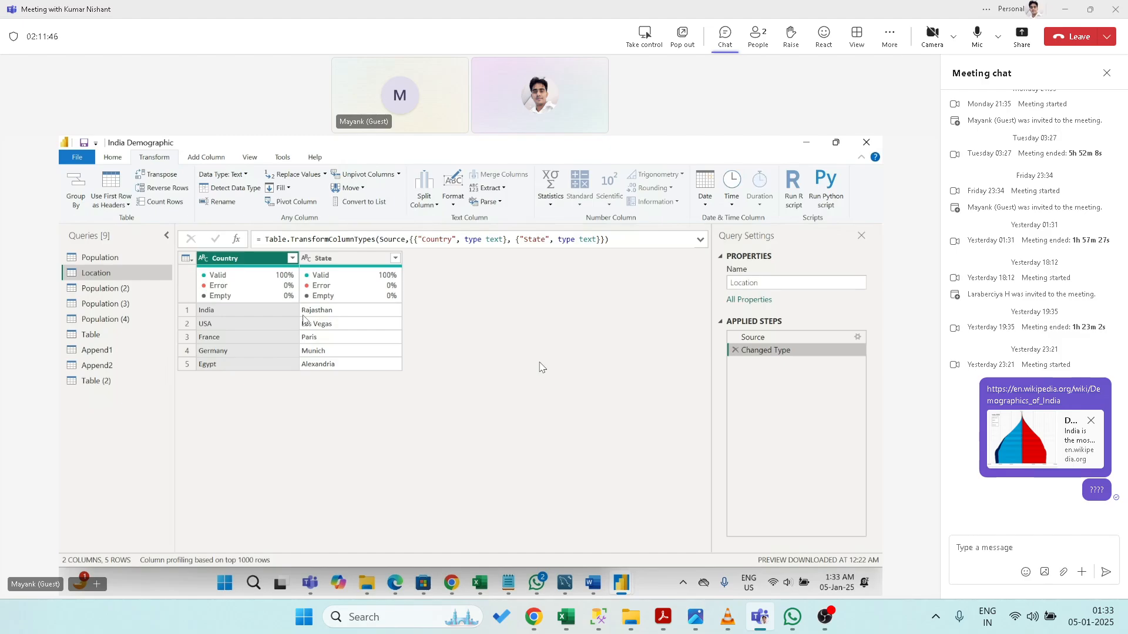
- Move a Location column right, try moving State left in Population (2) and undo it, then convert Rank to a list
click(351, 188)
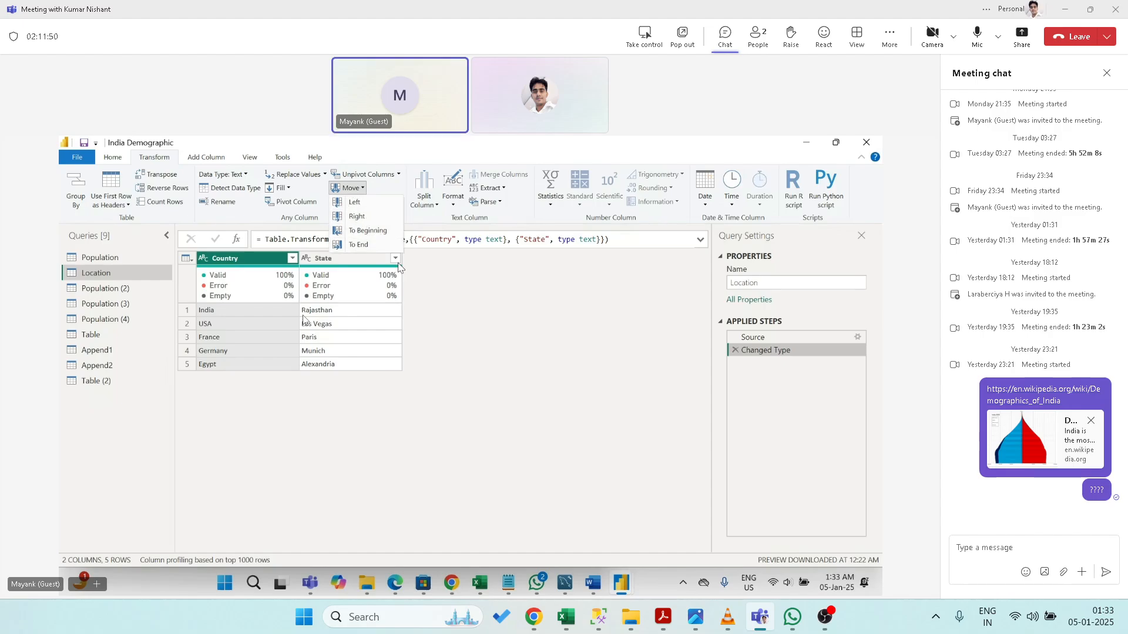
click(355, 203)
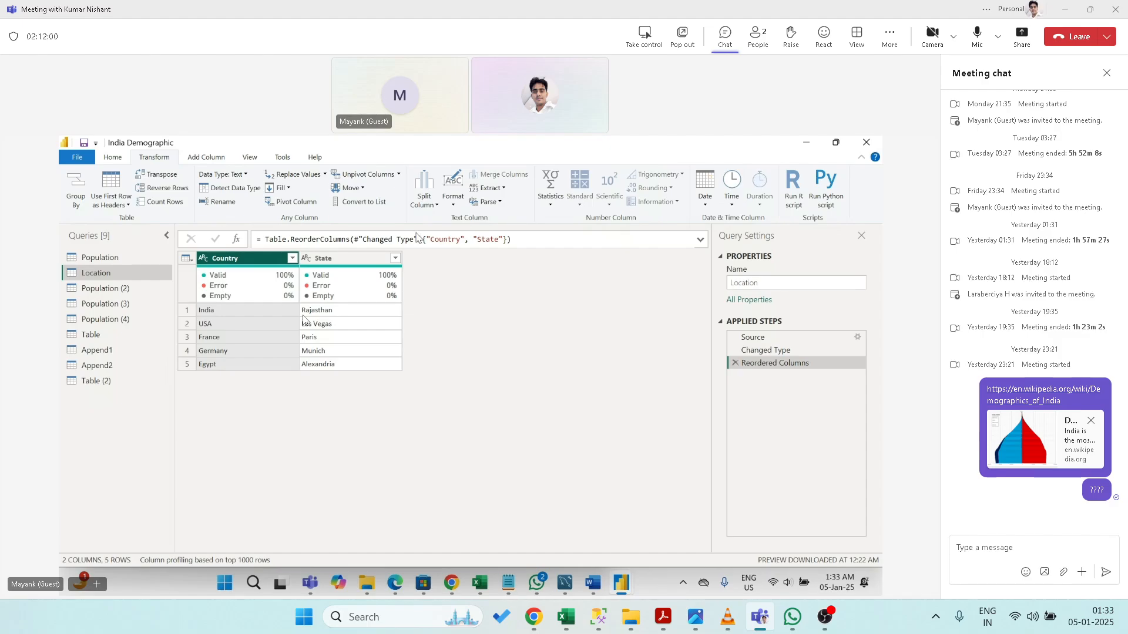
click(102, 288)
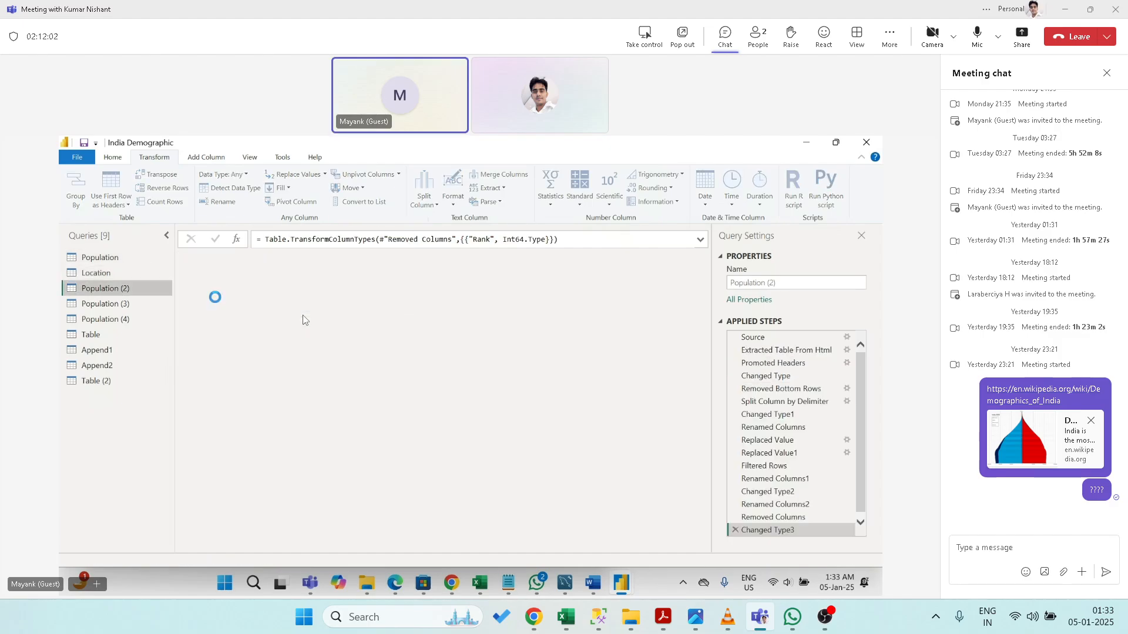
click(358, 262)
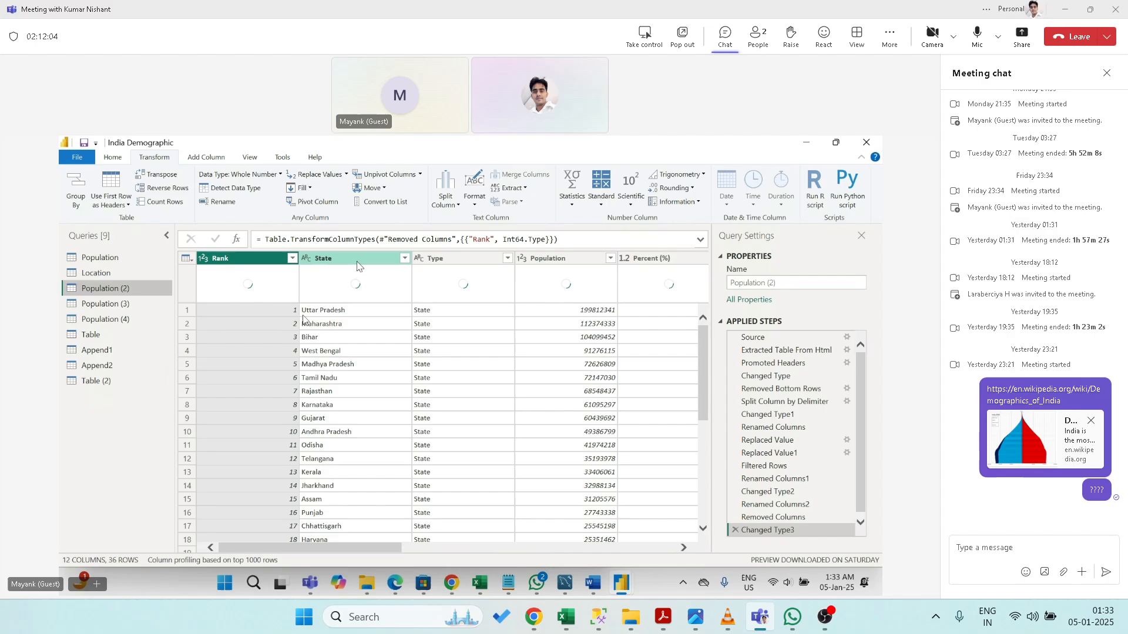
click(350, 188)
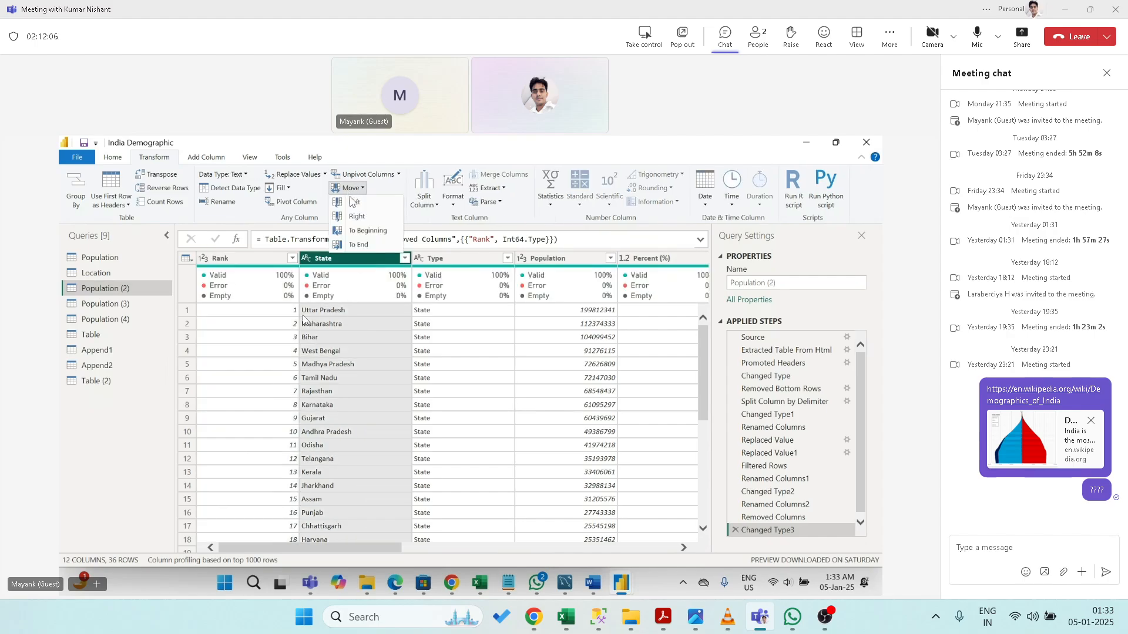
click(354, 202)
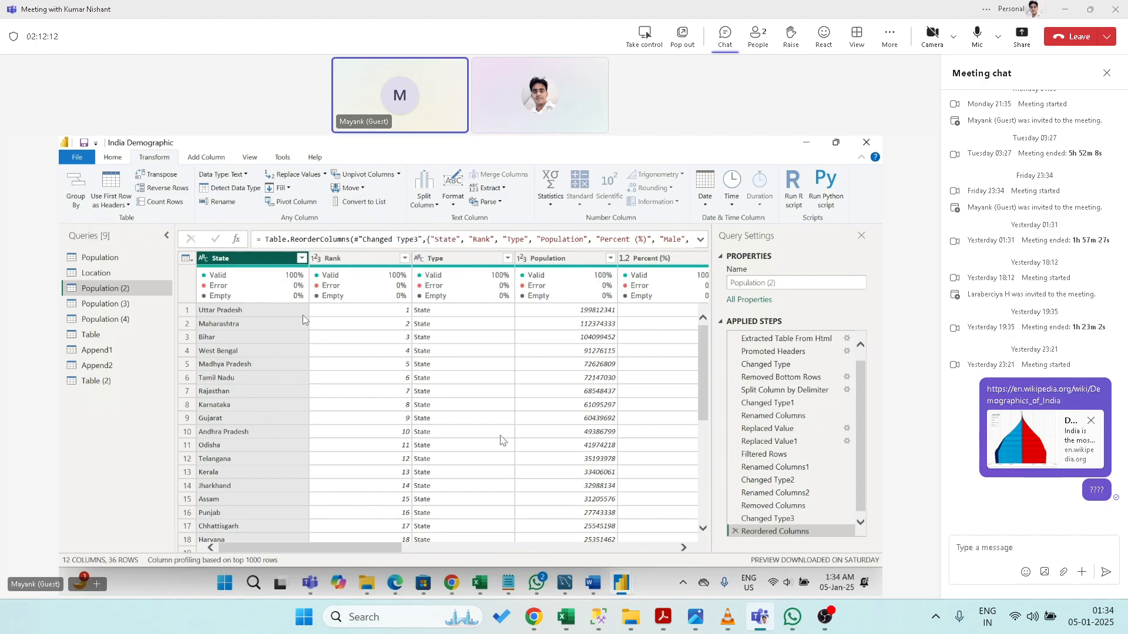
click(735, 531)
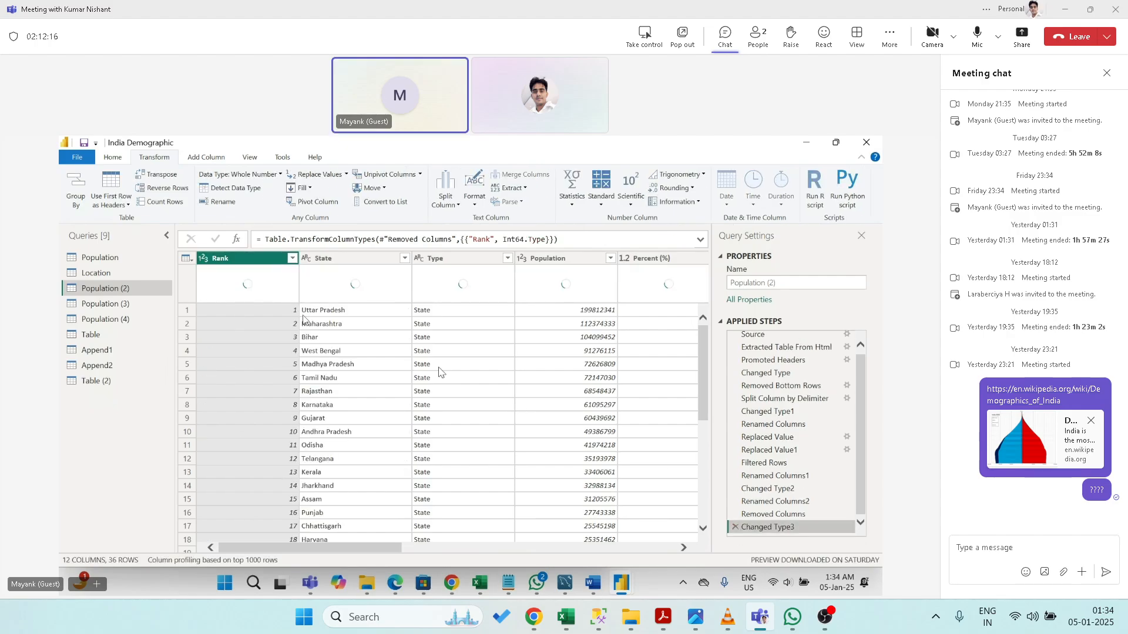
click(383, 203)
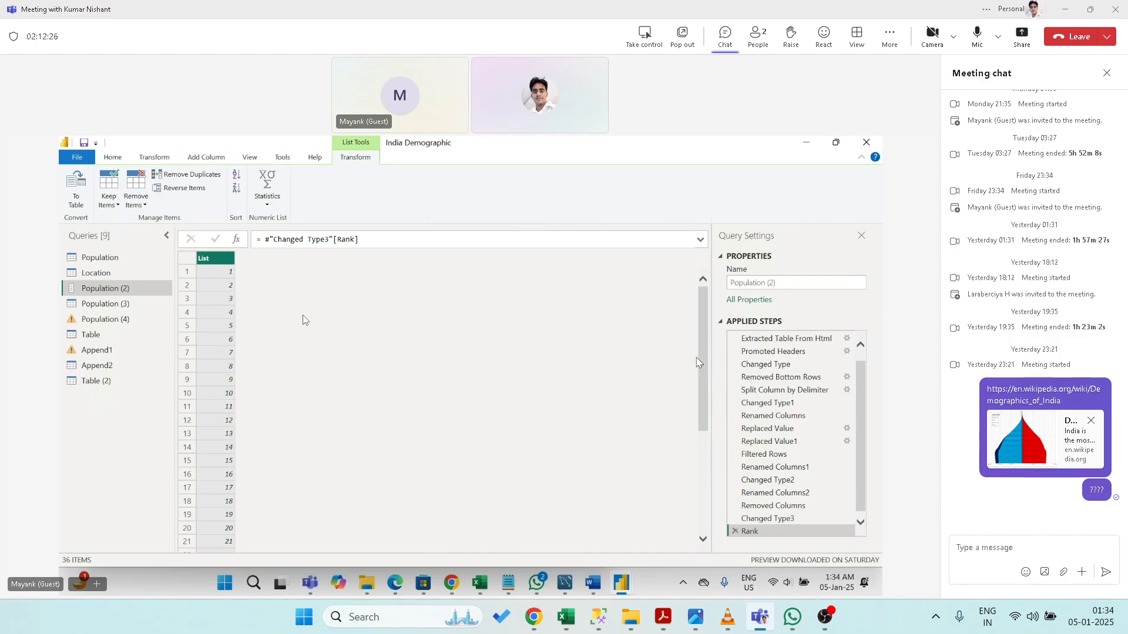
- Remove the Rank list step, then convert State to a list and delete that step too
drag(703, 363, 739, 262)
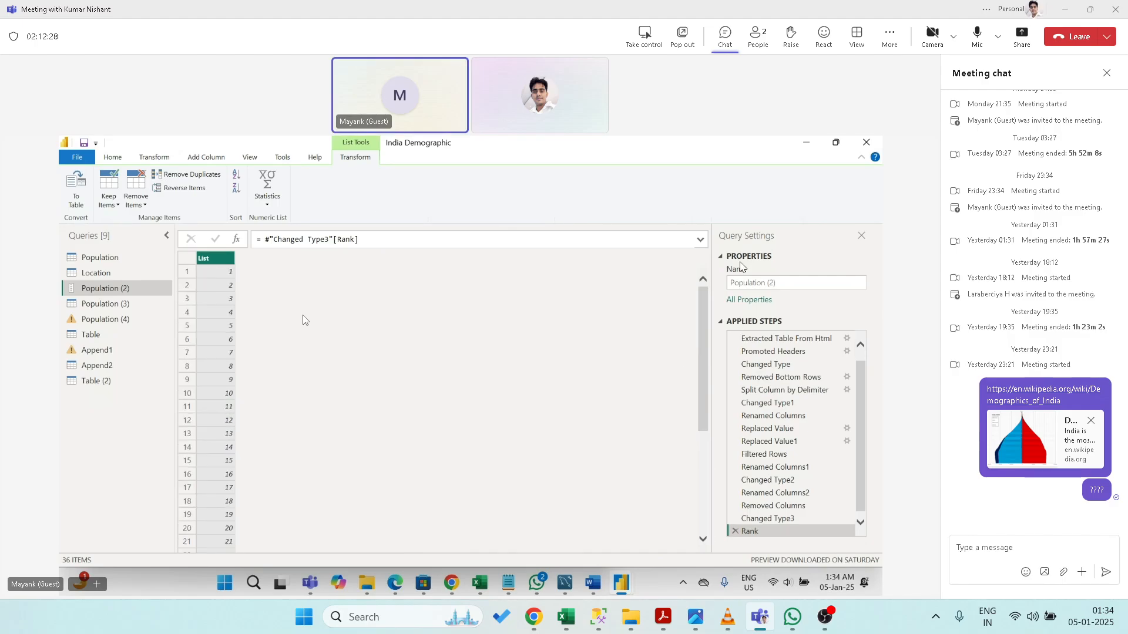
click(735, 531)
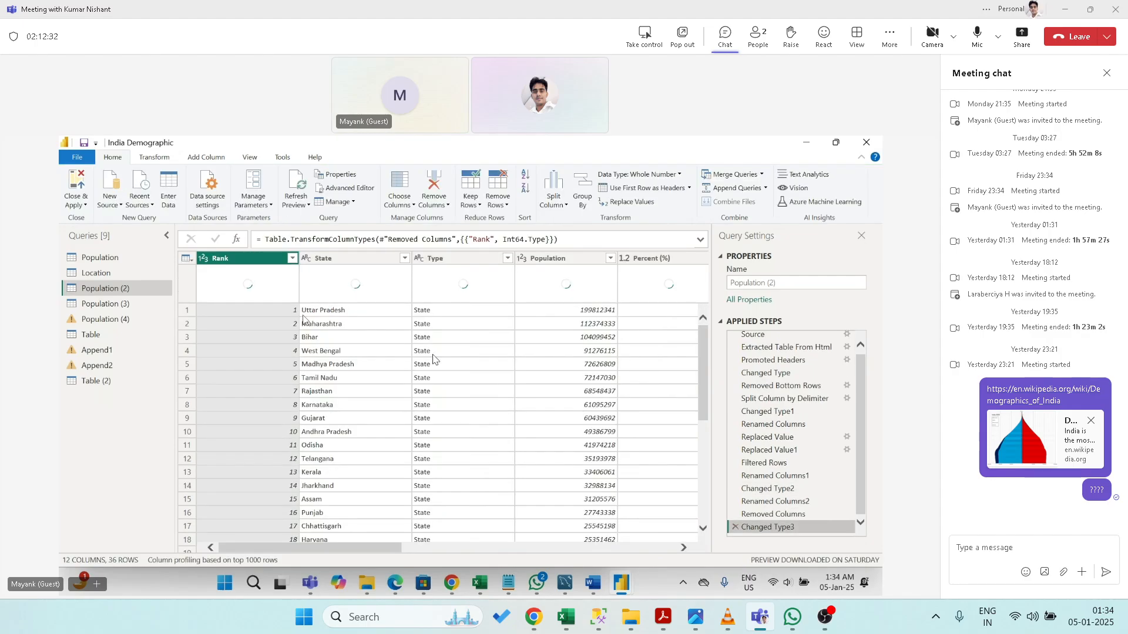
click(354, 259)
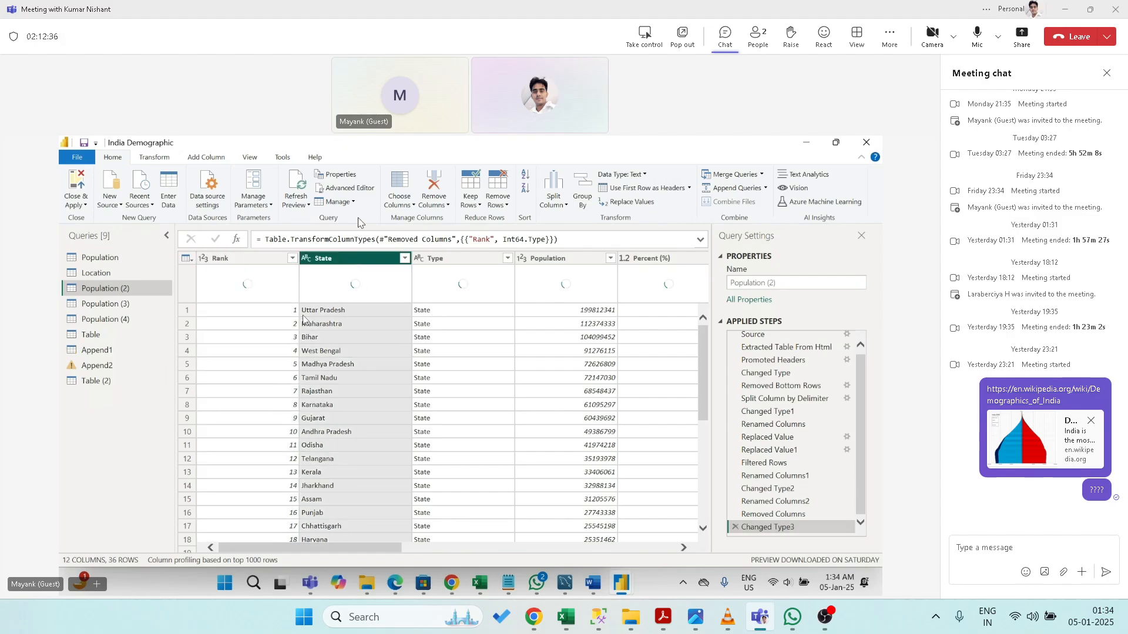
click(167, 158)
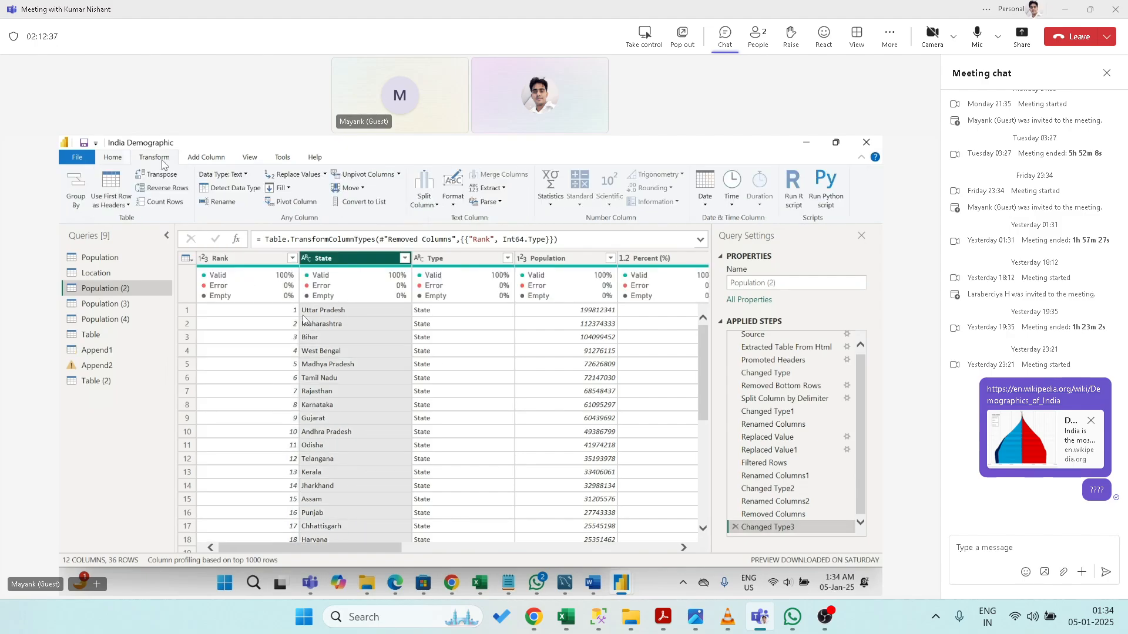
click(361, 203)
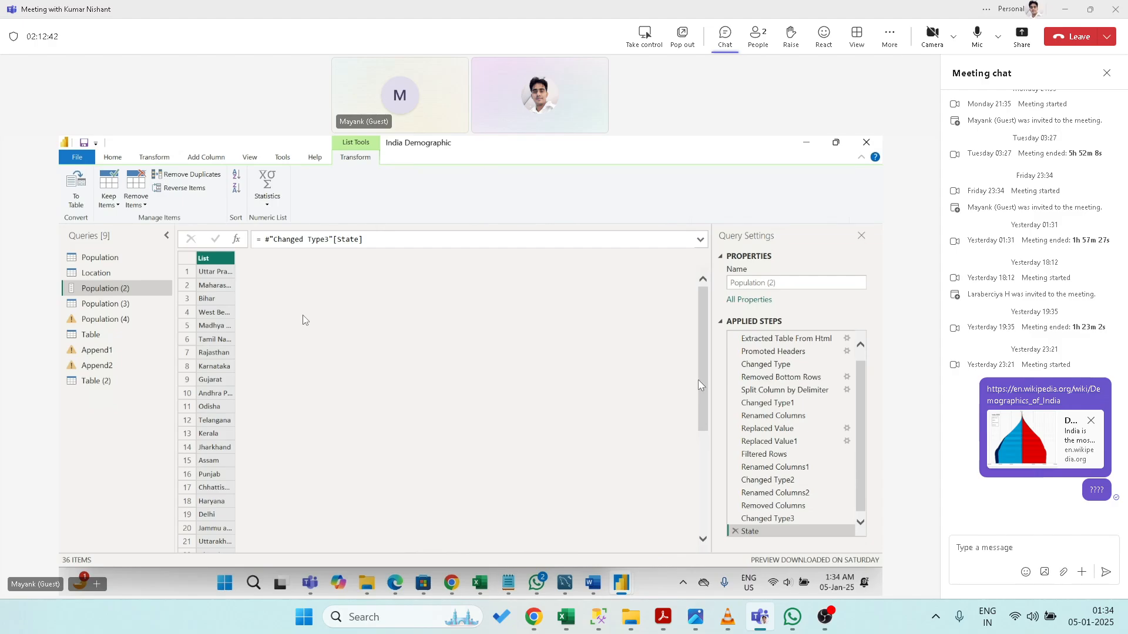
drag(699, 384, 702, 282)
click(735, 532)
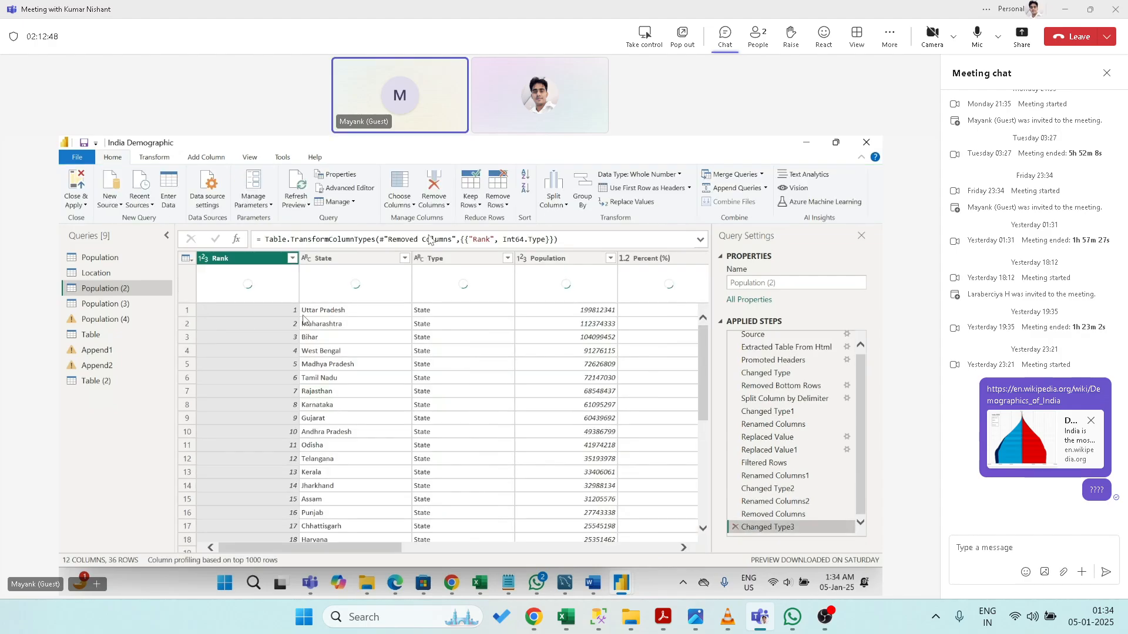
- Convert the Type column of Population (2) into a list
click(444, 259)
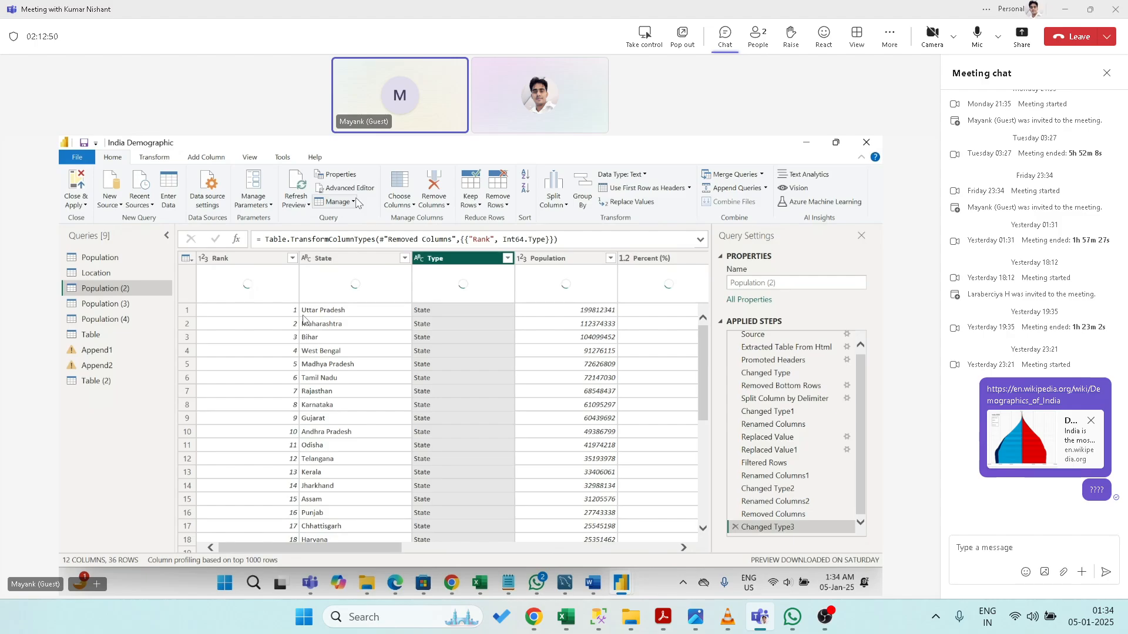
click(148, 157)
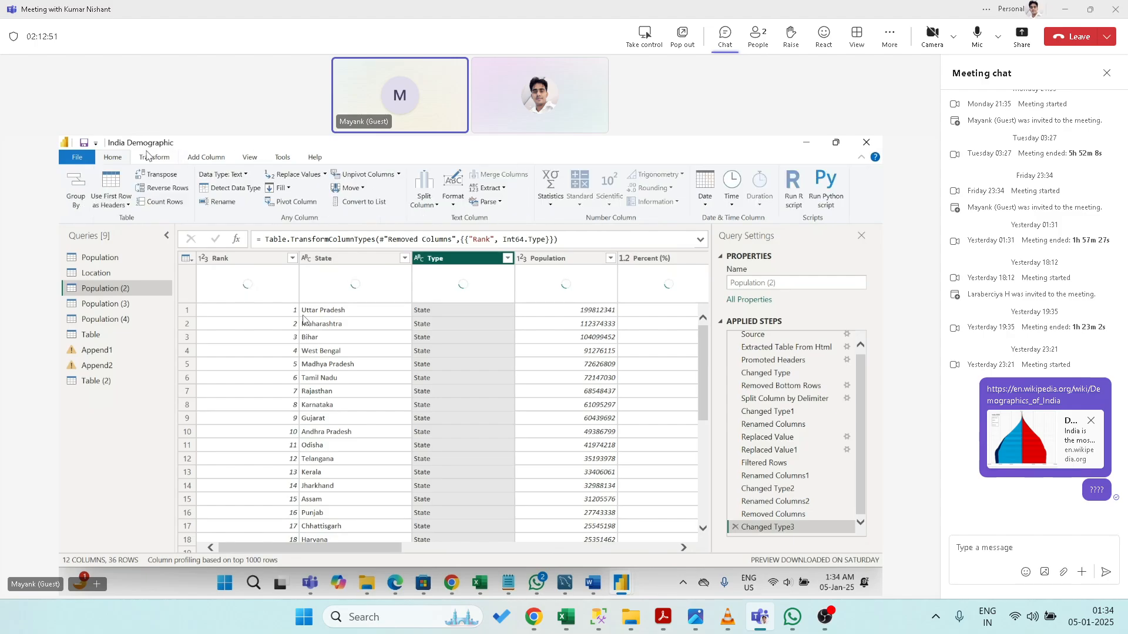
click(364, 202)
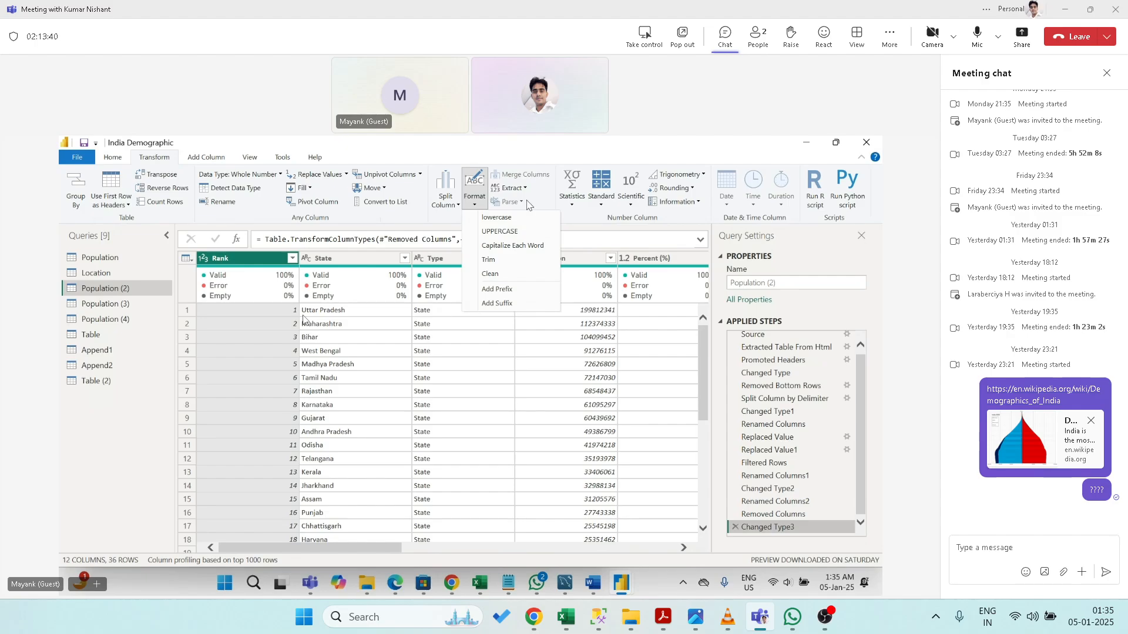
- Close the text Format options and add State to the selection alongside Rank
click(525, 152)
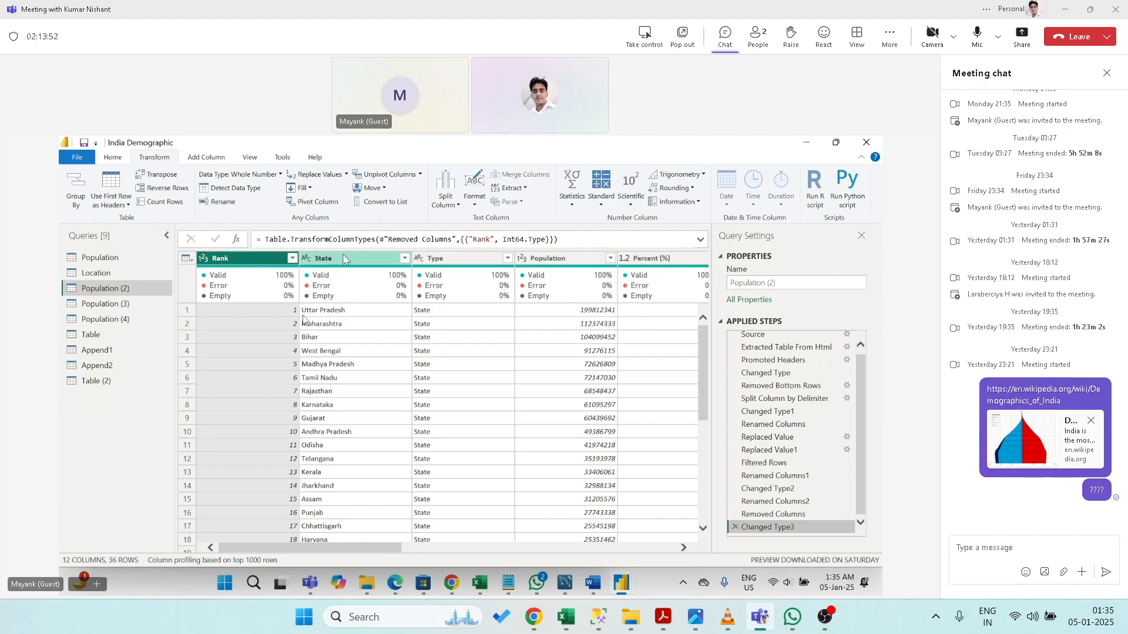
ctrl+click(345, 256)
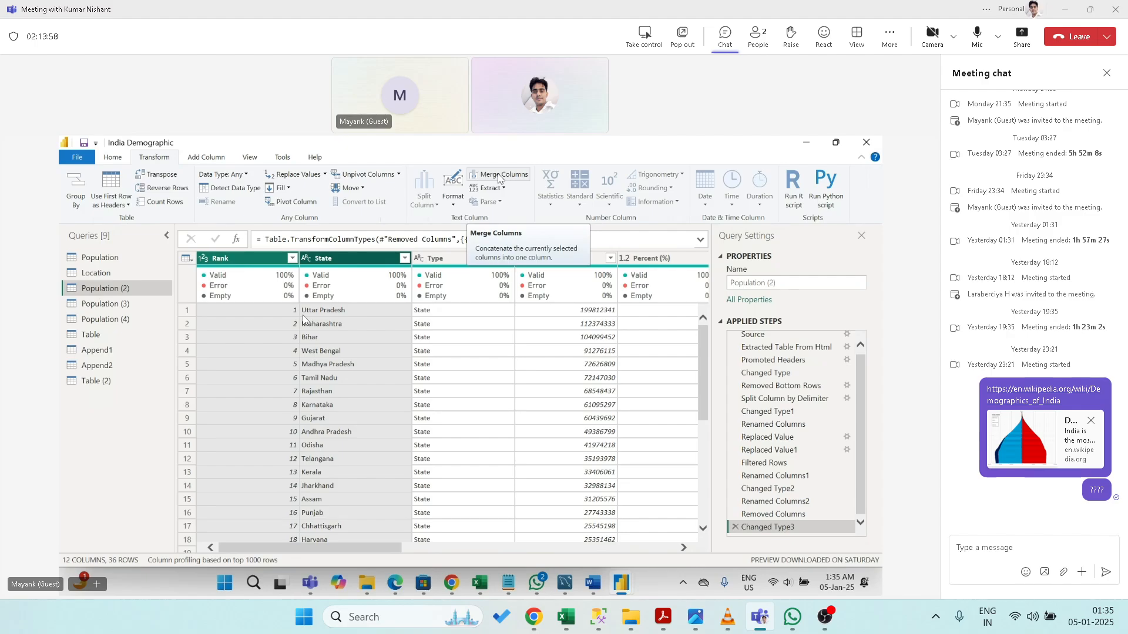
click(362, 259)
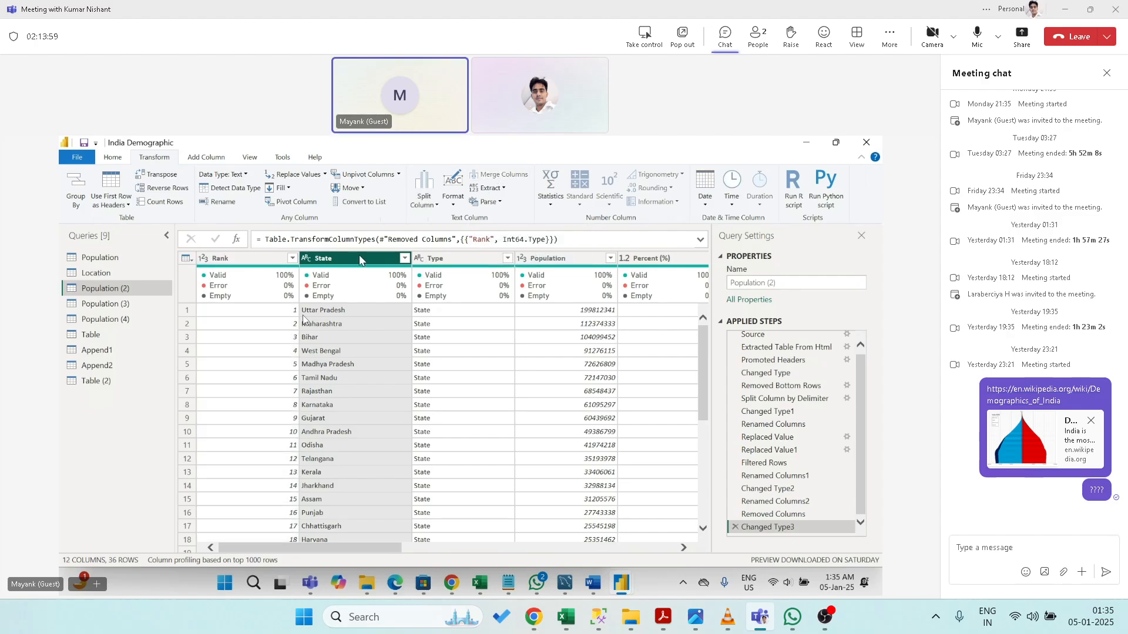
ctrl+click(452, 259)
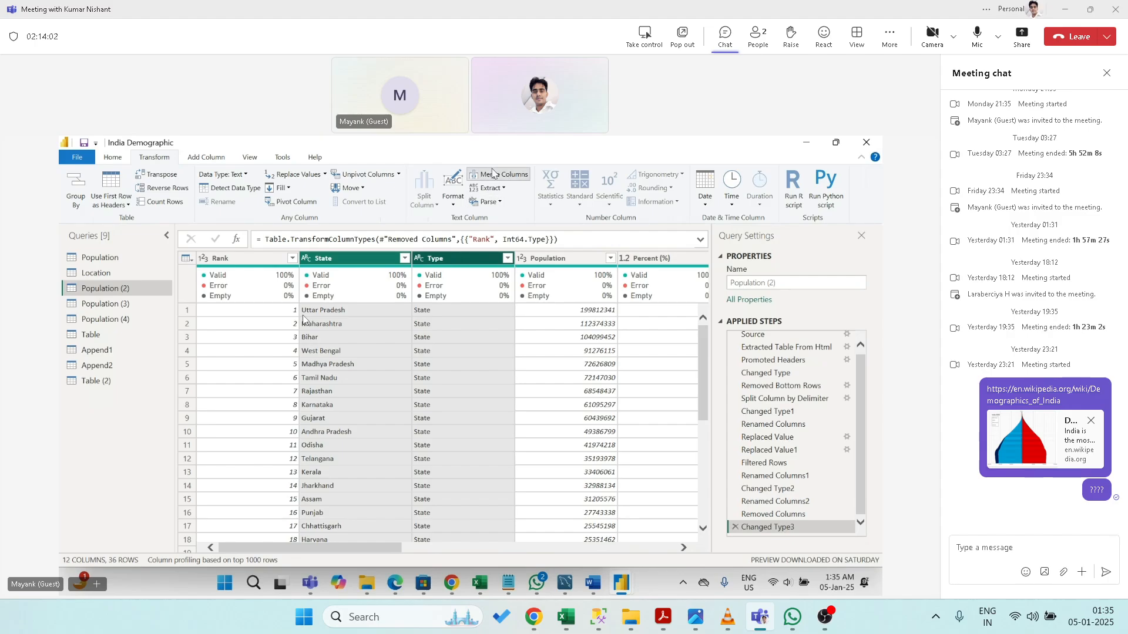
click(502, 174)
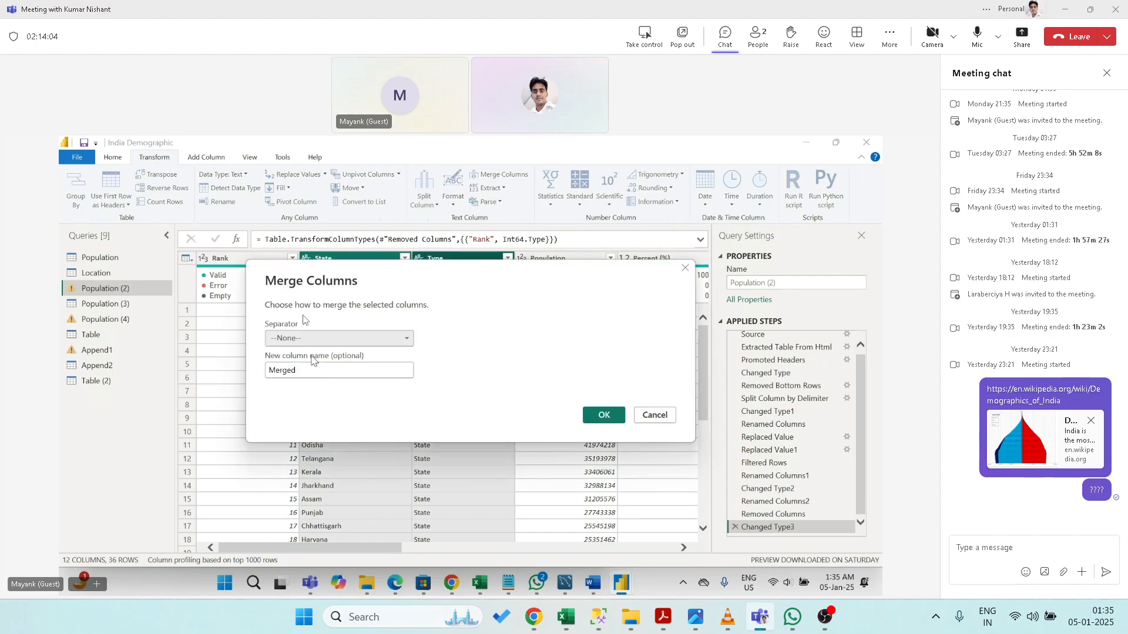
click(306, 339)
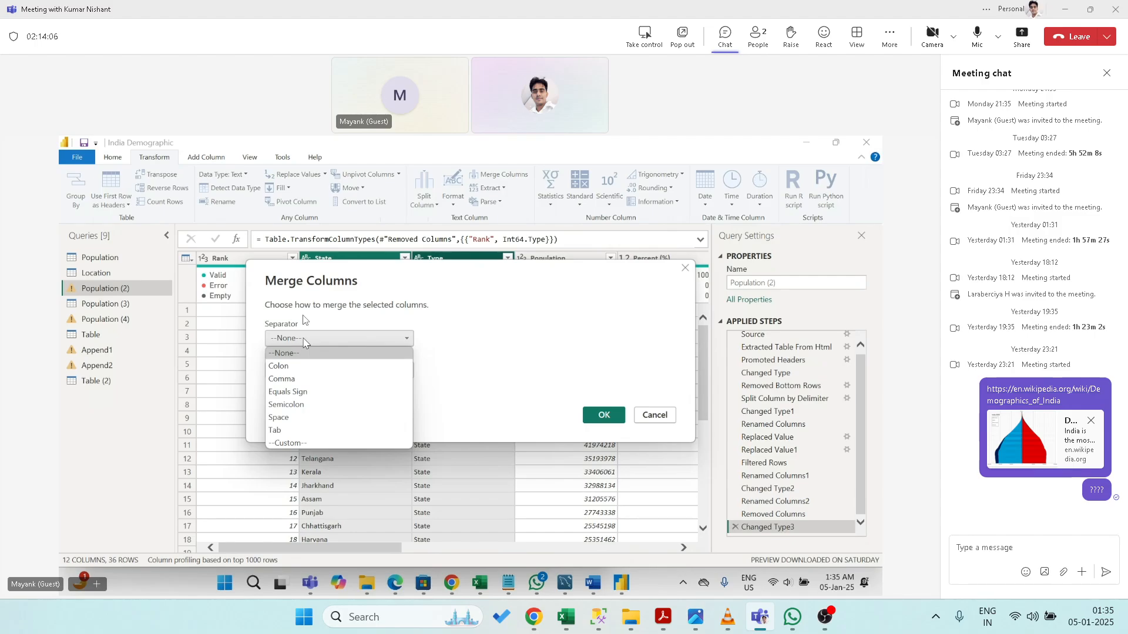
click(281, 417)
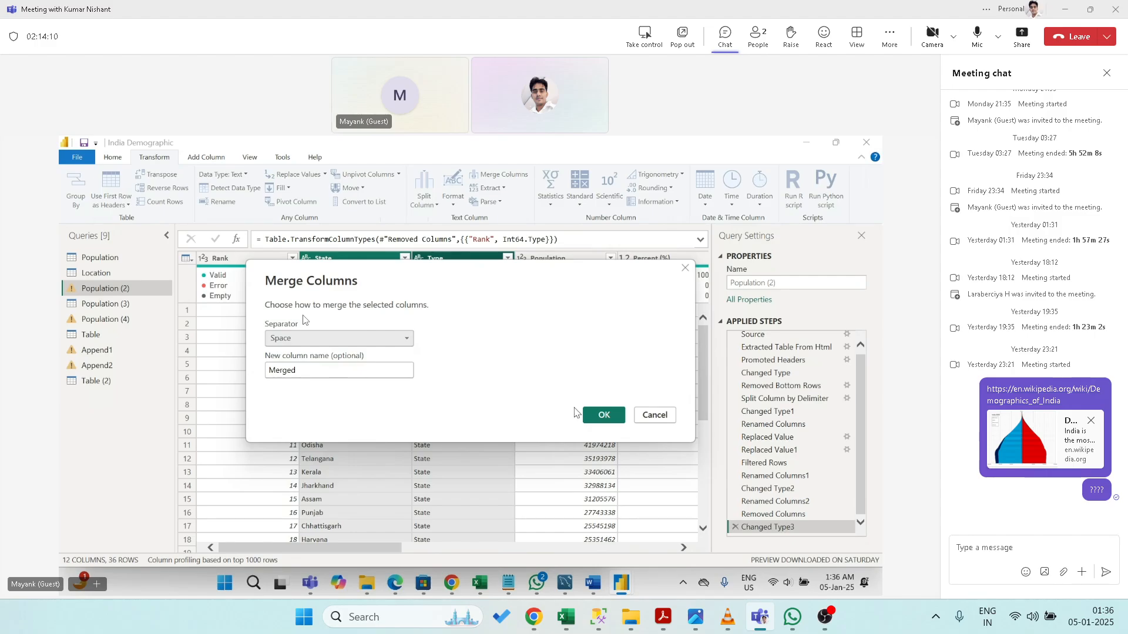
click(594, 412)
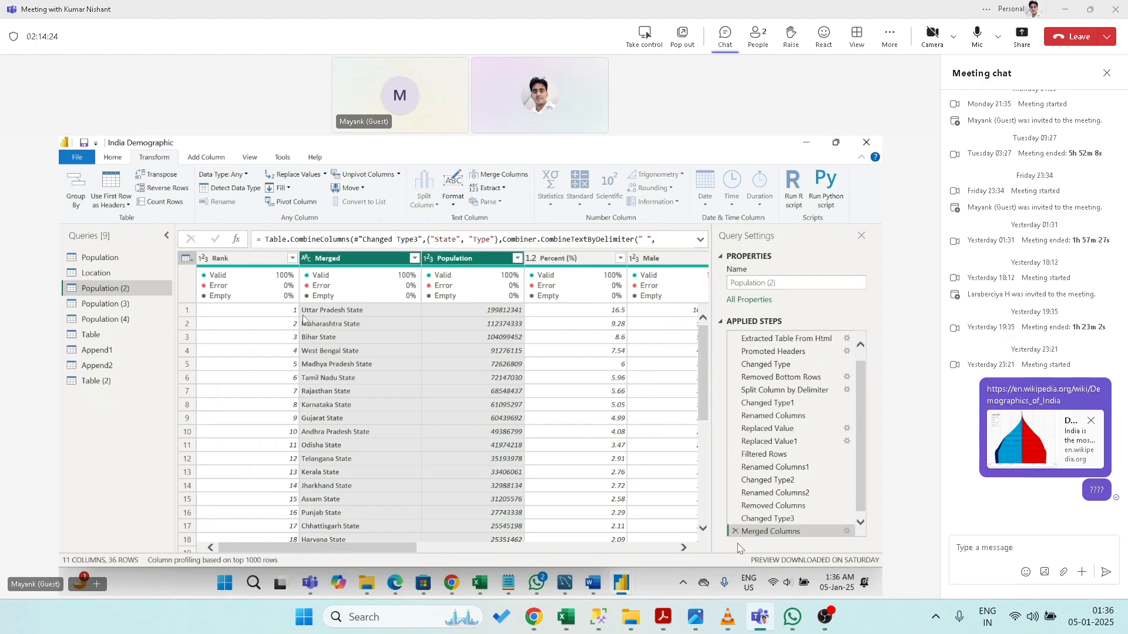
click(735, 531)
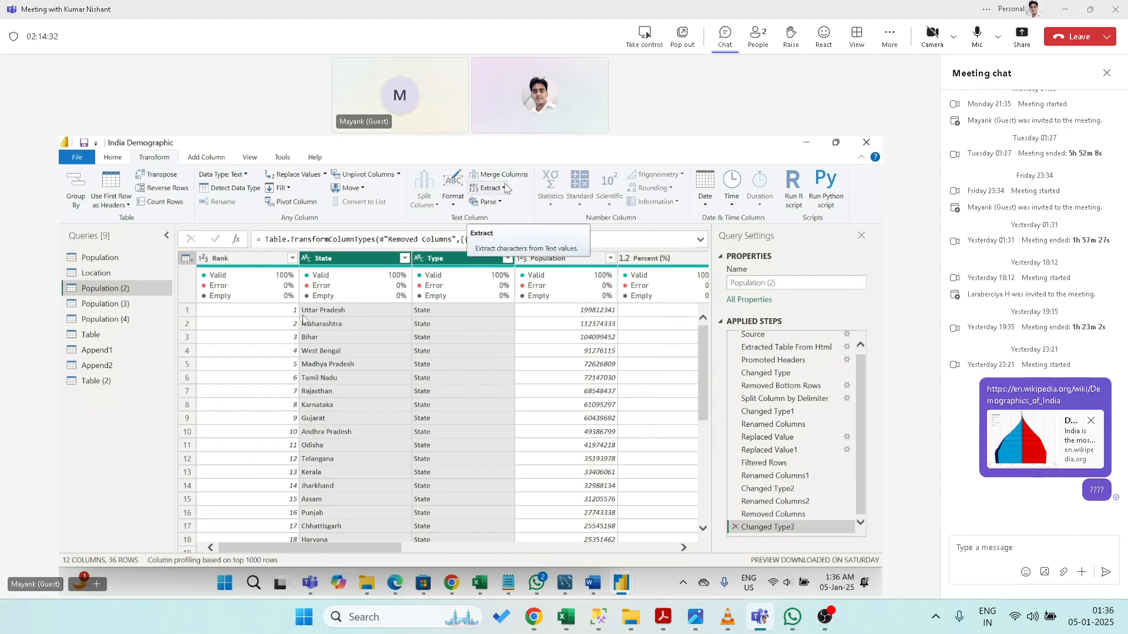
- Browse the Extract and Parse text options without applying any
click(504, 189)
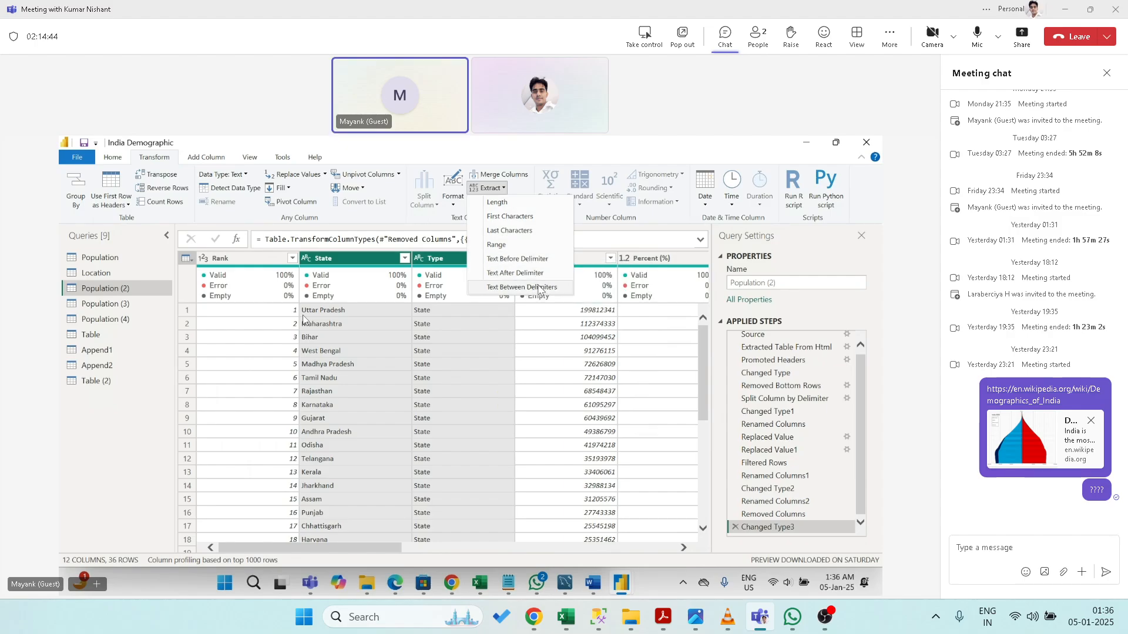
click(541, 157)
click(494, 205)
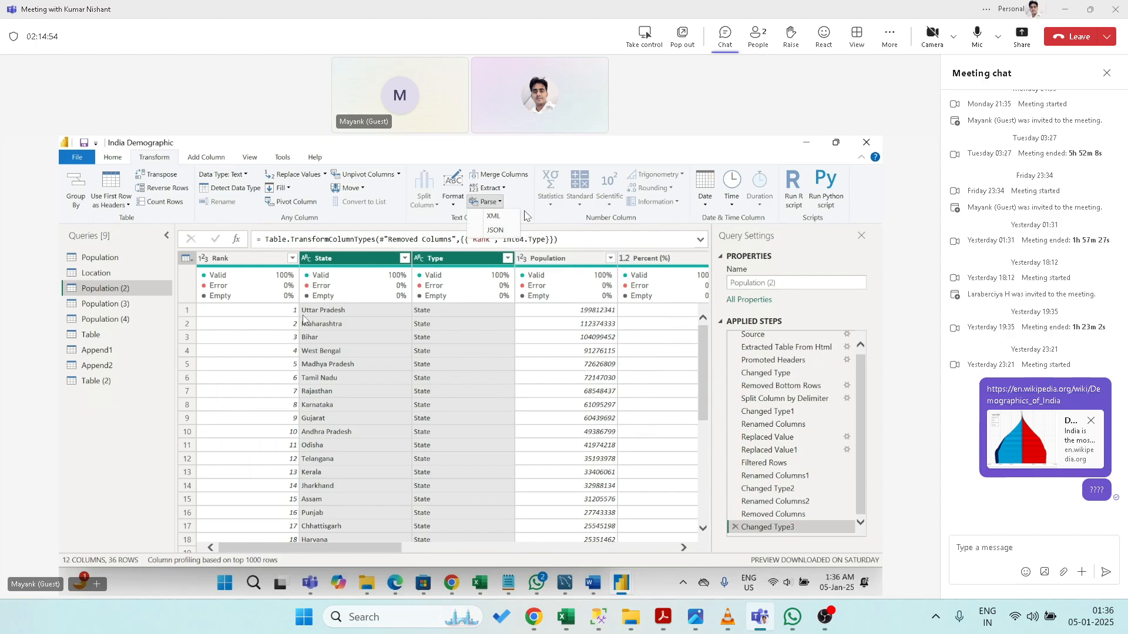
click(527, 216)
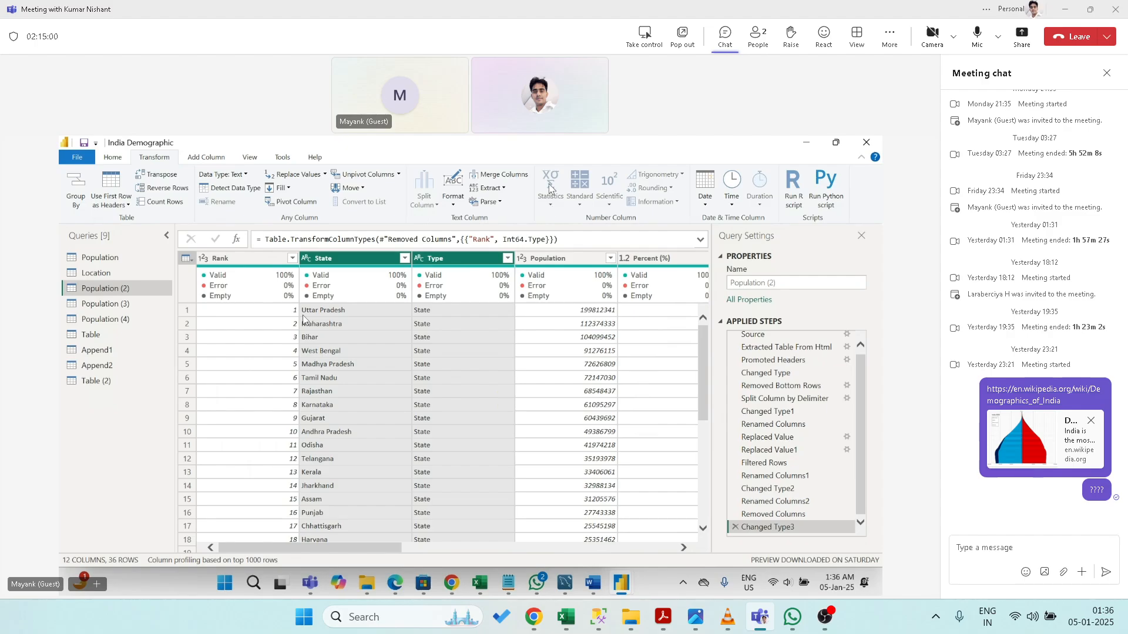
- Select only the State column and open its Statistics dropdown
click(343, 259)
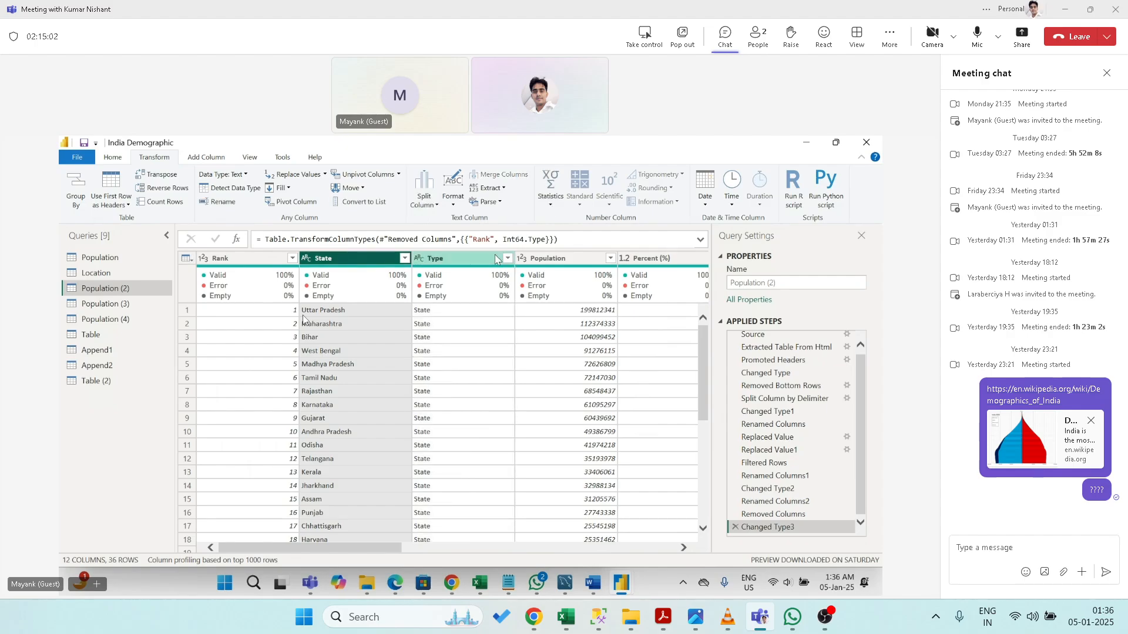
click(550, 205)
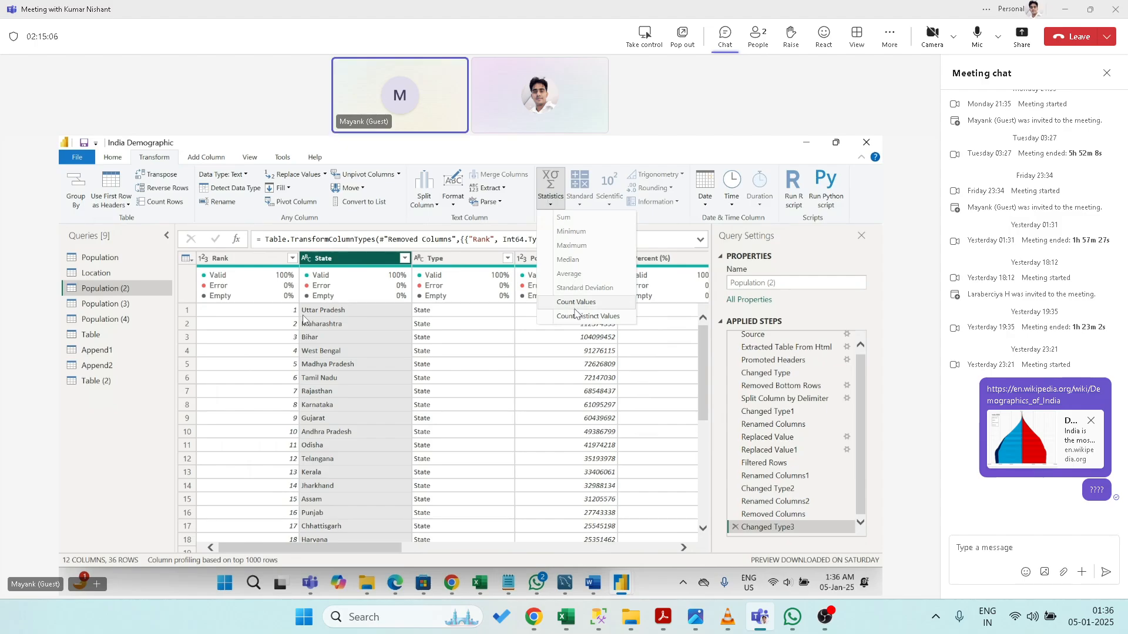
click(605, 155)
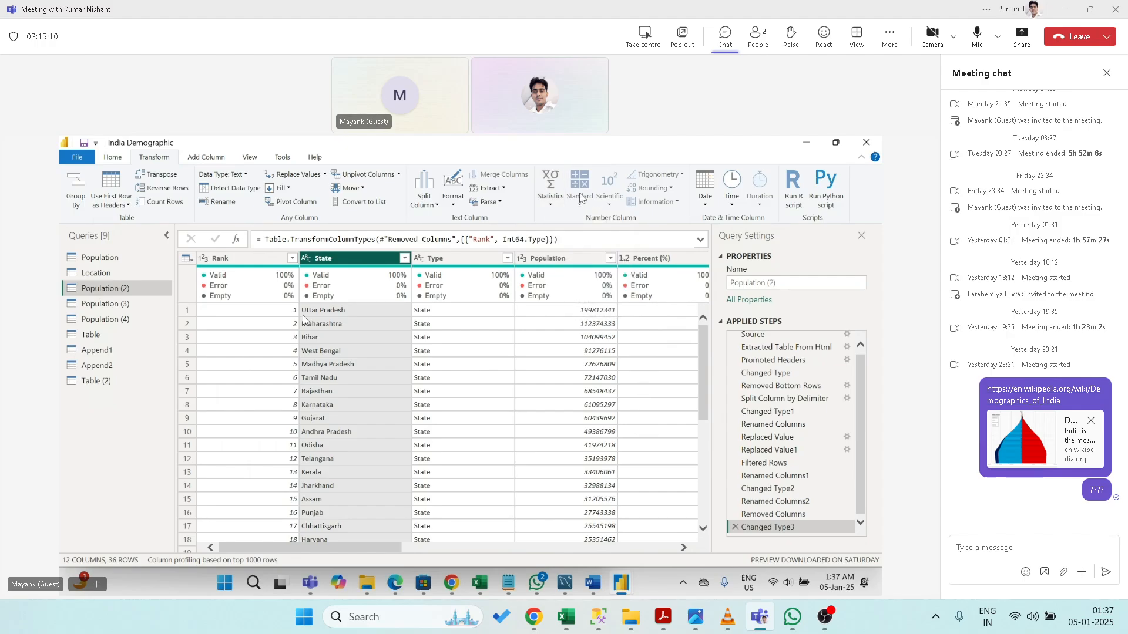
click(554, 205)
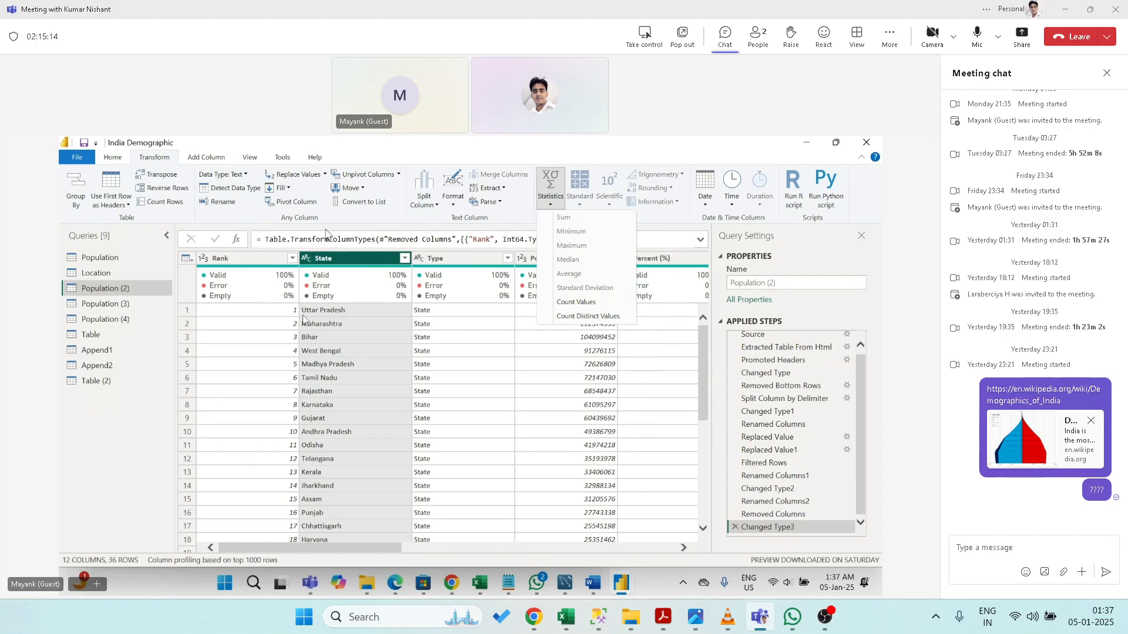
click(262, 260)
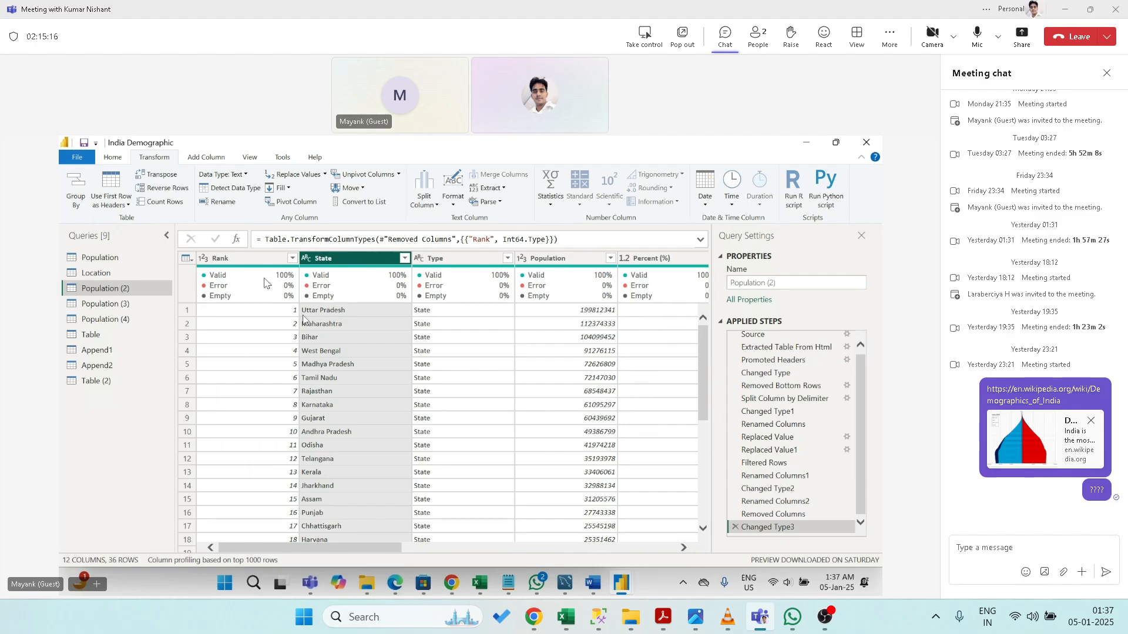
click(246, 263)
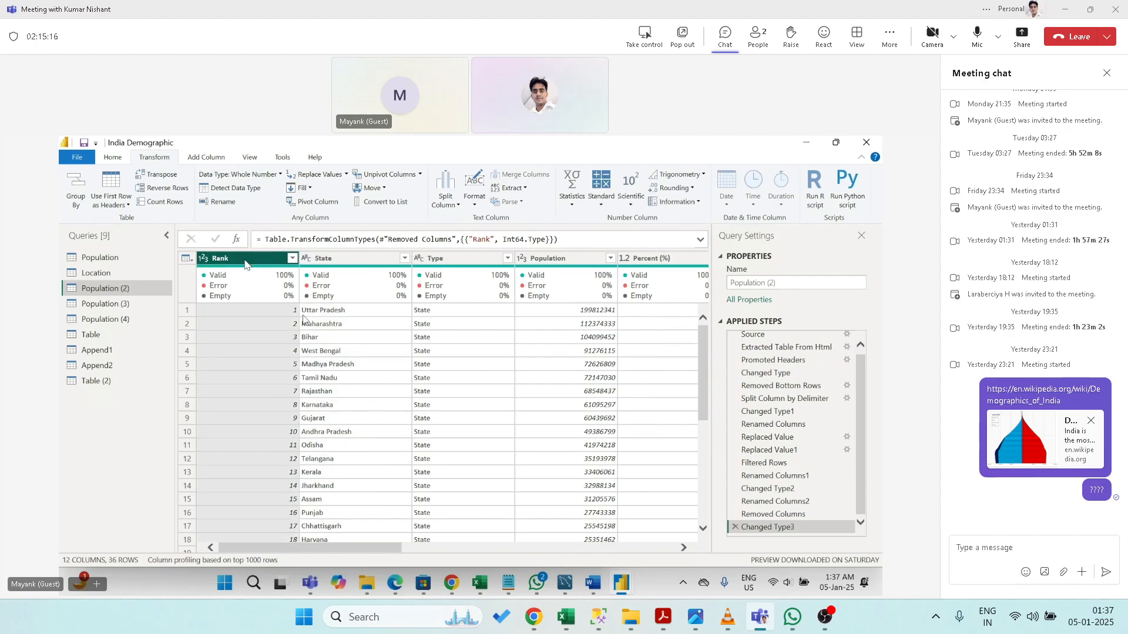
click(571, 205)
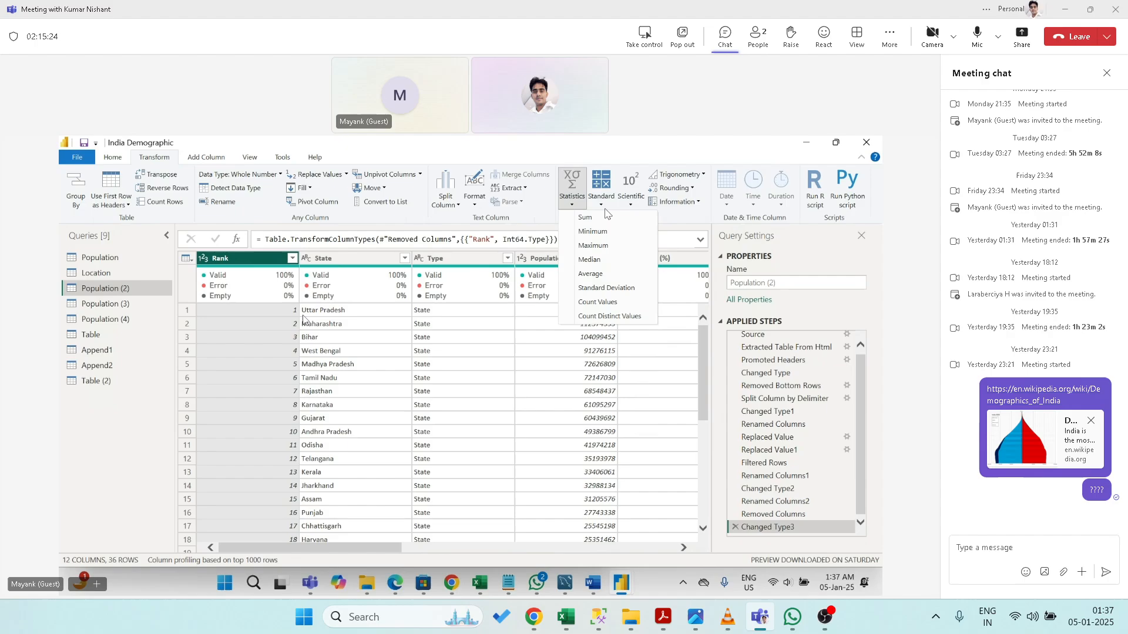
click(601, 206)
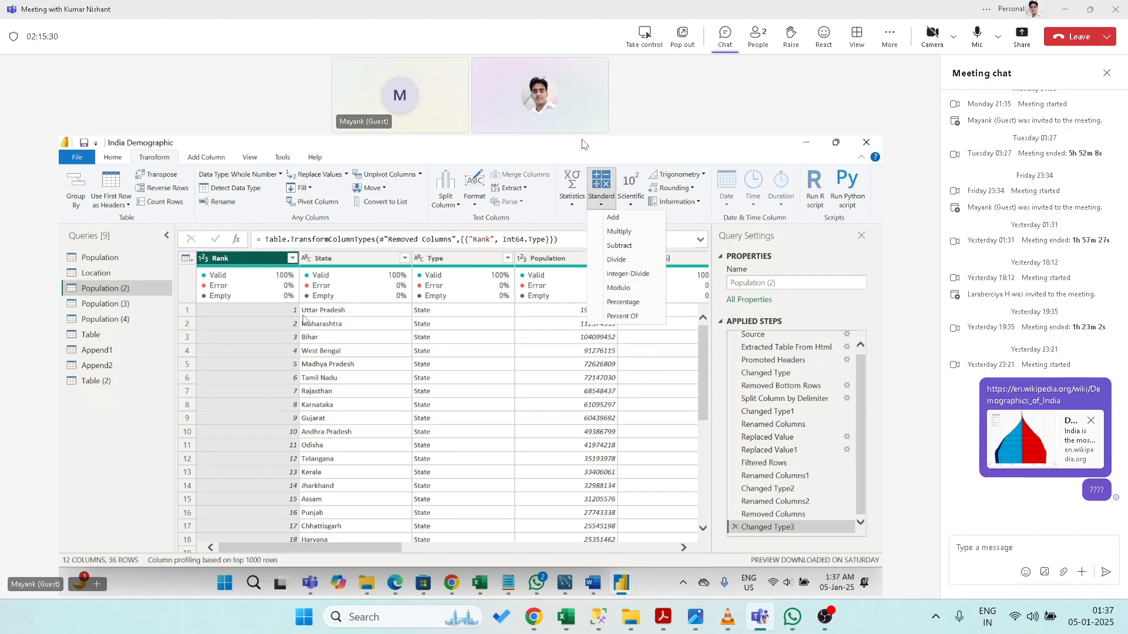
click(624, 198)
click(629, 202)
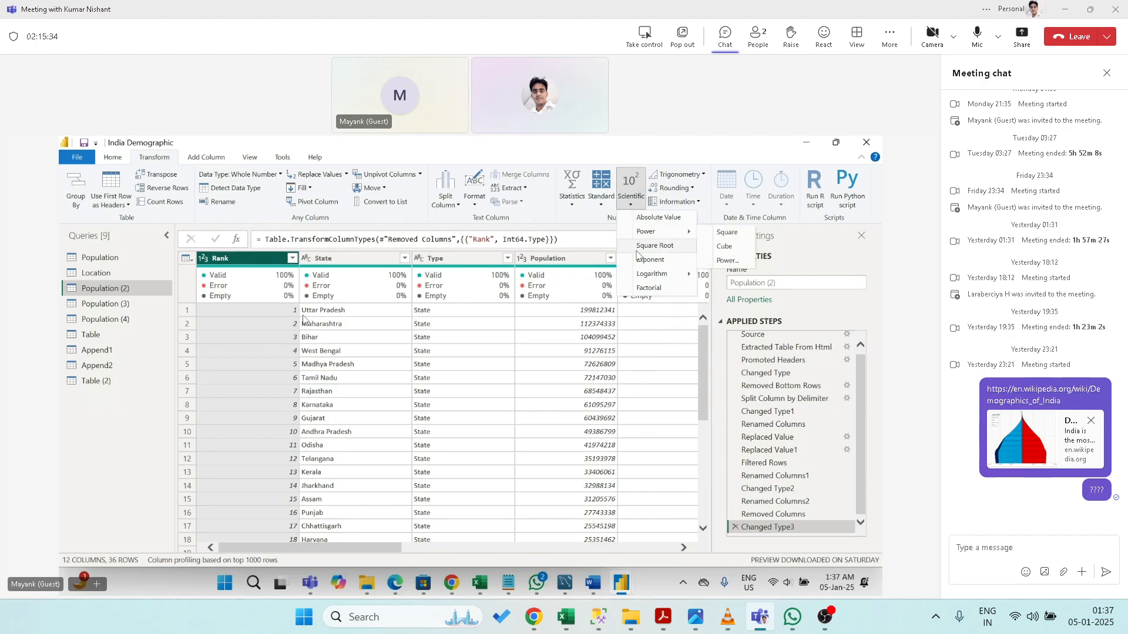
click(662, 156)
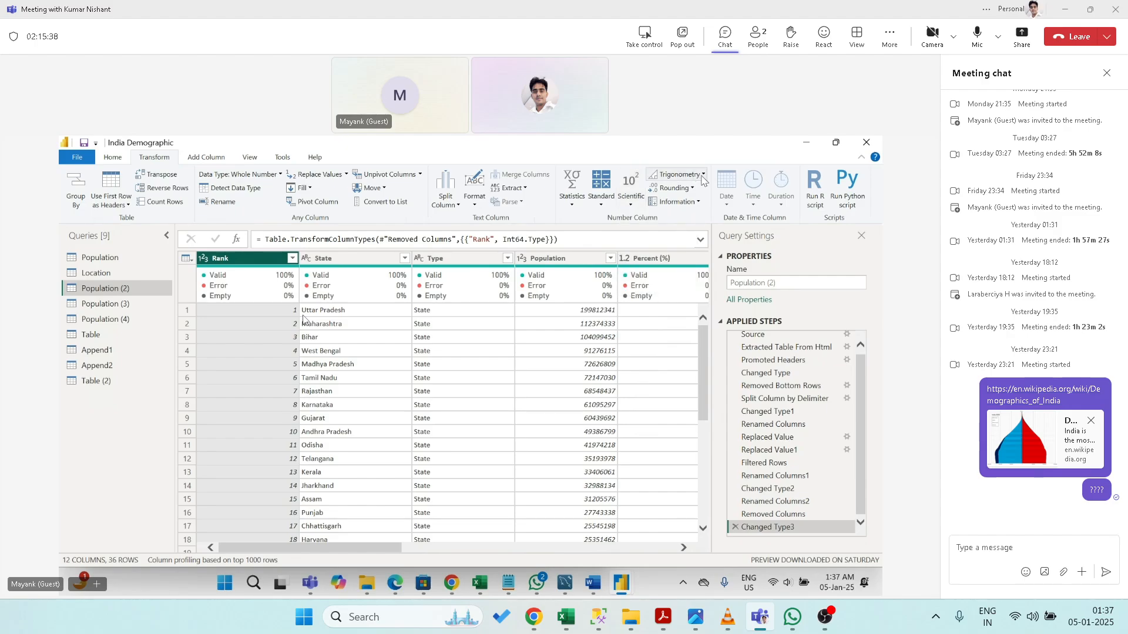
click(702, 177)
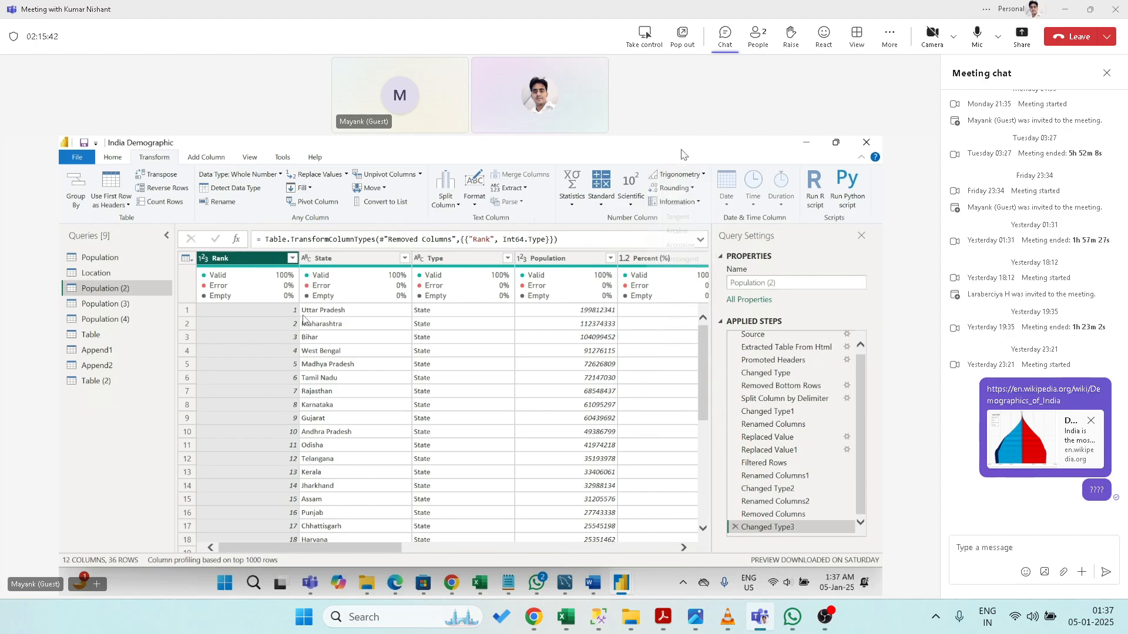
click(682, 155)
click(693, 189)
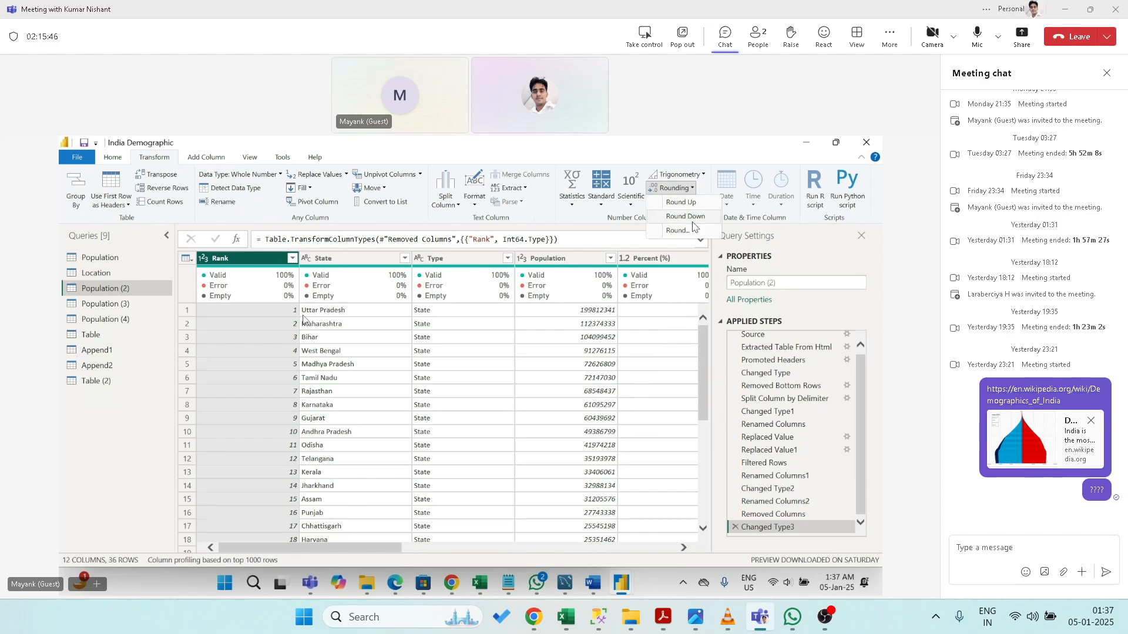
click(697, 155)
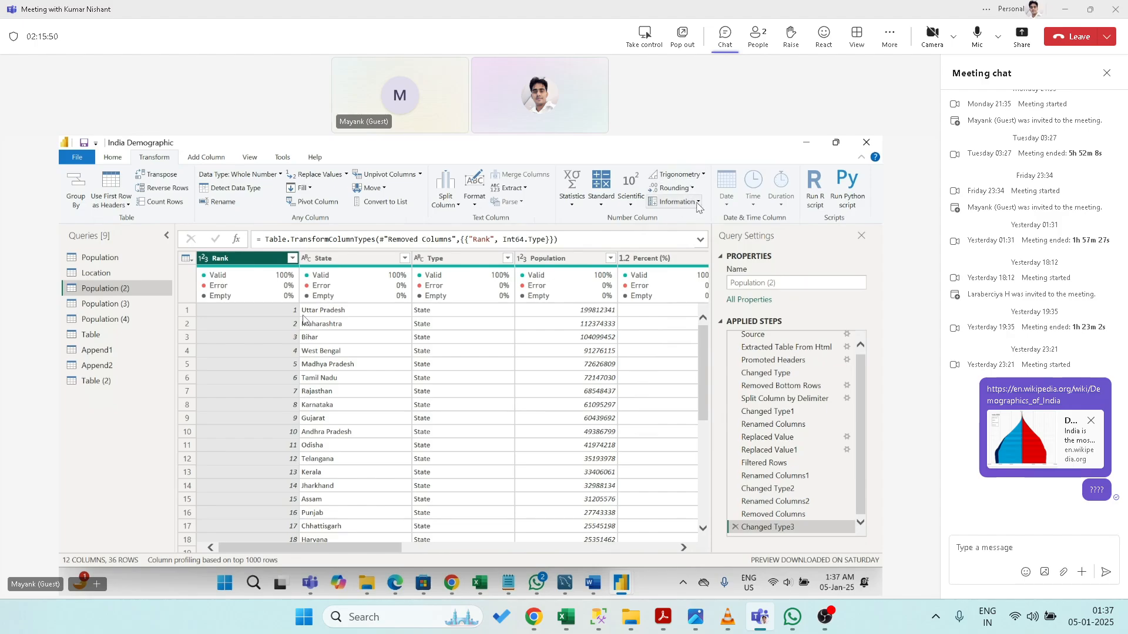
click(698, 203)
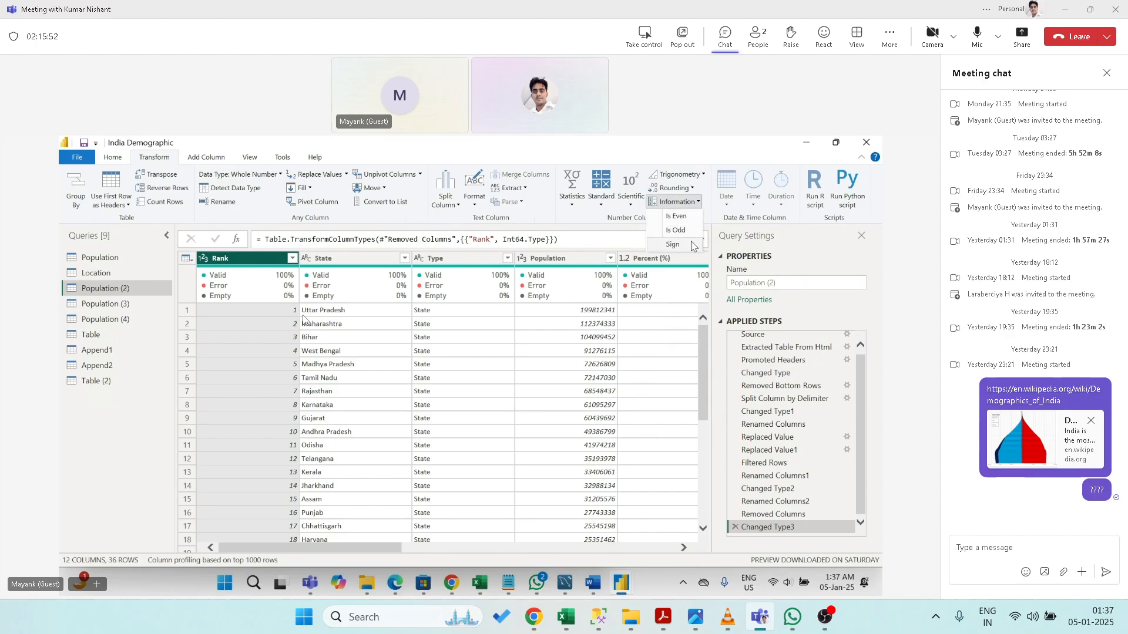
click(704, 155)
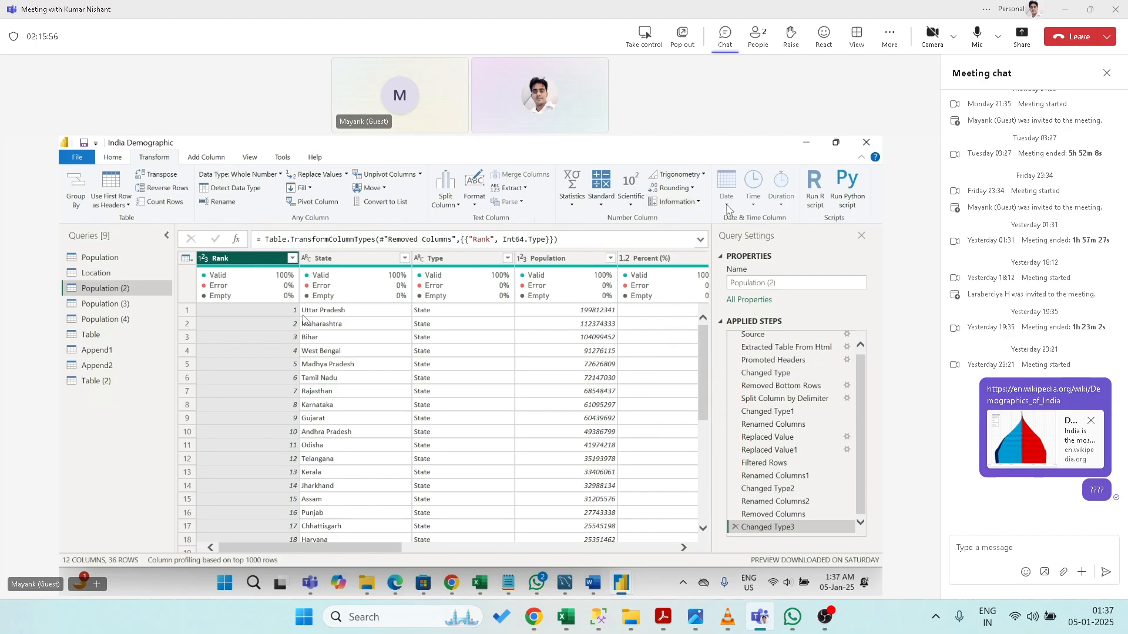
- Select the Population column and show the Add Column ribbon tools
click(547, 264)
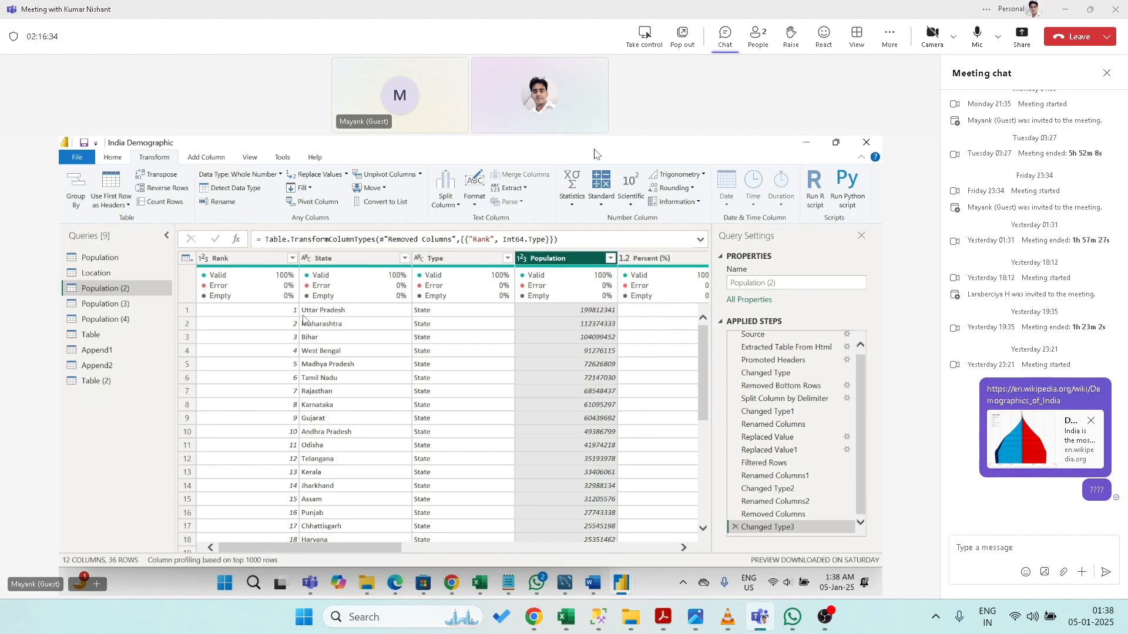
click(210, 161)
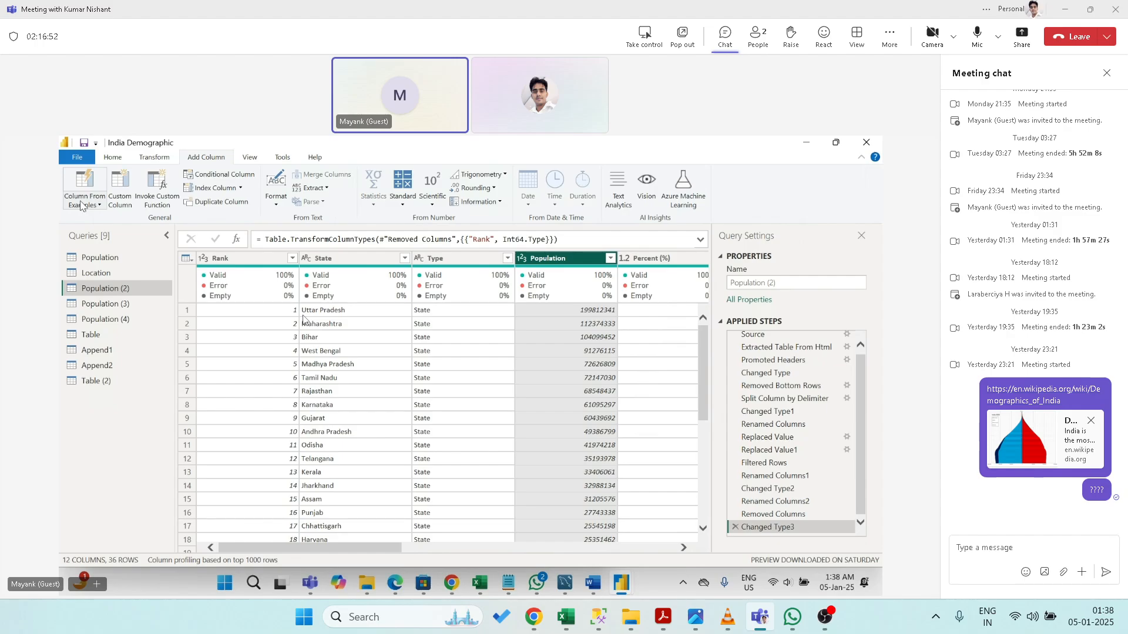
click(82, 204)
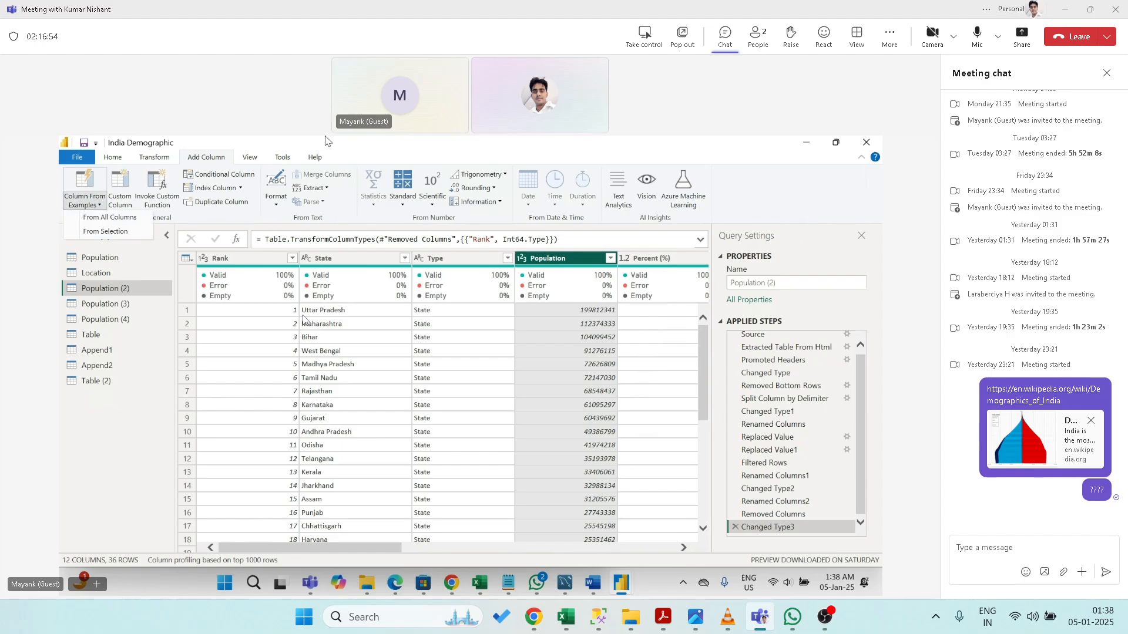
click(343, 150)
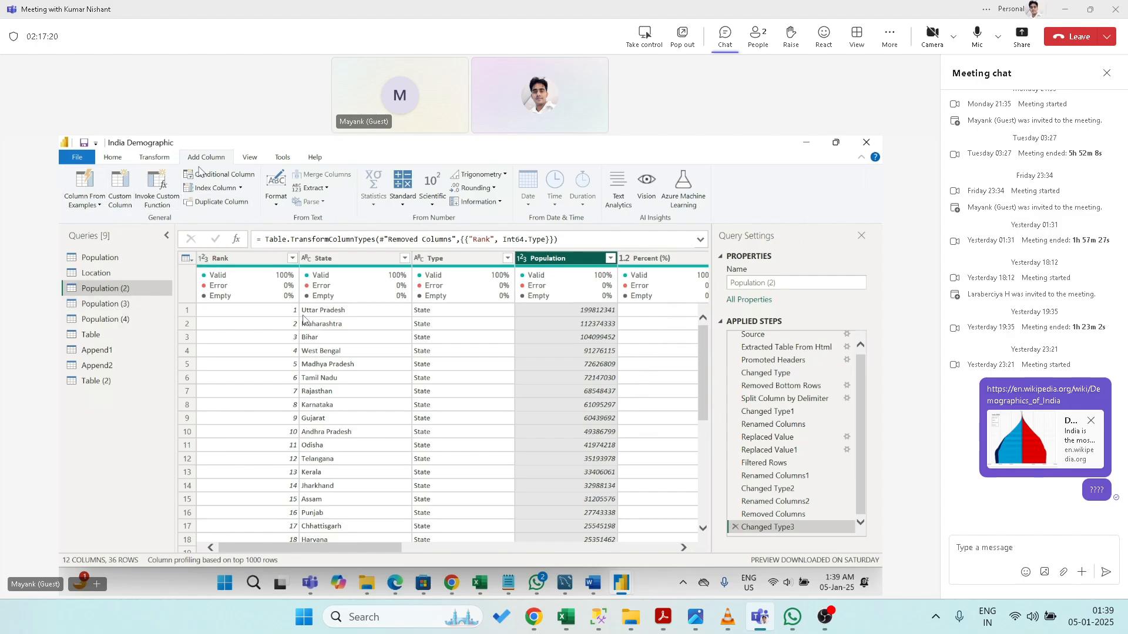
click(216, 202)
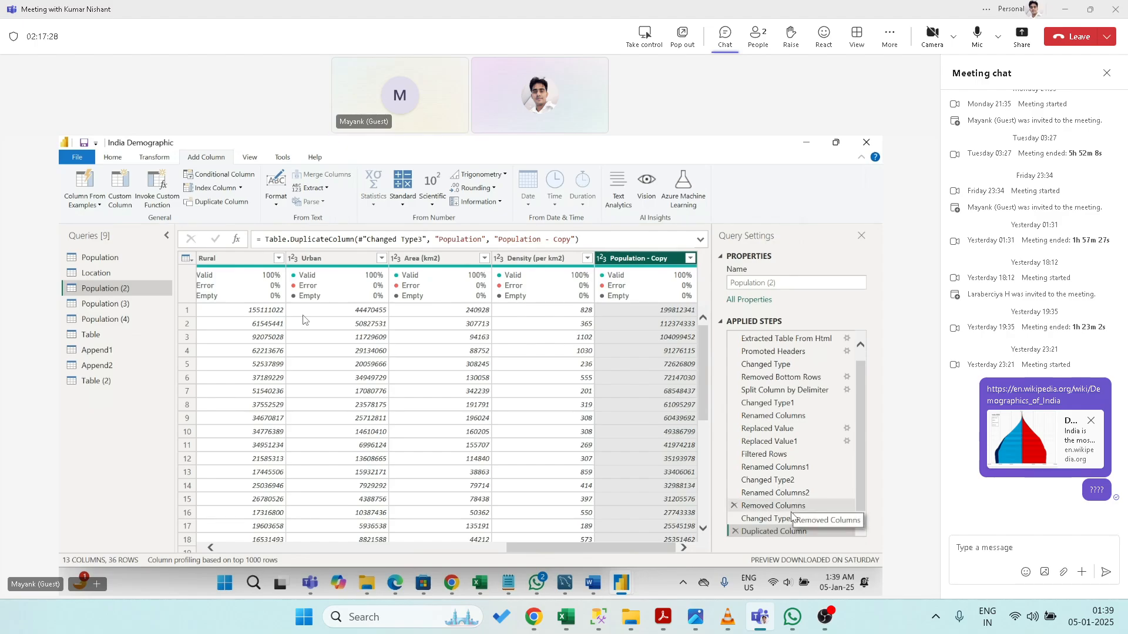
click(734, 532)
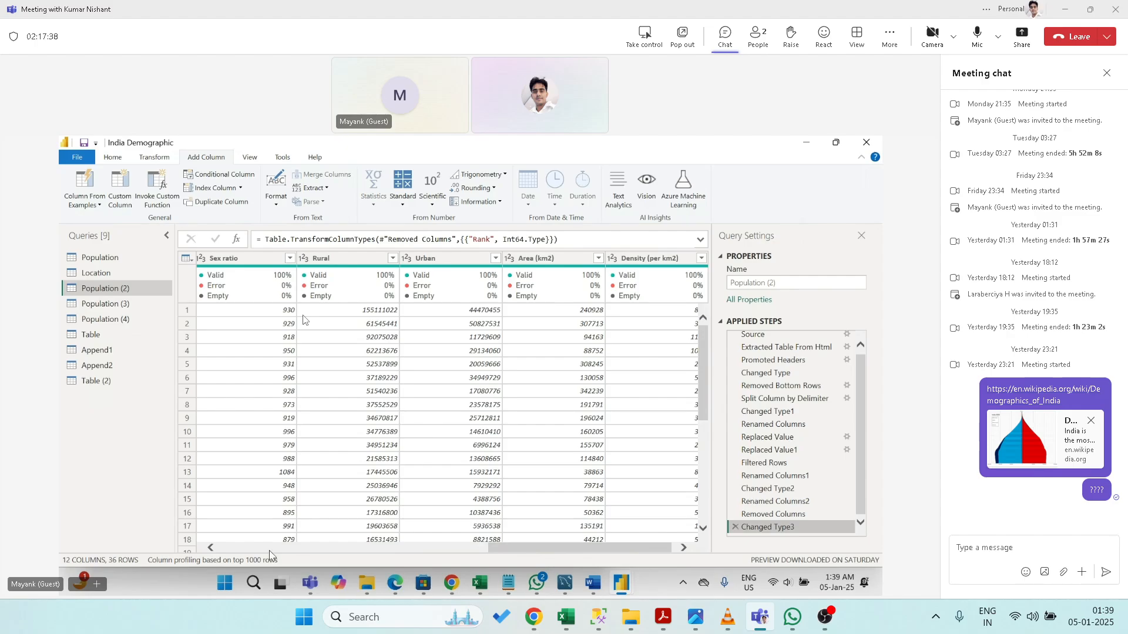
click(244, 551)
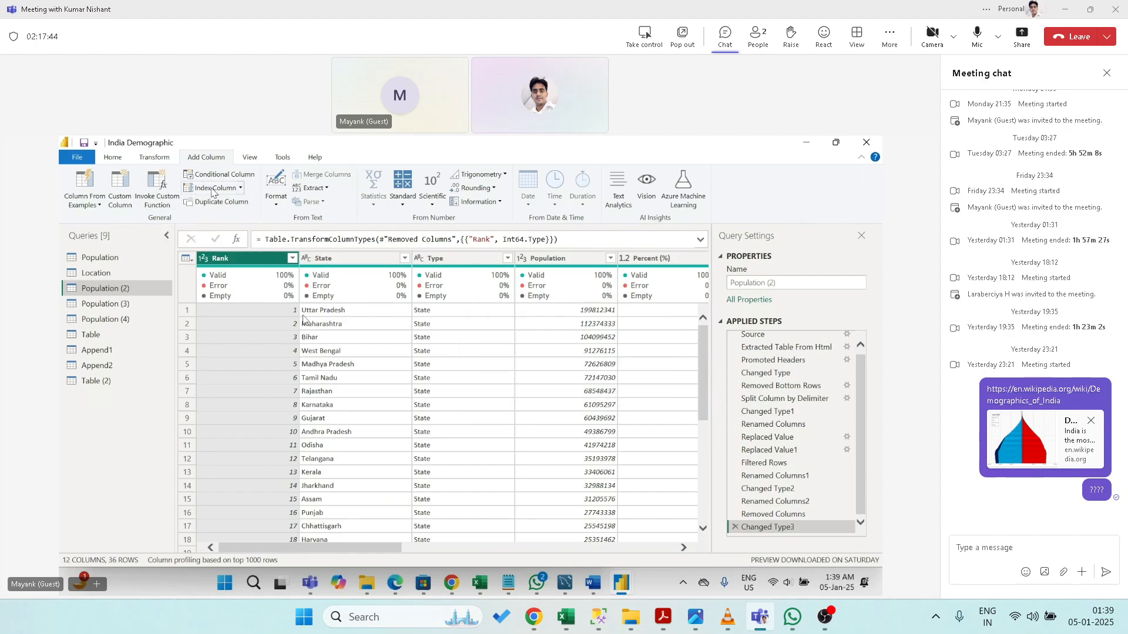
- Add a default index column, then remove that step
click(214, 189)
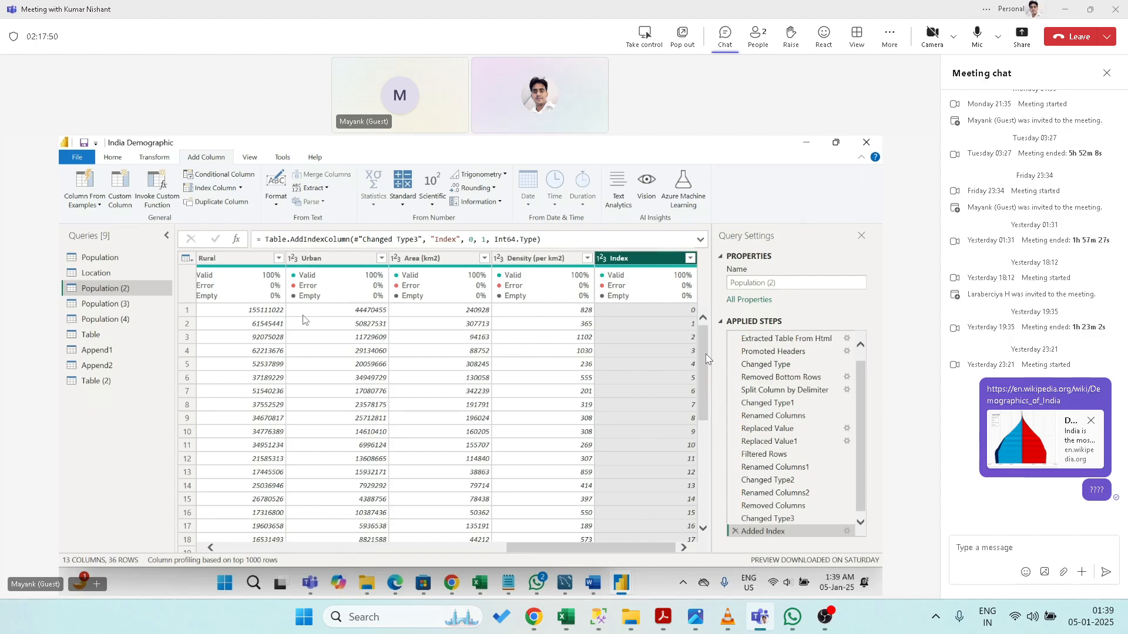
scroll(303, 319, down, 6)
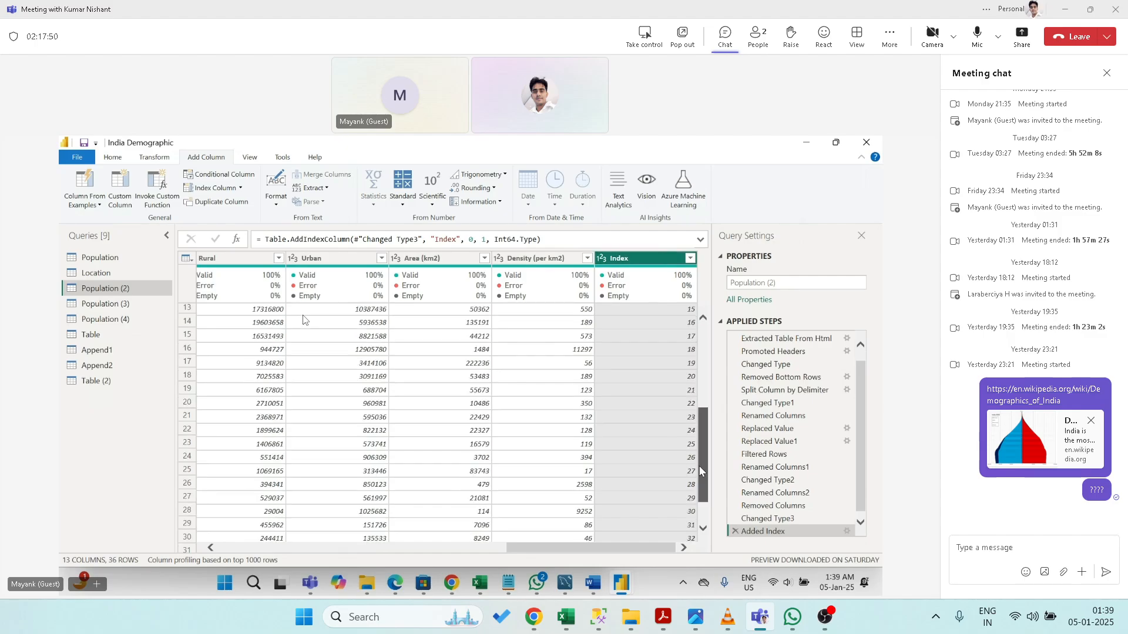
click(734, 531)
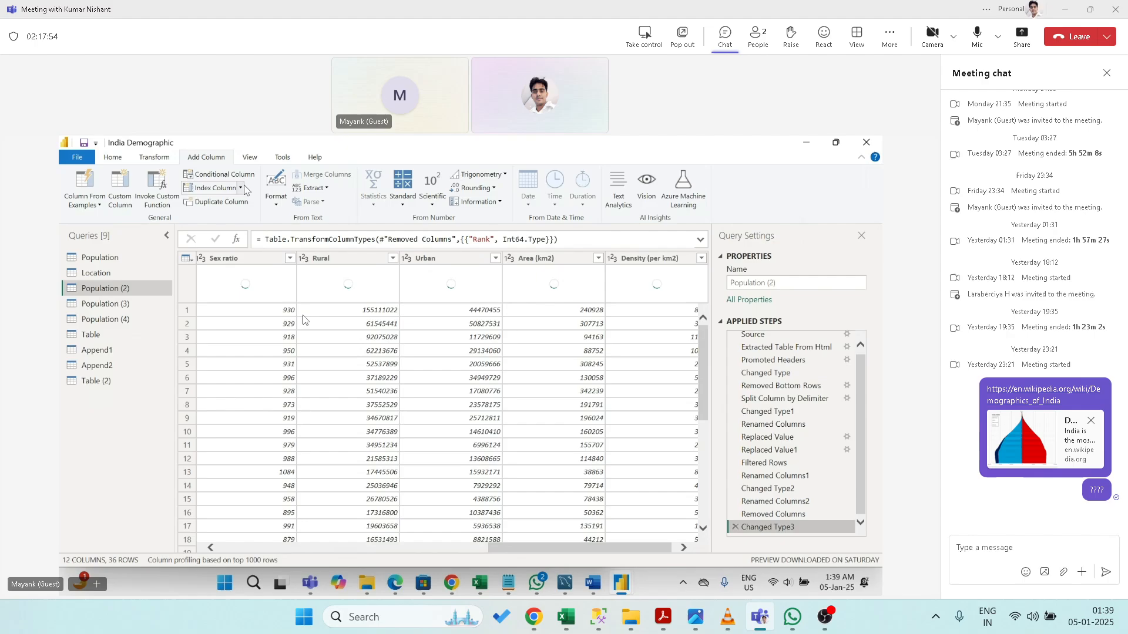
- Add a custom Index column starting at 3 with an increment of 4
click(240, 188)
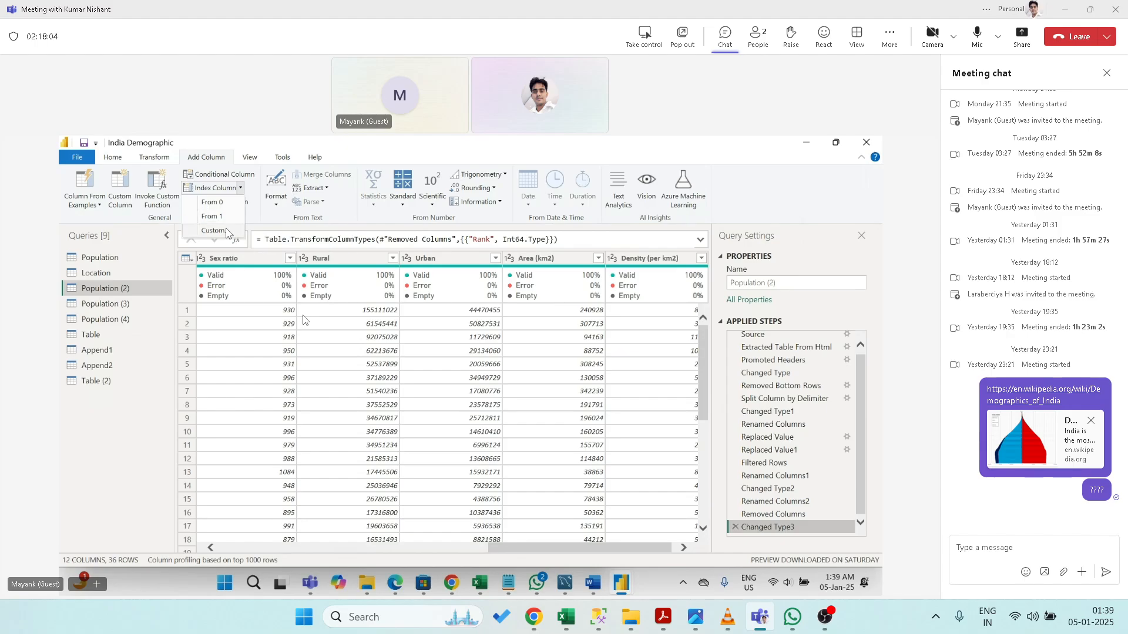
click(228, 232)
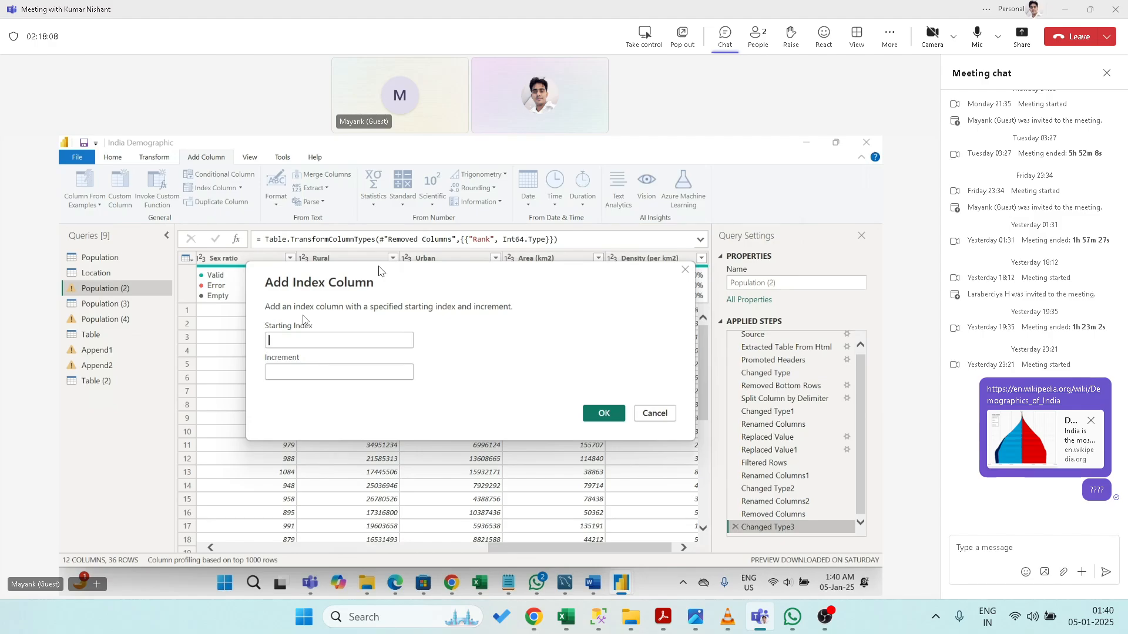
text(3)
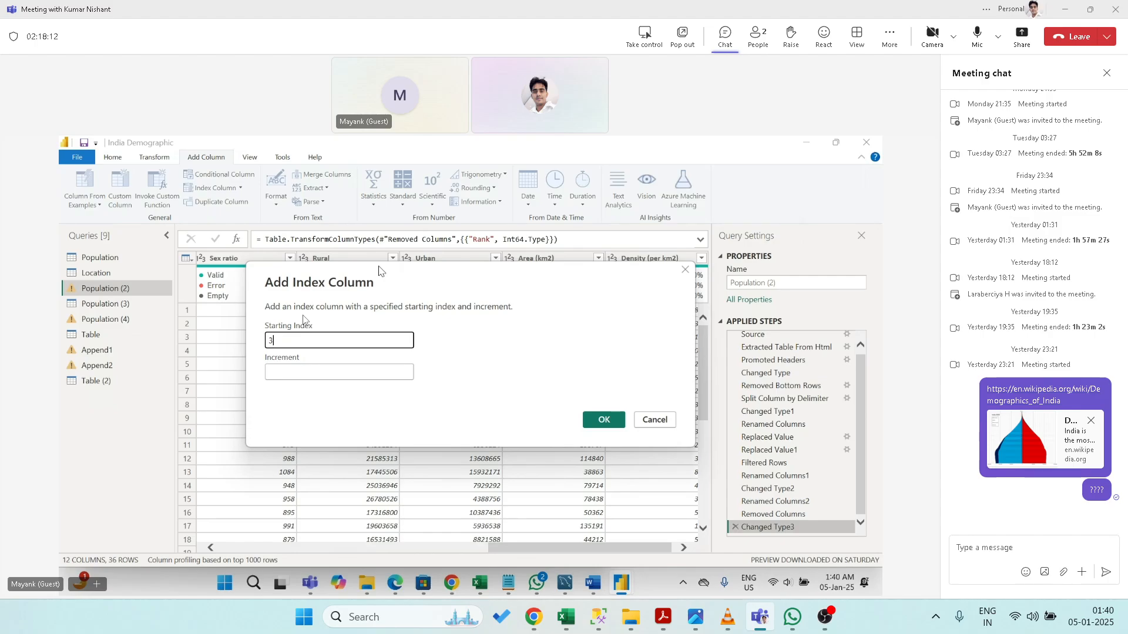
click(291, 371)
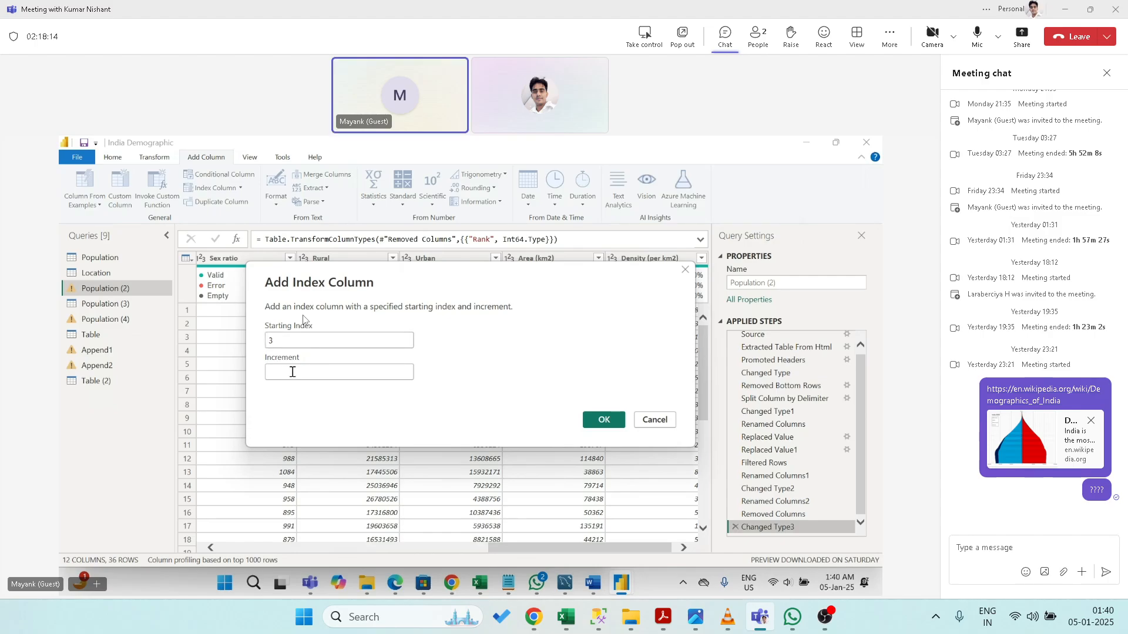
text(4)
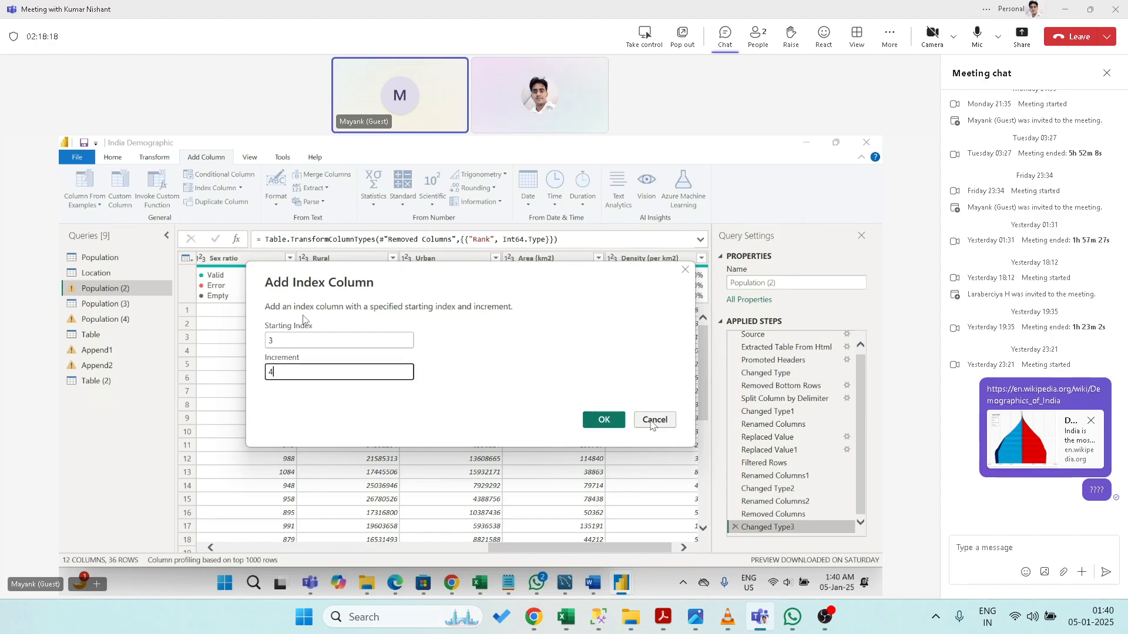
click(611, 422)
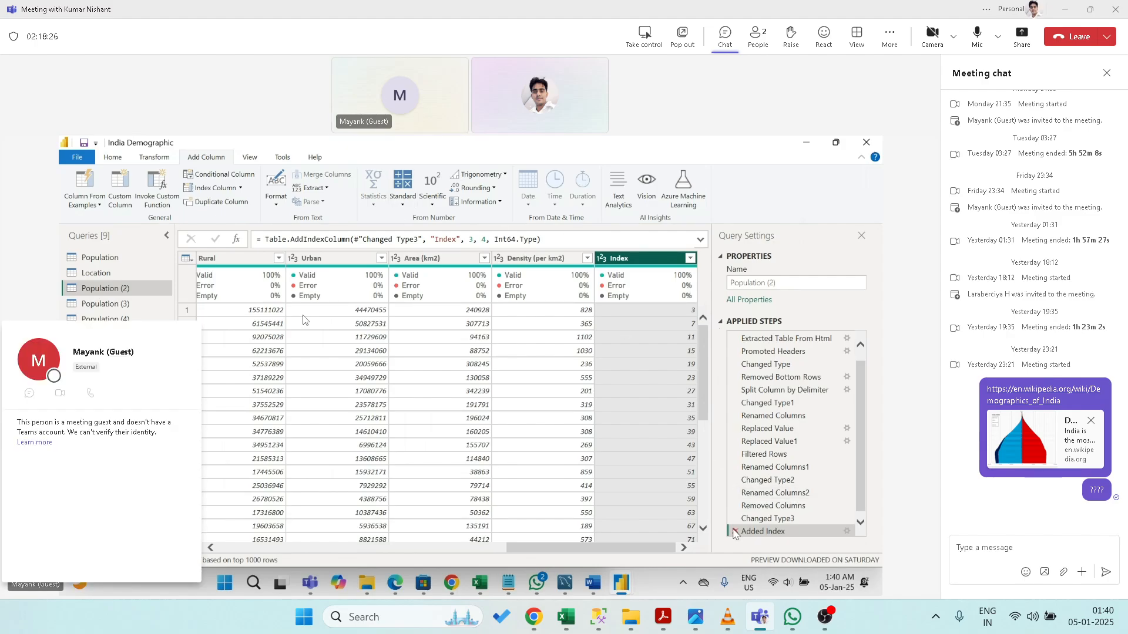
- Delete the custom Added Index step and bring up the View tab's preview settings
click(734, 531)
click(734, 531)
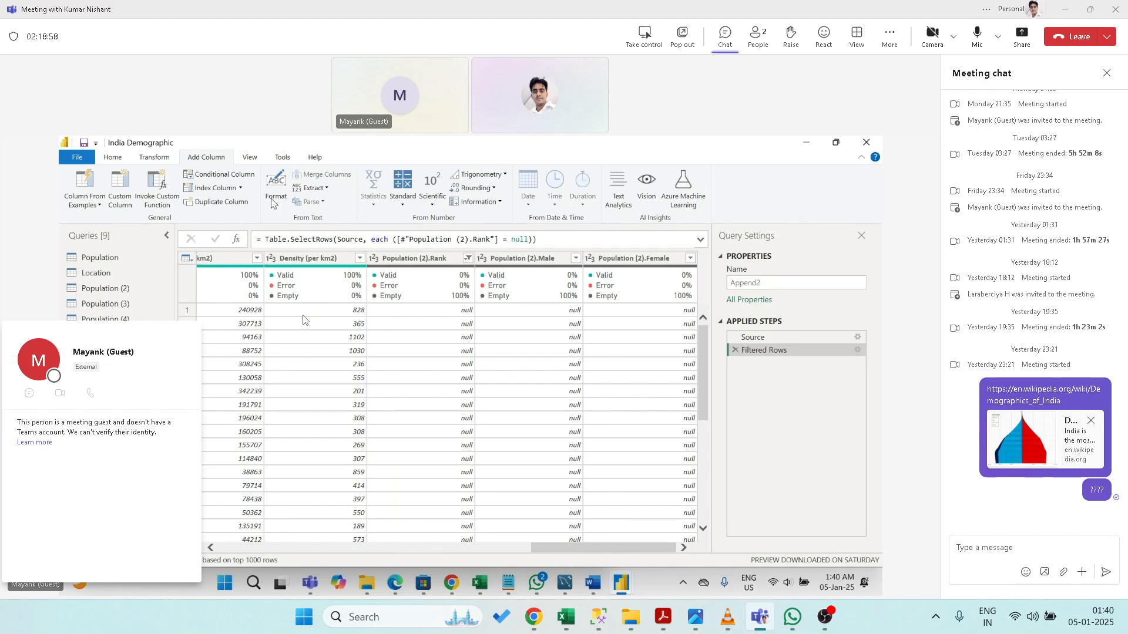
click(251, 157)
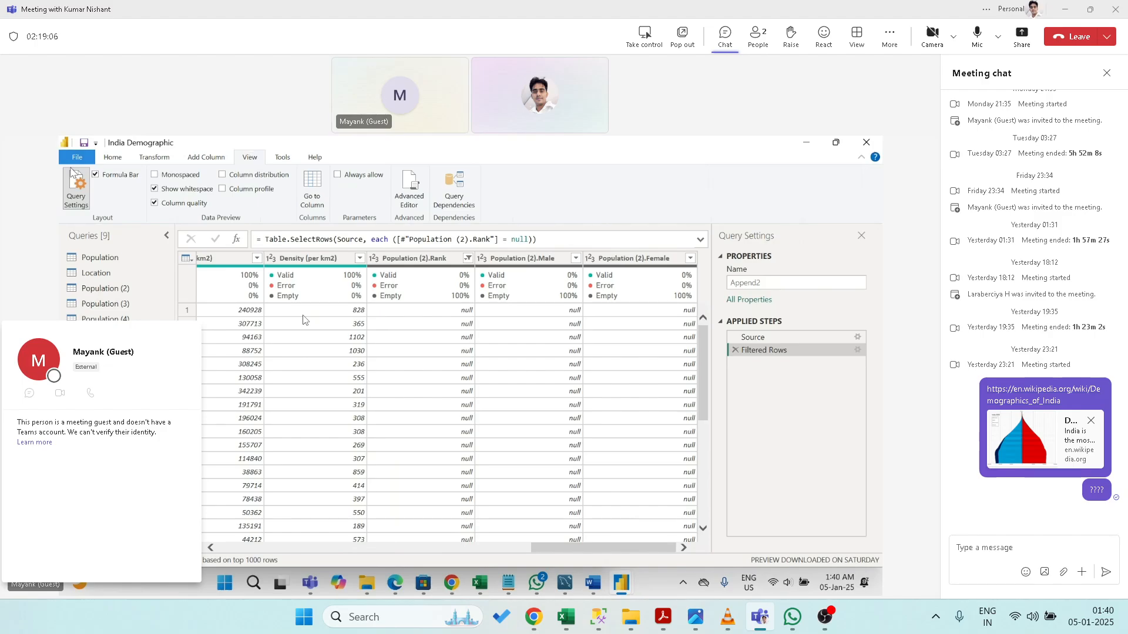
- Turn Formula Bar, Column quality and Show whitespace off and back on
click(96, 175)
click(221, 242)
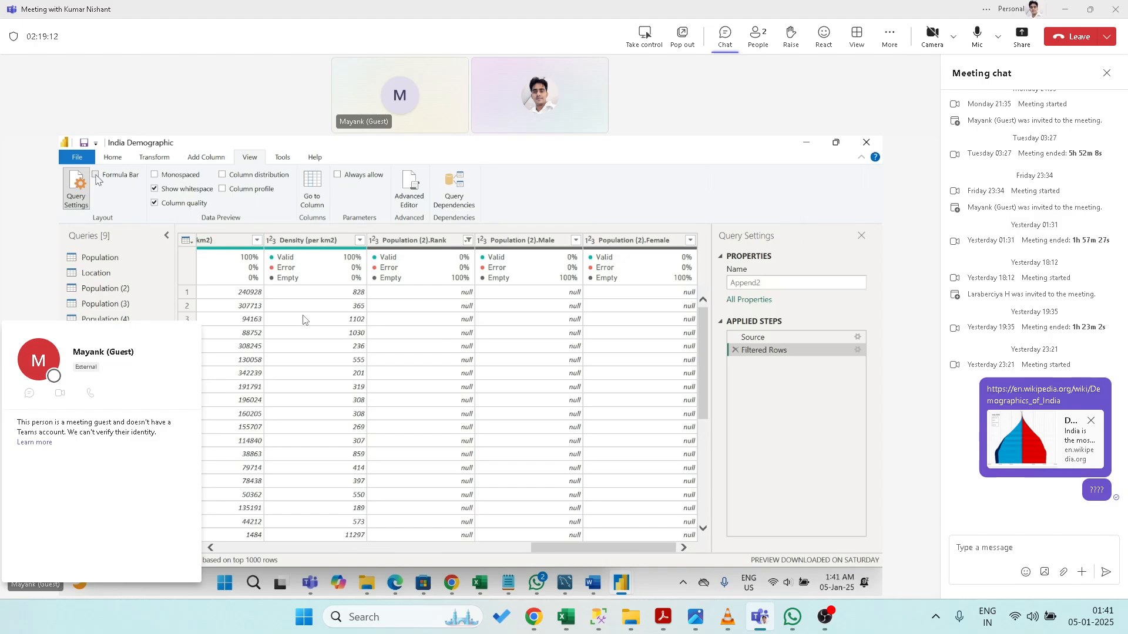
click(96, 175)
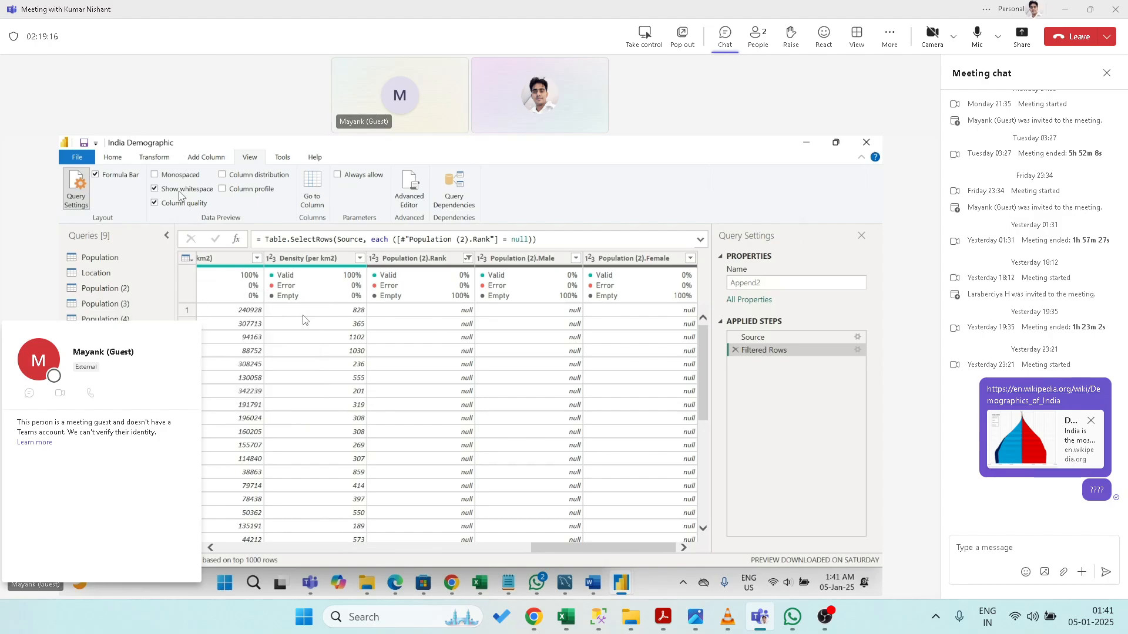
click(155, 204)
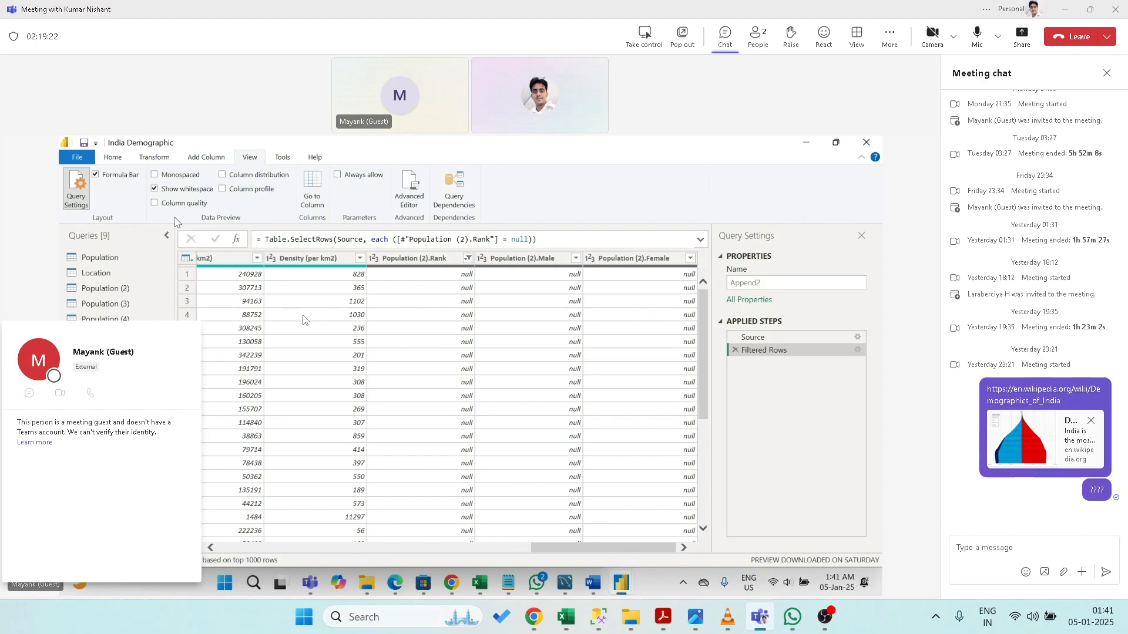
click(155, 203)
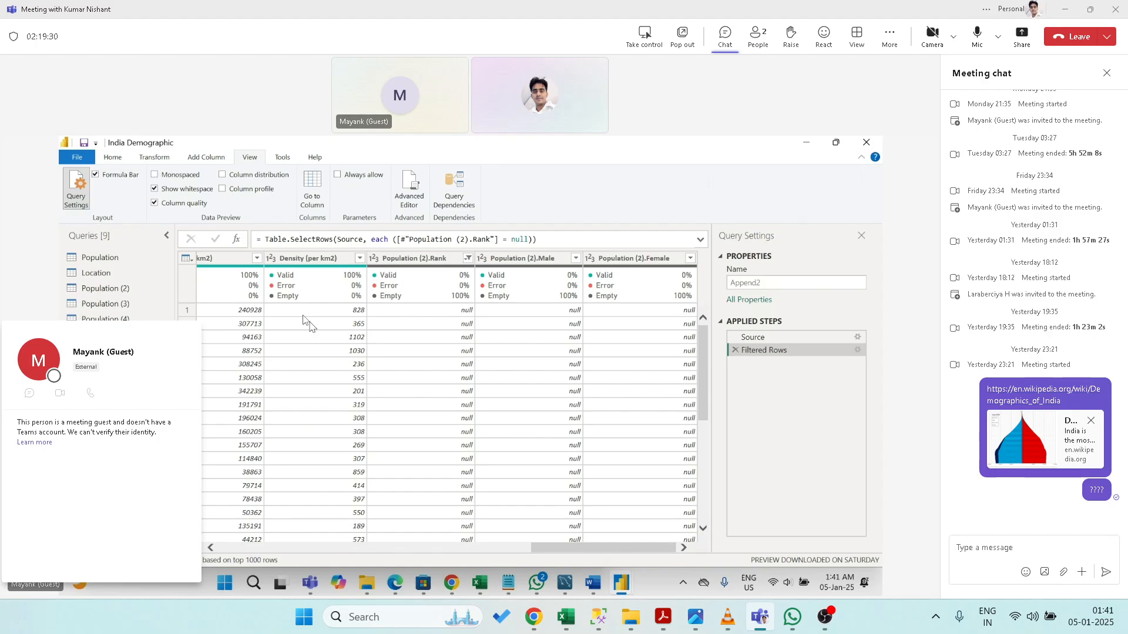
click(155, 189)
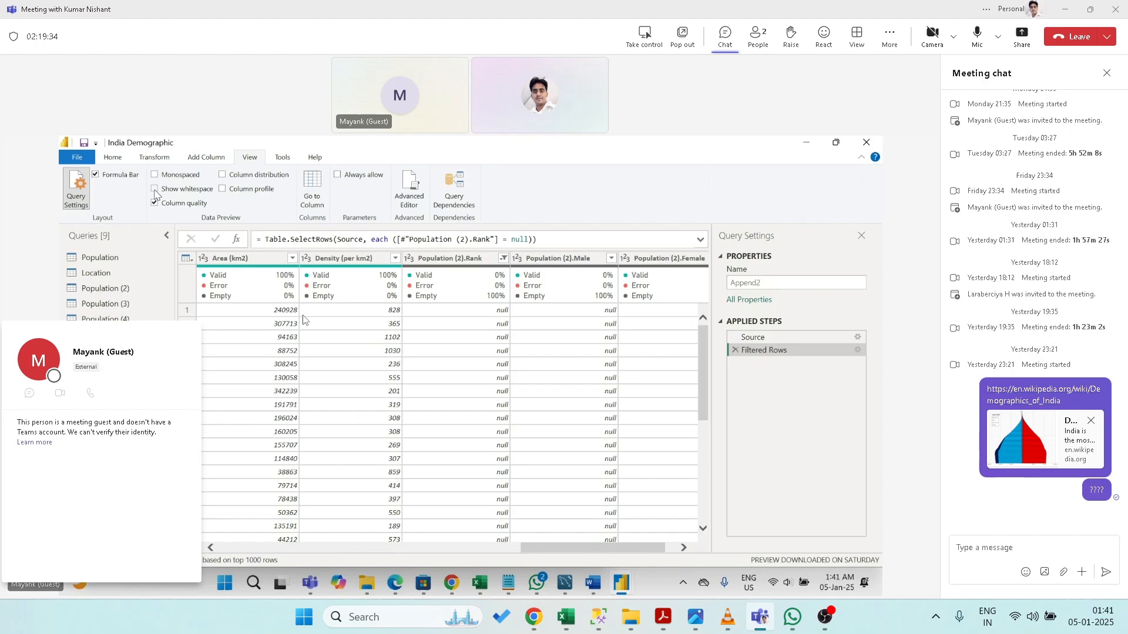
click(155, 189)
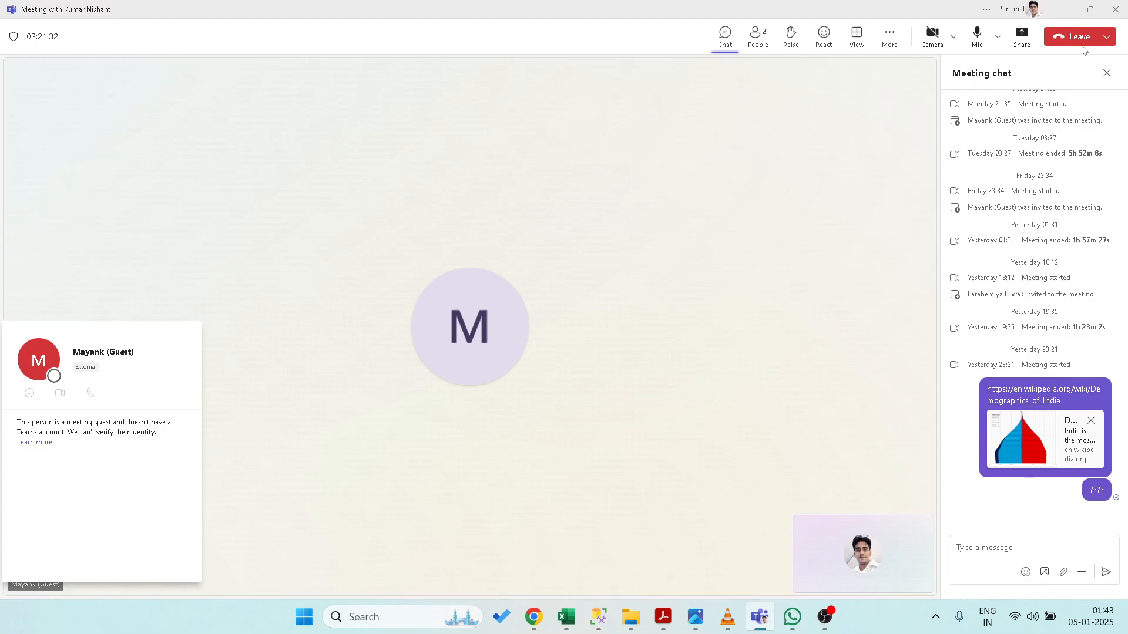
- Dismiss the guest's profile card and leave the Teams meeting
click(1080, 40)
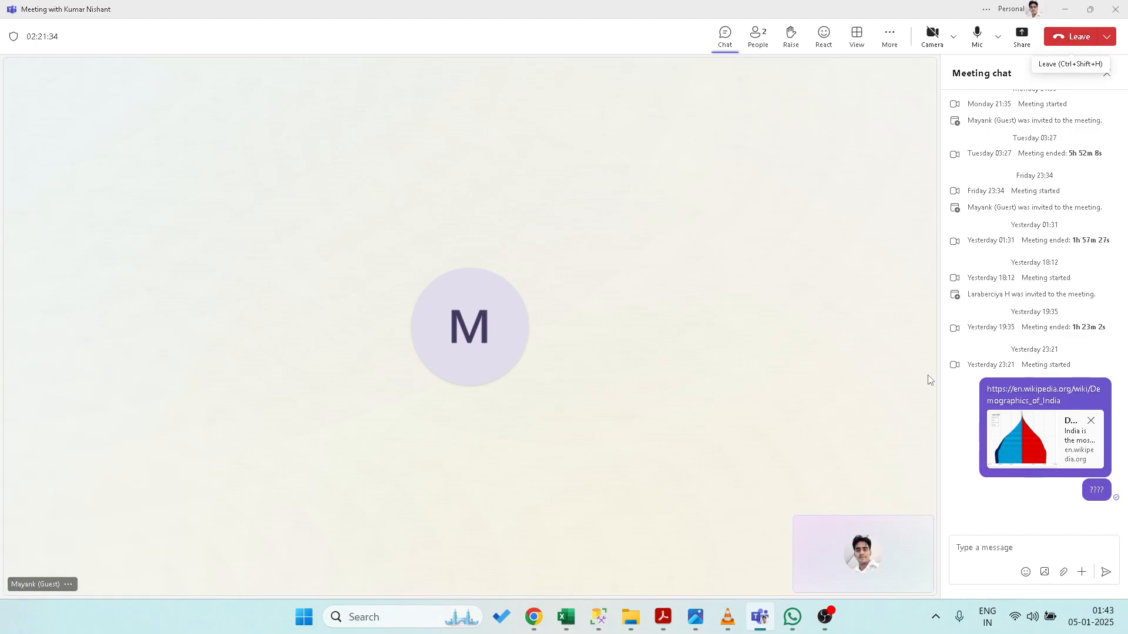
click(1064, 44)
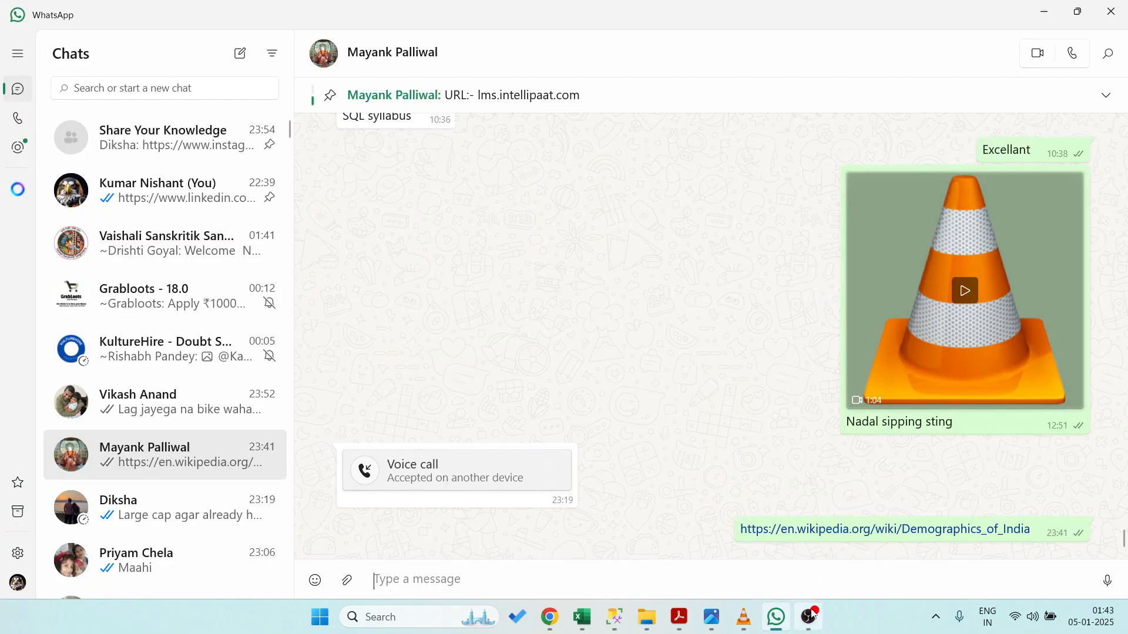